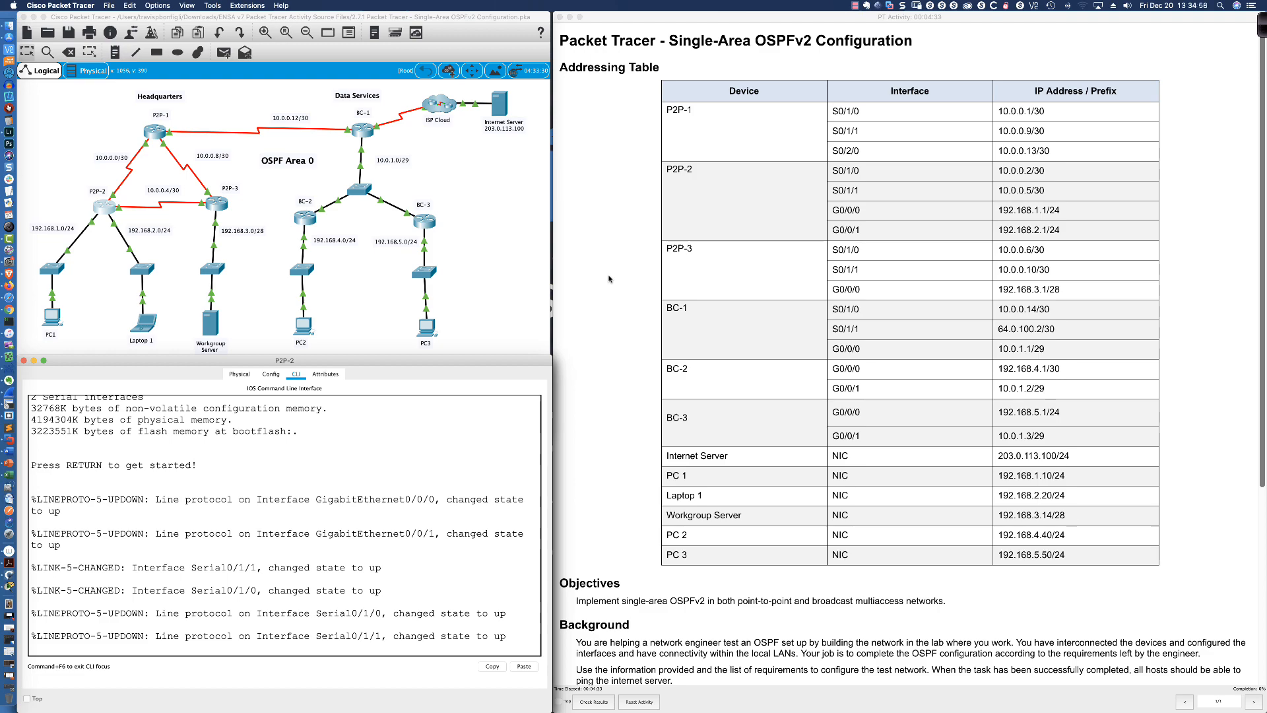
# Start OSPF process 10 on router P2P-2 from global configuration mode with "router ospf 10"
pyautogui.scroll(-5, 609, 278)
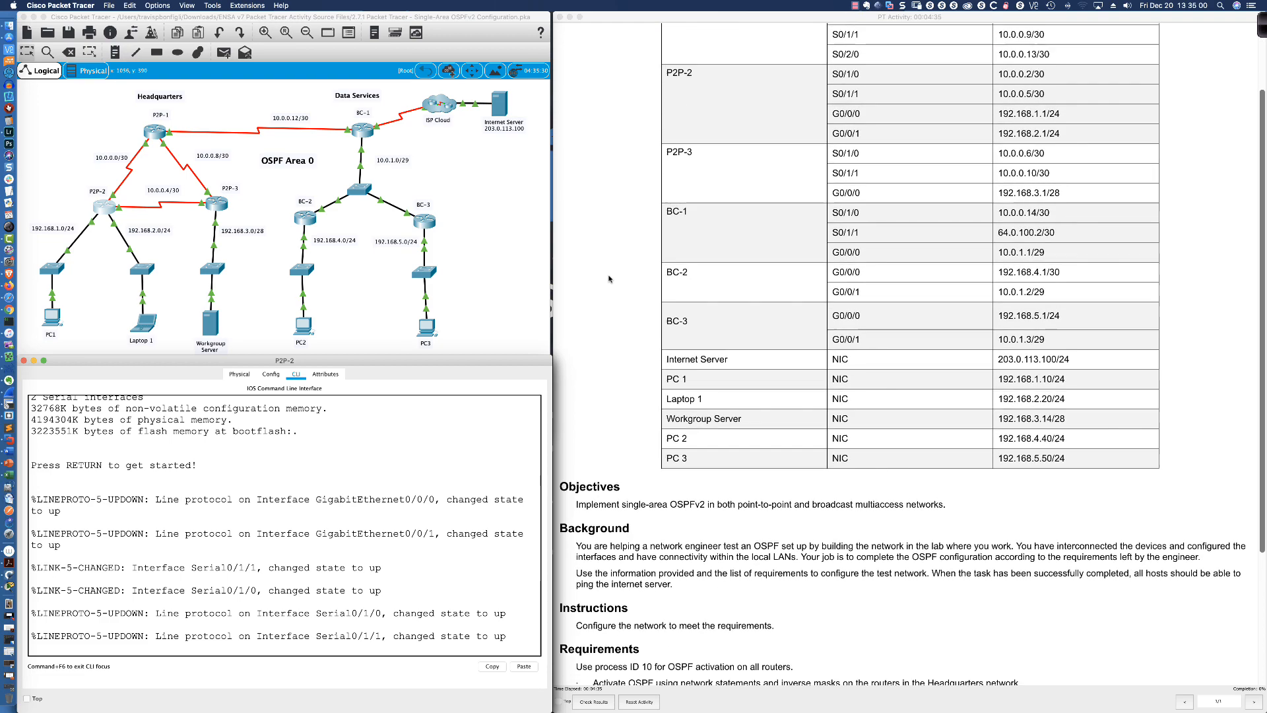
pyautogui.scroll(-3, 609, 278)
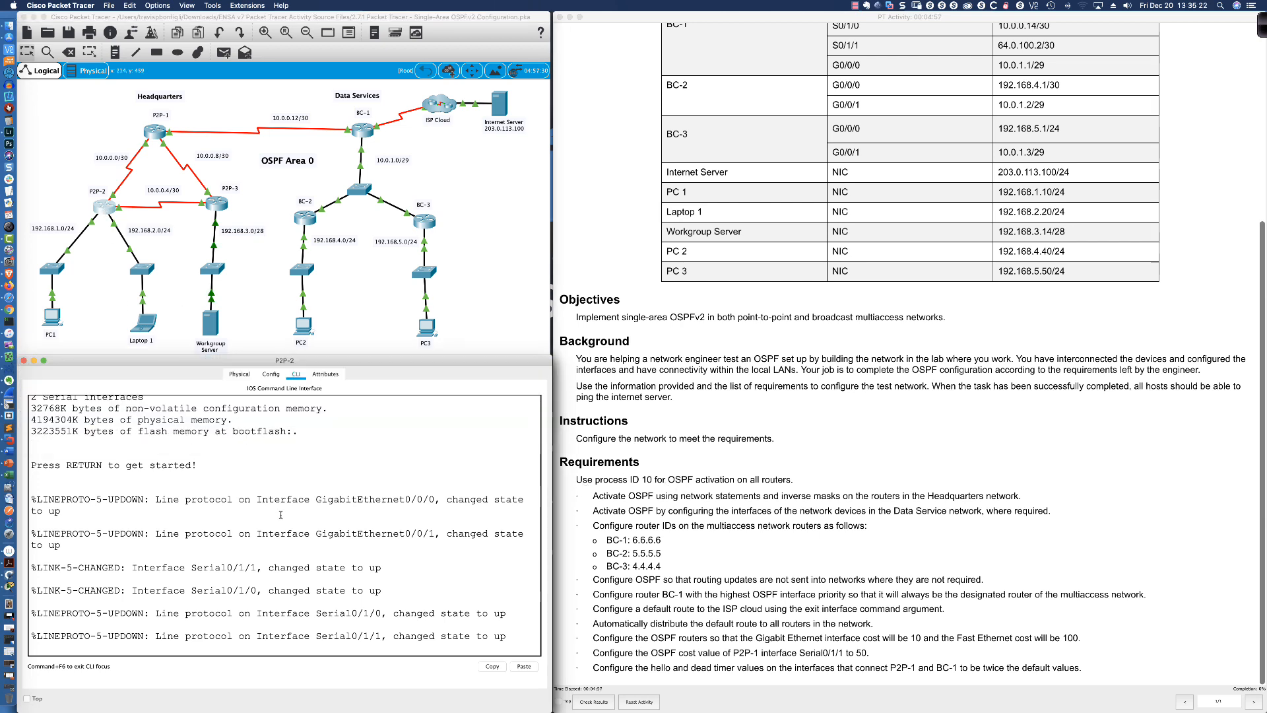
pyautogui.press('Return')
pyautogui.press('Return')
pyautogui.press('Return')
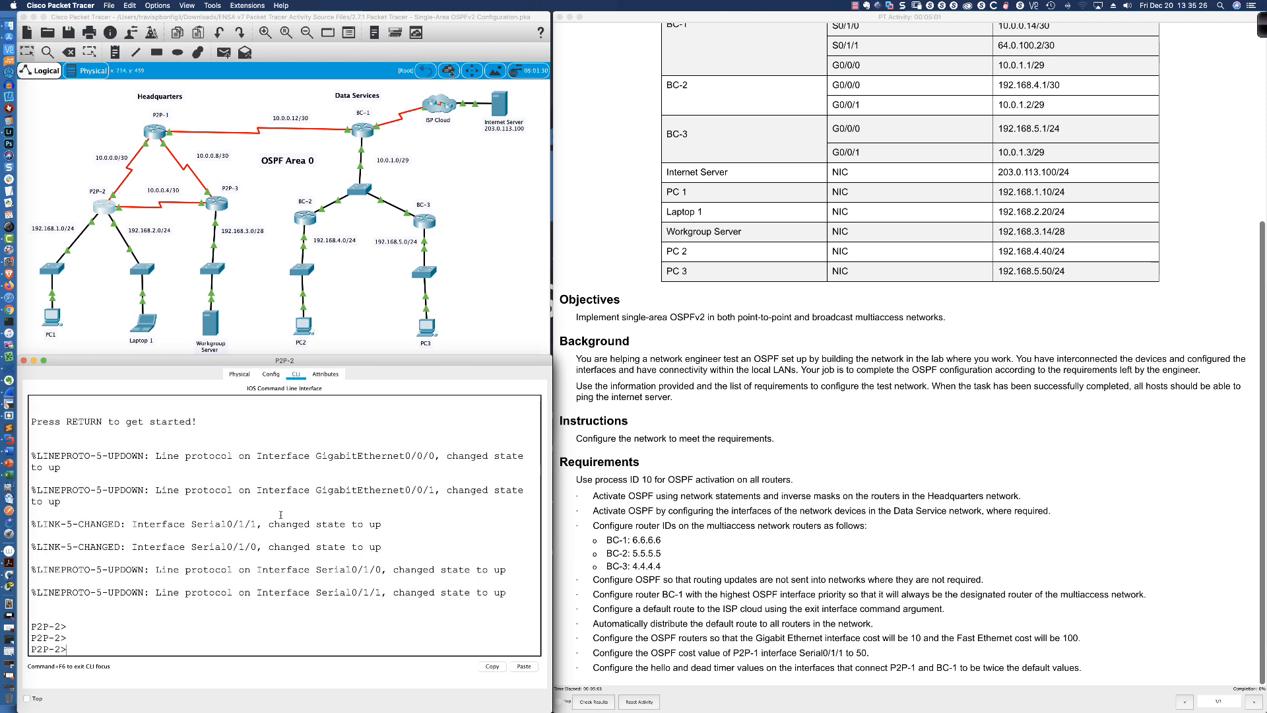
pyautogui.write('en')
pyautogui.press('Return')
pyautogui.write('conf t')
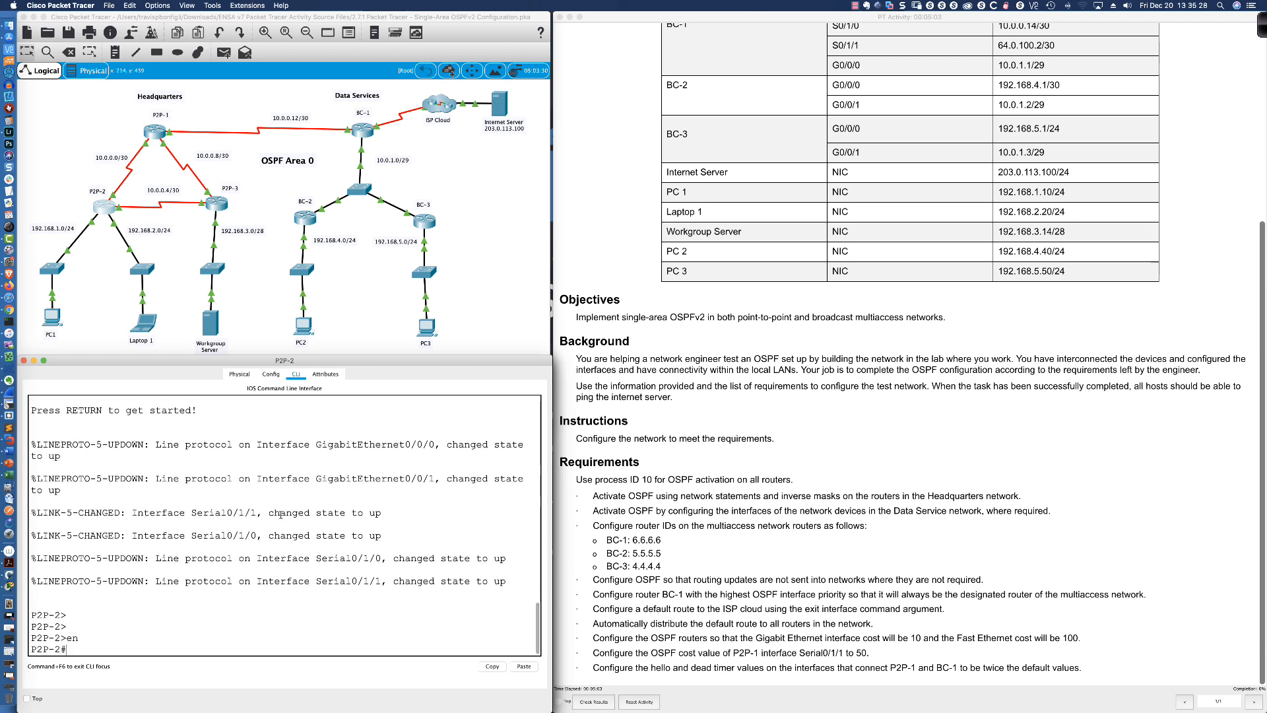
pyautogui.press('Return')
pyautogui.write('router ospf 10')
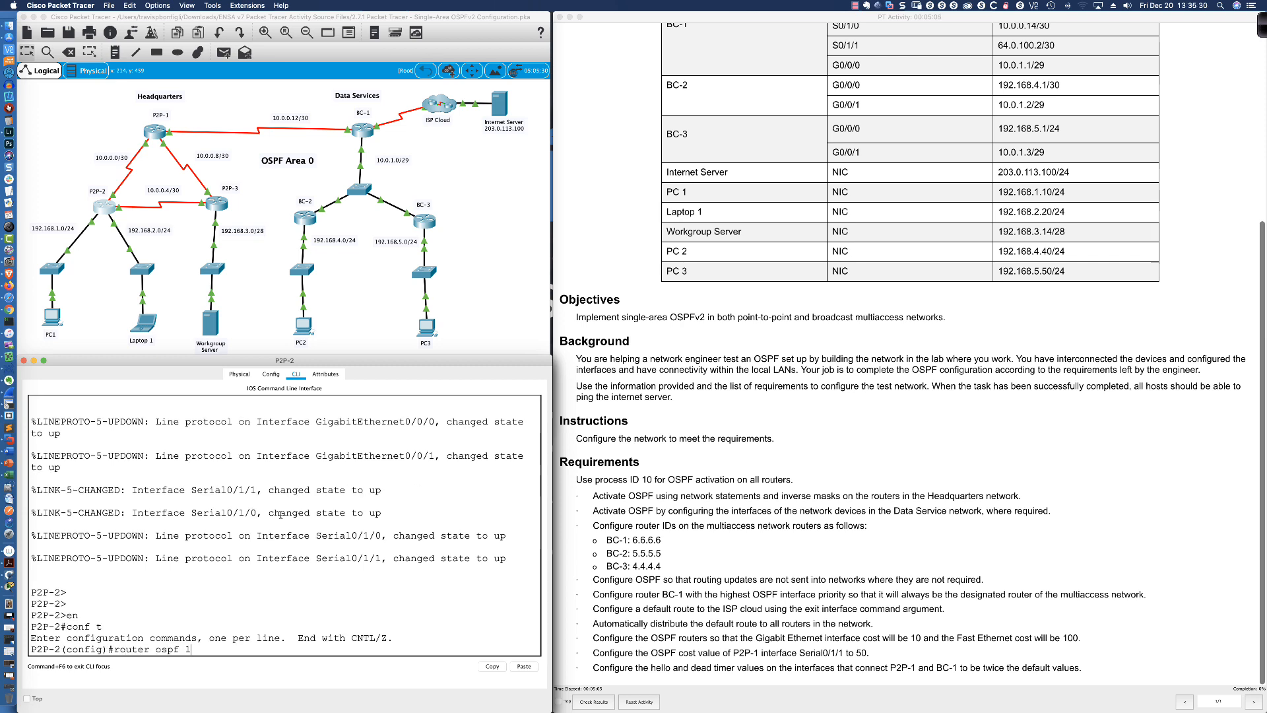
pyautogui.press('Return')
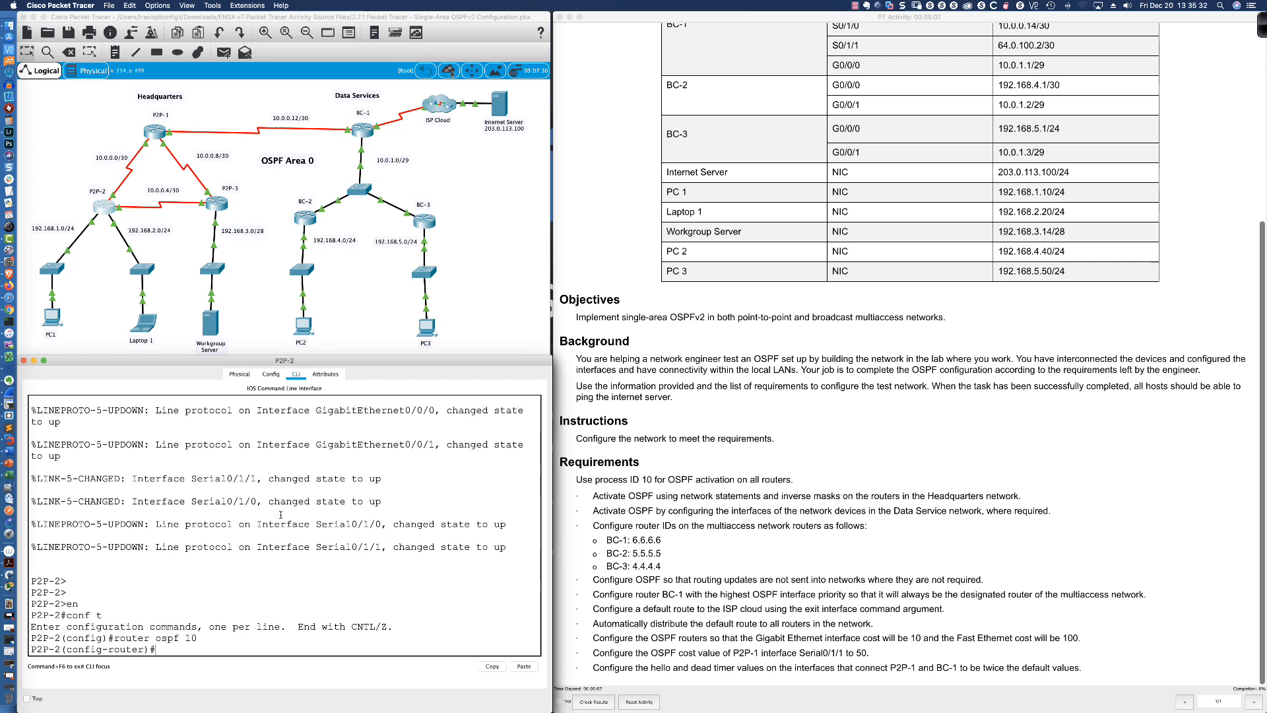
# Open router P2P-3's command line and start OSPF process 10 from global configuration mode
pyautogui.click(214, 205)
pyautogui.press('Return')
pyautogui.press('Return')
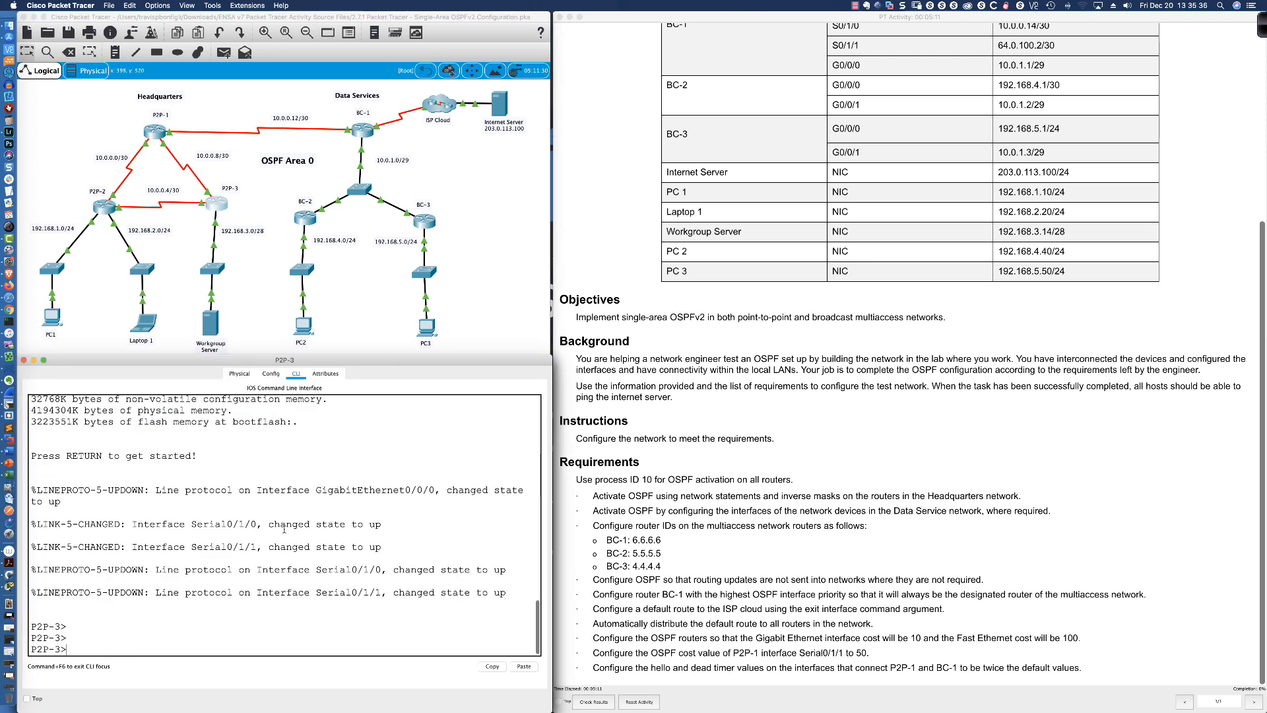
pyautogui.press('Return')
pyautogui.write('en')
pyautogui.press('Return')
pyautogui.write('conf t')
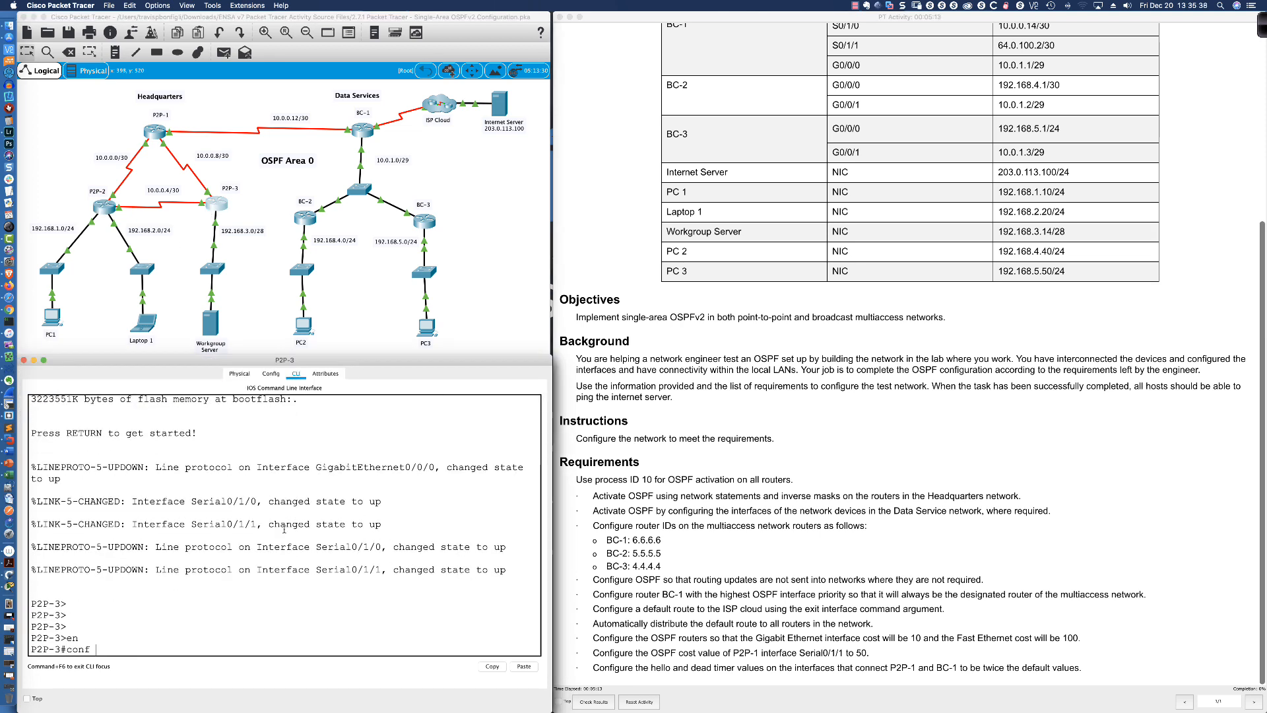
pyautogui.press('Return')
pyautogui.write('router ')
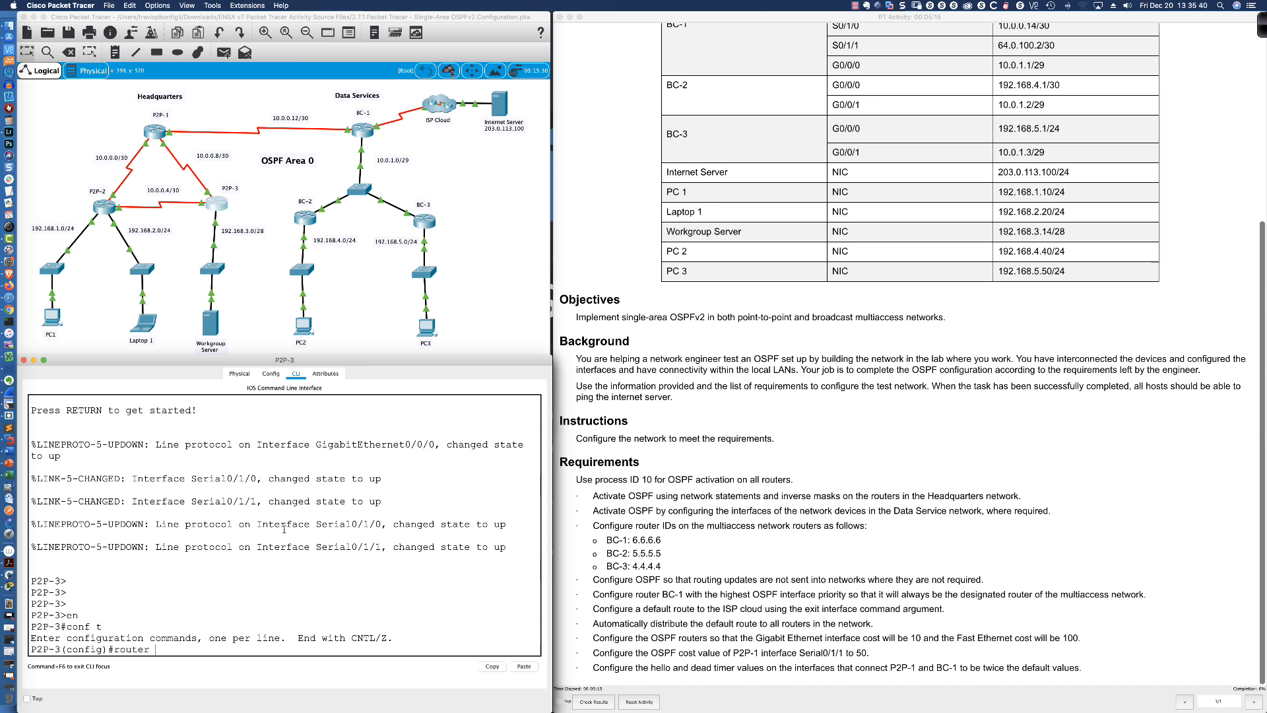
pyautogui.write('ospf 10')
pyautogui.press('Return')
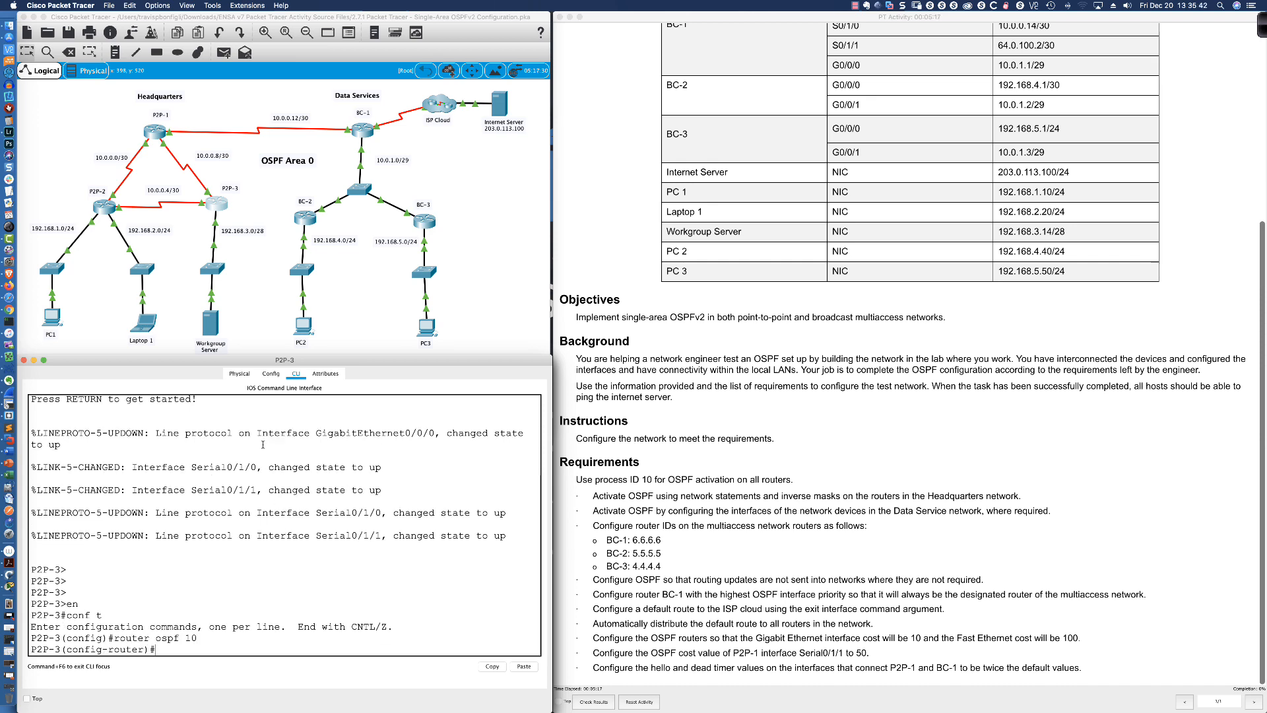
# Open router P2P-1's command line and start OSPF process 10 from global configuration mode
pyautogui.click(153, 136)
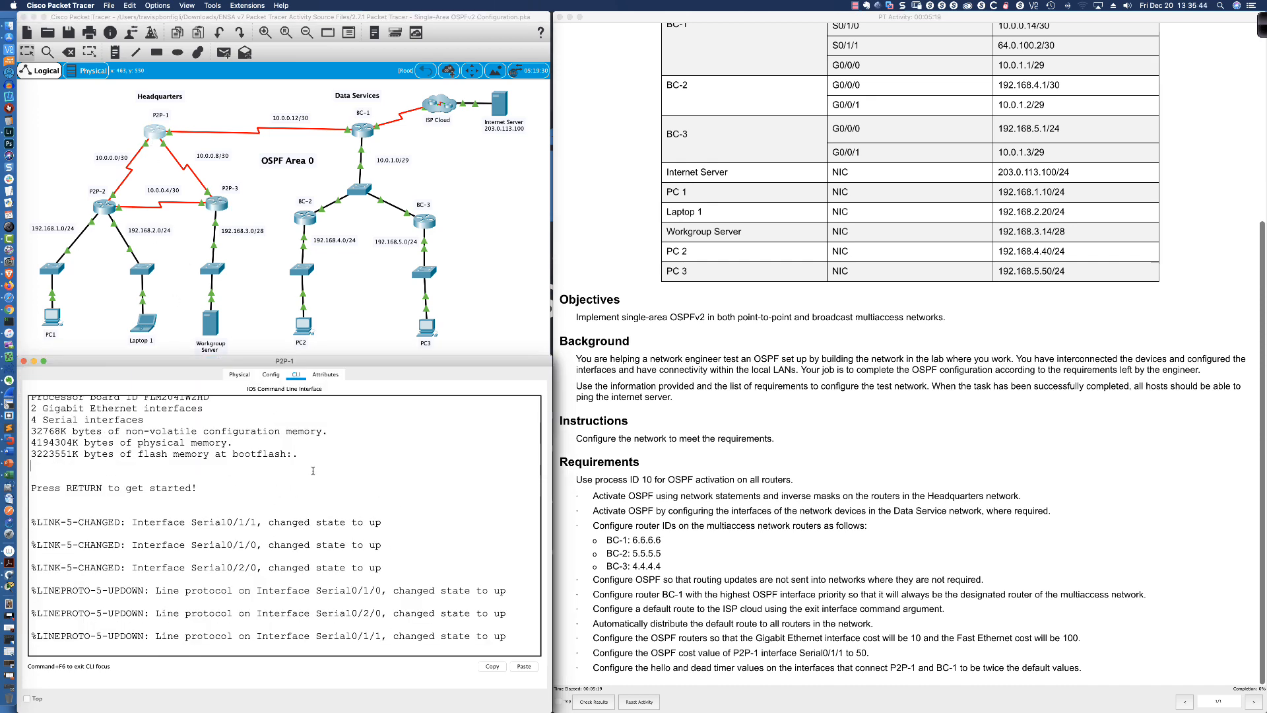
pyautogui.press('Return')
pyautogui.press('Return')
pyautogui.press('Return')
pyautogui.press('Return')
pyautogui.write('en')
pyautogui.press('Return')
pyautogui.write('ro')
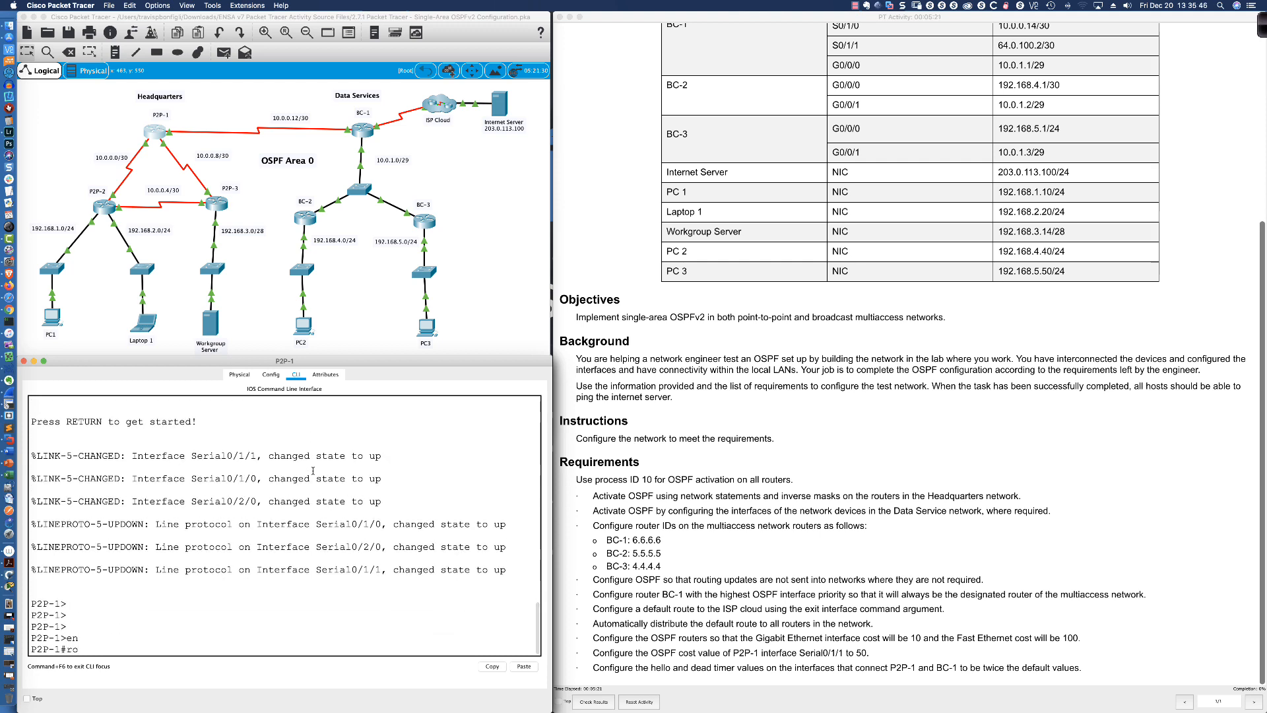
pyautogui.press('BackSpace')
pyautogui.press('BackSpace')
pyautogui.write('cofn')
pyautogui.write('f t')
pyautogui.press('Return')
pyautogui.write('router ospf 10')
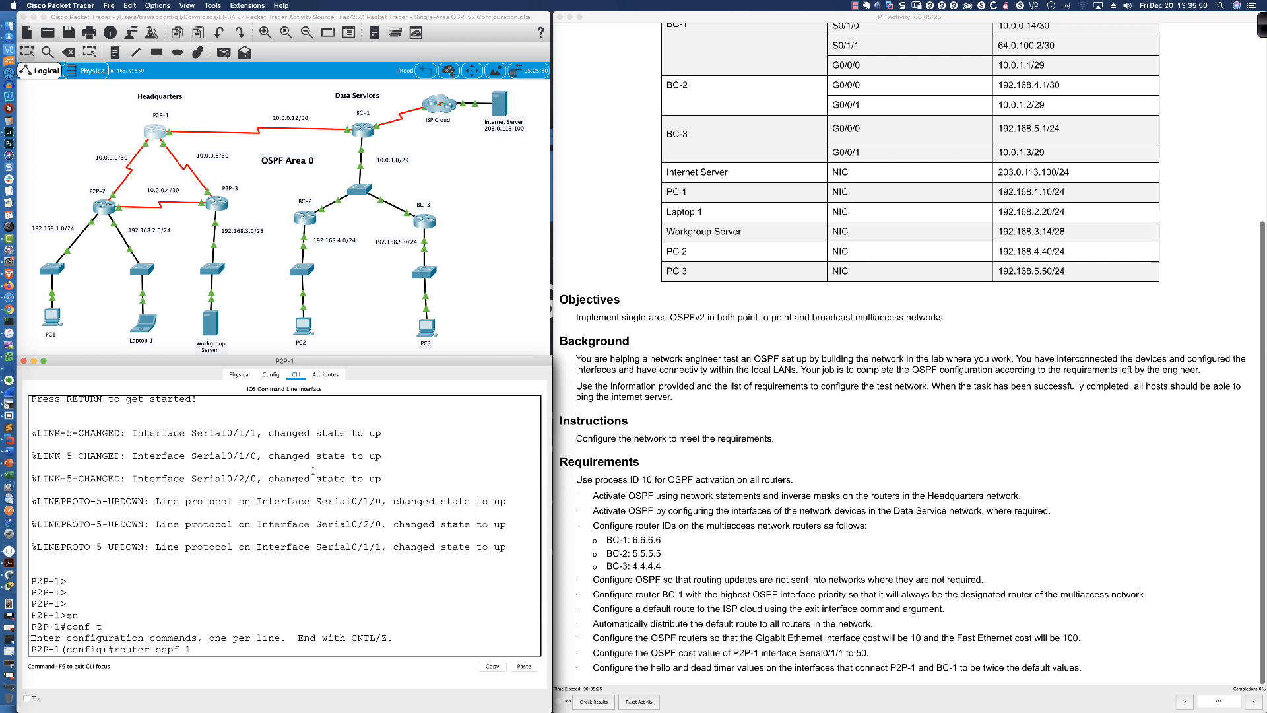
pyautogui.press('Return')
# Open router BC-2's command line and start OSPF process 10 from global configuration mode
pyautogui.click(305, 218)
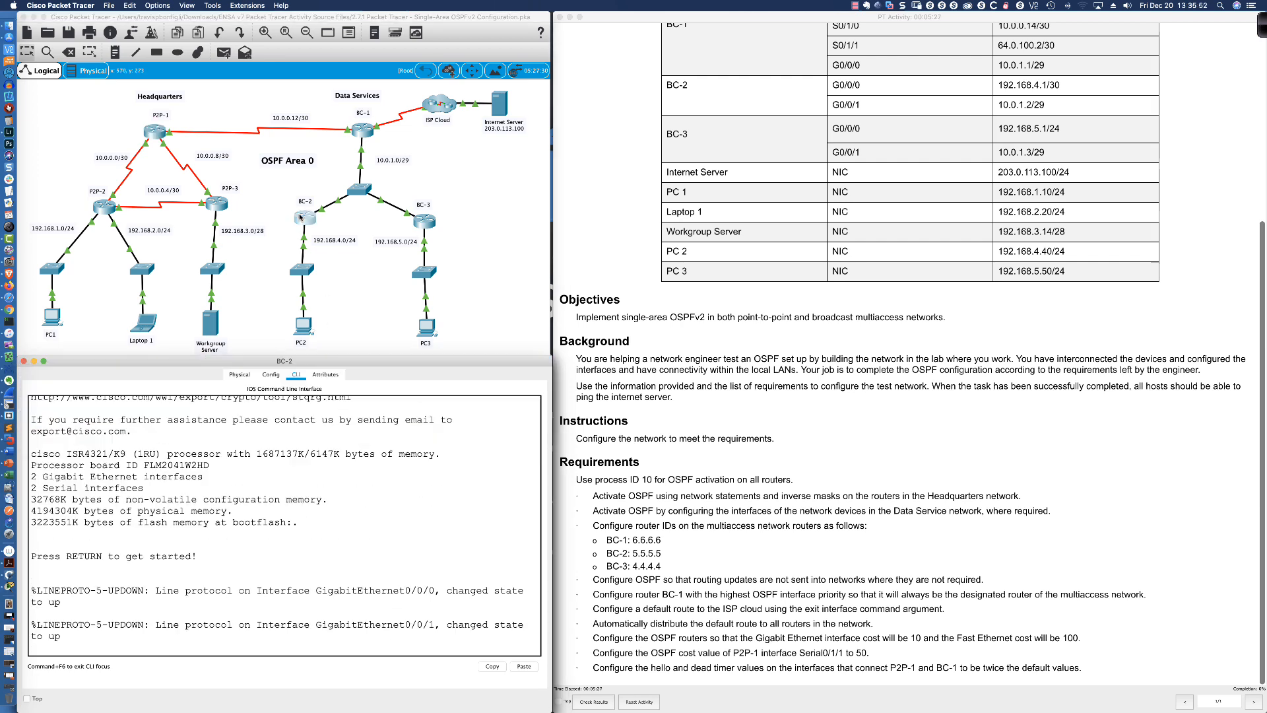
pyautogui.click(363, 524)
pyautogui.press('Return')
pyautogui.press('Return')
pyautogui.press('Return')
pyautogui.press('Return')
pyautogui.write('en')
pyautogui.press('Return')
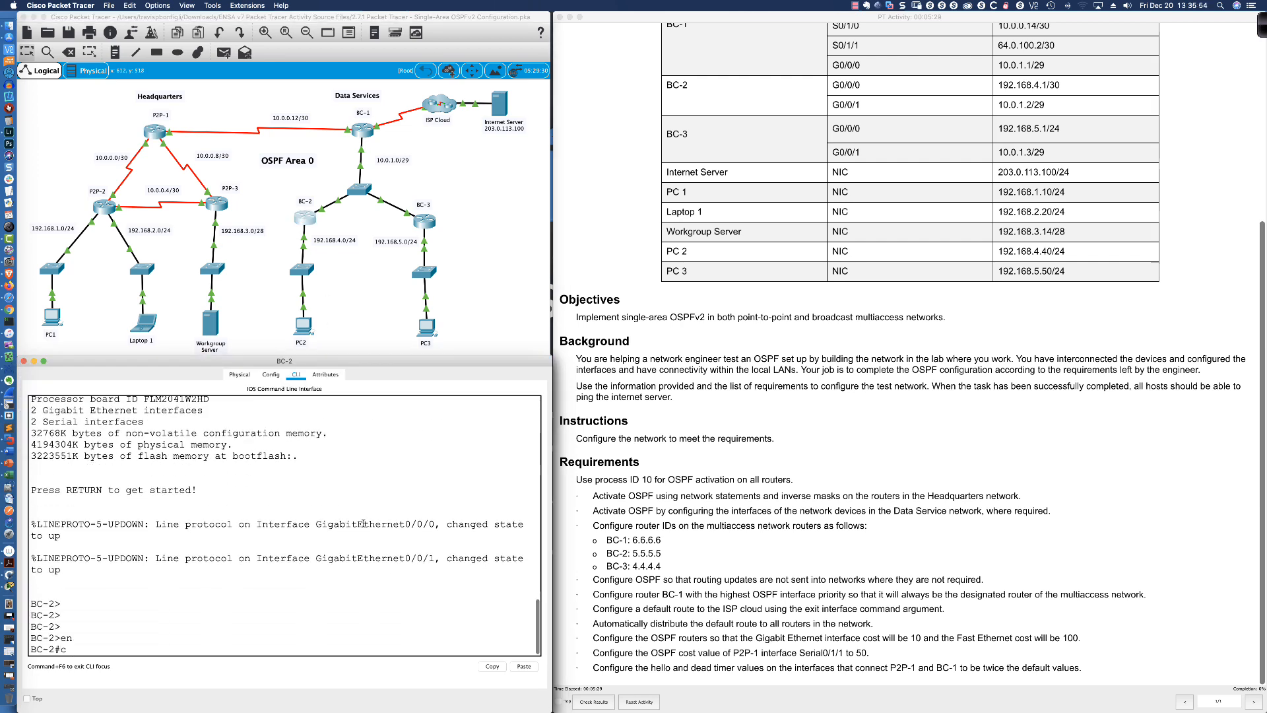
pyautogui.write('conf t')
pyautogui.press('Return')
pyautogui.write('router ospf ')
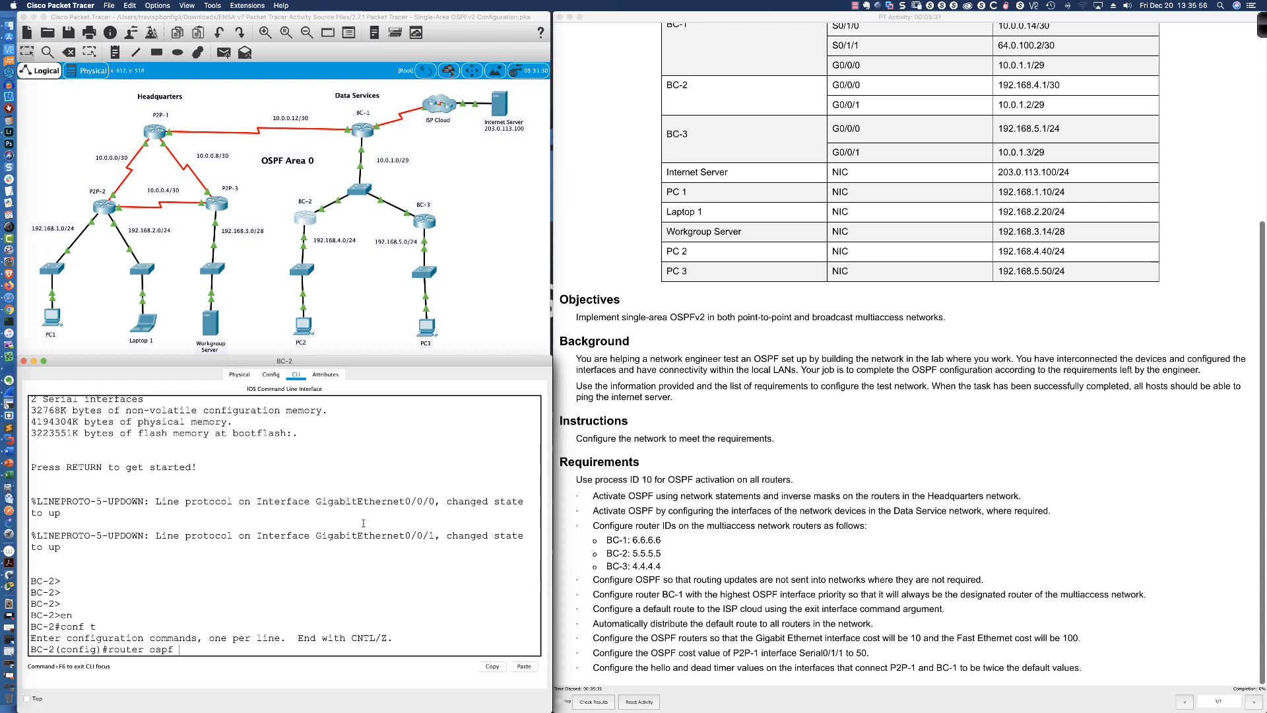
pyautogui.write('10')
pyautogui.press('Return')
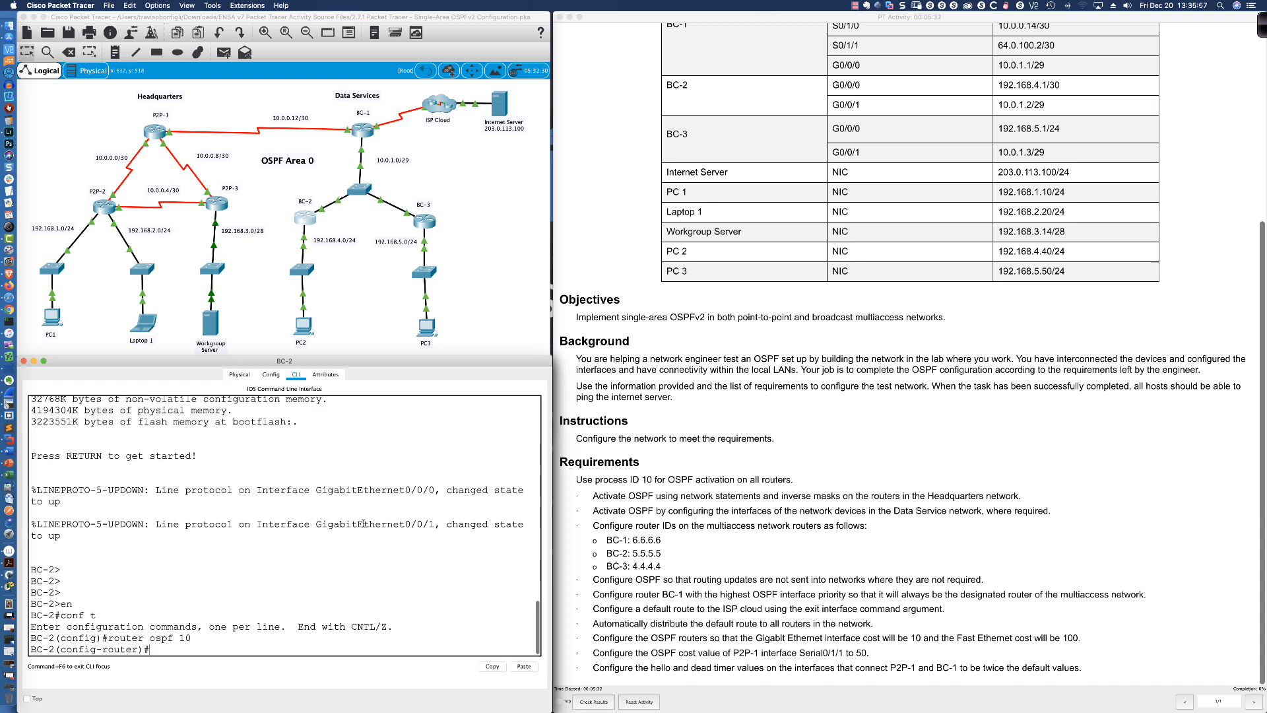
# Open router BC-3's command line and start OSPF process 10 from global configuration mode
pyautogui.click(428, 225)
pyautogui.press('Return')
pyautogui.press('Return')
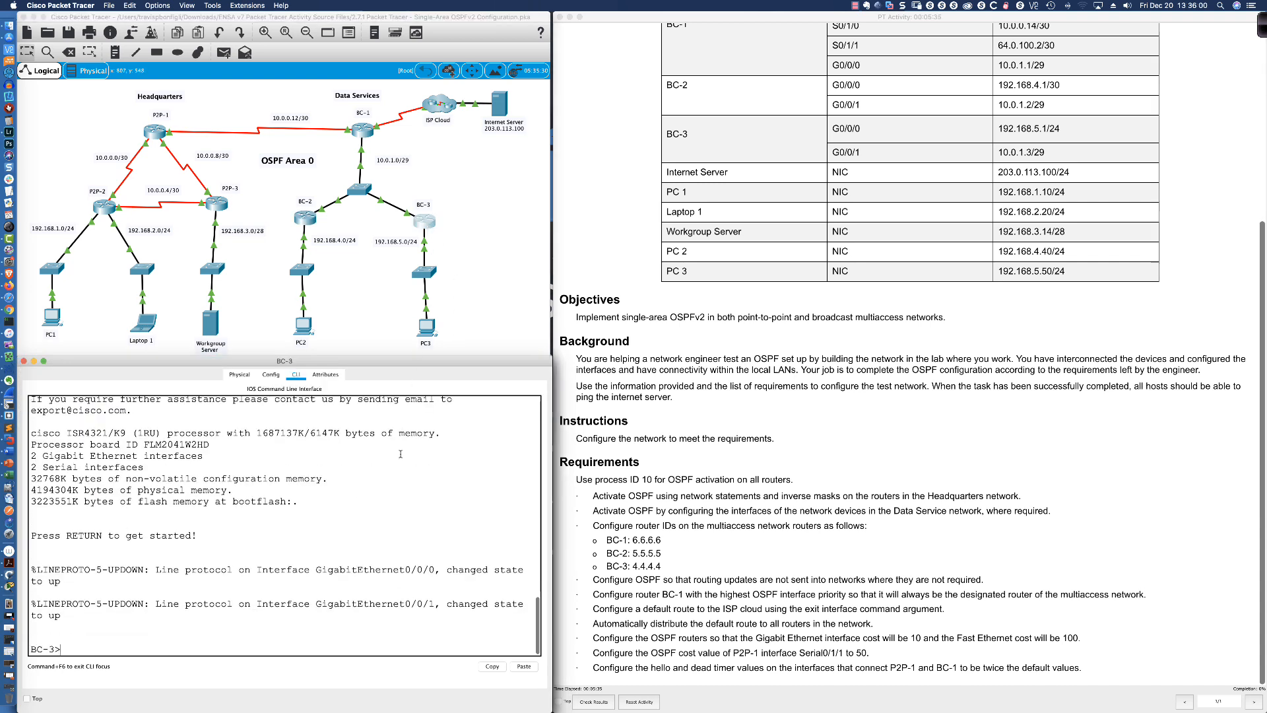
pyautogui.write('en')
pyautogui.press('Return')
pyautogui.write('conf t')
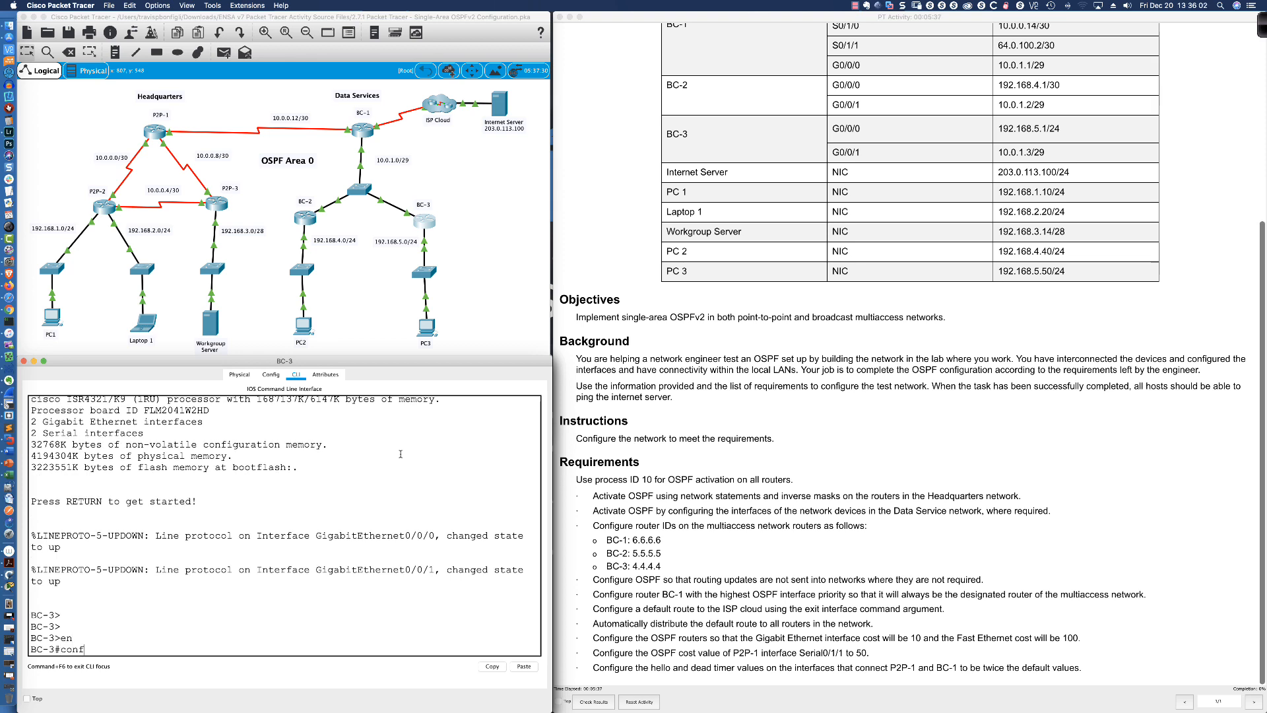
pyautogui.press('Return')
pyautogui.write('router ospf')
pyautogui.press('BackSpace')
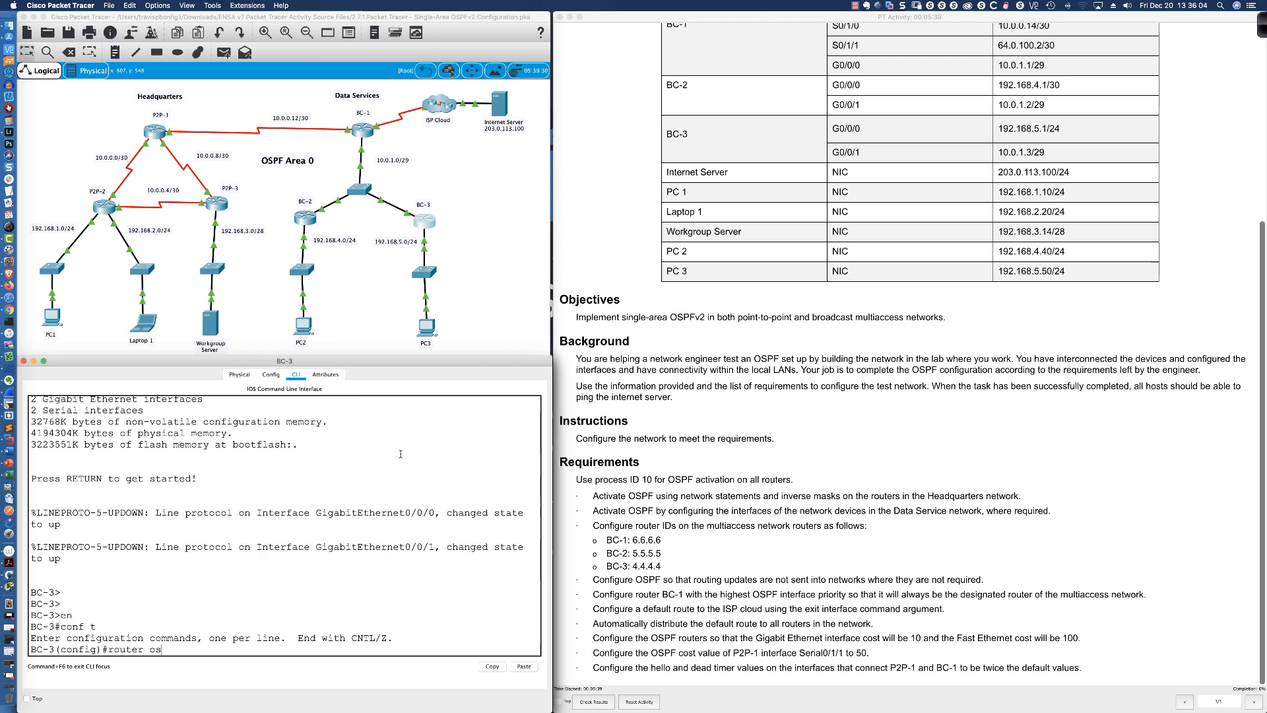
pyautogui.write('pf 10')
pyautogui.press('Return')
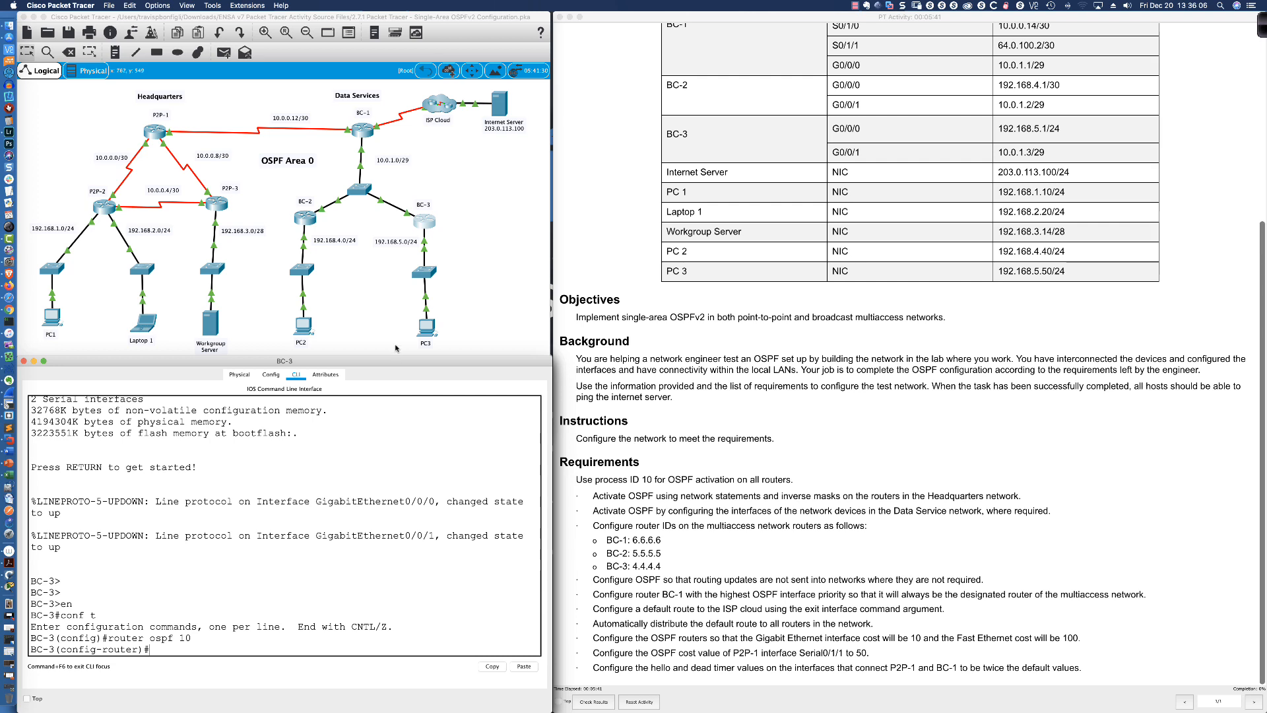
# Open router BC-1's command line and start OSPF process 10 from global configuration mode
pyautogui.click(361, 130)
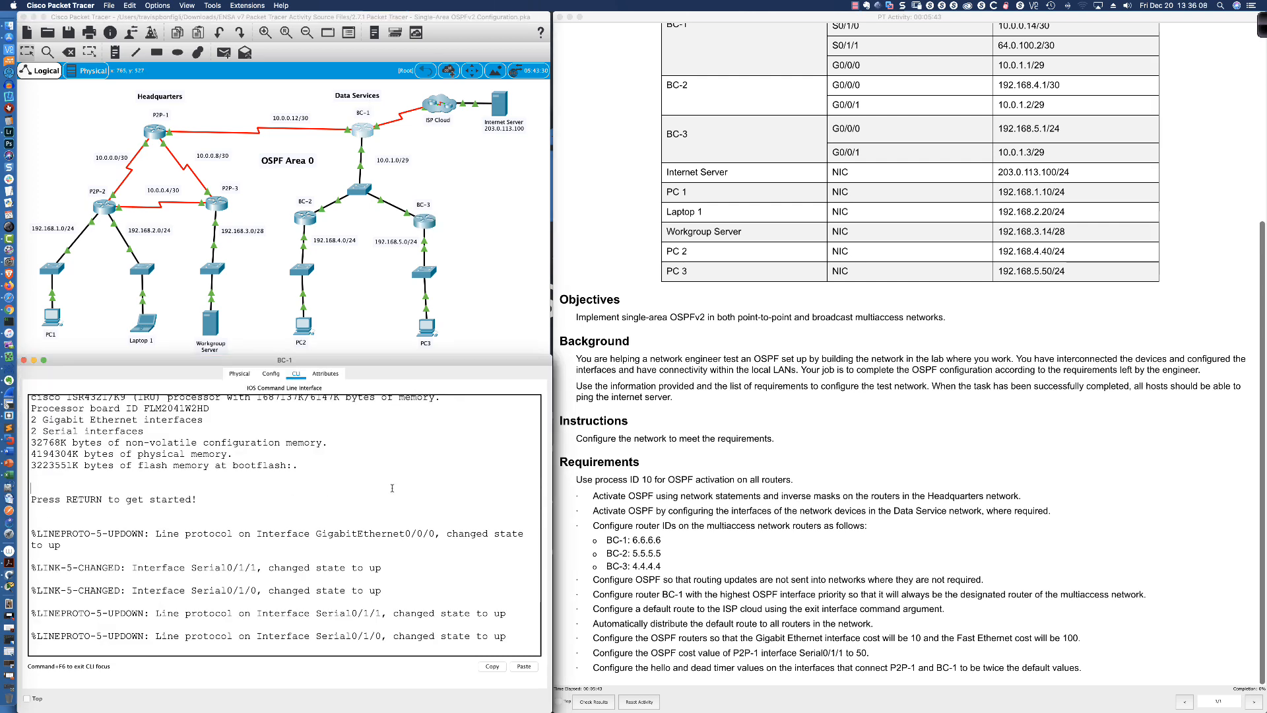
pyautogui.press('Return')
pyautogui.press('Return')
pyautogui.press('Return')
pyautogui.press('Return')
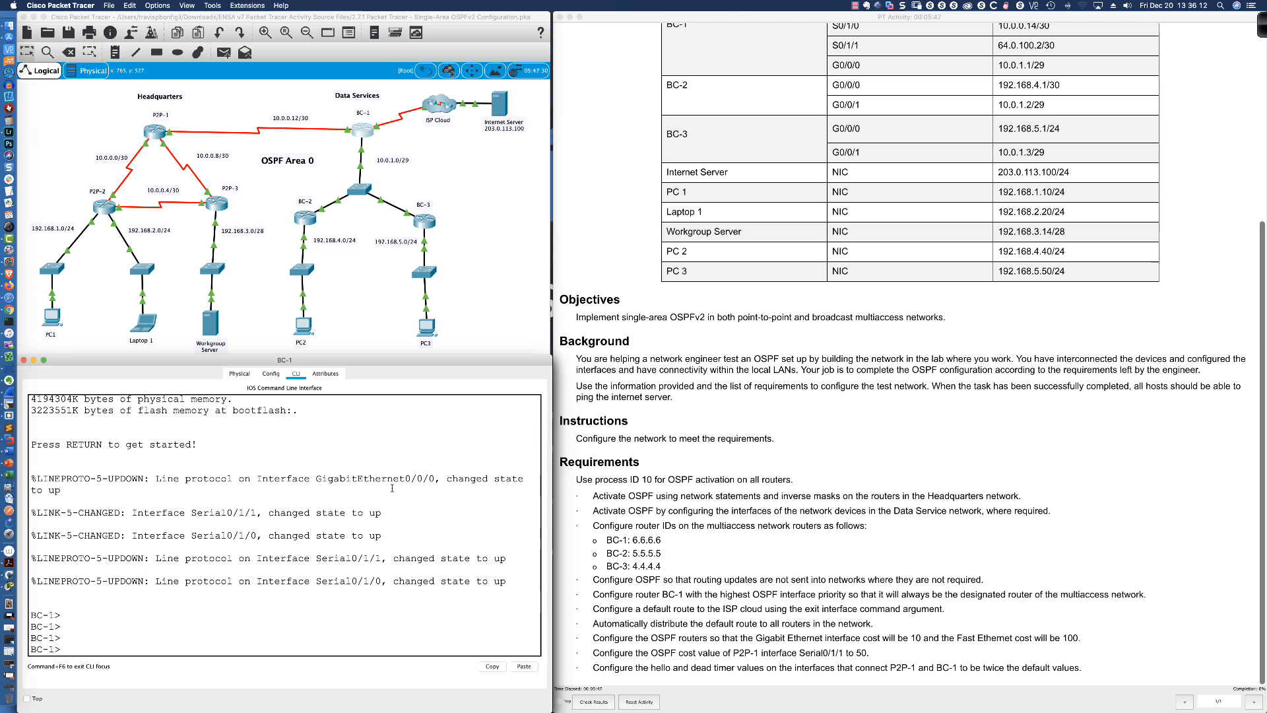
pyautogui.write('en')
pyautogui.press('Return')
pyautogui.write('conf t')
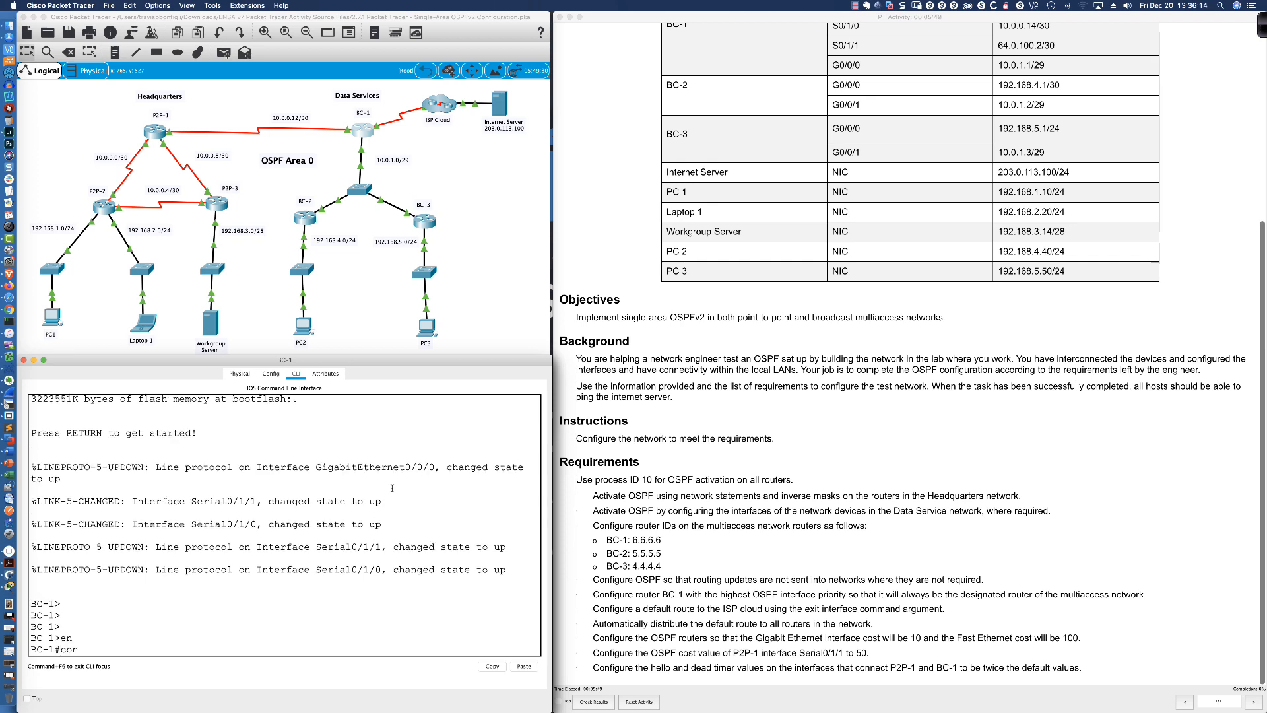
pyautogui.press('Return')
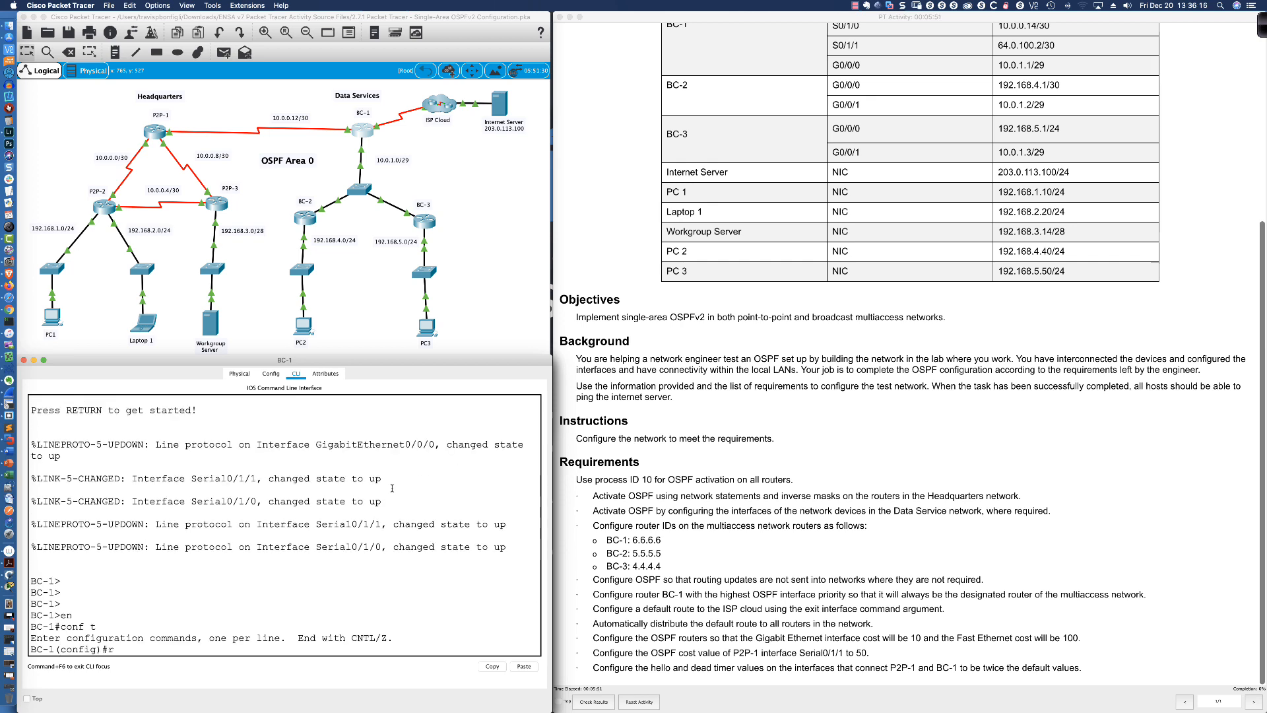
pyautogui.write('router sospf 10')
pyautogui.press('Return')
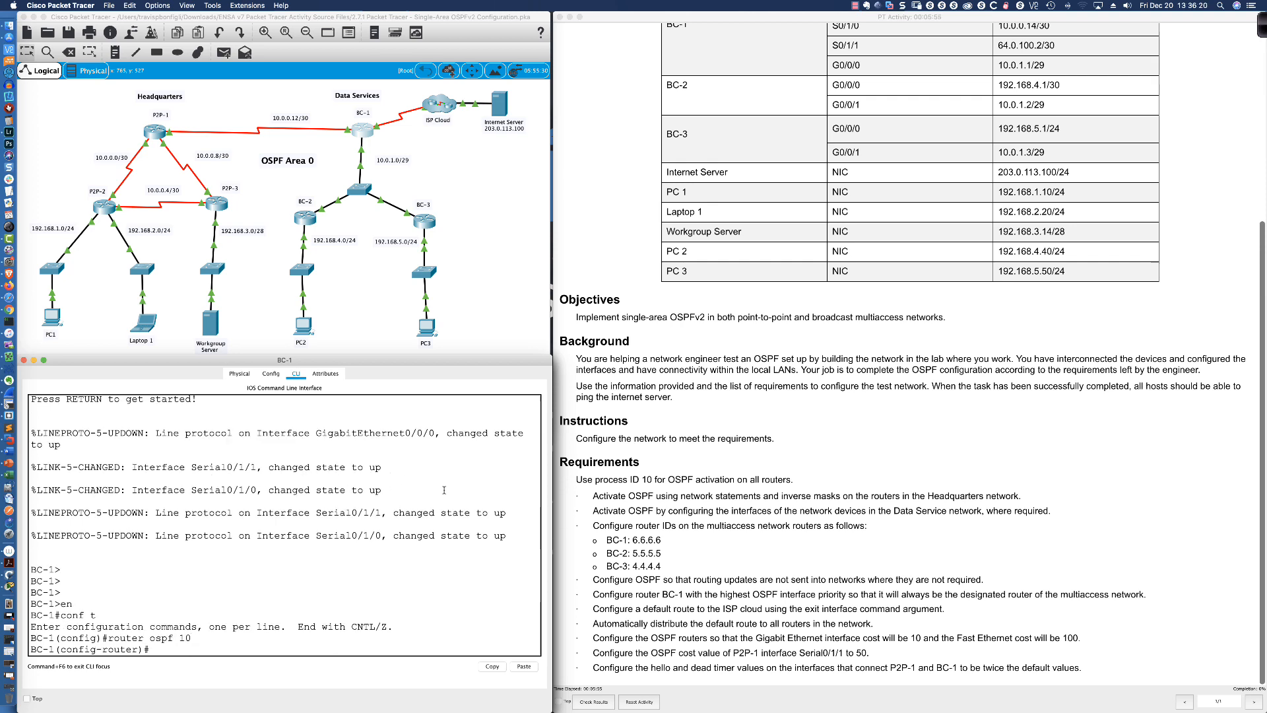
# Review the activity requirements on the OSPF process ID and on how to activate OSPF in the Headquarters and Data Service networks
pyautogui.moveTo(576, 480); pyautogui.dragTo(736, 483)
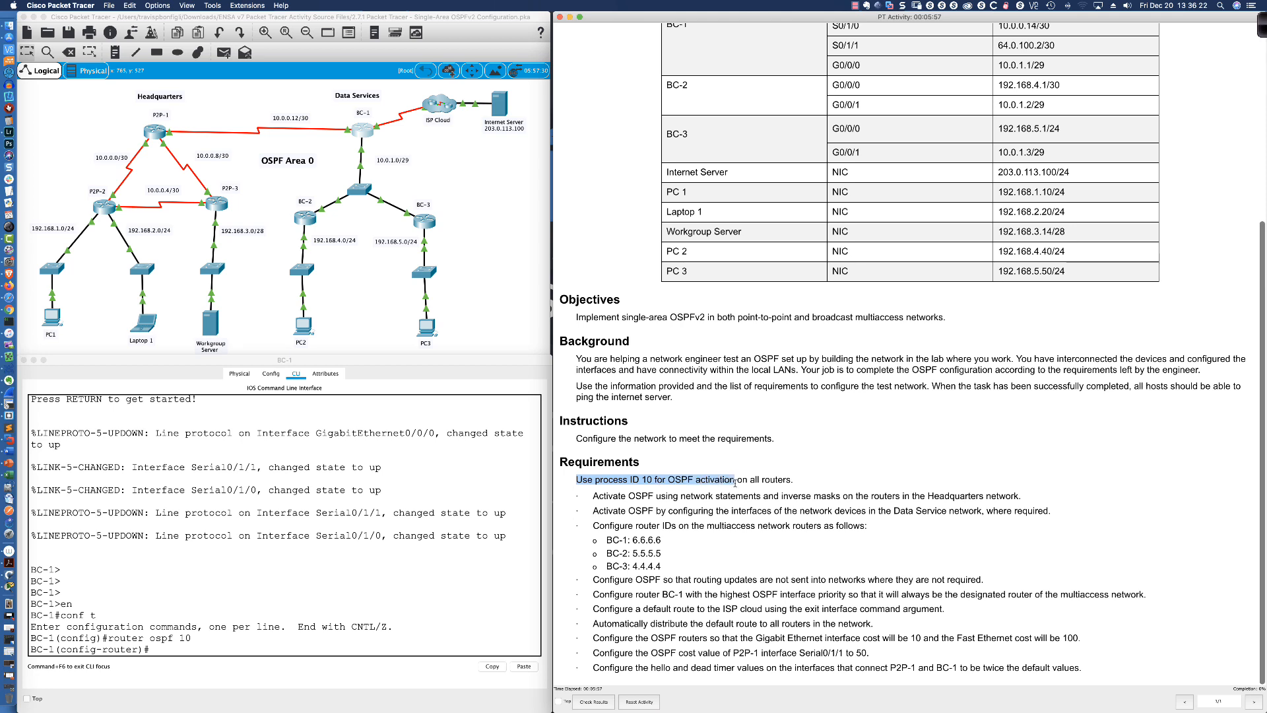
pyautogui.click(701, 488)
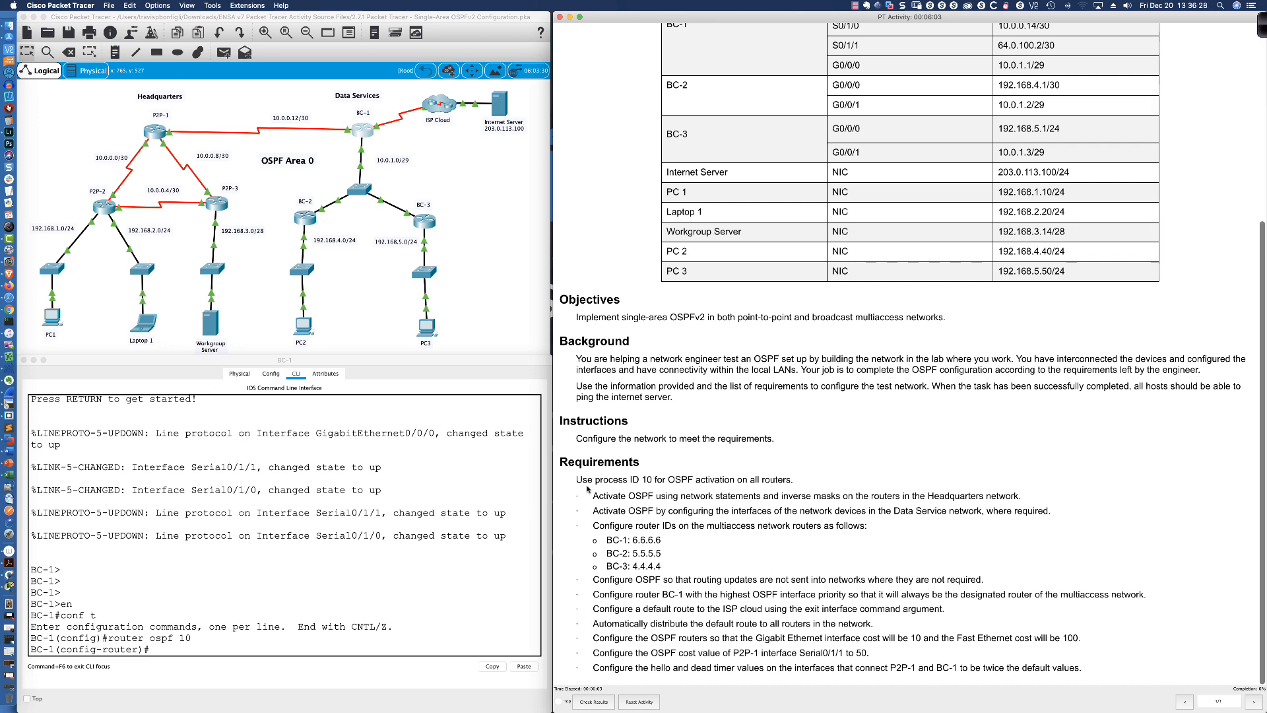
pyautogui.moveTo(594, 495); pyautogui.dragTo(797, 670)
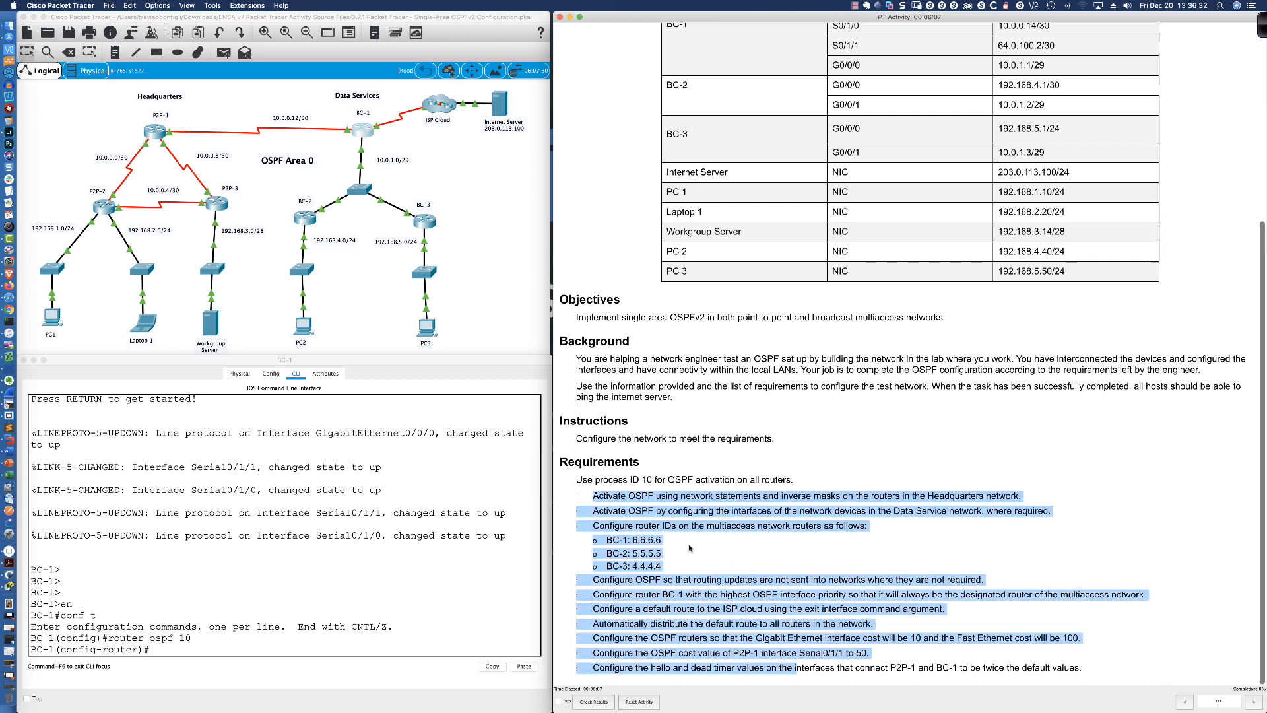
pyautogui.click(674, 526)
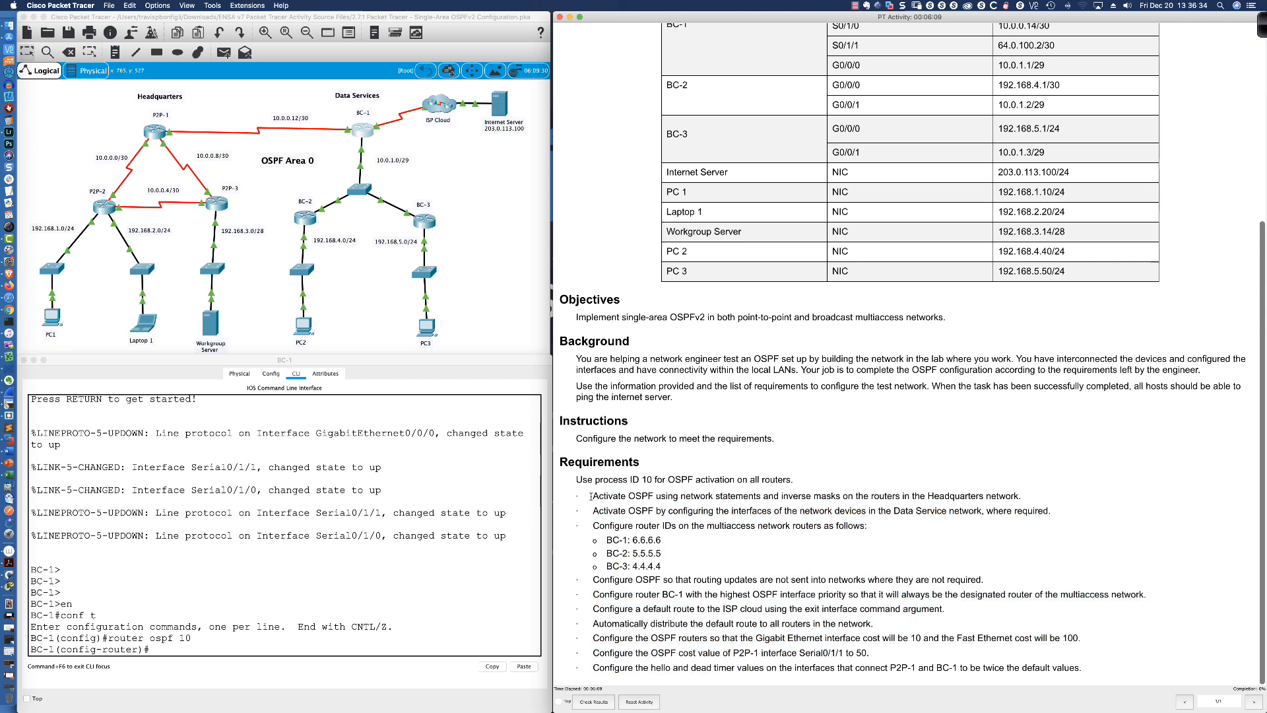
pyautogui.moveTo(593, 496); pyautogui.dragTo(1023, 501)
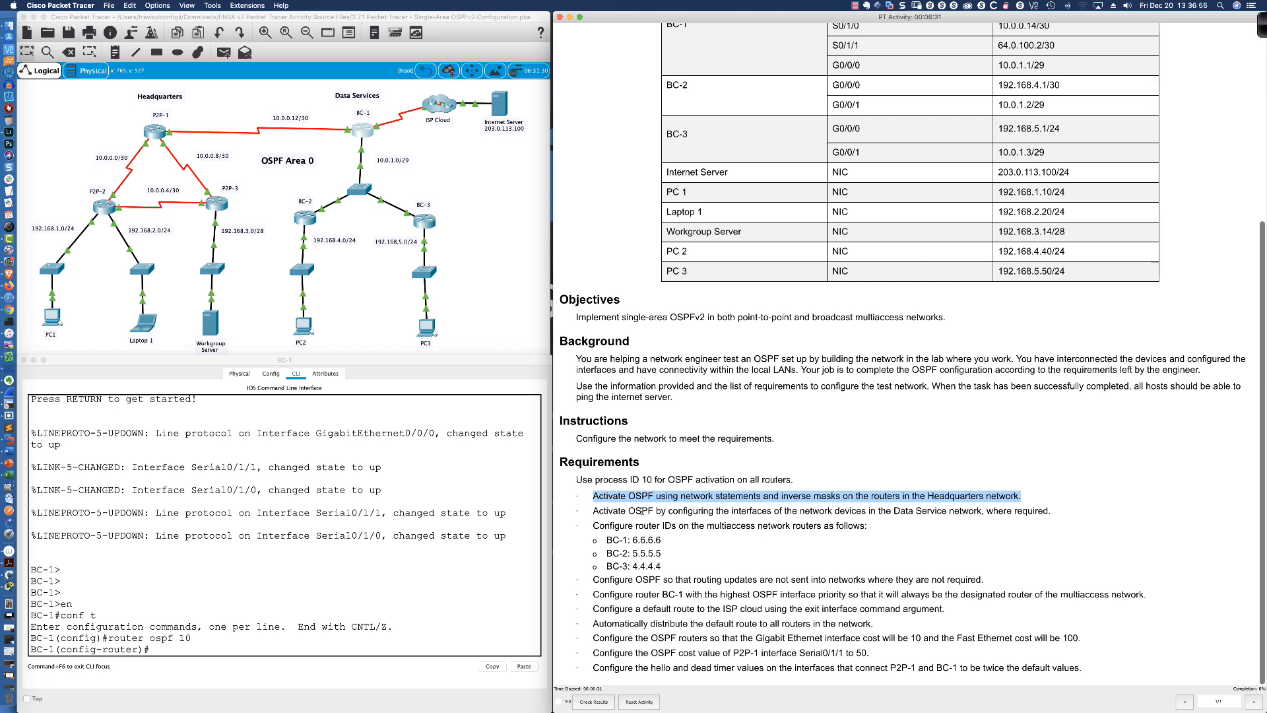
pyautogui.moveTo(594, 496); pyautogui.dragTo(1022, 501)
pyautogui.moveTo(592, 510); pyautogui.dragTo(938, 513)
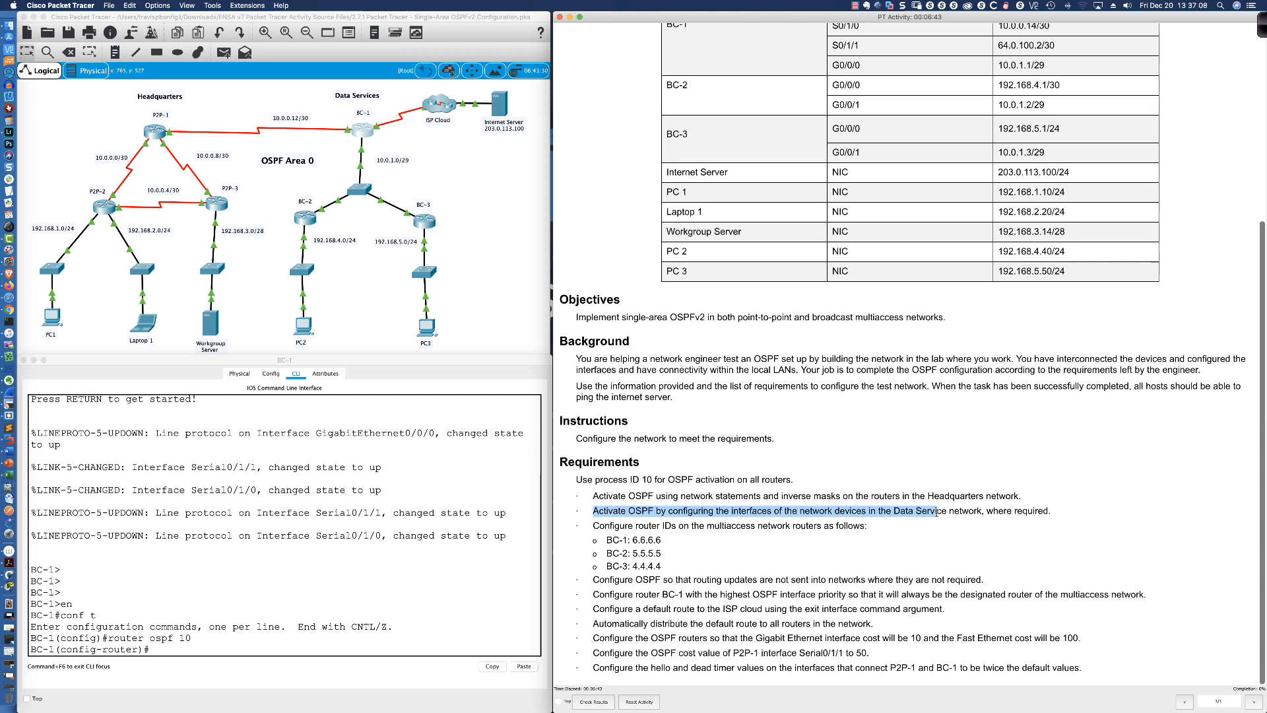
pyautogui.click(627, 506)
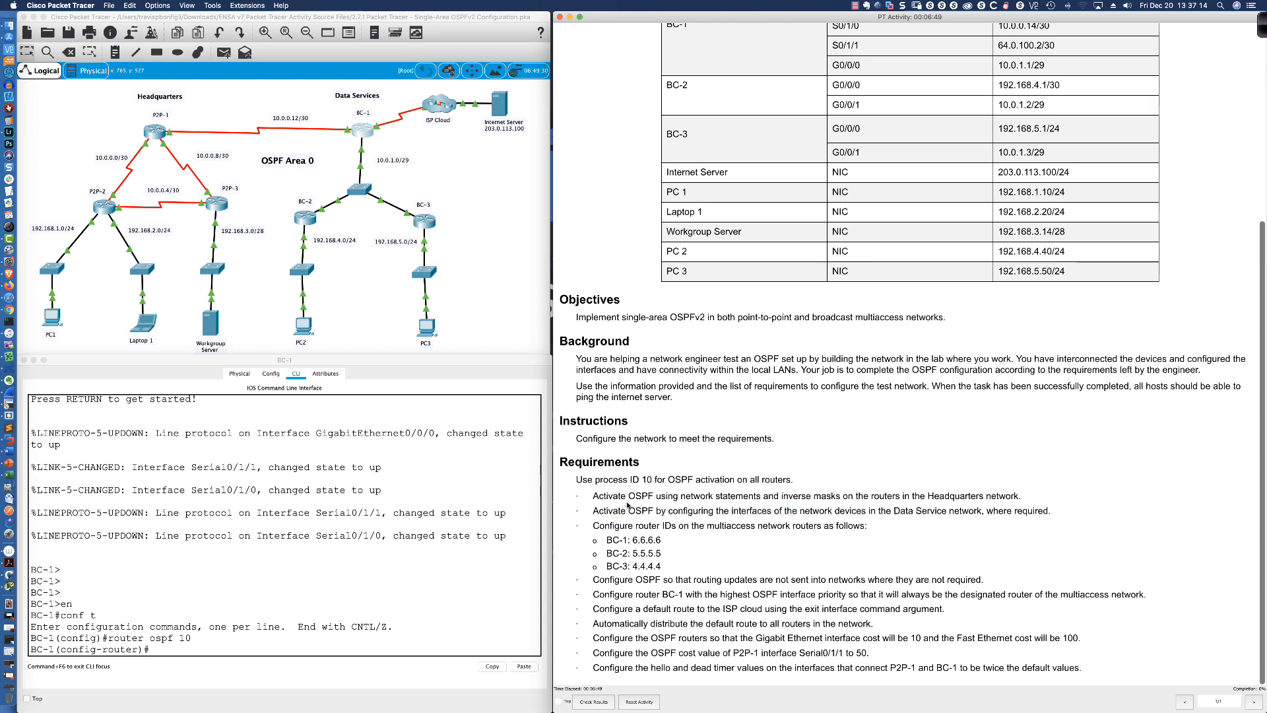
# Open router P2P-2's command line and list its interfaces' IP addresses and status in brief
pyautogui.click(100, 209)
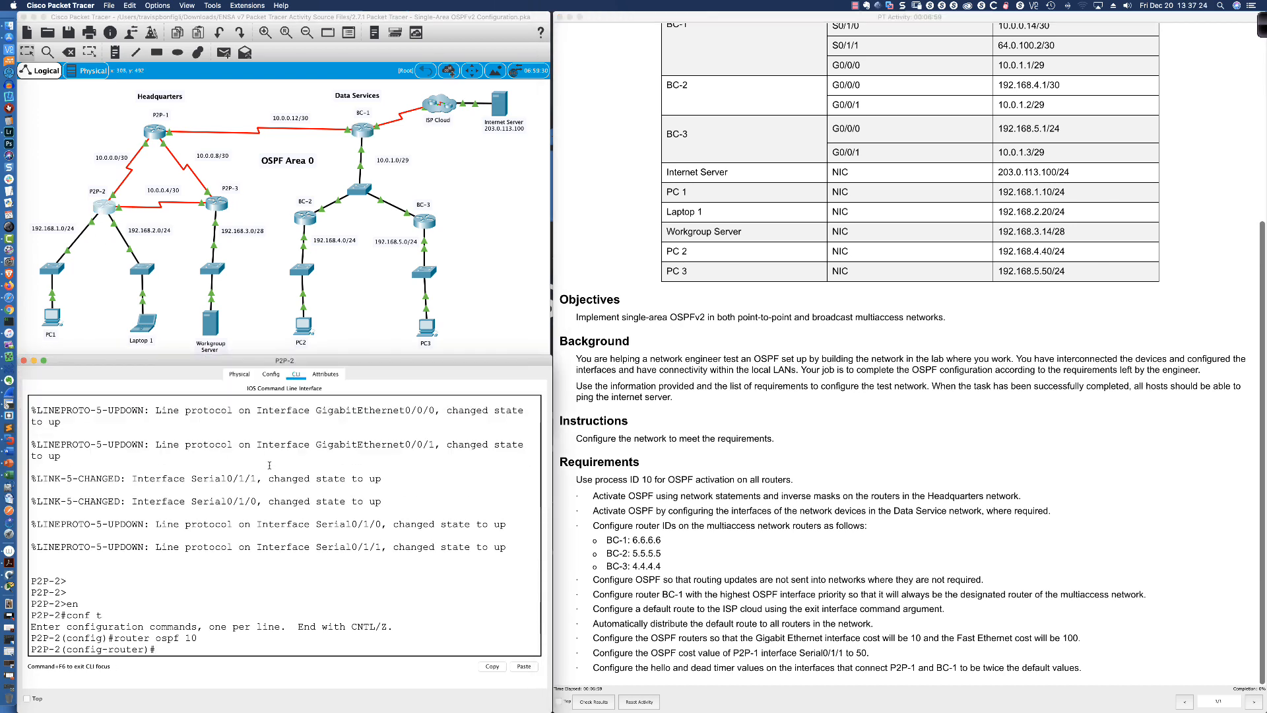
pyautogui.press('Return')
pyautogui.press('Return')
pyautogui.press('Return')
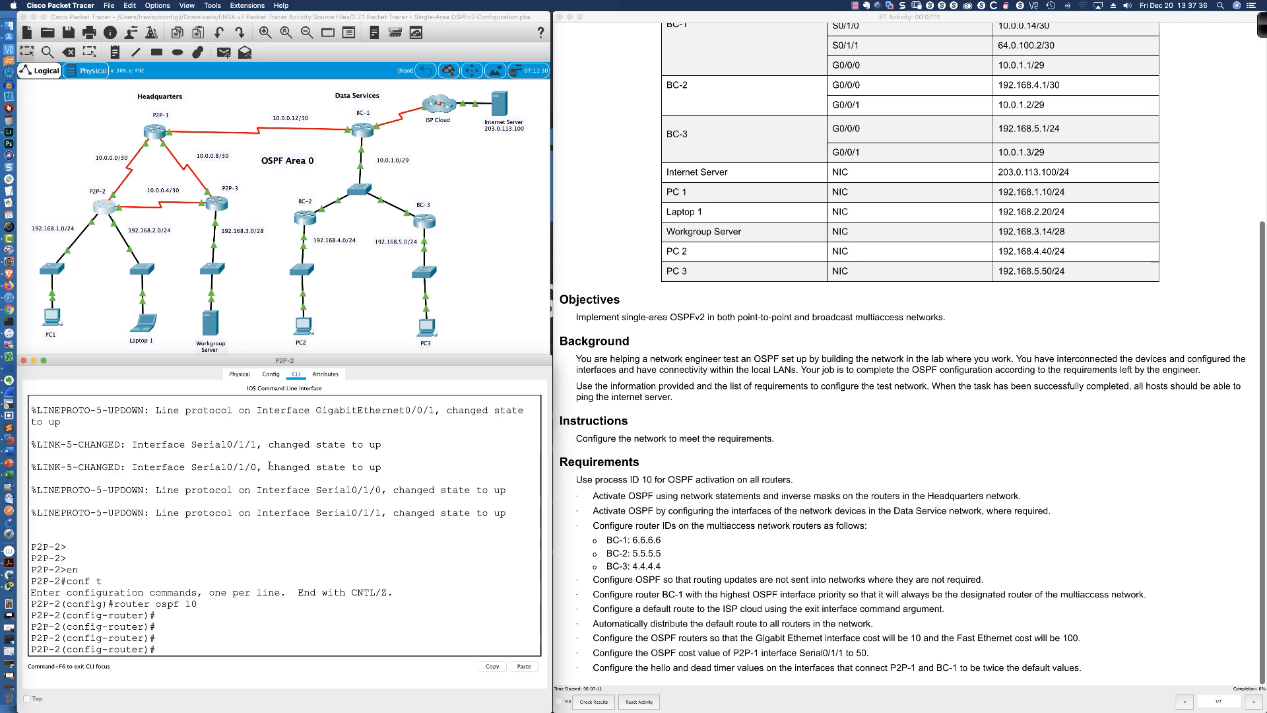
pyautogui.write('do sh ip int bri')
pyautogui.press('Return')
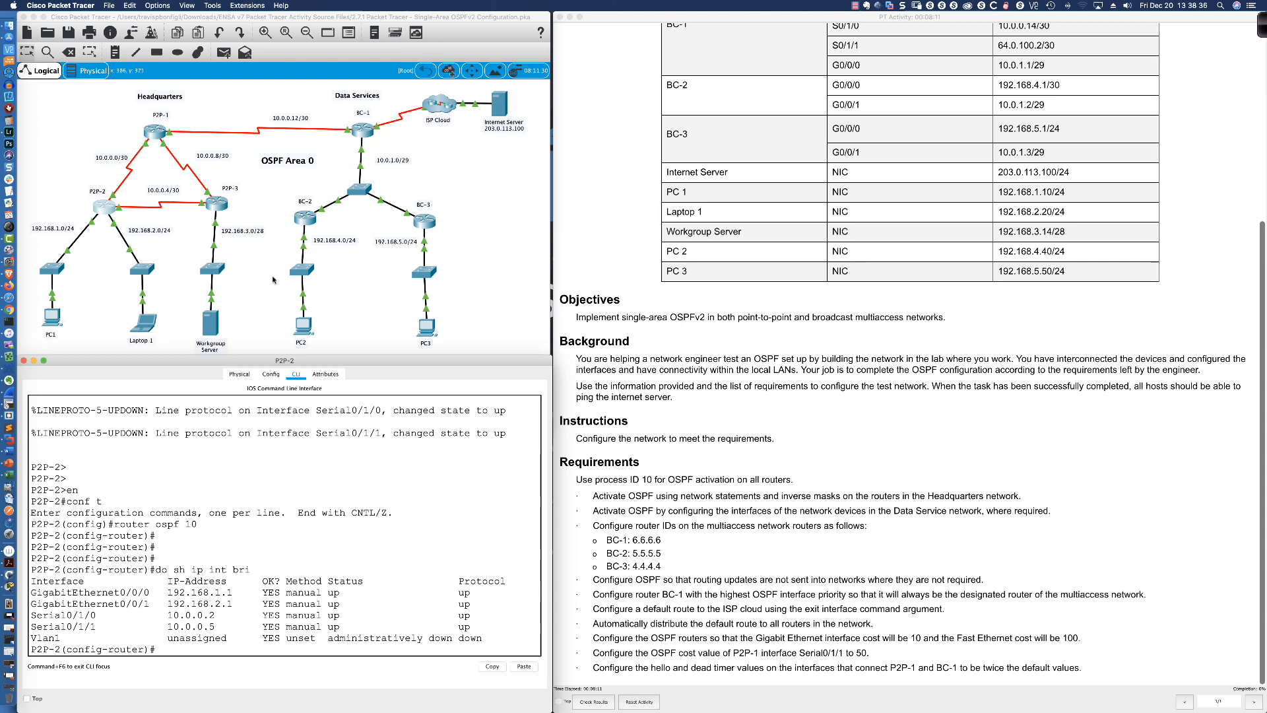
# Circle the /30 prefix between P2P-2 and P2P-3, and sketch its bit breakdown as 8.8.8.6 with 2 host bits
pyautogui.click(1262, 27)
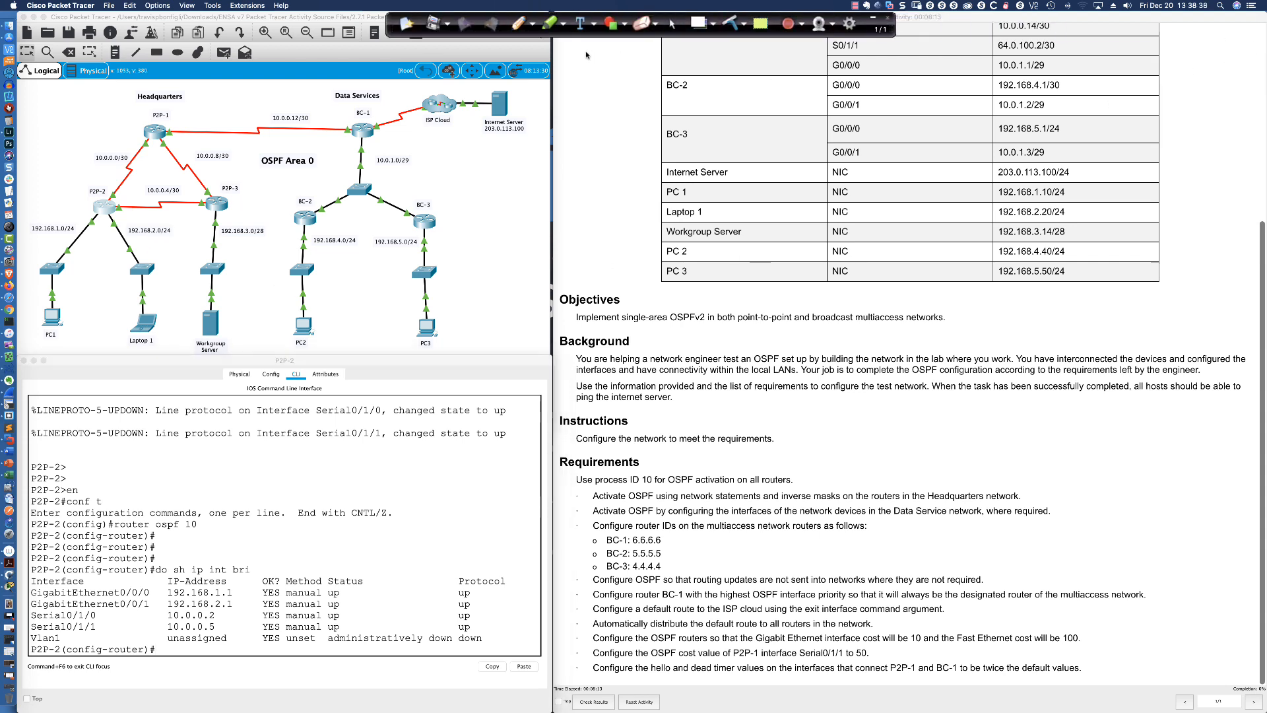
pyautogui.click(518, 24)
pyautogui.moveTo(175, 182)
pyautogui.mouseDown()
pyautogui.moveTo(180, 195)
pyautogui.moveTo(177, 184)
pyautogui.mouseUp()
pyautogui.moveTo(494, 202)
pyautogui.mouseDown()
pyautogui.moveTo(489, 221)
pyautogui.moveTo(494, 200)
pyautogui.moveTo(543, 196)
pyautogui.moveTo(637, 213)
pyautogui.mouseUp()
pyautogui.click(561, 216)
pyautogui.click(608, 213)
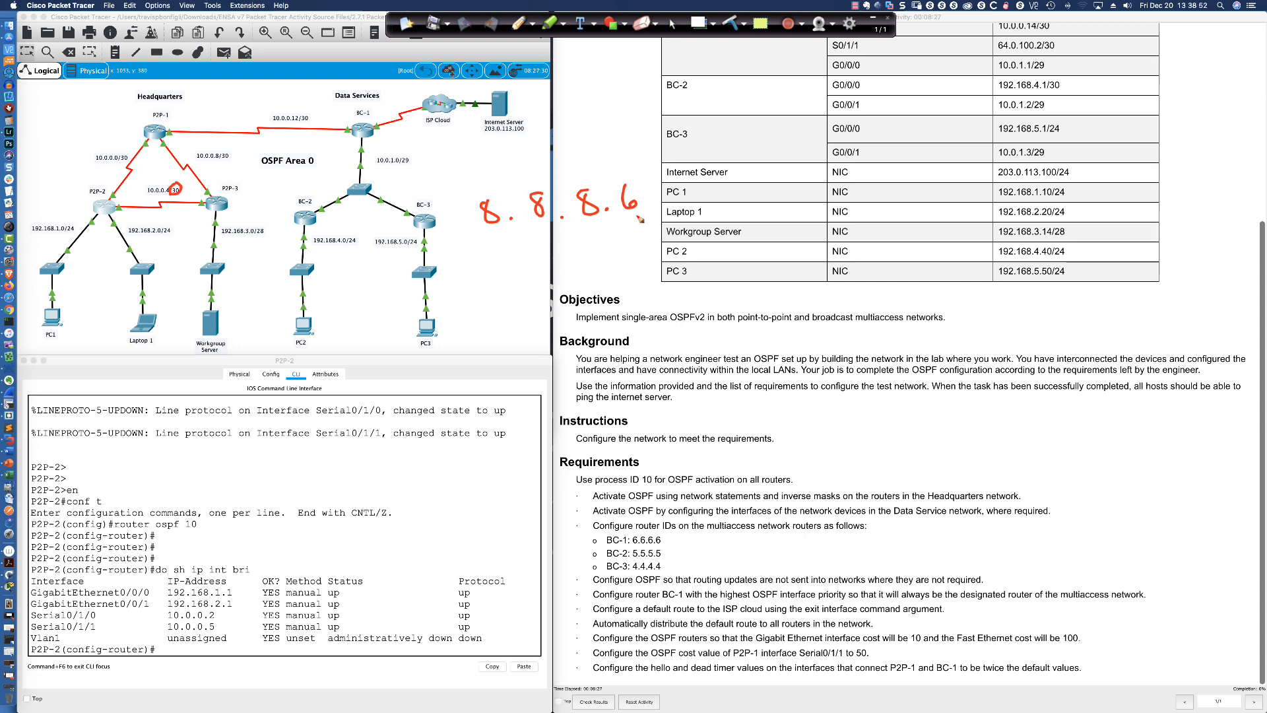
pyautogui.moveTo(447, 217); pyautogui.dragTo(477, 215)
pyautogui.moveTo(622, 213)
pyautogui.mouseDown()
pyautogui.moveTo(647, 215)
pyautogui.moveTo(630, 253)
pyautogui.mouseUp()
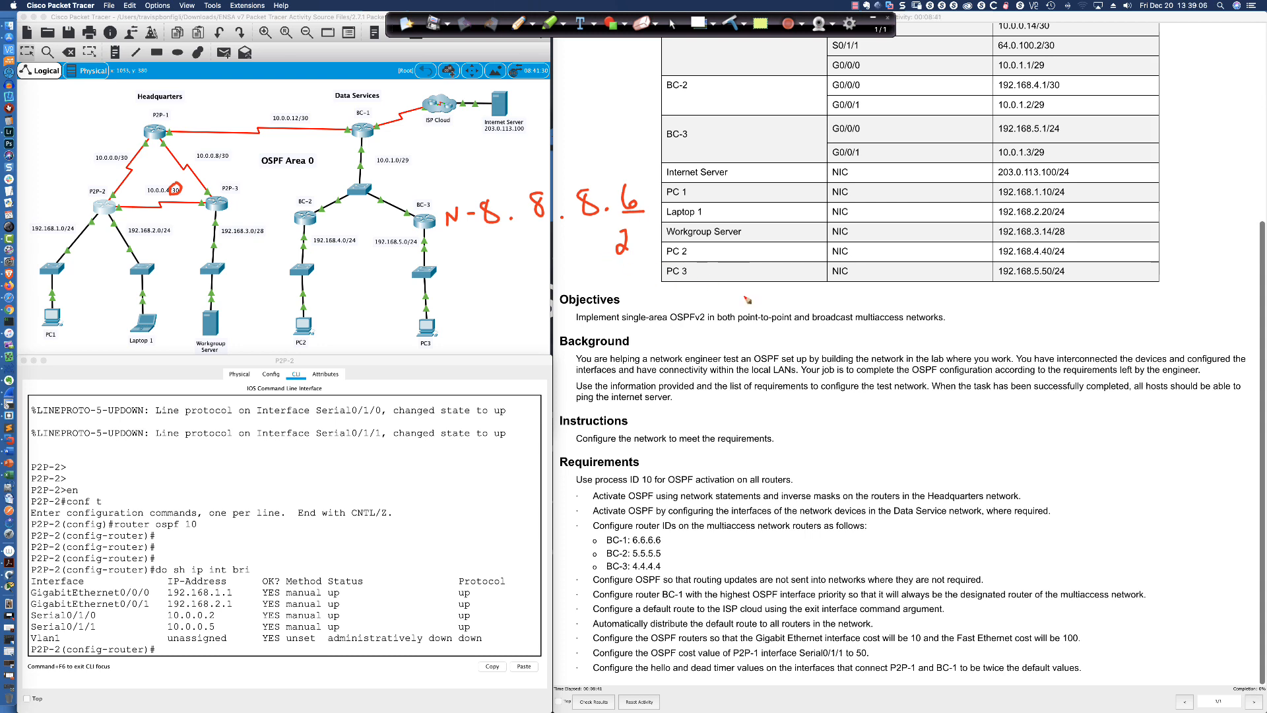
pyautogui.moveTo(747, 273)
pyautogui.mouseDown()
pyautogui.moveTo(752, 292)
pyautogui.moveTo(534, 282)
pyautogui.mouseUp()
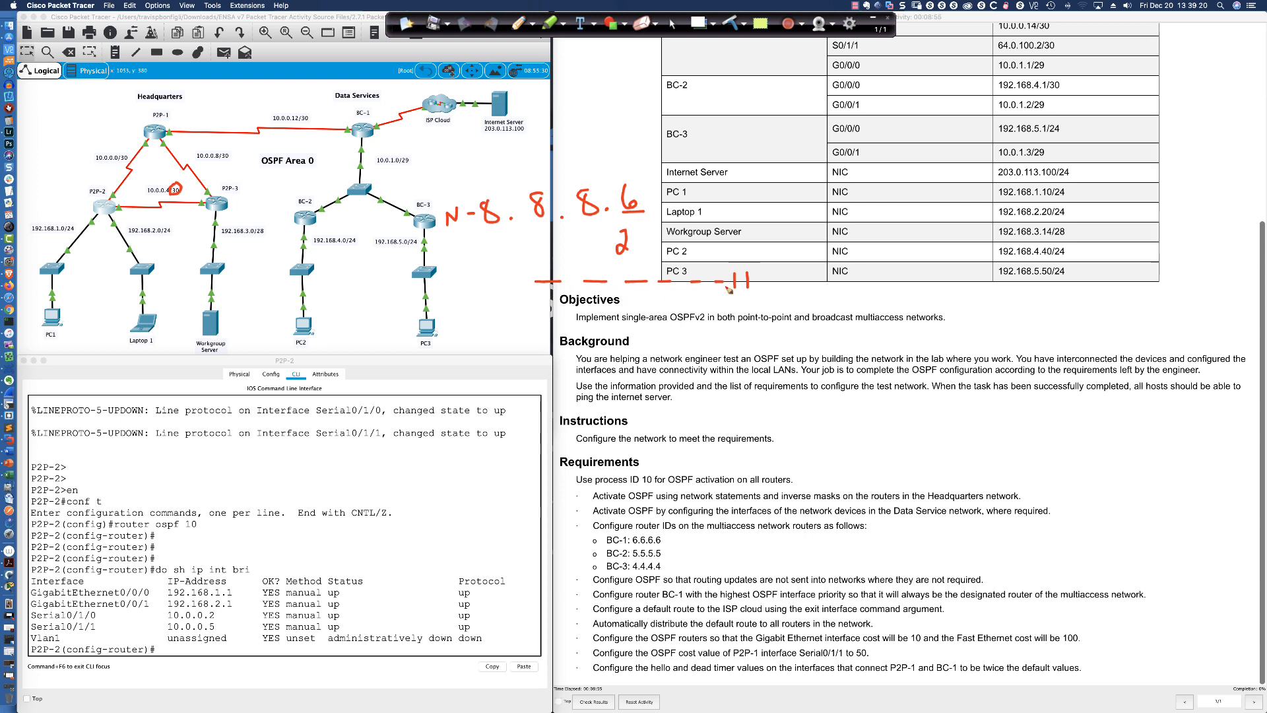
pyautogui.moveTo(744, 304)
pyautogui.mouseDown()
pyautogui.moveTo(726, 307)
pyautogui.moveTo(737, 311)
pyautogui.mouseUp()
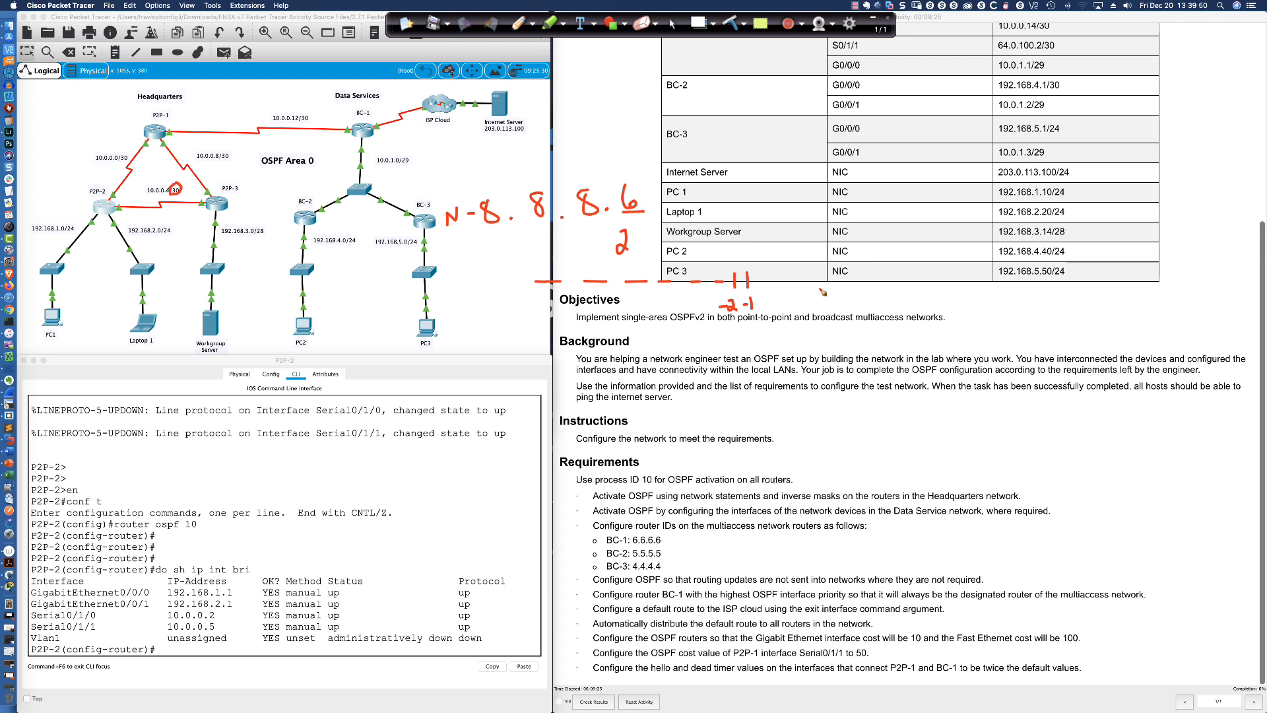
# Write out subtracting 252 from 255 to derive the inverse mask 0.0.0.3, and clear the screen annotations
pyautogui.moveTo(792, 297); pyautogui.dragTo(951, 305)
pyautogui.moveTo(790, 281)
pyautogui.mouseDown()
pyautogui.moveTo(924, 277)
pyautogui.moveTo(943, 260)
pyautogui.moveTo(936, 276)
pyautogui.moveTo(949, 258)
pyautogui.mouseUp()
pyautogui.click(911, 280)
pyautogui.moveTo(755, 331); pyautogui.dragTo(1012, 326)
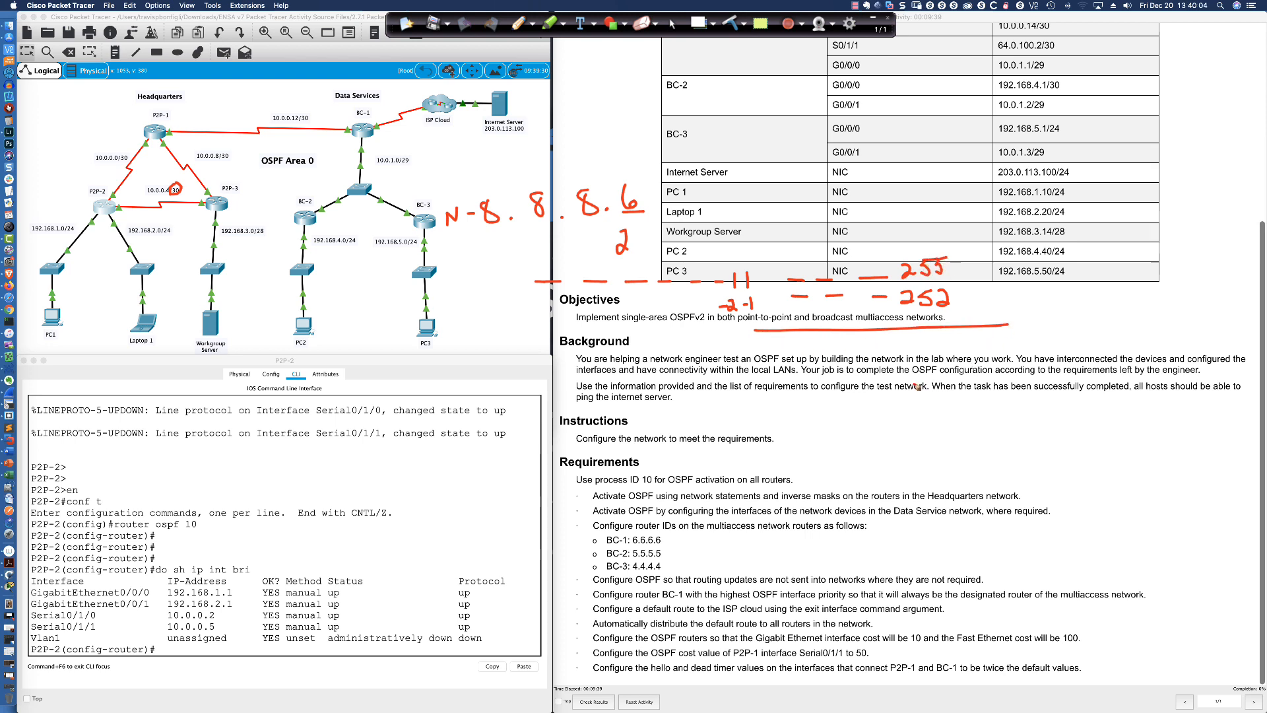
pyautogui.moveTo(923, 337)
pyautogui.mouseDown()
pyautogui.moveTo(943, 349)
pyautogui.moveTo(921, 357)
pyautogui.mouseUp()
pyautogui.moveTo(798, 341)
pyautogui.mouseDown()
pyautogui.moveTo(790, 350)
pyautogui.moveTo(879, 340)
pyautogui.mouseUp()
pyautogui.click(862, 354)
pyautogui.click(905, 348)
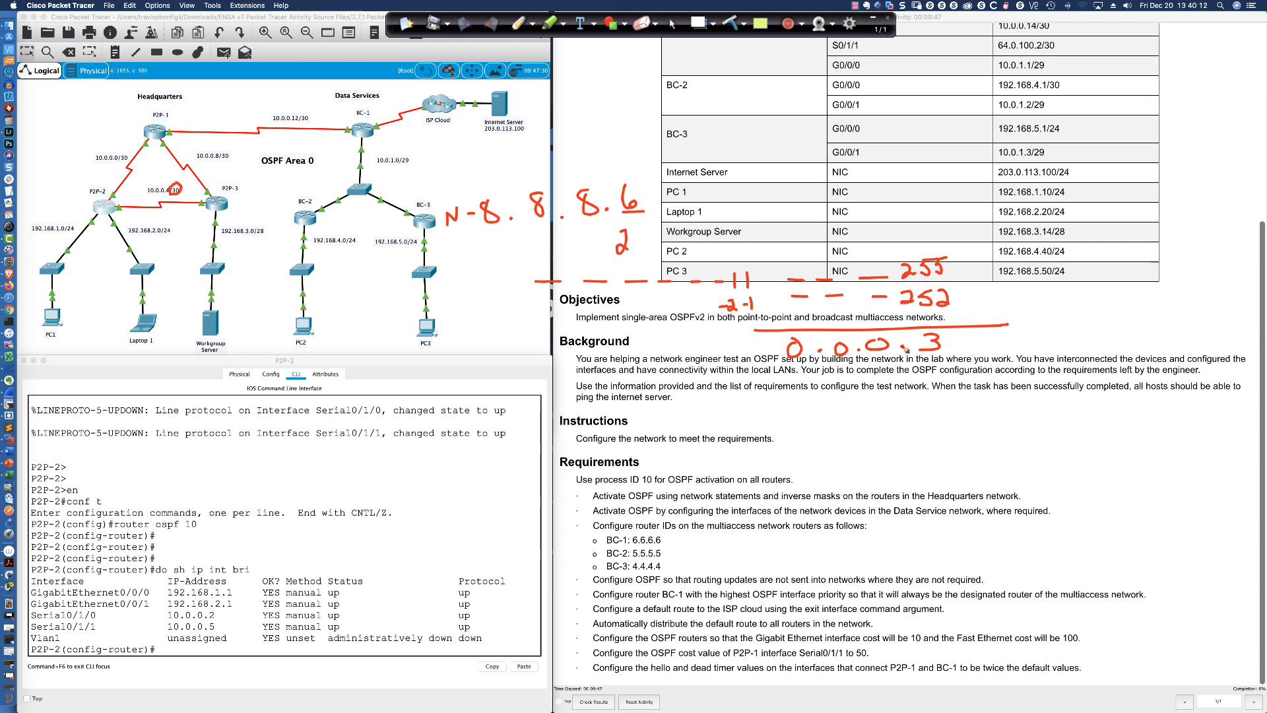
pyautogui.moveTo(806, 281)
pyautogui.mouseDown()
pyautogui.moveTo(796, 272)
pyautogui.moveTo(782, 302)
pyautogui.moveTo(901, 299)
pyautogui.moveTo(849, 269)
pyautogui.moveTo(788, 270)
pyautogui.mouseUp()
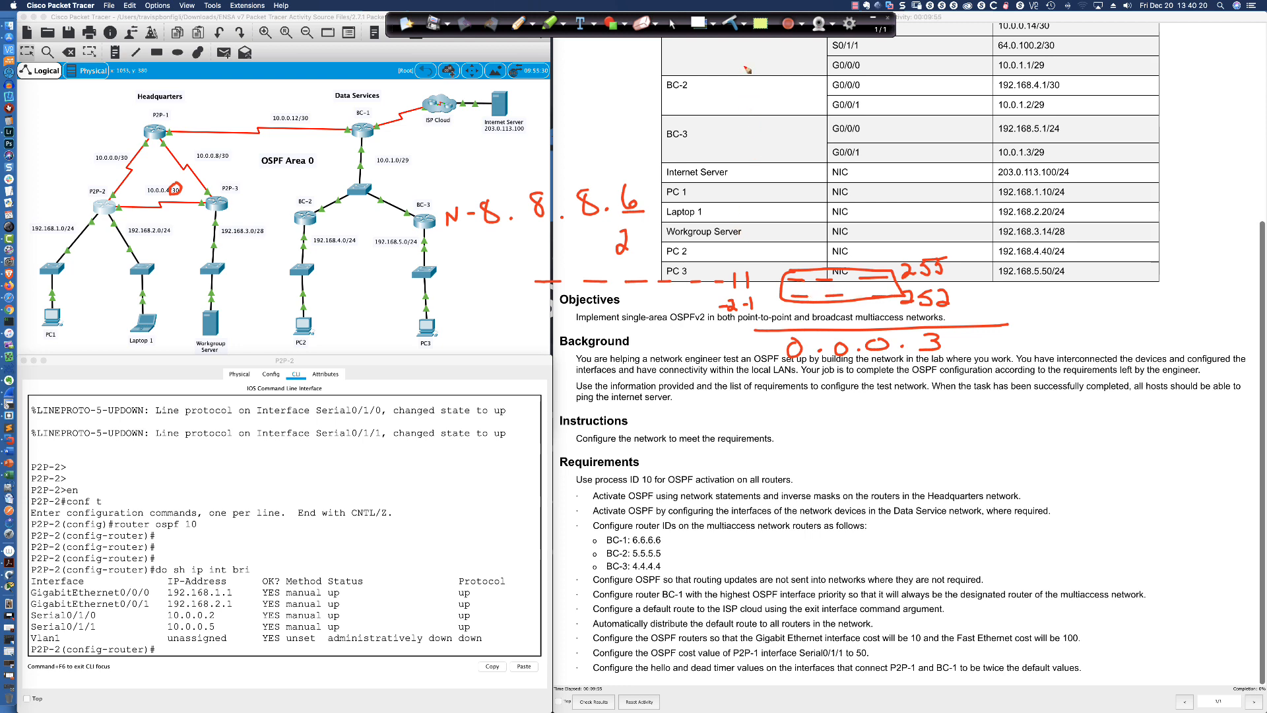
pyautogui.click(732, 22)
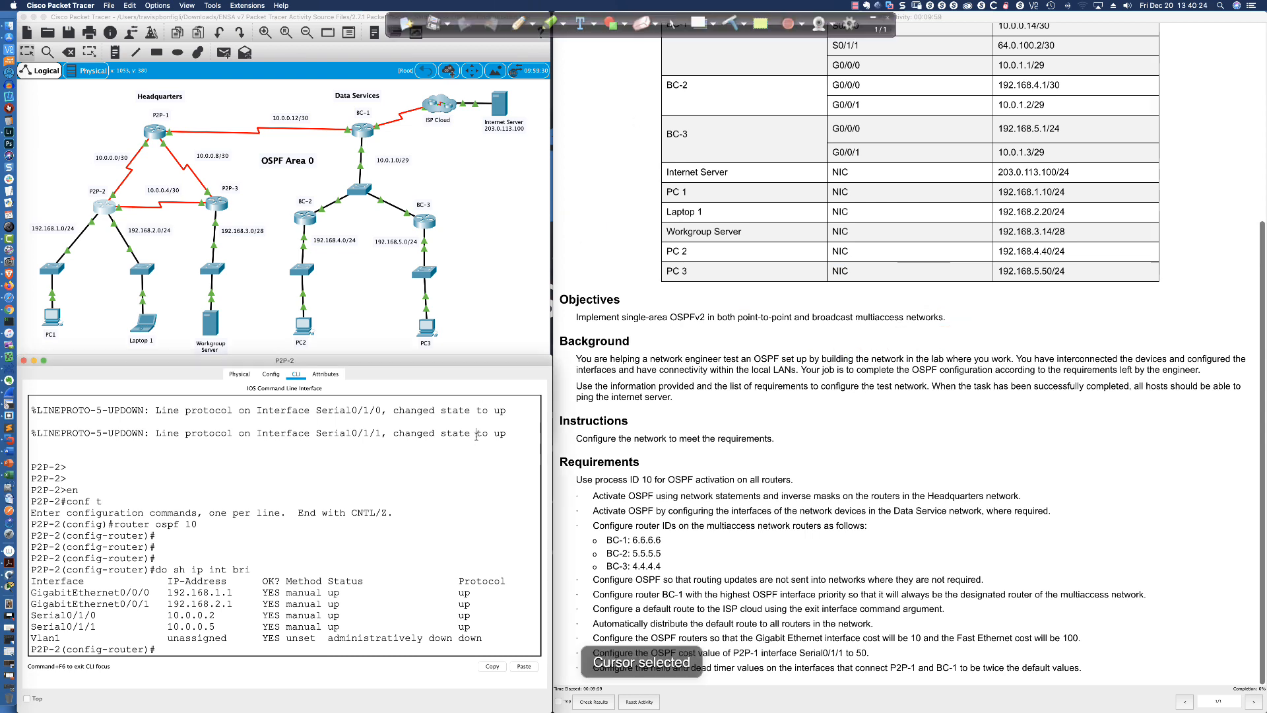
# Advertise network 192.168.1.0 with inverse mask 0.0.0.255 in OSPF area 0 on P2P-2
pyautogui.press('Return')
pyautogui.press('Return')
pyautogui.press('Return')
pyautogui.press('Return')
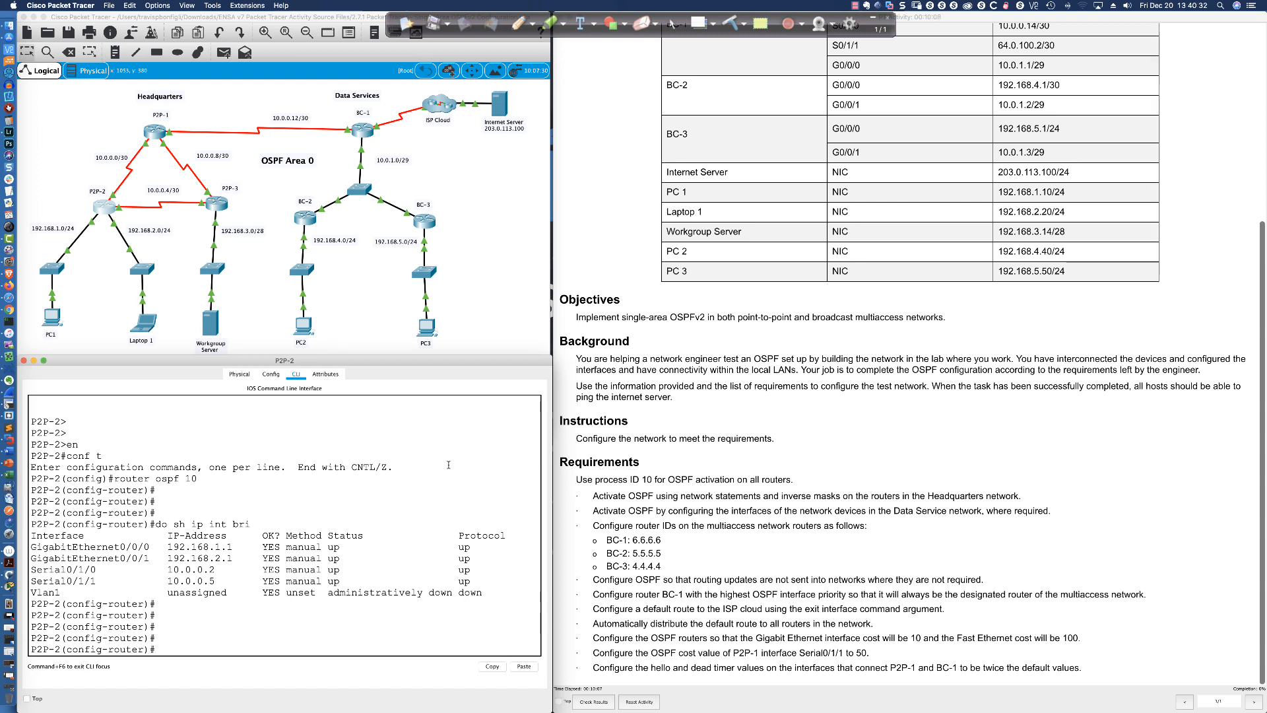
pyautogui.write('net')
pyautogui.press('Tab')
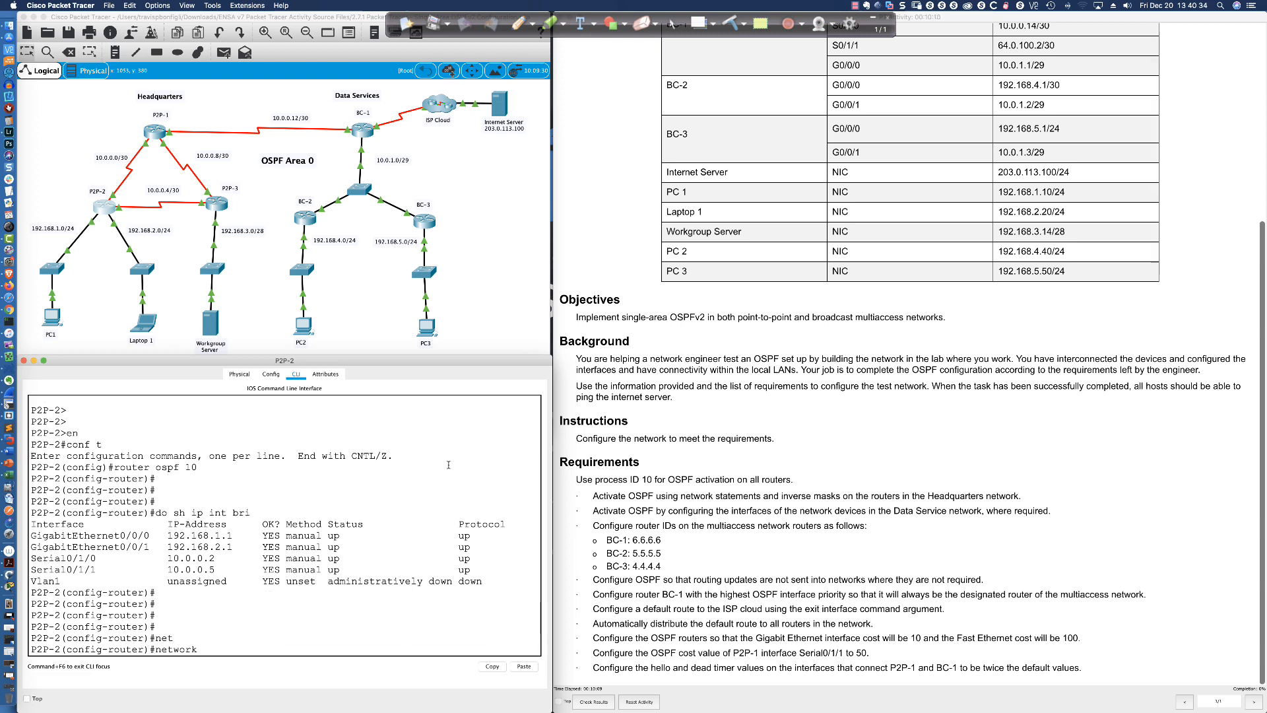
pyautogui.write('192.168.1.0 0.0.0.255 area 0')
pyautogui.press('Return')
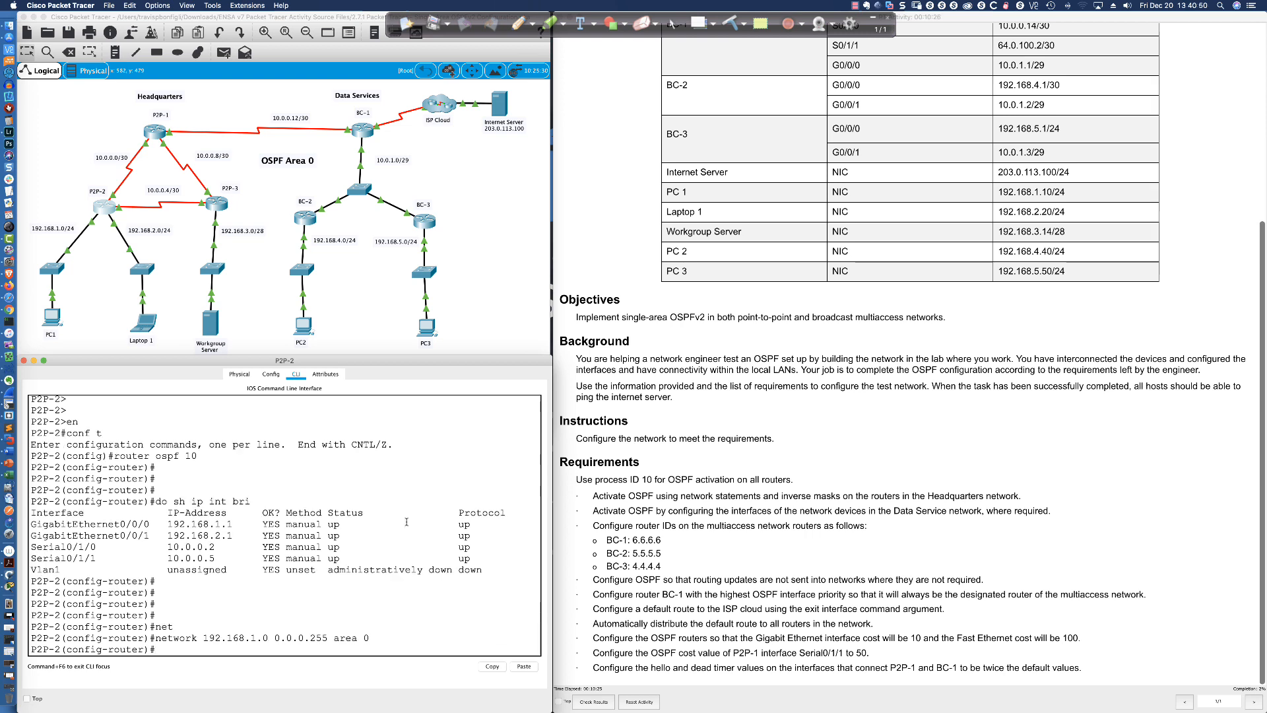
# Advertise network 192.168.2.0 with inverse mask 0.0.0.255 in OSPF area 0 on P2P-2
pyautogui.press('Up')
pyautogui.press('Left')
pyautogui.press('Left')
pyautogui.press('Left')
pyautogui.press('Left')
pyautogui.press('Left')
pyautogui.press('Left')
pyautogui.press('Left')
pyautogui.press('Left')
pyautogui.press('Left')
pyautogui.press('Left')
pyautogui.press('Left')
pyautogui.press('Left')
pyautogui.press('Left')
pyautogui.press('Left')
pyautogui.press('Left')
pyautogui.press('BackSpace')
pyautogui.write('2')
pyautogui.press('Return')
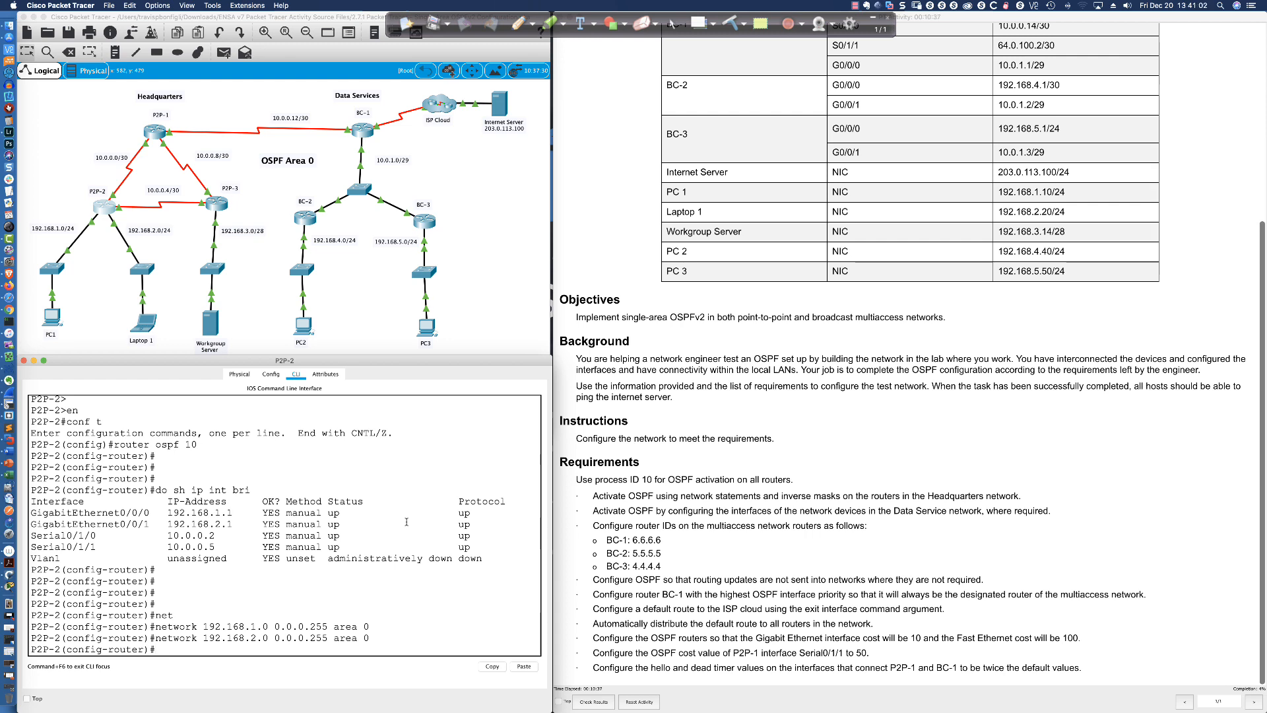
# Advertise P2P-2's serial networks 10.0.0.0 and 10.0.0.4 with inverse mask 0.0.0.3 in OSPF area 0
pyautogui.write('net')
pyautogui.press('Tab')
pyautogui.write('10.0.0.')
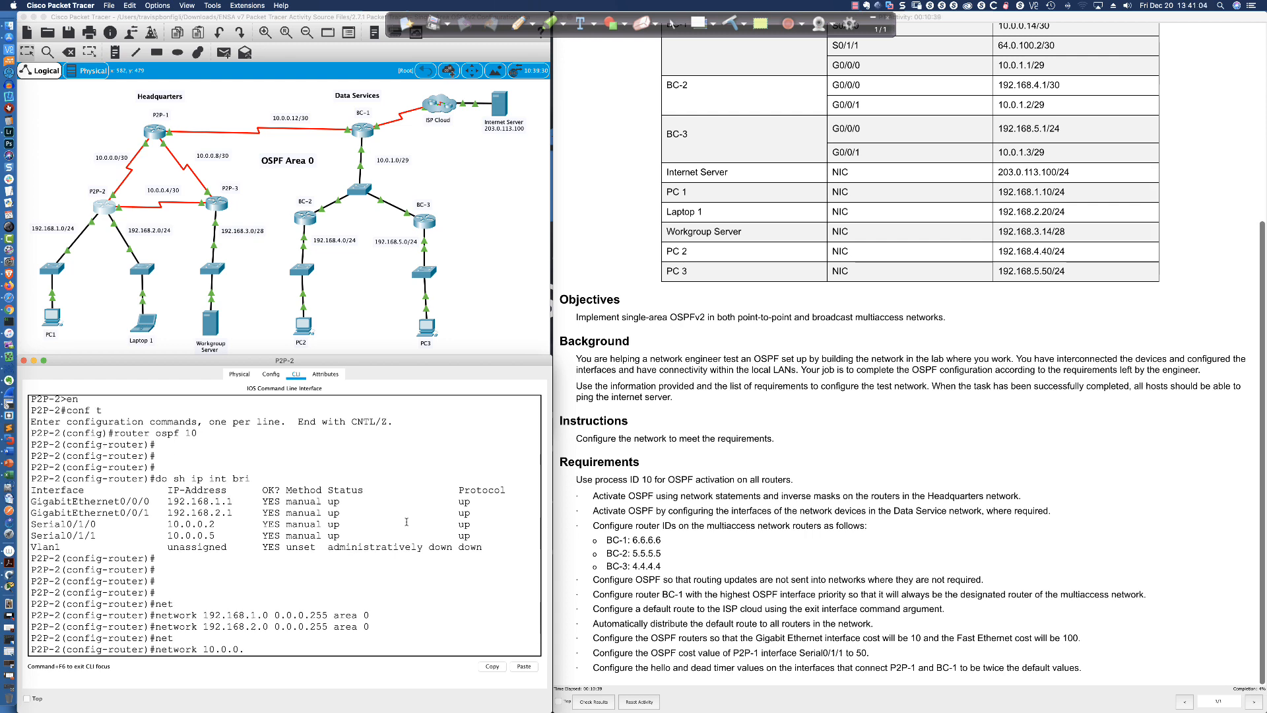
pyautogui.write('0 0.0.0.3')
pyautogui.write('area 0')
pyautogui.press('Return')
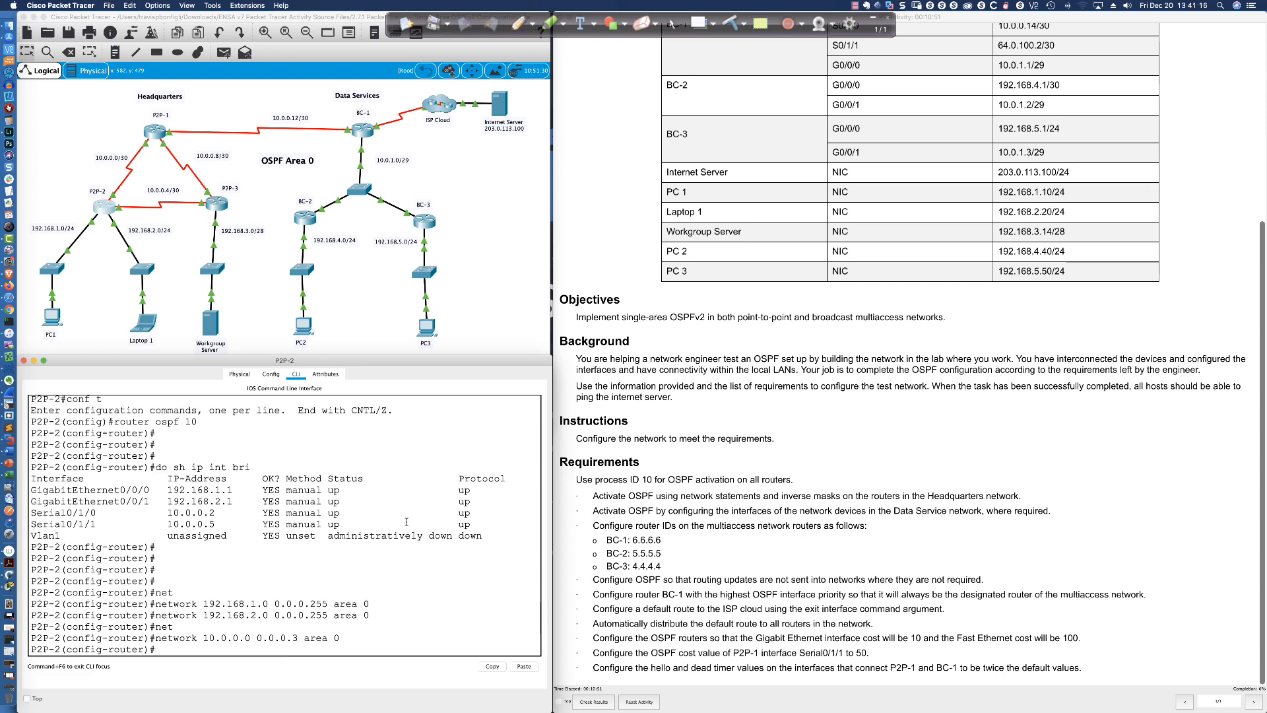
pyautogui.press('Up')
pyautogui.press('BackSpace')
pyautogui.write('4')
pyautogui.press('Return')
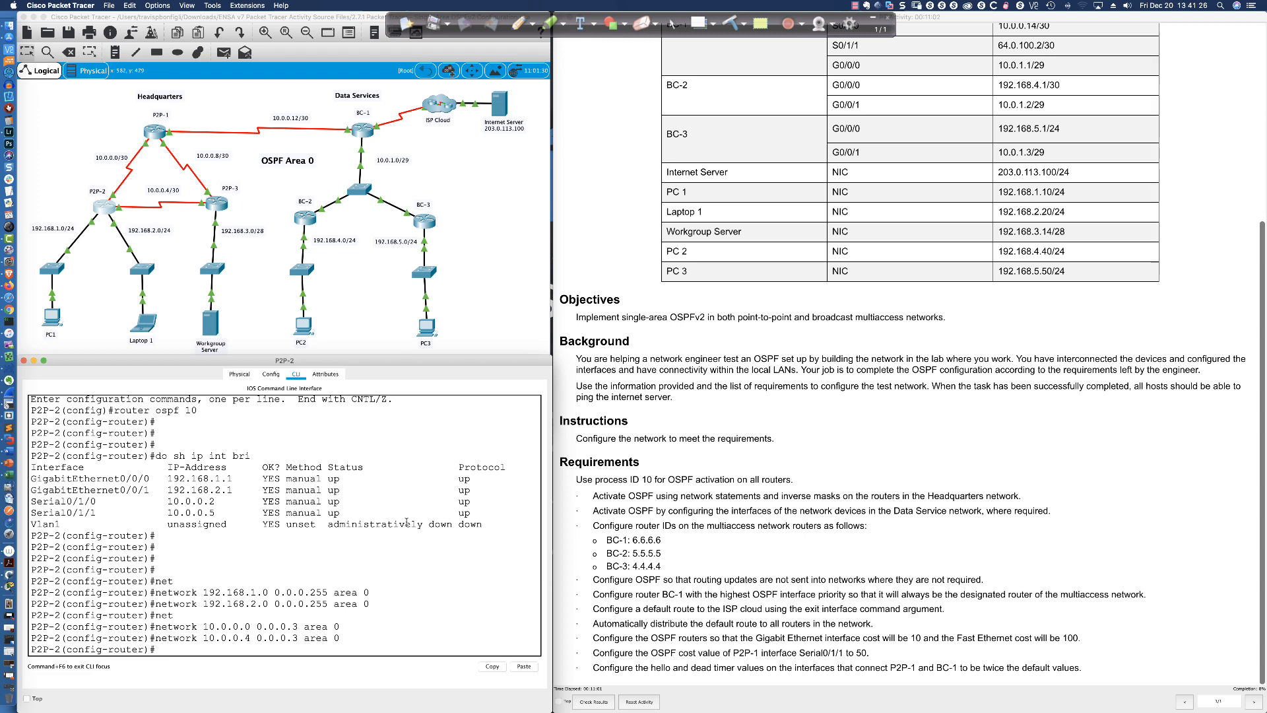
# Open router P2P-3's command line and advertise network 192.168.3.0 with inverse mask 0.0.0.255 in area 0
pyautogui.click(216, 210)
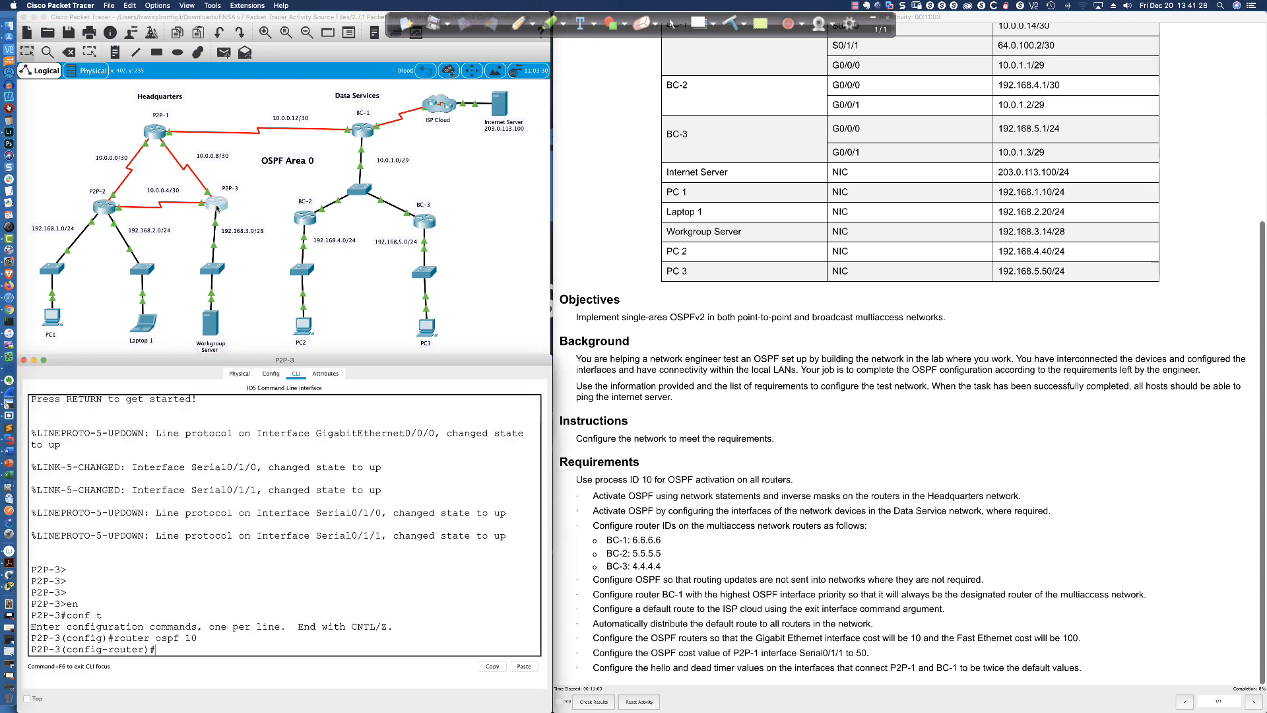
pyautogui.scroll(-2, 314, 509)
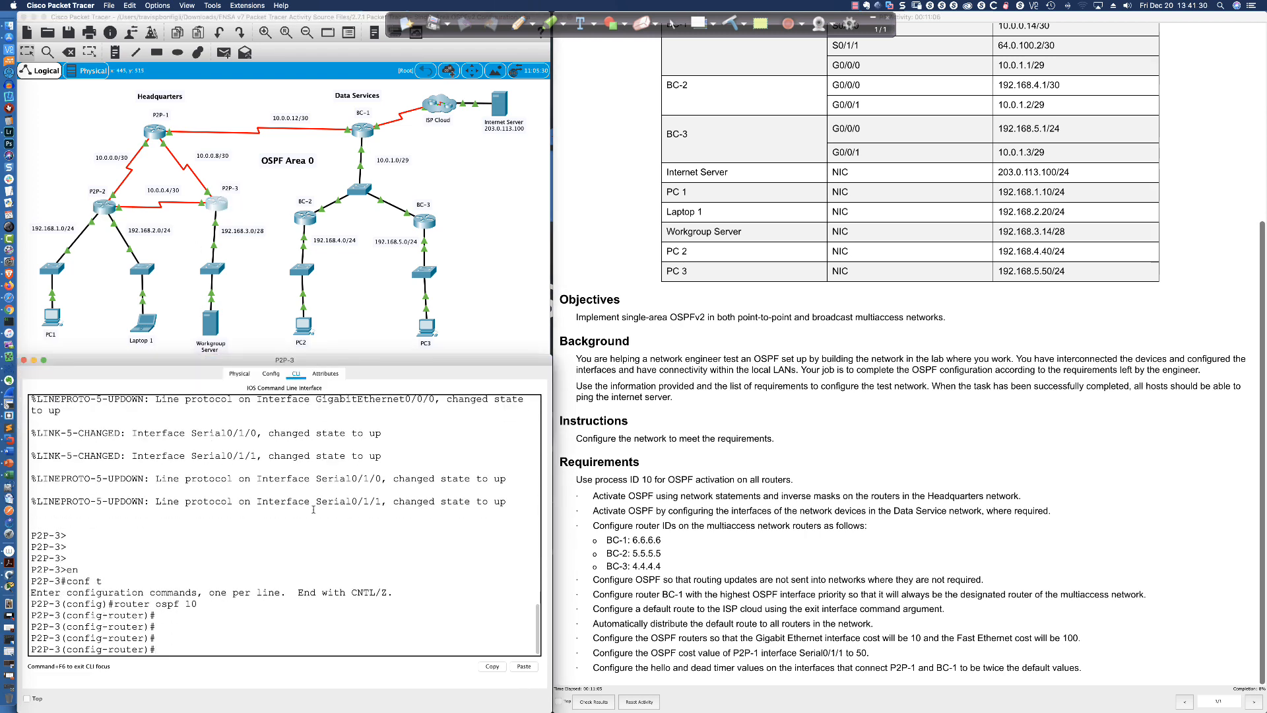
pyautogui.write('network')
pyautogui.press('Tab')
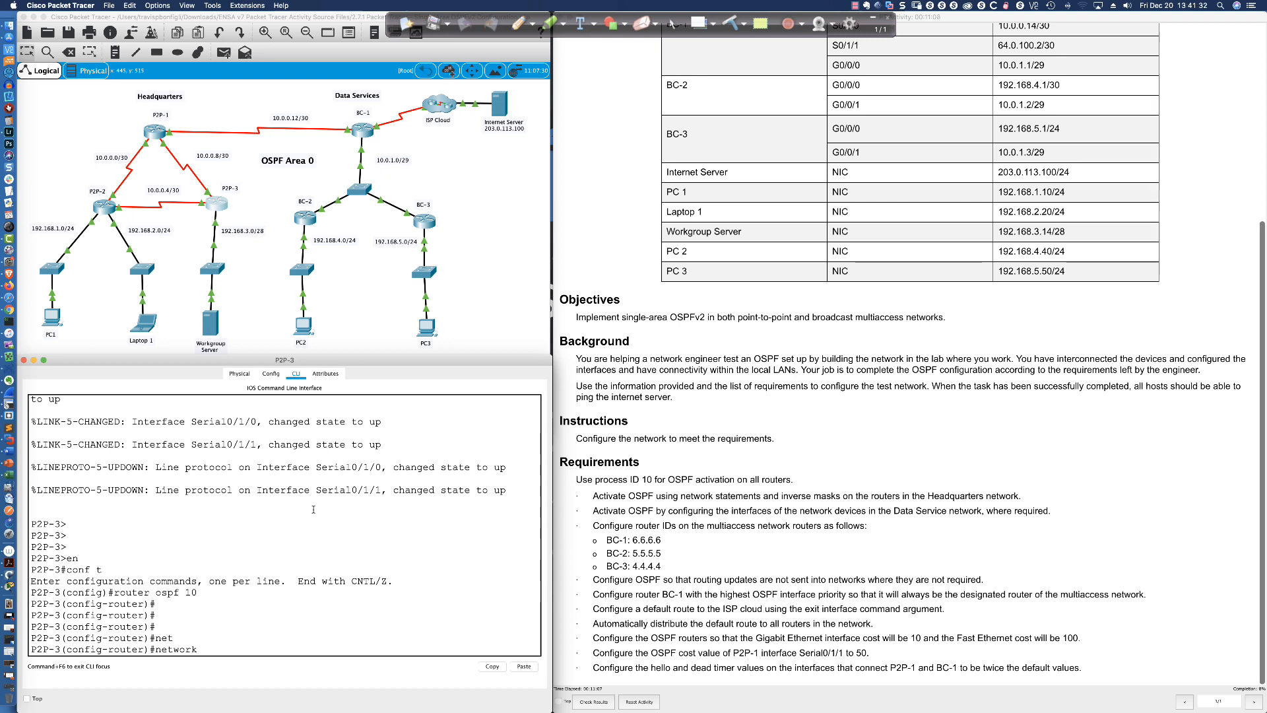
pyautogui.write('192.168.3.0 0.0.0.255 area 0')
pyautogui.press('Return')
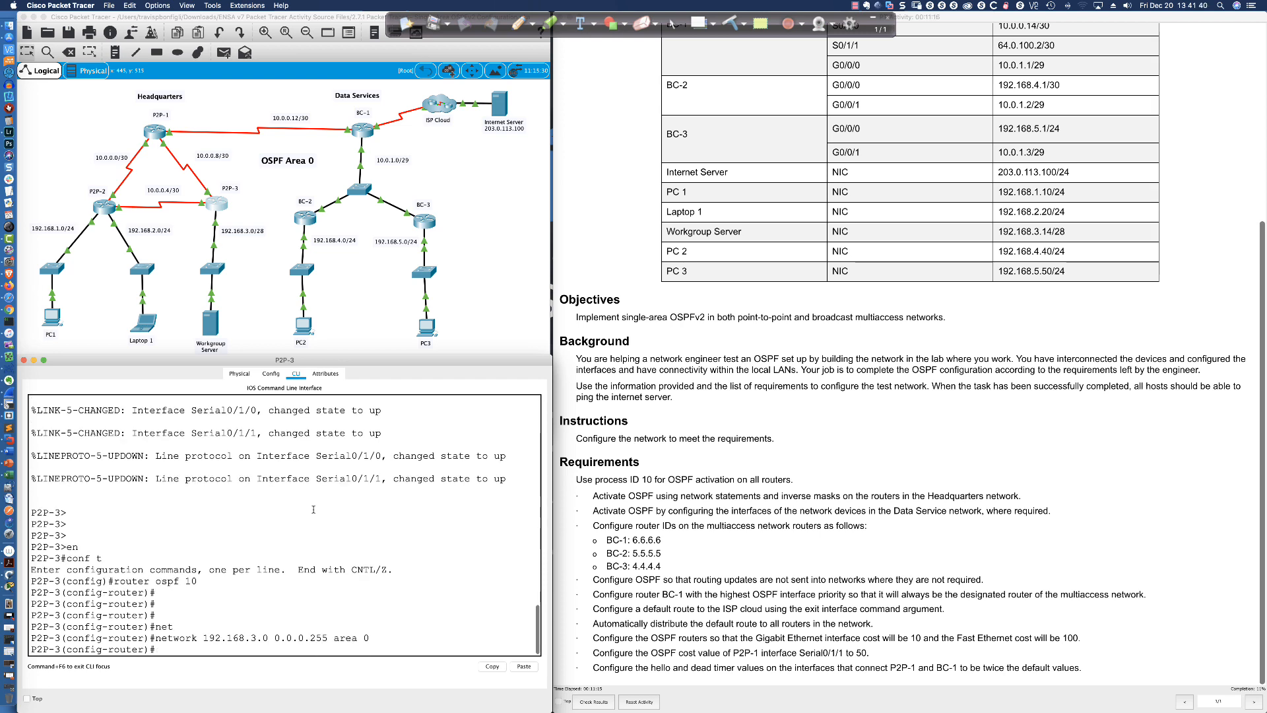
# Advertise P2P-3's serial networks 10.0.0.8 and 10.0.0.4 with inverse mask 0.0.0.3 in OSPF area 0
pyautogui.write('net')
pyautogui.press('Tab')
pyautogui.write('10.0.0')
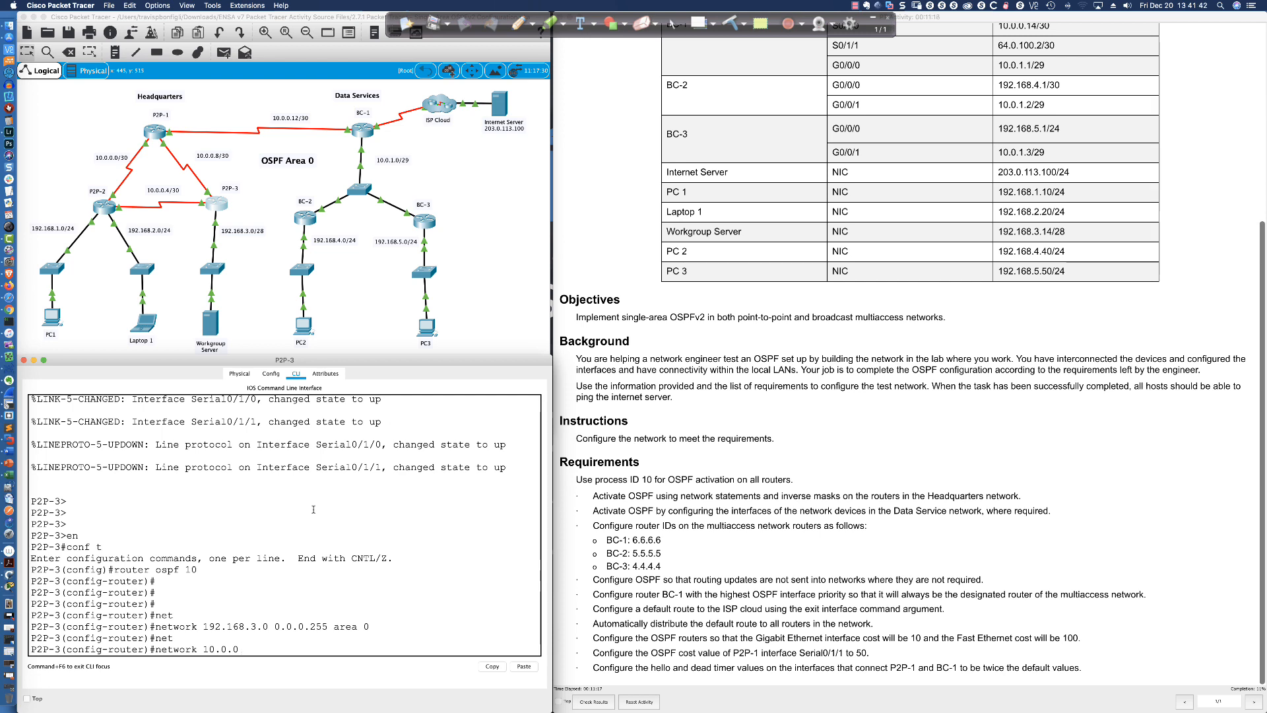
pyautogui.write('.8 0.0.0.3 area 0')
pyautogui.press('Return')
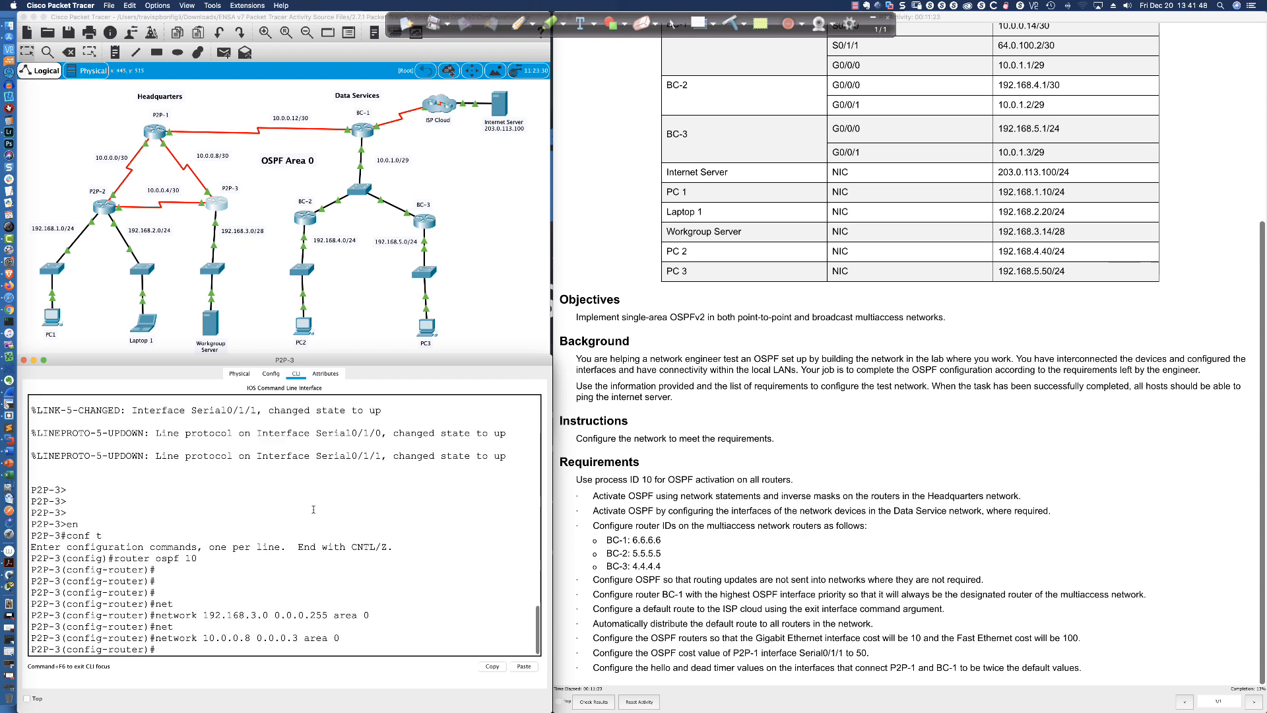
pyautogui.press('Up')
pyautogui.press('BackSpace')
pyautogui.write('4')
pyautogui.press('Return')
# Check P2P-3's interface addresses, the OSPF section of its running configuration and the OSPF adjacency log entry
pyautogui.write('do sh ip int bri')
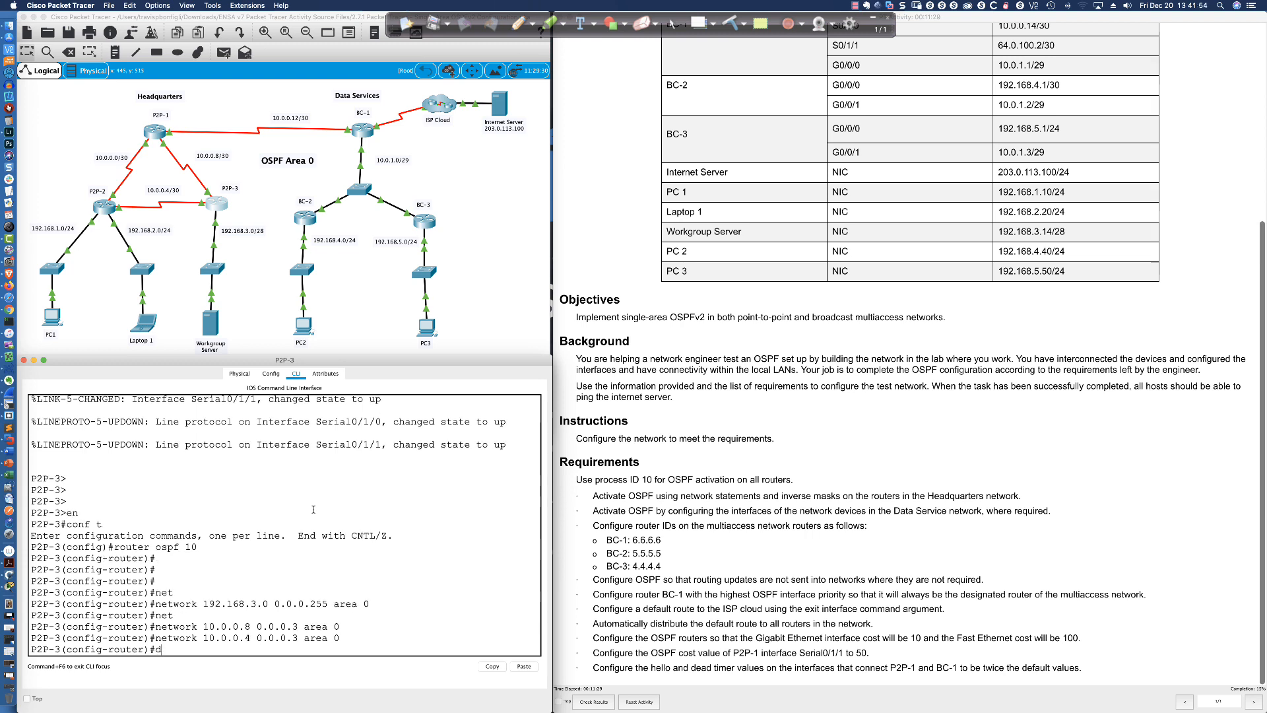
pyautogui.press('Return')
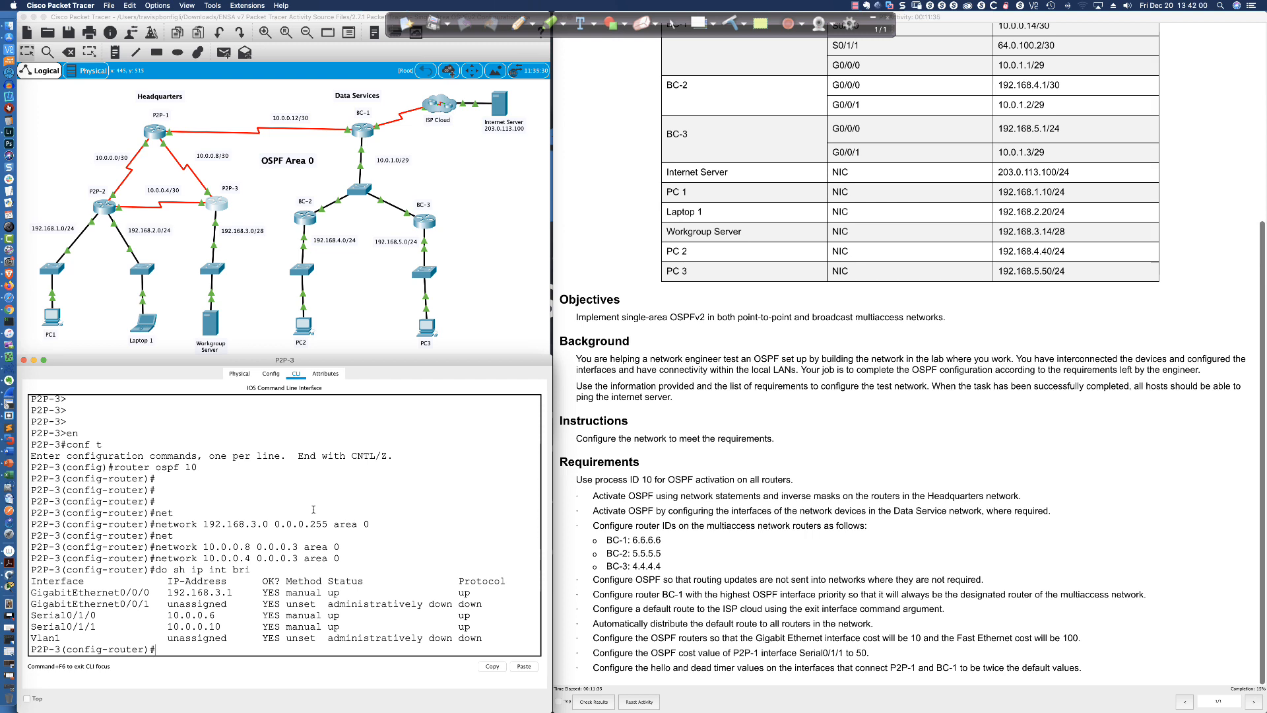
pyautogui.write('do sh run | s')
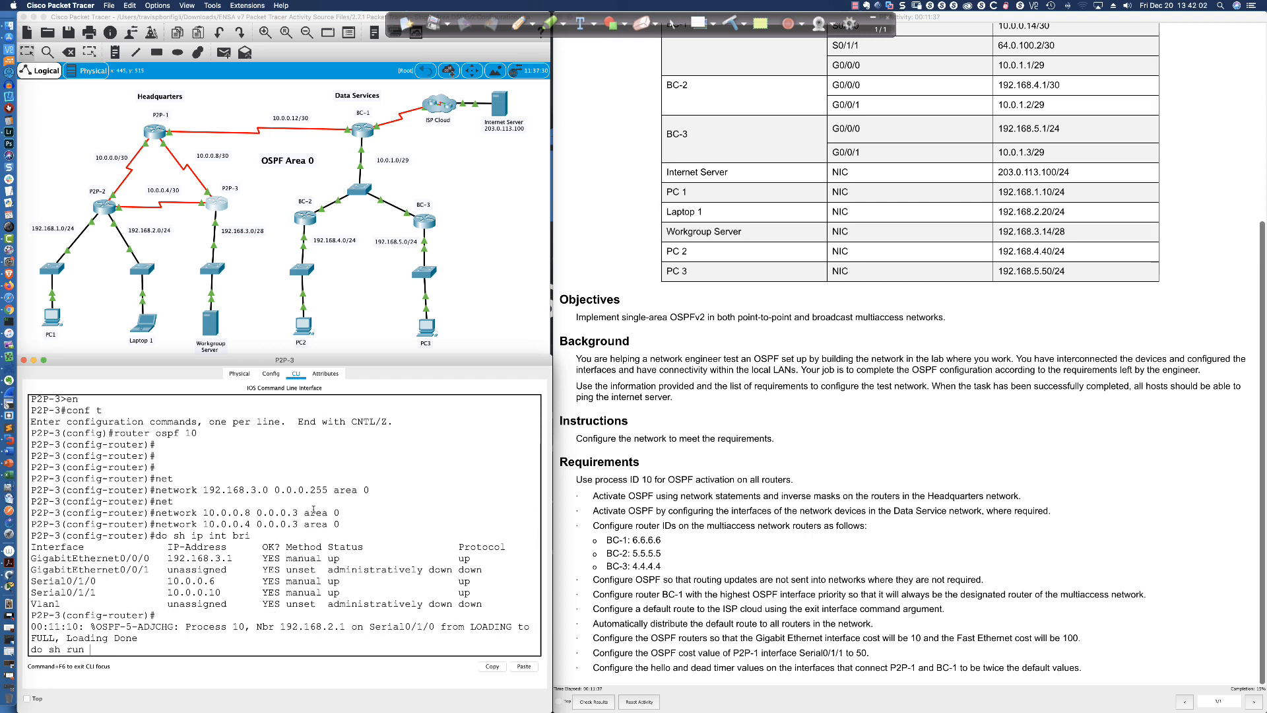
pyautogui.write('ec router ospf')
pyautogui.press('Return')
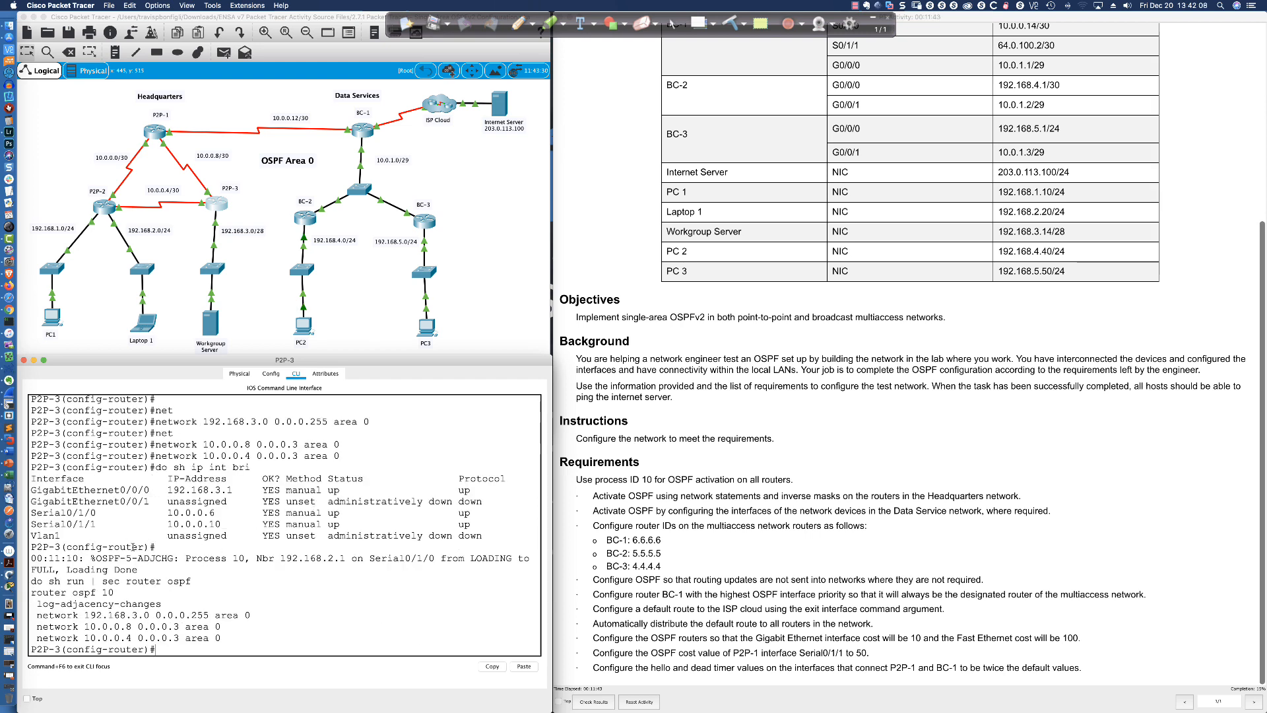
pyautogui.moveTo(109, 558); pyautogui.dragTo(410, 558)
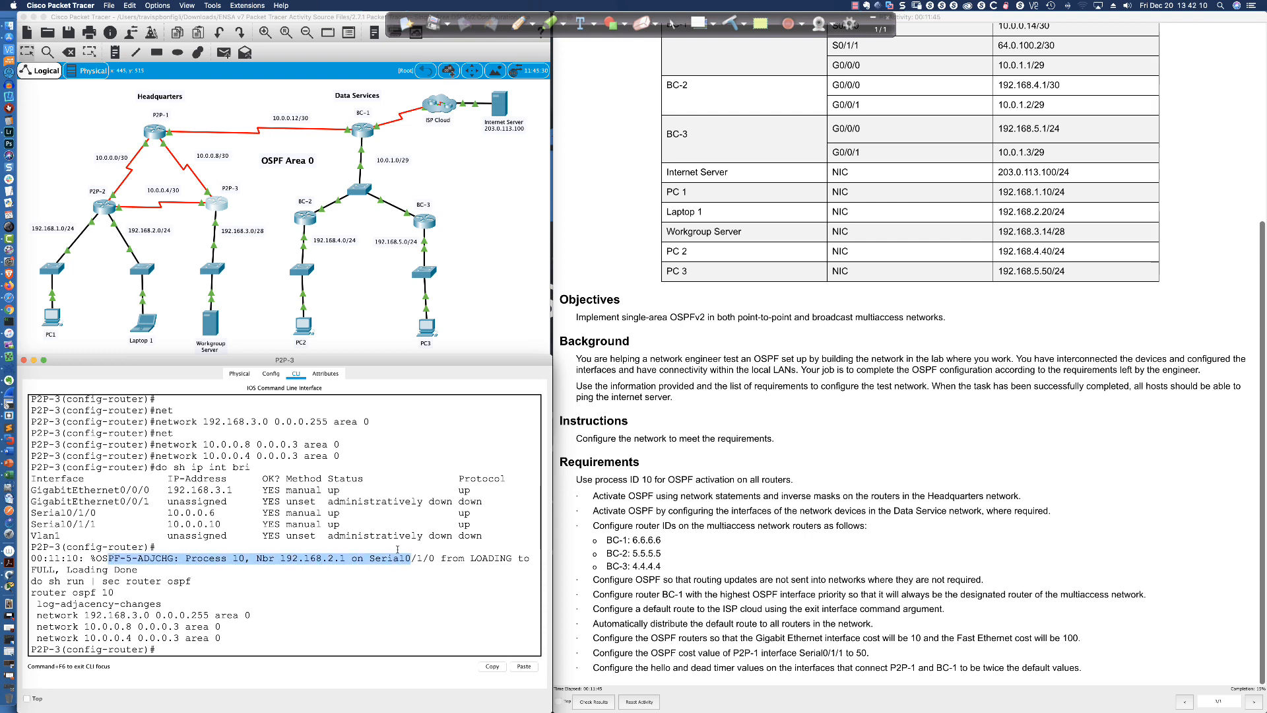
pyautogui.click(397, 549)
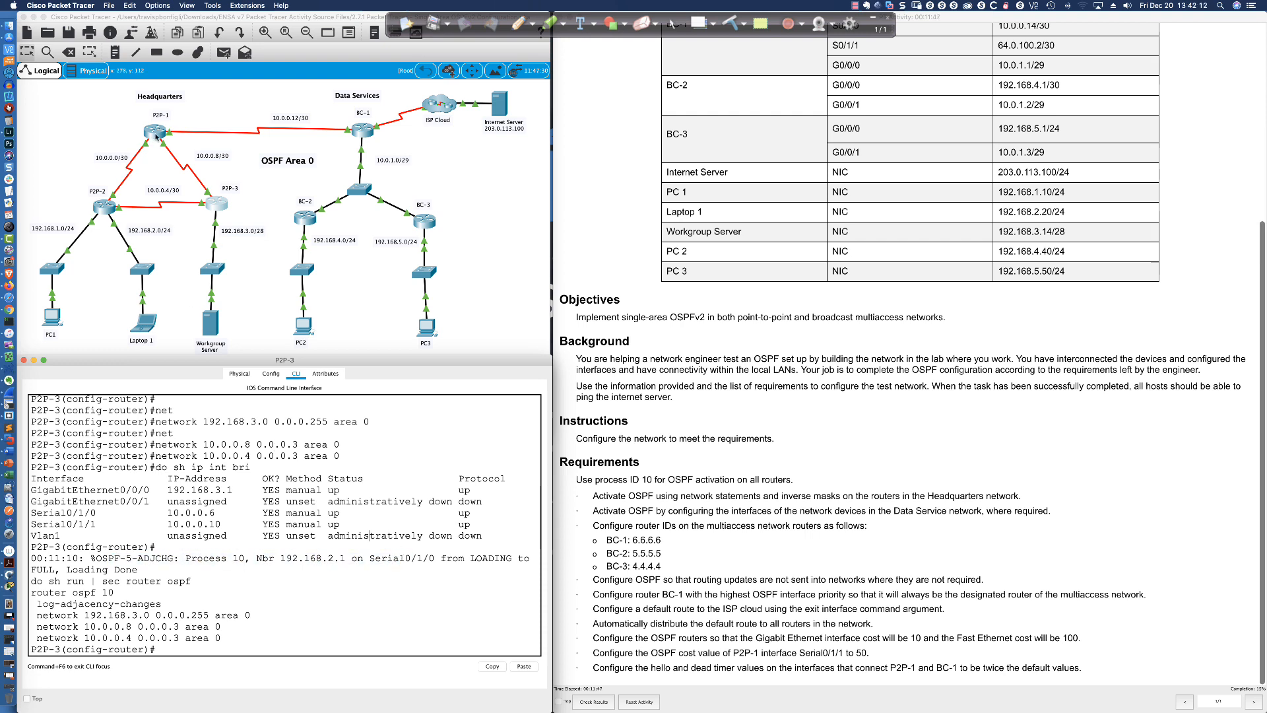
# Open router P2P-1's command line and advertise network 10.0.0.0 with inverse mask 0.0.0.3 in area 0
pyautogui.click(156, 134)
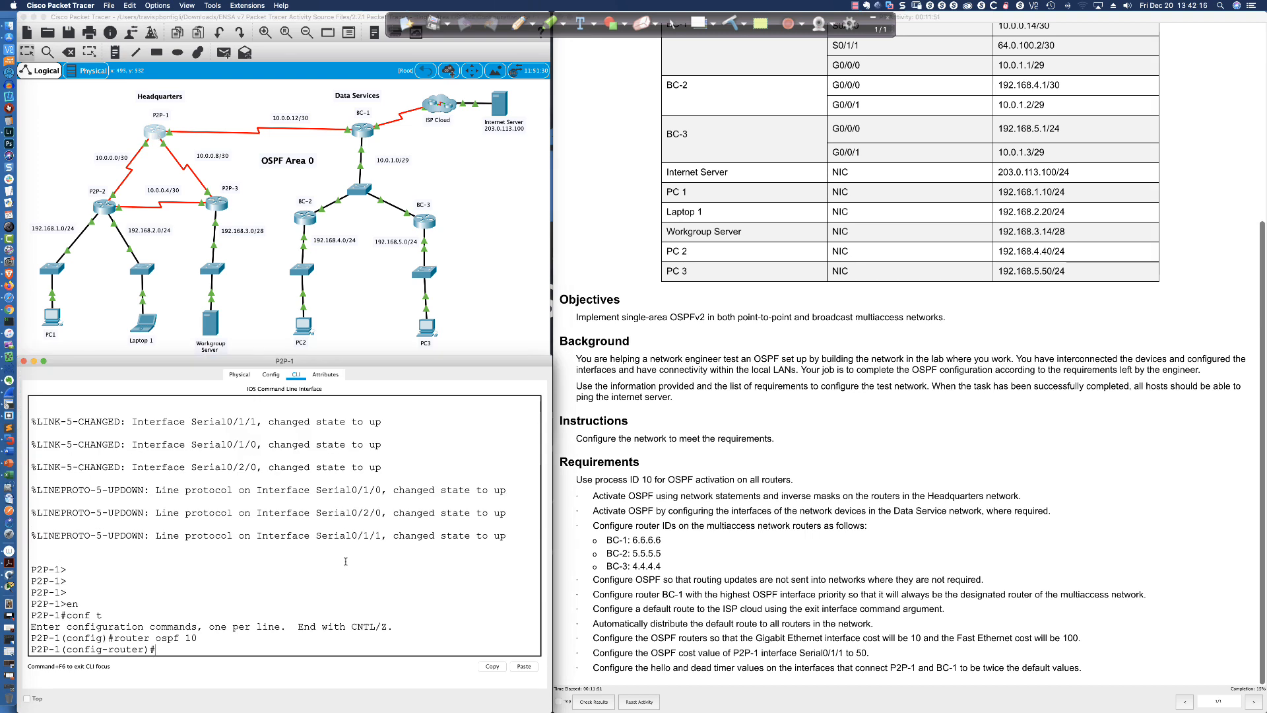
pyautogui.write('net')
pyautogui.press('Tab')
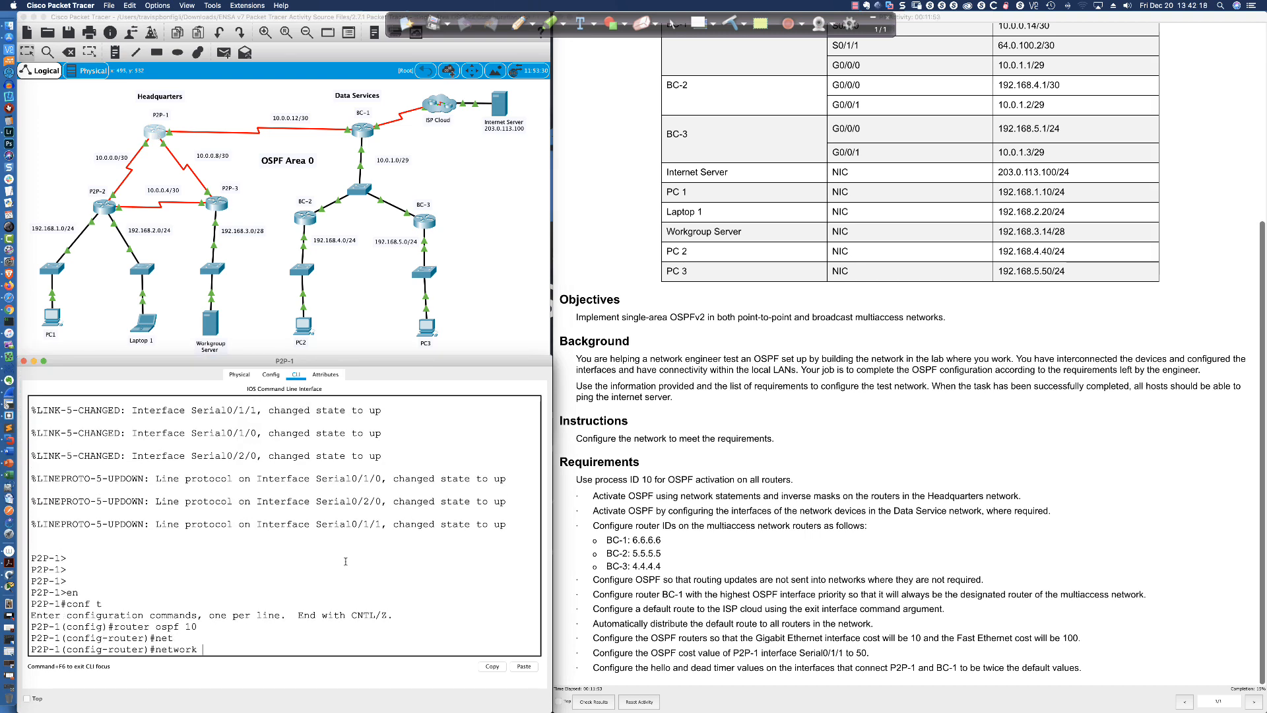
pyautogui.write('10.0.0.0 0.0.0.3 area 0')
pyautogui.press('Return')
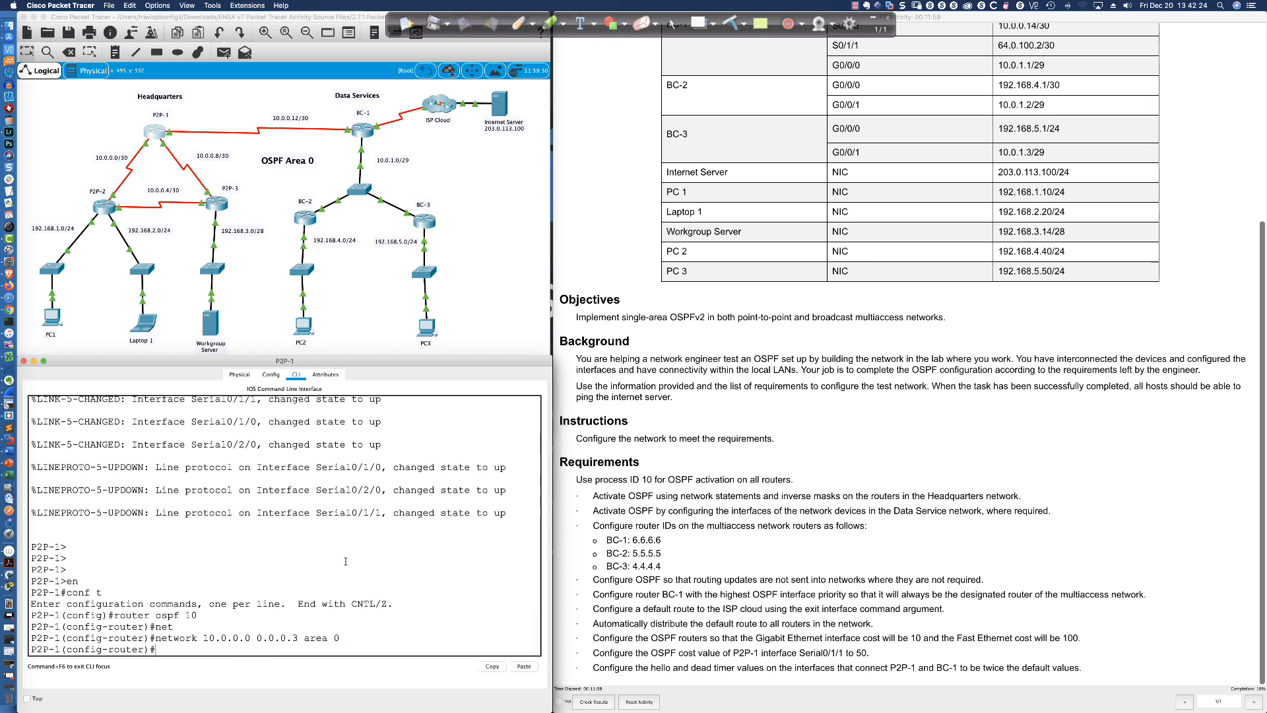
# Try to advertise network 10.0.0.8 with inverse mask 0.0.0.3 in area 0 on P2P-1
pyautogui.press('Up')
pyautogui.press('Left')
pyautogui.press('Left')
pyautogui.press('Left')
pyautogui.press('Left')
pyautogui.press('Left')
pyautogui.press('Left')
pyautogui.press('BackSpace')
pyautogui.write('8')
pyautogui.press('Return')
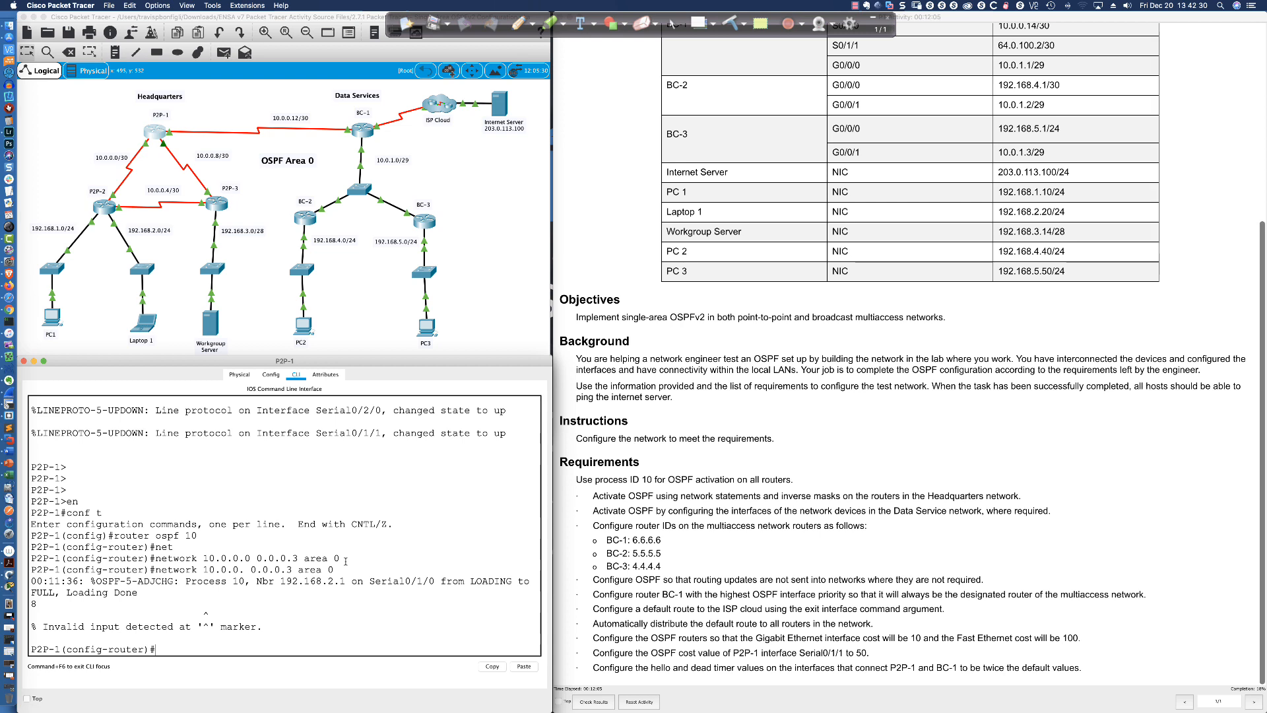
# Correct the rejected statement on P2P-1 to advertise network 10.0.0.8 with inverse mask 0.0.0.3 in area 0
pyautogui.press('Up')
pyautogui.press('Right')
pyautogui.press('Right')
pyautogui.press('BackSpace')
pyautogui.press('Left')
pyautogui.write('8')
pyautogui.press('Return')
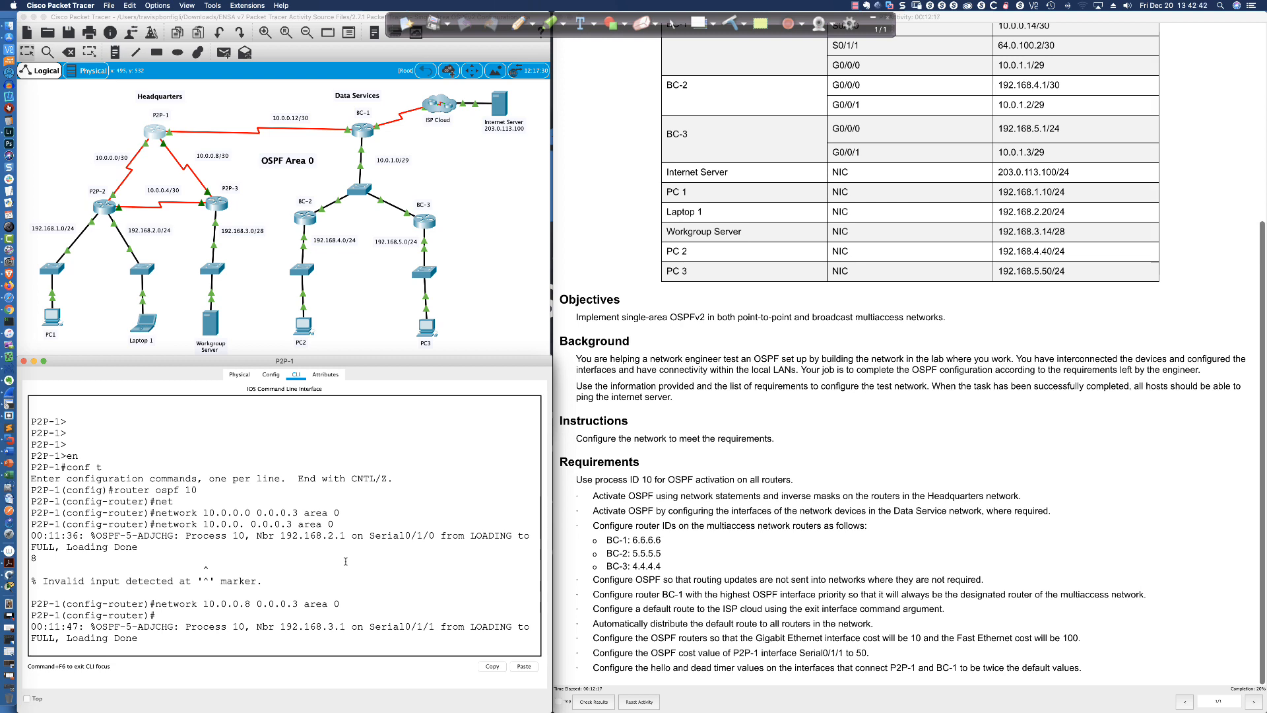
pyautogui.press('Return')
pyautogui.press('Return')
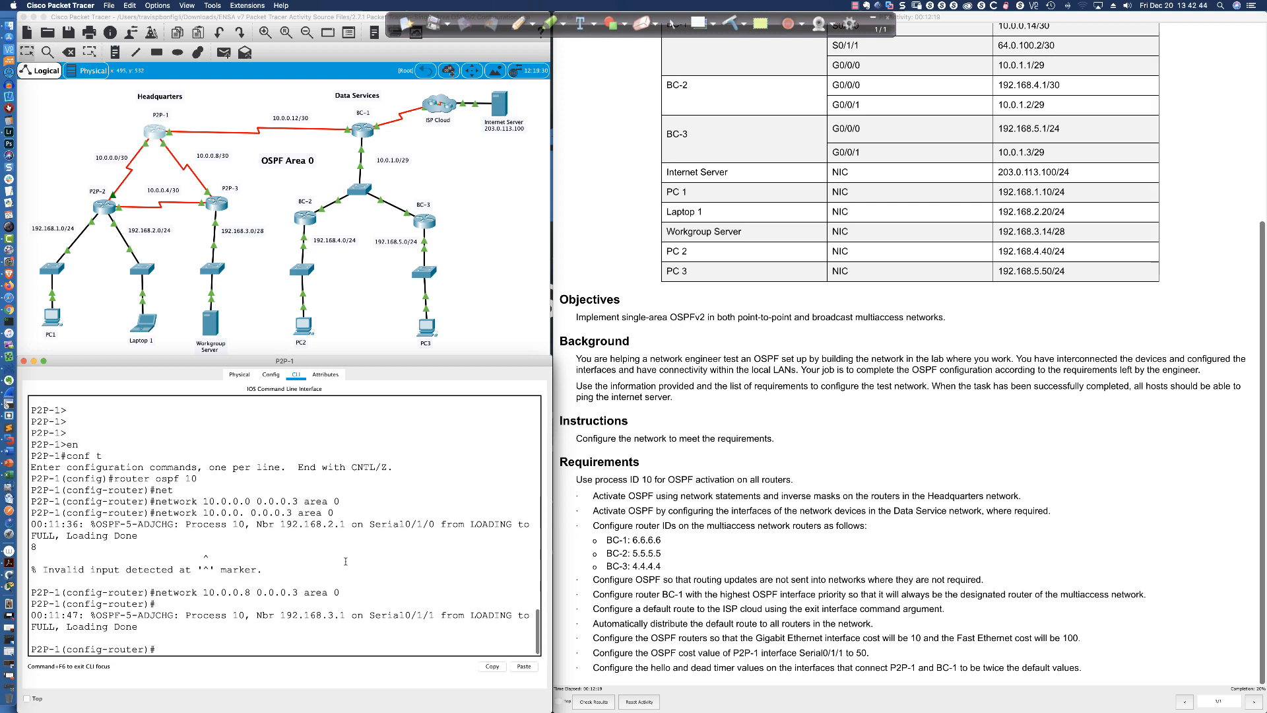
# Advertise network 10.0.0.12 with inverse mask 0.0.0.3 in OSPF area 0 on P2P-1
pyautogui.press('Up')
pyautogui.press('Left')
pyautogui.press('Left')
pyautogui.press('Left')
pyautogui.press('Left')
pyautogui.press('Left')
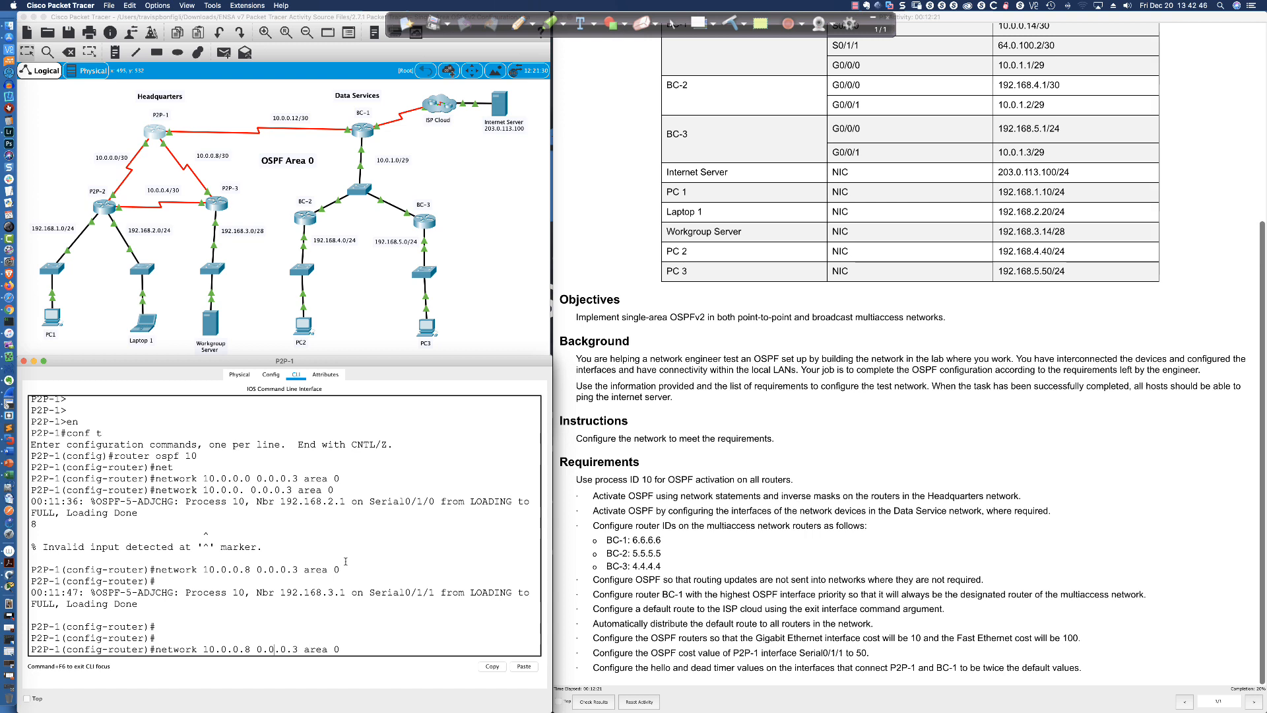
pyautogui.press('BackSpace')
pyautogui.write('12')
pyautogui.press('Return')
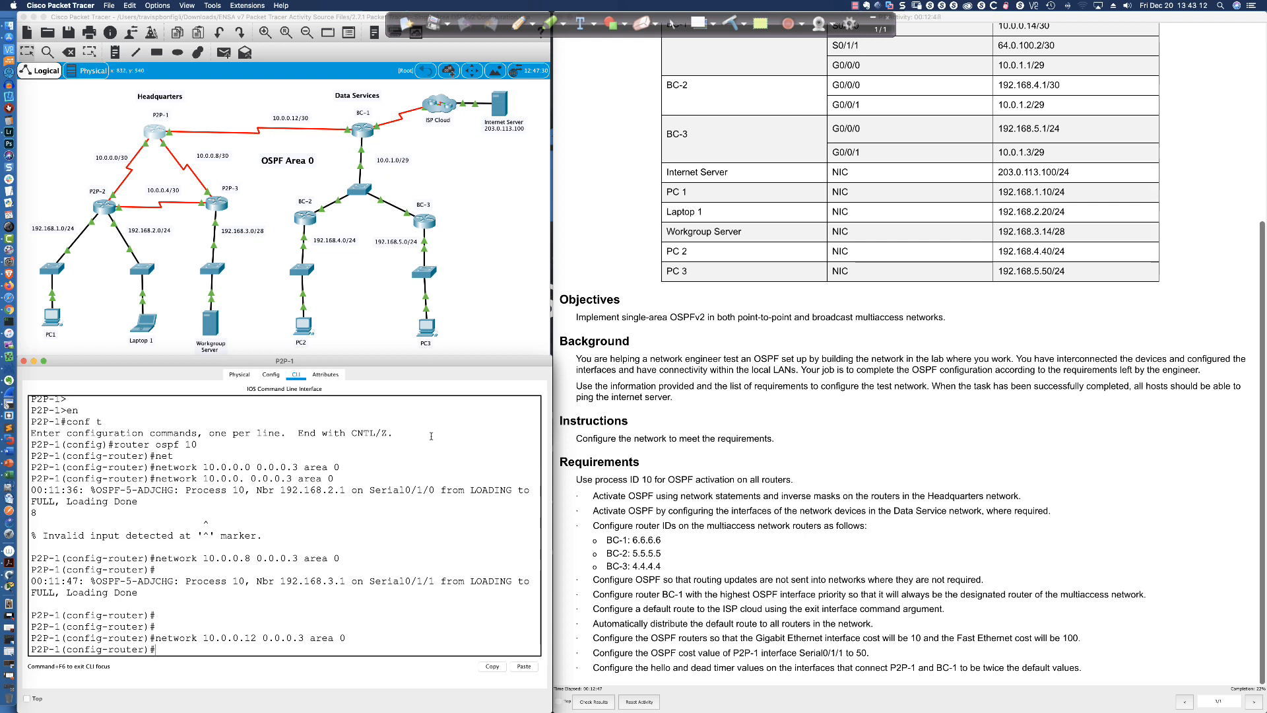
# Display the router OSPF section of P2P-1's running configuration to check its network statements
pyautogui.click(431, 557)
pyautogui.press('Return')
pyautogui.press('Return')
pyautogui.press('Return')
pyautogui.write('do sh run ')
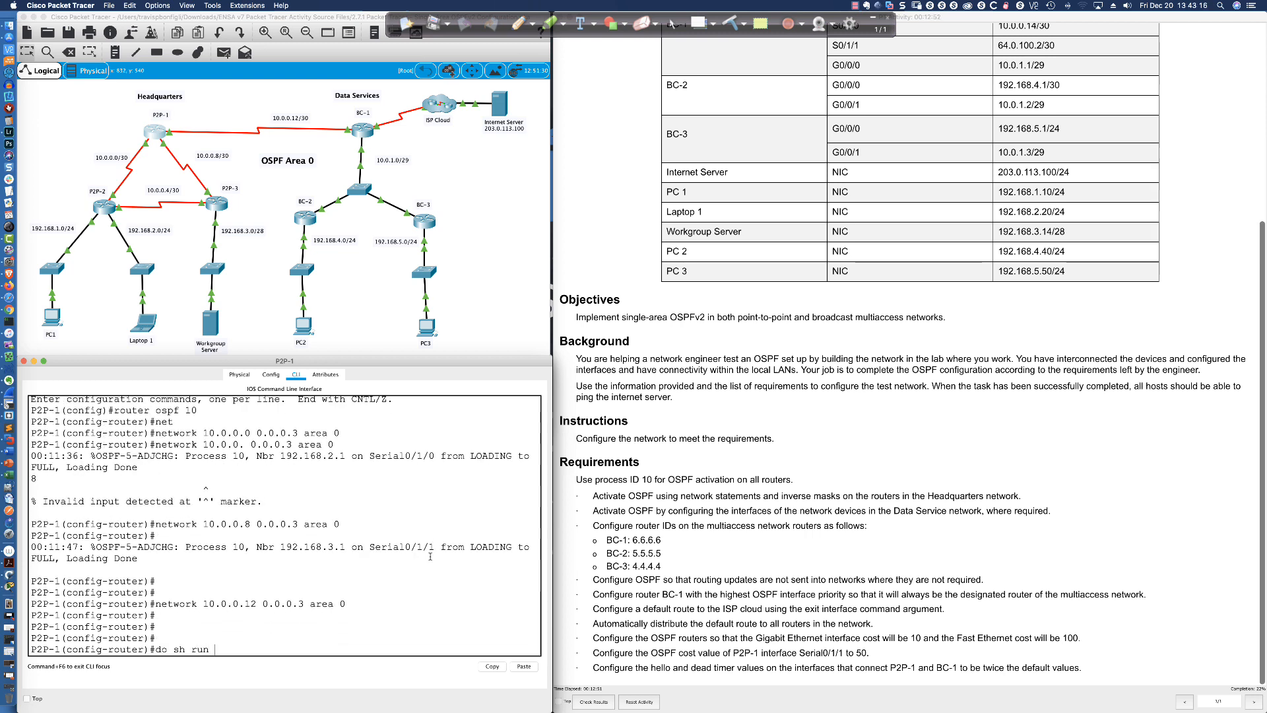
pyautogui.write('| sec router ospf')
pyautogui.press('Return')
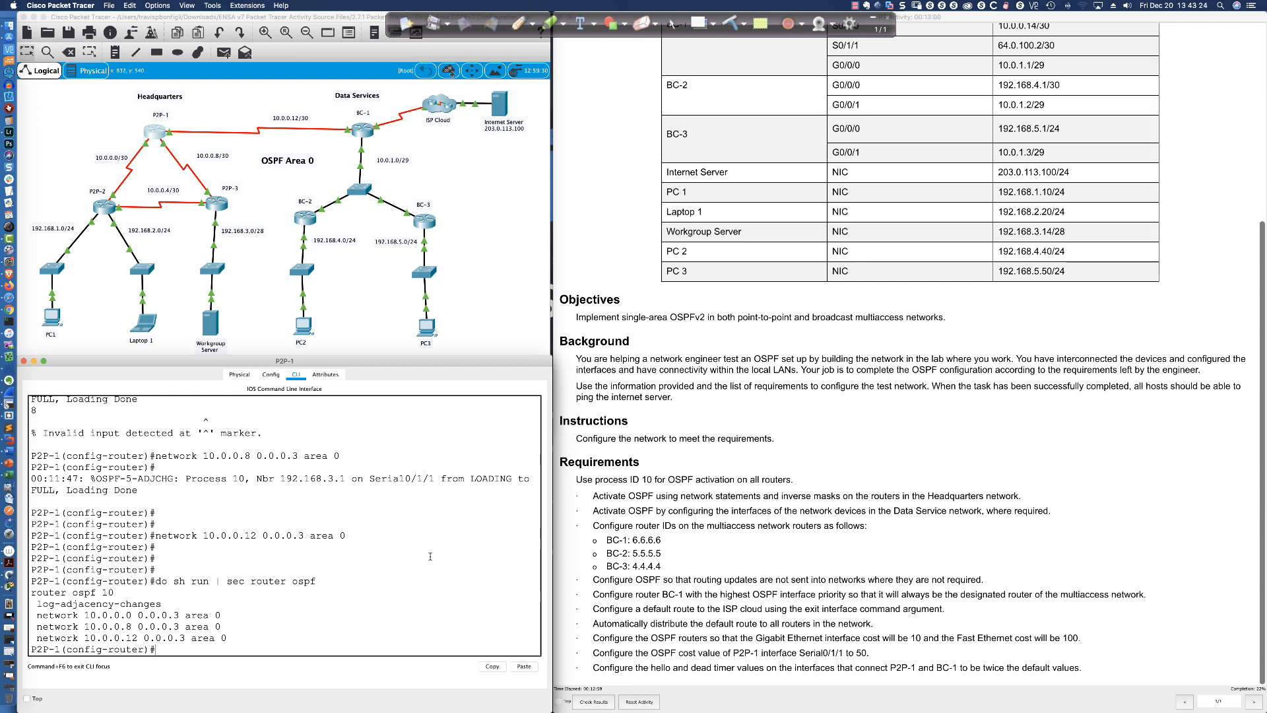
# Open router BC-2's command line and set its OSPF router ID to 5.5.5.5
pyautogui.moveTo(593, 511); pyautogui.dragTo(1053, 514)
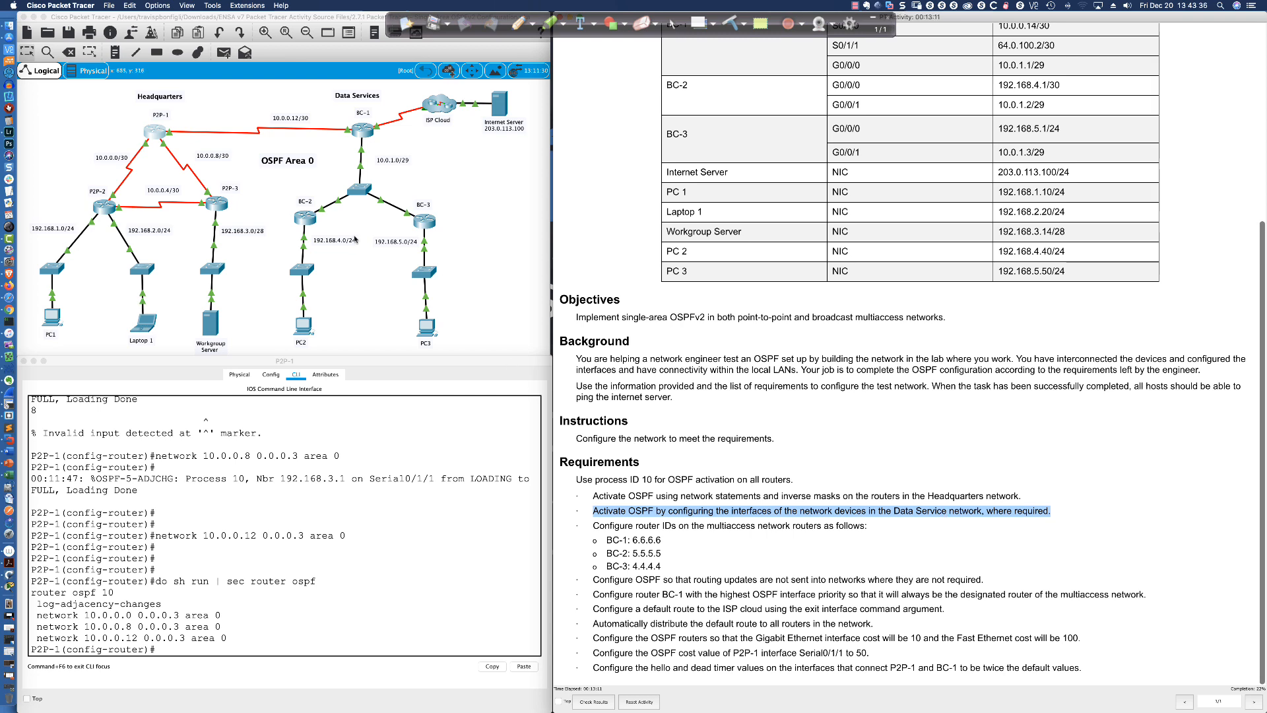
pyautogui.click(304, 218)
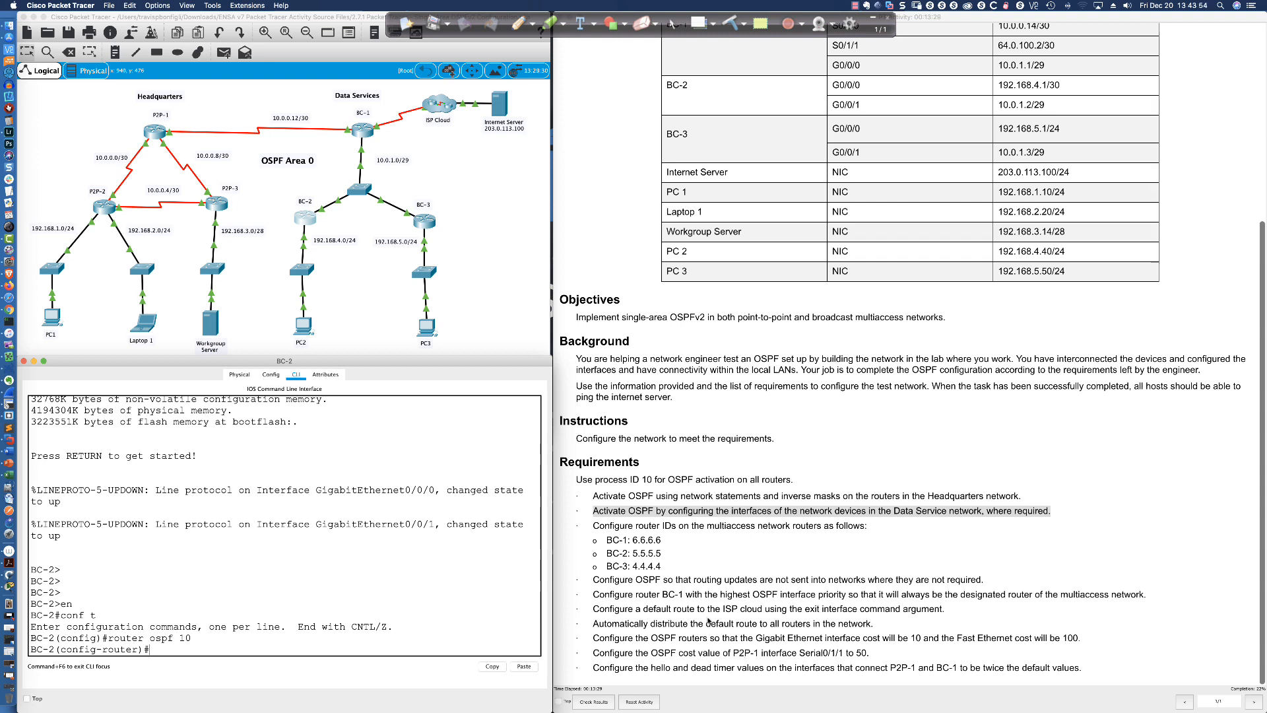
pyautogui.click(301, 220)
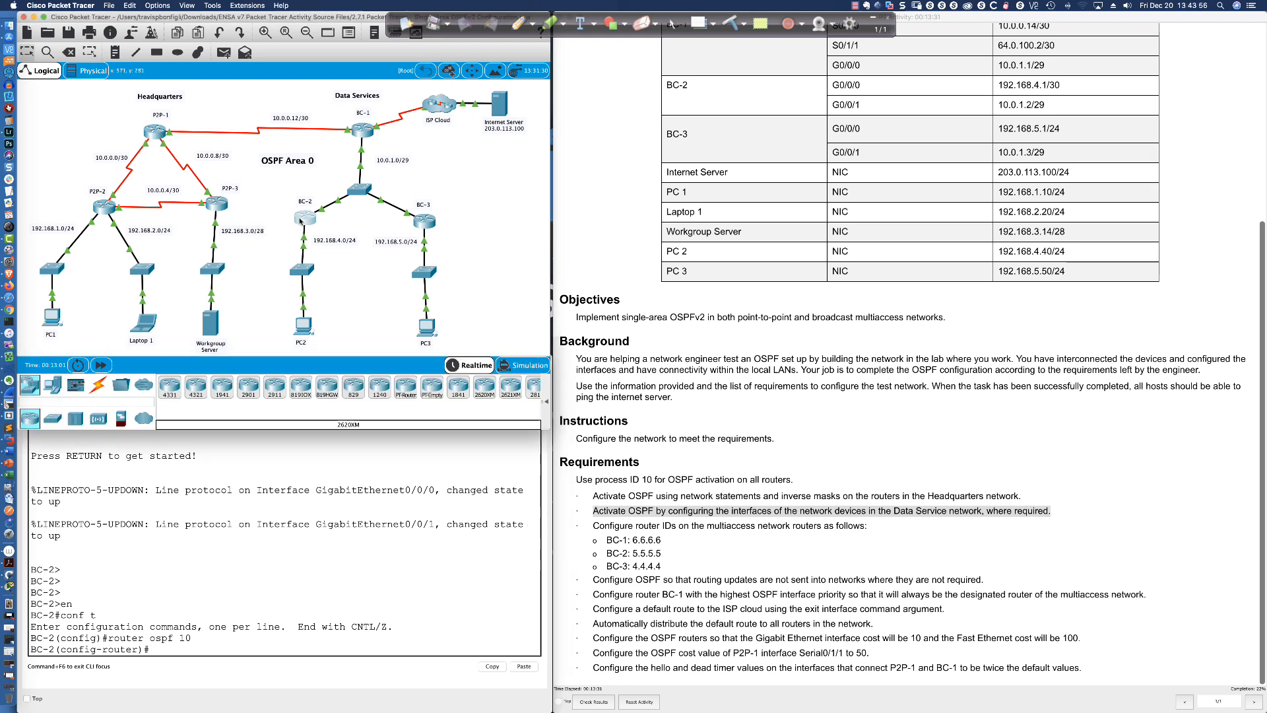
pyautogui.press('Return')
pyautogui.press('Return')
pyautogui.press('Return')
pyautogui.press('Return')
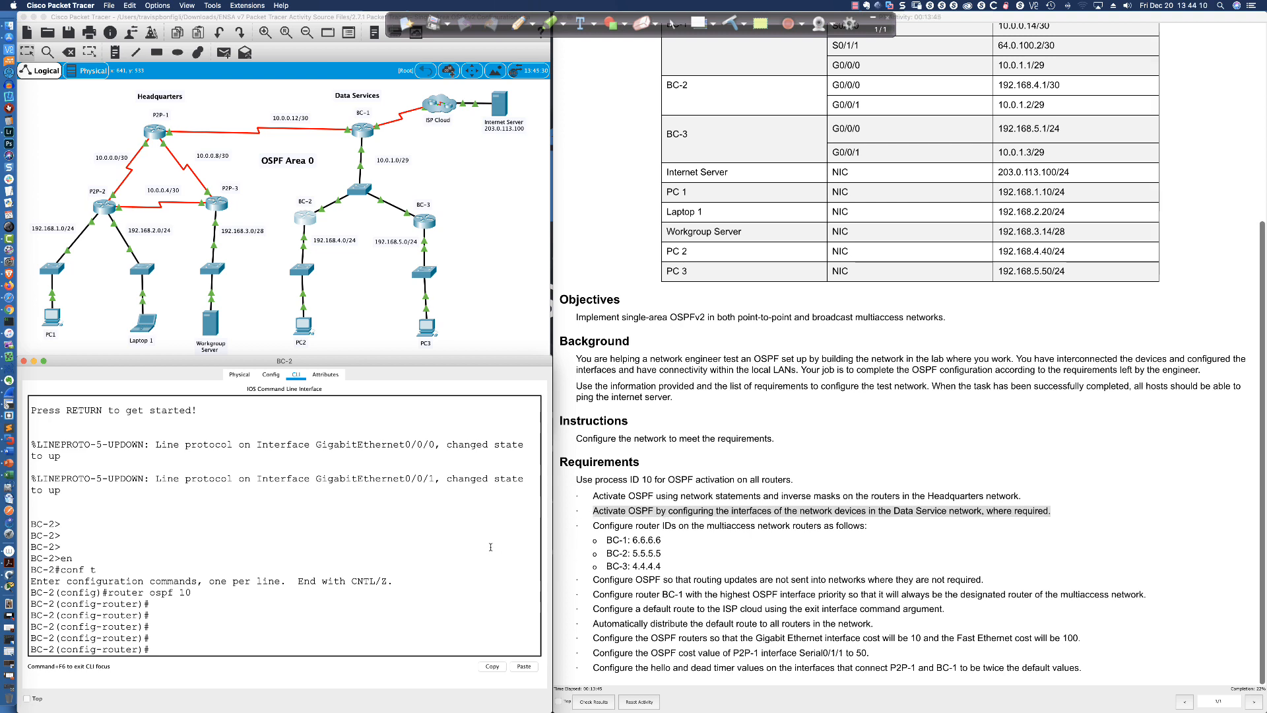
pyautogui.write('route')
pyautogui.press('Tab')
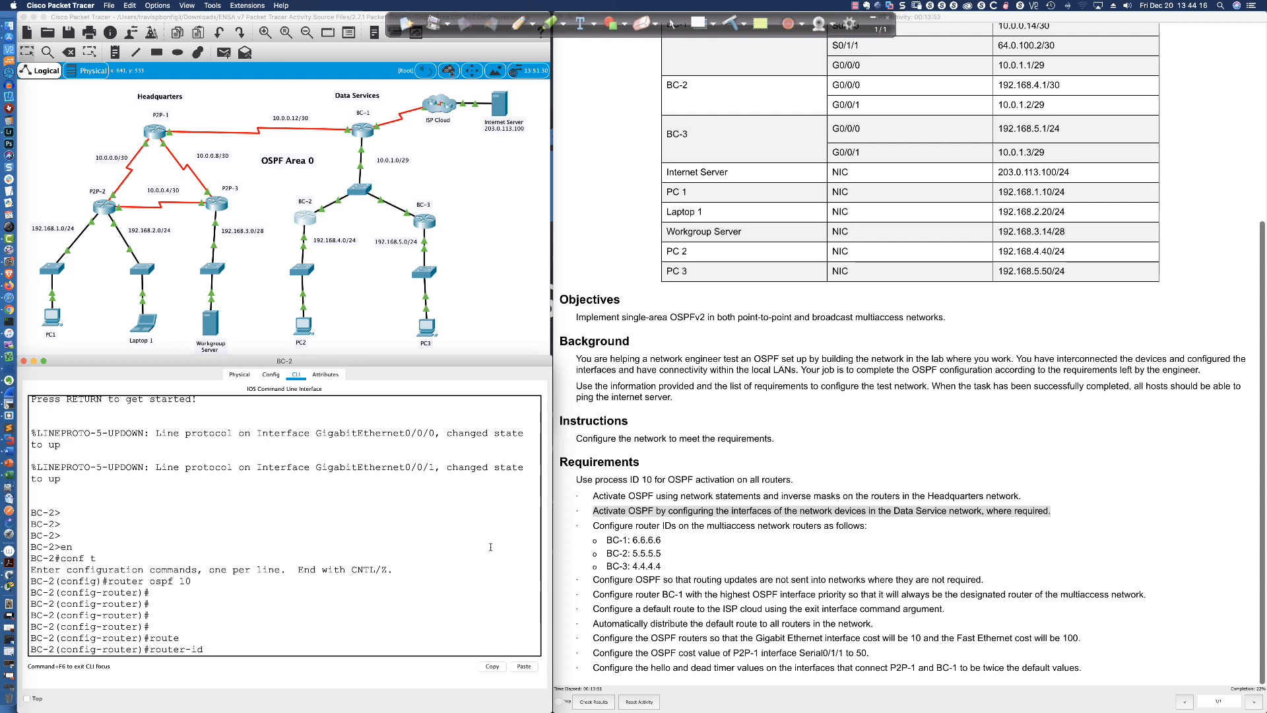
pyautogui.write('5.5..55')
pyautogui.write('5.5.5.5')
pyautogui.press('Return')
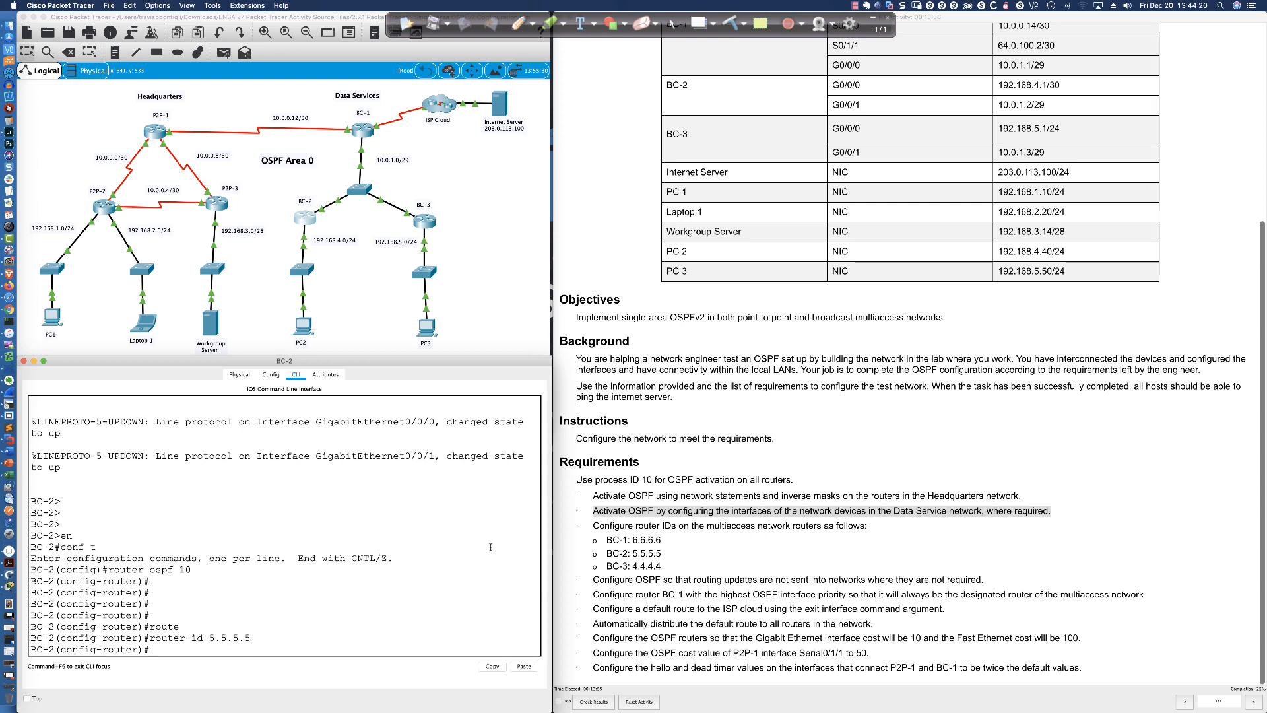
# List BC-2's interface addresses and enable OSPF process 10 in area 0 on interface Gi0/0/0
pyautogui.write('do sh ip int bri')
pyautogui.press('Return')
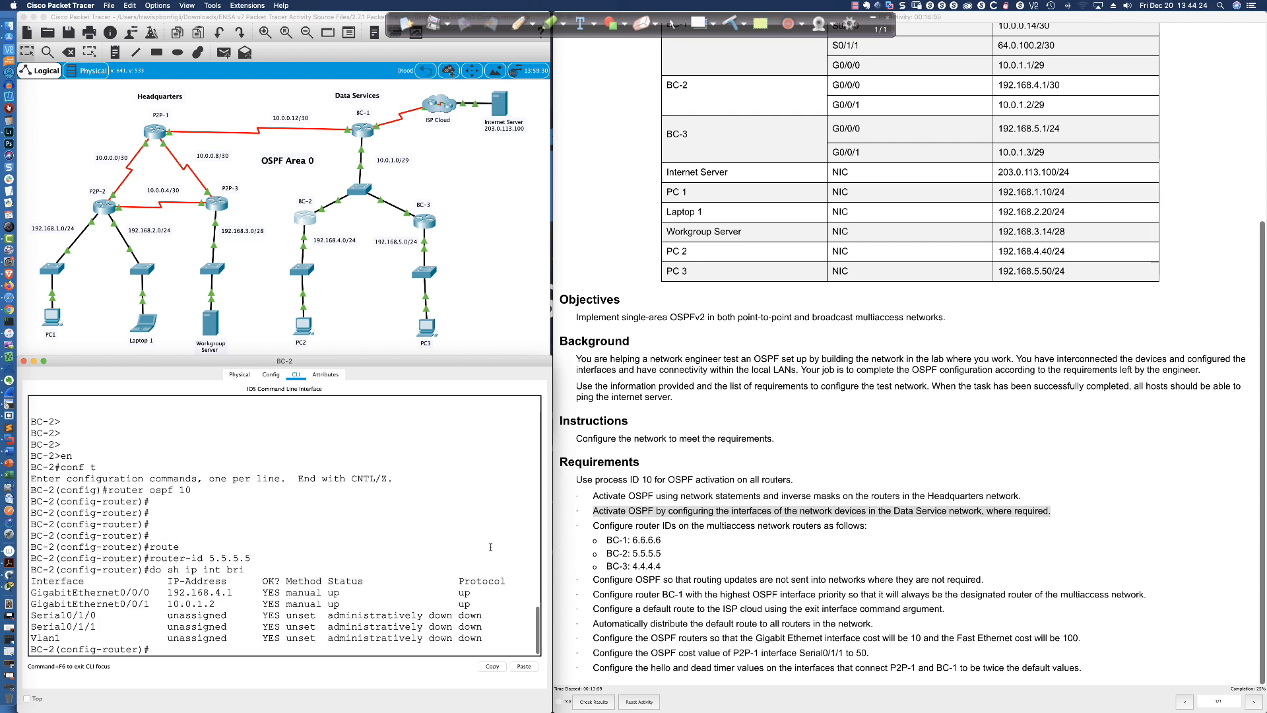
pyautogui.write('int gi0/0/0')
pyautogui.press('Return')
pyautogui.write('ip')
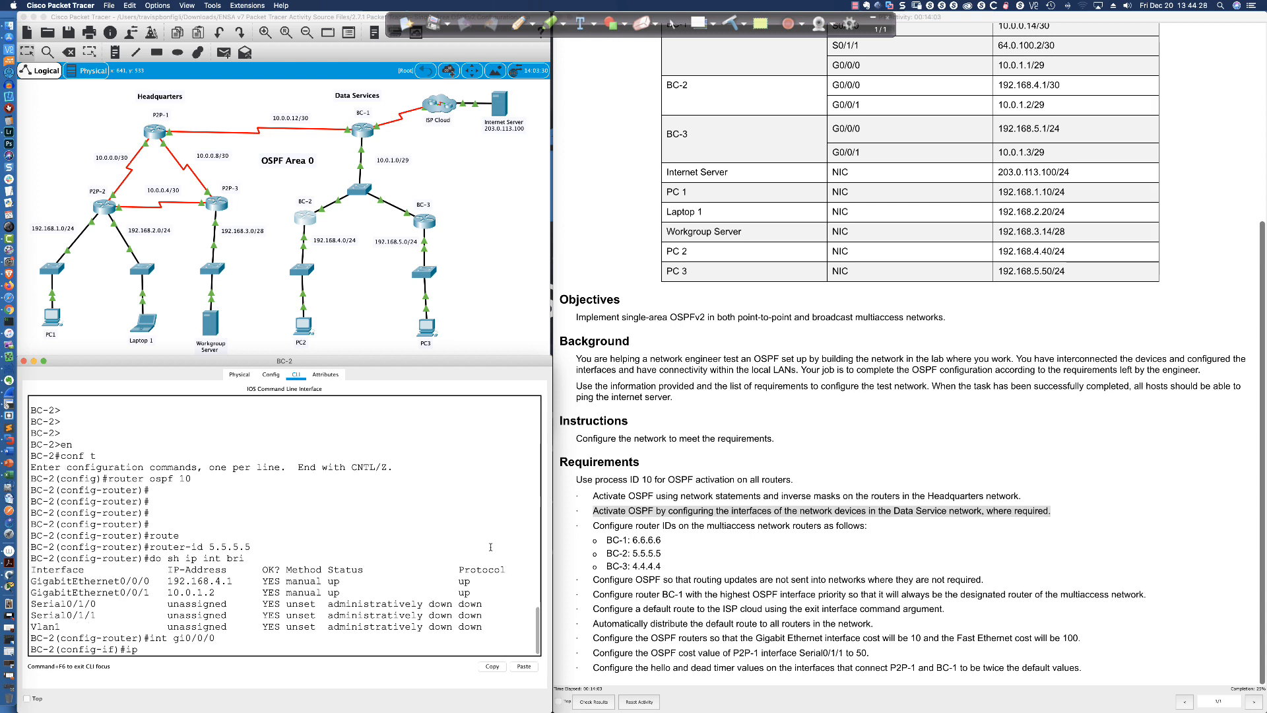
pyautogui.write(' ospf 10 area 0')
pyautogui.press('Return')
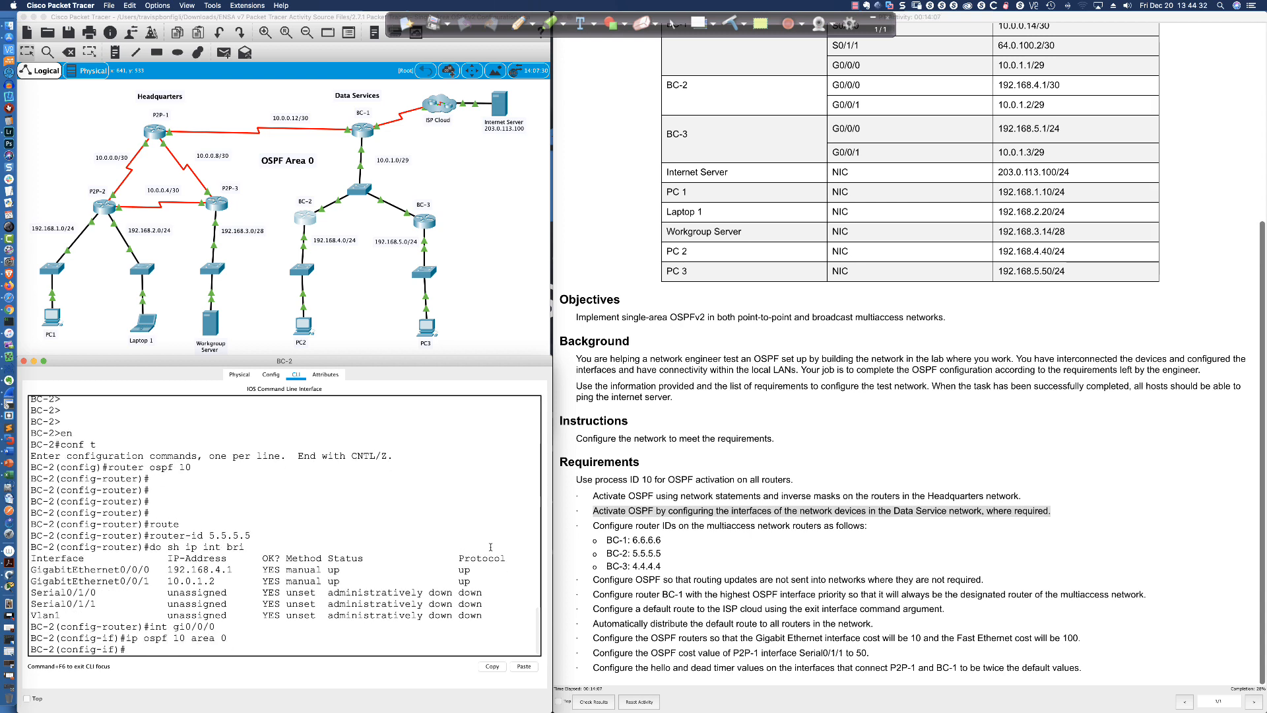
# Enable OSPF process 10 in area 0 on BC-2's interface Gi0/0/1
pyautogui.write('int gi0/0/1')
pyautogui.press('Return')
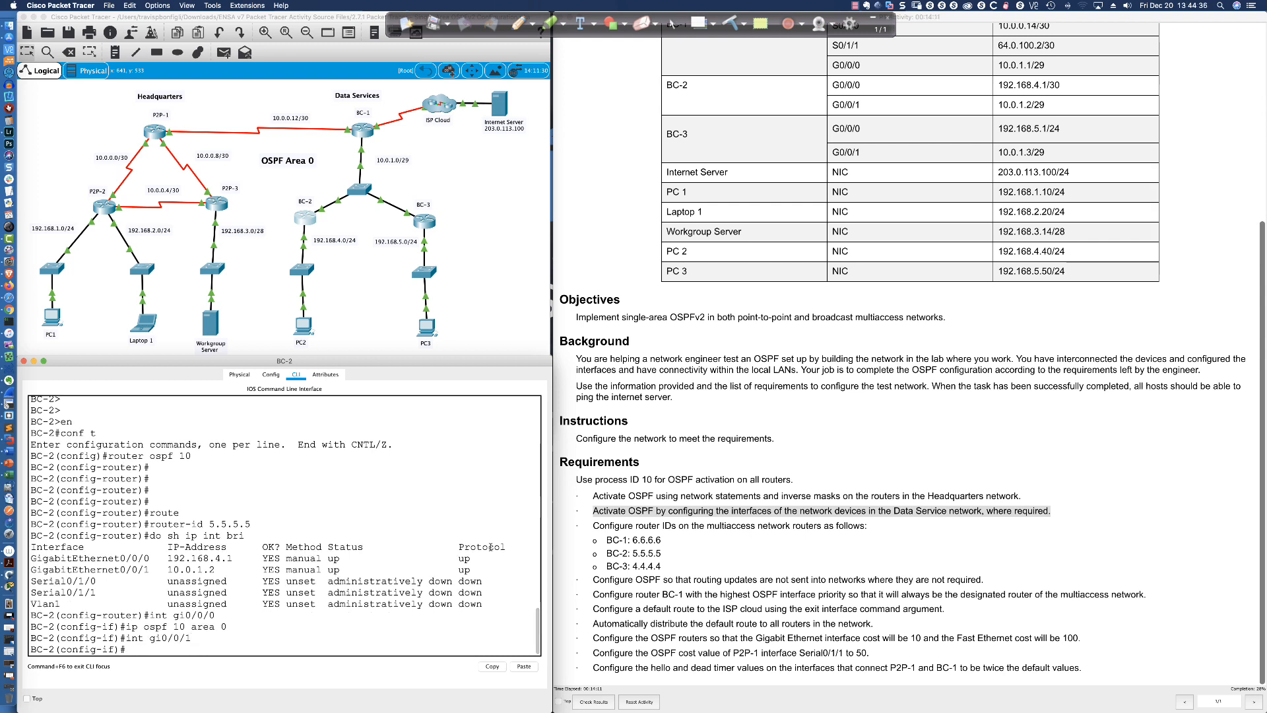
pyautogui.write('ip ospf 10 area 0')
pyautogui.press('Return')
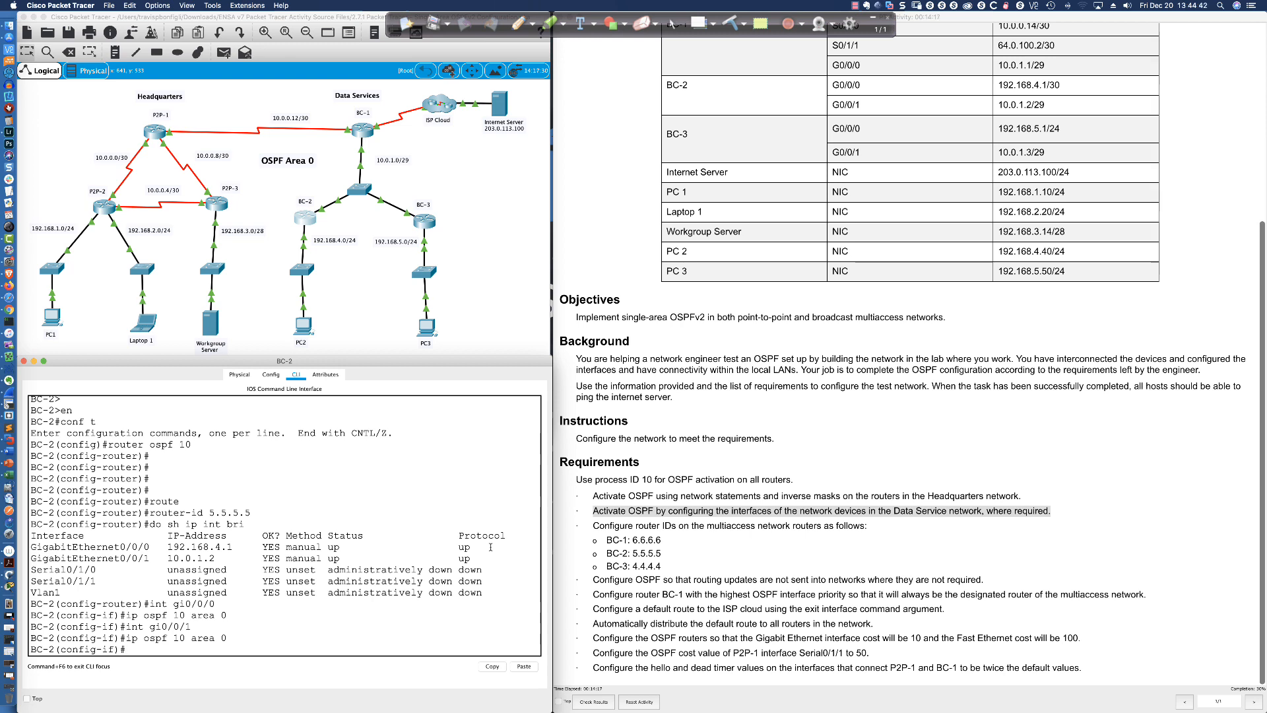
# Open router BC-3's command line and set its OSPF router ID to 4.4.4.4
pyautogui.click(425, 221)
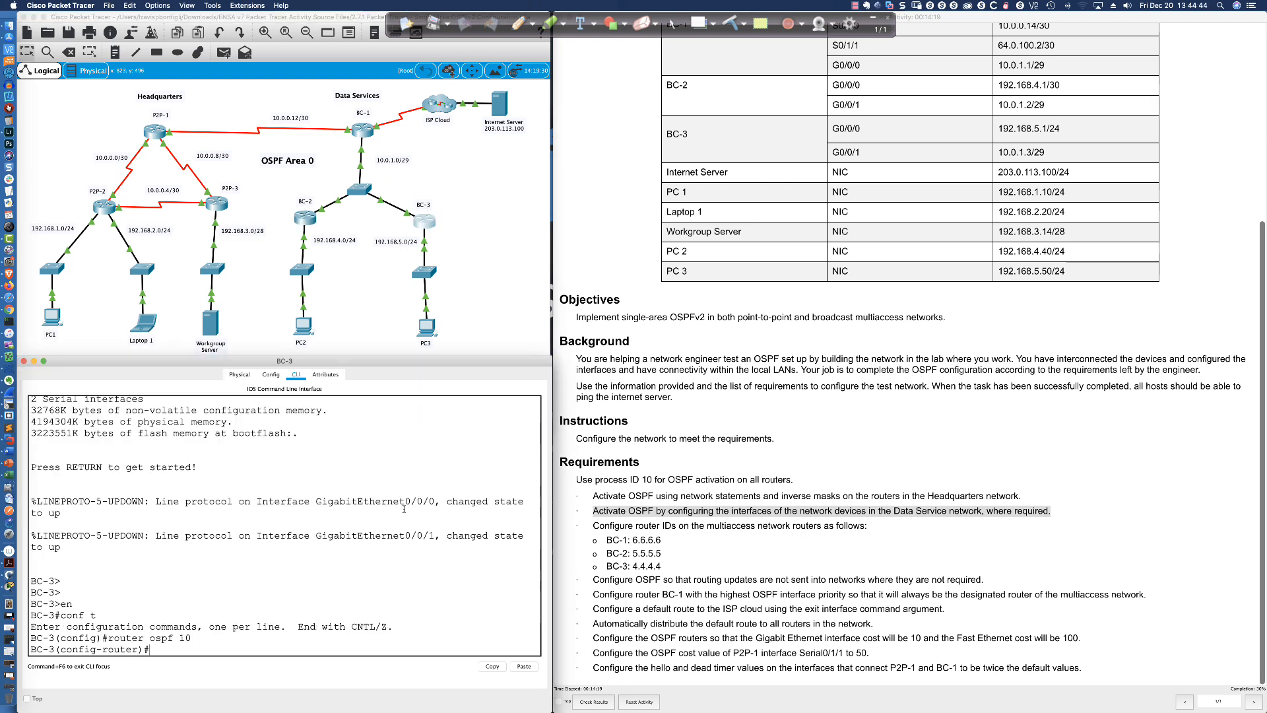
pyautogui.press('Return')
pyautogui.press('Return')
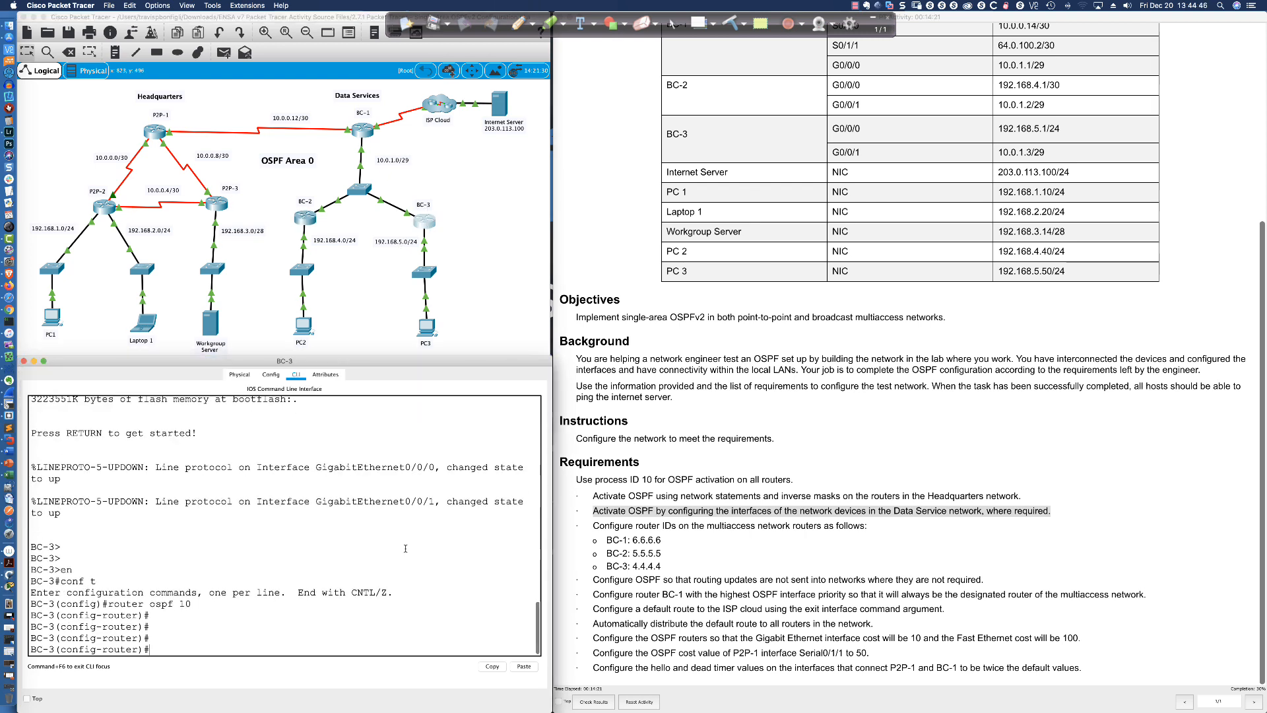
pyautogui.write('route')
pyautogui.press('Tab')
pyautogui.write('r-id 4.4..4')
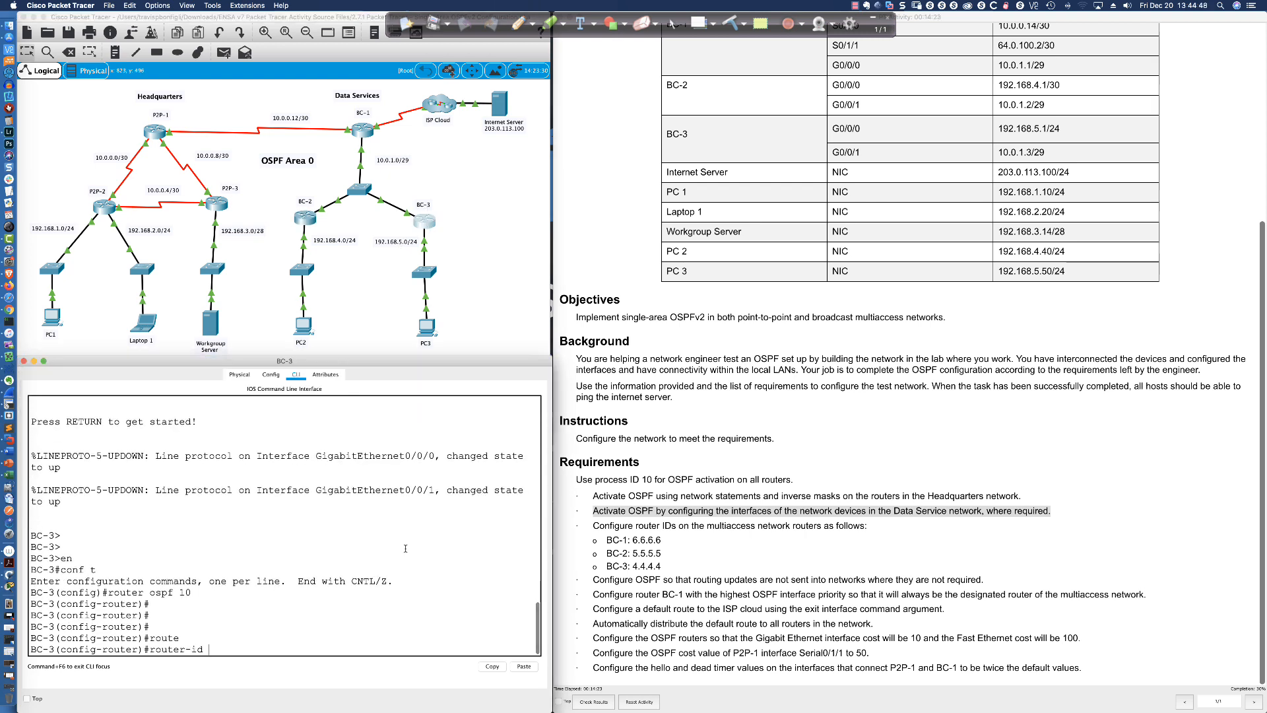
pyautogui.press('Left')
pyautogui.press('Left')
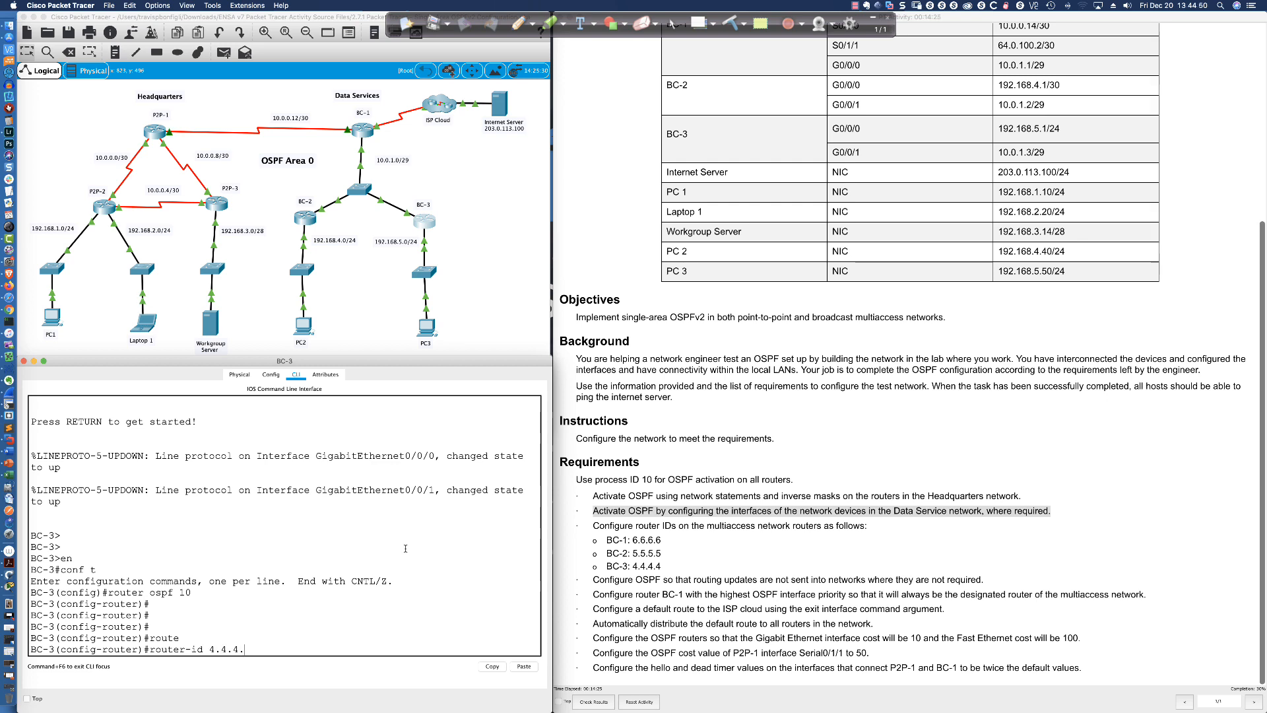
pyautogui.write('4')
pyautogui.press('Return')
# Display the brief IP interface summary on BC-3 to see which interfaces are addressed
pyautogui.write('do ship i')
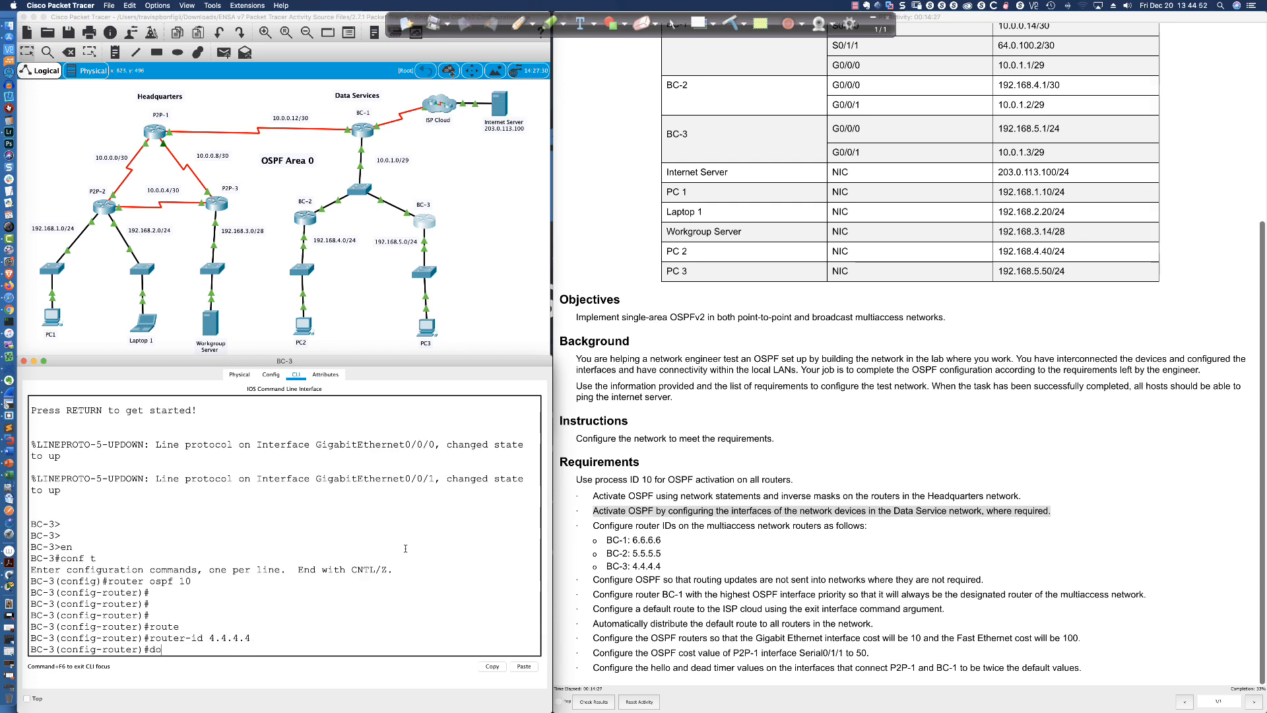
pyautogui.press('BackSpace')
pyautogui.press('BackSpace')
pyautogui.press('BackSpace')
pyautogui.press('BackSpace')
pyautogui.write('ip int bri')
pyautogui.press('Return')
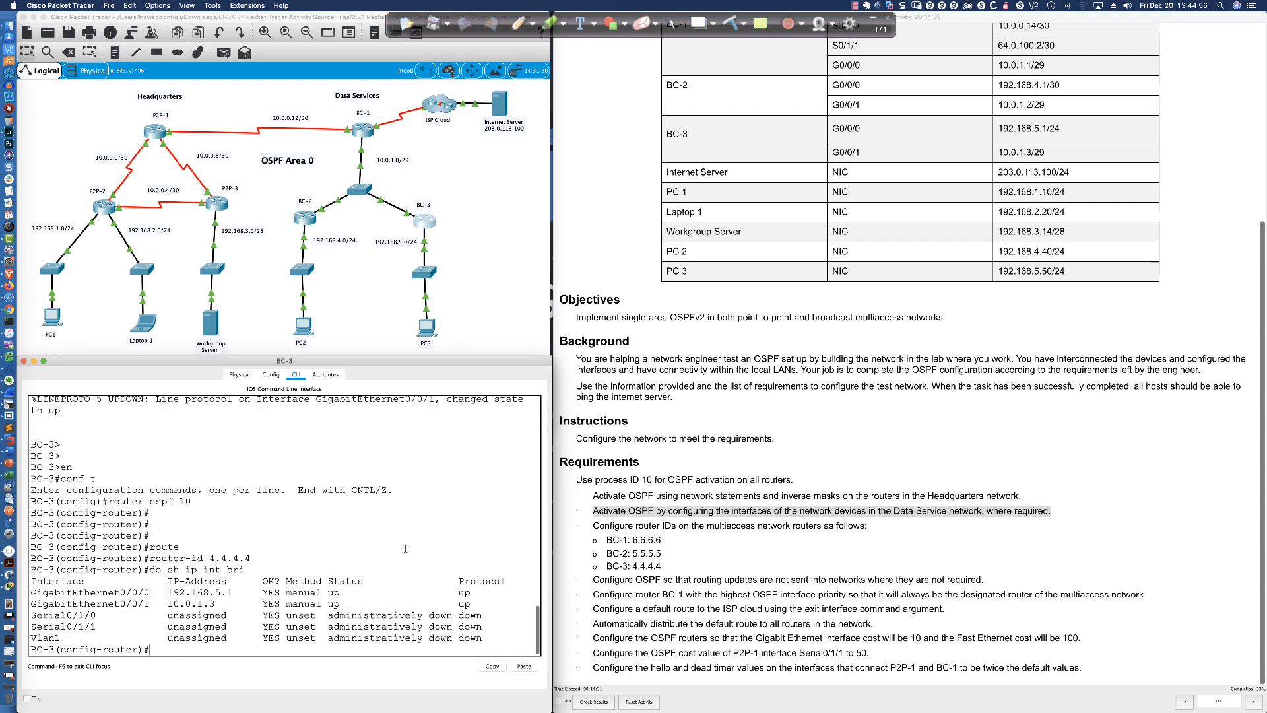
# Enable OSPF process 10 in area 0 on BC-3's interface Gi0/0/0
pyautogui.write('int gi0/0/0')
pyautogui.press('Return')
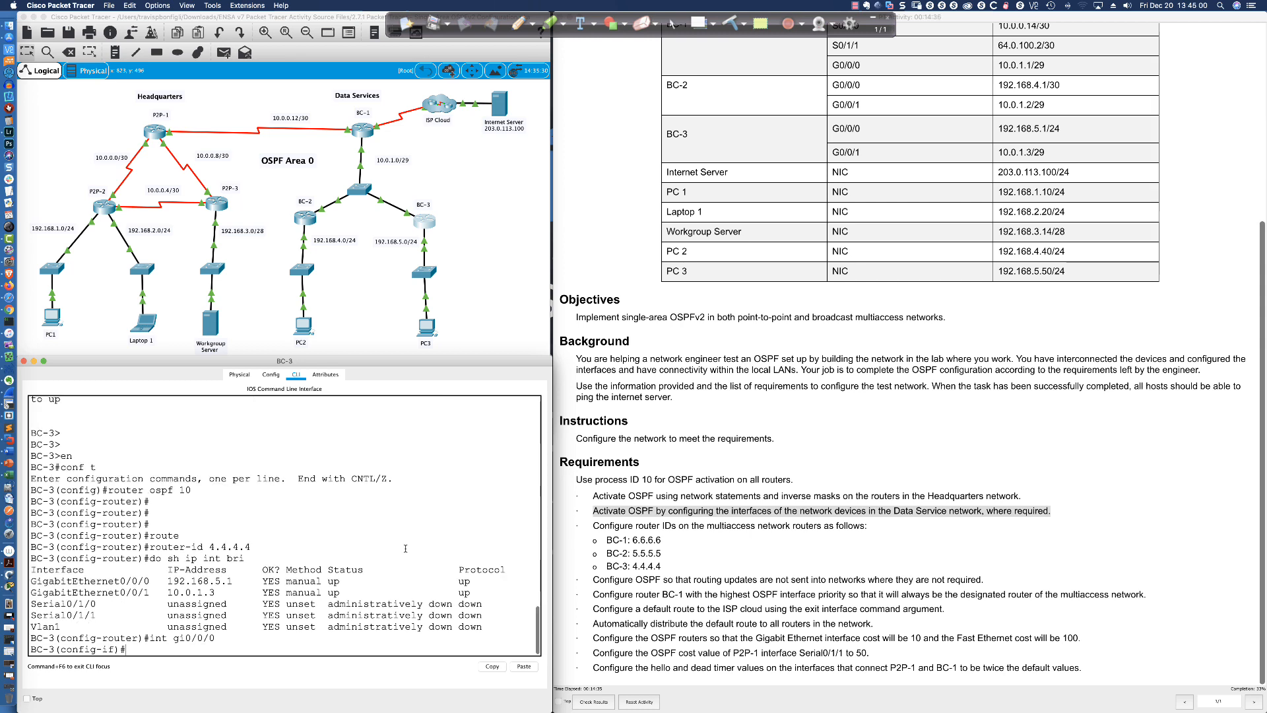
pyautogui.press('Up')
pyautogui.press('BackSpace')
pyautogui.press('BackSpace')
pyautogui.press('BackSpace')
pyautogui.press('BackSpace')
pyautogui.press('BackSpace')
pyautogui.press('BackSpace')
pyautogui.press('BackSpace')
pyautogui.press('BackSpace')
pyautogui.press('BackSpace')
pyautogui.press('BackSpace')
pyautogui.press('BackSpace')
pyautogui.write('ip ospf 10 area 0')
pyautogui.press('Return')
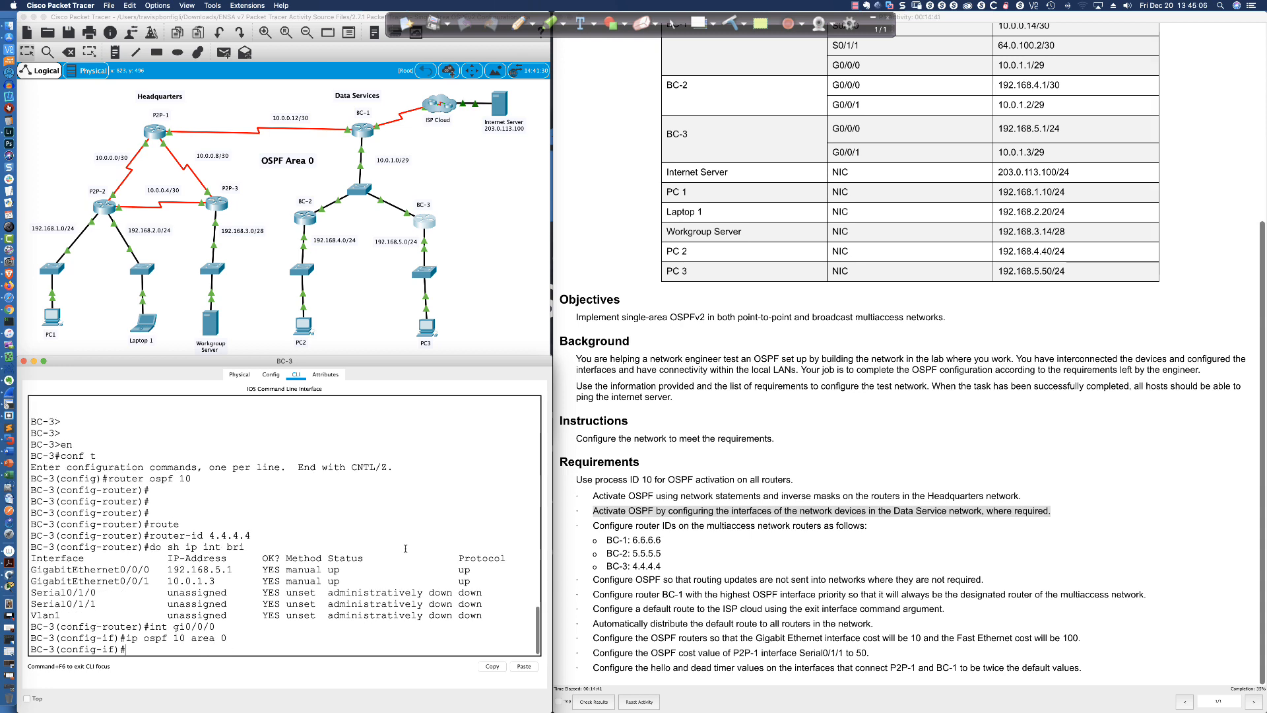
# Enable OSPF process 10 in area 0 on BC-3's interface Gi0/0/1
pyautogui.write('int gi0/0/1')
pyautogui.press('Return')
pyautogui.write('ip ospf 10 area 0')
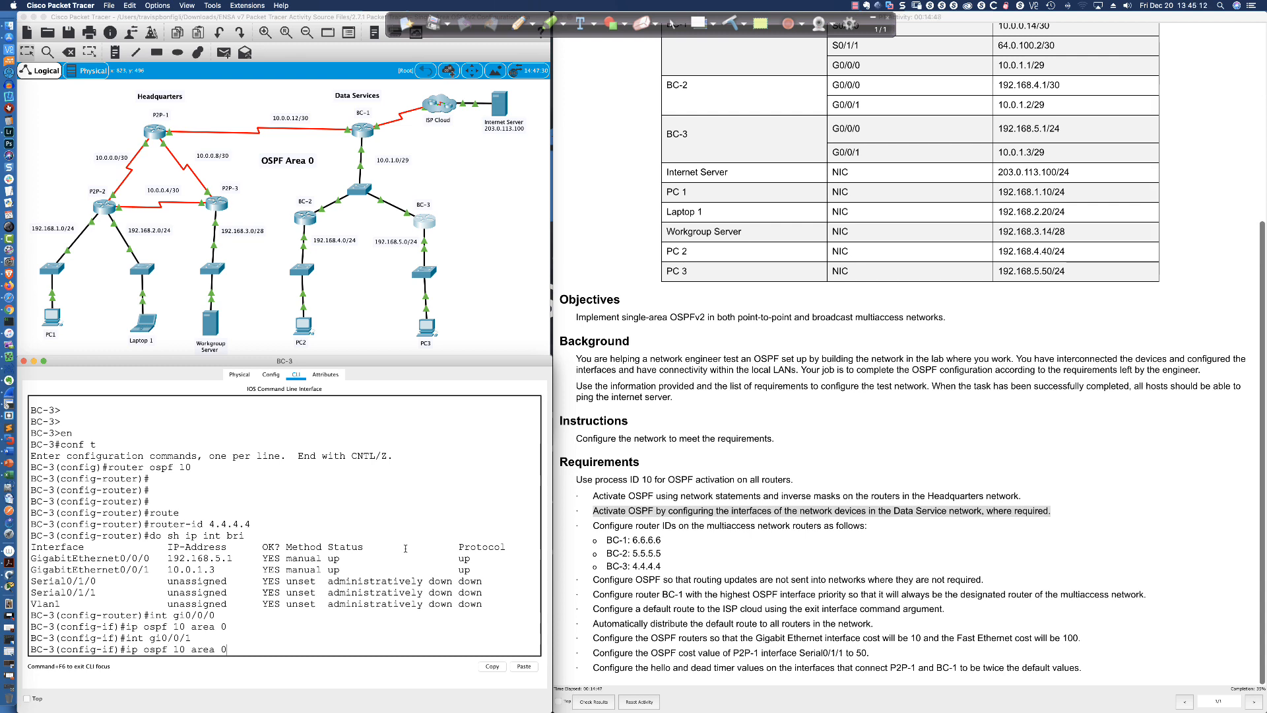
pyautogui.press('Return')
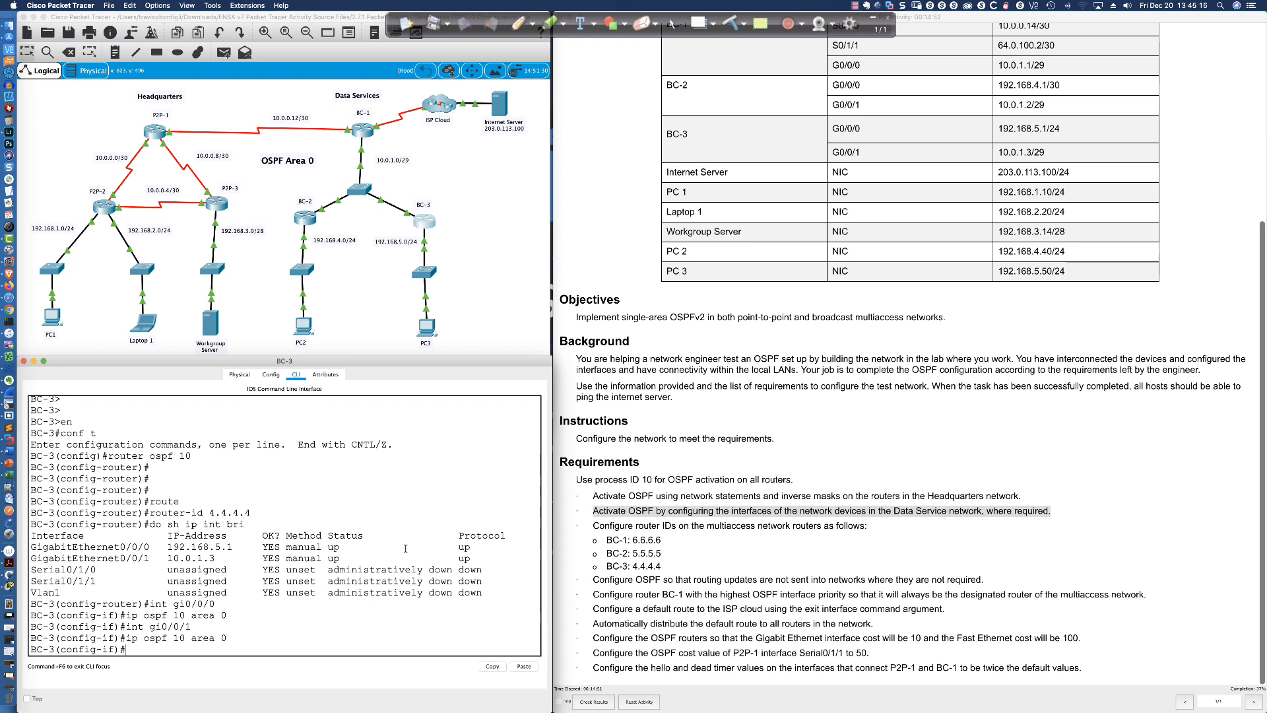
# Display BC-3's OSPF neighbor table and examine the neighbor's state and role
pyautogui.press('Return')
pyautogui.press('Return')
pyautogui.press('Return')
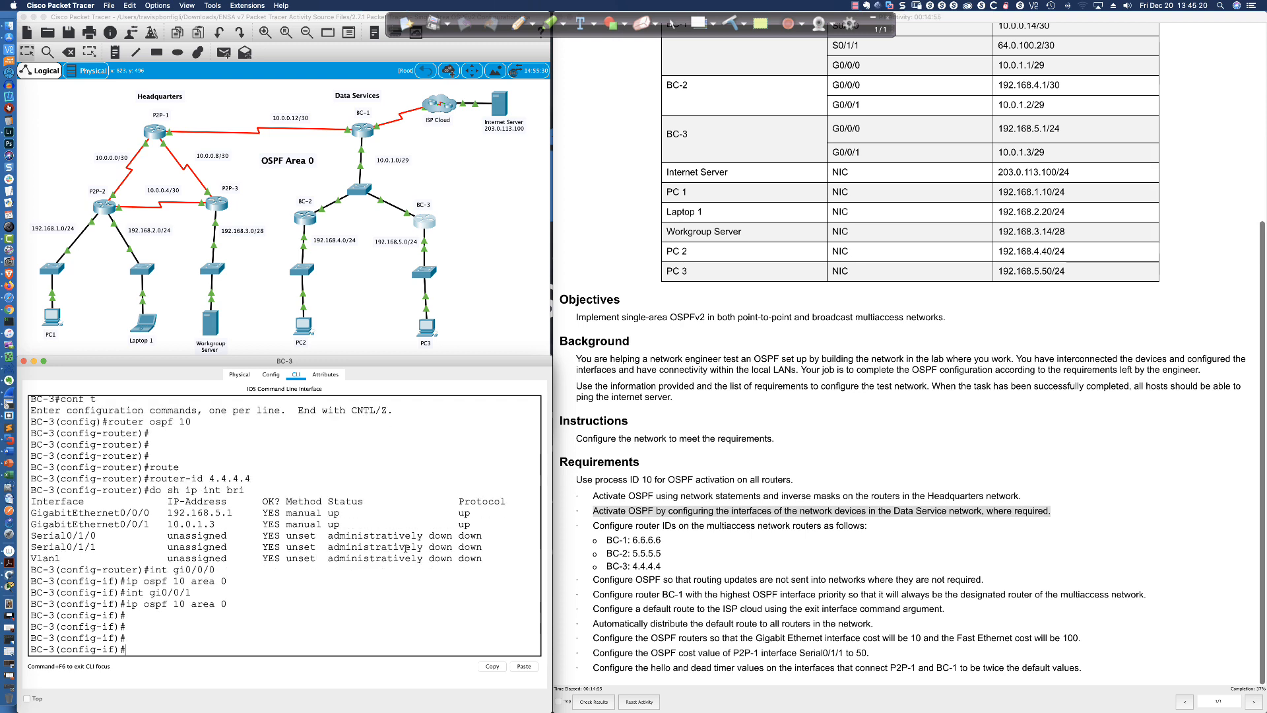
pyautogui.write('do sh ip')
pyautogui.write(' osp')
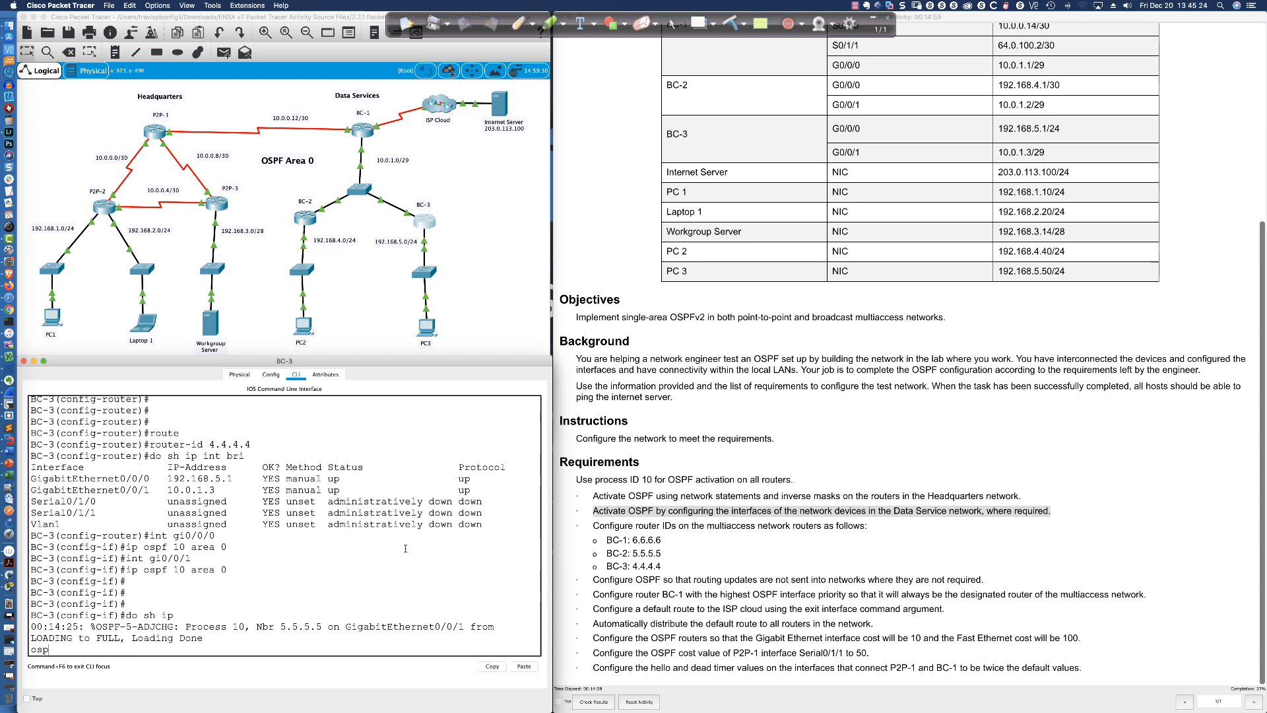
pyautogui.write('f neigh')
pyautogui.press('Return')
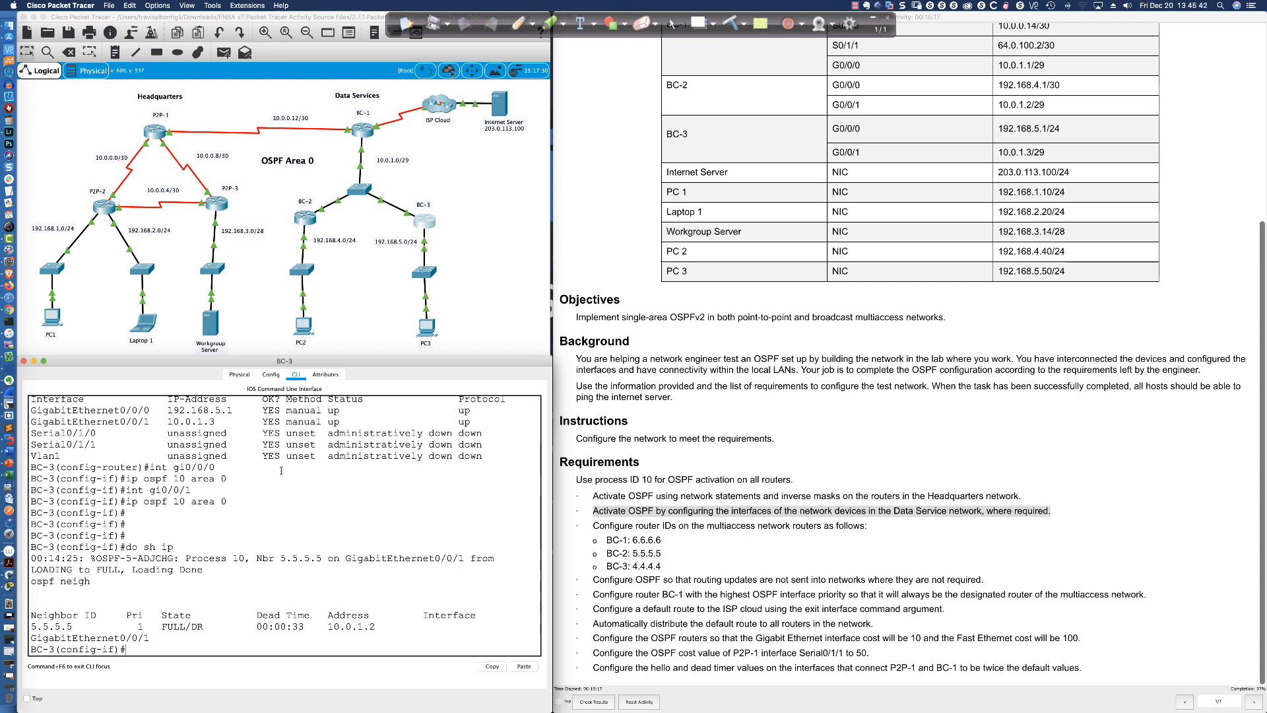
pyautogui.moveTo(190, 628); pyautogui.dragTo(203, 628)
pyautogui.click(207, 641)
# Open router BC-1's command line and set its OSPF router ID to 6.6.6.6
pyautogui.click(363, 132)
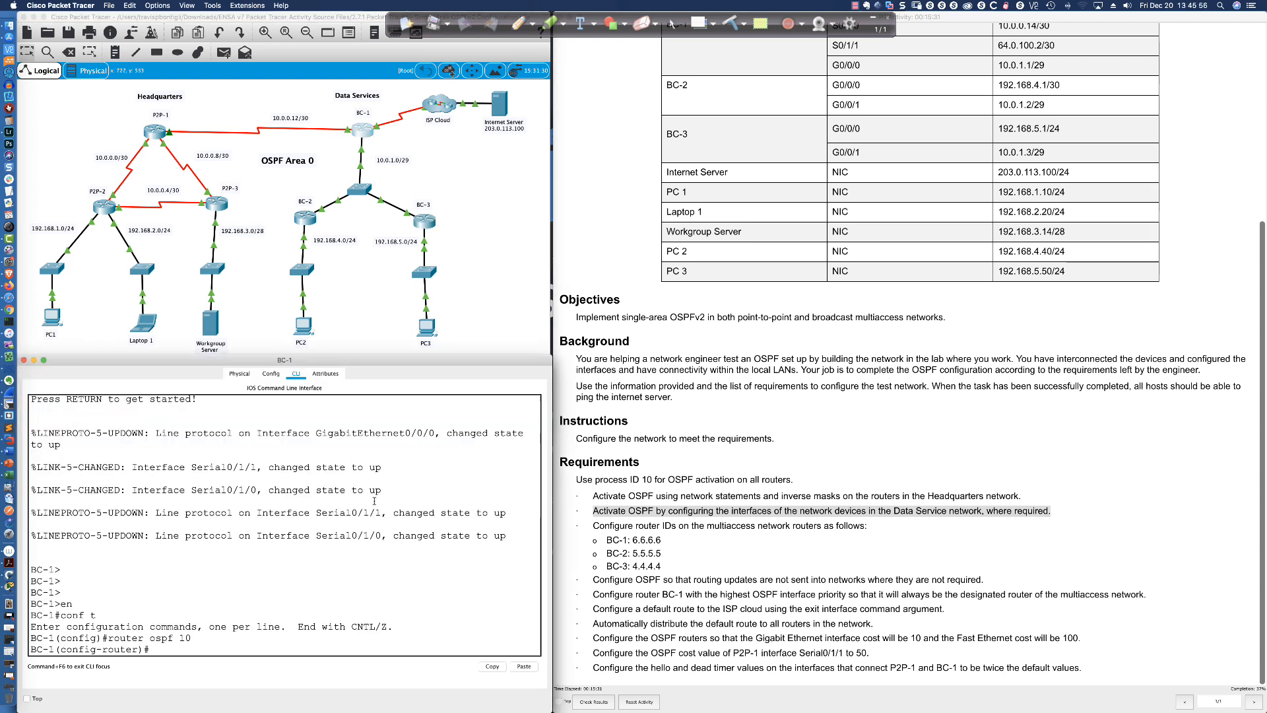
pyautogui.press('Return')
pyautogui.press('Return')
pyautogui.press('Return')
pyautogui.press('Return')
pyautogui.press('Return')
pyautogui.press('Return')
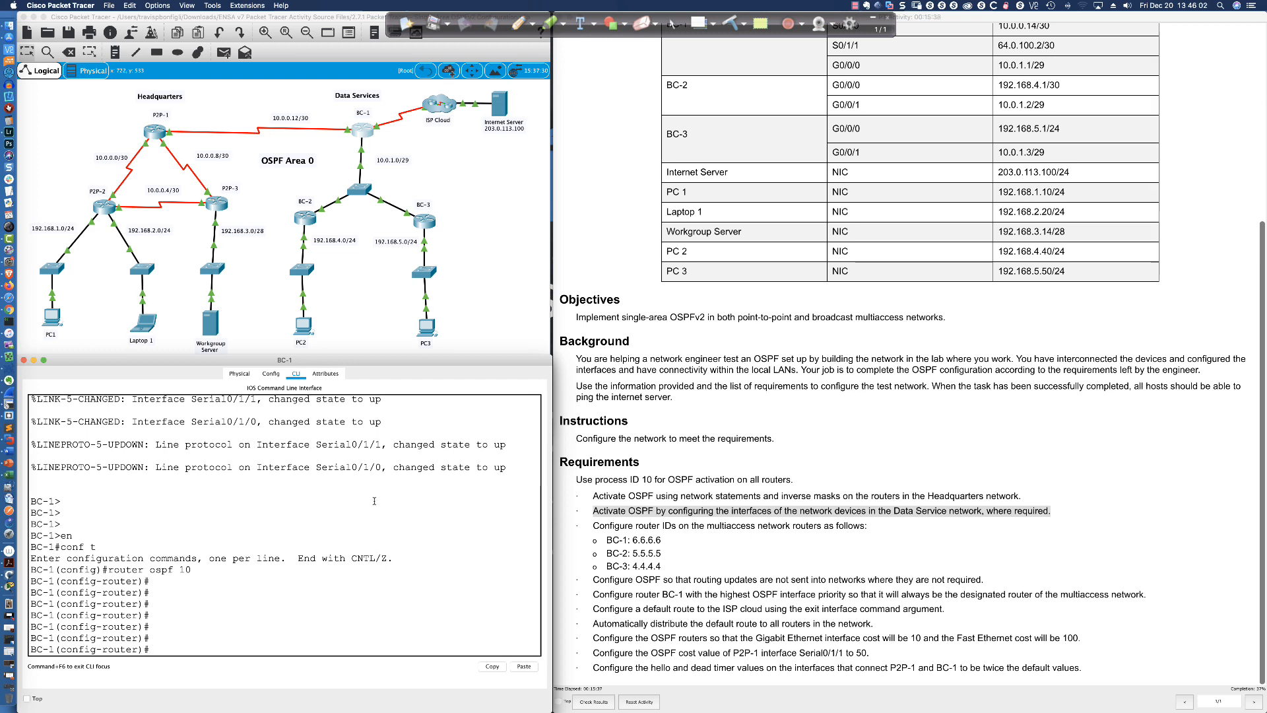
pyautogui.write('router-id')
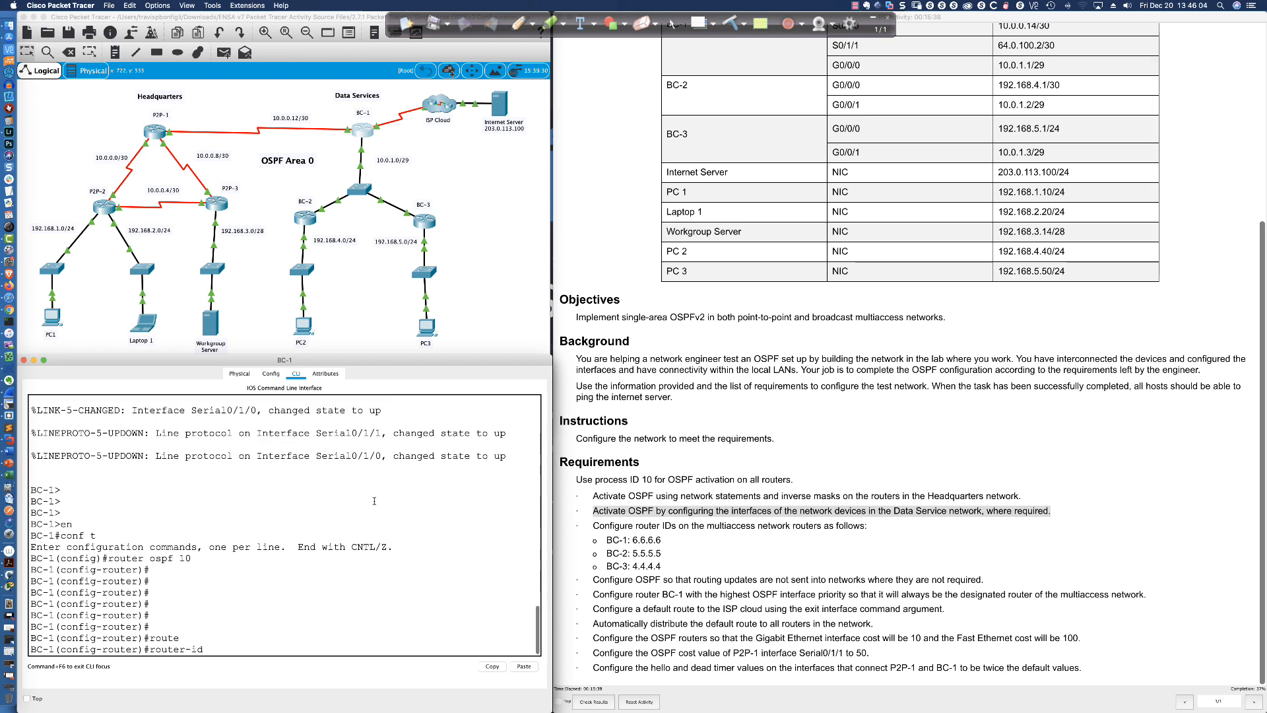
pyautogui.press('Tab')
pyautogui.write('6.')
pyautogui.press('Return')
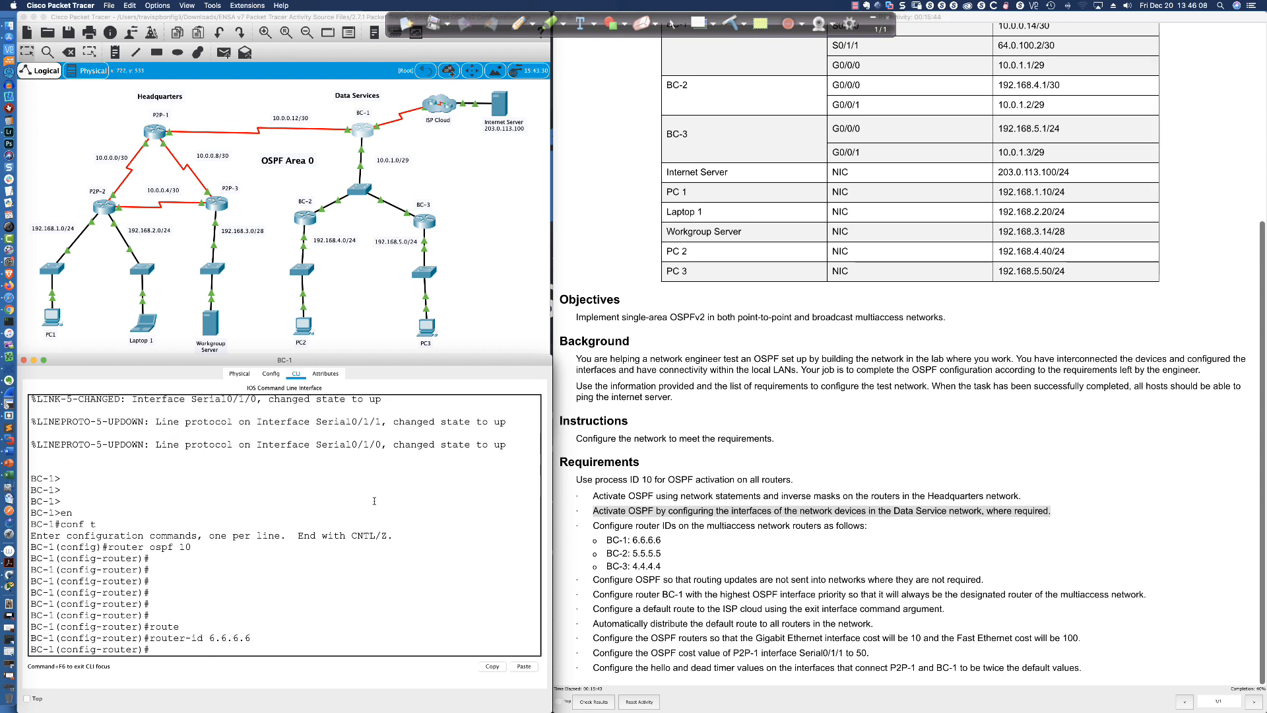
# List BC-1's interfaces and enable OSPF process 10 in area 0 on its interface Gi0/0/0
pyautogui.write('do sh ip int bri')
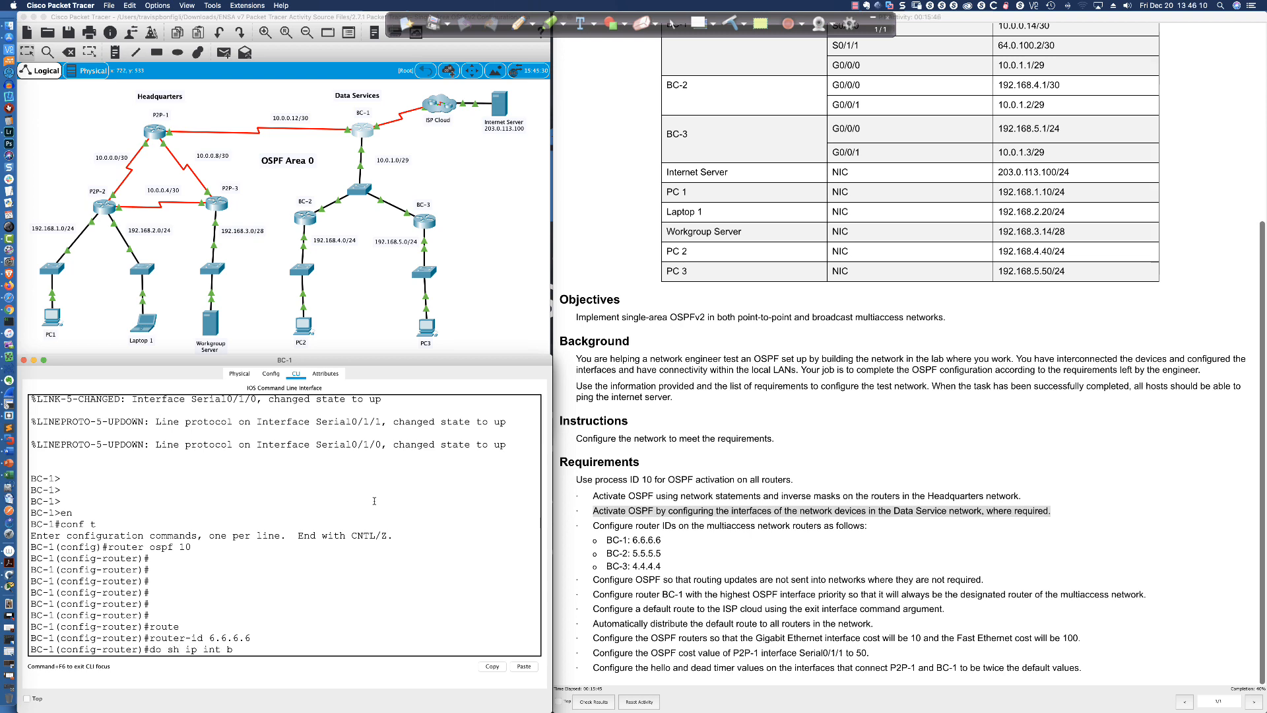
pyautogui.press('Return')
pyautogui.press('Return')
pyautogui.press('Return')
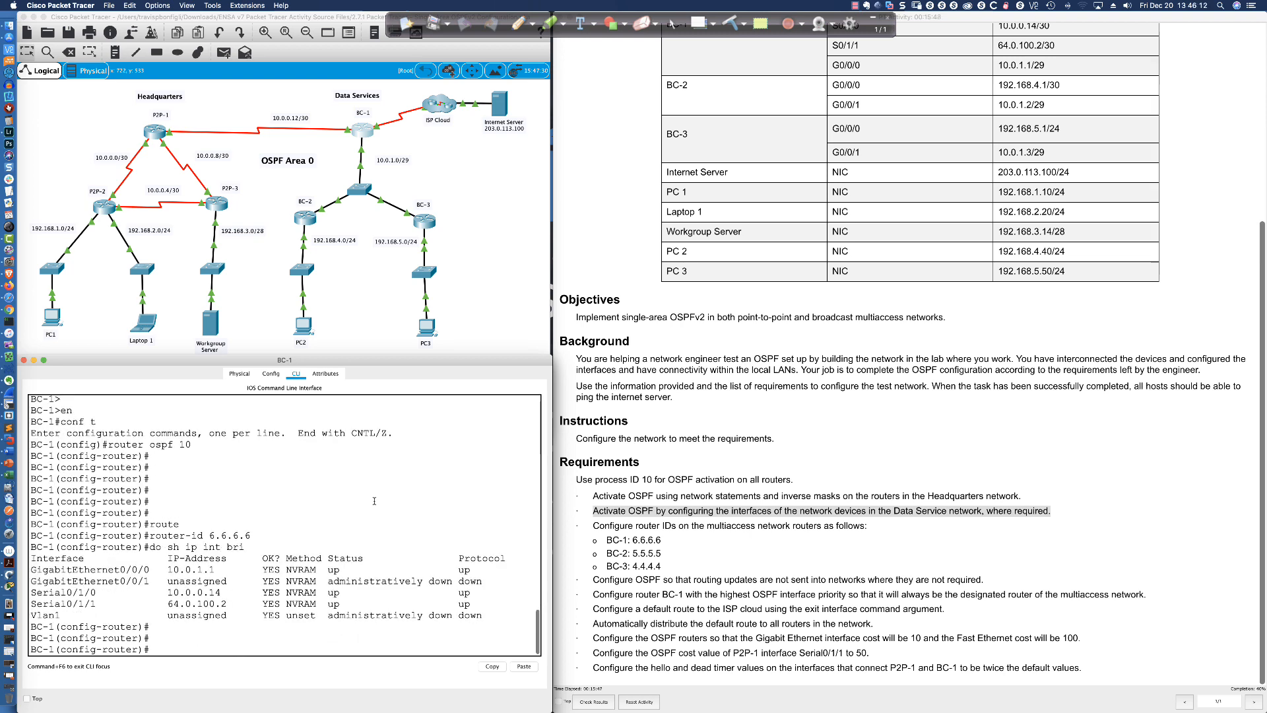
pyautogui.write('ing ')
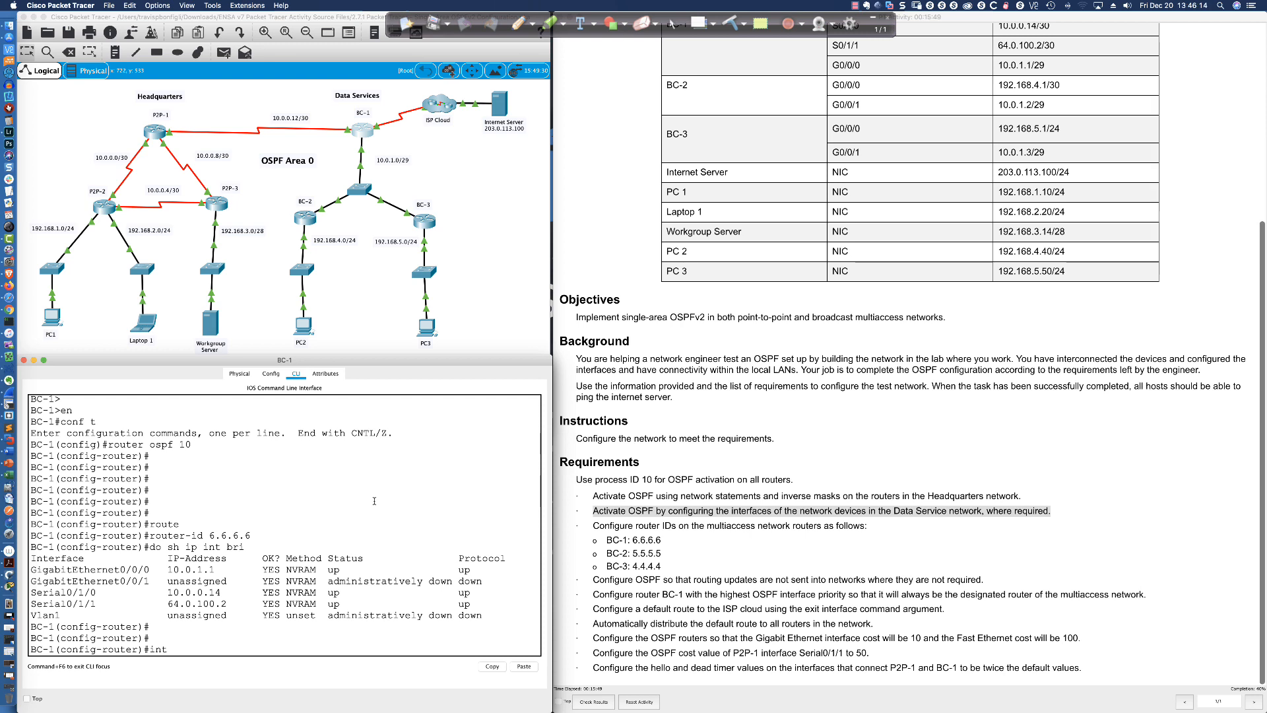
pyautogui.write('gi0/0/0')
pyautogui.press('Return')
pyautogui.write('ip')
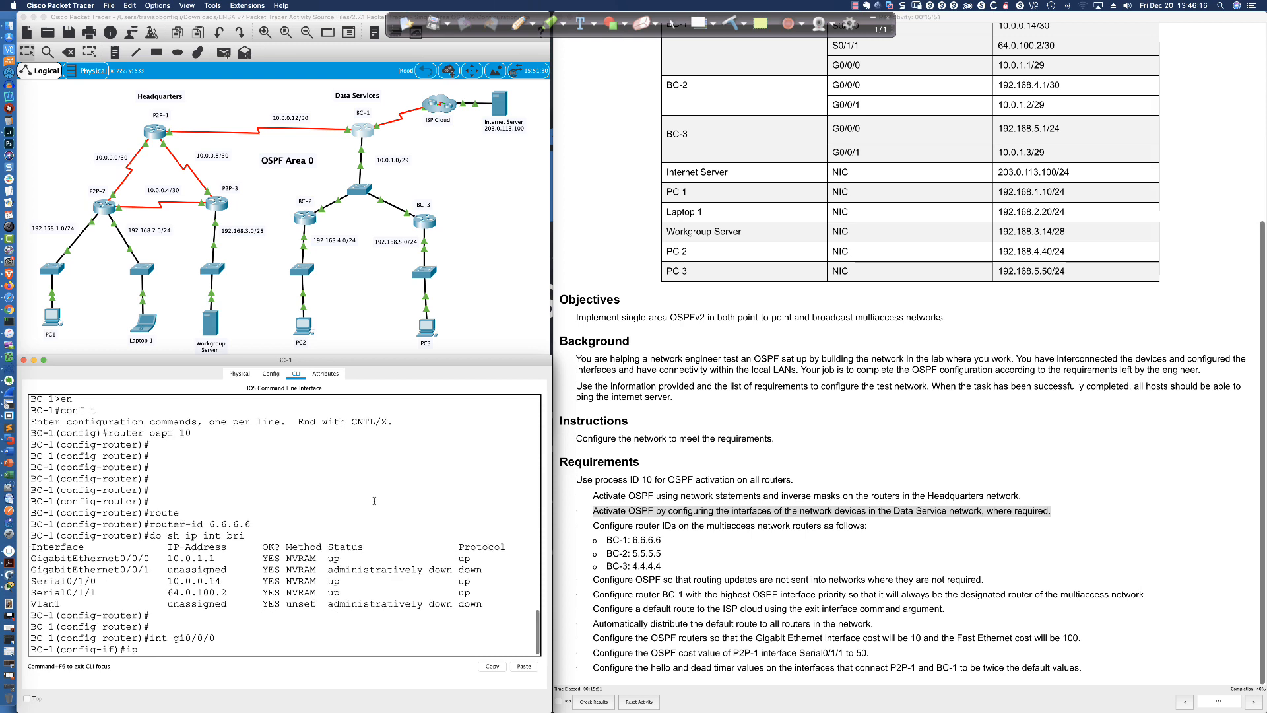
pyautogui.write(' ospf 10 area 0')
pyautogui.press('Return')
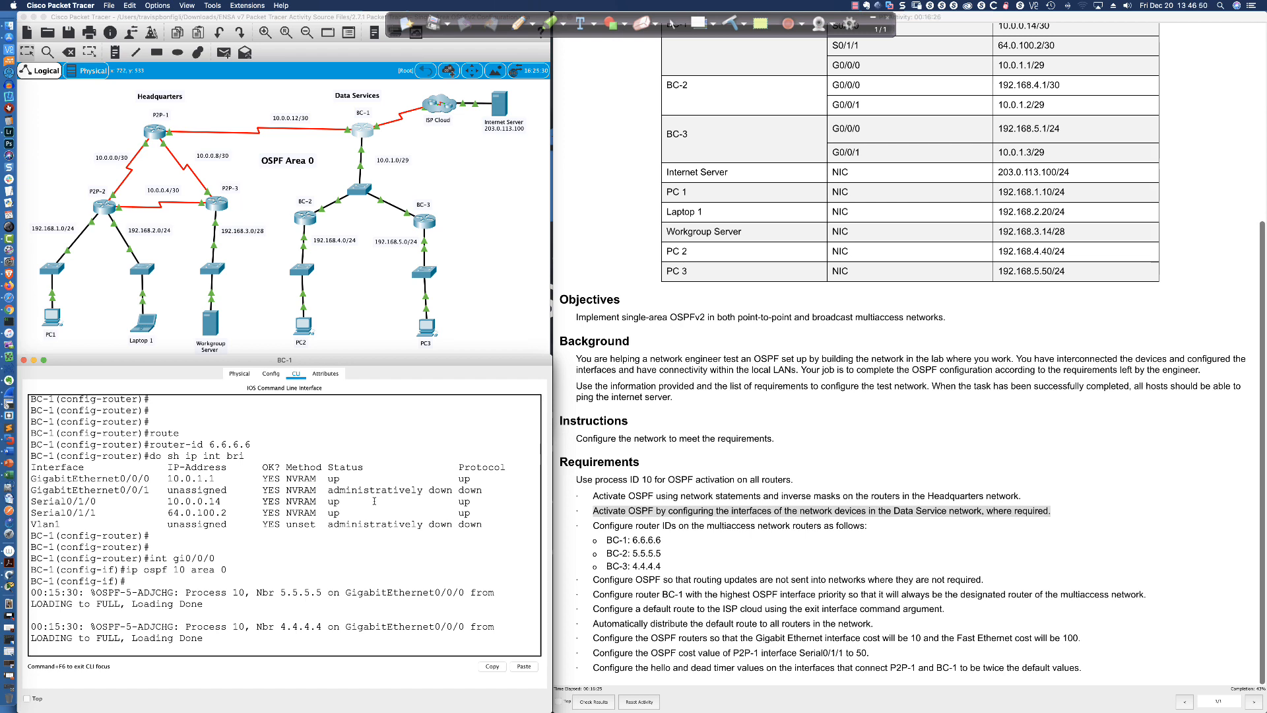
# Display BC-1's OSPF neighbor table and examine the DR and BDR roles of its neighbors
pyautogui.press('Return')
pyautogui.press('Return')
pyautogui.write('do')
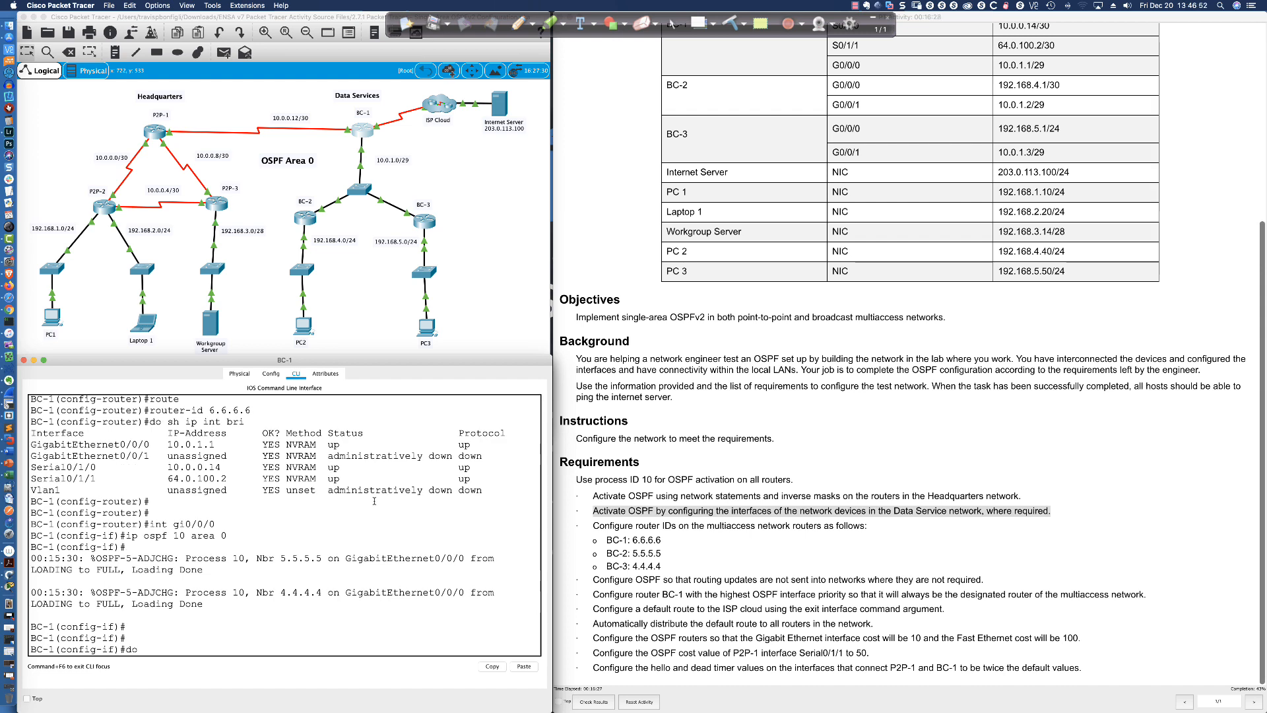
pyautogui.write(' sh ip ospf neigh')
pyautogui.press('Return')
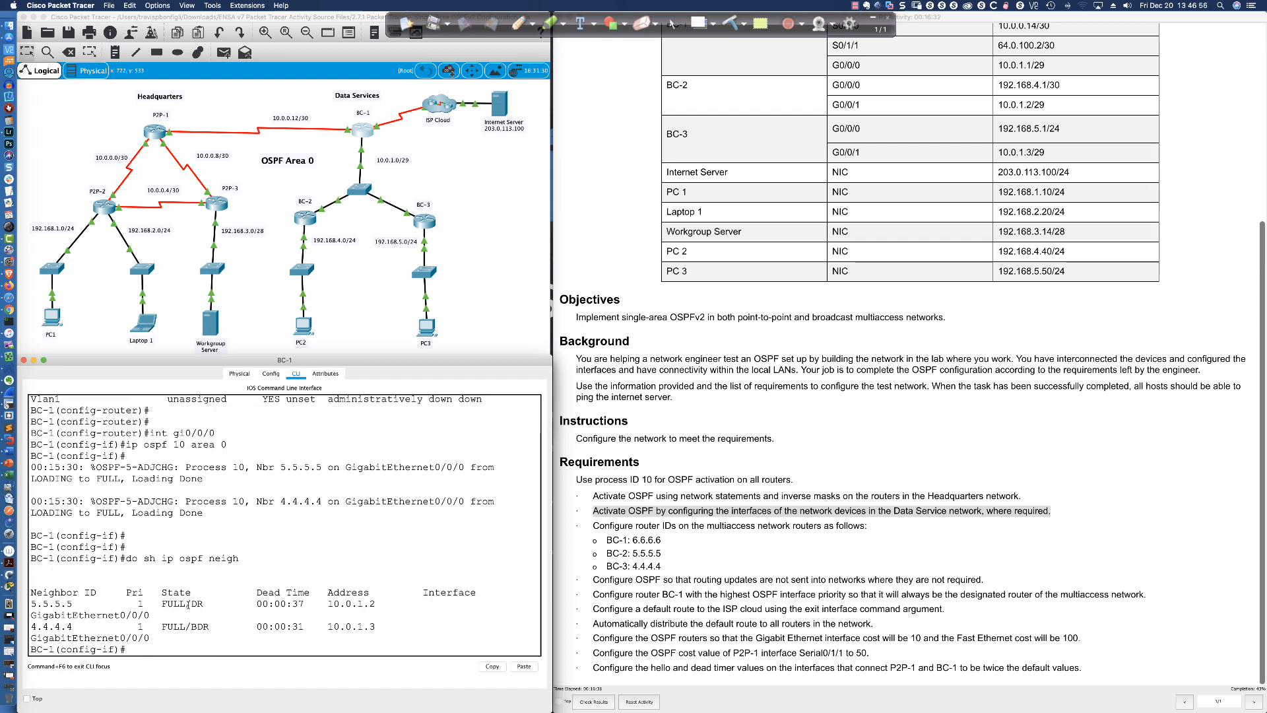
pyautogui.moveTo(190, 604); pyautogui.dragTo(203, 604)
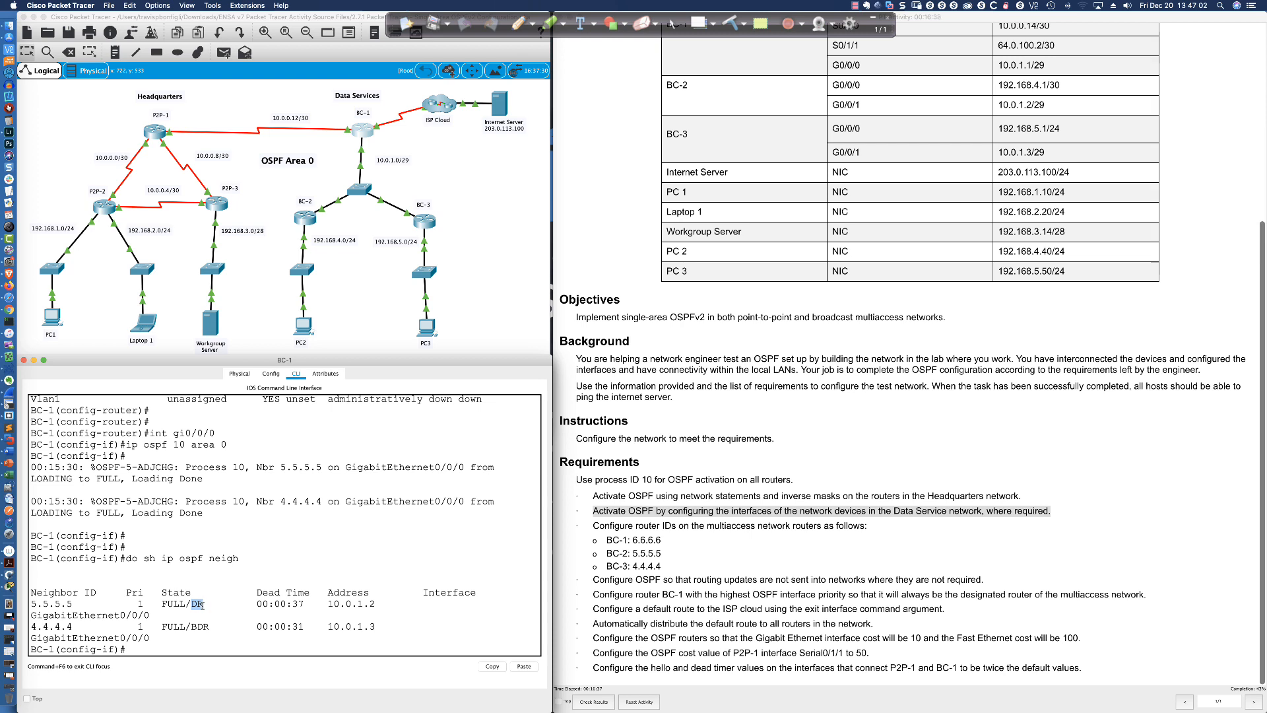
pyautogui.moveTo(191, 627); pyautogui.dragTo(209, 627)
# Open router BC-2's command line, display its OSPF neighbor table and examine BC-1's role
pyautogui.click(305, 218)
pyautogui.press('Return')
pyautogui.press('Return')
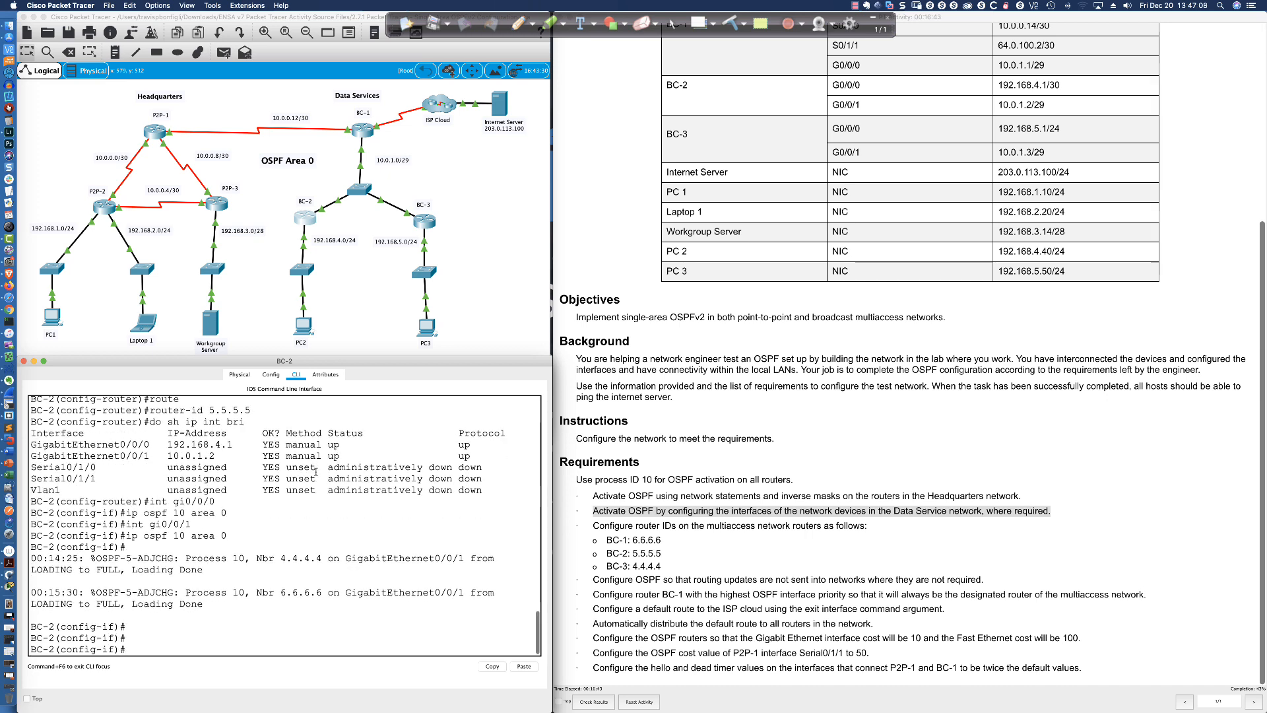
pyautogui.write('do sh ip ospf neigh')
pyautogui.press('Return')
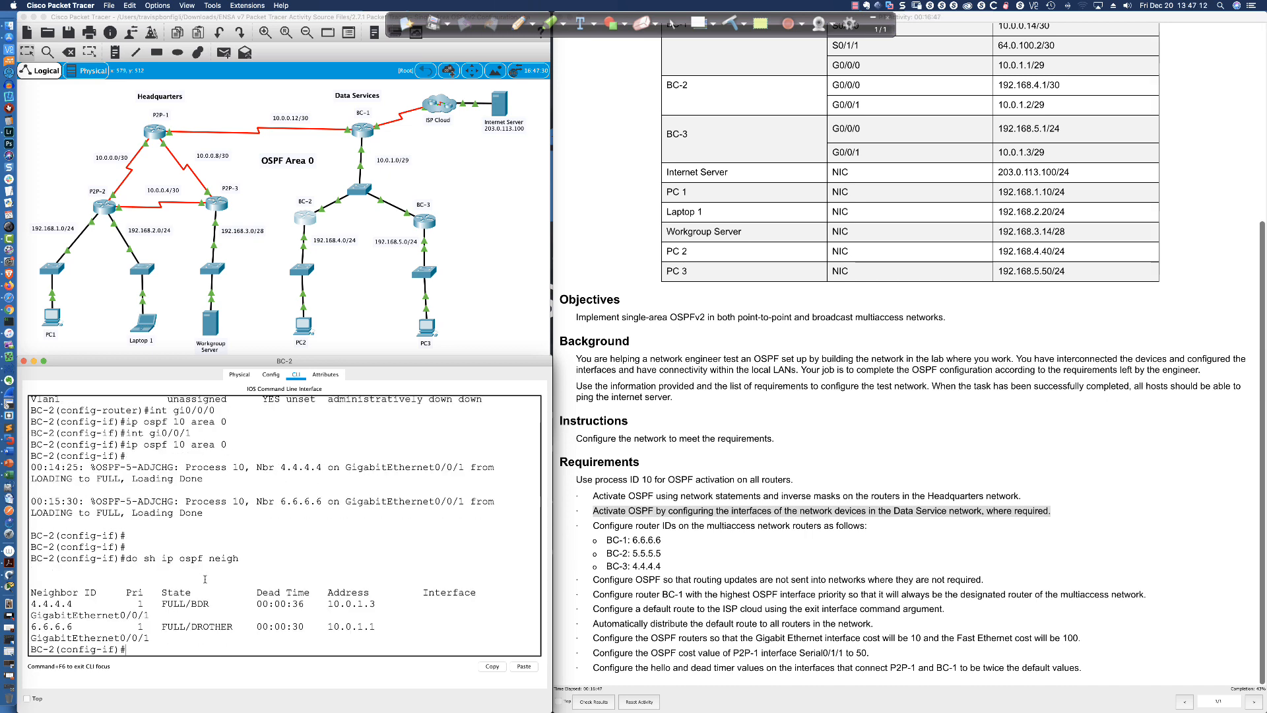
pyautogui.moveTo(191, 626); pyautogui.dragTo(235, 625)
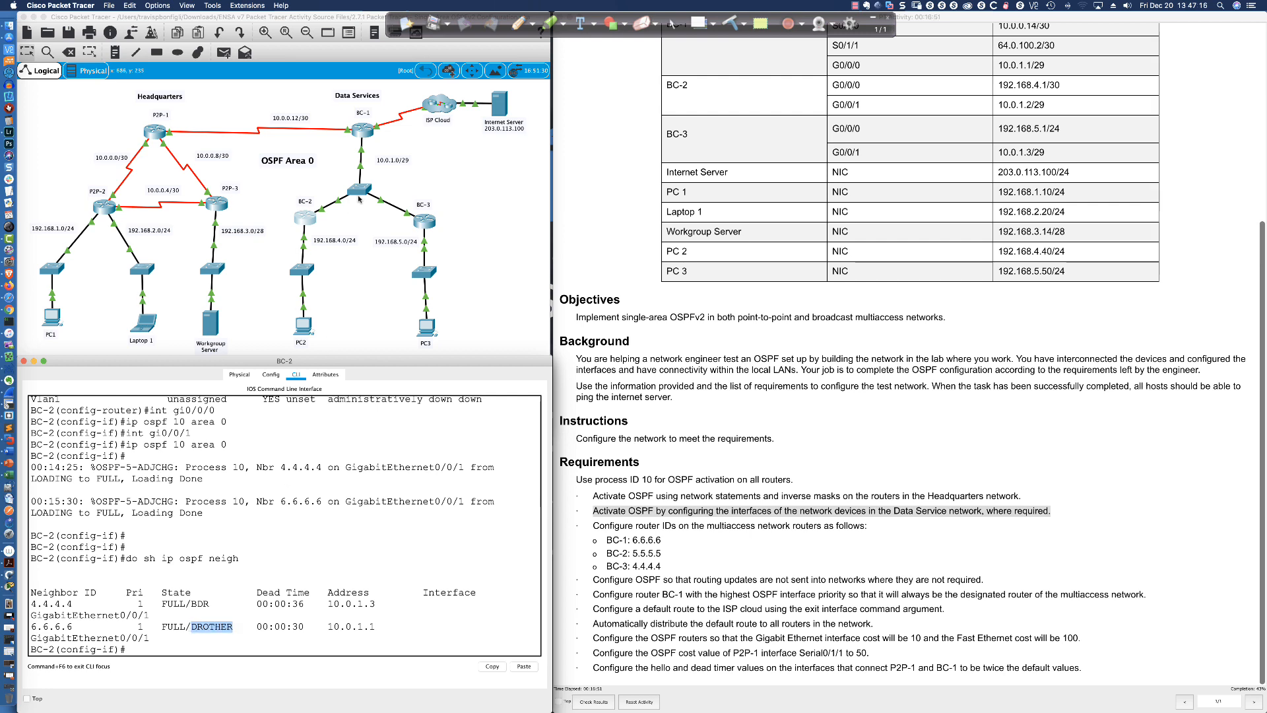
# Open router BC-3's command line, display its OSPF neighbor table and examine BC-1's role
pyautogui.click(422, 222)
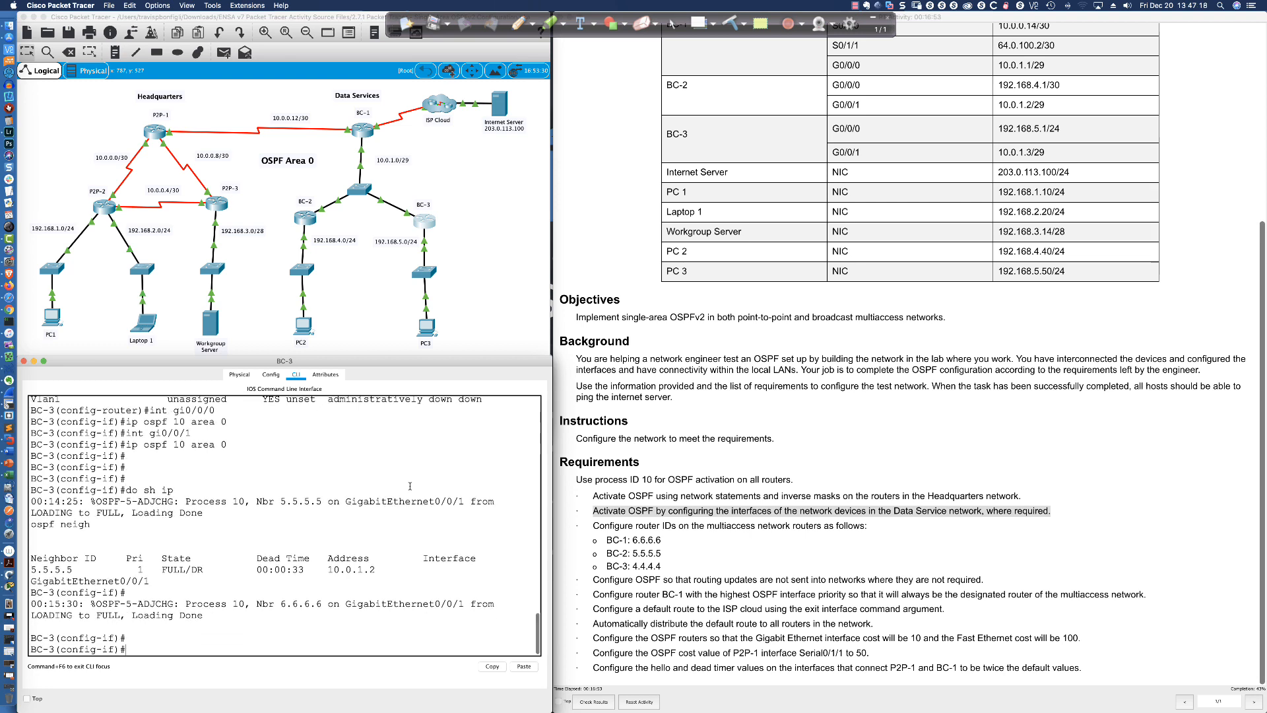
pyautogui.write('do sh ip  o')
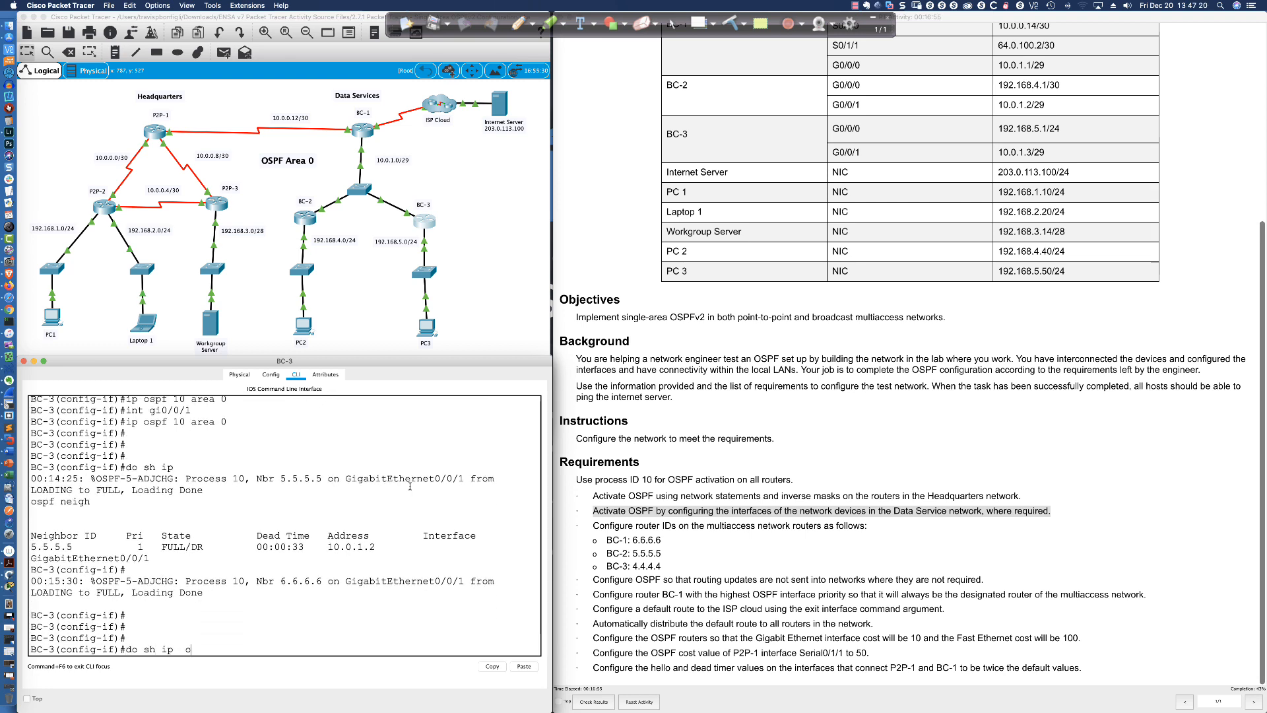
pyautogui.write('spf neigh')
pyautogui.press('Return')
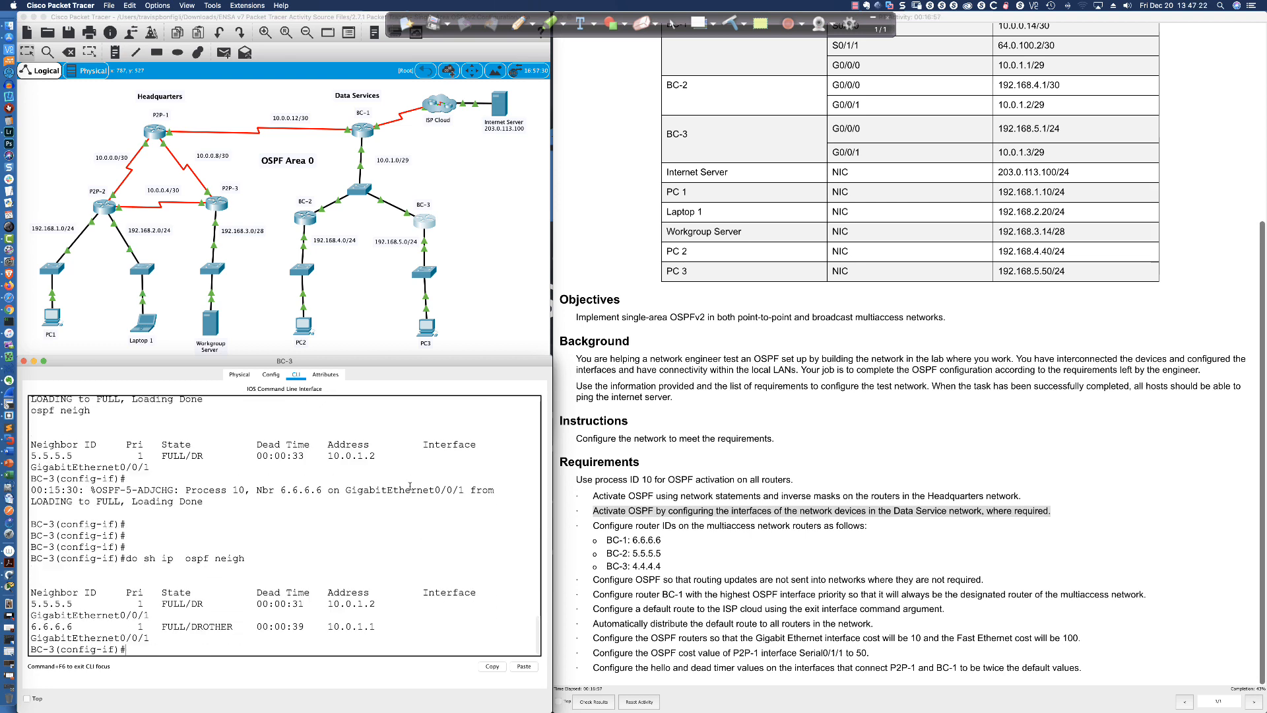
pyautogui.moveTo(191, 627); pyautogui.dragTo(235, 627)
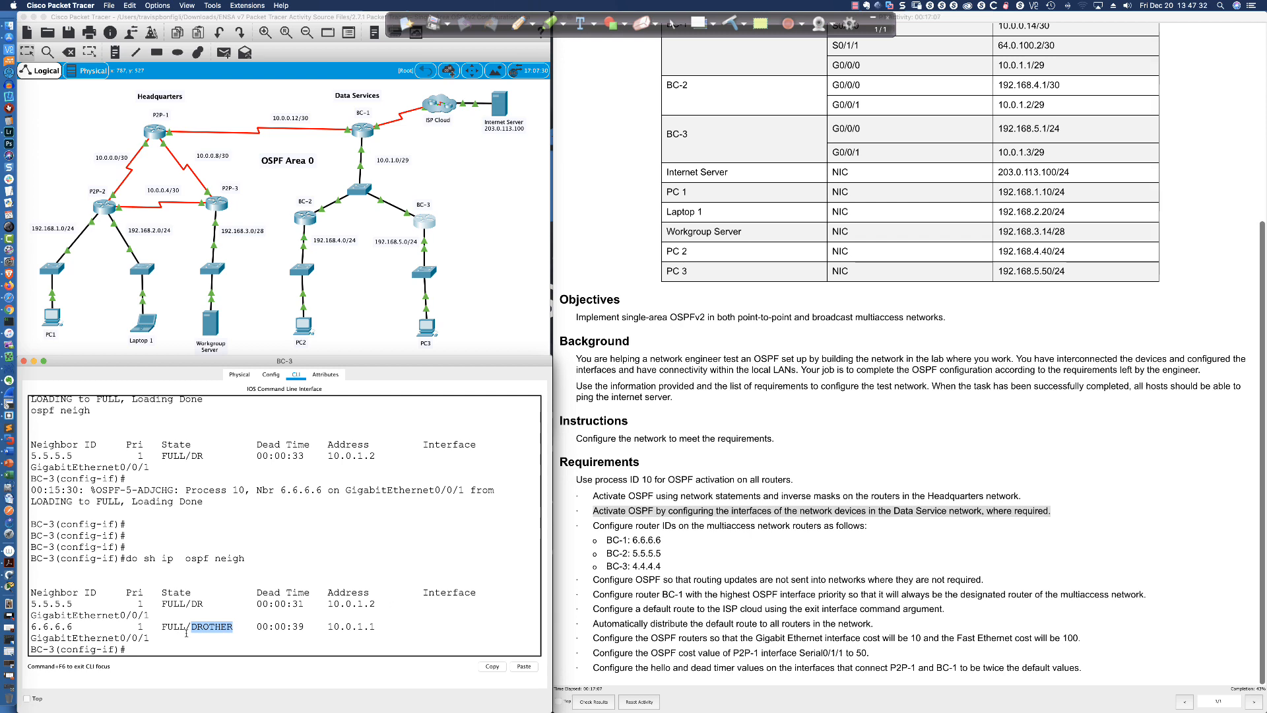
pyautogui.click(281, 613)
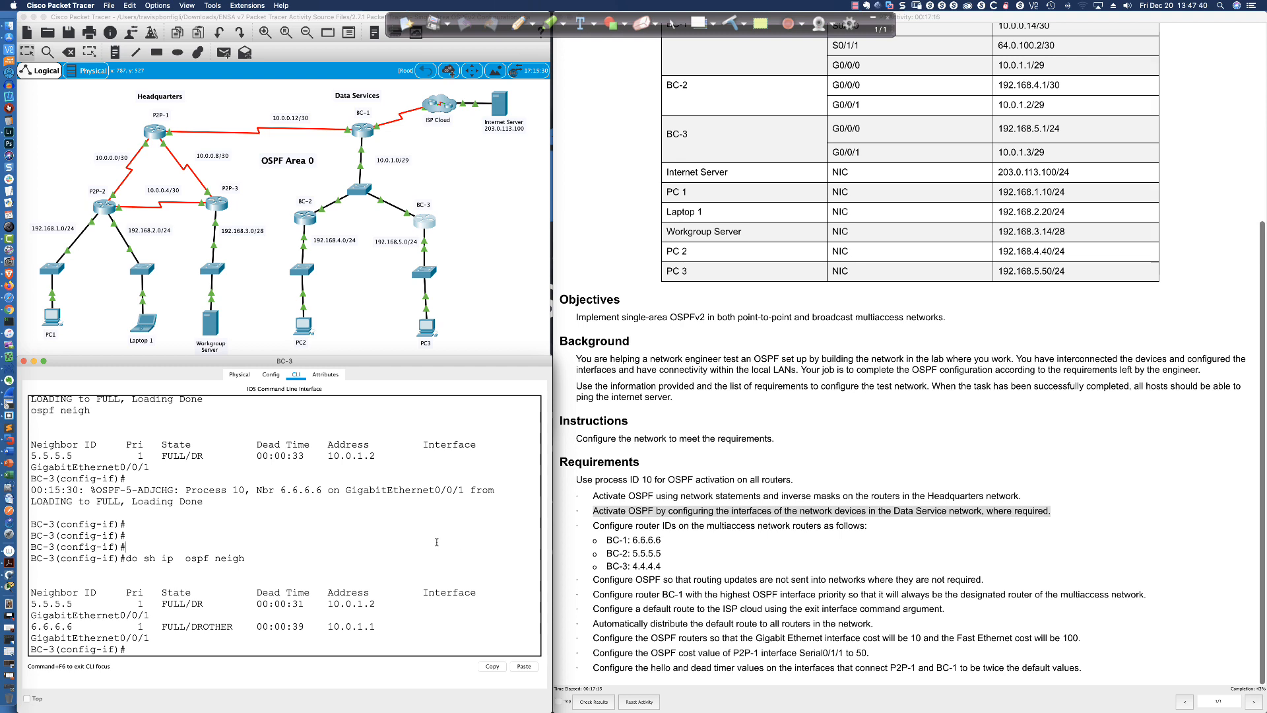
# Return to router BC-1's command line and try to display a brief OSPF interface summary
pyautogui.click(362, 130)
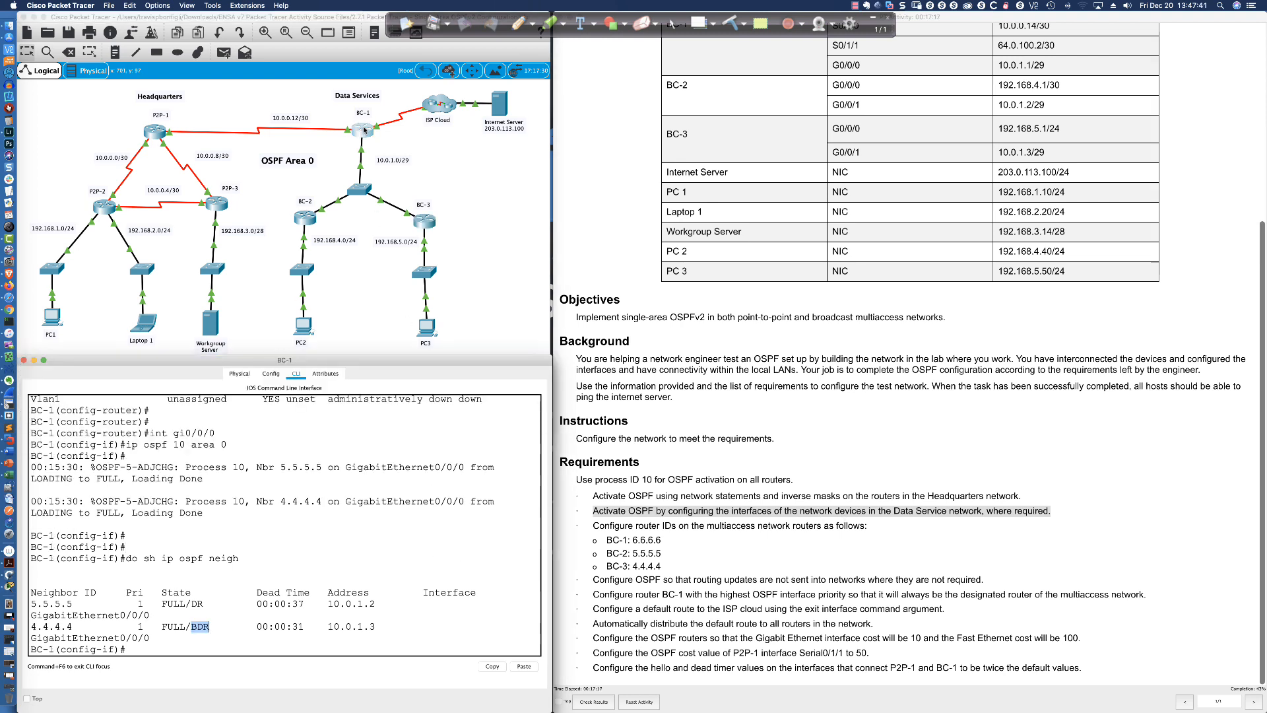
pyautogui.click(399, 520)
pyautogui.press('Return')
pyautogui.press('Return')
pyautogui.press('Return')
pyautogui.press('Return')
pyautogui.write('do sh i')
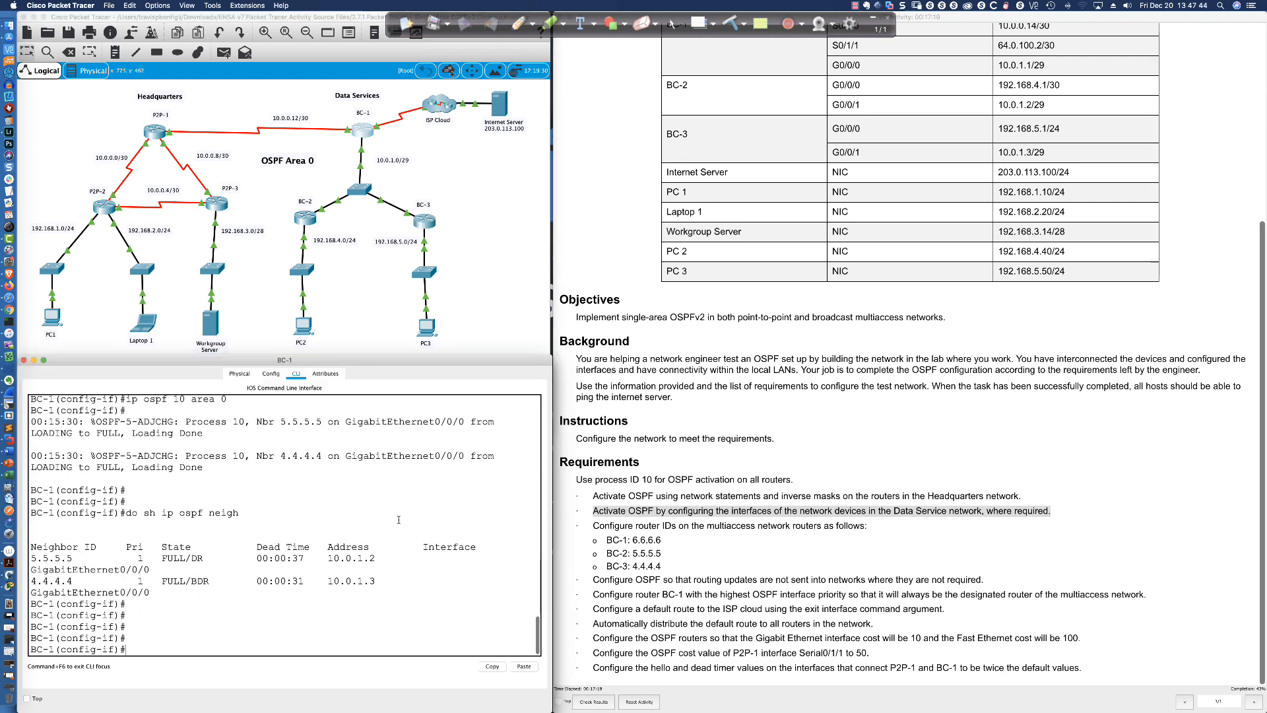
pyautogui.write('p ospf inter bri')
pyautogui.press('Return')
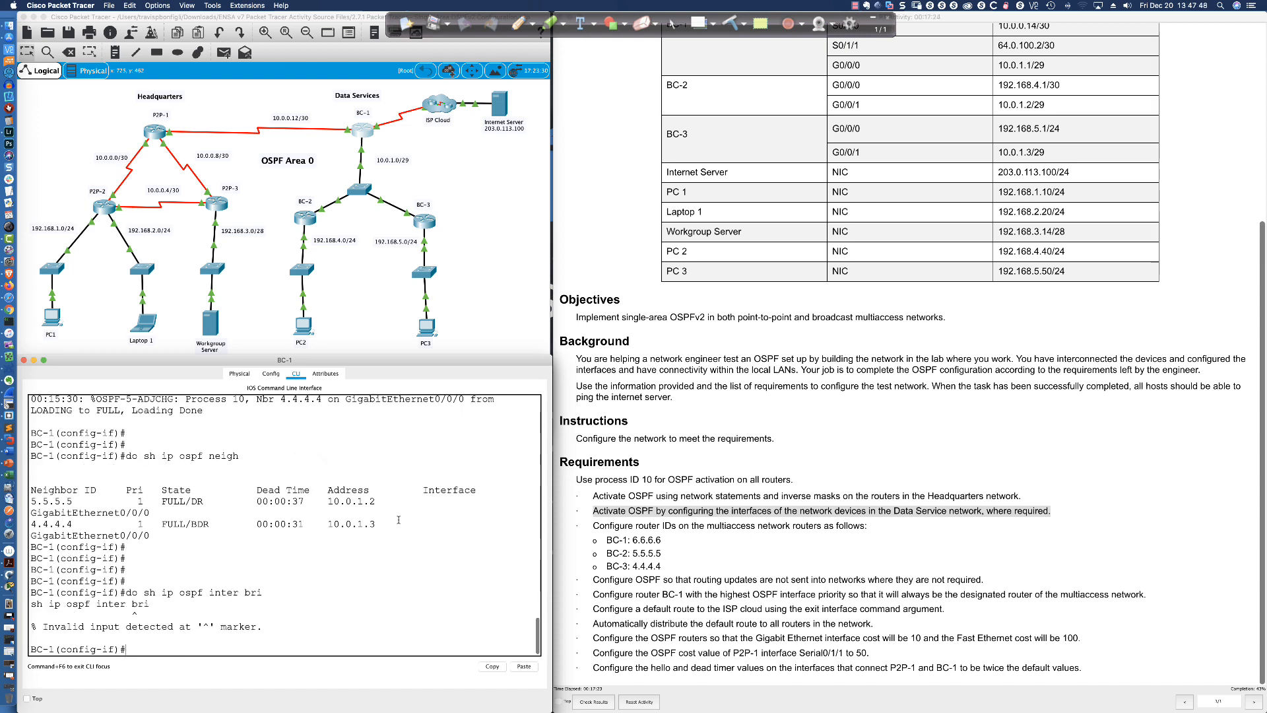
# Display BC-1's full OSPF interface details without the brief option
pyautogui.press('Up')
pyautogui.press('BackSpace')
pyautogui.press('BackSpace')
pyautogui.press('BackSpace')
pyautogui.press('BackSpace')
pyautogui.press('Return')
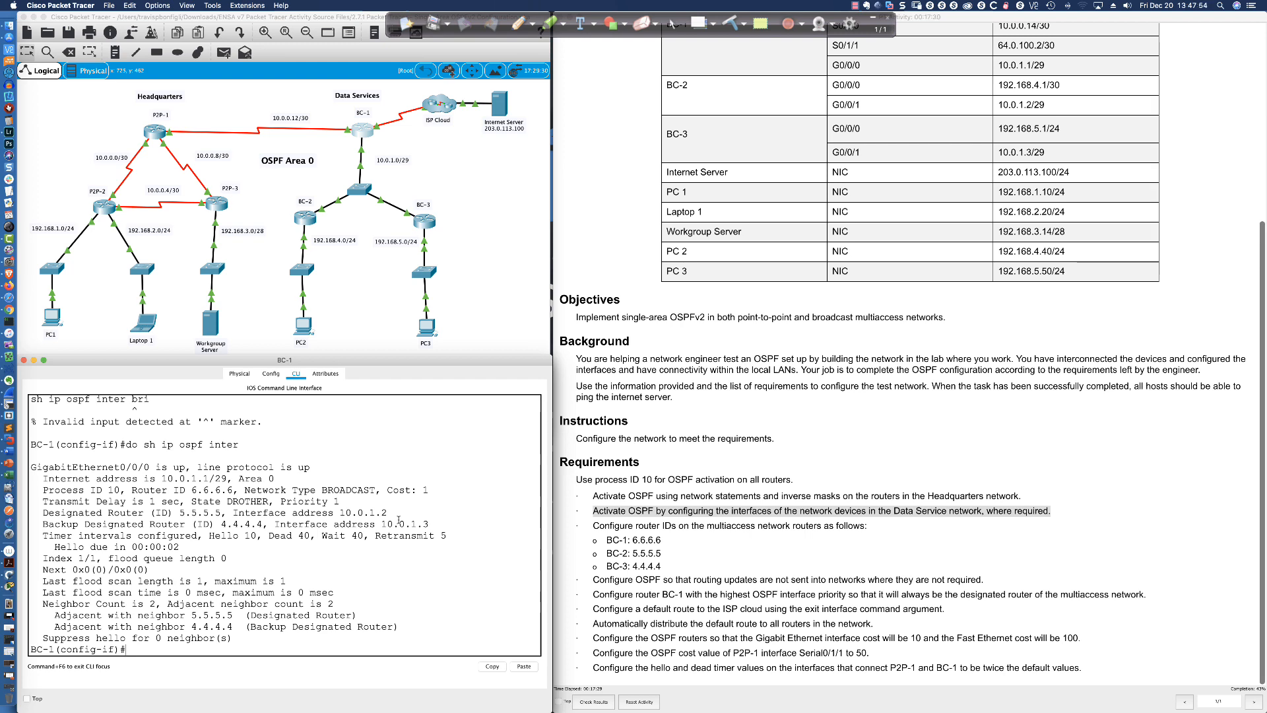
# List BC-1's interfaces and enable OSPF process 10 in area 0 on its interface S0/1/0
pyautogui.press('Return')
pyautogui.press('Return')
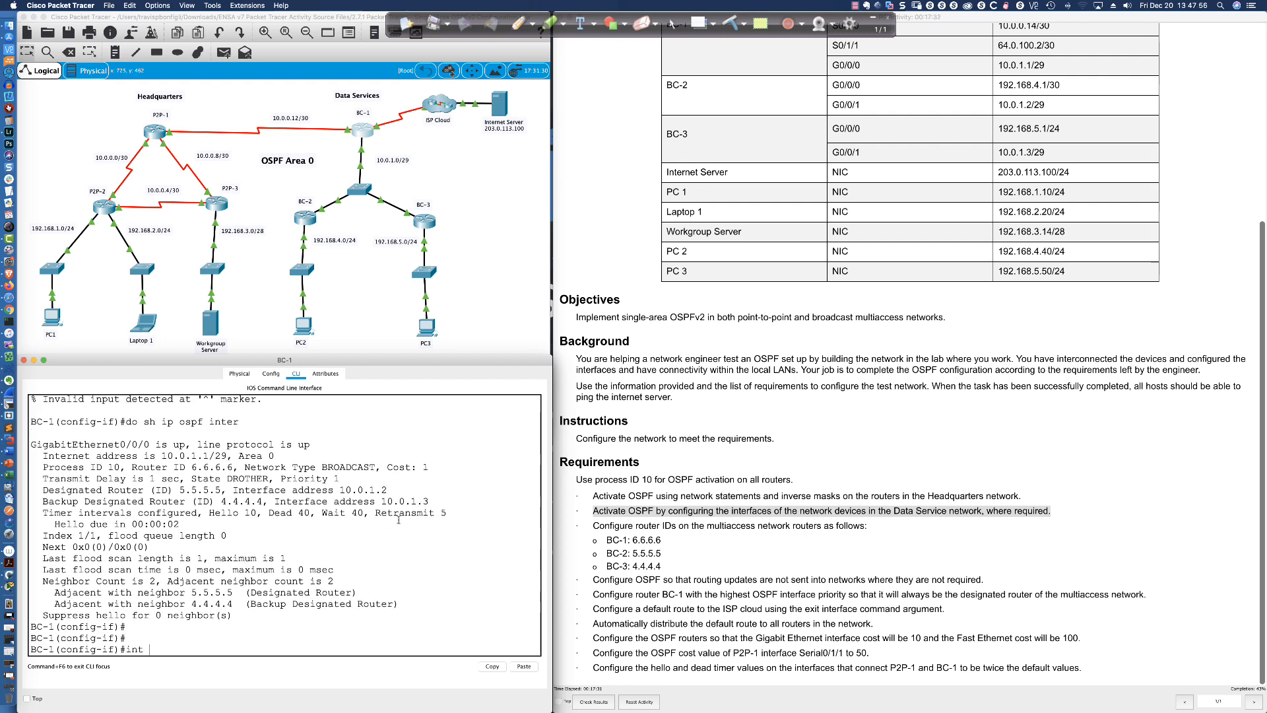
pyautogui.write('do sh ip int bri')
pyautogui.press('Return')
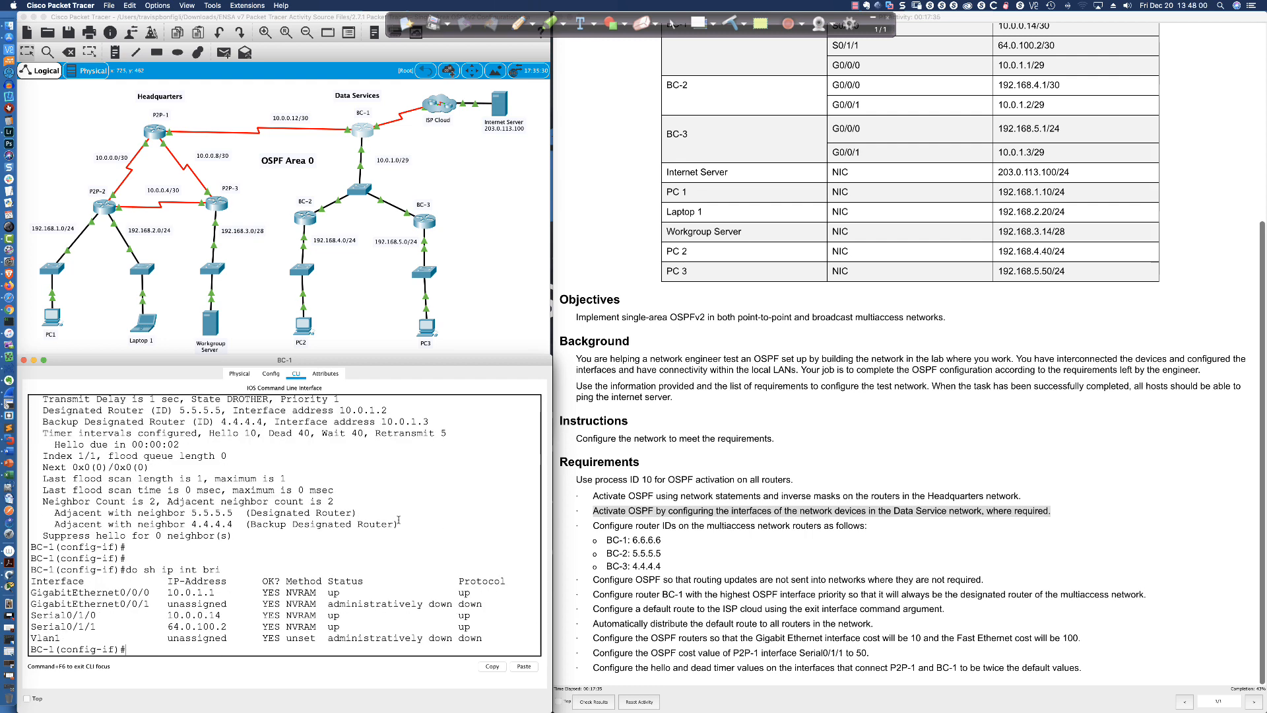
pyautogui.write('int s0/1/0')
pyautogui.press('Return')
pyautogui.write('ip ospf')
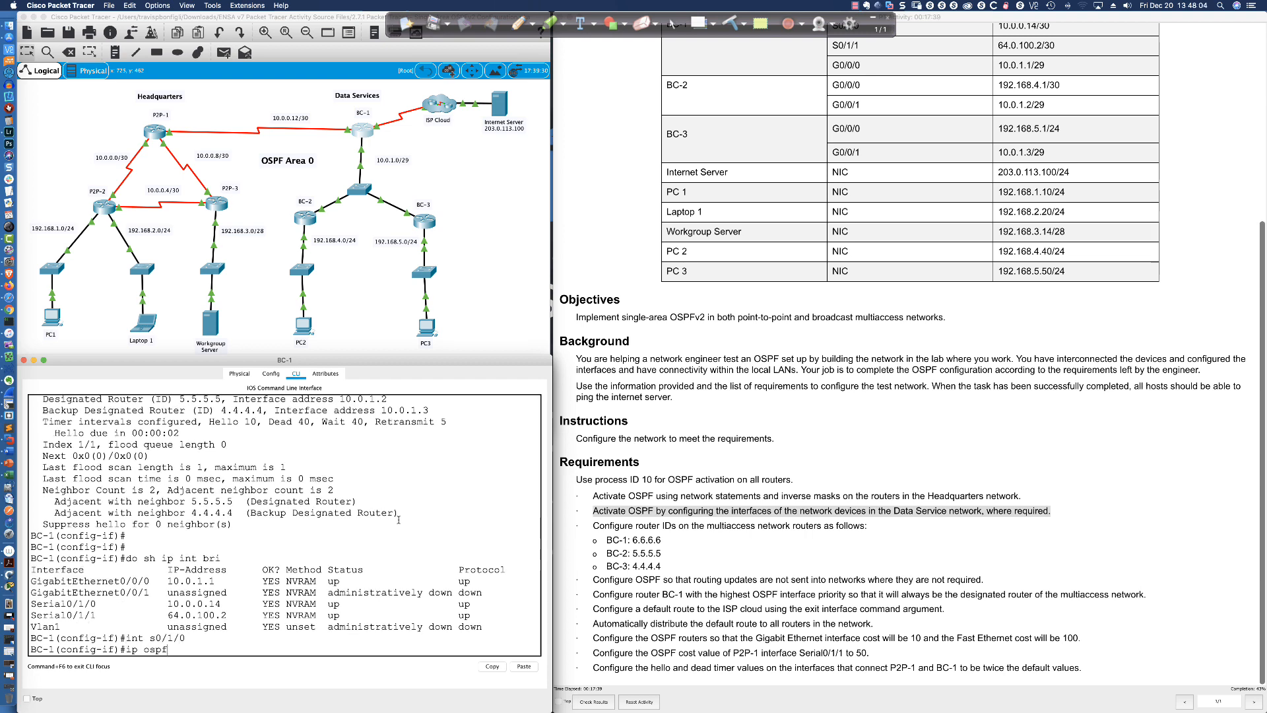
pyautogui.write(' 10 area')
pyautogui.write('0')
pyautogui.press('Return')
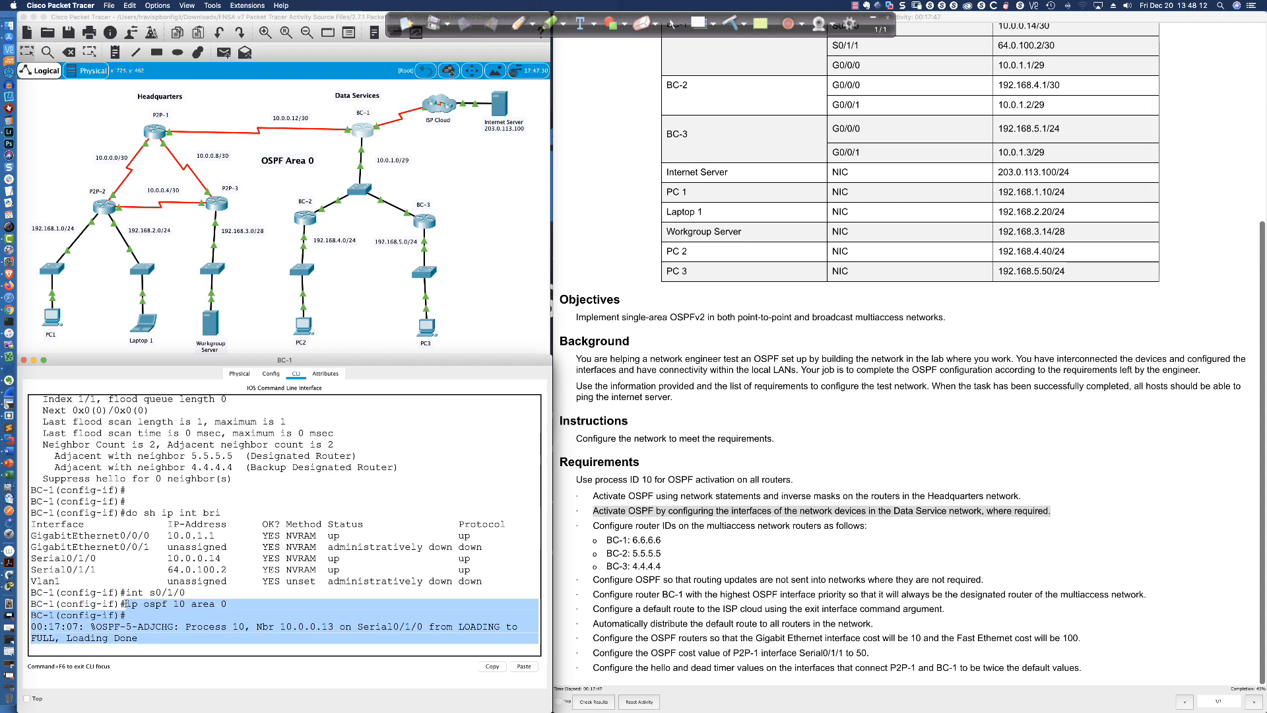
# Highlight BC-1's Serial0/1/1 entry and mark the ISP link, the Internet Server and the phrase "where required" with red pen strokes
pyautogui.moveTo(32, 569); pyautogui.dragTo(227, 569)
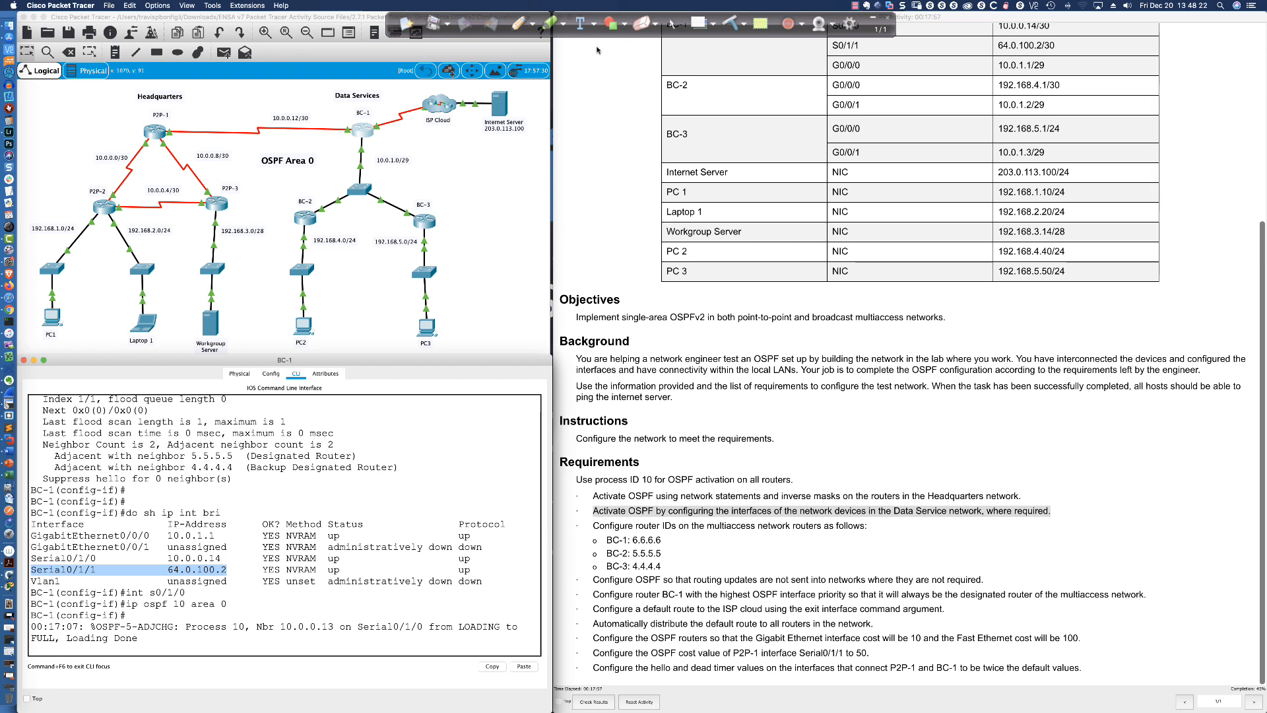
pyautogui.click(518, 24)
pyautogui.moveTo(420, 102)
pyautogui.mouseDown()
pyautogui.moveTo(374, 120)
pyautogui.moveTo(372, 137)
pyautogui.moveTo(421, 127)
pyautogui.moveTo(437, 100)
pyautogui.moveTo(418, 96)
pyautogui.moveTo(443, 128)
pyautogui.mouseUp()
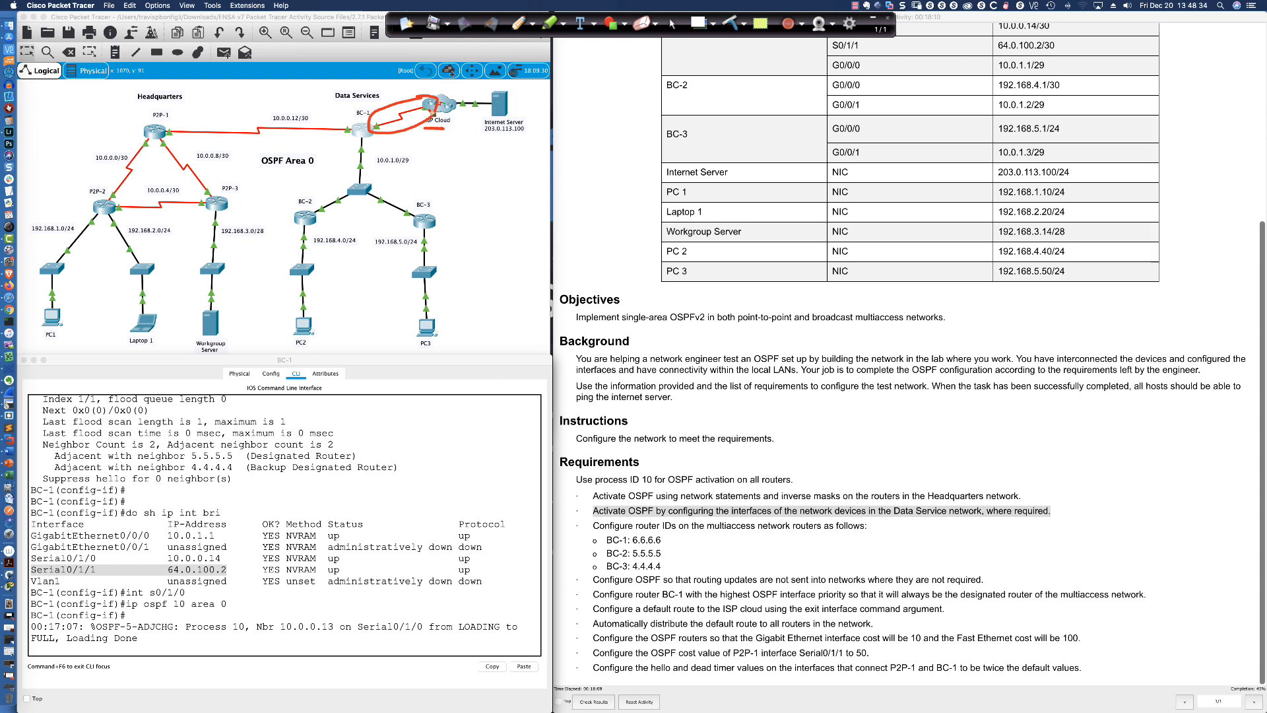
pyautogui.moveTo(501, 90)
pyautogui.mouseDown()
pyautogui.moveTo(486, 108)
pyautogui.moveTo(501, 146)
pyautogui.moveTo(538, 112)
pyautogui.moveTo(488, 92)
pyautogui.mouseUp()
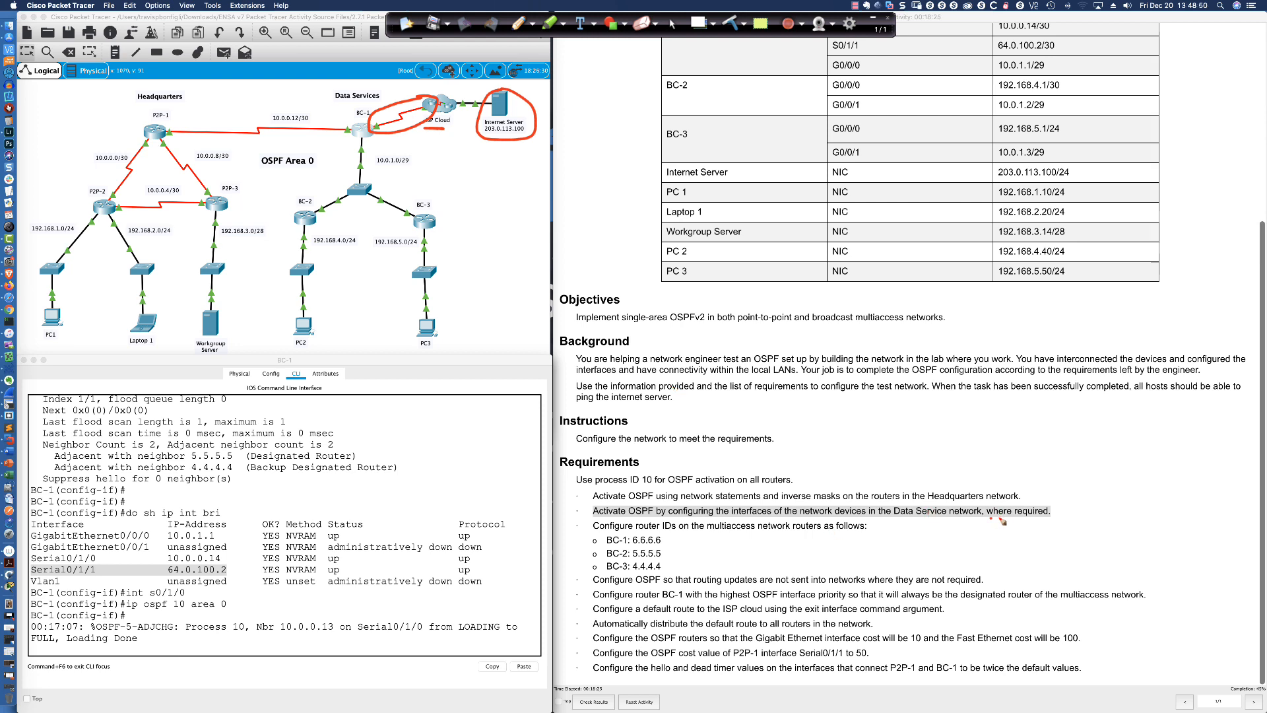
pyautogui.moveTo(989, 519); pyautogui.dragTo(1058, 522)
pyautogui.moveTo(1047, 484); pyautogui.dragTo(1031, 498)
# Draw a dividing line between the Headquarters and Data Services networks and an arrow at P2P-1, and clear all annotations
pyautogui.moveTo(247, 100); pyautogui.dragTo(264, 303)
pyautogui.moveTo(226, 149)
pyautogui.mouseDown()
pyautogui.moveTo(140, 148)
pyautogui.moveTo(158, 160)
pyautogui.mouseUp()
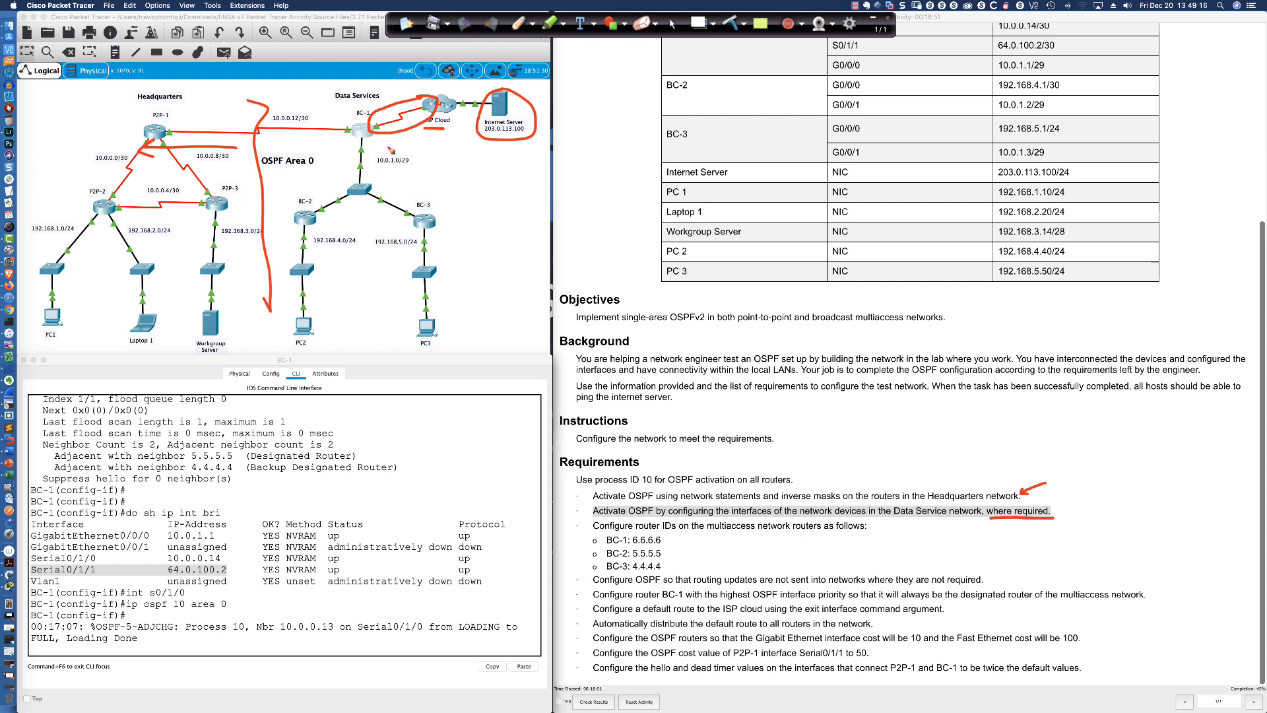
pyautogui.press('super+z')
pyautogui.press('super+z')
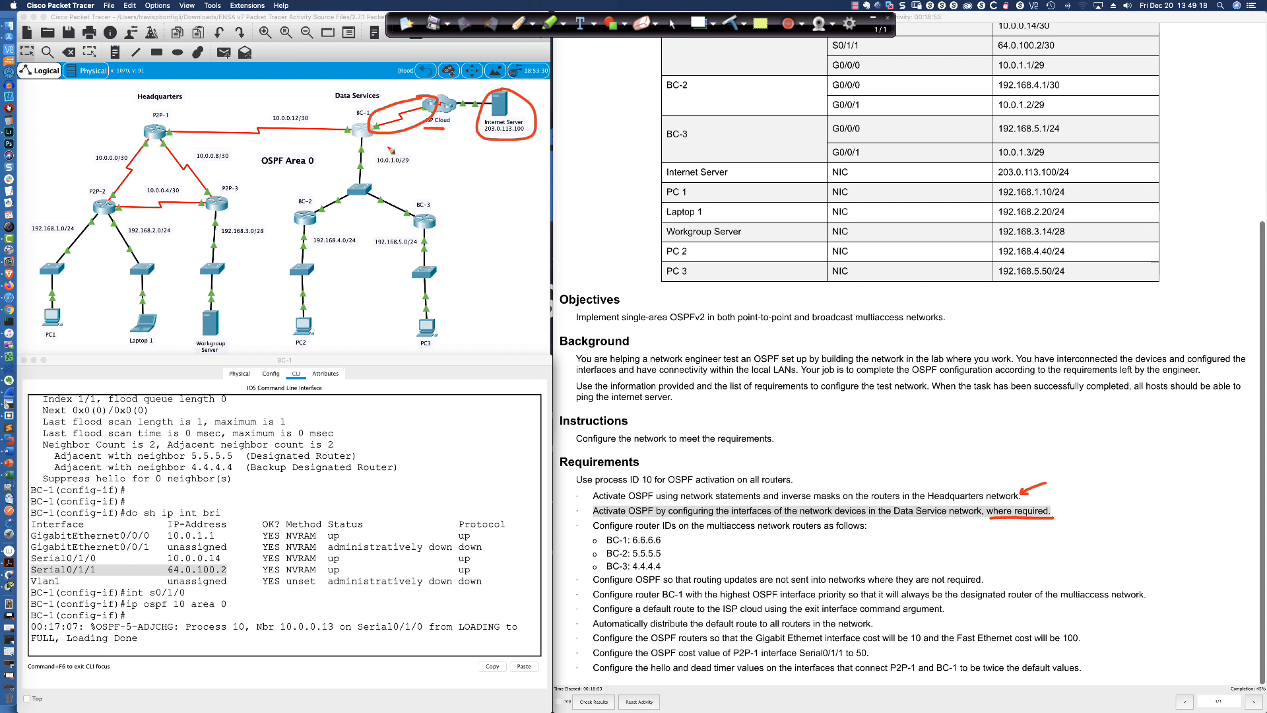
pyautogui.press('super+z')
pyautogui.click(733, 22)
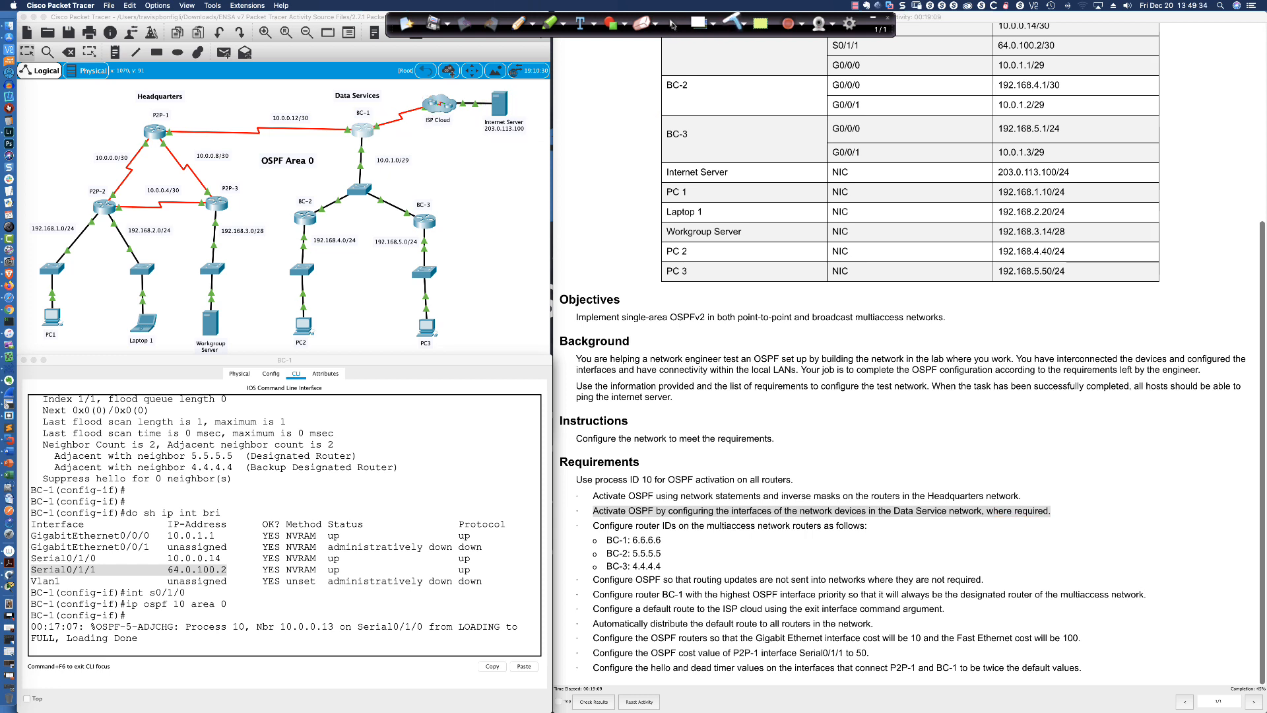
pyautogui.click(672, 24)
# Review the router ID requirement and the one on keeping routing updates out of networks that do not need them, highlighting each
pyautogui.hscroll(1, 373, 130)
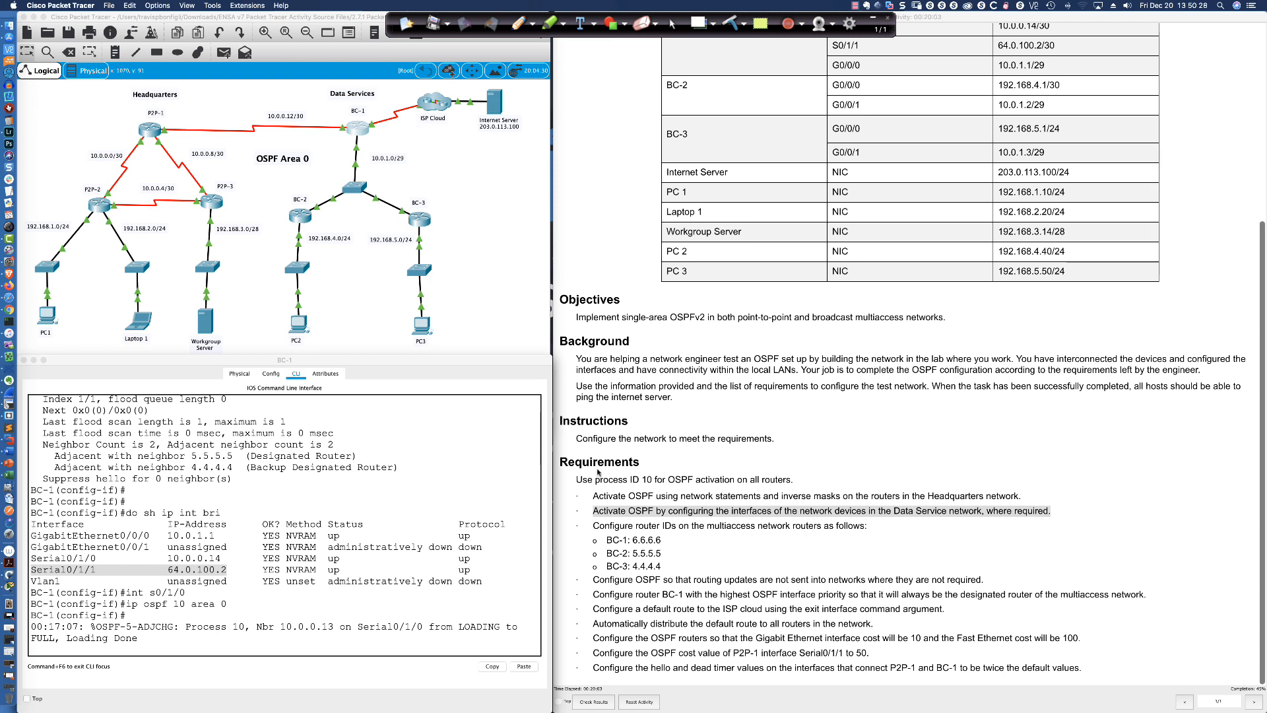
pyautogui.click(589, 526)
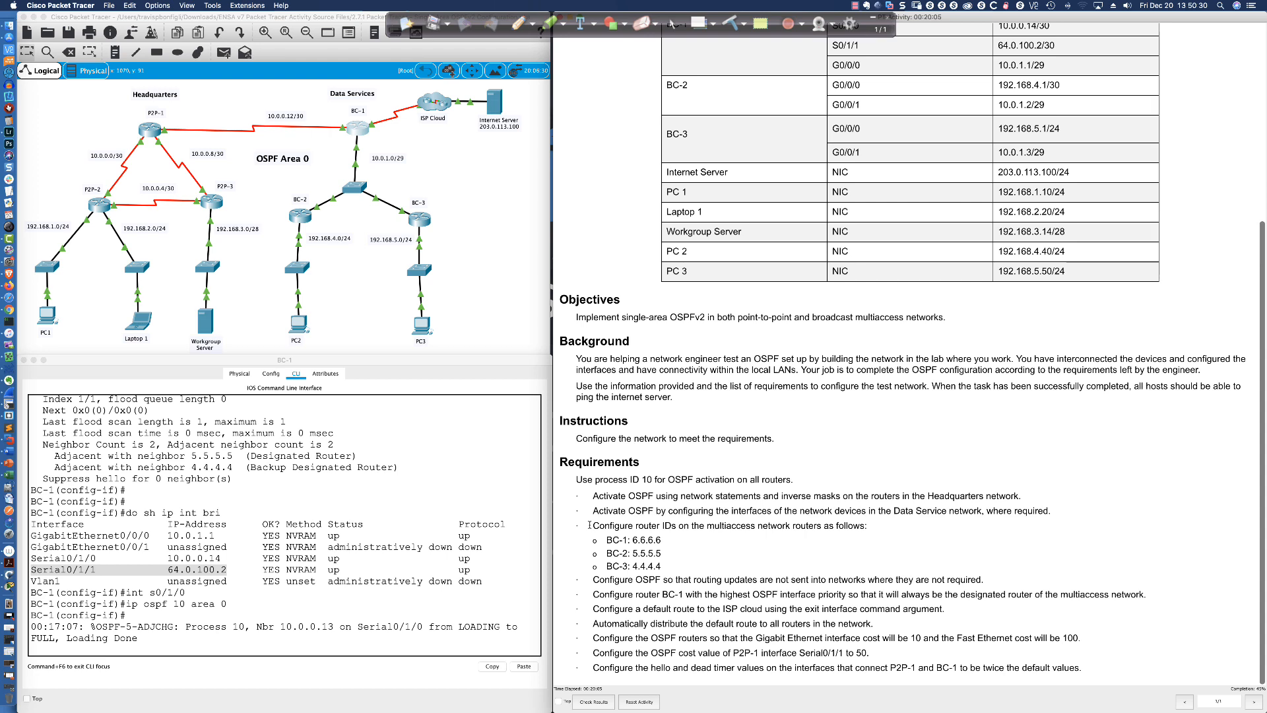
pyautogui.moveTo(577, 525); pyautogui.dragTo(868, 528)
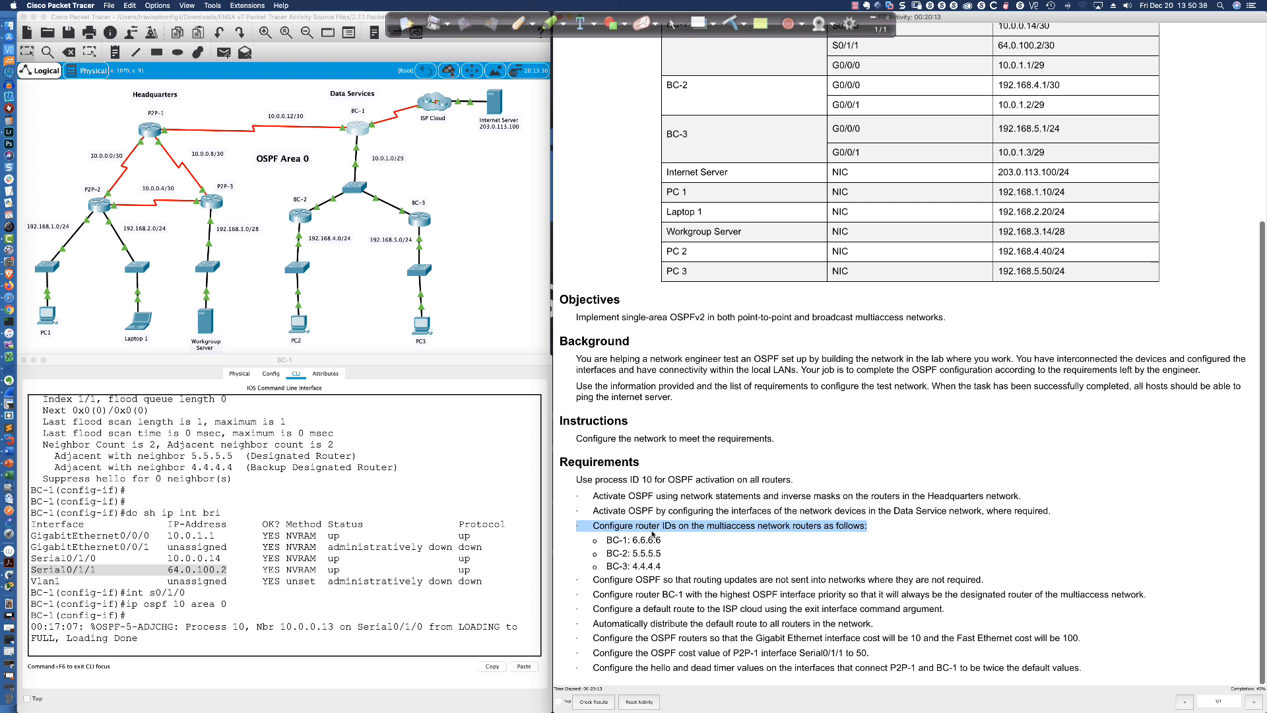
pyautogui.click(608, 580)
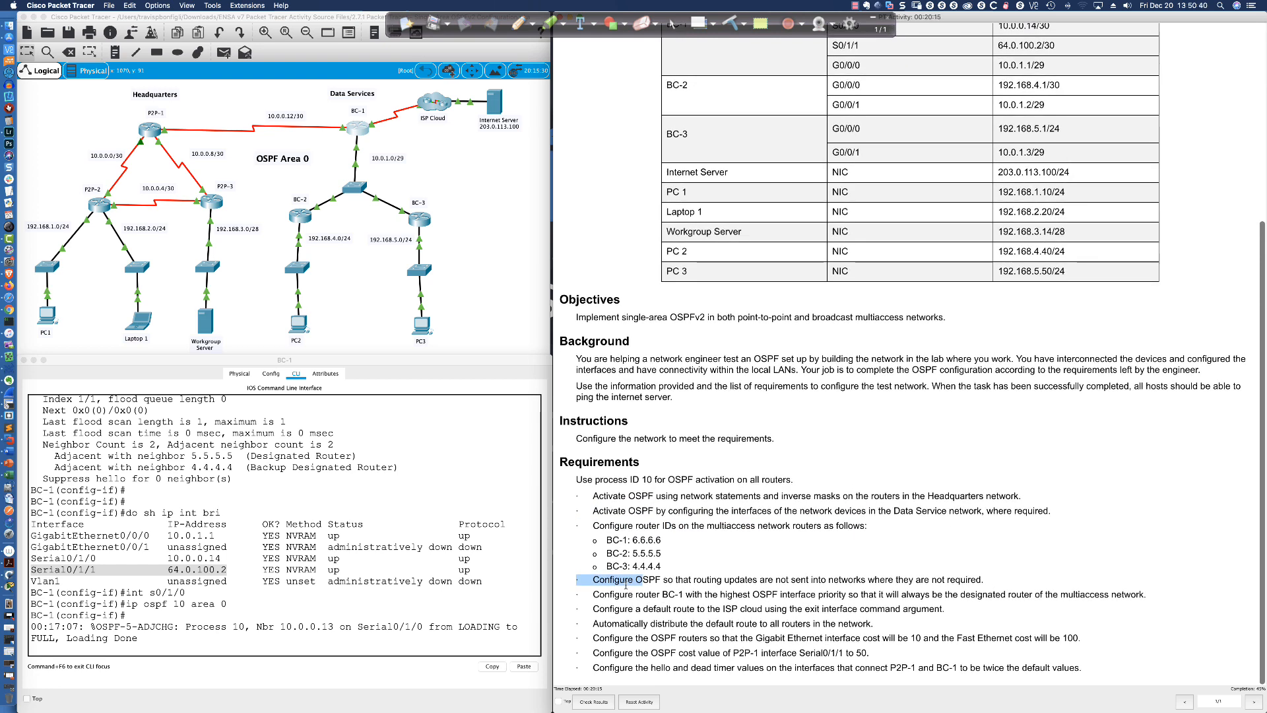
pyautogui.moveTo(593, 580); pyautogui.dragTo(988, 592)
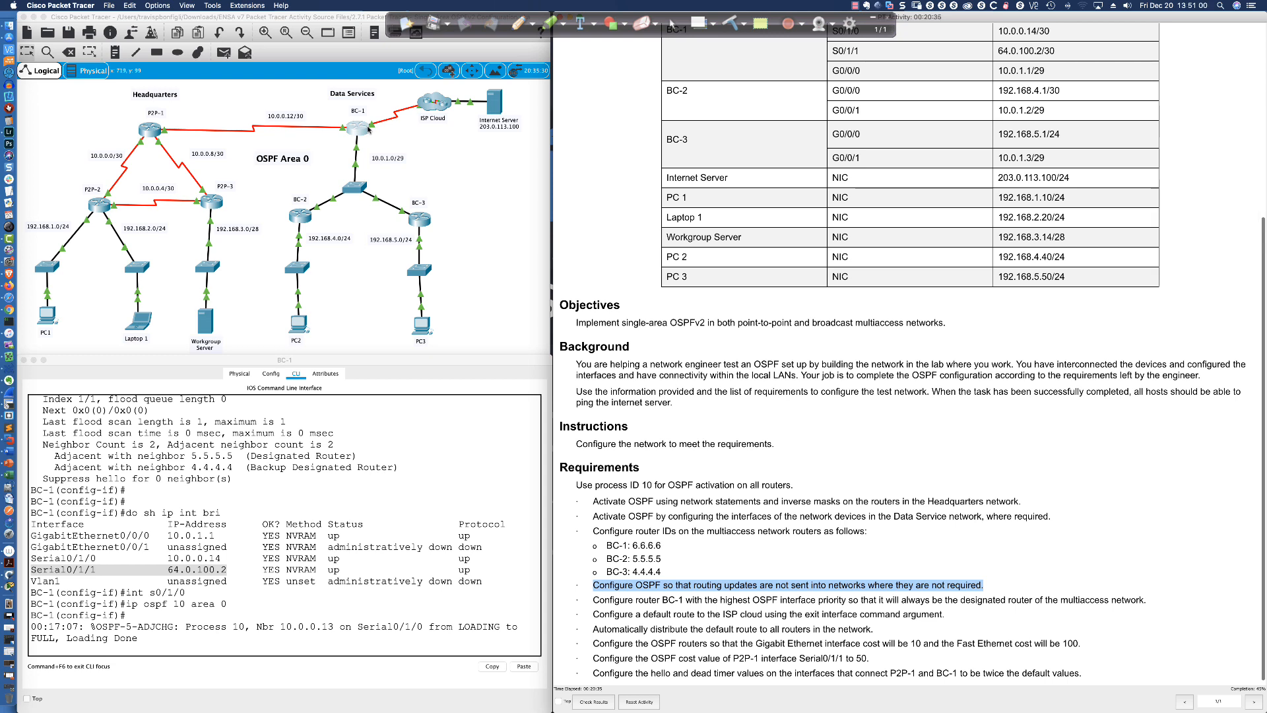
# On P2P-2's command line, list the router's interfaces with their IP addresses and status in brief form
pyautogui.click(98, 206)
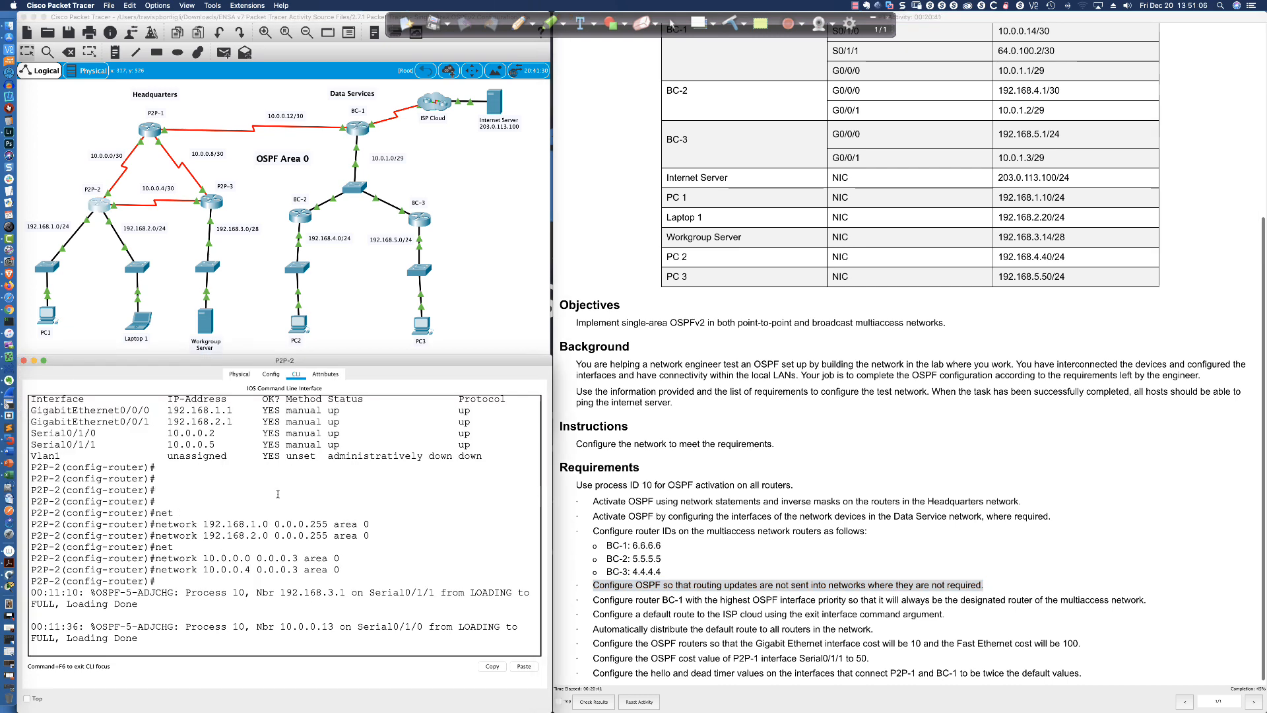
pyautogui.press('Return')
pyautogui.press('Return')
pyautogui.press('Return')
pyautogui.press('Return')
pyautogui.press('Return')
pyautogui.press('Return')
pyautogui.press('Return')
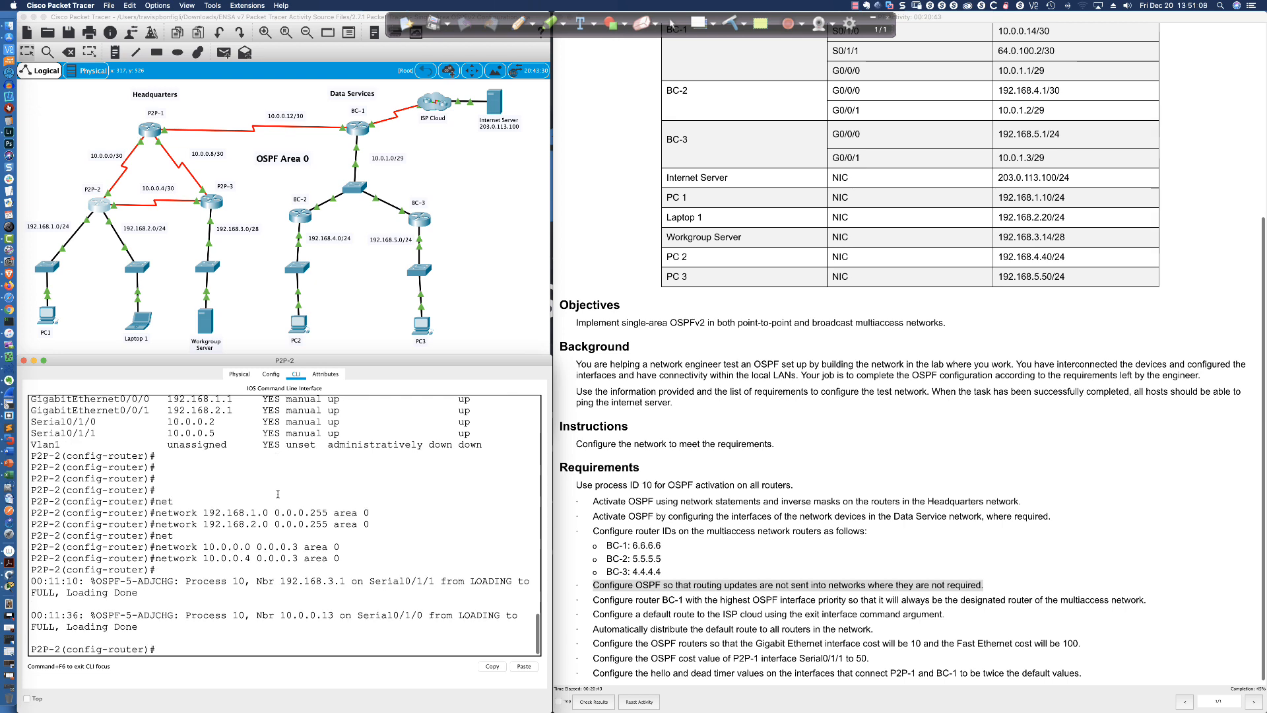
pyautogui.write('do sh run')
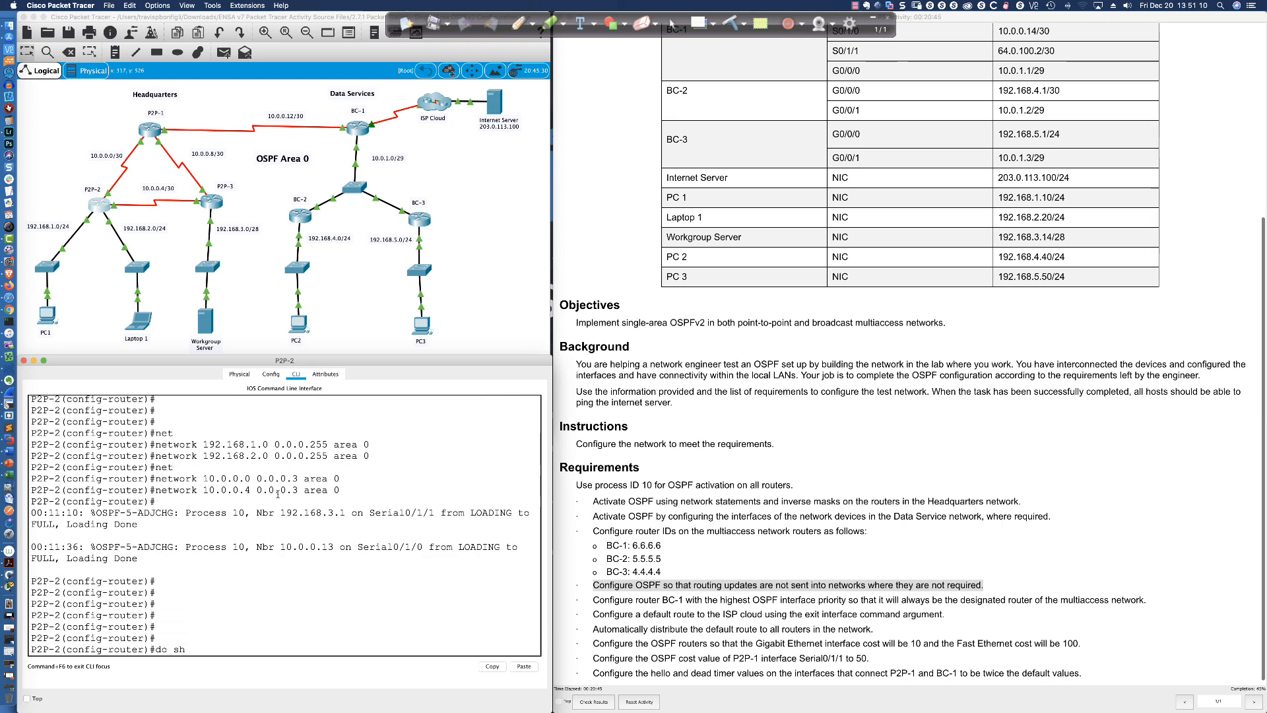
pyautogui.press('BackSpace')
pyautogui.press('BackSpace')
pyautogui.press('BackSpace')
pyautogui.press('BackSpace')
pyautogui.write('ip int bri')
pyautogui.press('Return')
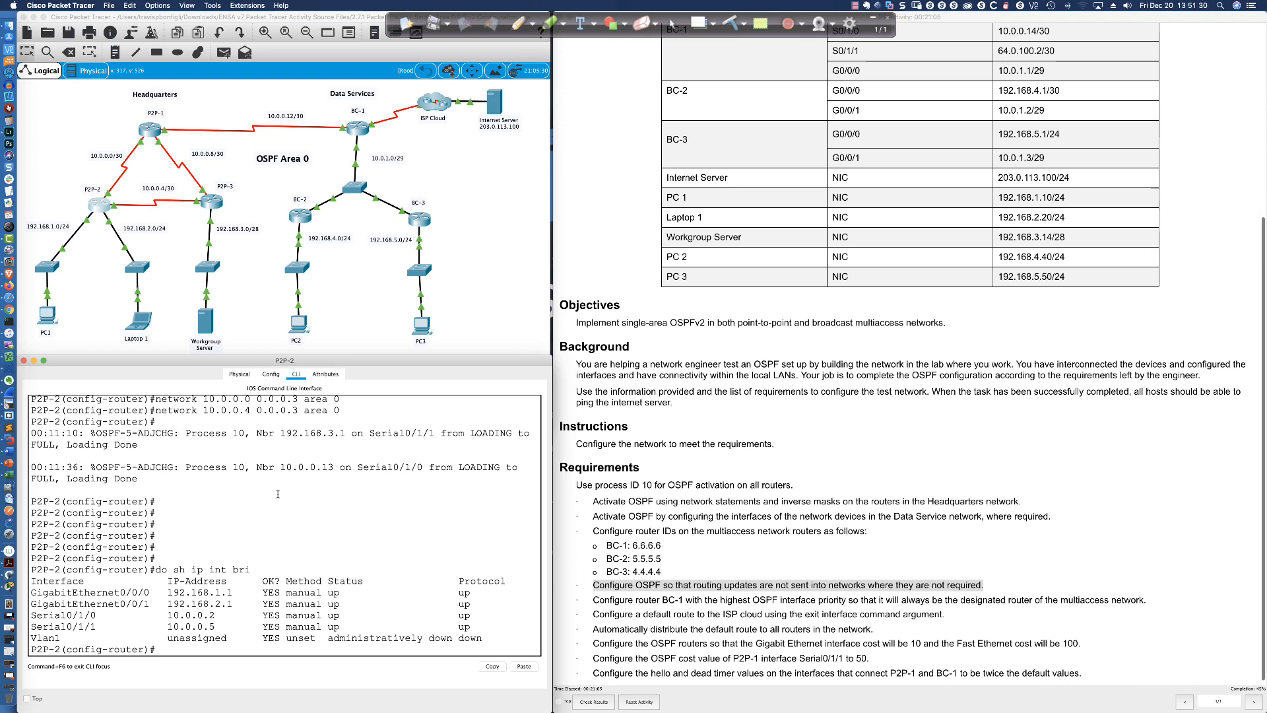
# Draw red pen arrows from P2P-2, P2P-3, BC-2 and BC-3 towards their attached LAN switches
pyautogui.click(518, 24)
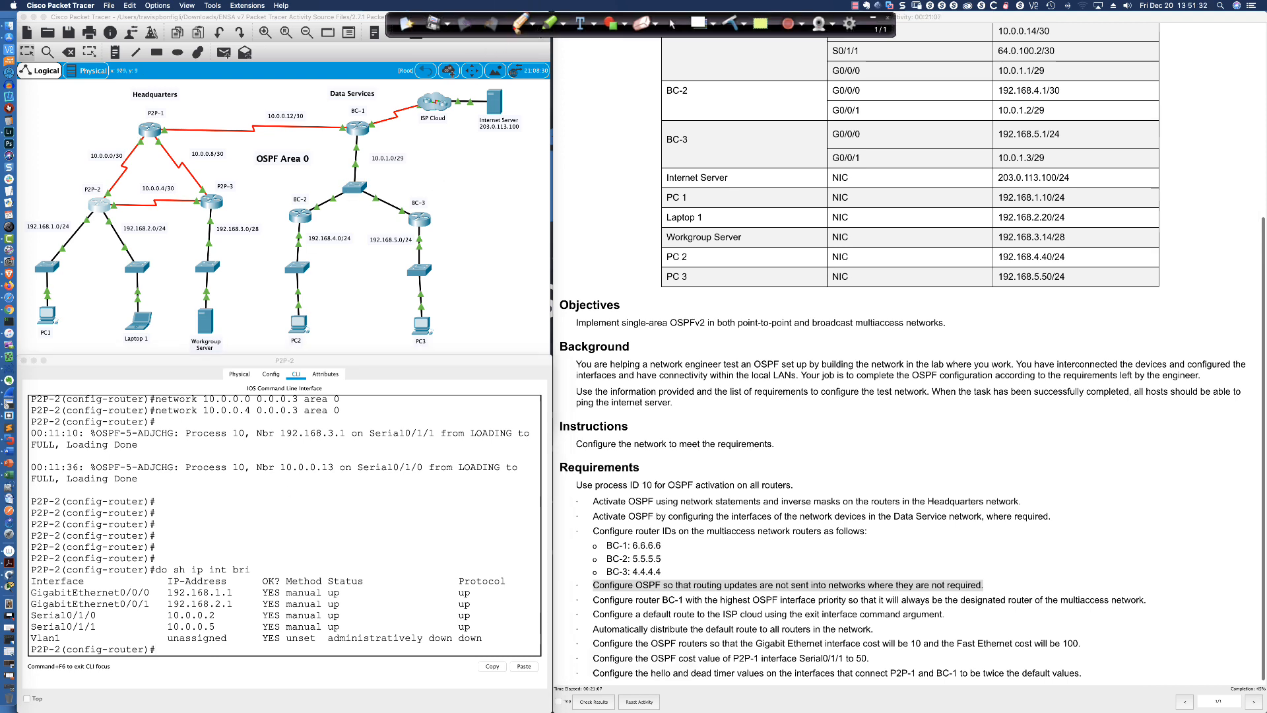
pyautogui.moveTo(99, 210); pyautogui.dragTo(54, 243)
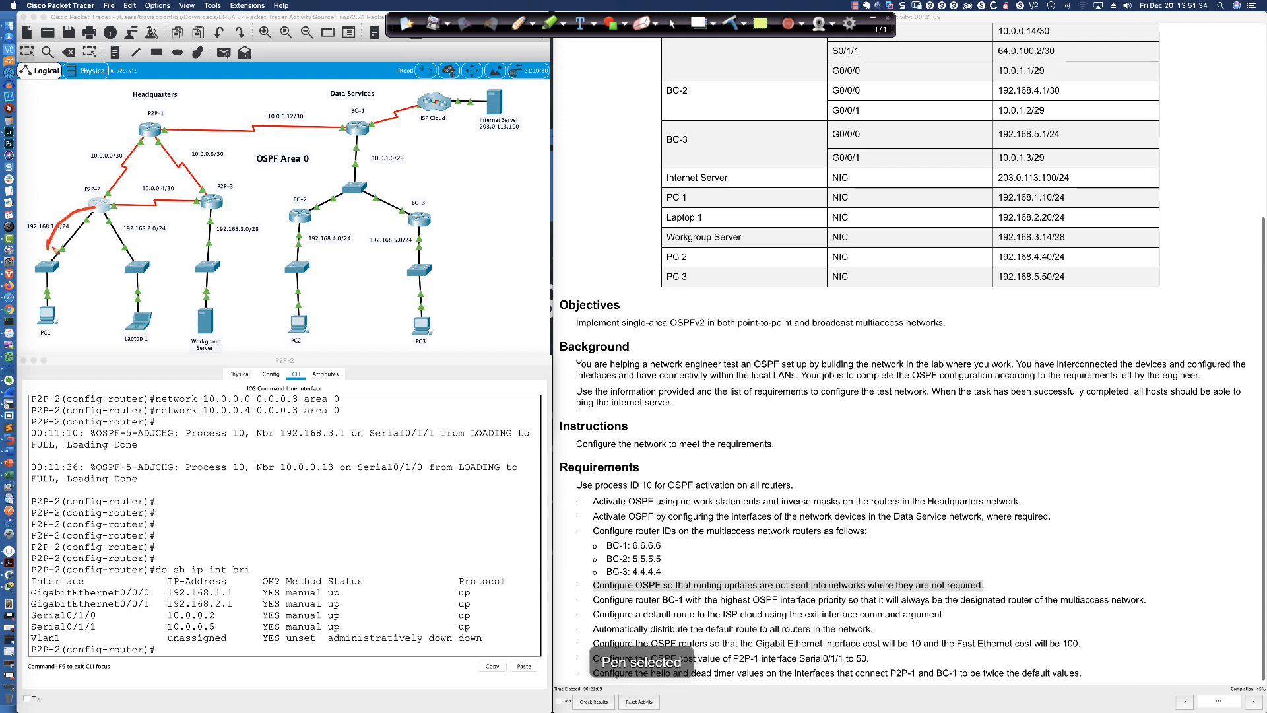
pyautogui.moveTo(105, 210); pyautogui.dragTo(162, 258)
pyautogui.moveTo(216, 206); pyautogui.dragTo(232, 248)
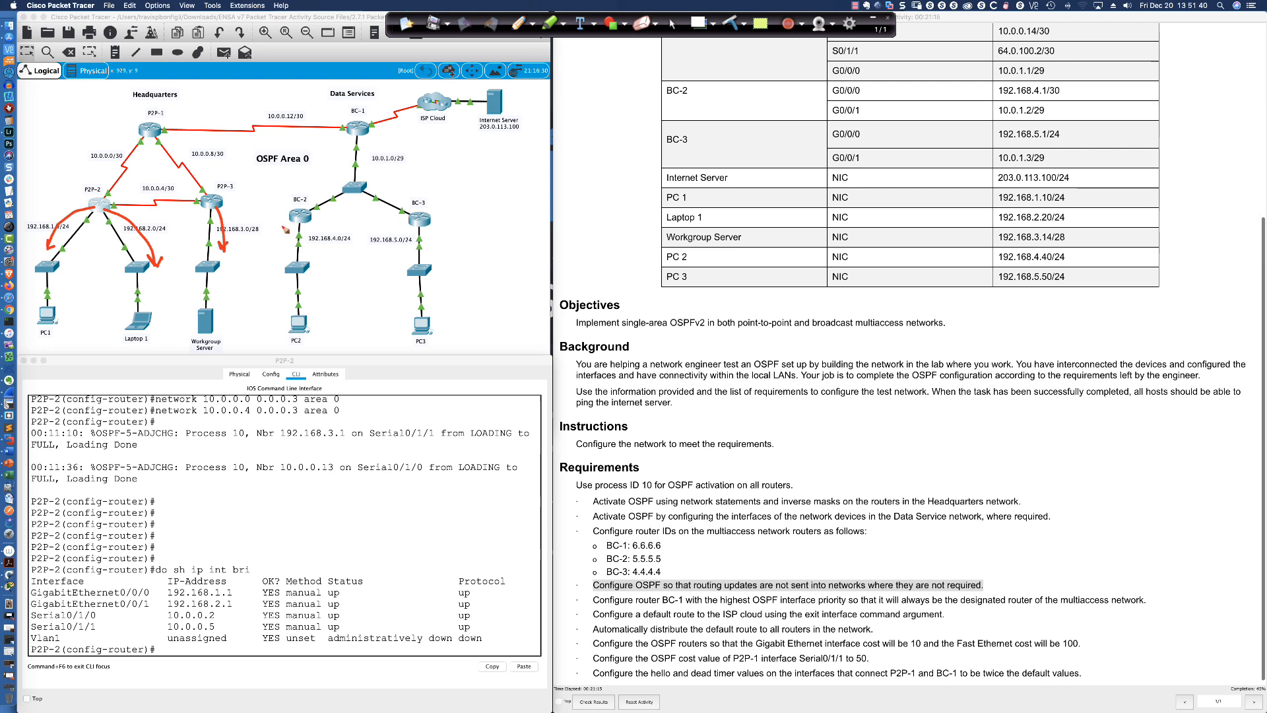
pyautogui.moveTo(302, 222); pyautogui.dragTo(307, 243)
pyautogui.moveTo(421, 223)
pyautogui.mouseDown()
pyautogui.moveTo(426, 262)
pyautogui.moveTo(430, 249)
pyautogui.mouseUp()
# Circle the LAN switches and end devices, mark PC1 with a red arrow, and clear all annotations
pyautogui.moveTo(236, 258)
pyautogui.mouseDown()
pyautogui.moveTo(59, 268)
pyautogui.moveTo(231, 347)
pyautogui.moveTo(485, 319)
pyautogui.moveTo(239, 256)
pyautogui.mouseUp()
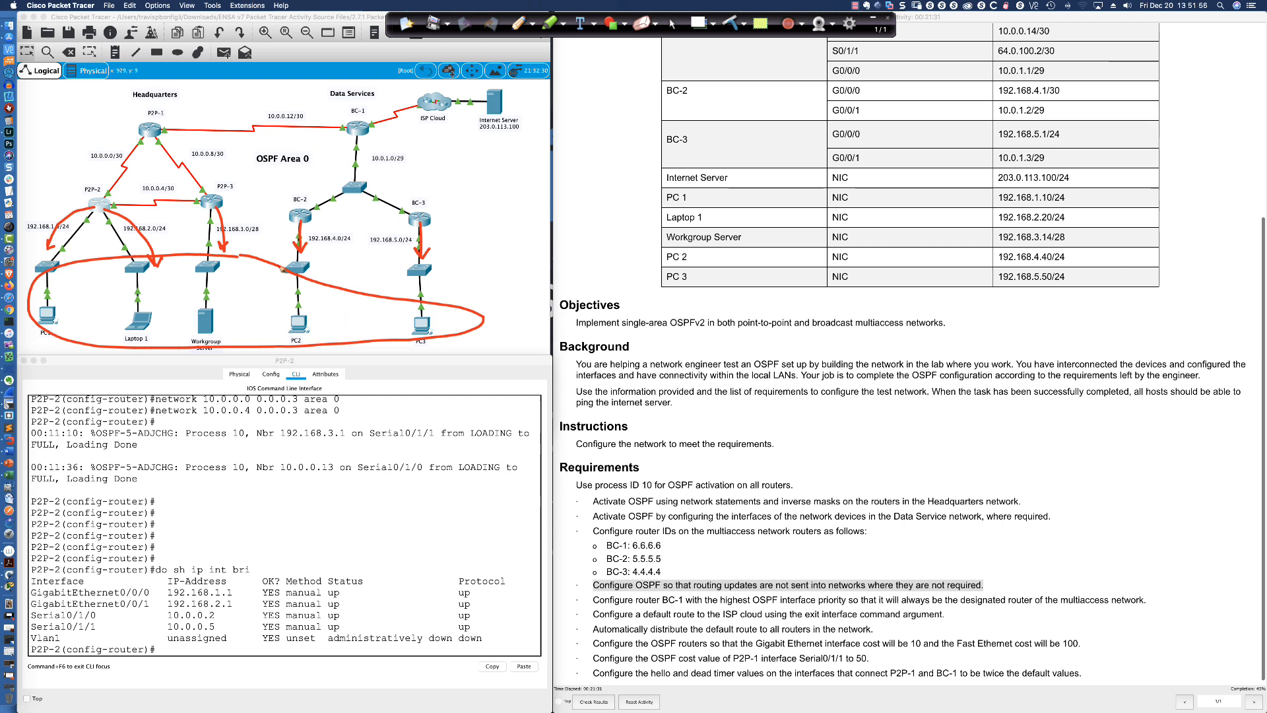
pyautogui.moveTo(281, 267)
pyautogui.mouseDown()
pyautogui.moveTo(421, 256)
pyautogui.moveTo(490, 340)
pyautogui.moveTo(437, 347)
pyautogui.mouseUp()
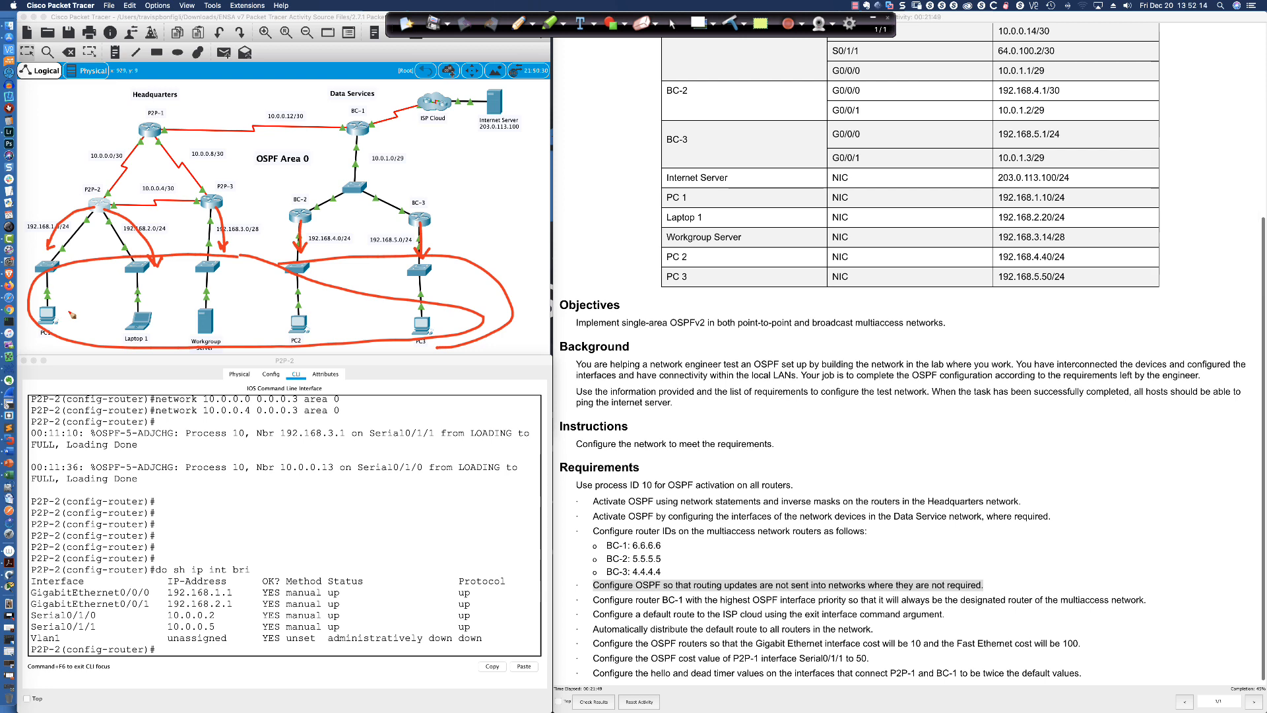
pyautogui.moveTo(71, 295); pyautogui.dragTo(53, 307)
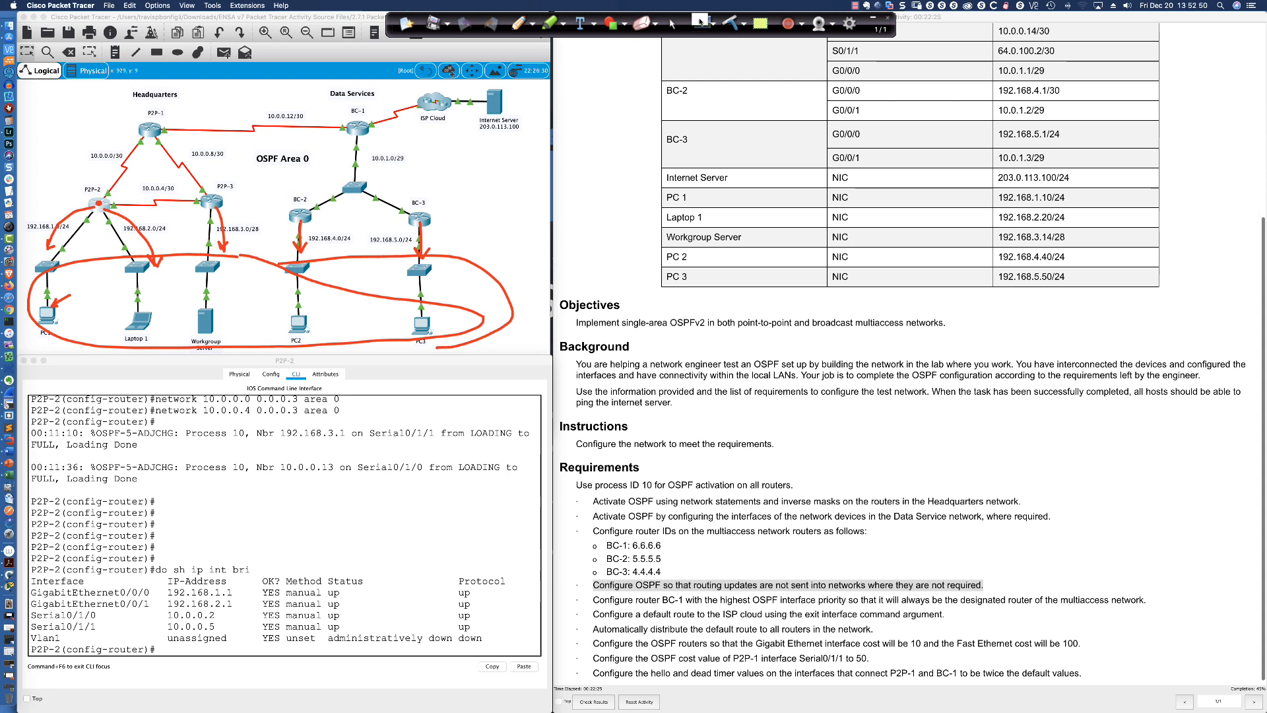
pyautogui.click(673, 24)
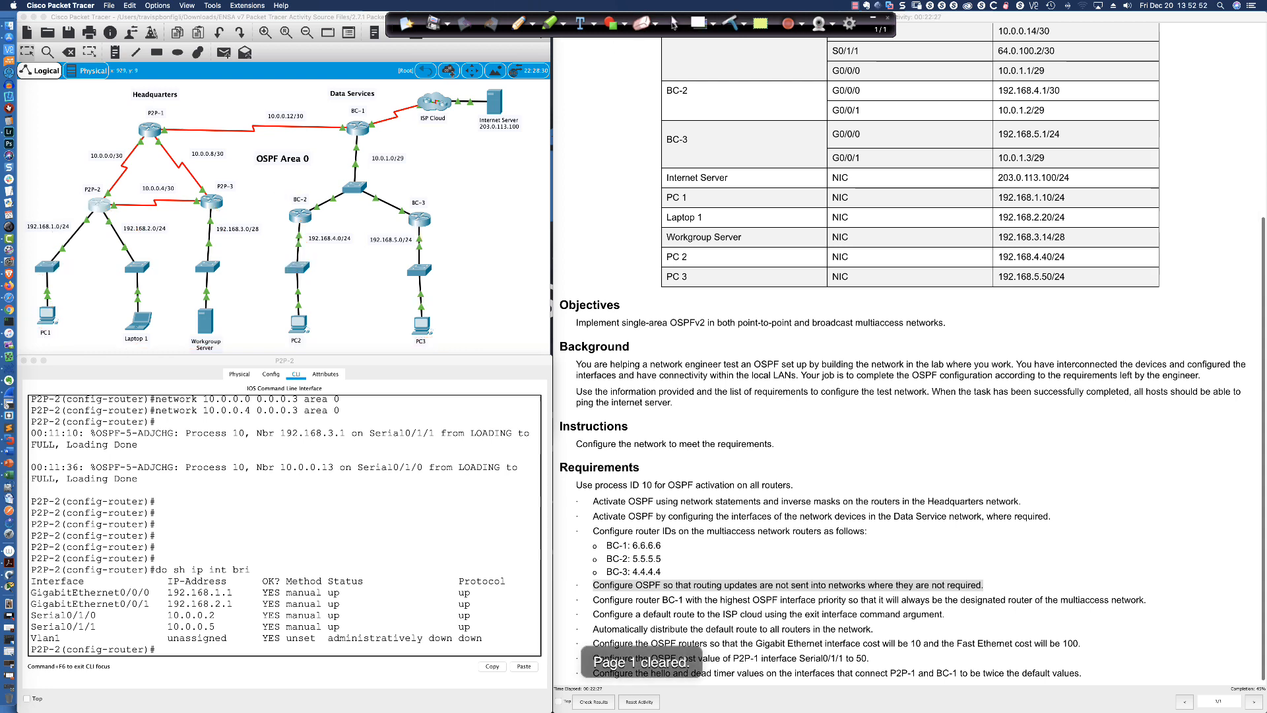
pyautogui.click(734, 24)
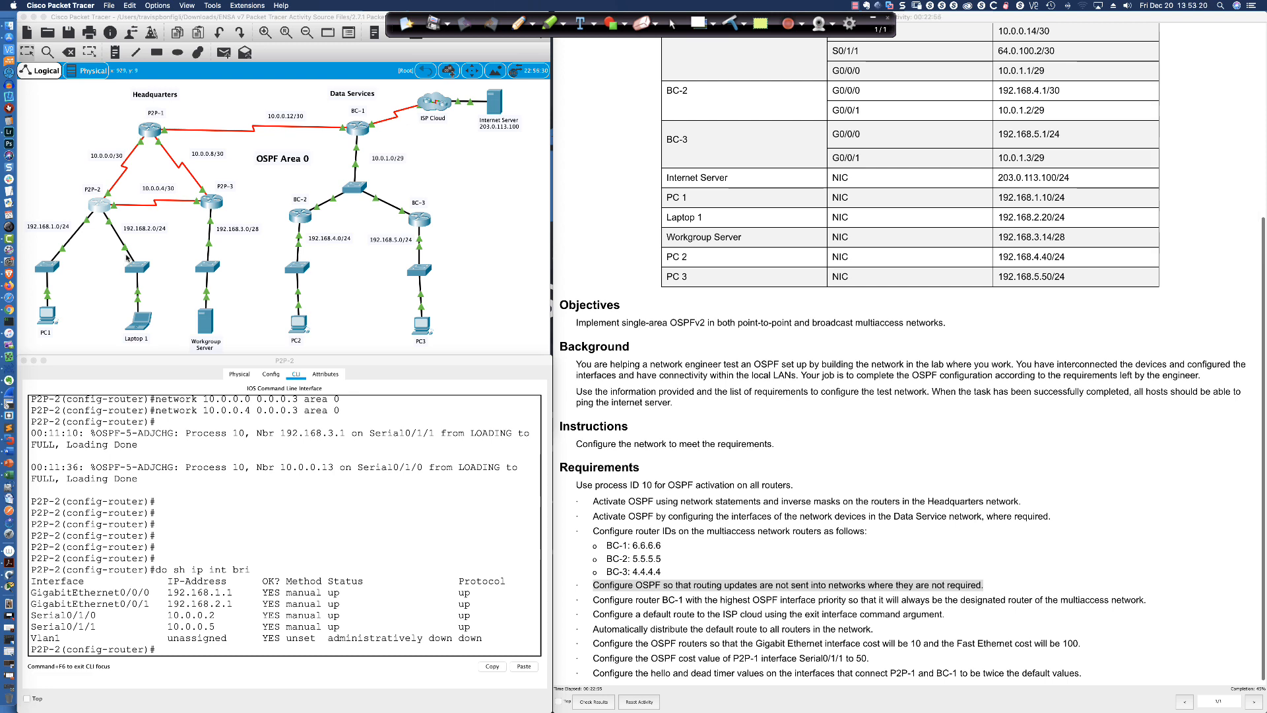
# Make interface gi0/0/0 on P2P-2 passive under OSPF process 10
pyautogui.scroll(-2, 177, 115)
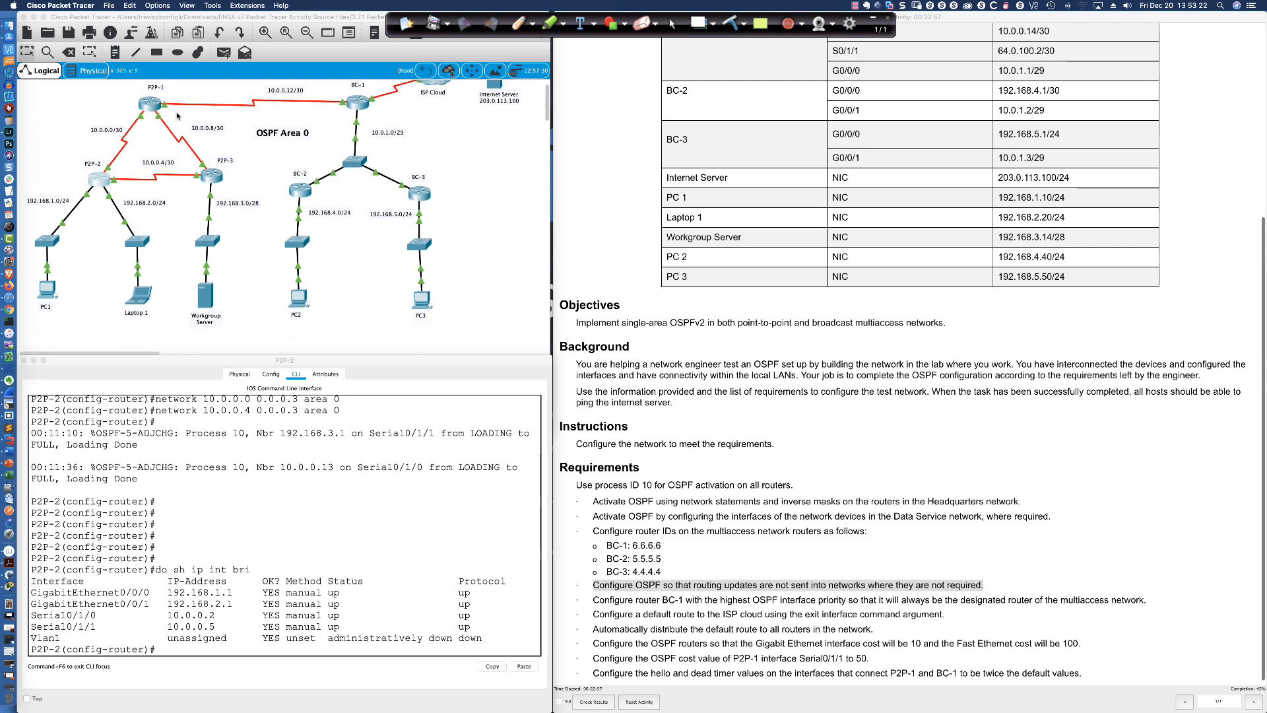
pyautogui.scroll(2, 177, 116)
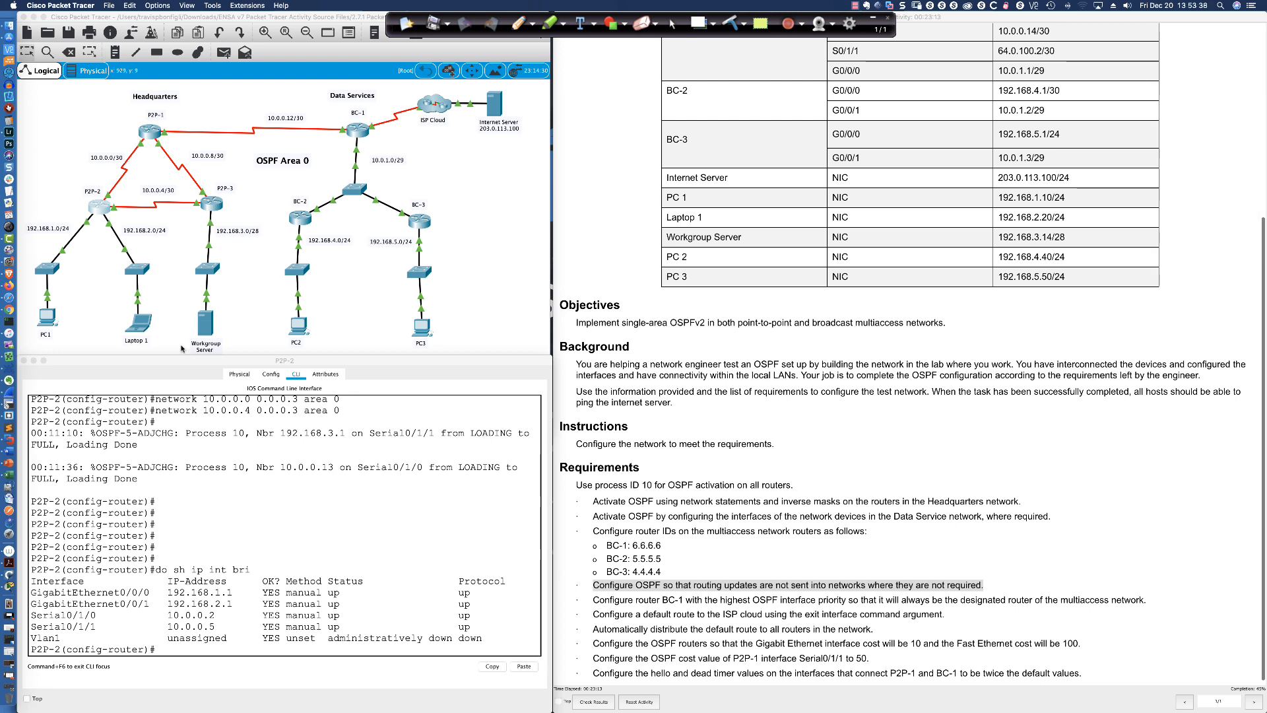
pyautogui.click(300, 553)
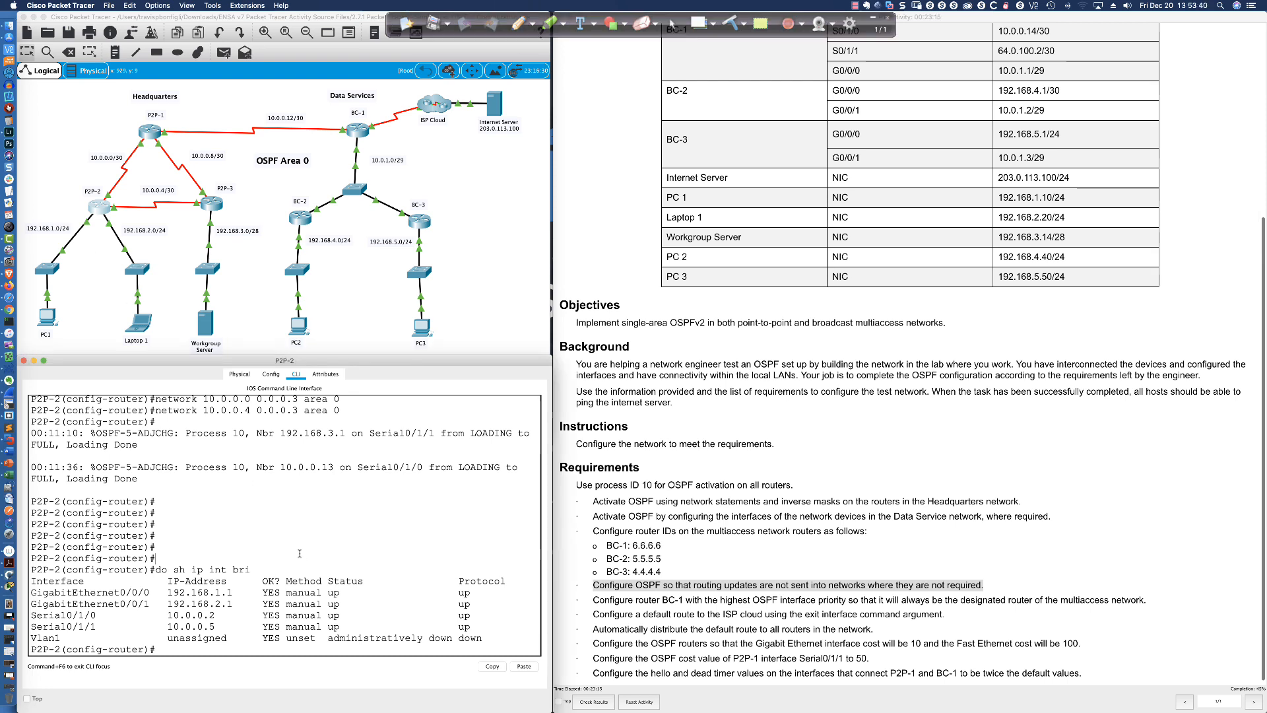
pyautogui.press('Return')
pyautogui.press('Return')
pyautogui.press('Return')
pyautogui.press('Return')
pyautogui.press('Return')
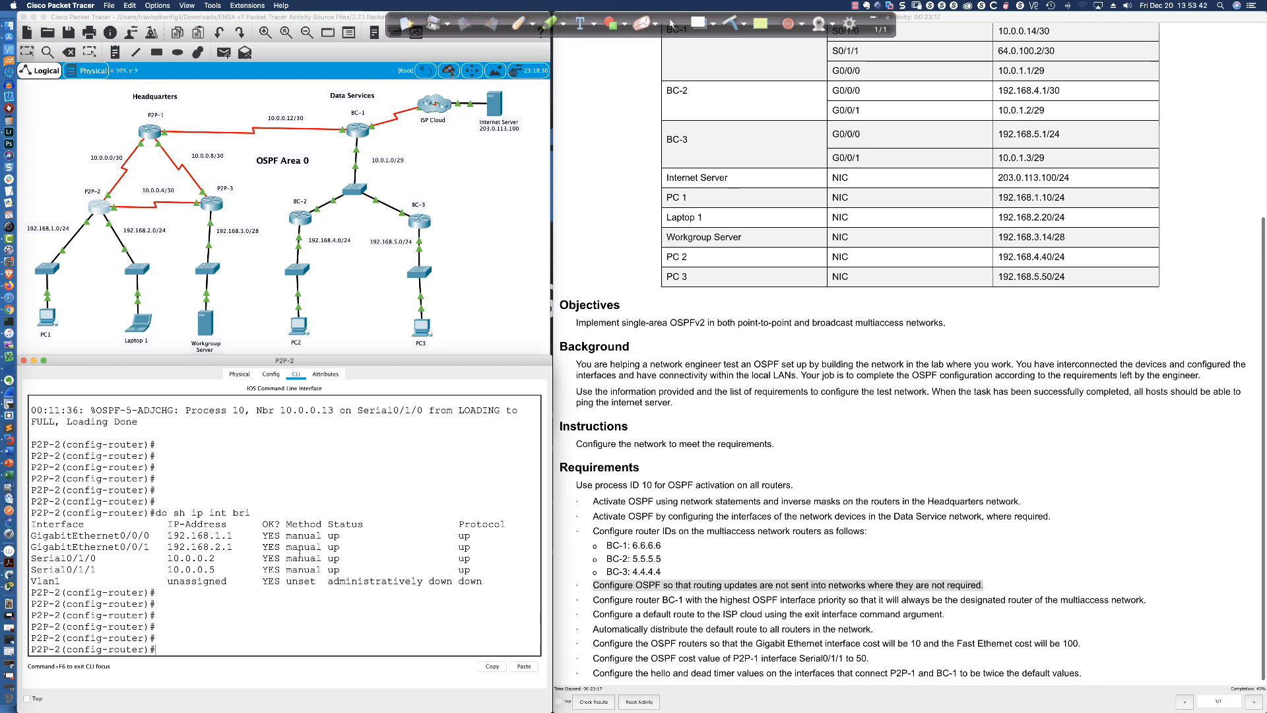
pyautogui.write('int gi0/0/0')
pyautogui.press('Return')
pyautogui.write('r')
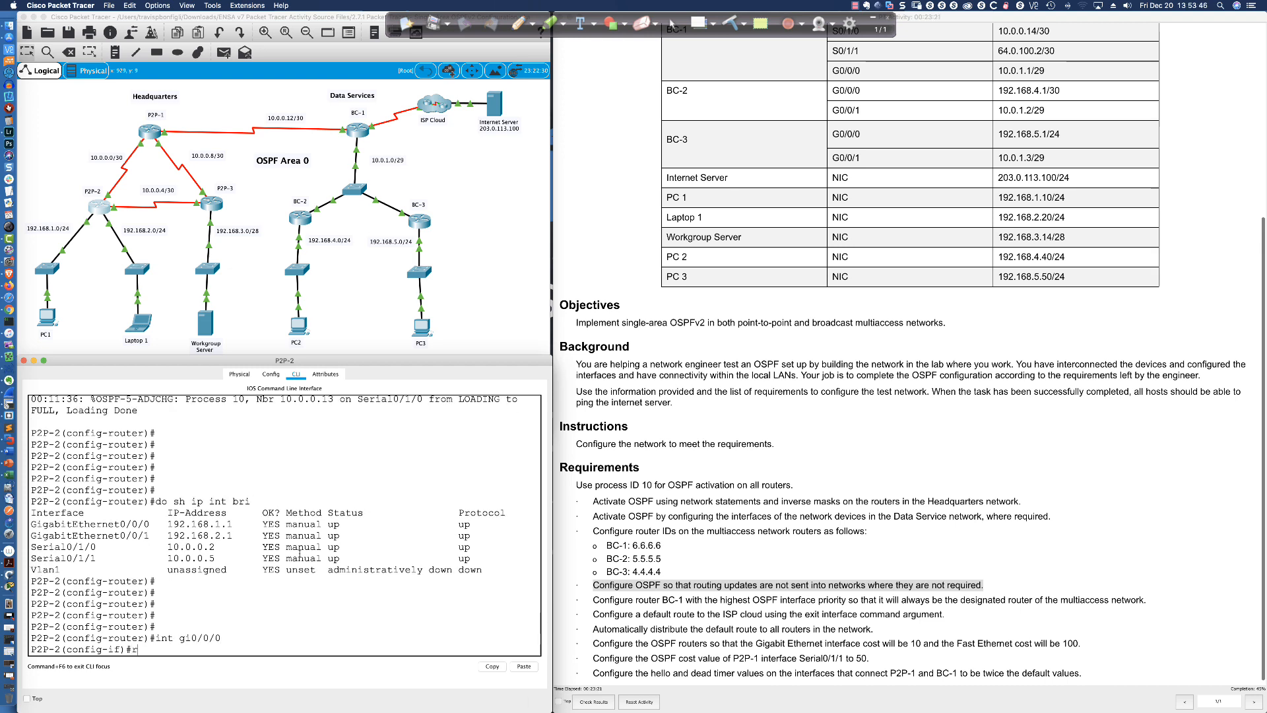
pyautogui.write('outer ospf 10')
pyautogui.press('Return')
pyautogui.write('pa')
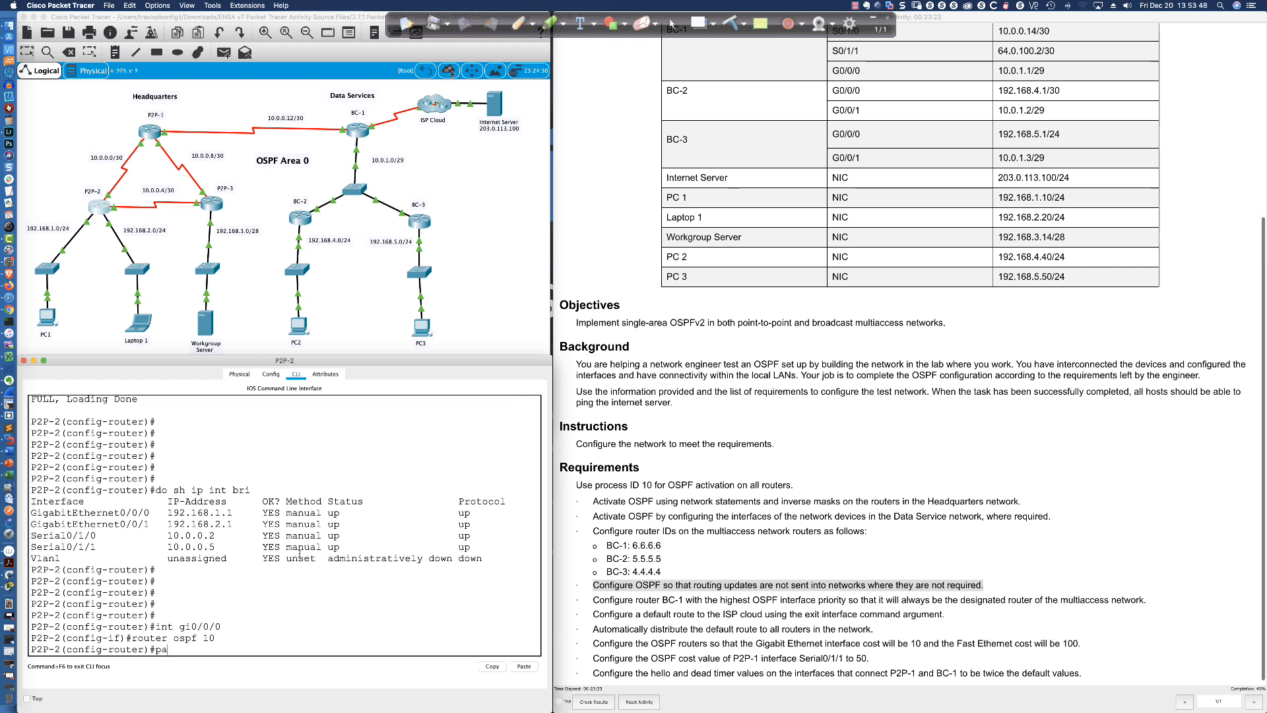
pyautogui.write('s')
pyautogui.press('Tab')
pyautogui.write('gi0/0')
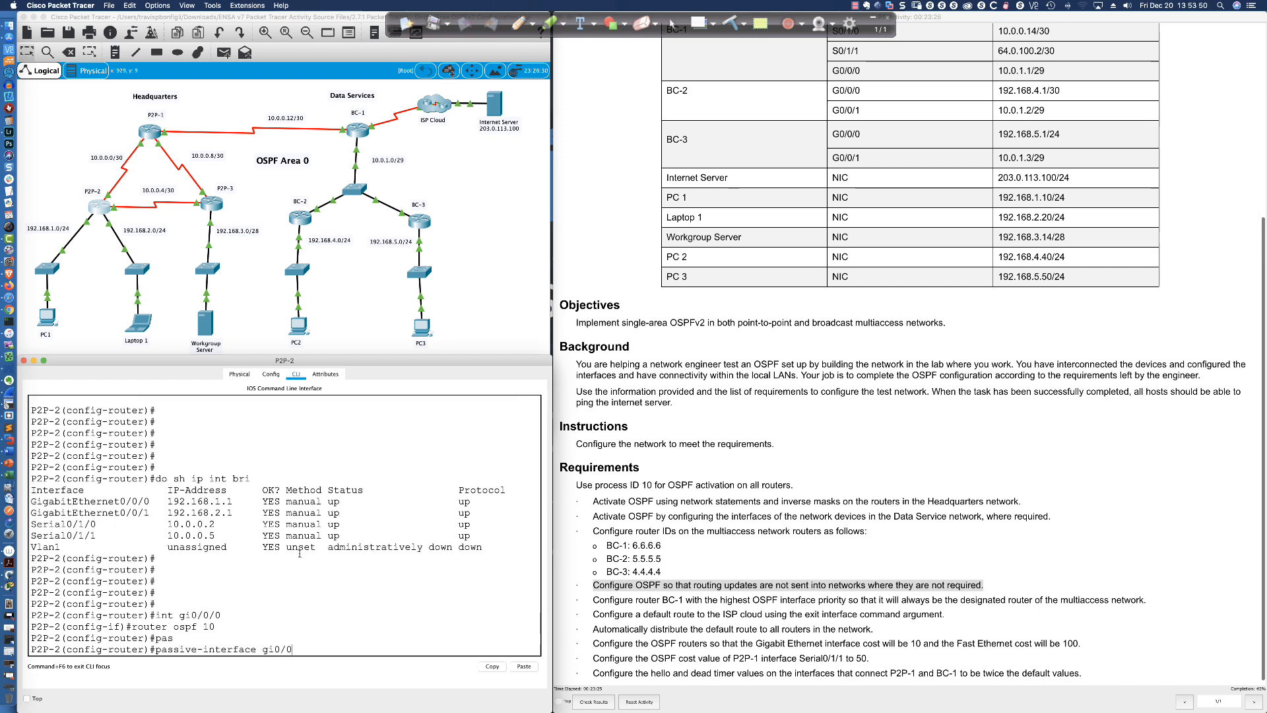
pyautogui.write('/0')
pyautogui.press('Return')
# Make P2P-2's second LAN interface, gi0/0/1, passive in the same OSPF process
pyautogui.press('Up')
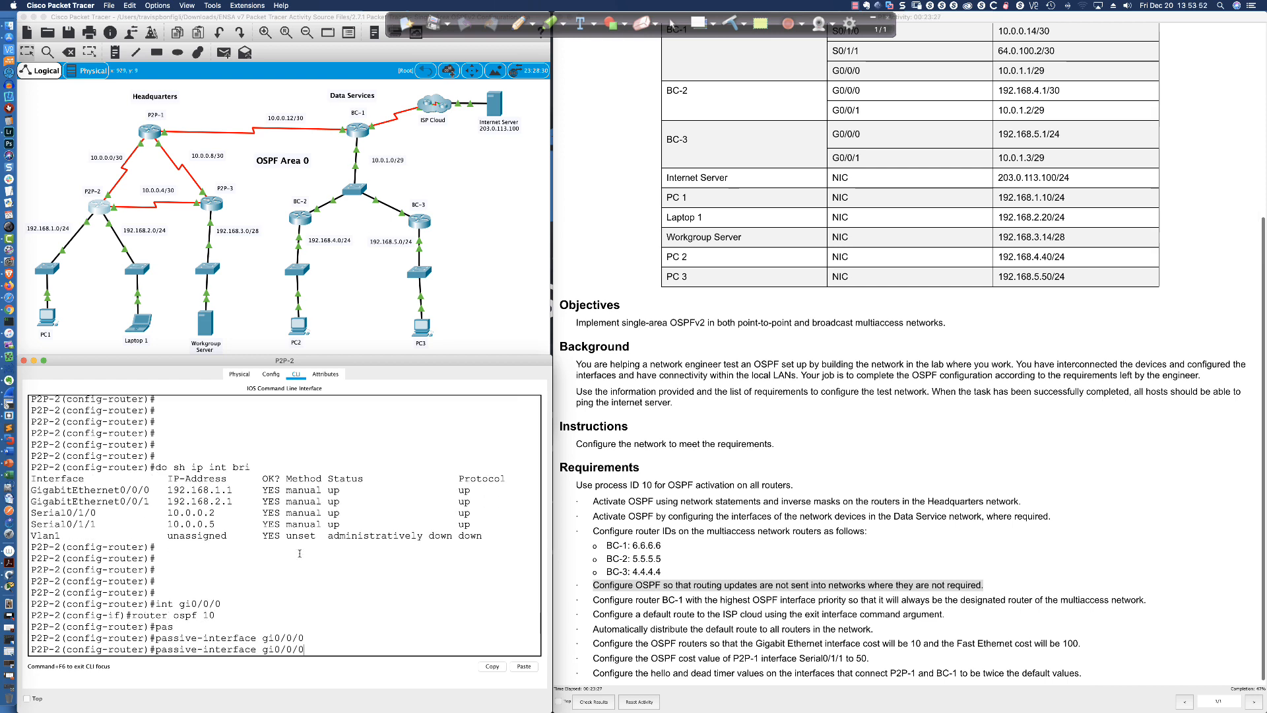
pyautogui.write('1')
pyautogui.press('Return')
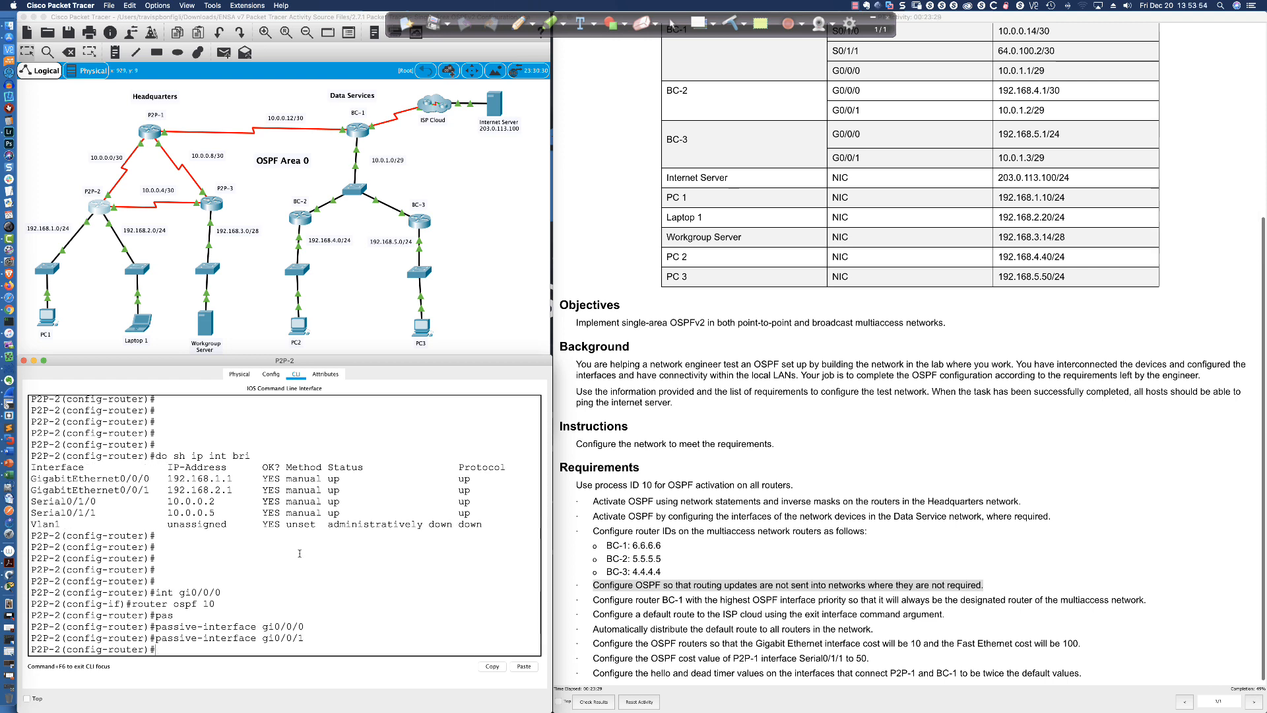
# On P2P-3, enter global configuration mode and make interface gi0/0/0 passive under OSPF process 10
pyautogui.click(213, 206)
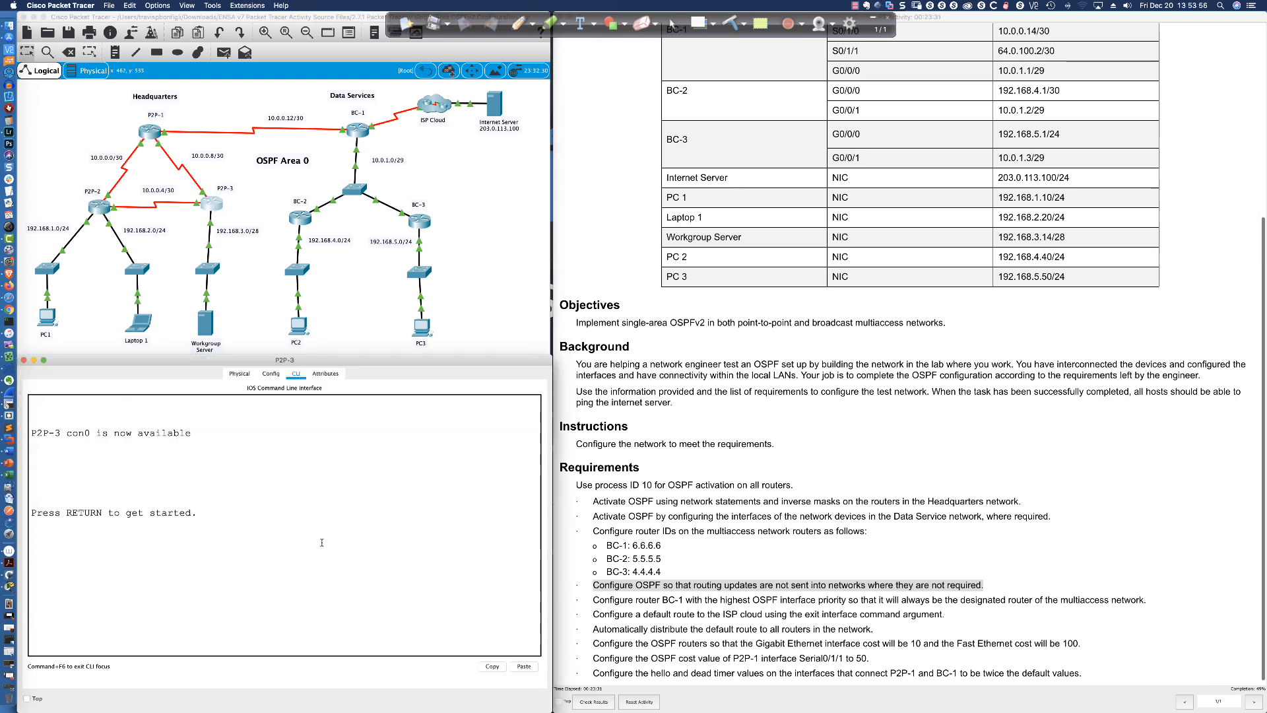
pyautogui.press('Return')
pyautogui.press('Return')
pyautogui.write('en')
pyautogui.press('Return')
pyautogui.write('conf')
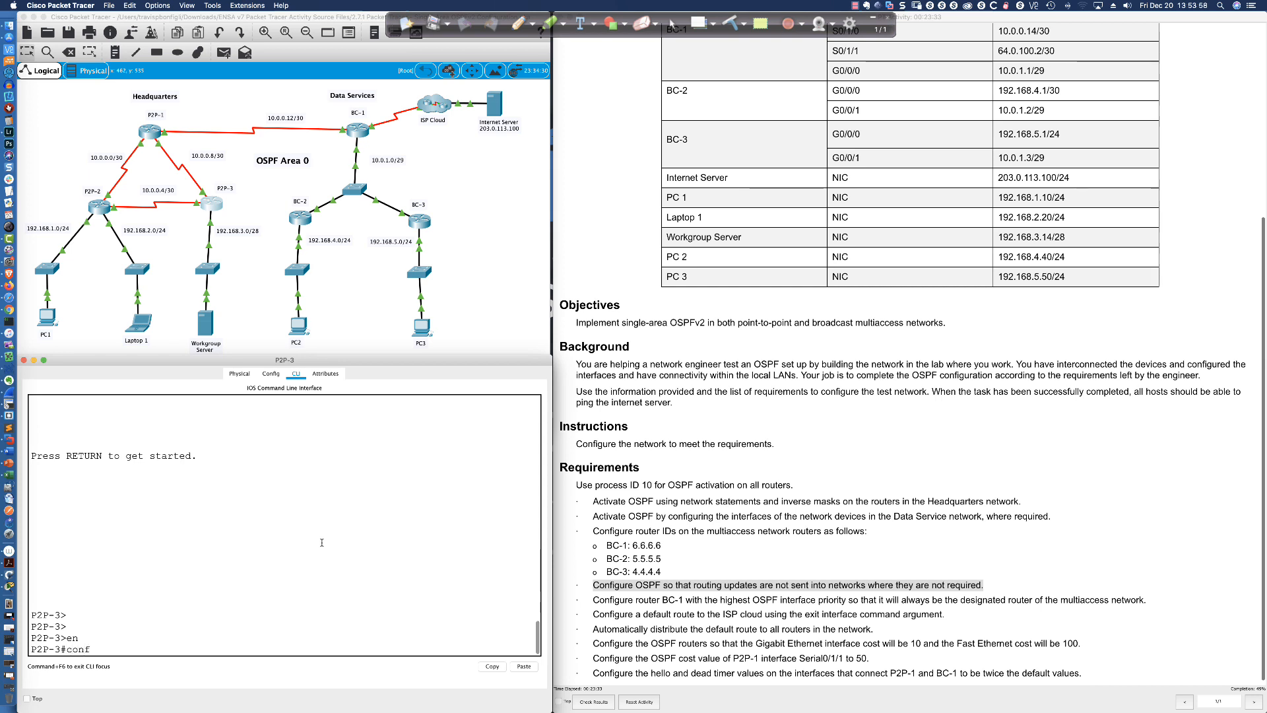
pyautogui.write(' t')
pyautogui.press('Return')
pyautogui.write('router osp')
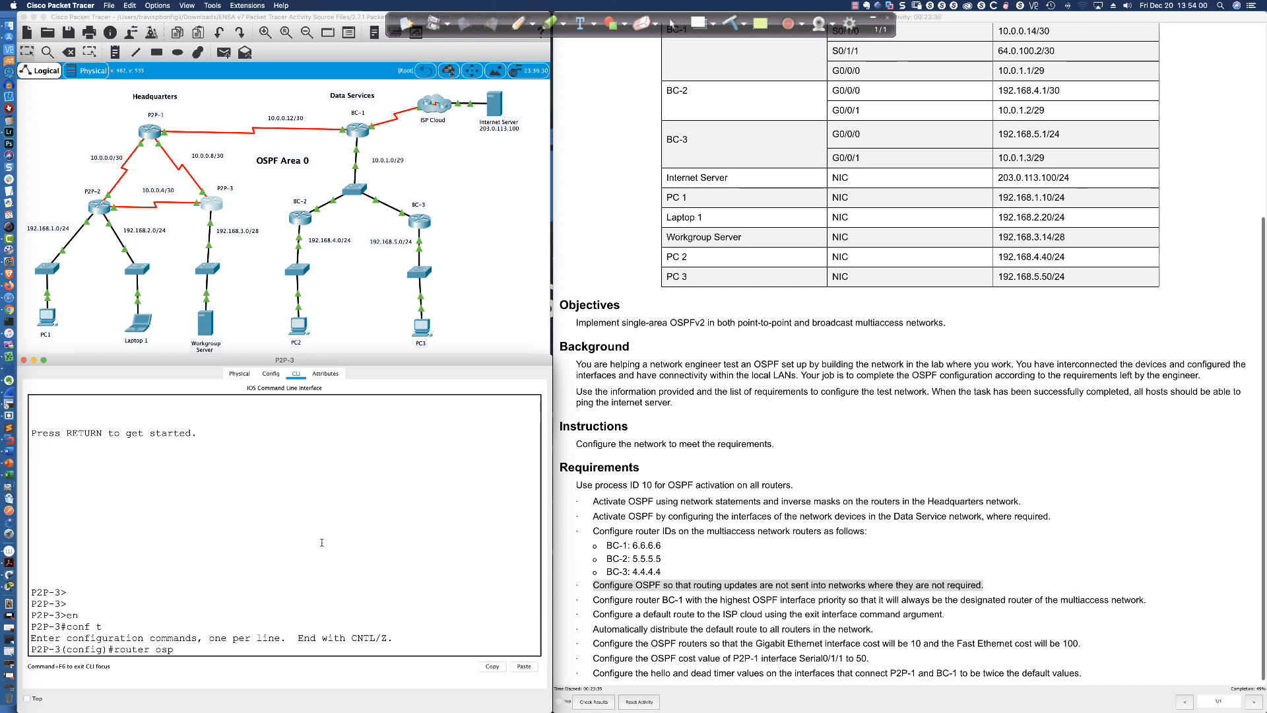
pyautogui.write('f 10')
pyautogui.press('Return')
pyautogui.write('pas')
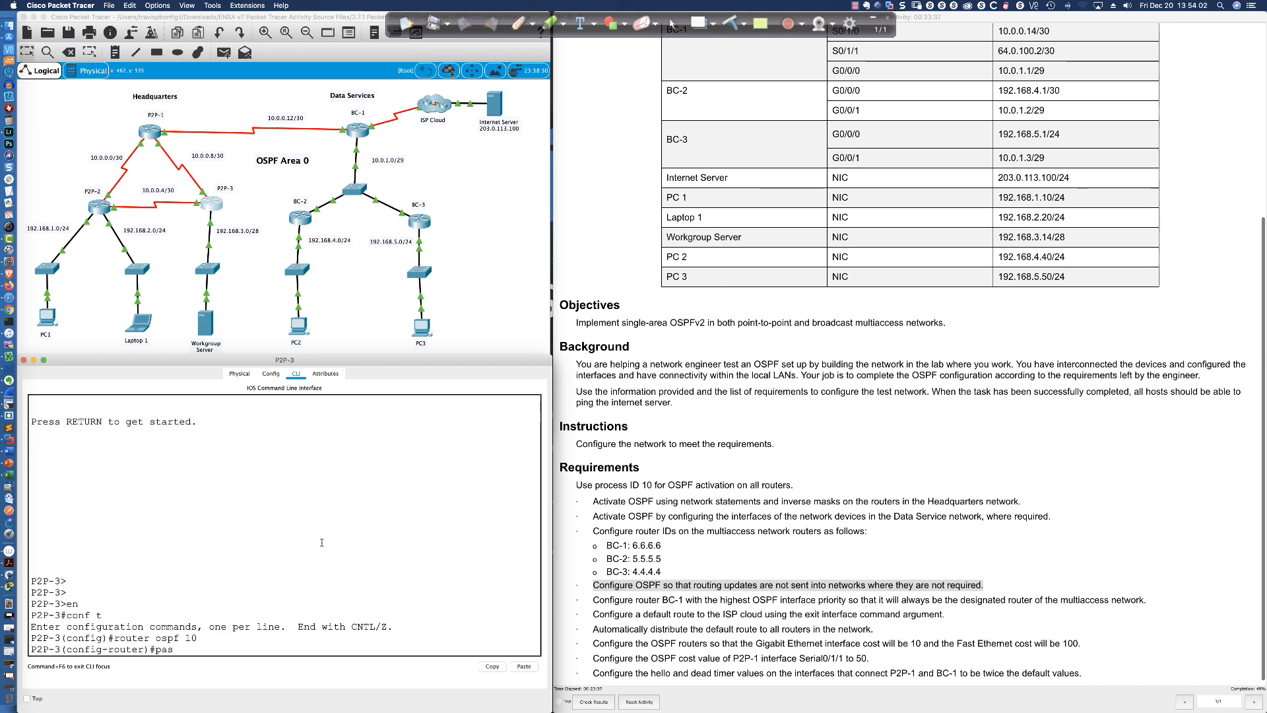
pyautogui.press('Tab')
pyautogui.write('gi0/0/0')
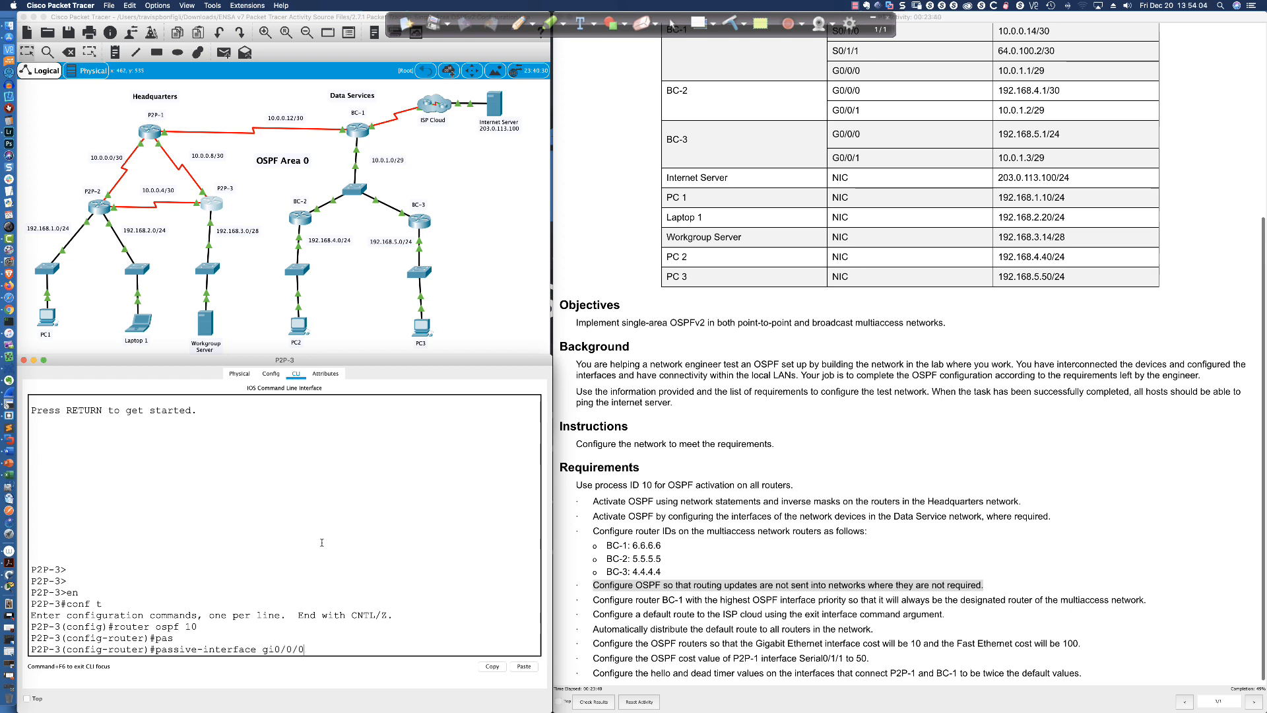
pyautogui.press('Return')
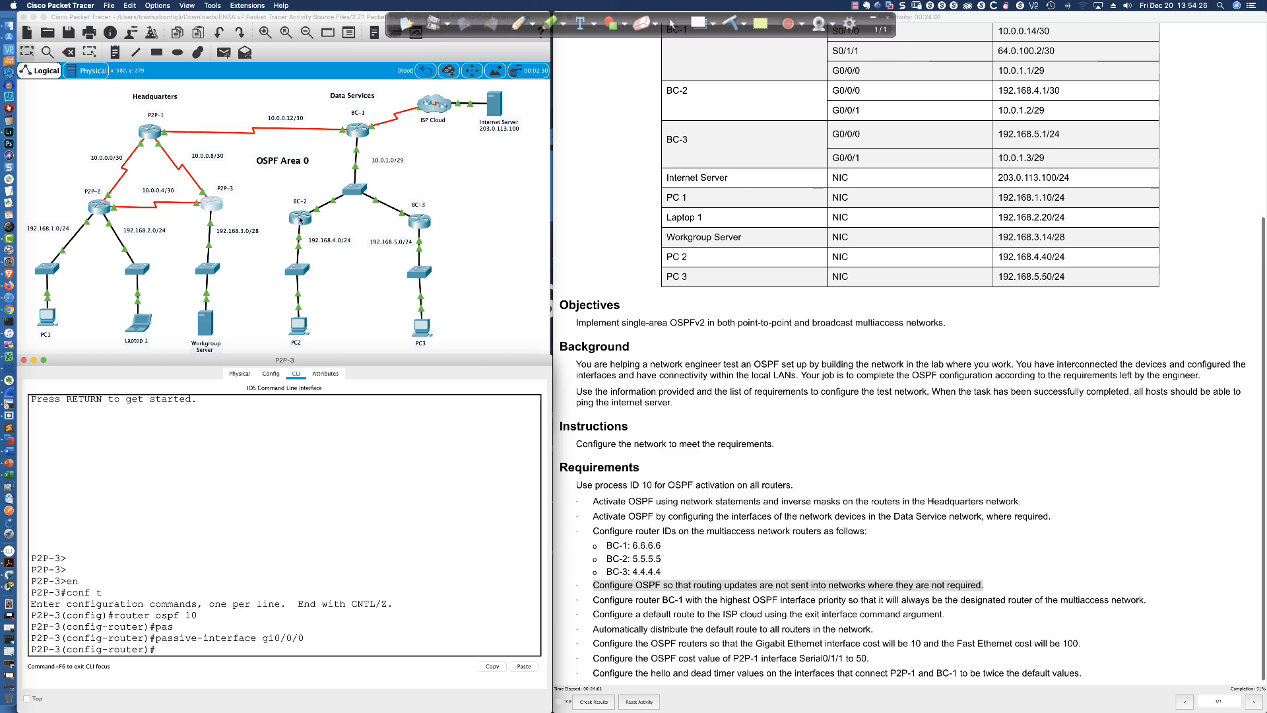
# On BC-2, make interface gi0/0/0 passive under OSPF process 10
pyautogui.click(300, 220)
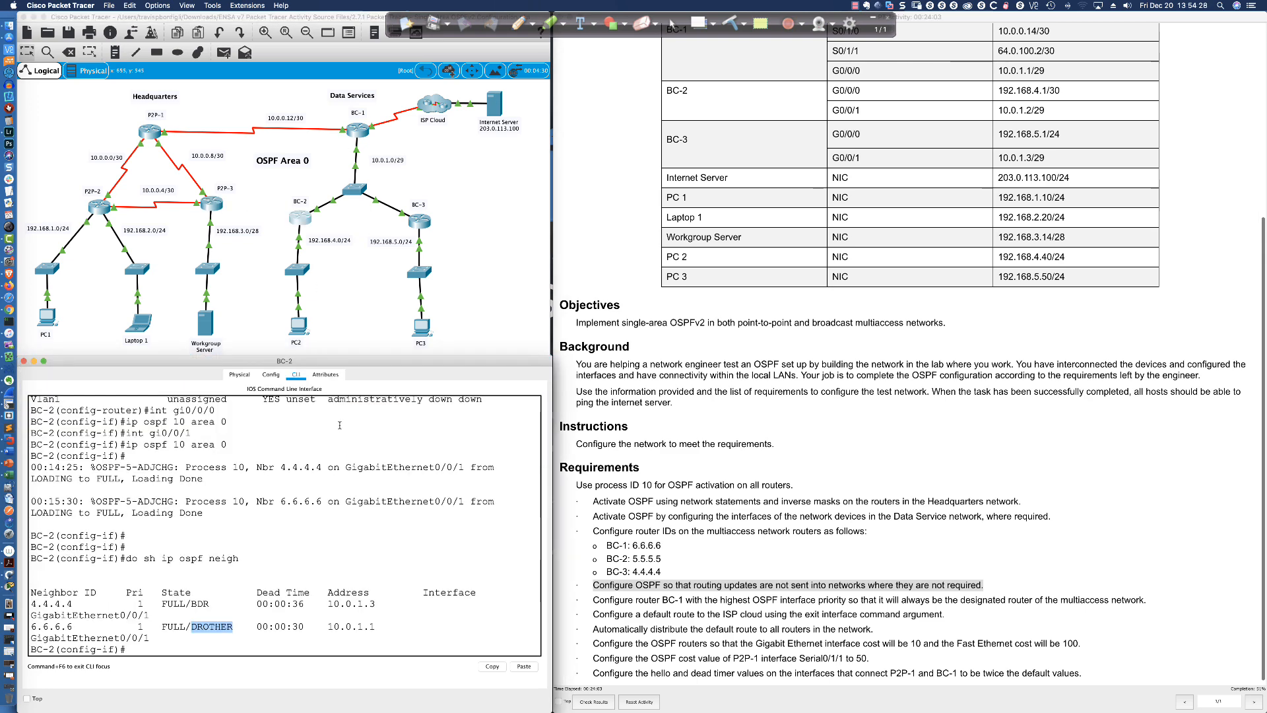
pyautogui.press('Return')
pyautogui.press('Return')
pyautogui.press('Return')
pyautogui.press('Return')
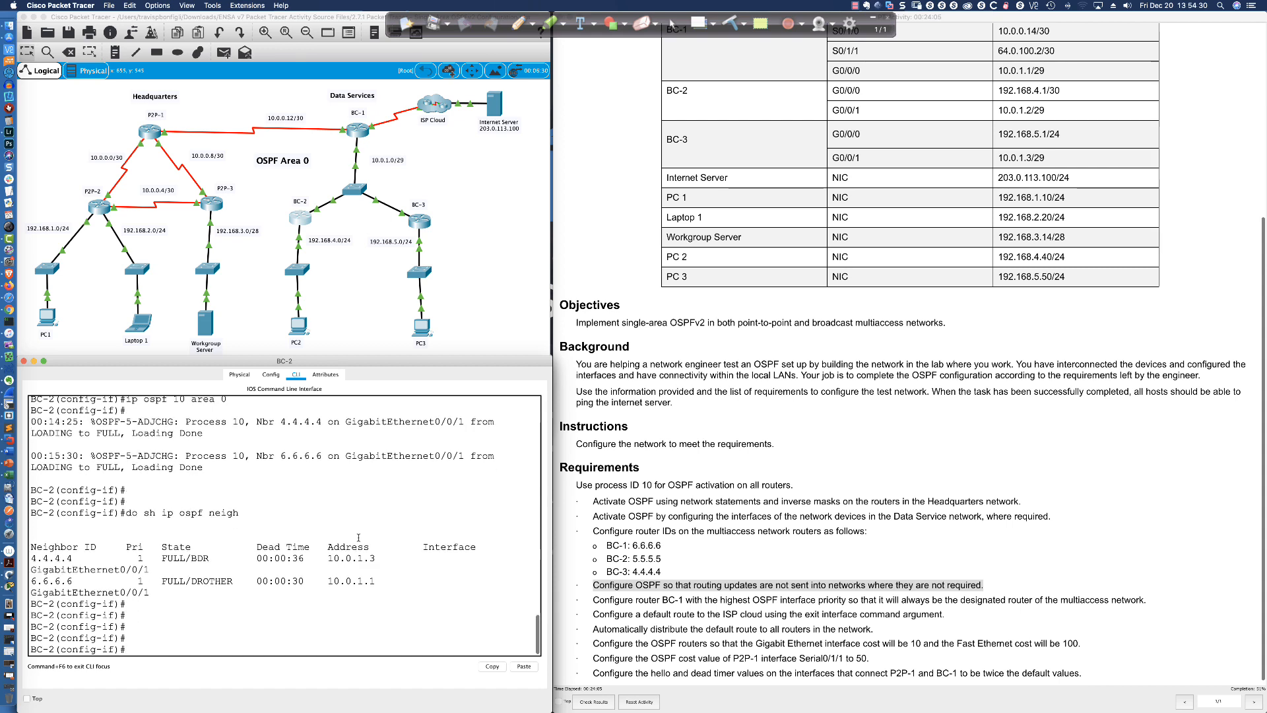
pyautogui.write('router ospf 10')
pyautogui.press('Return')
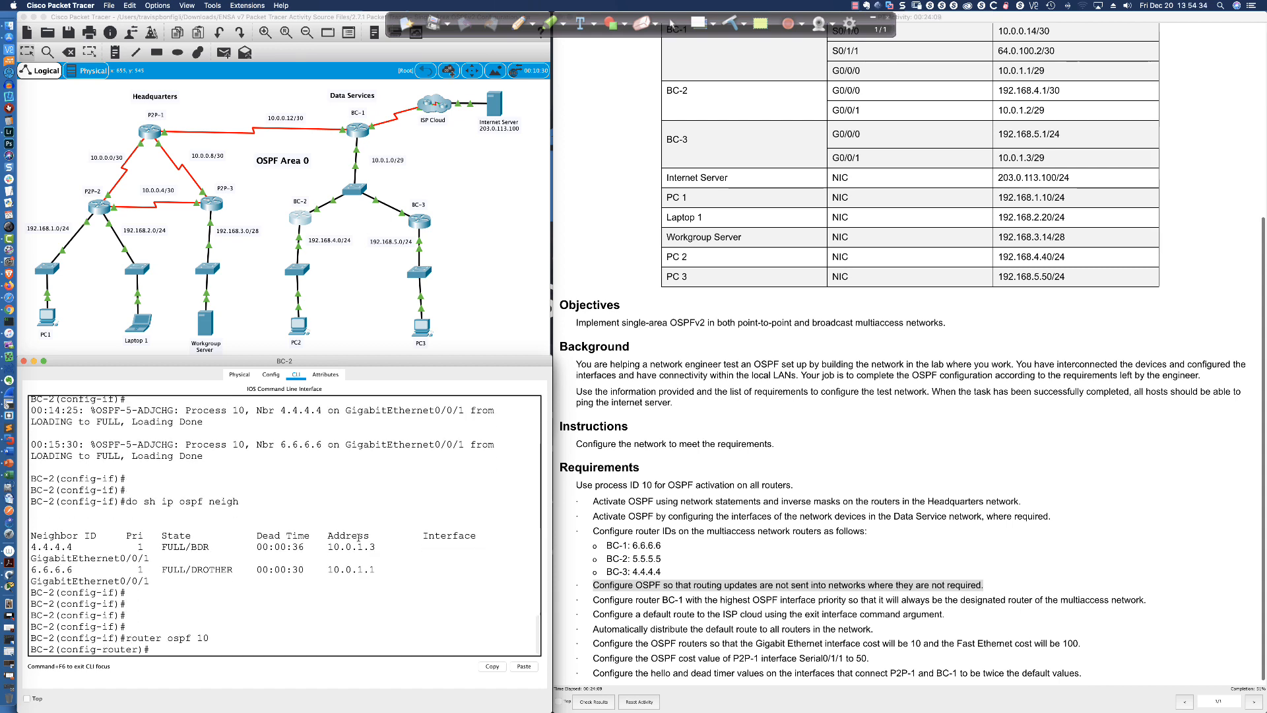
pyautogui.write('pas')
pyautogui.press('Tab')
pyautogui.write('gi0/')
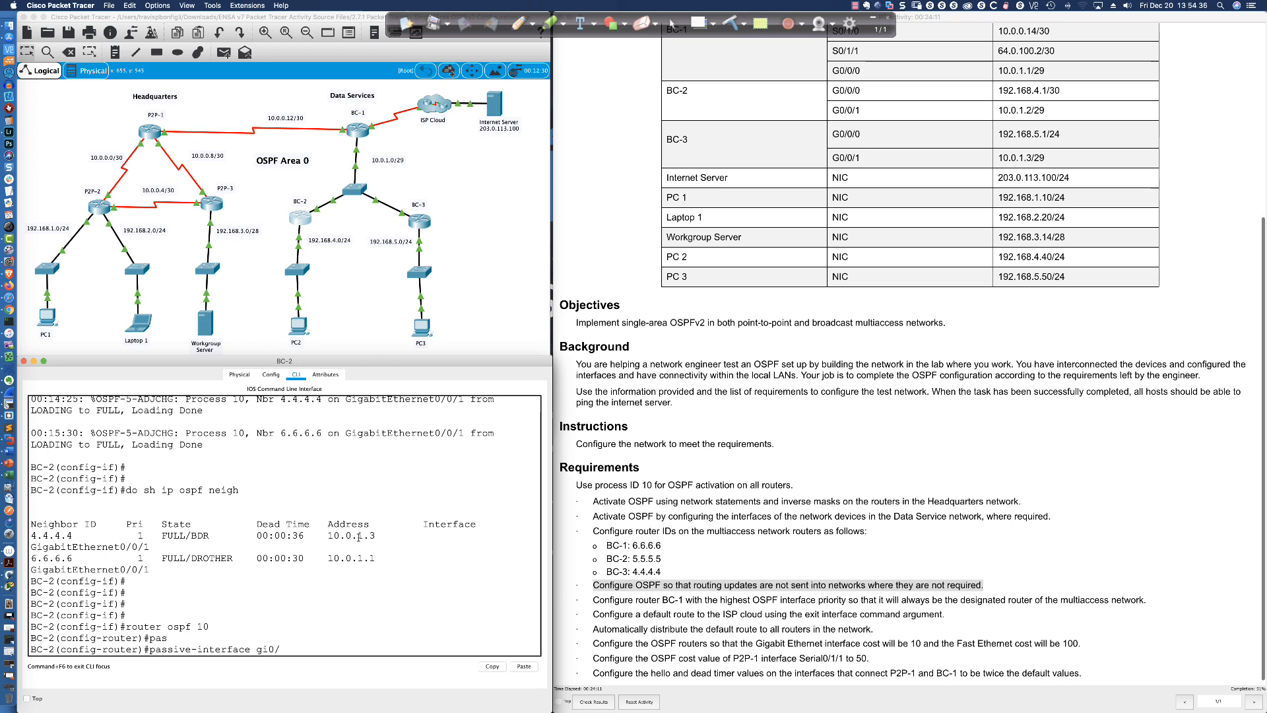
pyautogui.write('0/0')
pyautogui.press('Return')
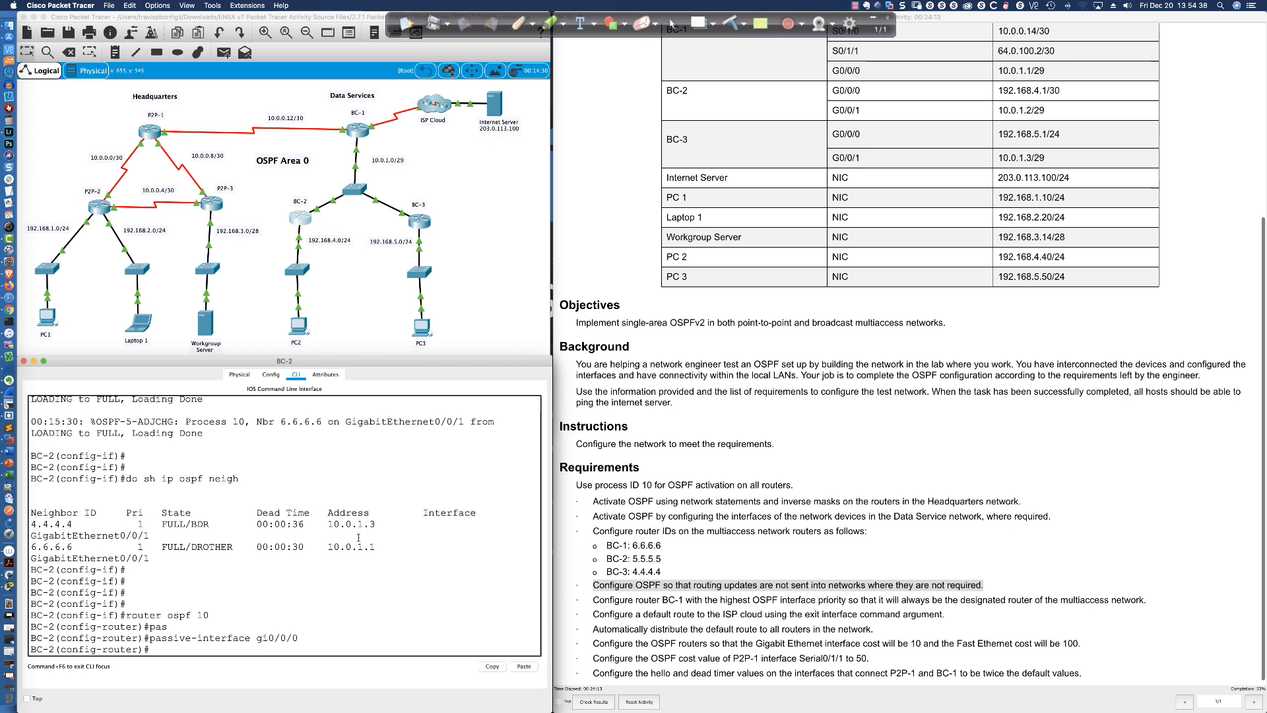
# On BC-3, make interface gi0/0/0 passive under OSPF process 10
pyautogui.click(419, 221)
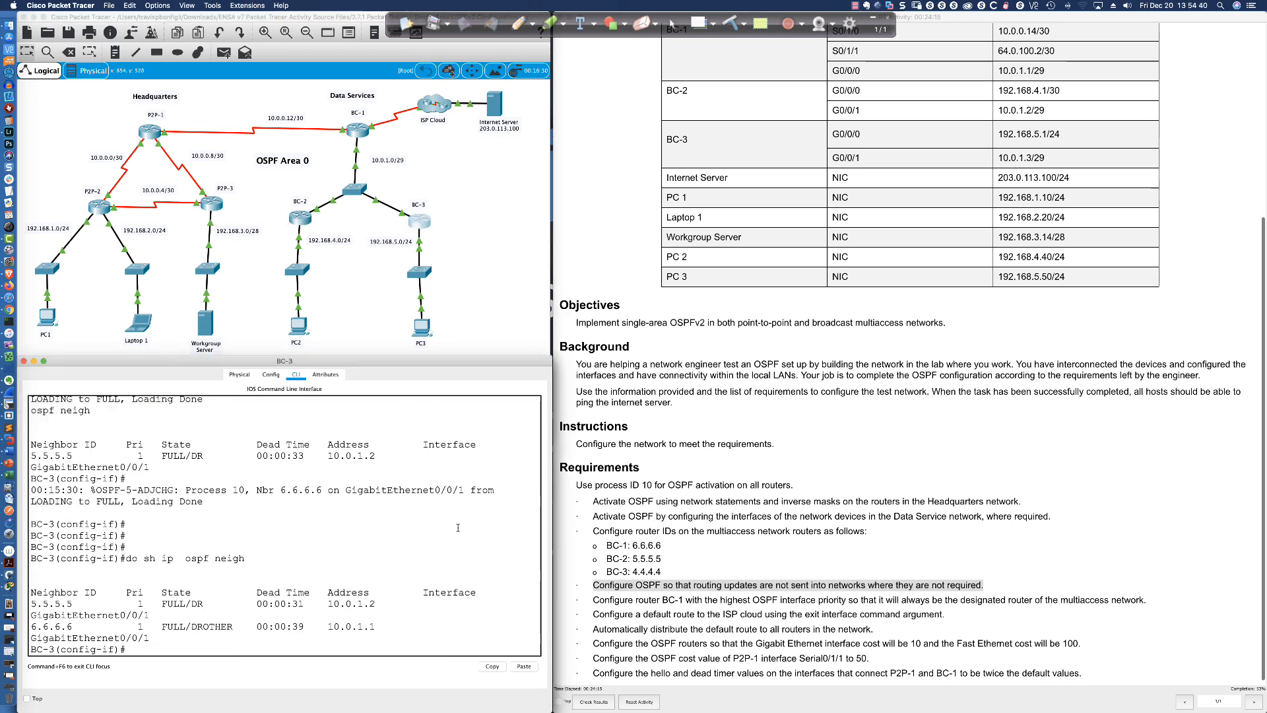
pyautogui.scroll(-2, 458, 528)
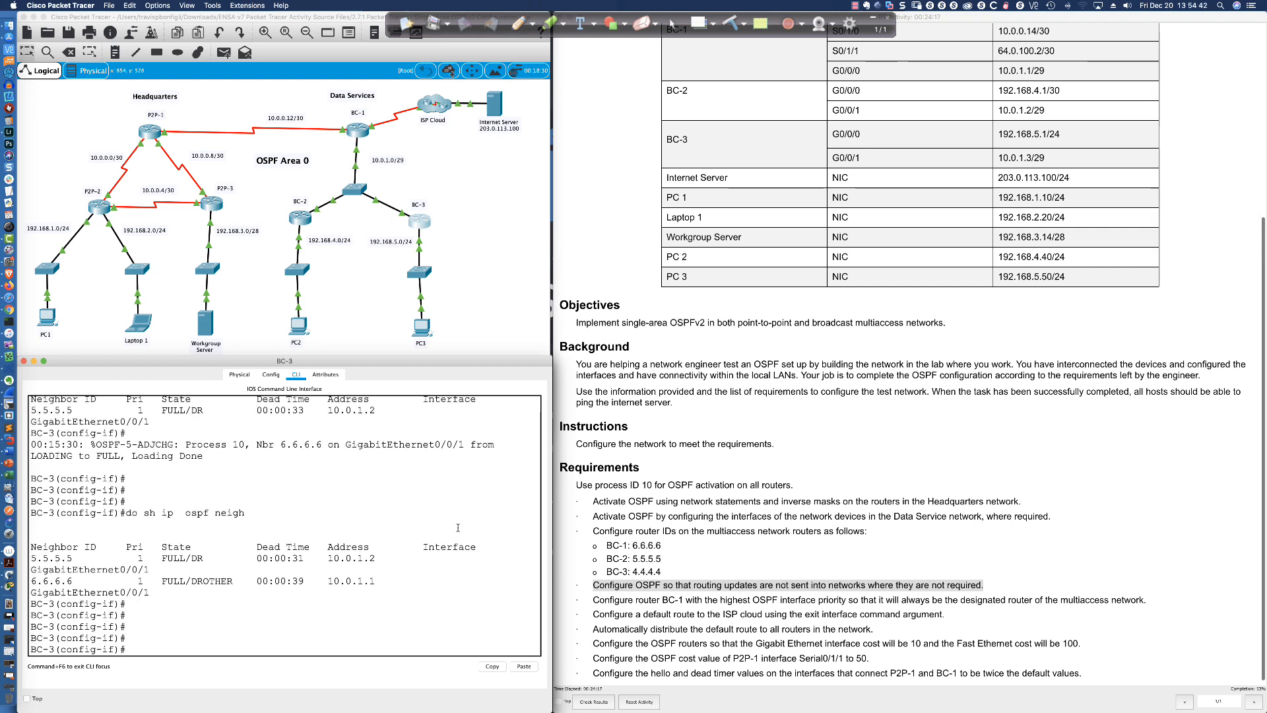
pyautogui.write('router ospf 10')
pyautogui.press('Return')
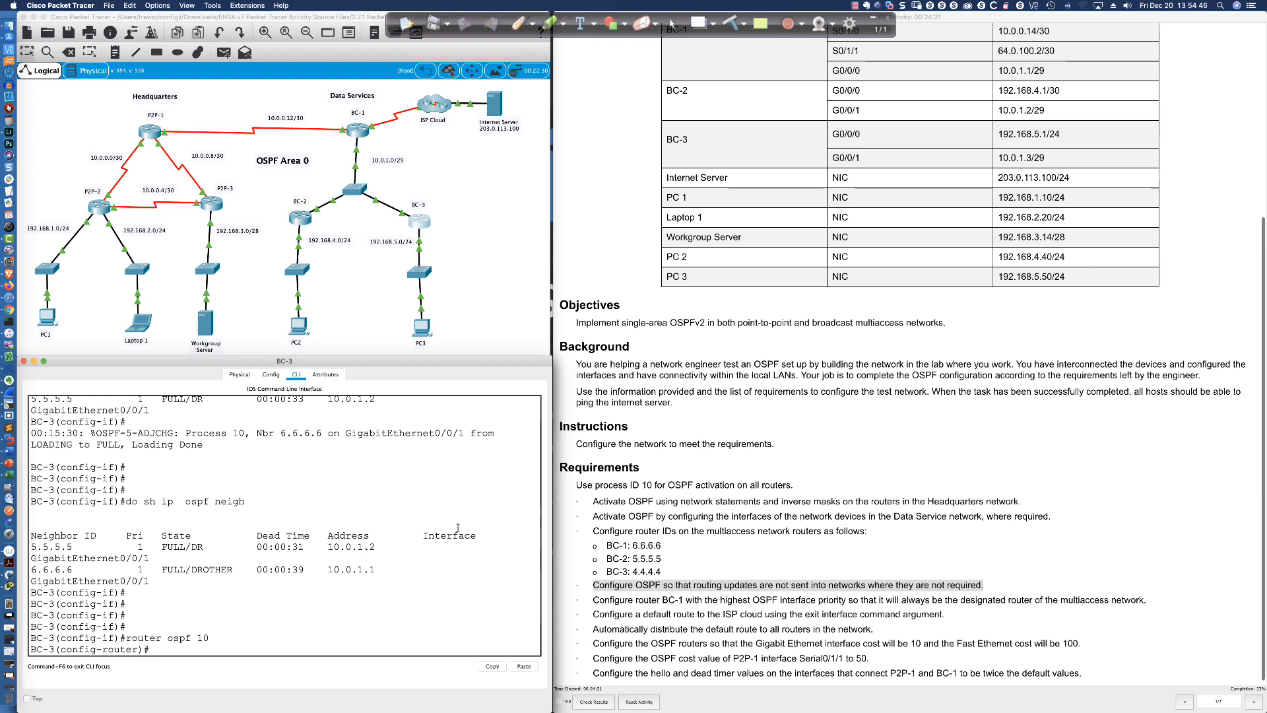
pyautogui.write('pas')
pyautogui.press('Tab')
pyautogui.write('gi0/0/0')
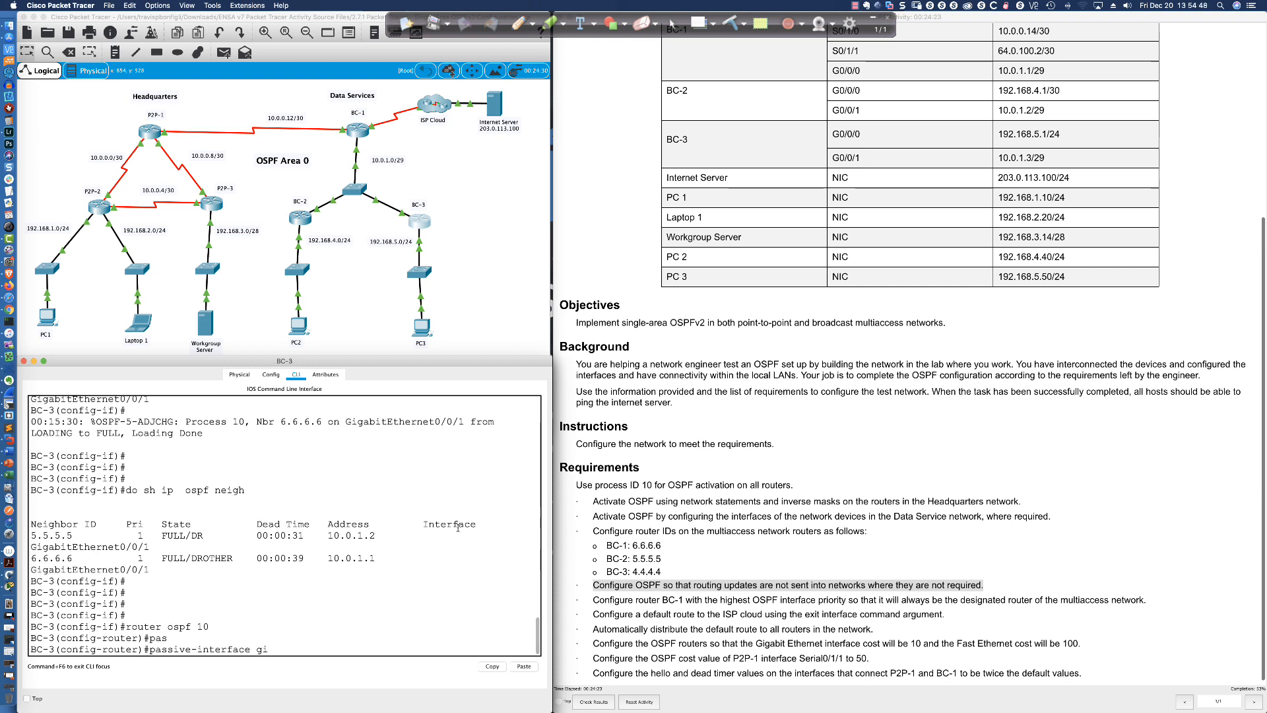
pyautogui.press('Return')
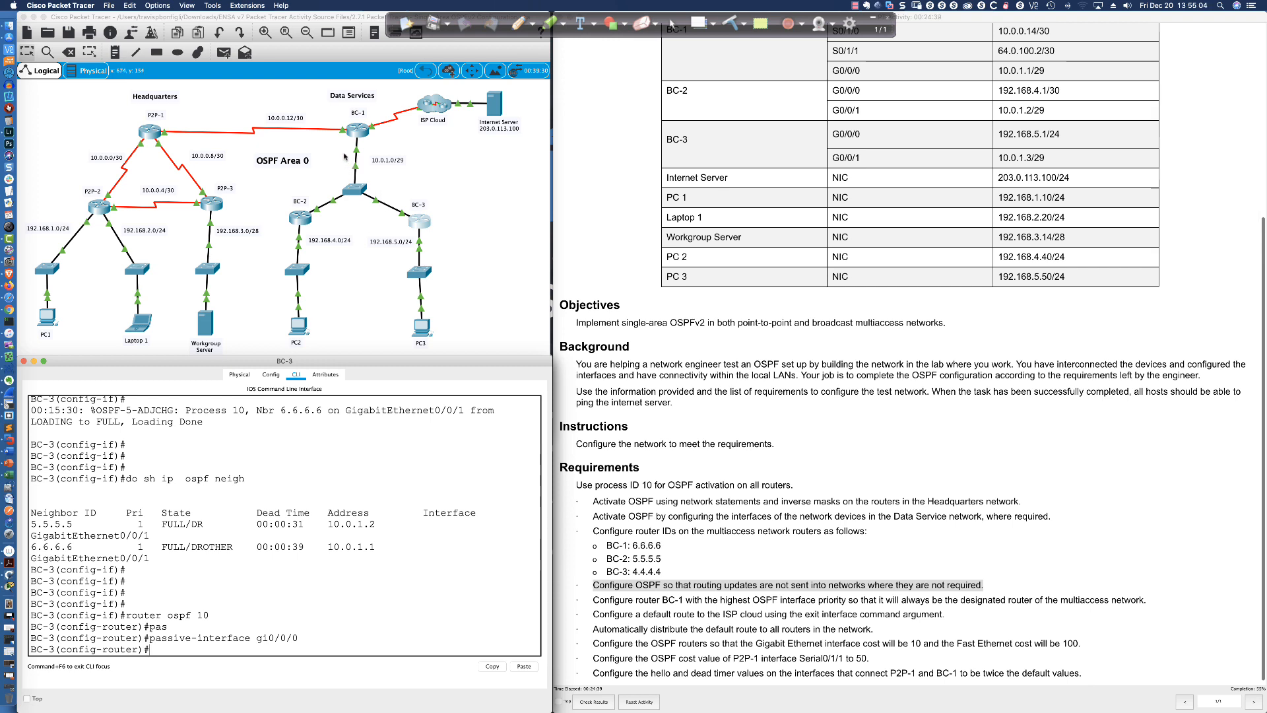
# On BC-1, make the ISP-facing serial interface s0/1/1 passive under OSPF process 10
pyautogui.click(361, 136)
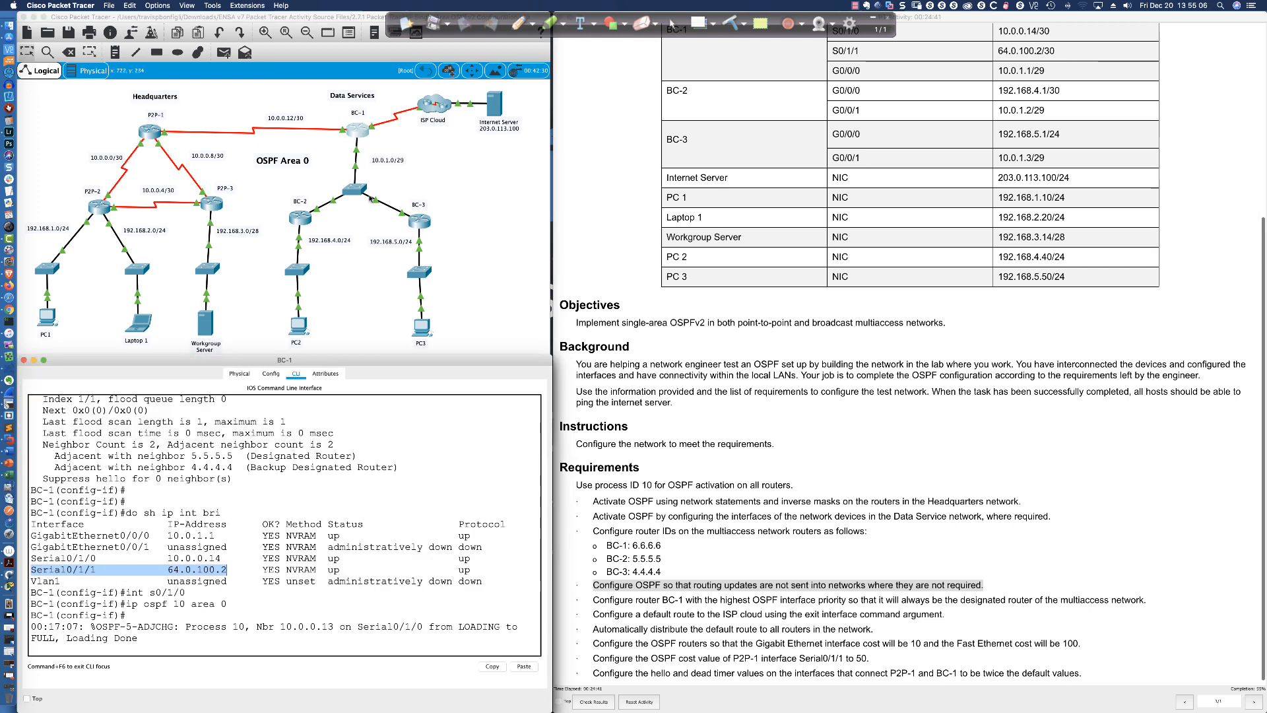
pyautogui.click(378, 491)
pyautogui.press('Return')
pyautogui.press('Return')
pyautogui.press('Return')
pyautogui.press('Return')
pyautogui.press('Return')
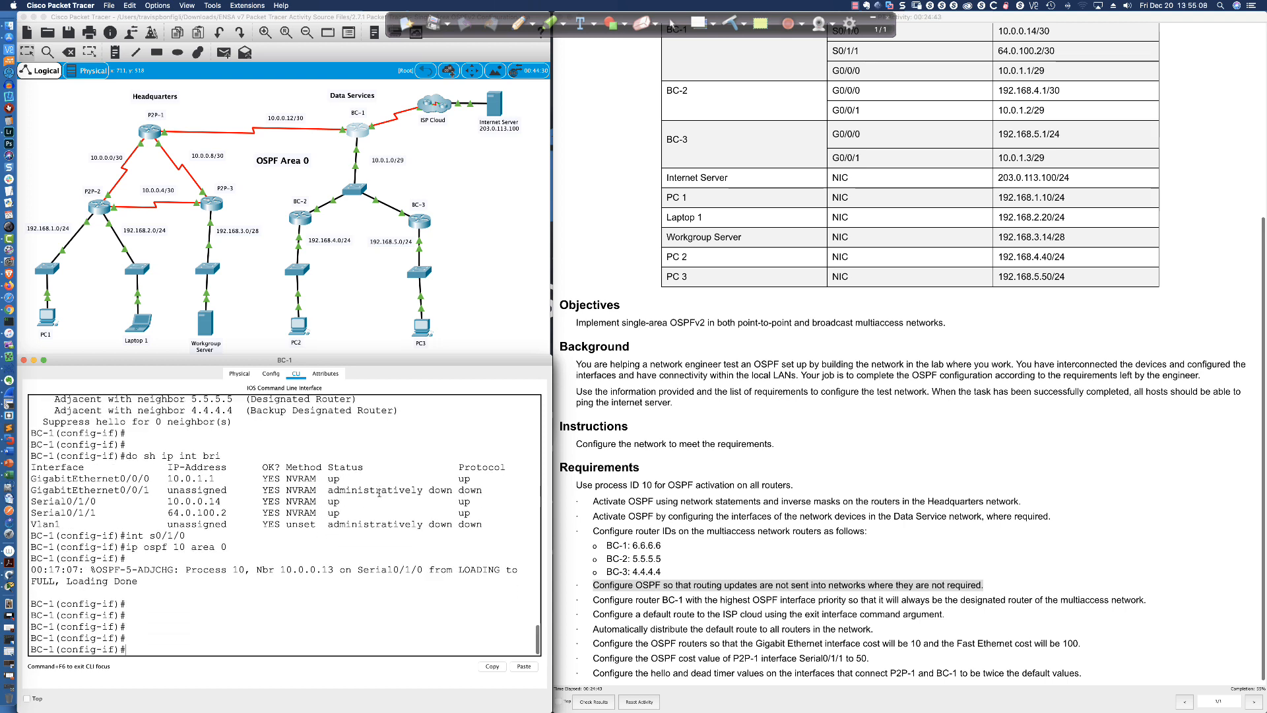
pyautogui.scroll(1, 379, 492)
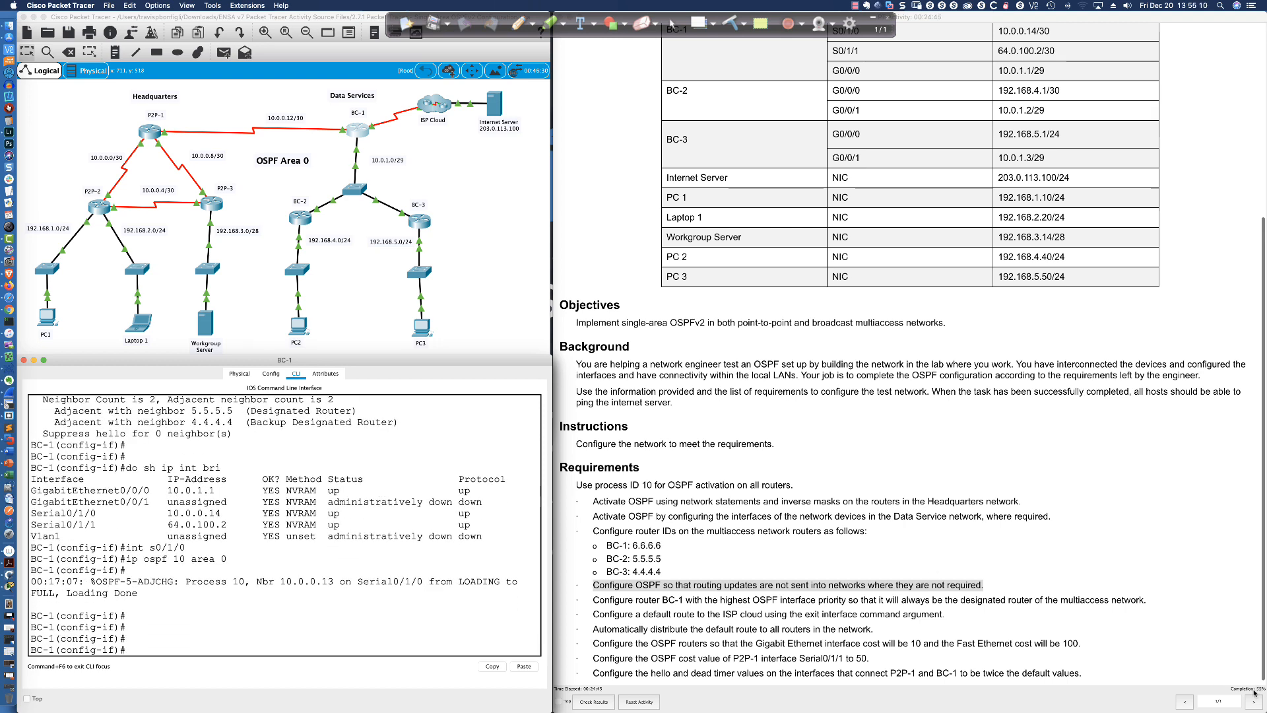
pyautogui.scroll(-2, 471, 631)
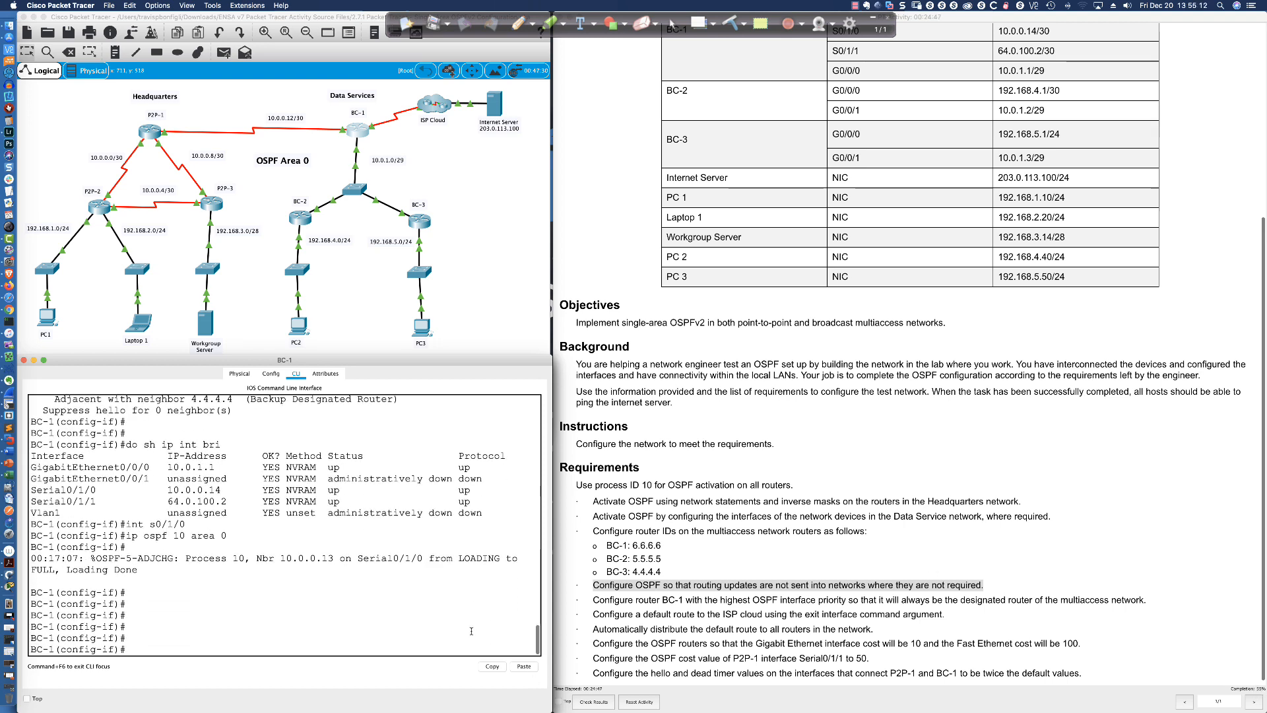
pyautogui.press('Return')
pyautogui.press('Return')
pyautogui.press('Return')
pyautogui.write('router os')
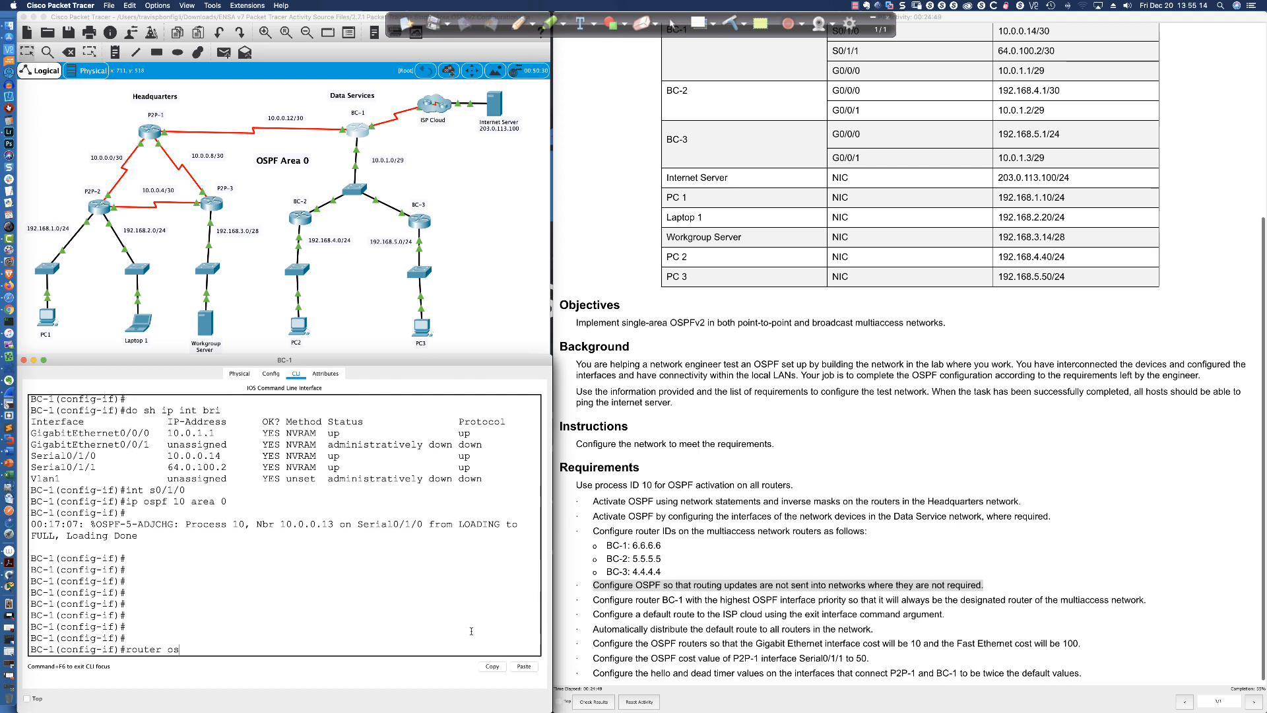
pyautogui.write('pf 10')
pyautogui.press('Return')
pyautogui.write('pas')
pyautogui.press('Tab')
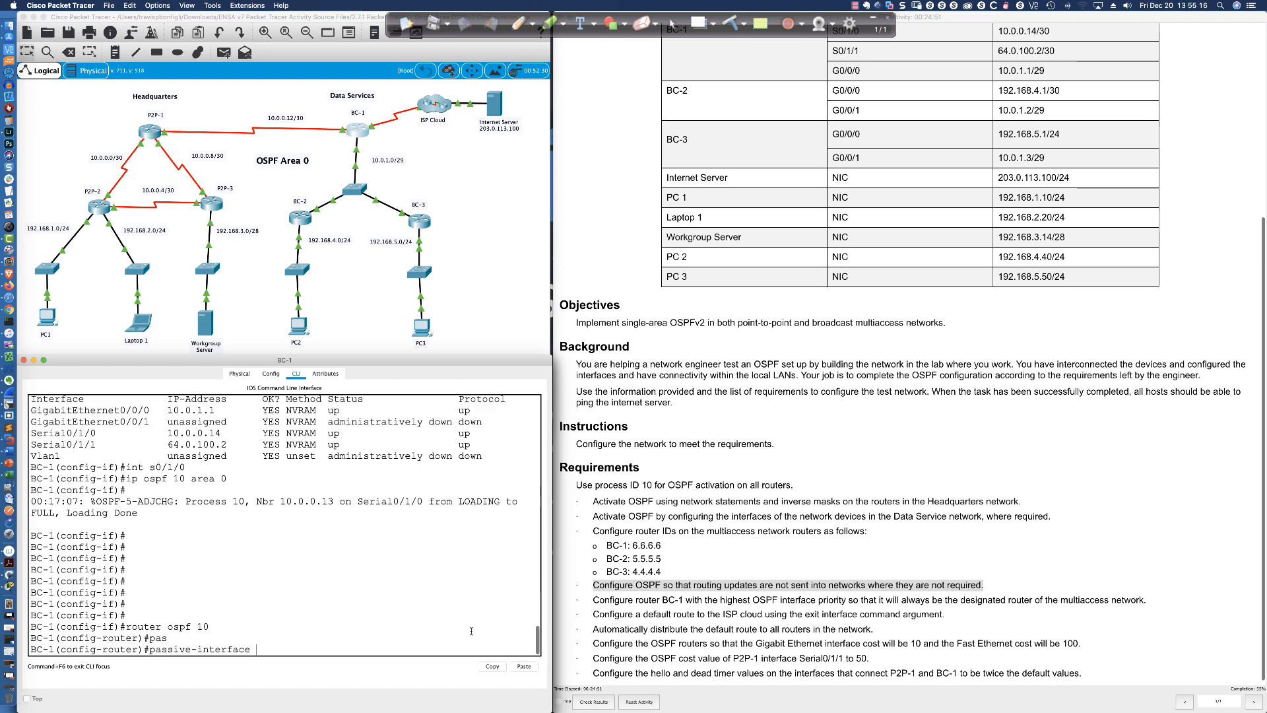
pyautogui.write('s0/1/1')
pyautogui.press('Return')
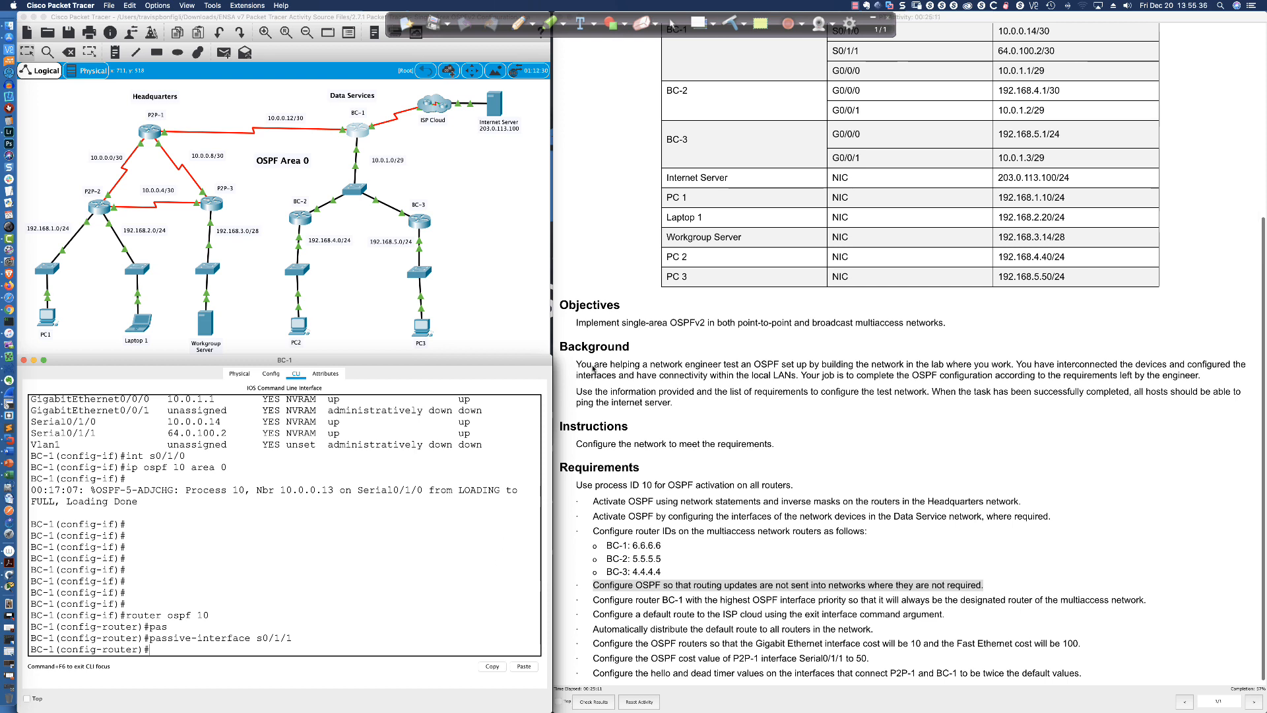
pyautogui.click(518, 23)
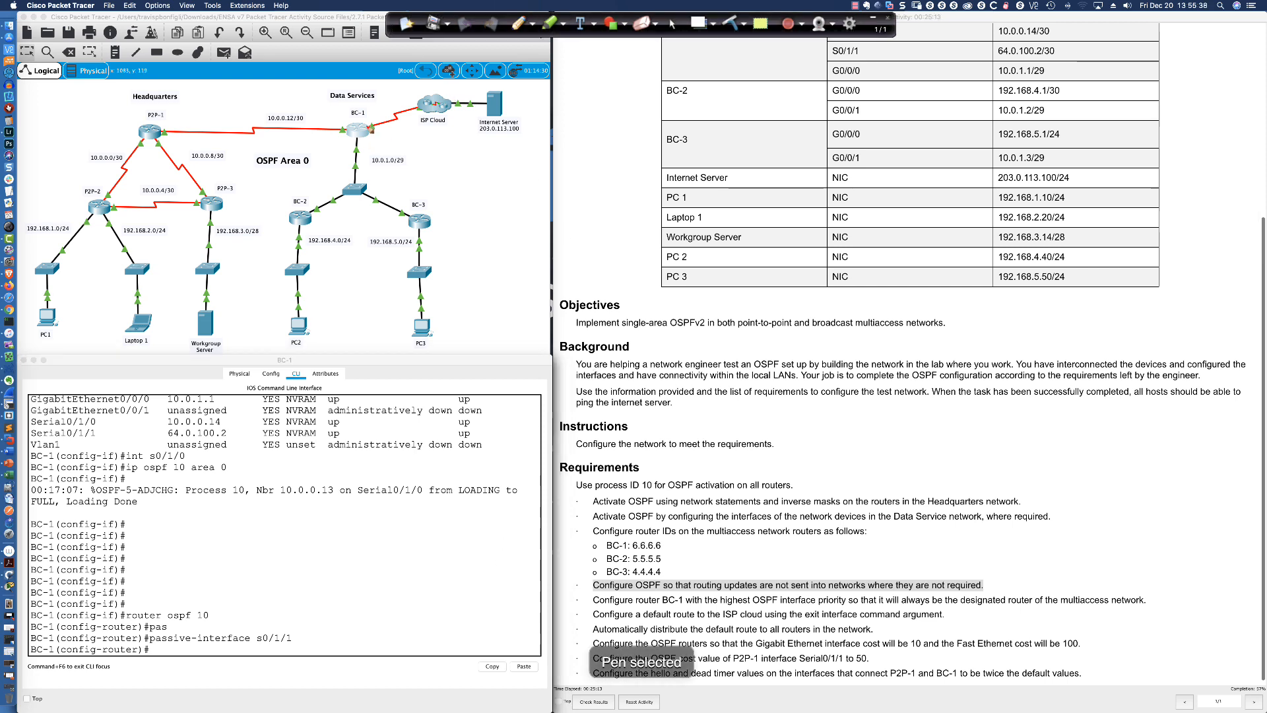
pyautogui.moveTo(373, 120); pyautogui.dragTo(374, 123)
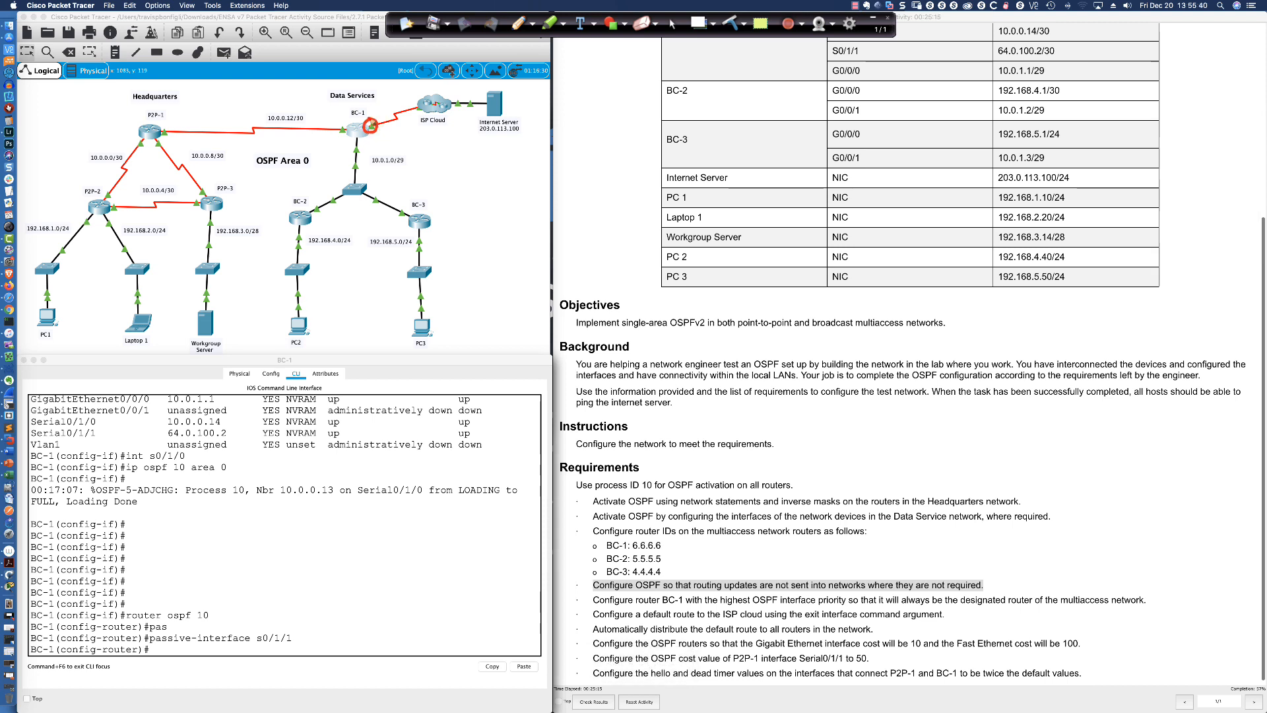
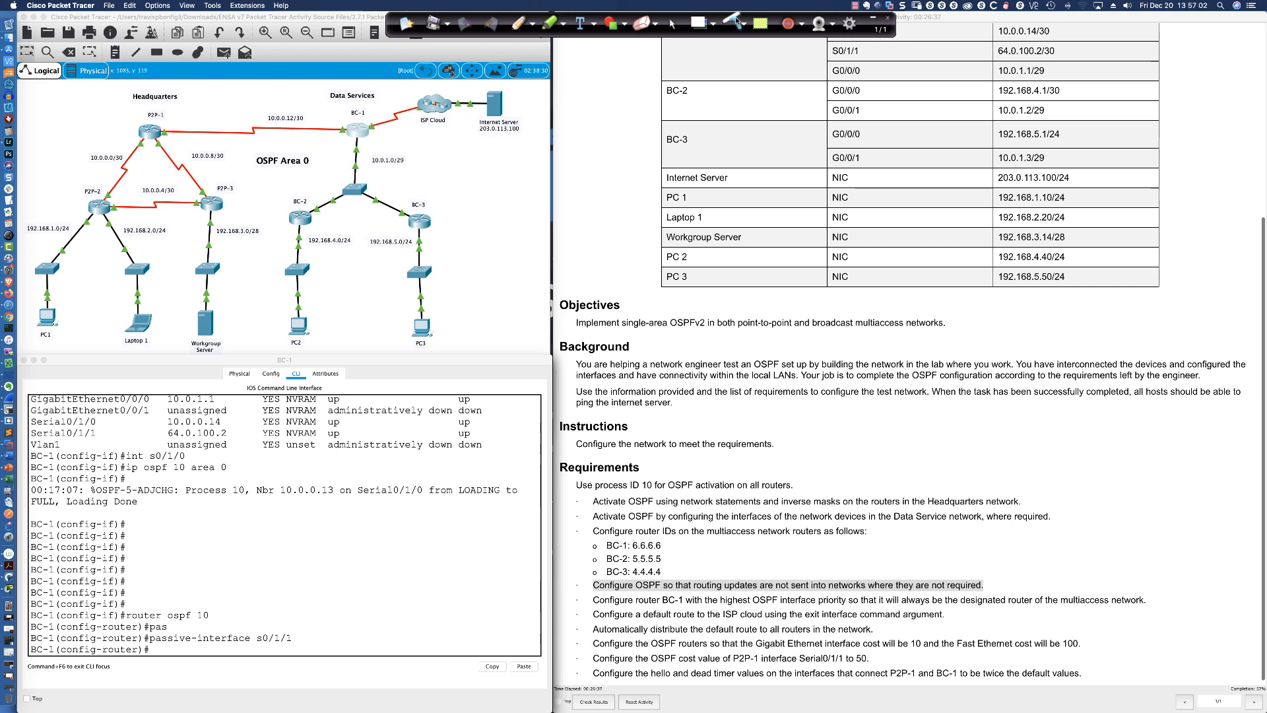
pyautogui.click(674, 22)
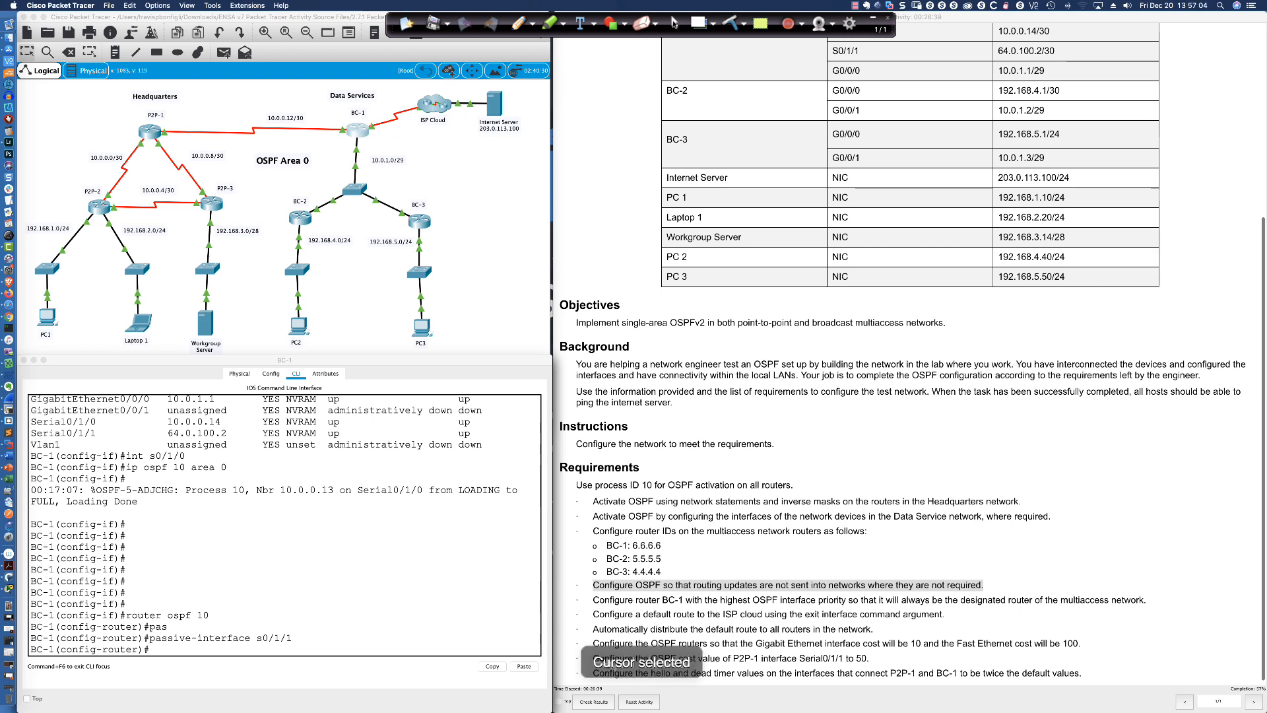
pyautogui.scroll(-1, 615, 550)
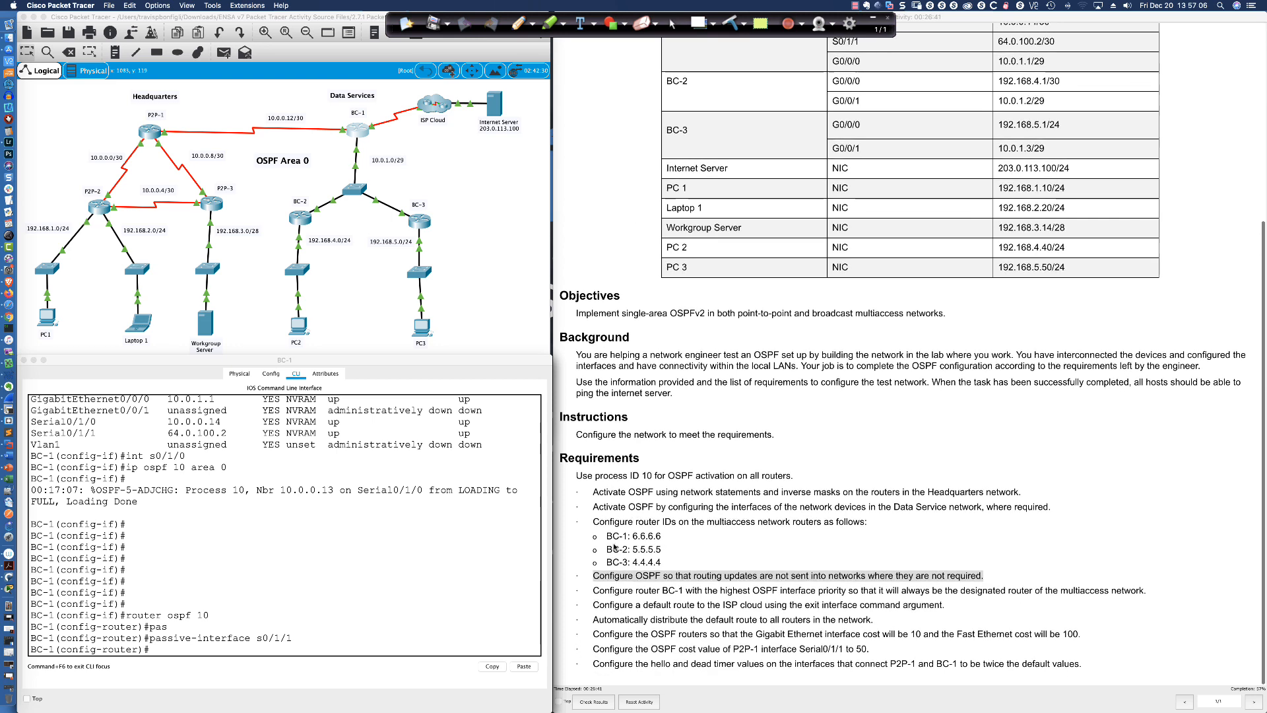
pyautogui.click(591, 593)
pyautogui.moveTo(591, 592); pyautogui.dragTo(869, 602)
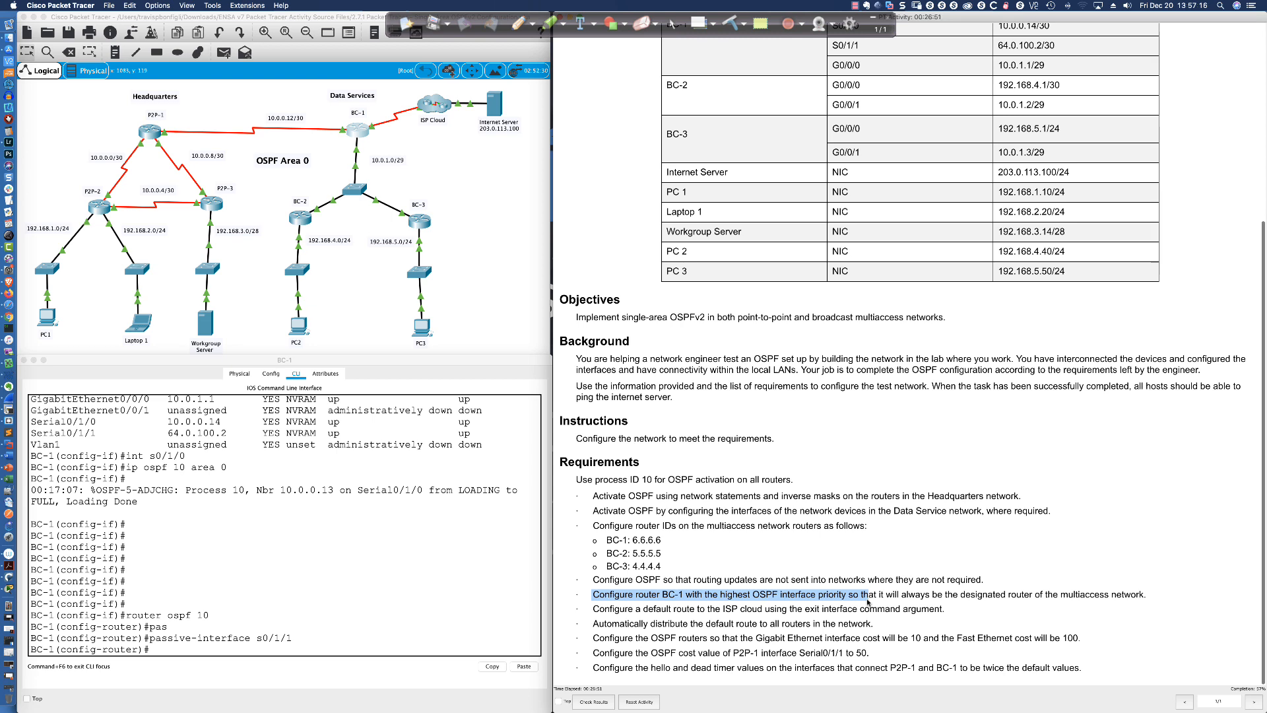
pyautogui.click(869, 602)
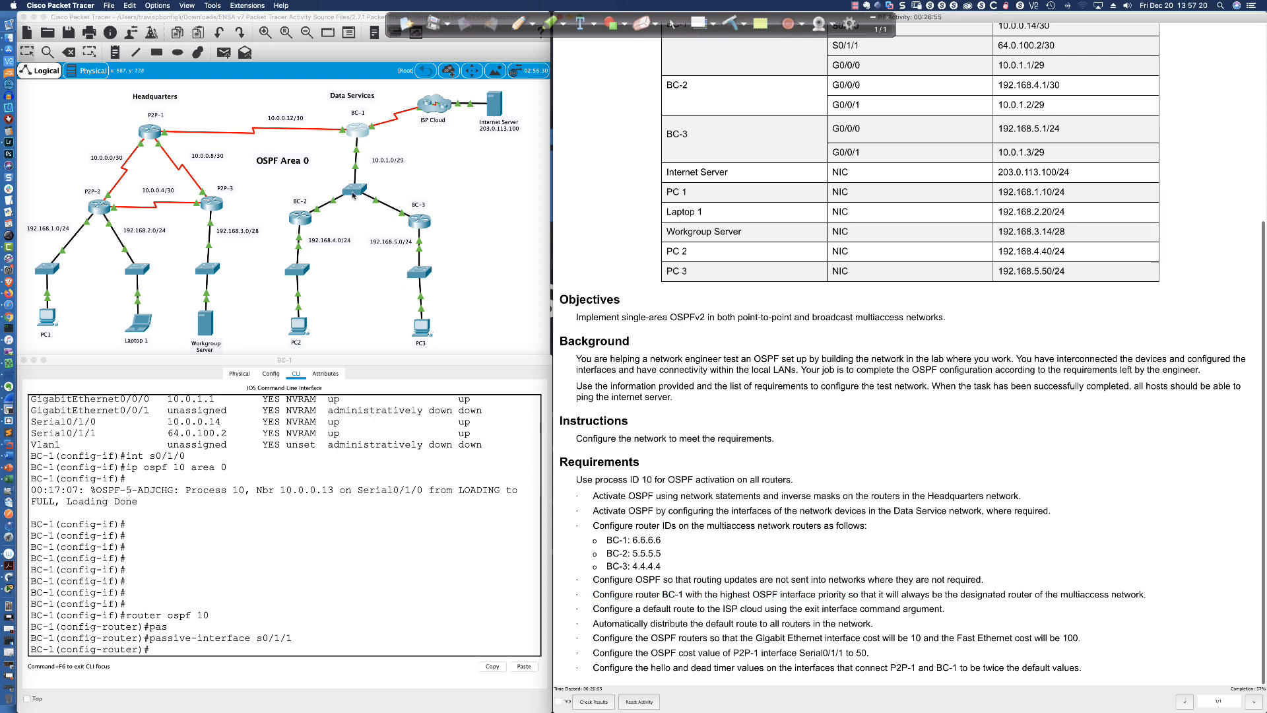
# Leave configuration mode on BC-2 and display its OSPF neighbor table to check the designated router roles
pyautogui.click(300, 218)
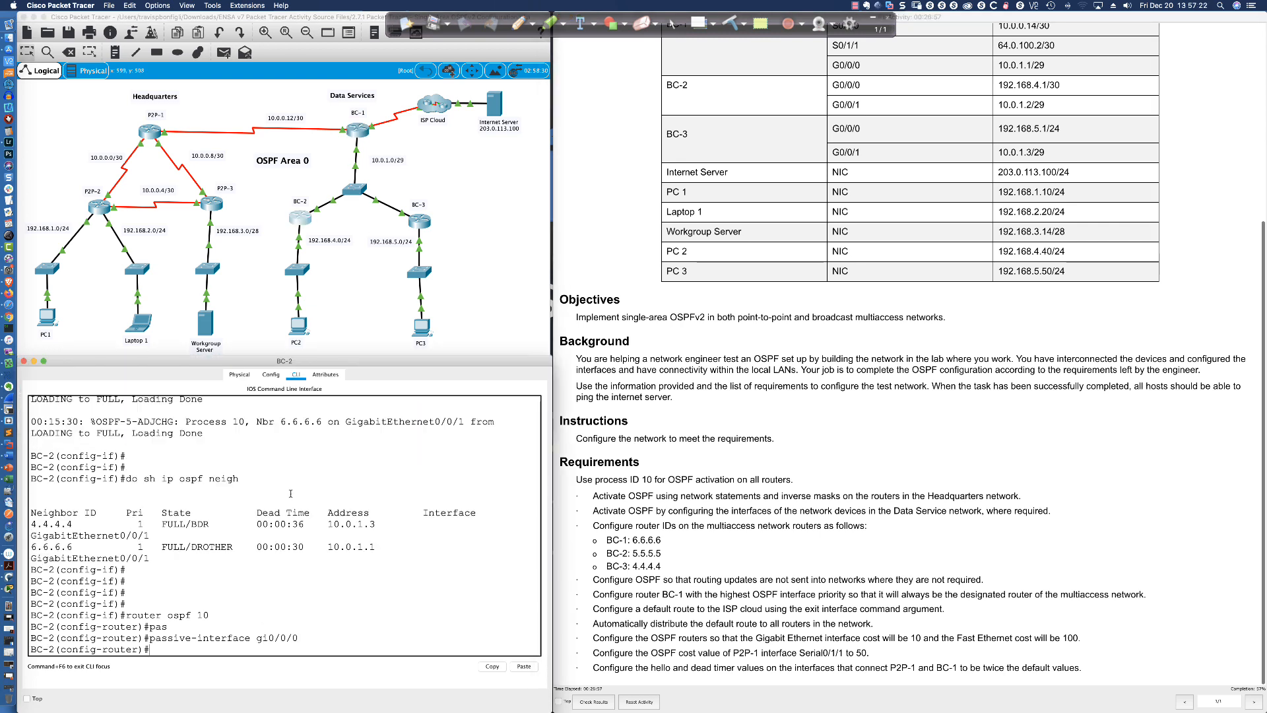
pyautogui.write('end')
pyautogui.press('Return')
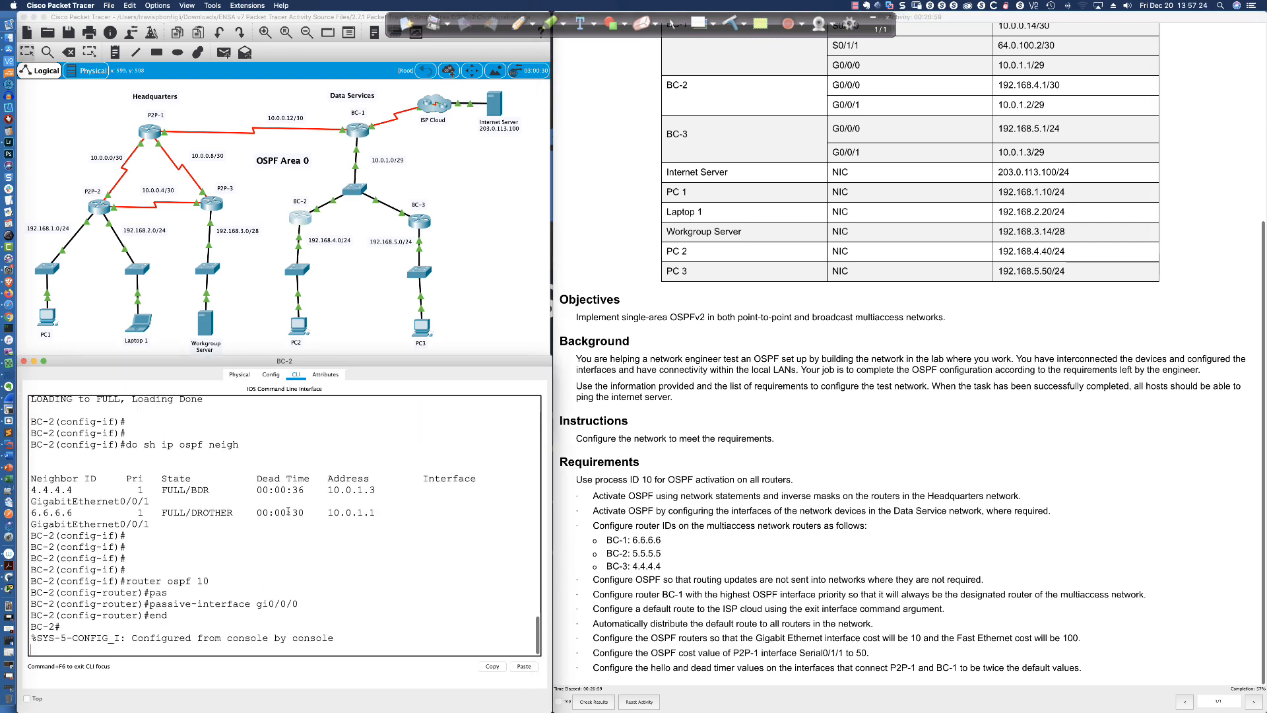
pyautogui.write('sh ip ospf neigh')
pyautogui.press('Return')
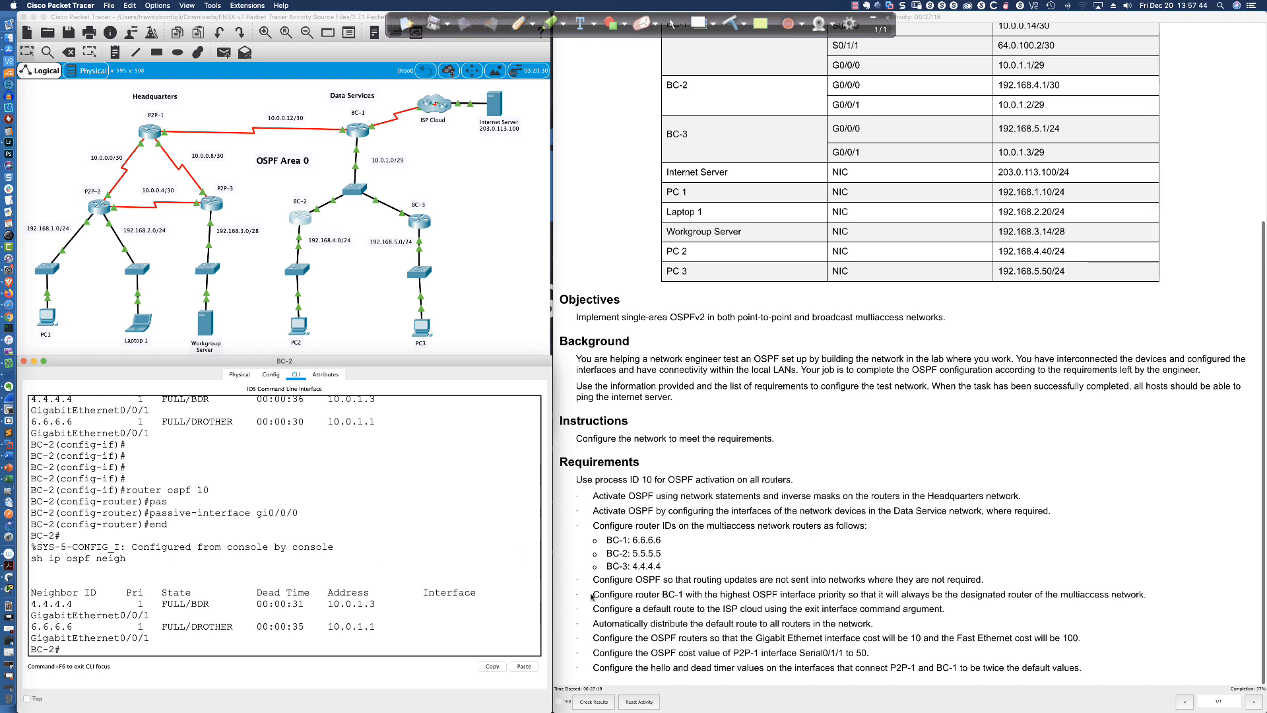
pyautogui.moveTo(697, 595); pyautogui.dragTo(826, 595)
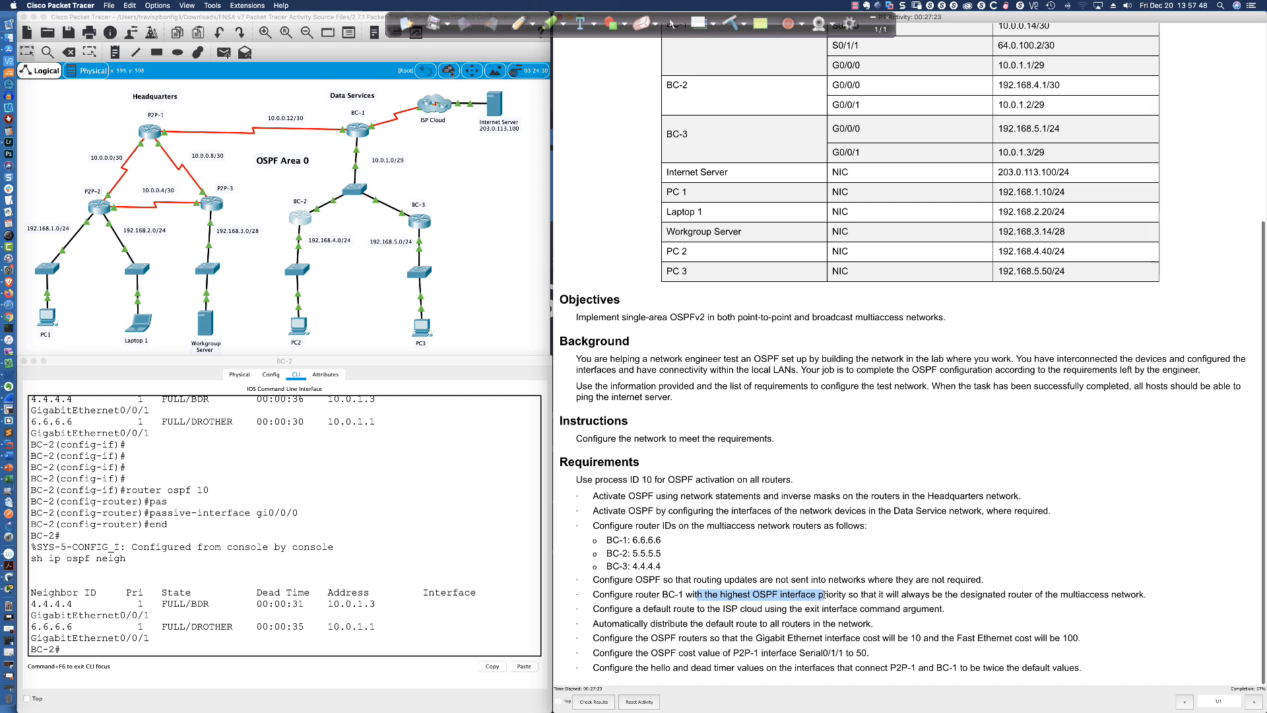
pyautogui.click(824, 594)
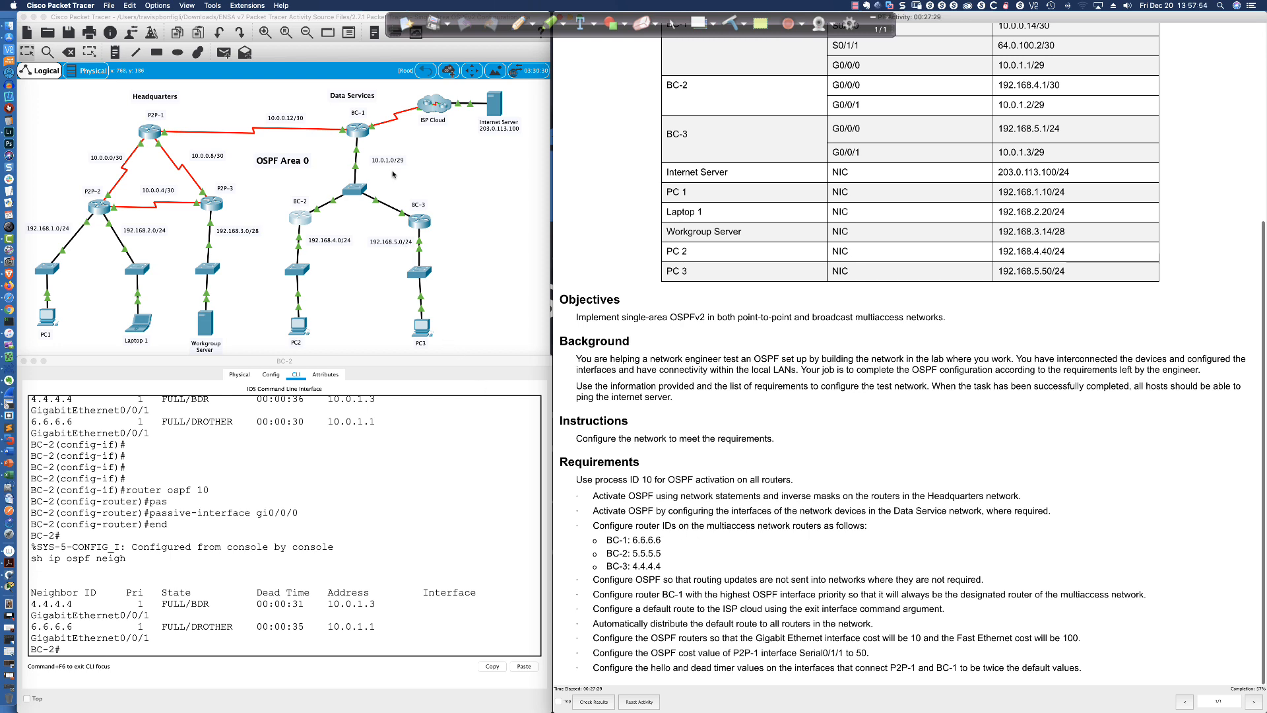
# Display the brief IP interface summary on BC-1 from within router configuration mode
pyautogui.click(361, 137)
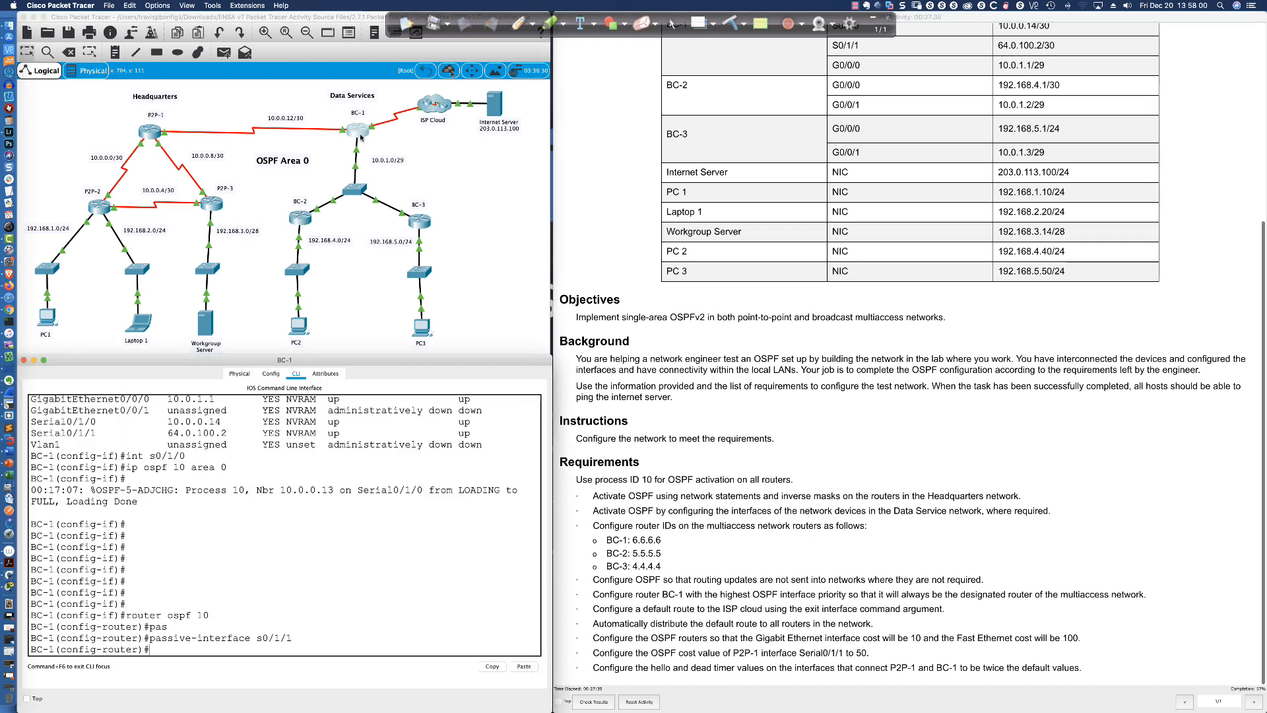
pyautogui.press('Return')
pyautogui.press('Return')
pyautogui.press('Return')
pyautogui.press('Return')
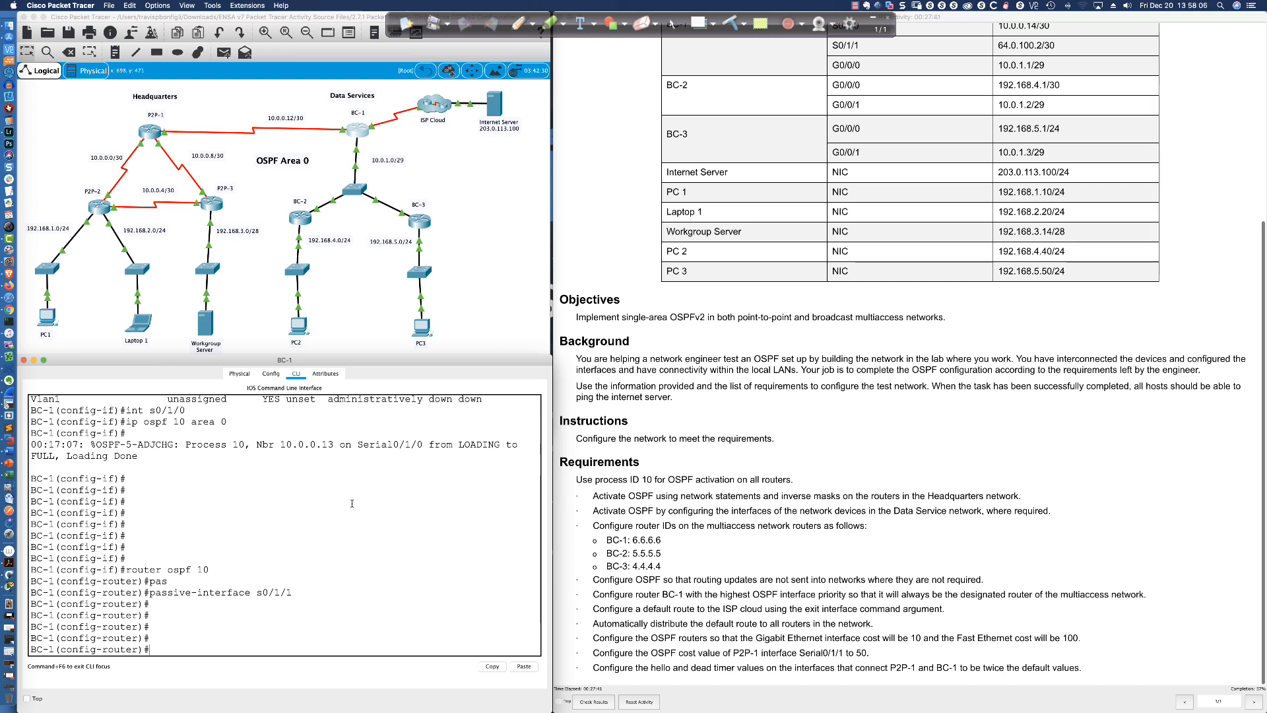
pyautogui.write('do sh ip int bri')
pyautogui.press('Return')
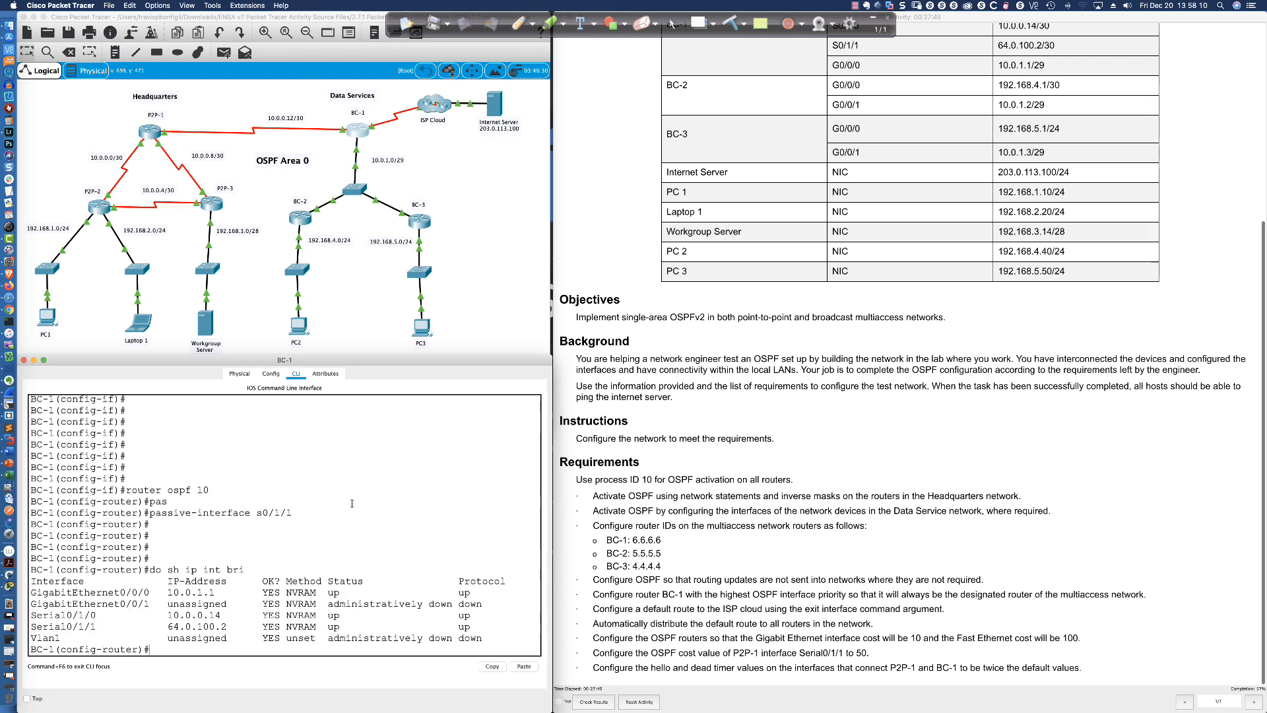
# Check the allowed OSPF priority range on BC-1's interface gi0/0/0 and set its priority to 255
pyautogui.write('int gi0/0/0')
pyautogui.press('Return')
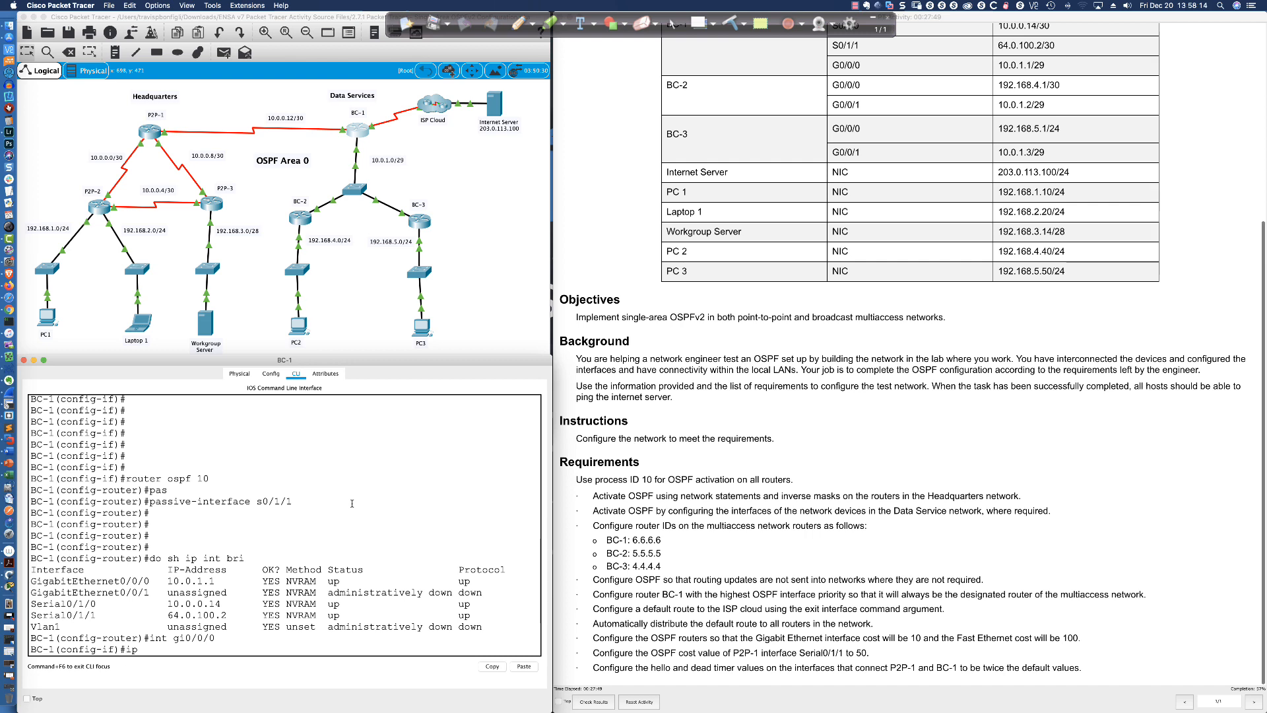
pyautogui.write('ip ospf pri')
pyautogui.press('Tab')
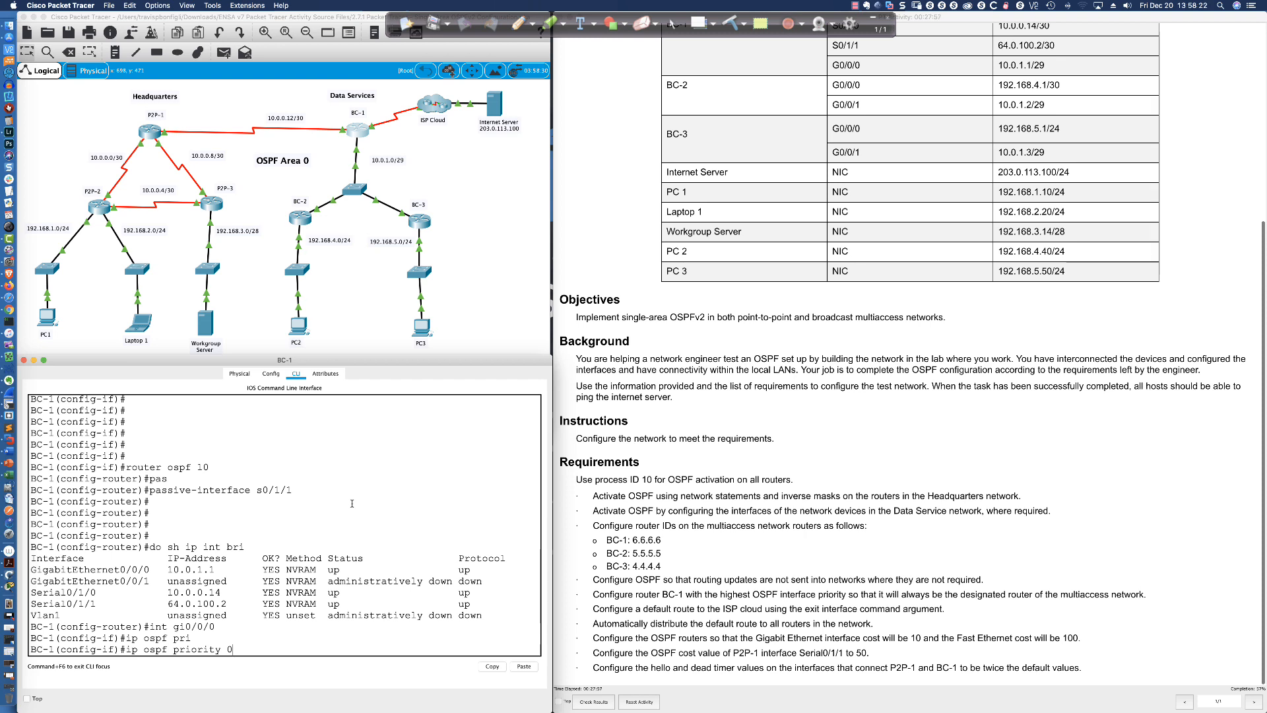
pyautogui.press('BackSpace')
pyautogui.write('1')
pyautogui.write('?')
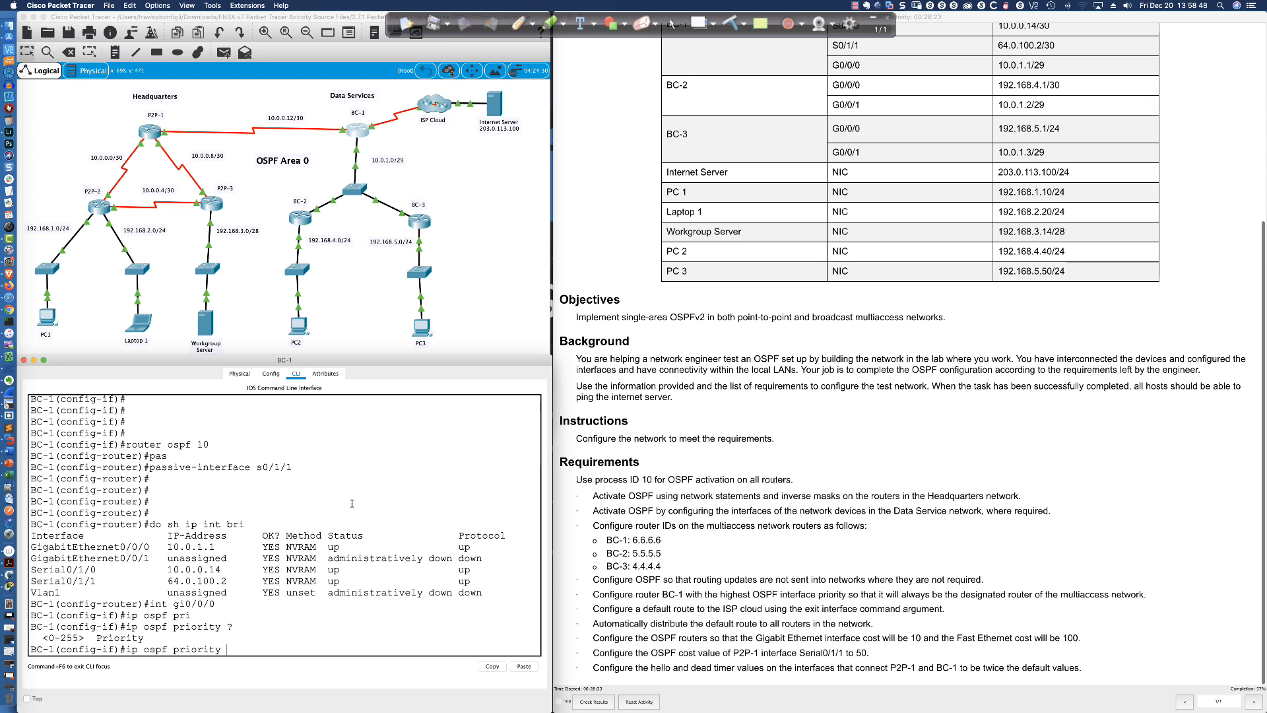
pyautogui.write('255')
pyautogui.press('Return')
pyautogui.press('Return')
pyautogui.press('Return')
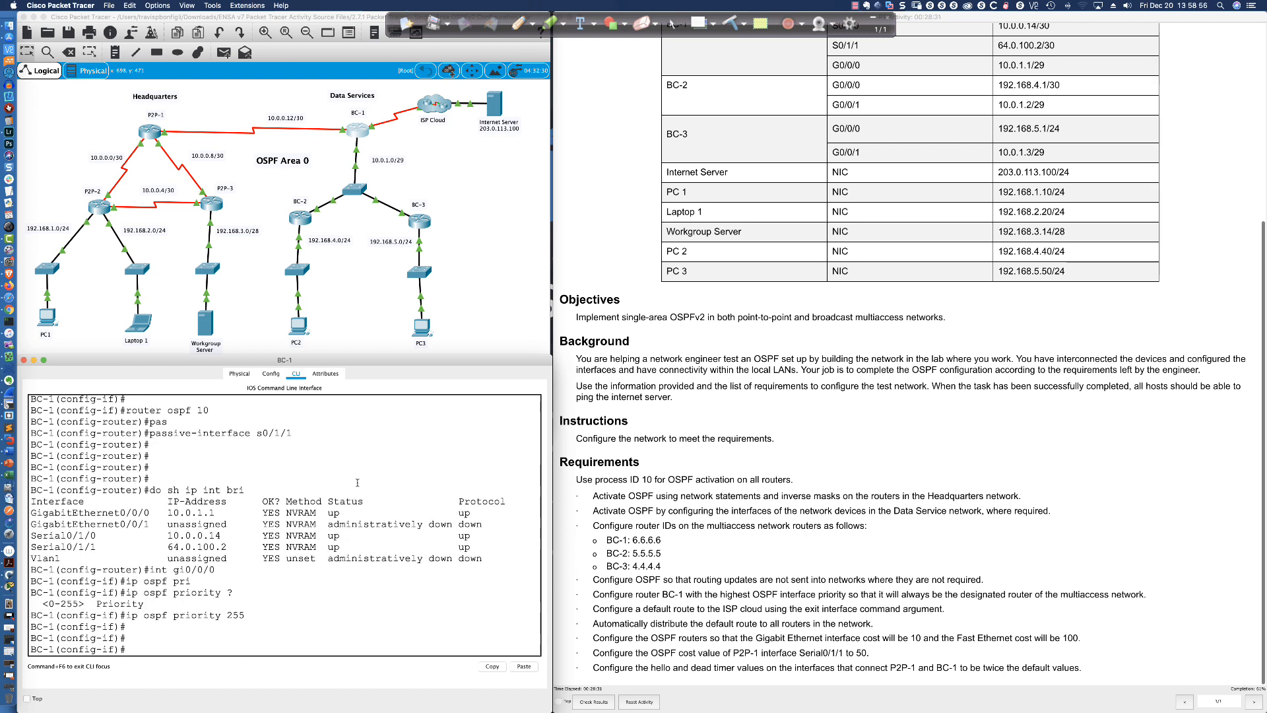
pyautogui.moveTo(246, 615); pyautogui.dragTo(175, 614)
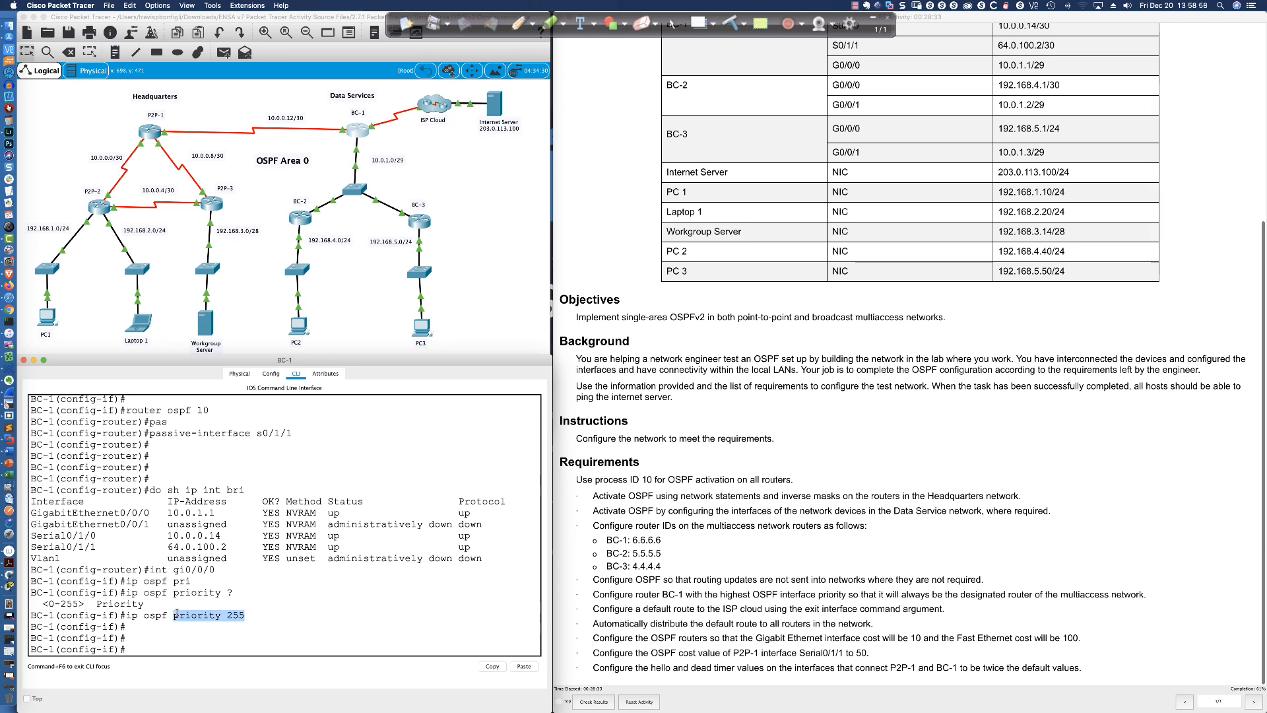
pyautogui.moveTo(662, 540); pyautogui.dragTo(609, 540)
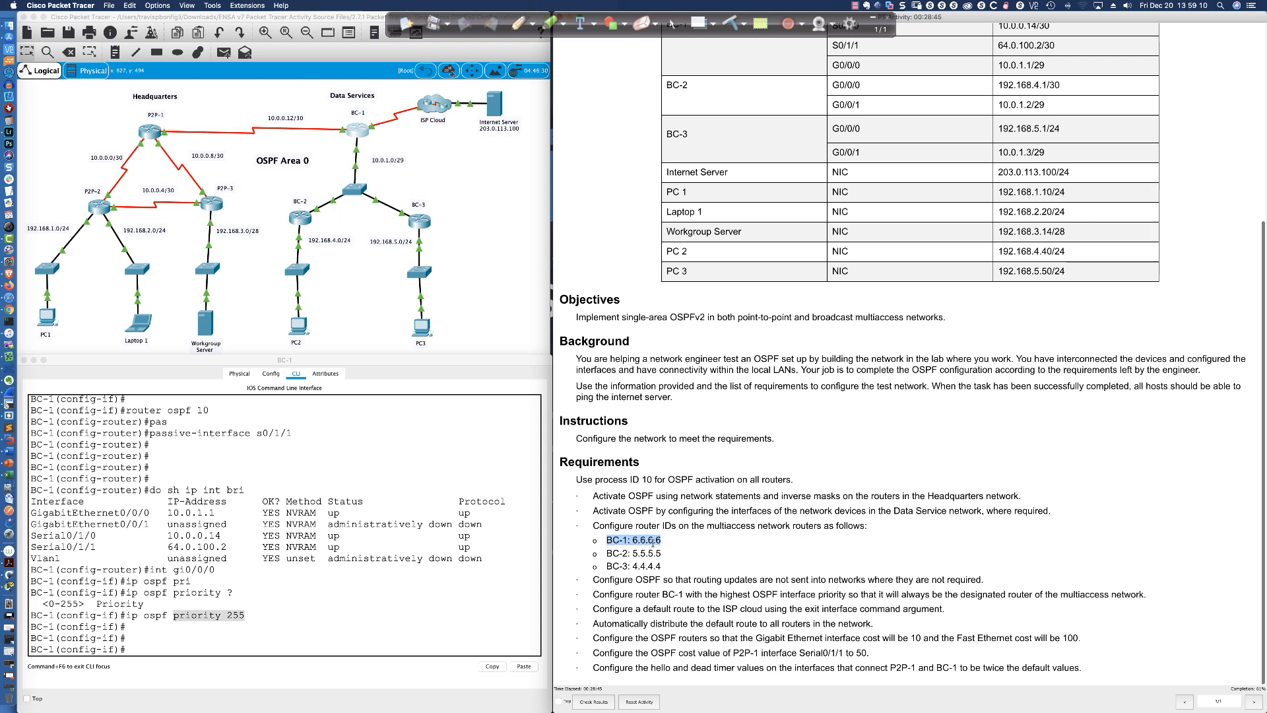
pyautogui.click(245, 615)
pyautogui.moveTo(245, 615); pyautogui.dragTo(173, 613)
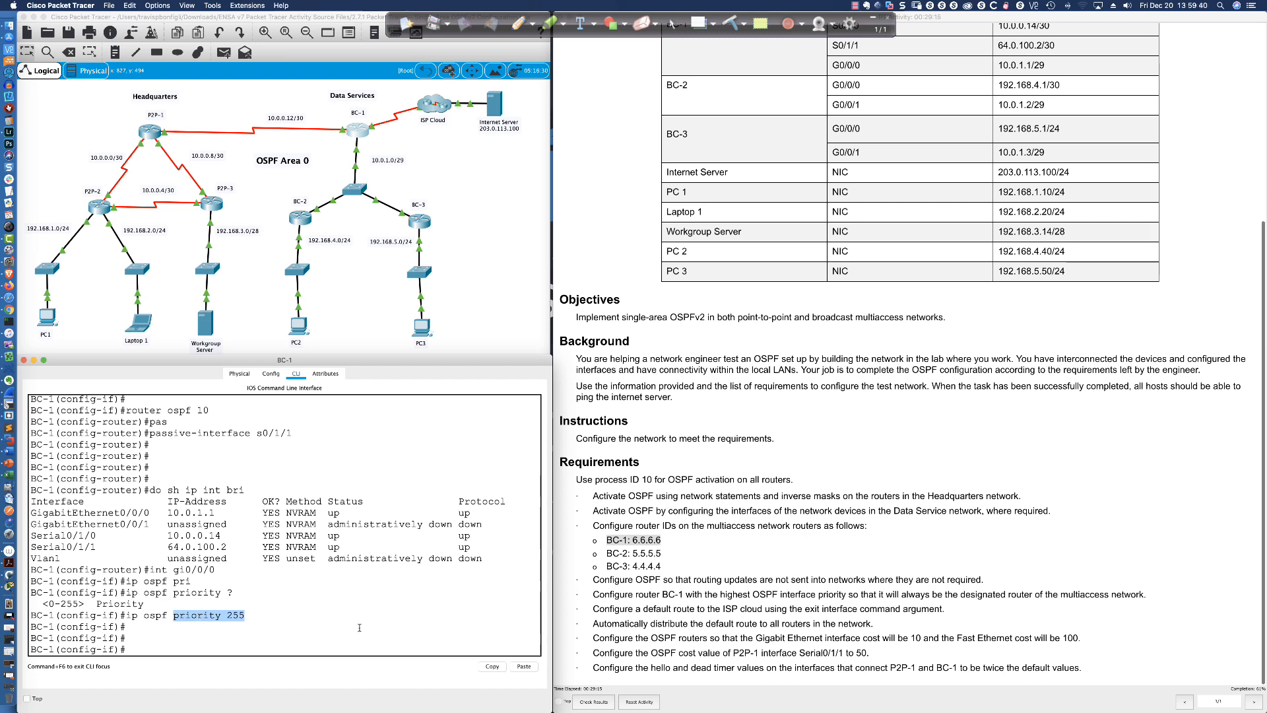
# Display BC-1's OSPF neighbor table from interface configuration mode and examine which neighbors hold the DR and BDR roles
pyautogui.click(413, 615)
pyautogui.write('do sh ip ospf neigh')
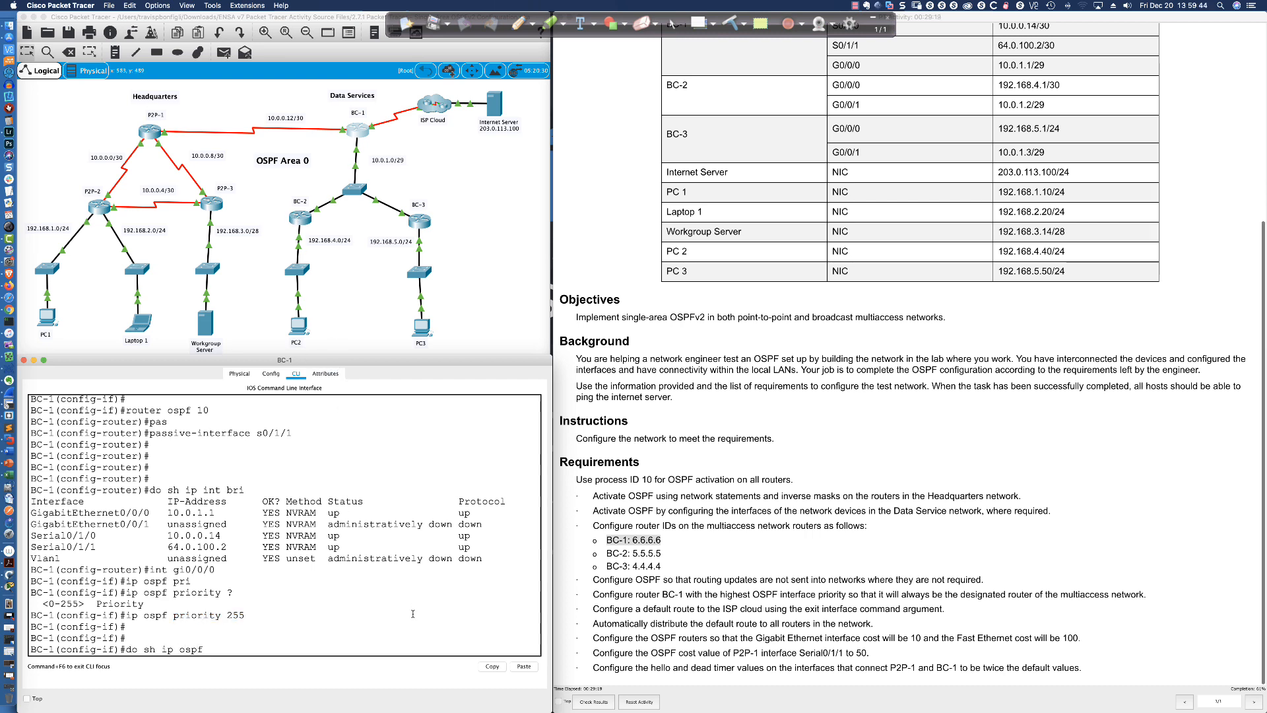
pyautogui.press('Return')
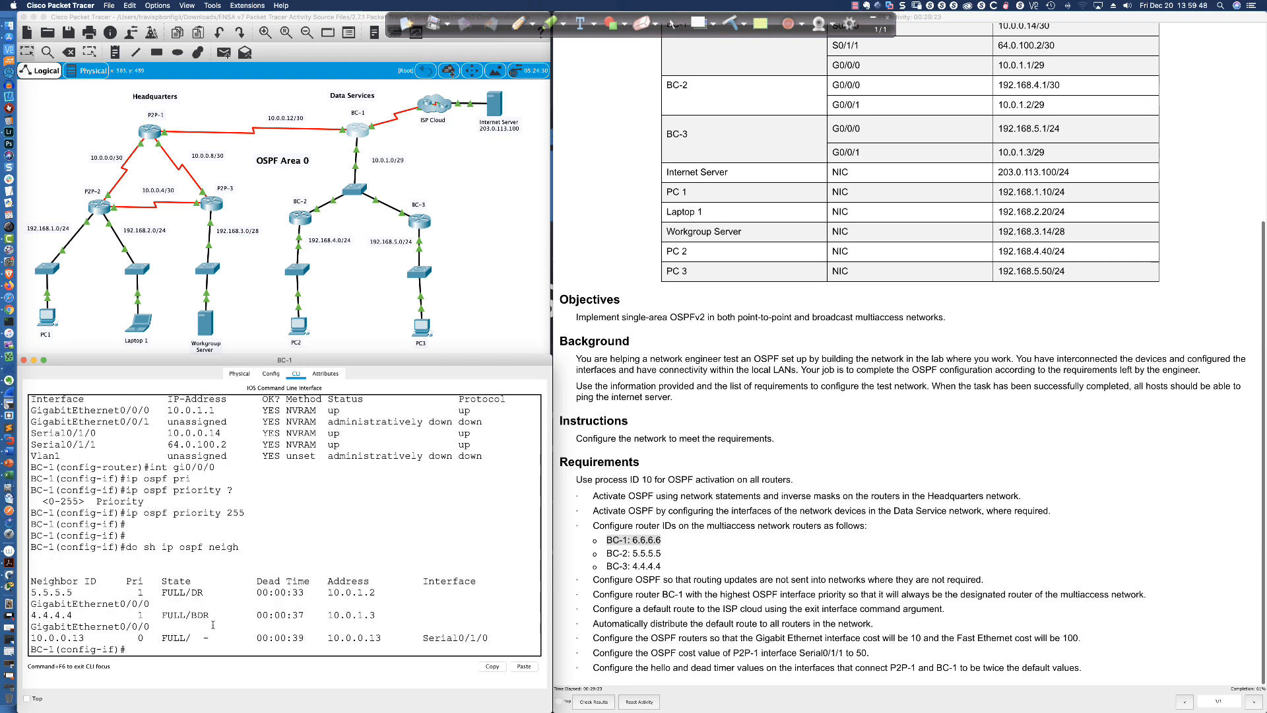
pyautogui.moveTo(195, 593); pyautogui.dragTo(208, 614)
pyautogui.click(284, 528)
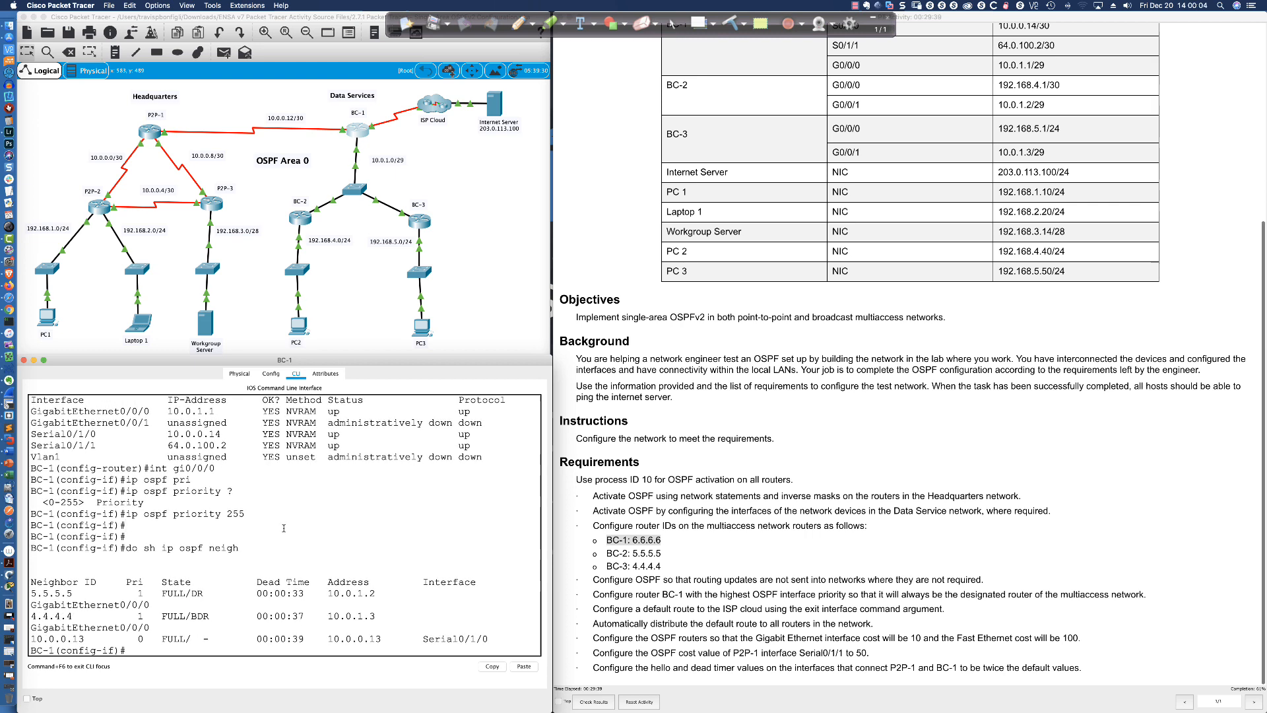
pyautogui.moveTo(209, 594); pyautogui.dragTo(192, 594)
pyautogui.scroll(2, 331, 458)
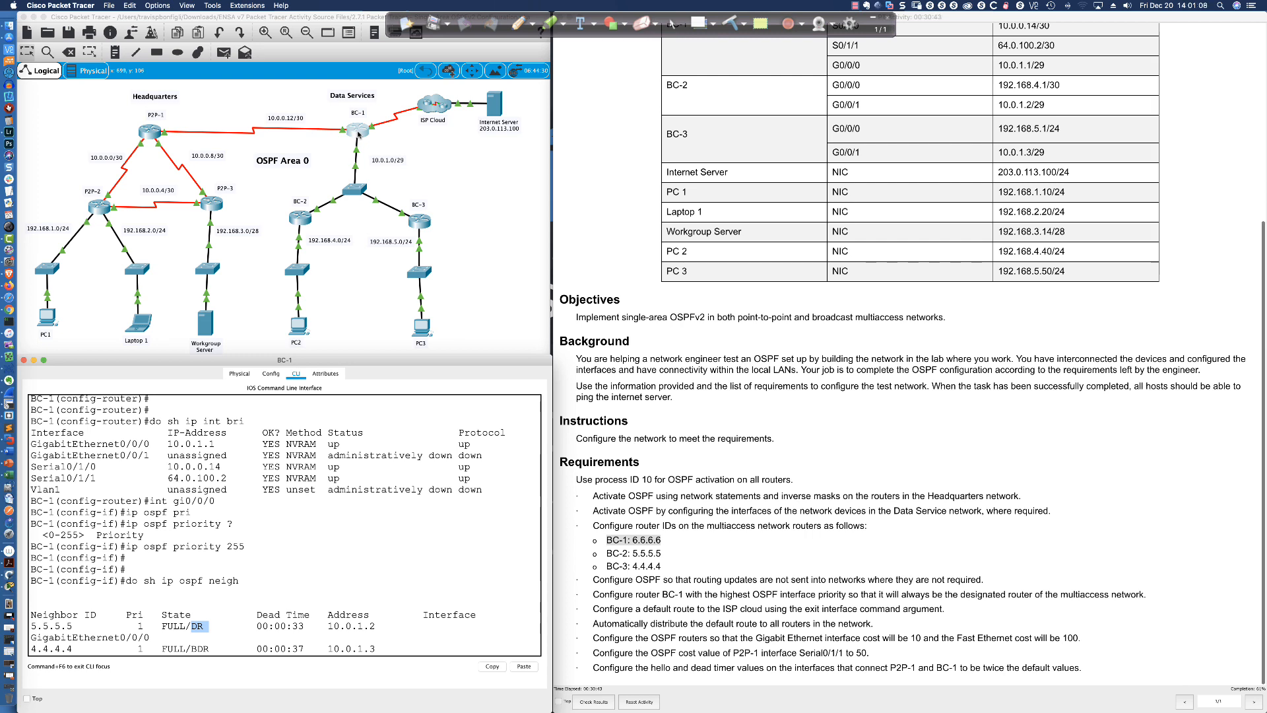
pyautogui.click(362, 582)
pyautogui.scroll(-1, 346, 475)
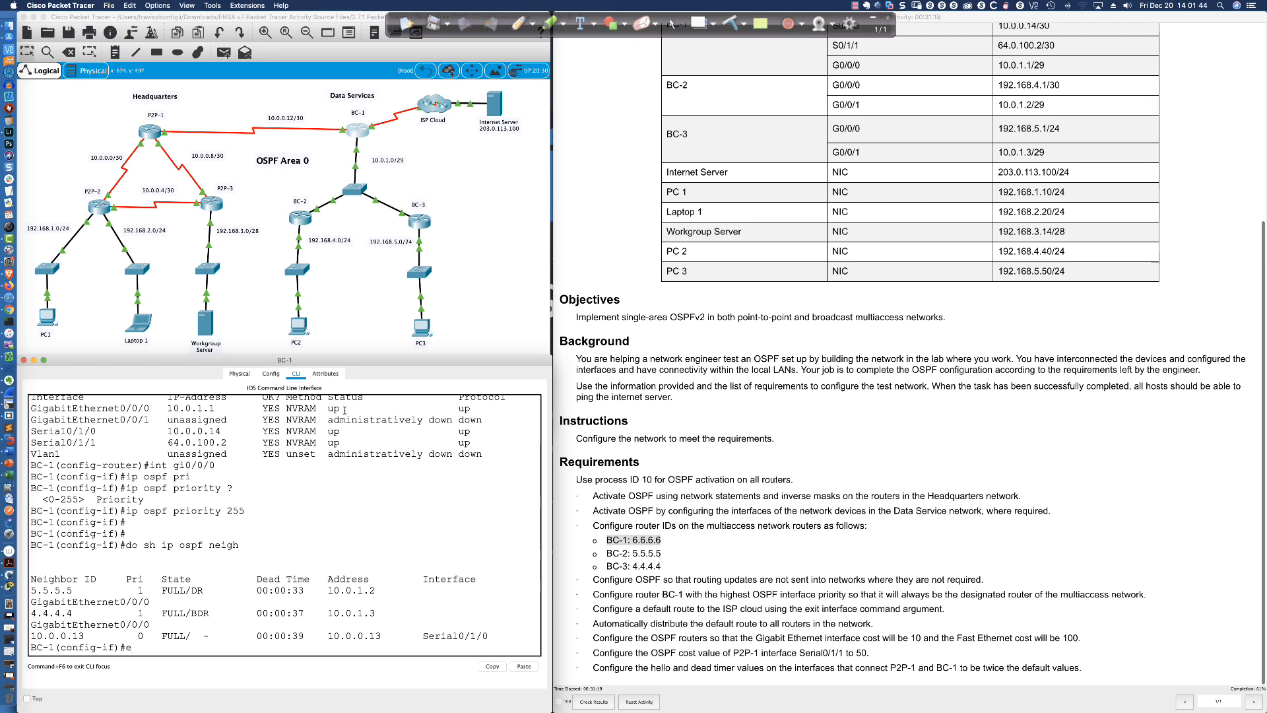
# Leave configuration mode on BC-1 and clear its OSPF process, confirming the reset of all OSPF processes
pyautogui.write('nd')
pyautogui.press('Return')
pyautogui.press('Return')
pyautogui.press('Return')
pyautogui.write('clear ip')
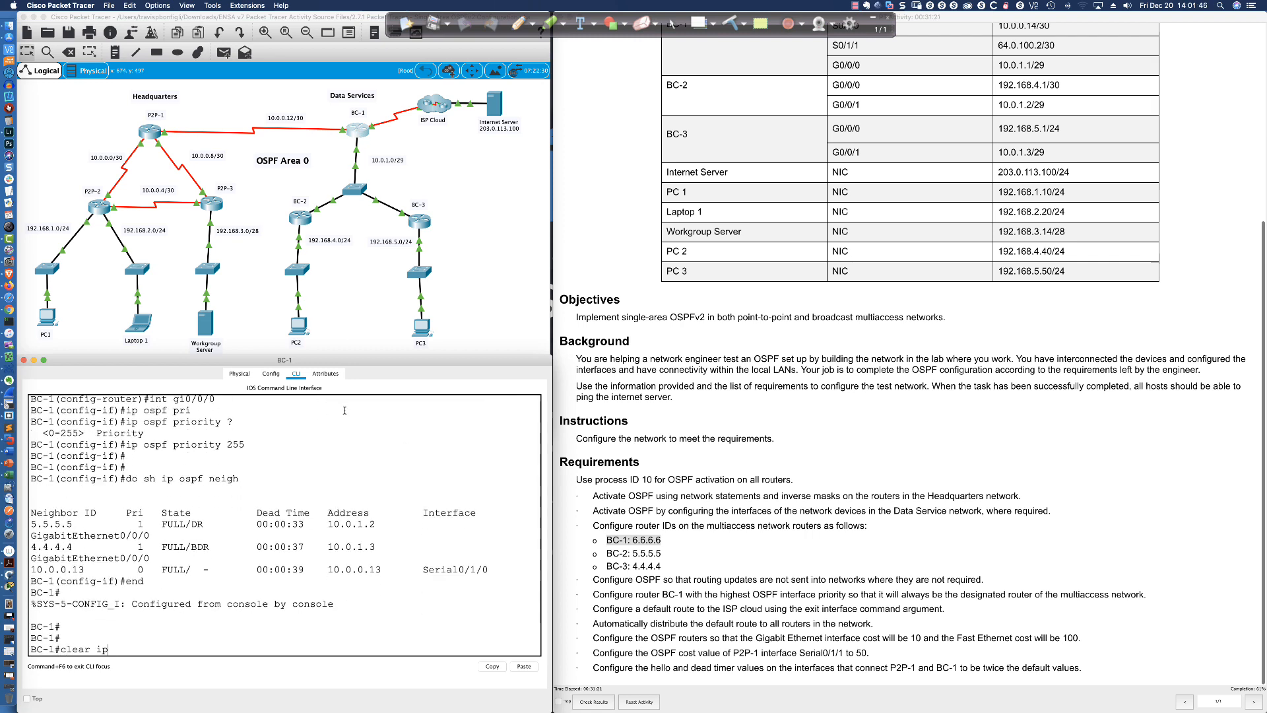
pyautogui.write(' ospf proc')
pyautogui.press('Return')
pyautogui.write('y')
pyautogui.press('Return')
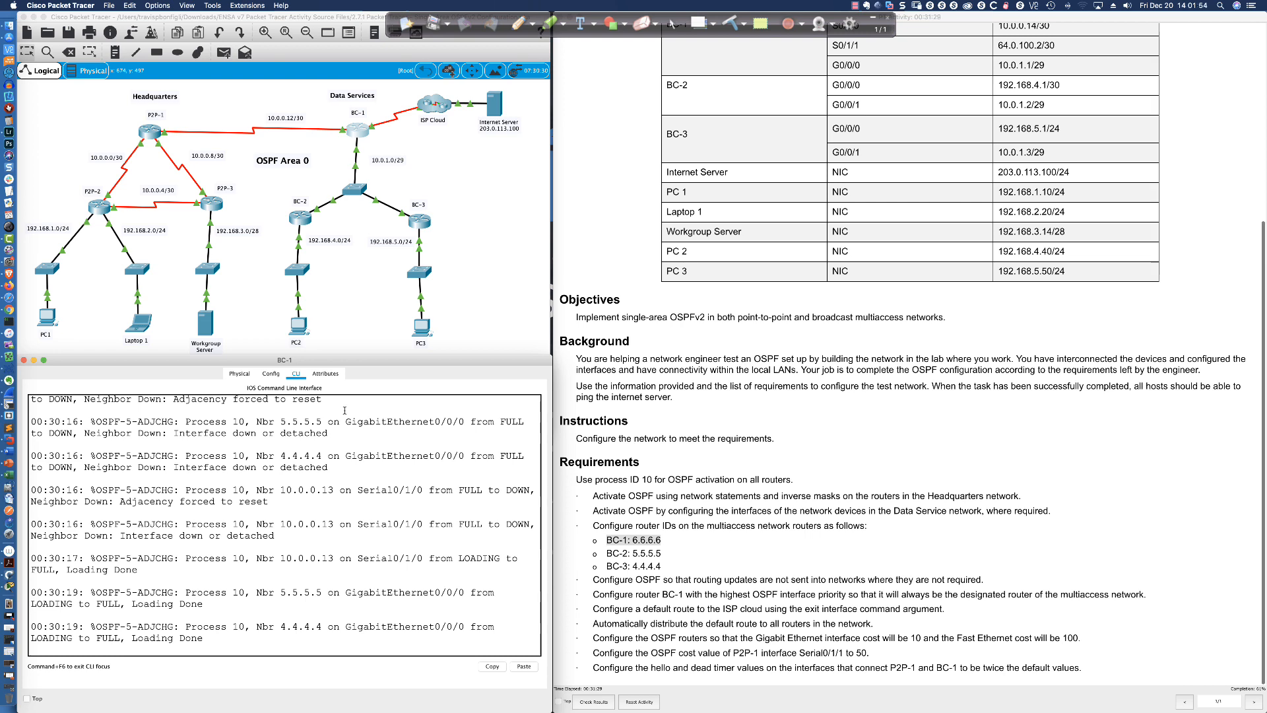
# Display BC-1's OSPF neighbor table in privileged mode to check the neighbor roles after the process reset
pyautogui.press('Return')
pyautogui.press('Return')
pyautogui.press('Return')
pyautogui.press('Return')
pyautogui.press('Return')
pyautogui.press('Return')
pyautogui.press('Return')
pyautogui.write('sh ip')
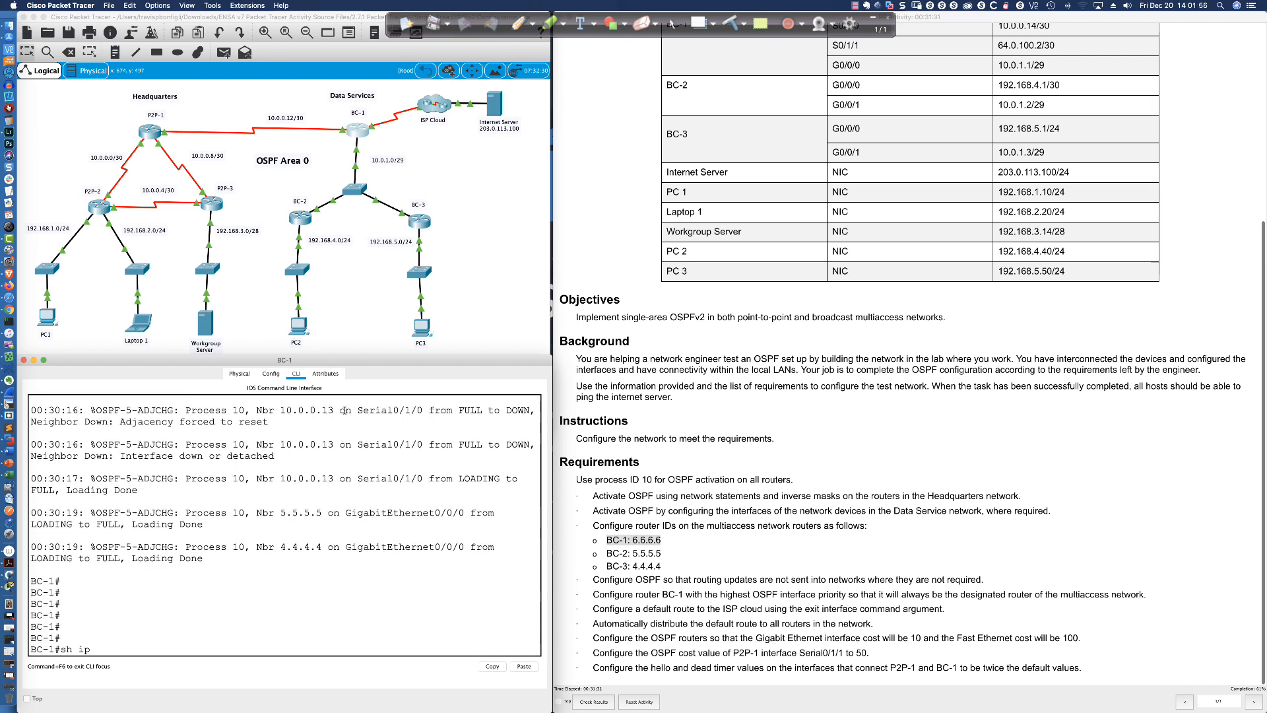
pyautogui.write(' ospf neigh')
pyautogui.press('Return')
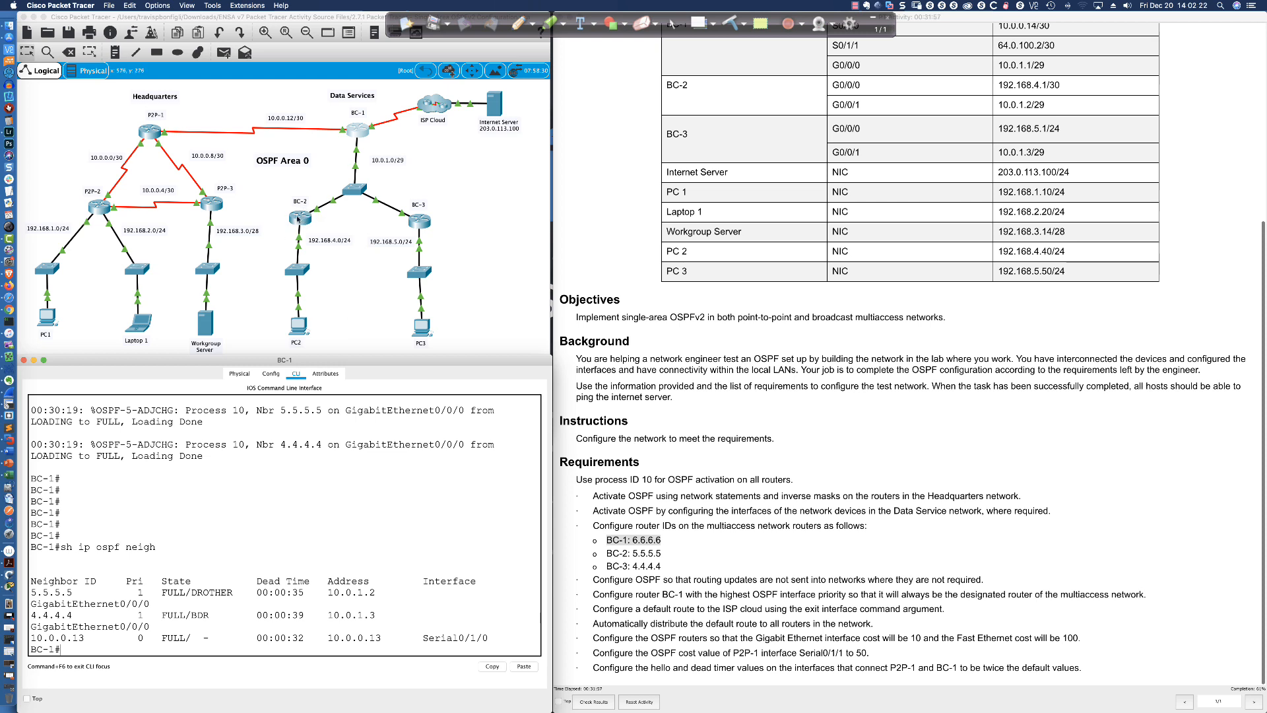
# Clear the OSPF process on BC-2 and confirm resetting all OSPF processes
pyautogui.hscroll(1, 433, 228)
pyautogui.hscroll(-1, 421, 228)
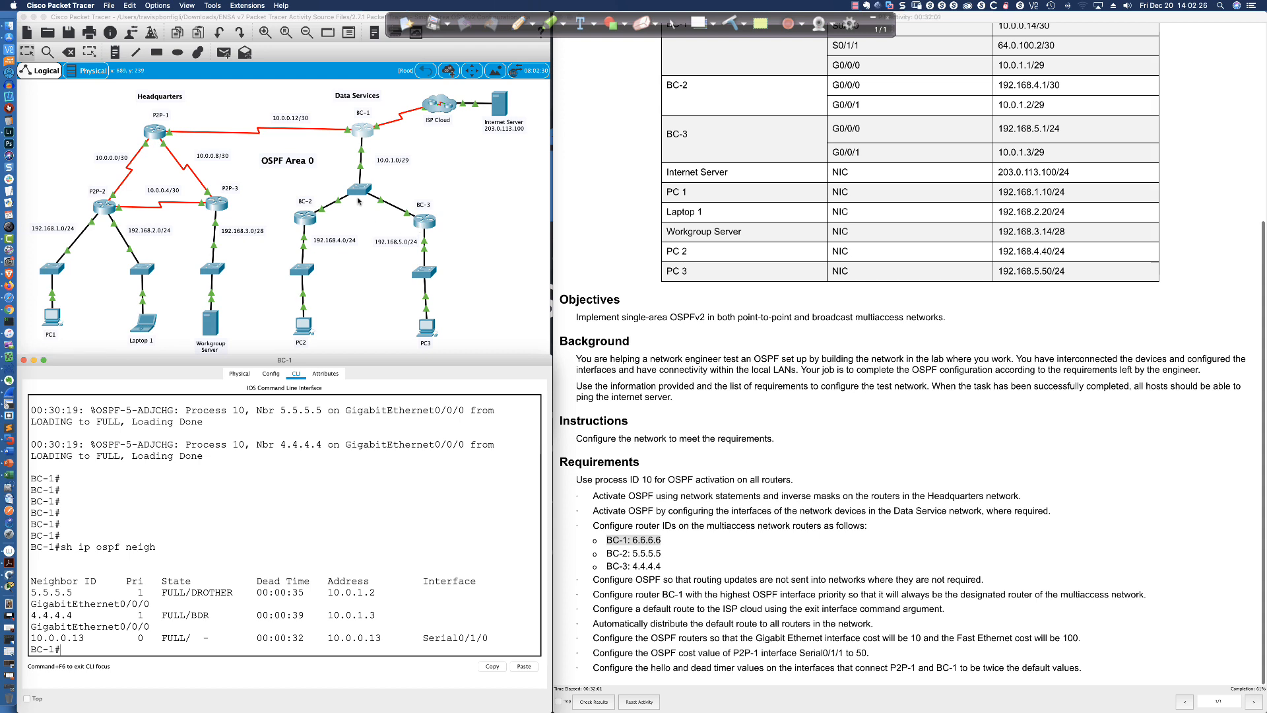
pyautogui.click(308, 220)
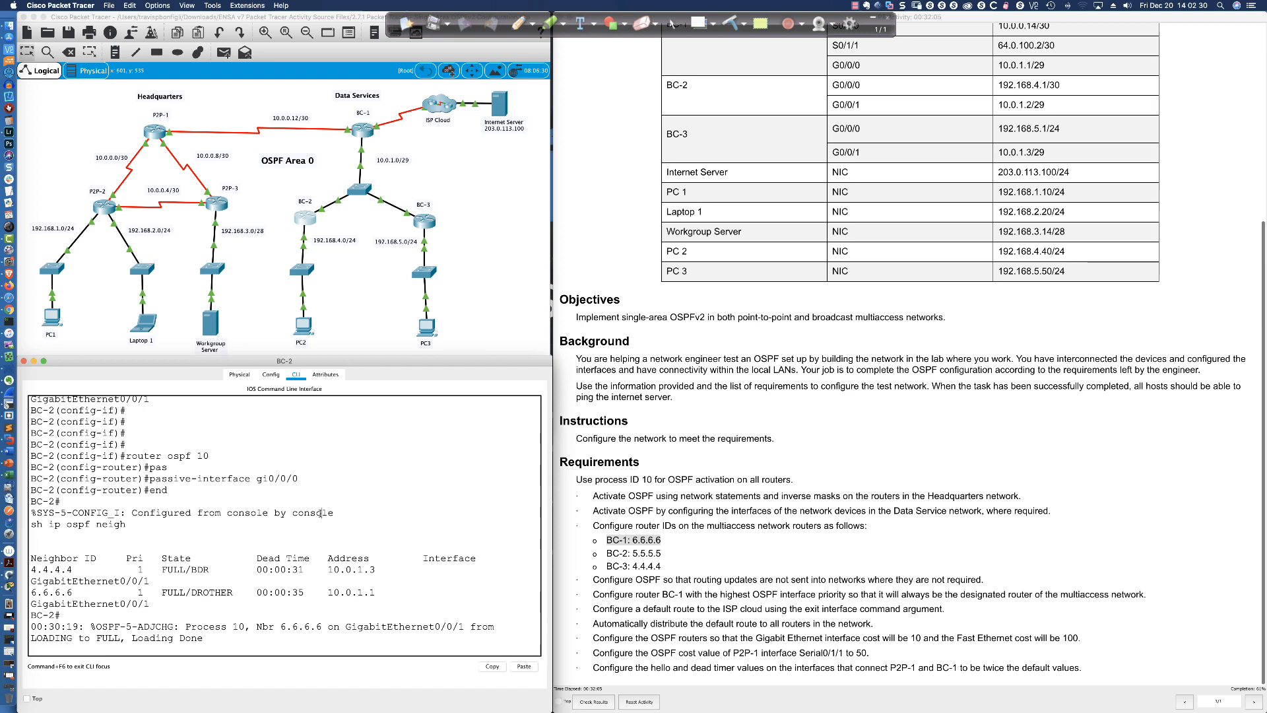
pyautogui.scroll(-2, 320, 513)
pyautogui.press('Return')
pyautogui.write('clear ip osp')
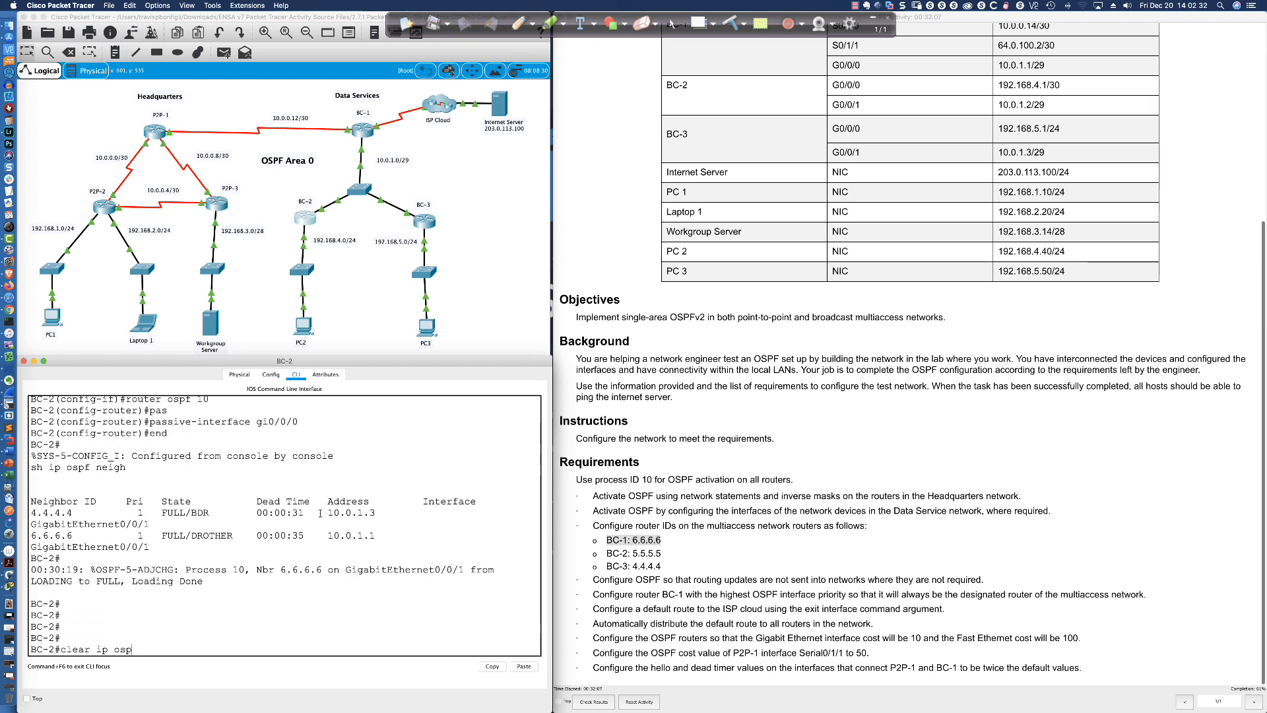
pyautogui.write('f proc')
pyautogui.press('Return')
pyautogui.write('y')
pyautogui.press('Return')
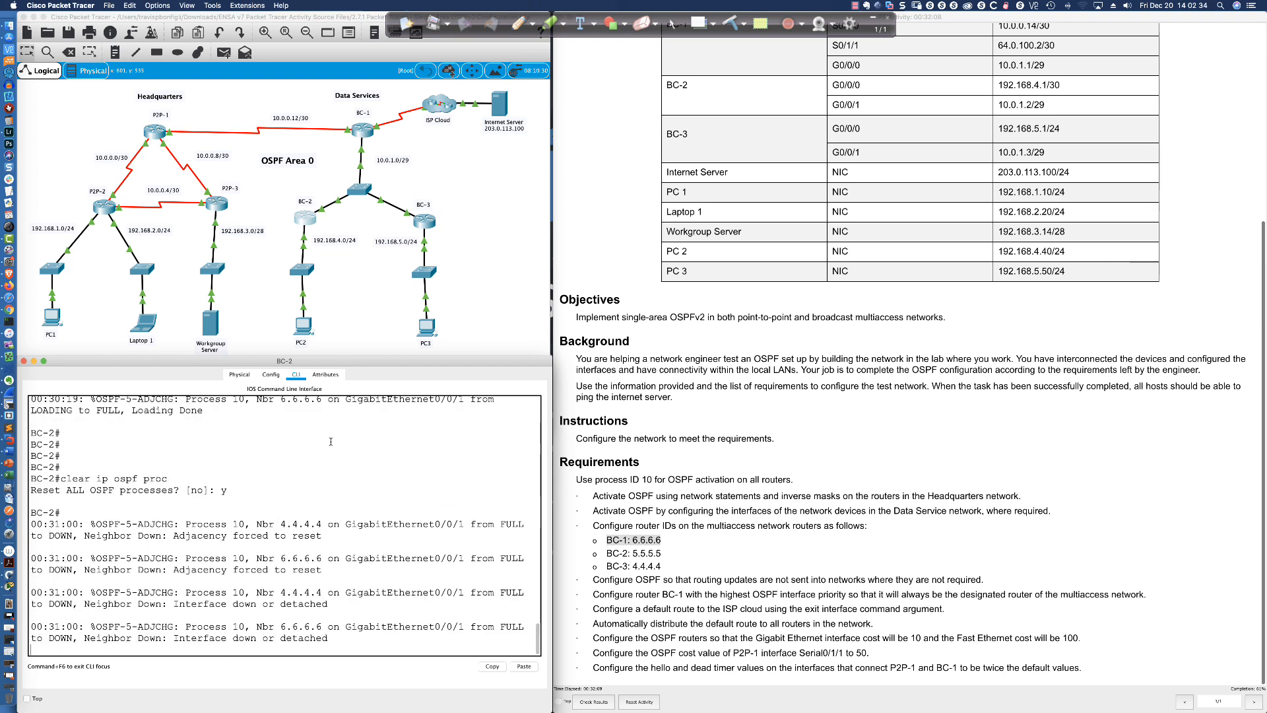
# Clear the OSPF process on BC-3 from within router configuration mode, confirming the reset
pyautogui.click(425, 221)
pyautogui.scroll(-2, 358, 552)
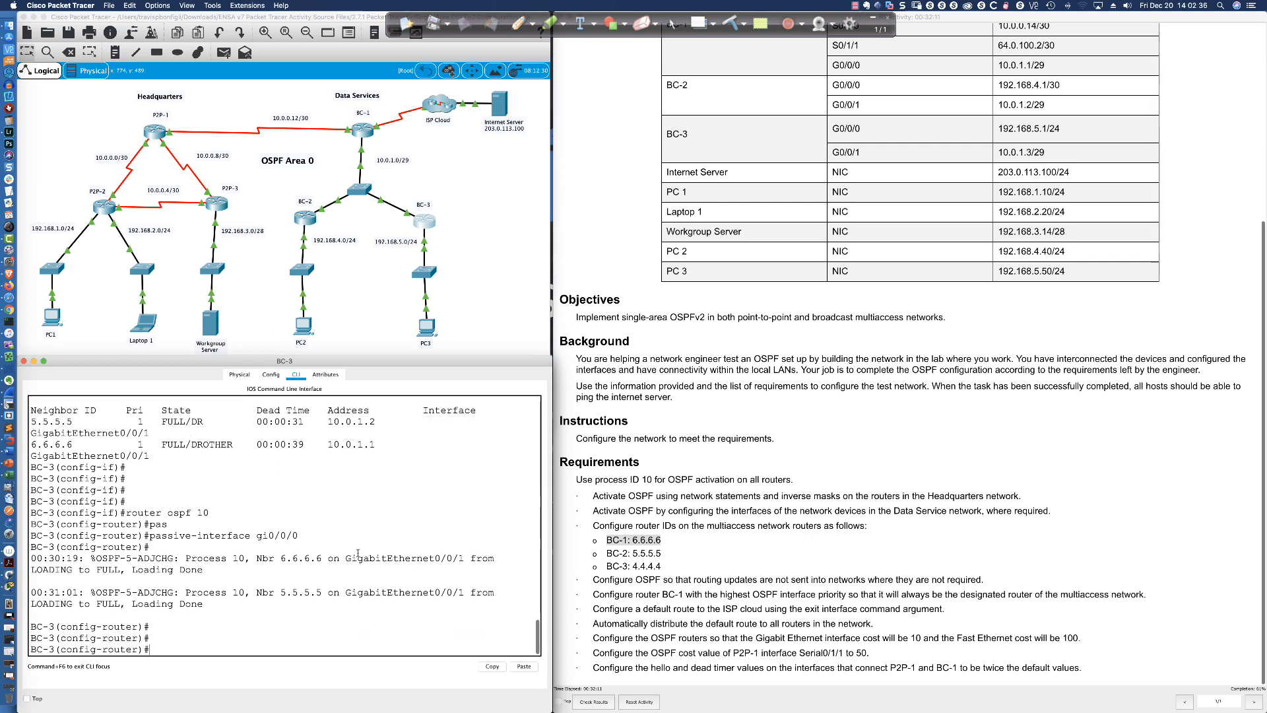
pyautogui.write('do clear ip ')
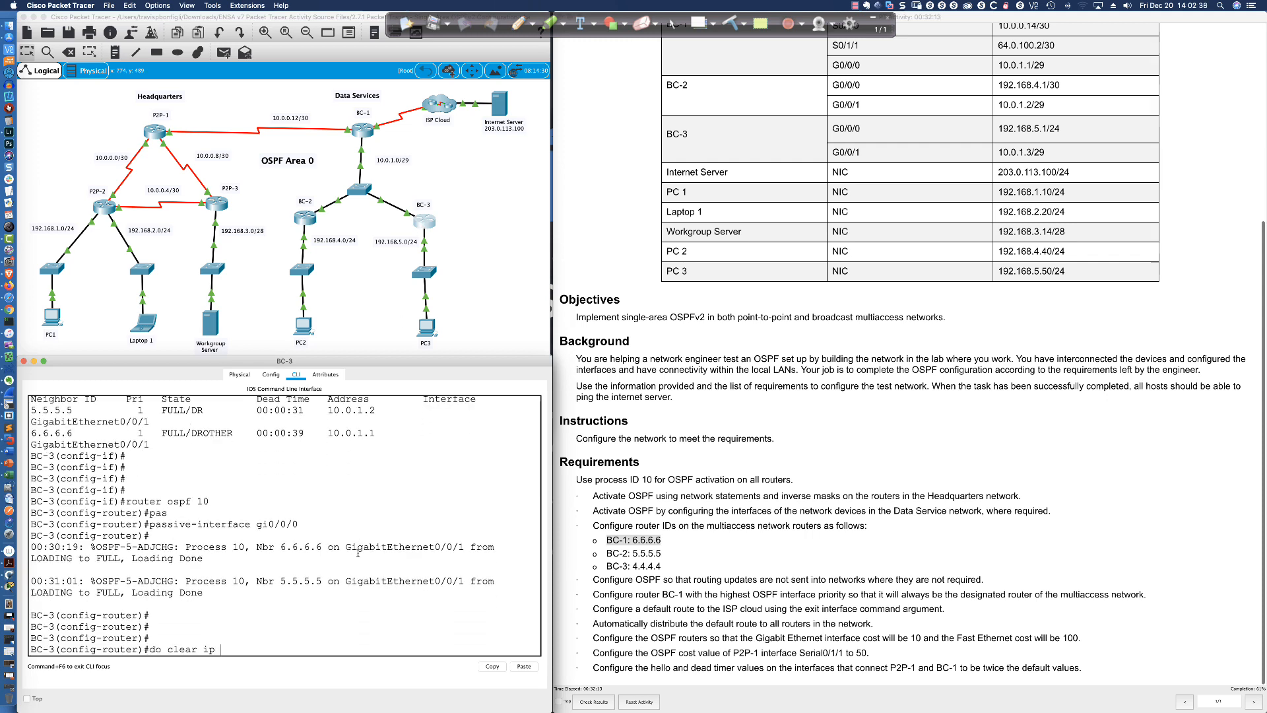
pyautogui.write('ospf proc')
pyautogui.press('Return')
pyautogui.write('y')
pyautogui.press('Return')
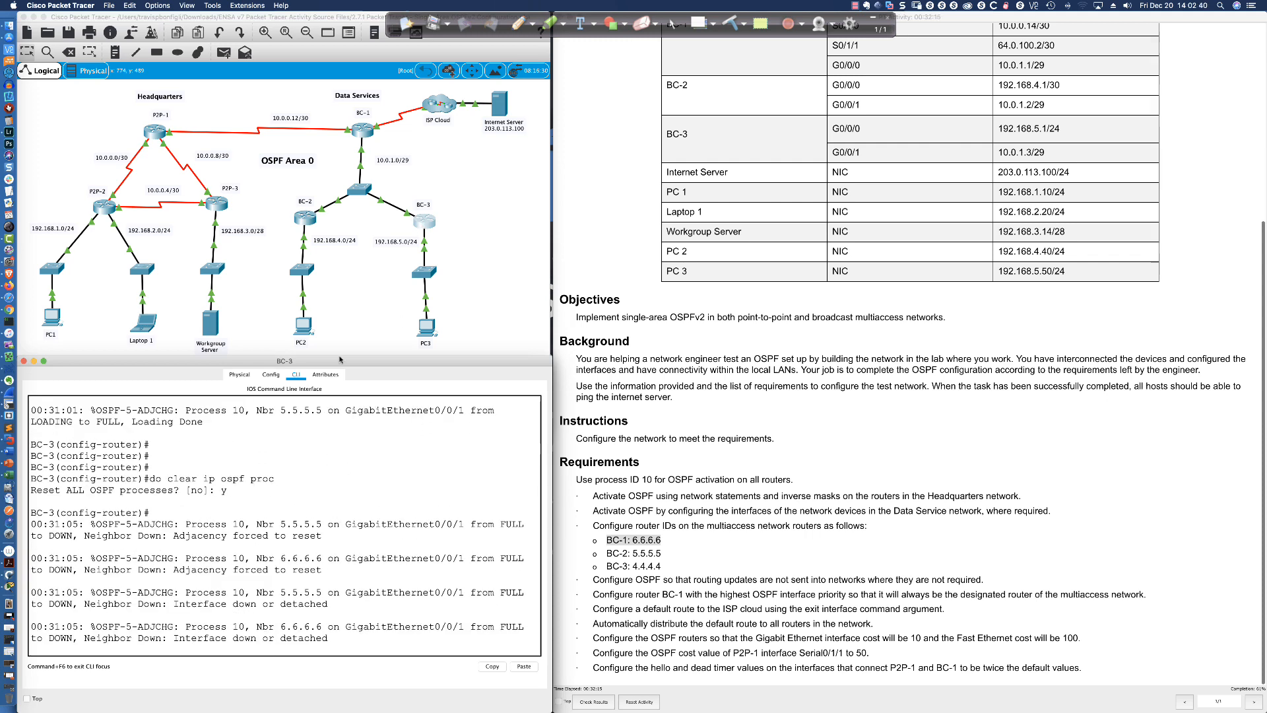
# Return to BC-1's command line and clear its OSPF process once more, confirming the reset of all OSPF processes
pyautogui.click(354, 129)
pyautogui.write('f')
pyautogui.press('Return')
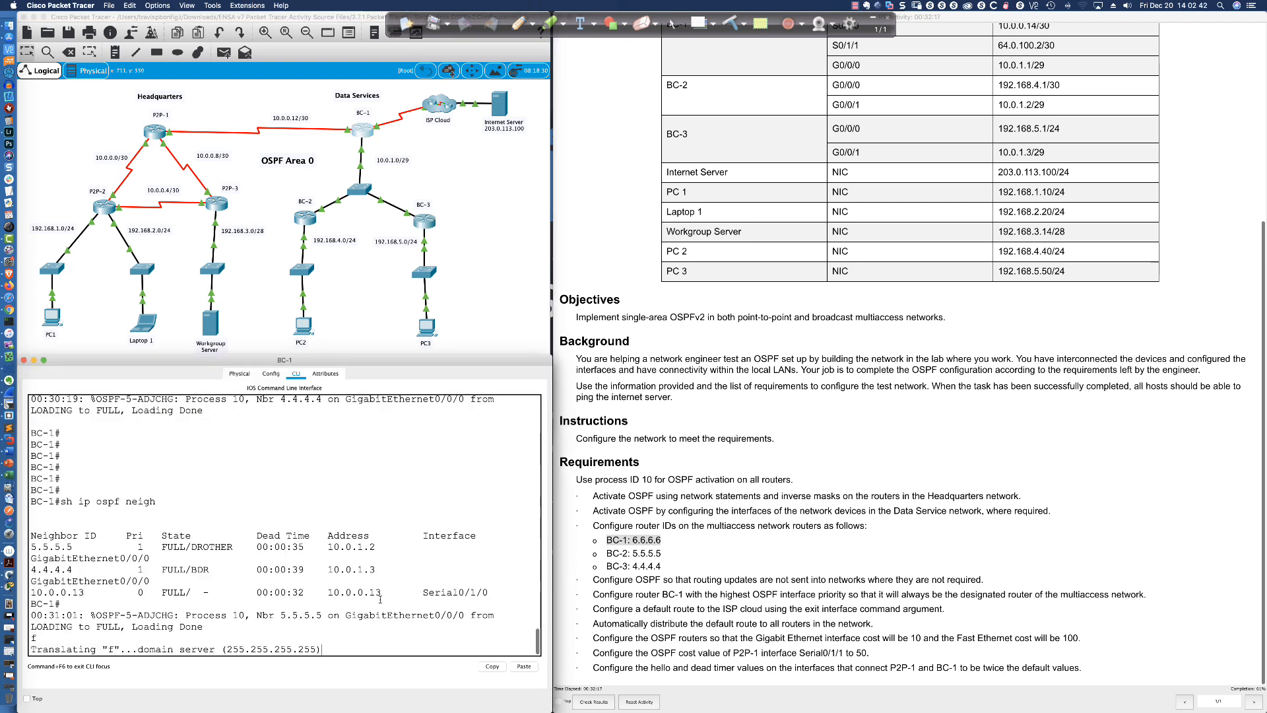
pyautogui.hotkey('ctrl', 'shift', '6')
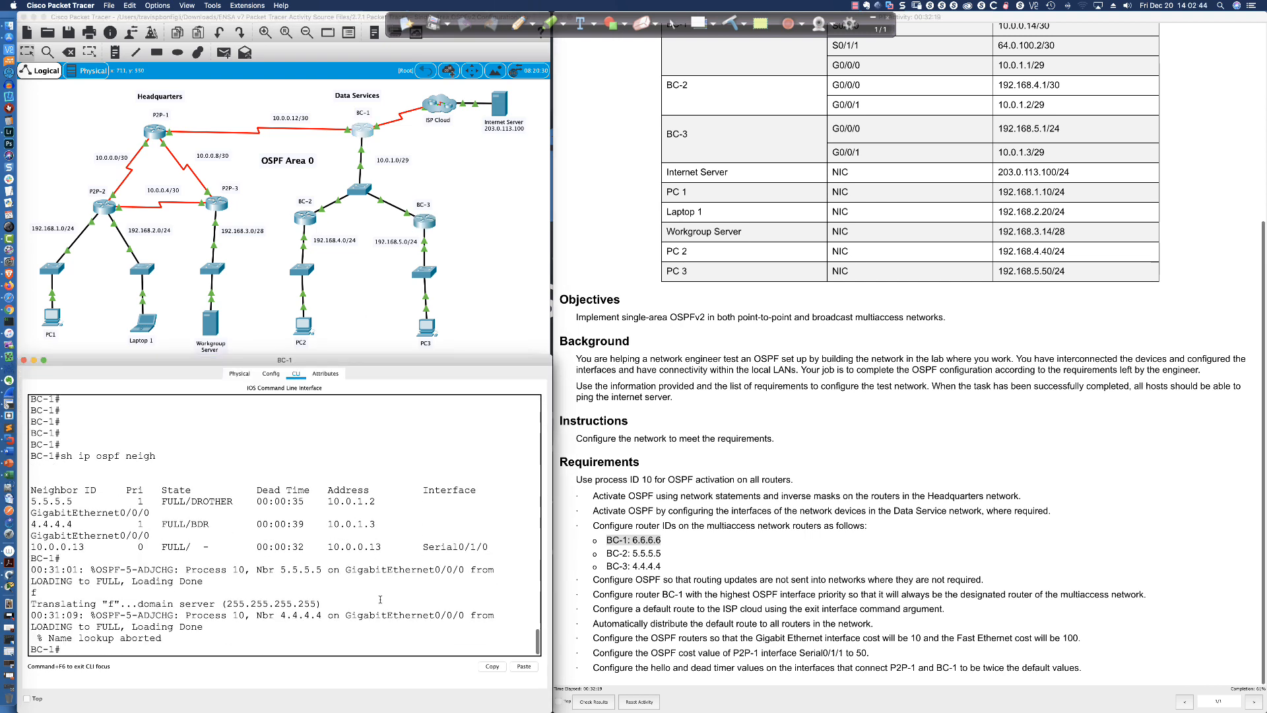
pyautogui.press('Return')
pyautogui.press('Return')
pyautogui.press('Return')
pyautogui.press('Return')
pyautogui.write('clear ip ospf rpoc')
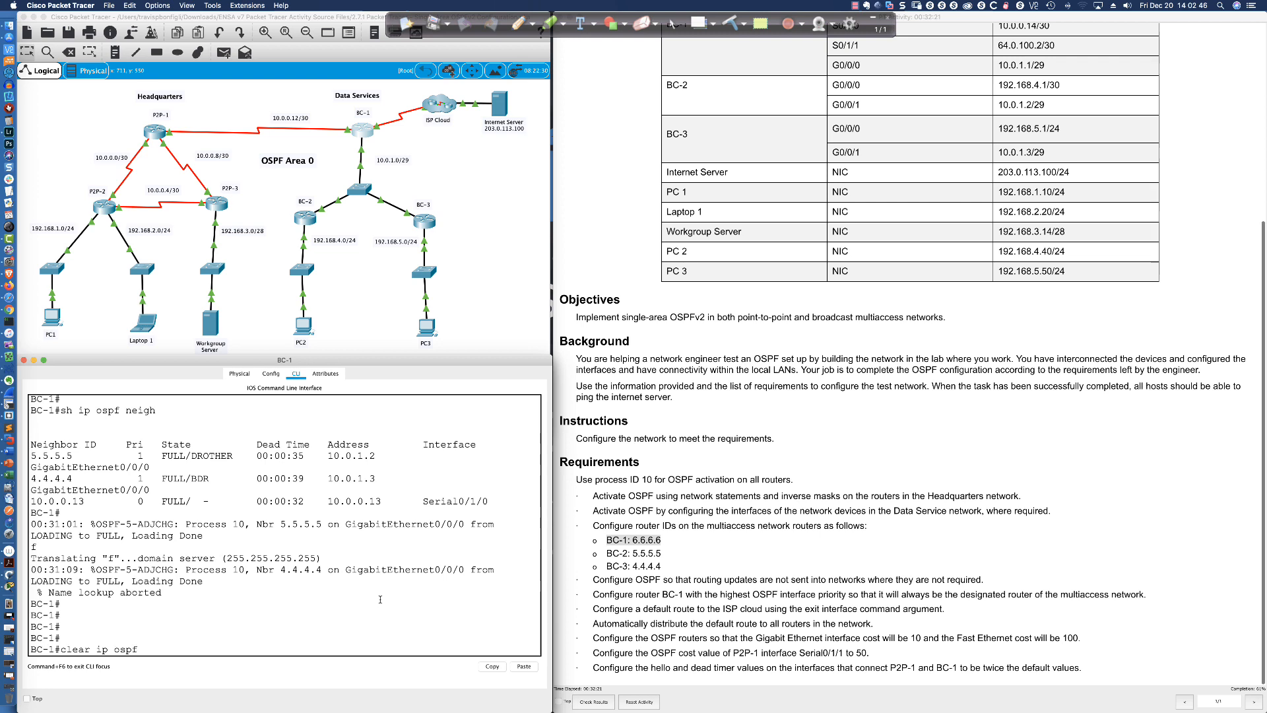
pyautogui.press('BackSpace')
pyautogui.press('BackSpace')
pyautogui.press('BackSpace')
pyautogui.press('BackSpace')
pyautogui.write('proc')
pyautogui.press('Return')
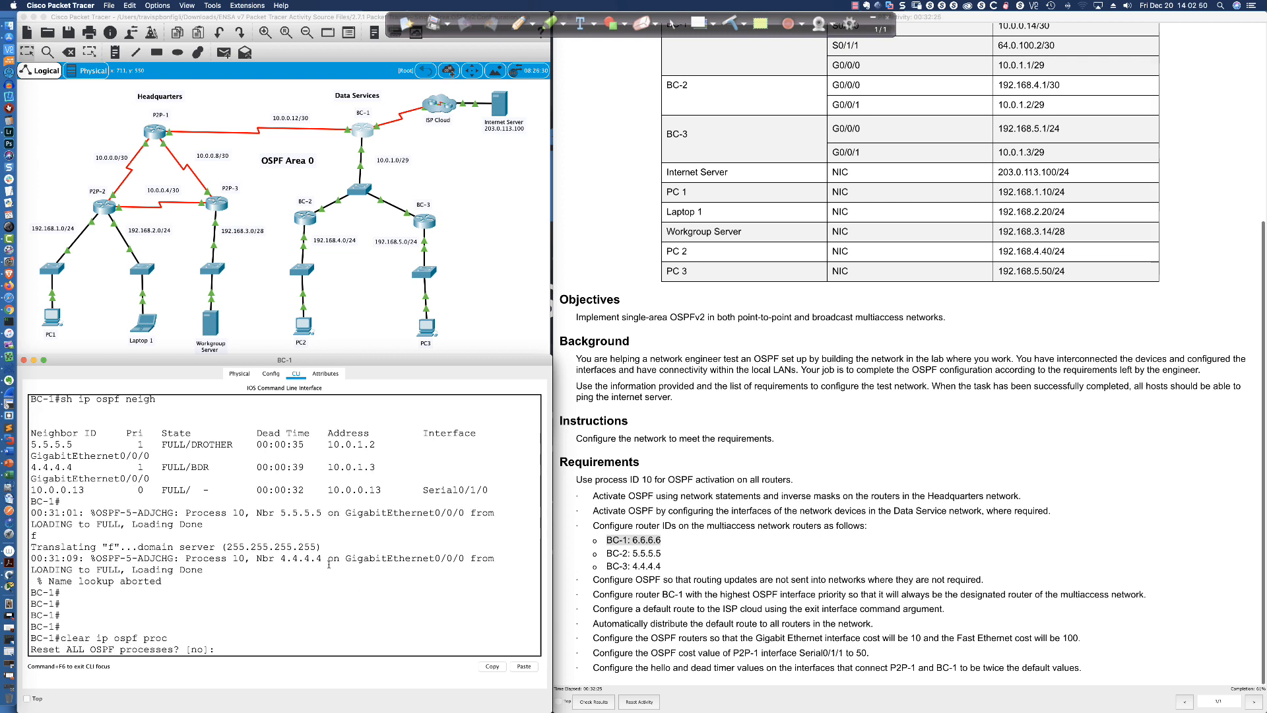
pyautogui.write('y')
pyautogui.press('Return')
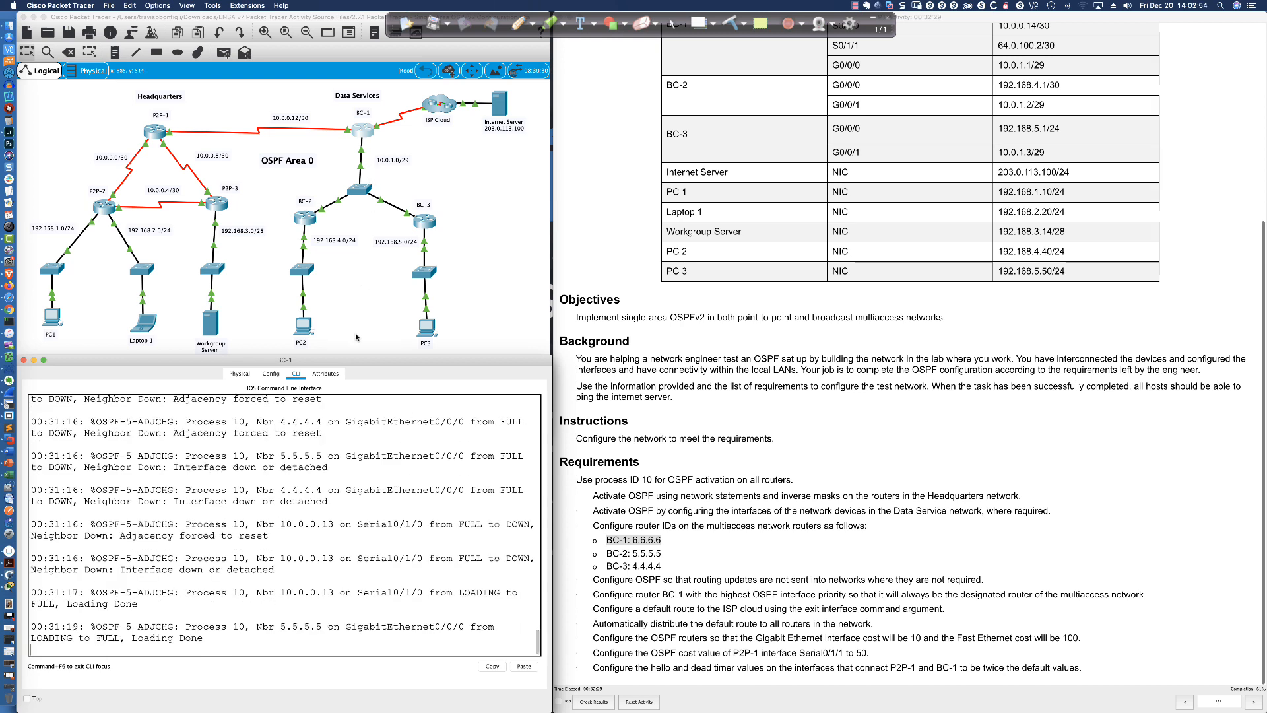
# Display the OSPF neighbor table on BC-1 again and examine the roles of neighbors 4.4.4.4 and 5.5.5.5
pyautogui.press('Return')
pyautogui.press('Return')
pyautogui.press('Return')
pyautogui.press('Return')
pyautogui.press('Return')
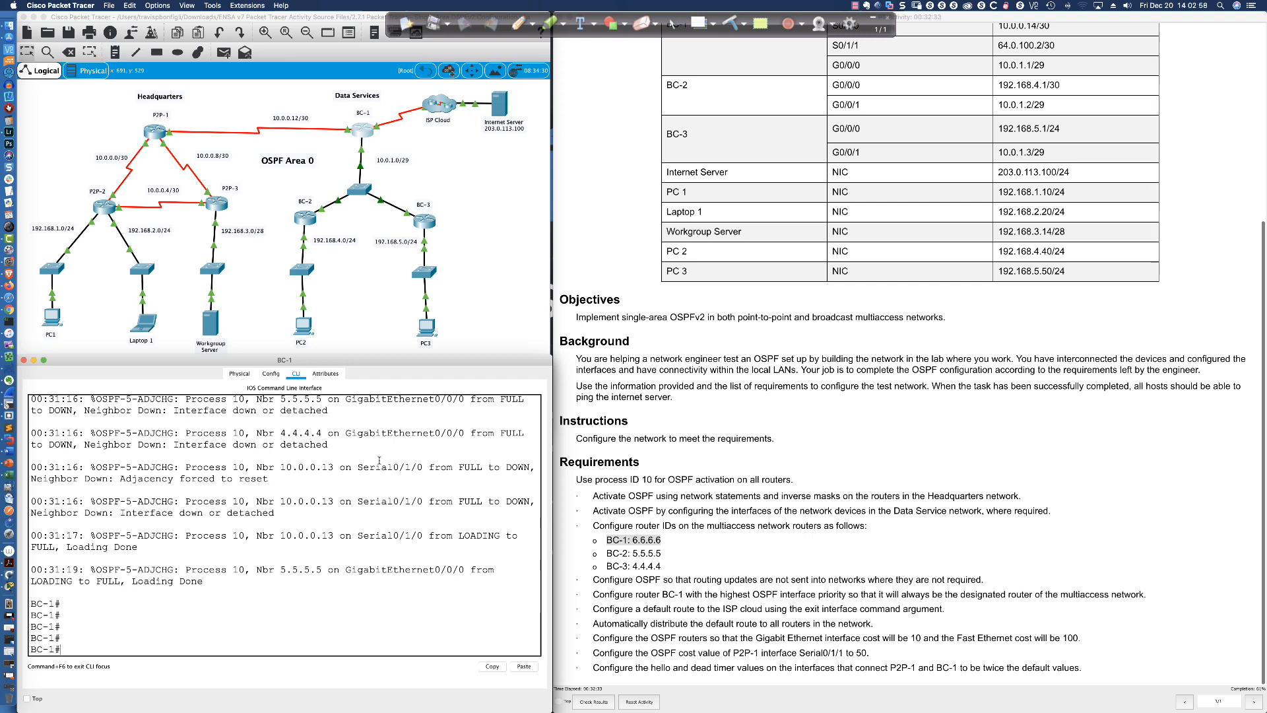
pyautogui.write('sh ip')
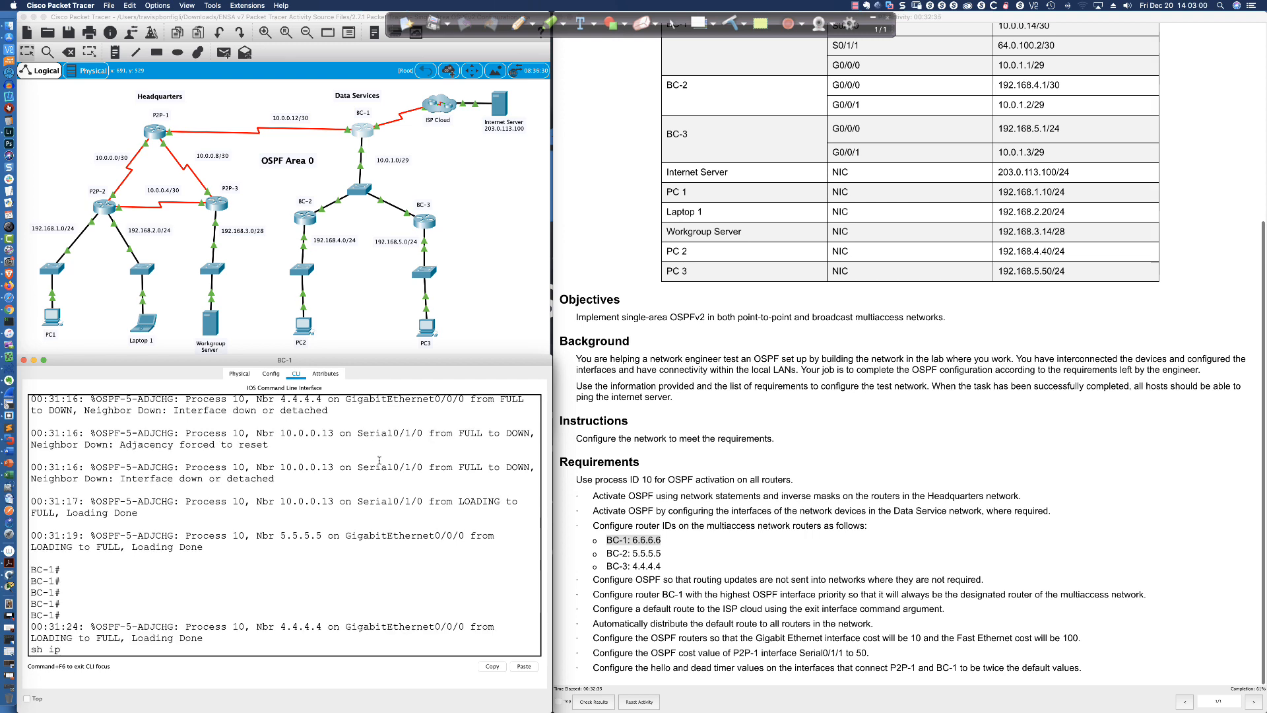
pyautogui.write(' ospf neigh')
pyautogui.press('Return')
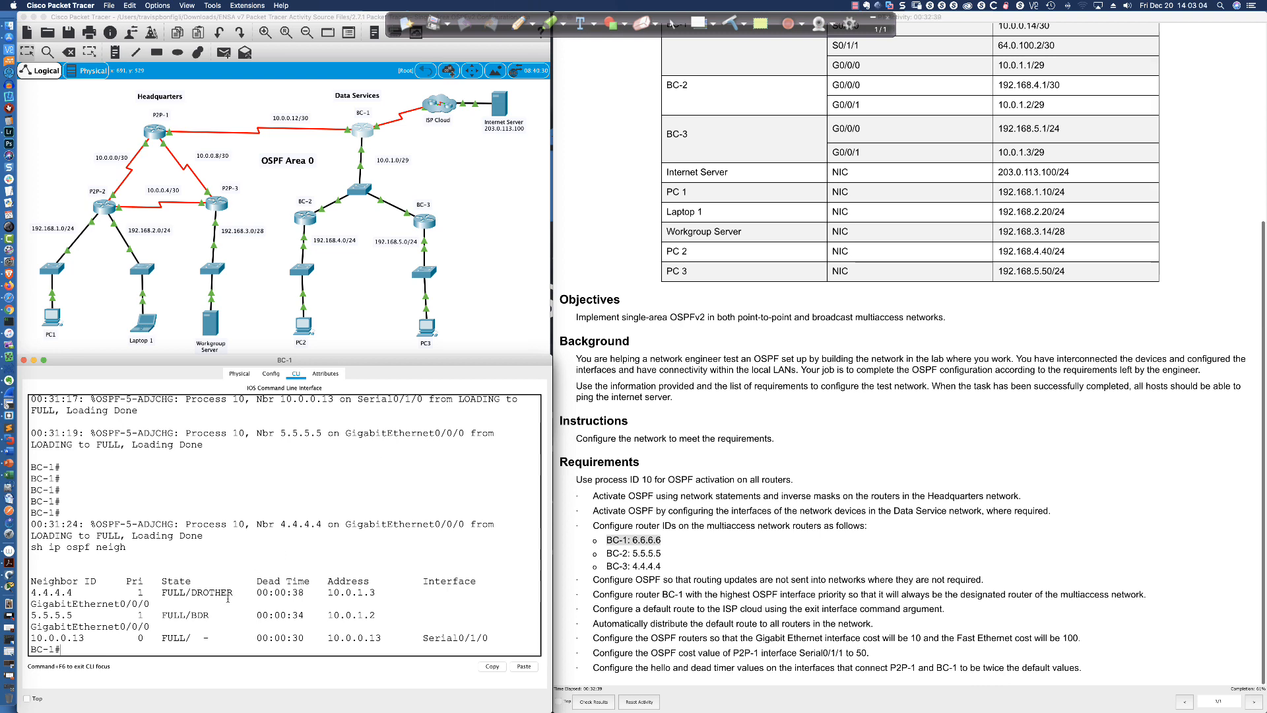
pyautogui.moveTo(192, 592); pyautogui.dragTo(235, 592)
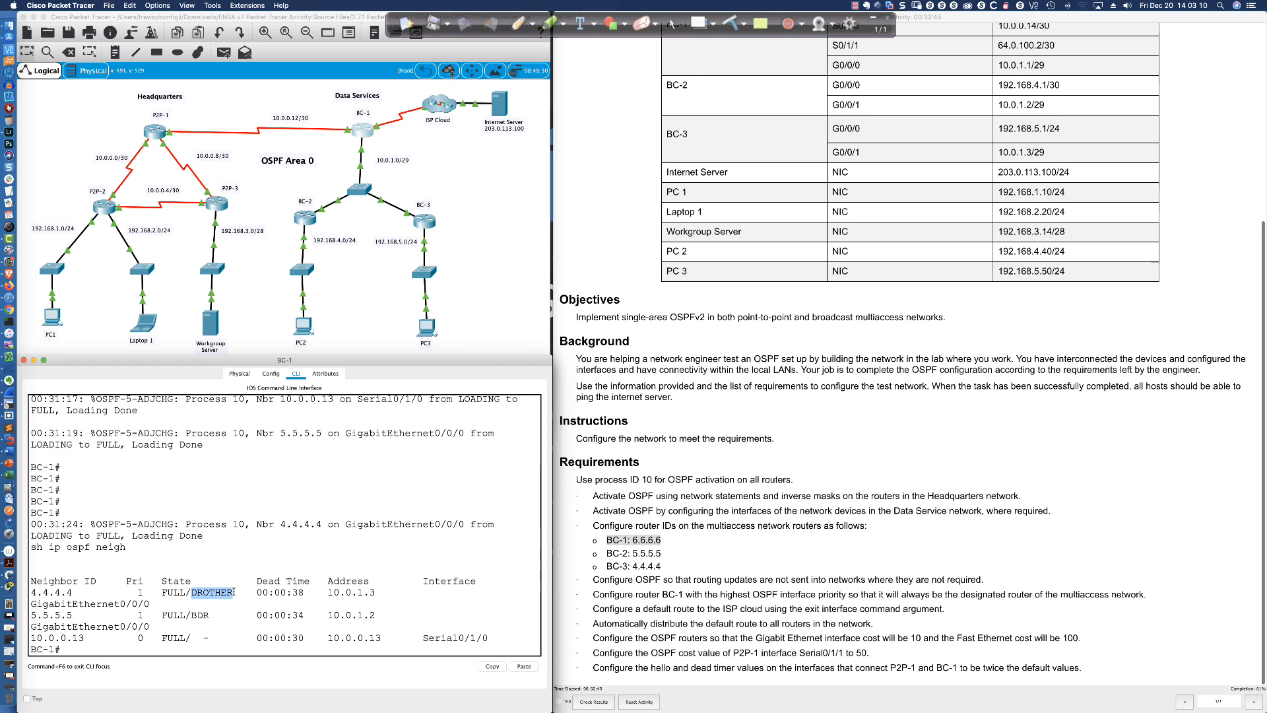
pyautogui.moveTo(191, 614); pyautogui.dragTo(211, 615)
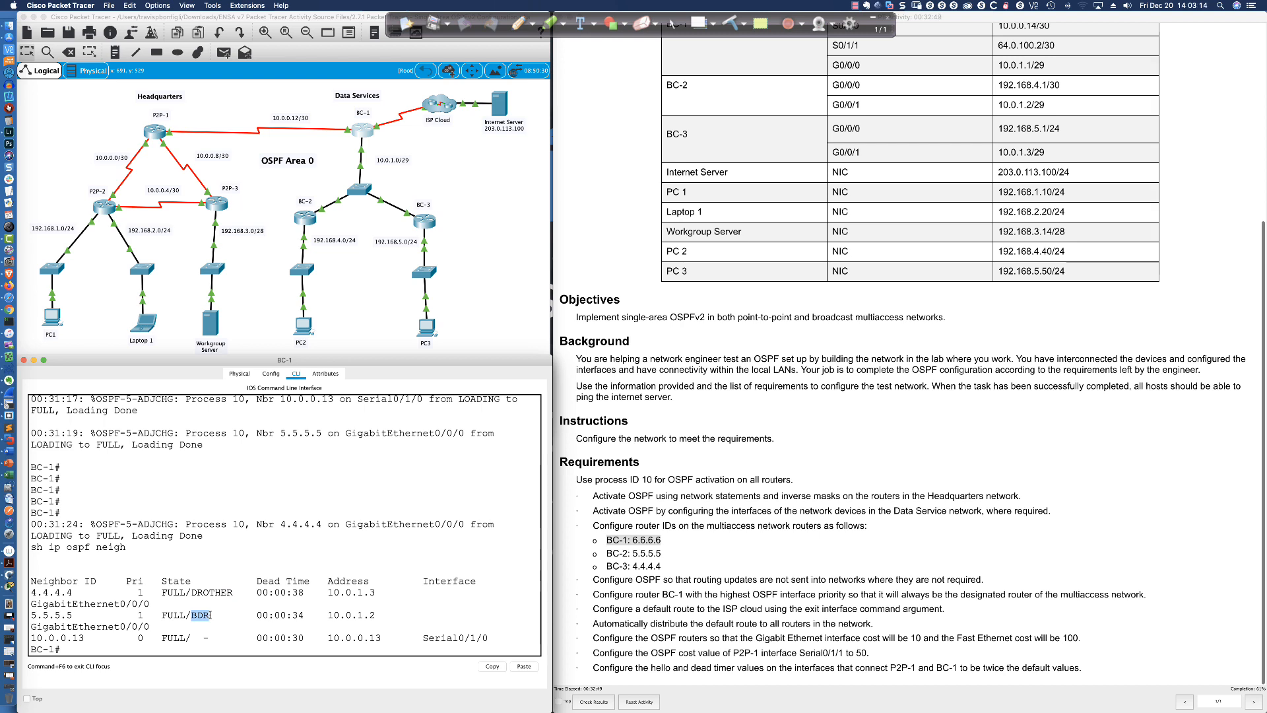
# Compare the router IDs listed for BC-1, BC-2 and BC-3 in the activity requirements
pyautogui.click(639, 571)
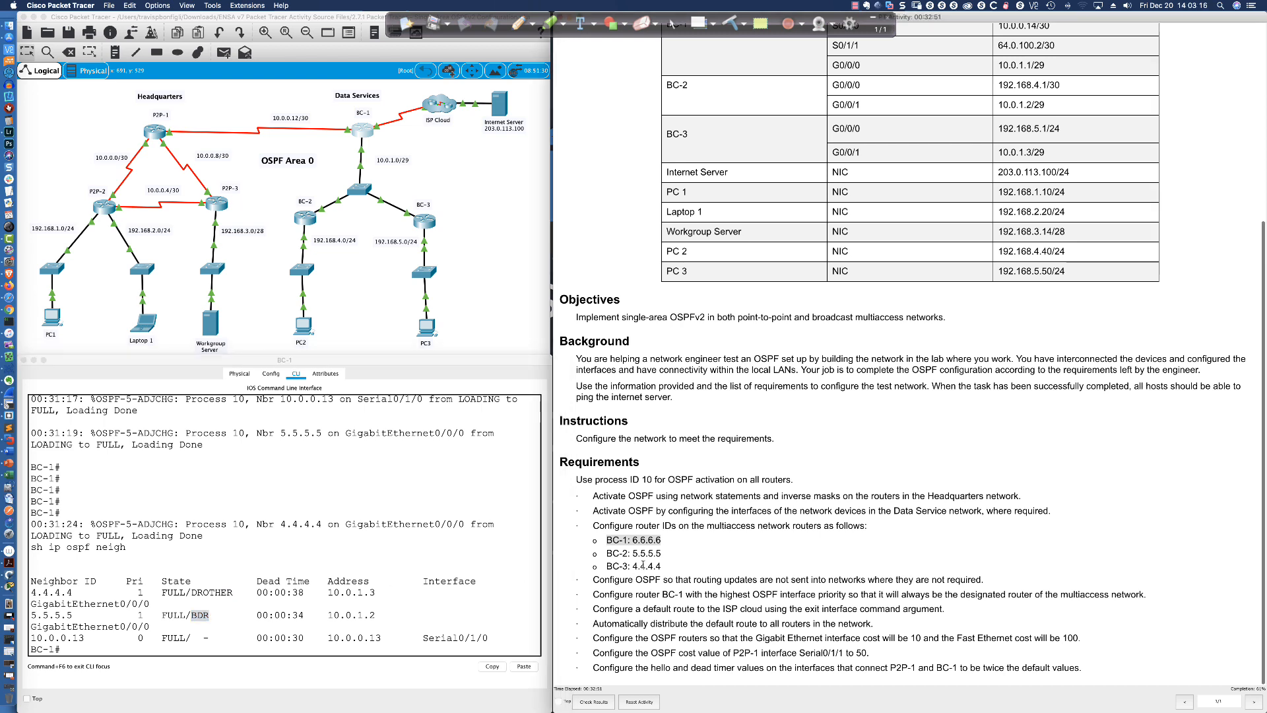
pyautogui.moveTo(662, 555); pyautogui.dragTo(593, 553)
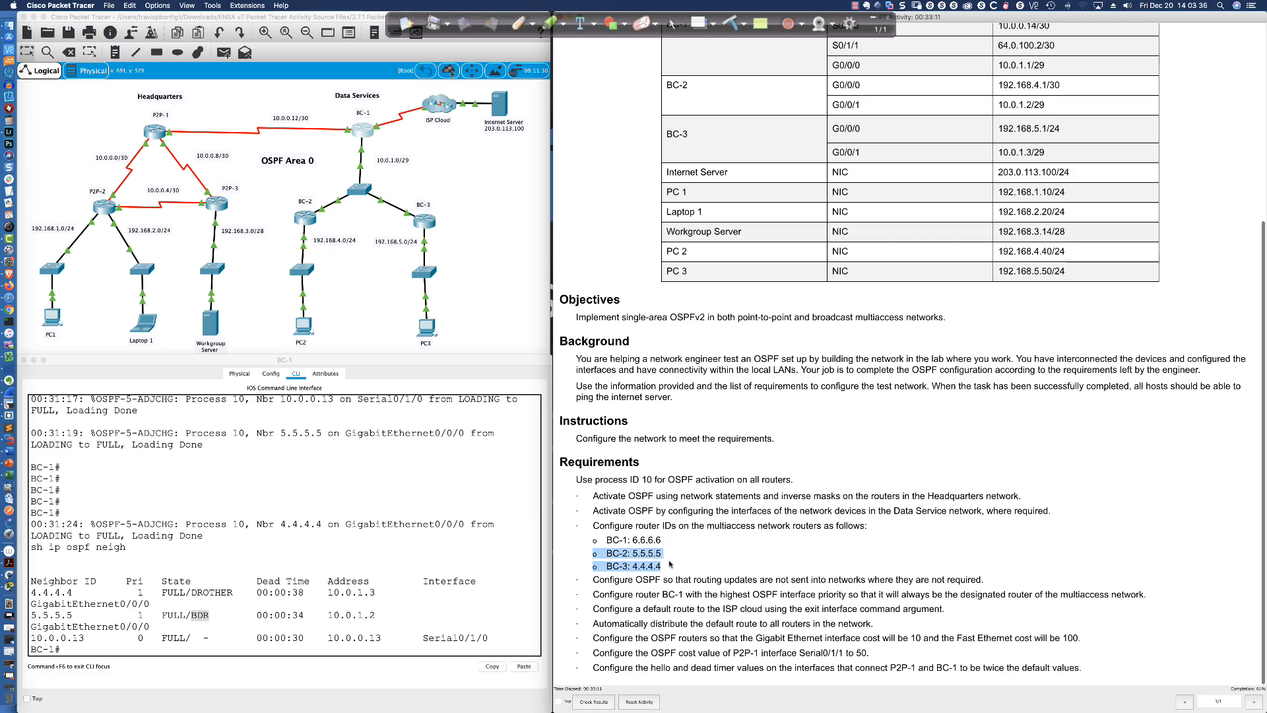
pyautogui.scroll(3, 638, 494)
pyautogui.scroll(-3, 638, 494)
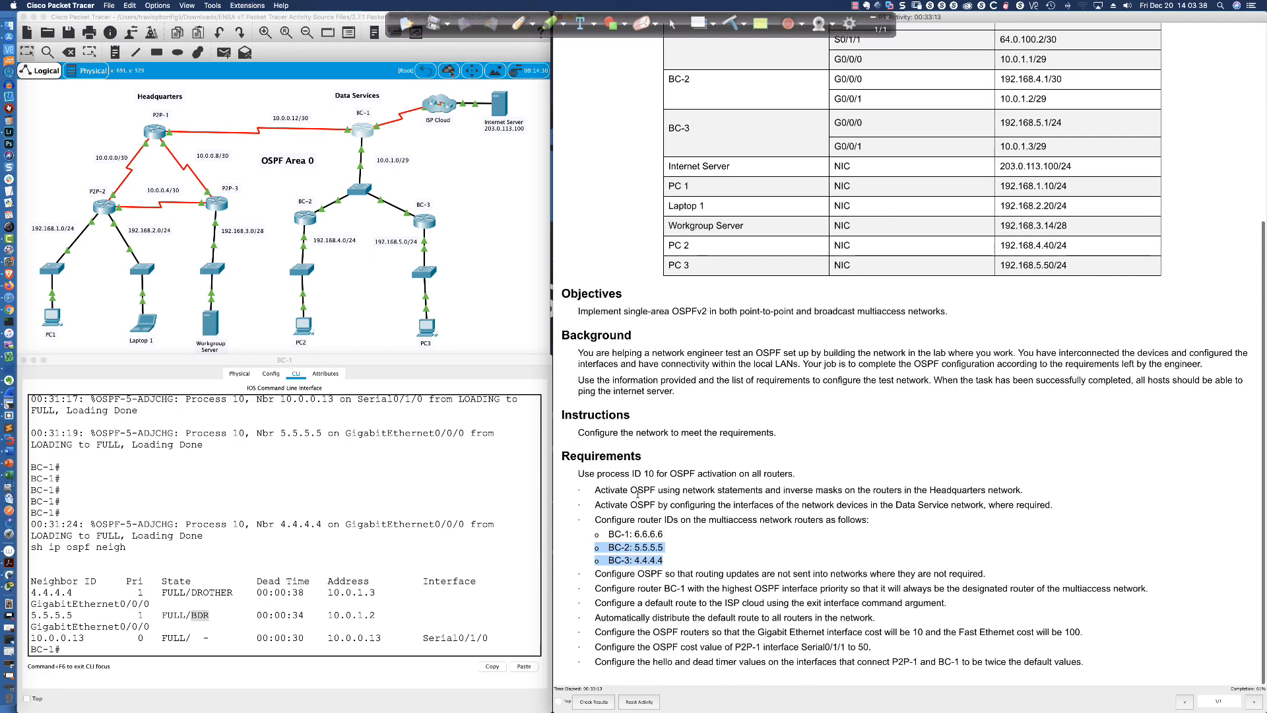
pyautogui.moveTo(661, 540); pyautogui.dragTo(606, 540)
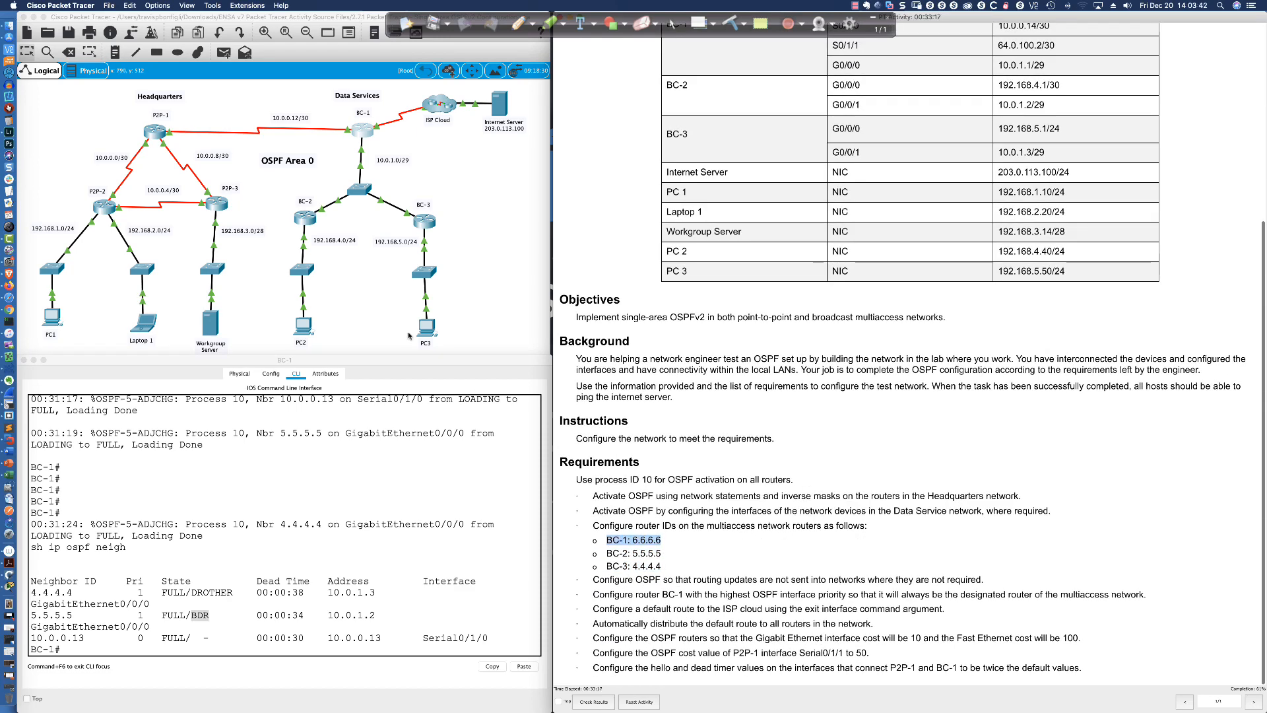
# Display the OSPF details of BC-1's interface gi0/0/0 and check its designated router line
pyautogui.click(362, 132)
pyautogui.click(362, 132)
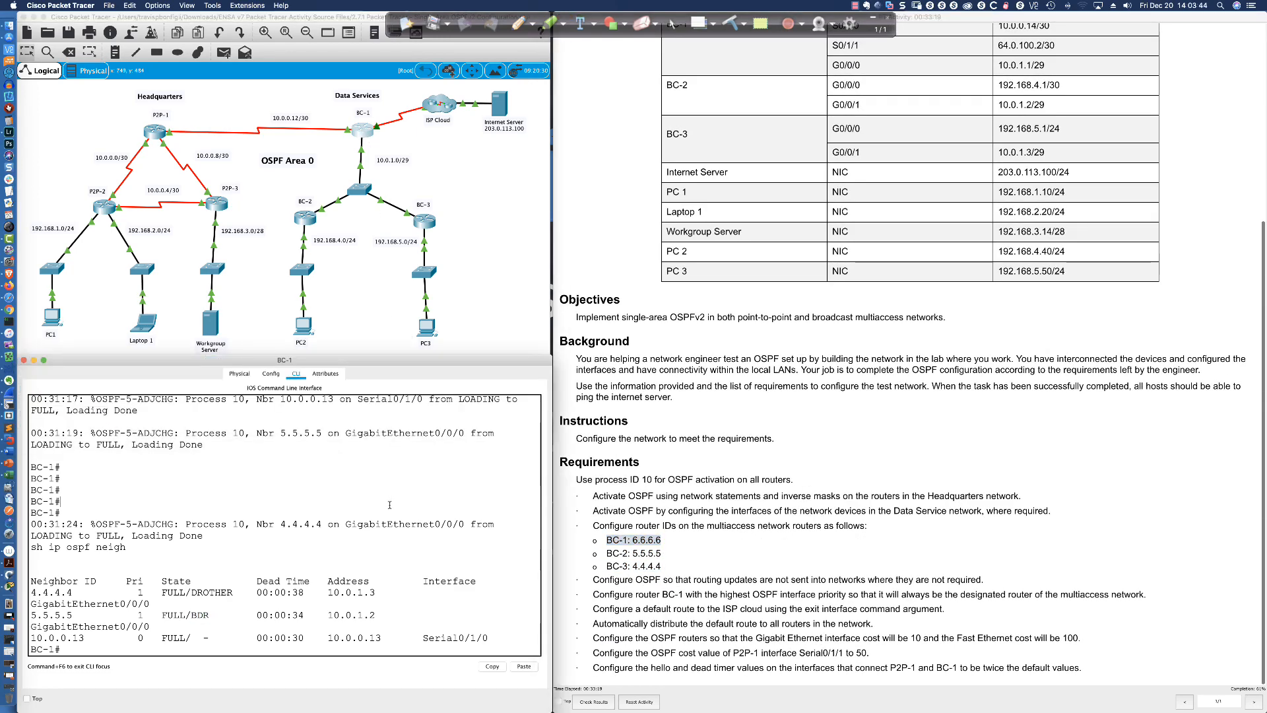
pyautogui.press('Return')
pyautogui.press('Return')
pyautogui.press('Return')
pyautogui.press('Return')
pyautogui.press('Return')
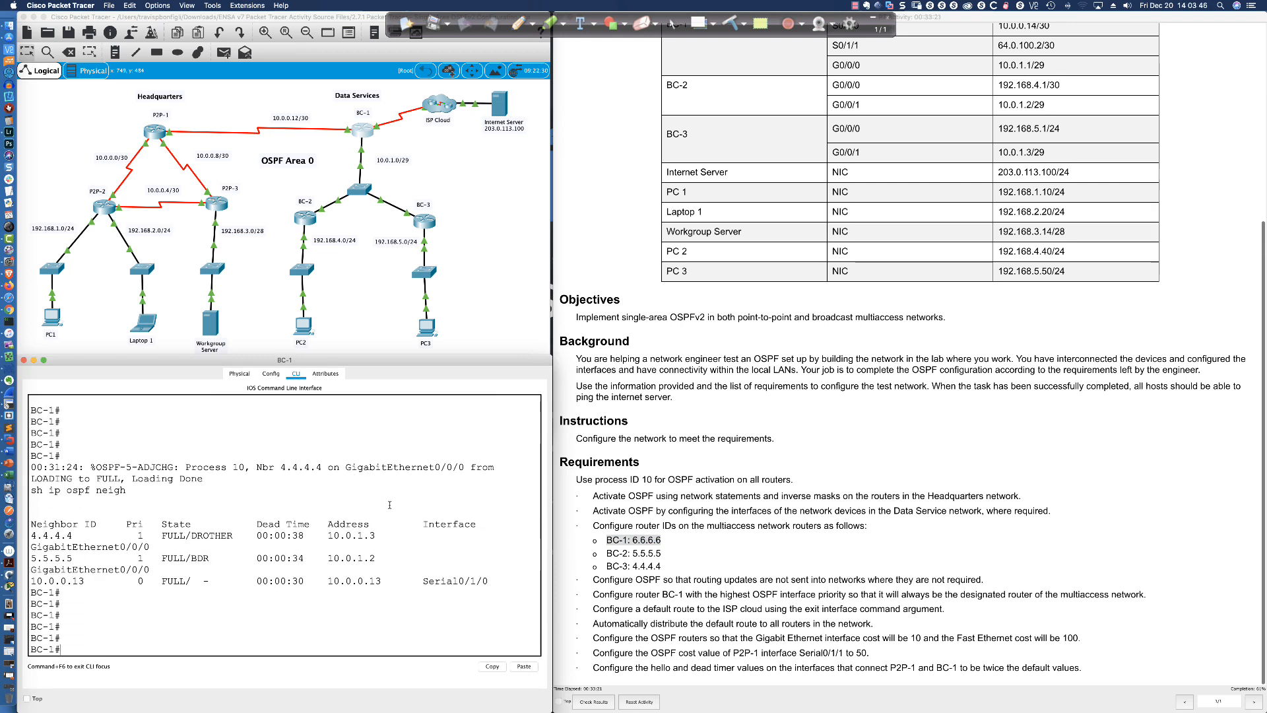
pyautogui.write('sh ip ospf int gi0/0/0')
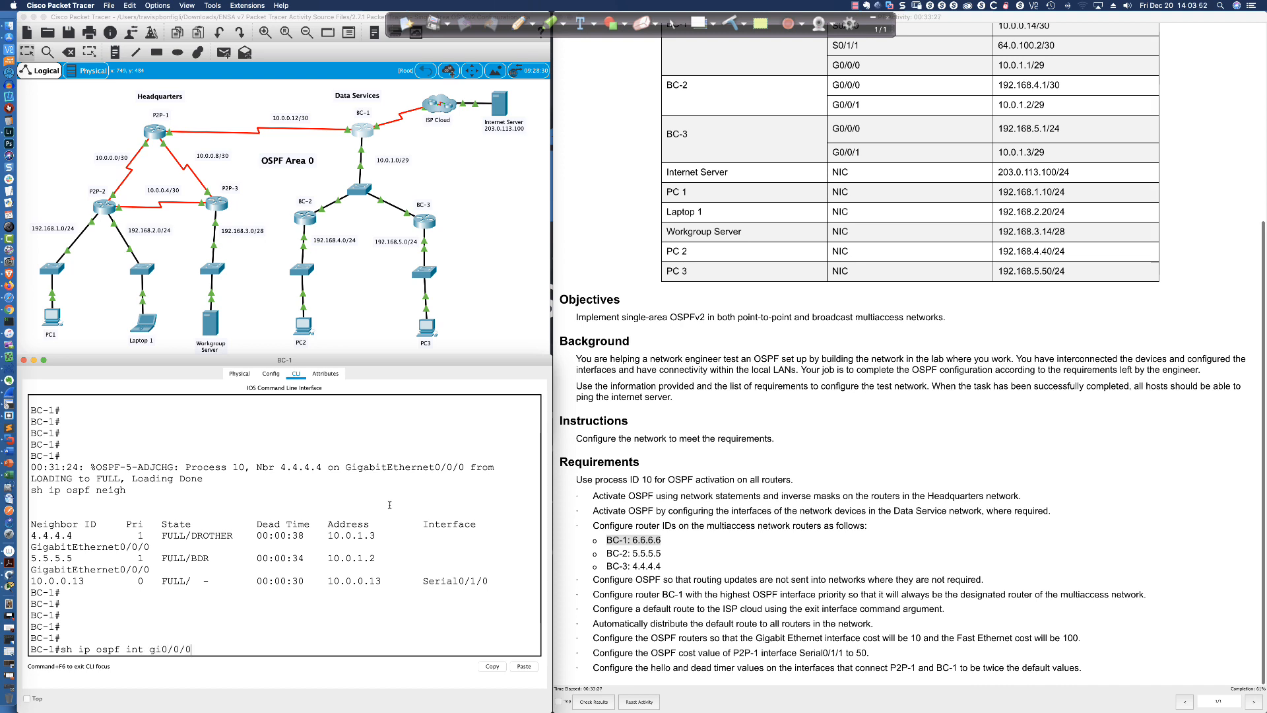
pyautogui.press('Return')
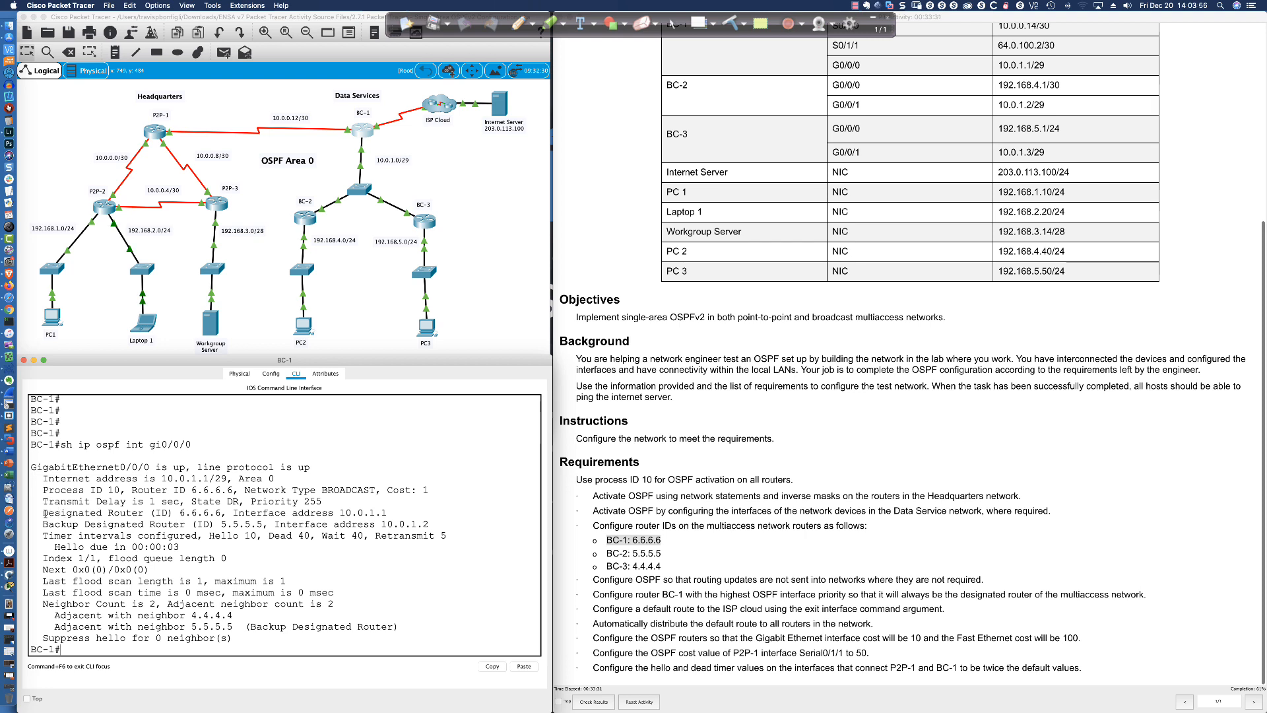
pyautogui.moveTo(43, 513); pyautogui.dragTo(345, 511)
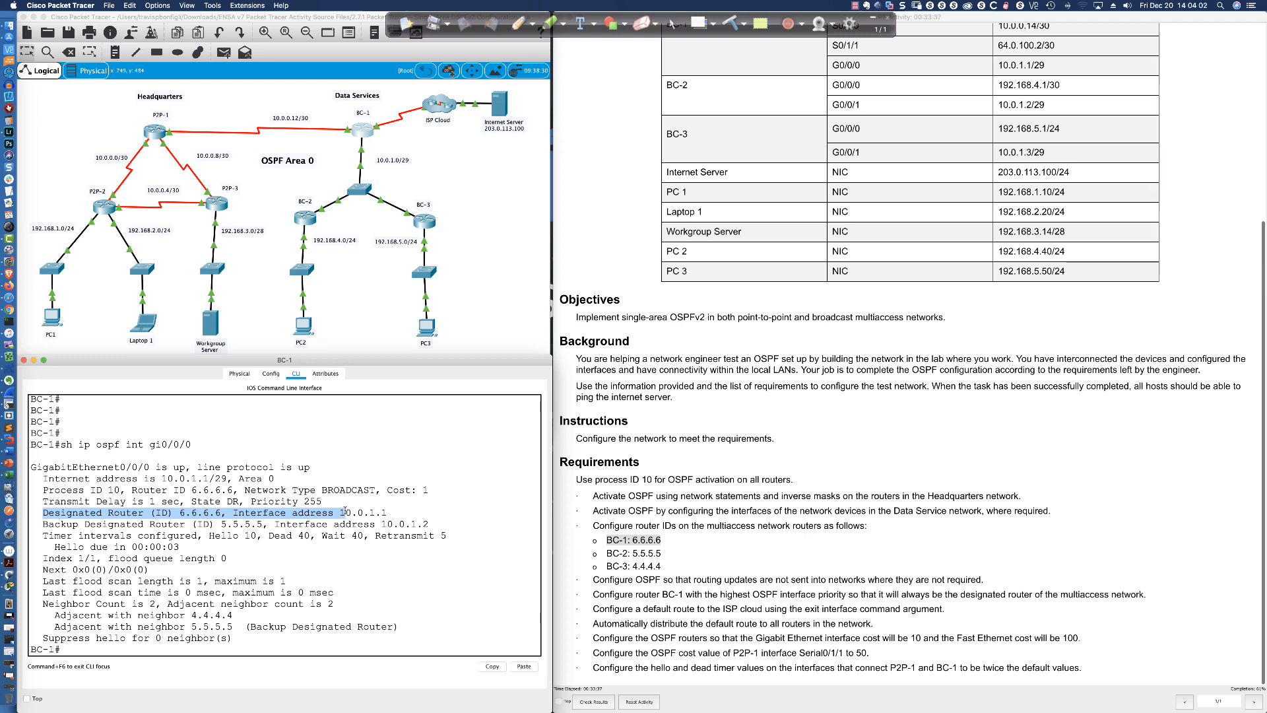
# Check the backup designated router line in BC-1's OSPF details for interface gi0/0/0
pyautogui.moveTo(43, 524); pyautogui.dragTo(263, 524)
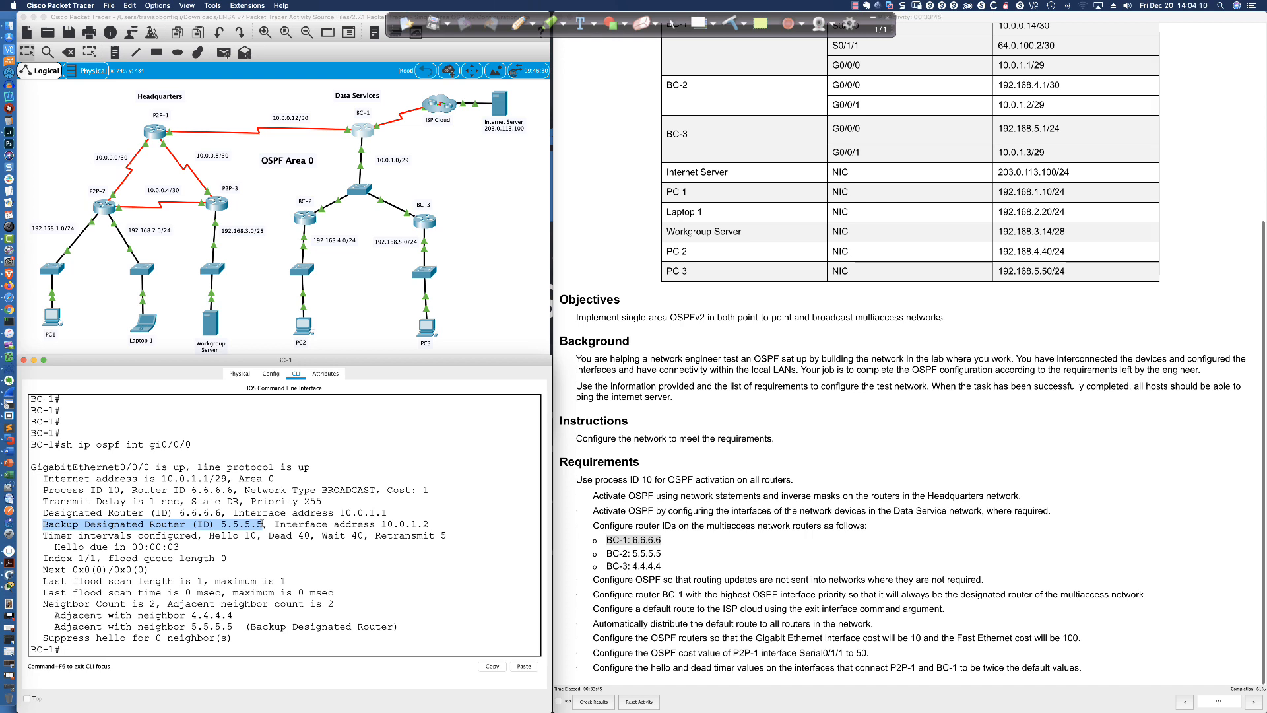
pyautogui.click(237, 515)
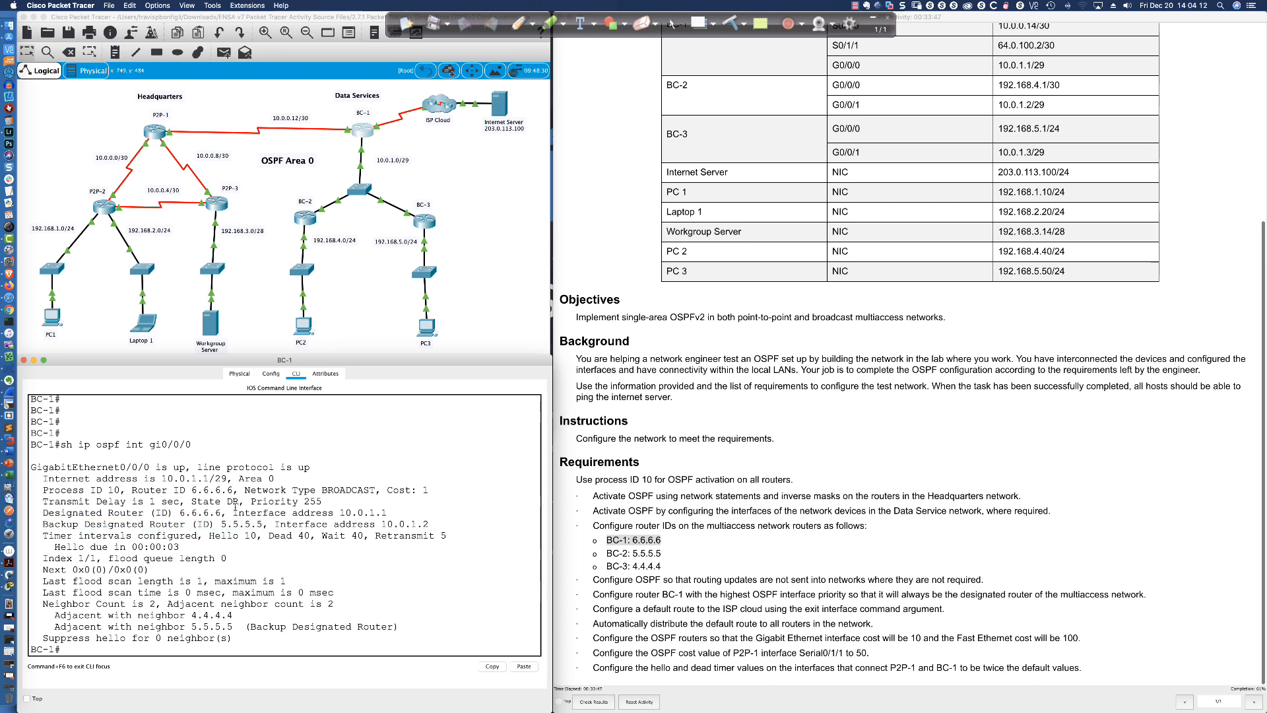
# Switch to BC-3's command line and display its brief IP interface summary from router configuration mode
pyautogui.click(424, 223)
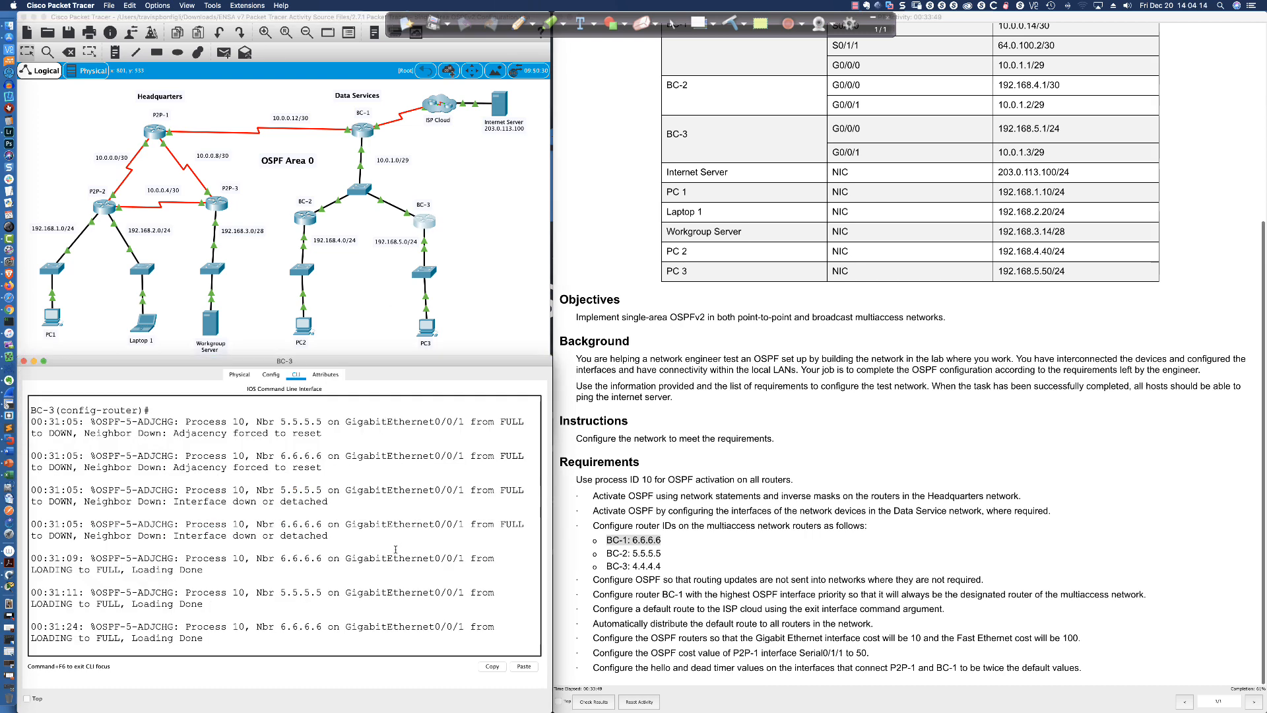
pyautogui.press('Return')
pyautogui.press('Return')
pyautogui.press('Return')
pyautogui.write('do sh ')
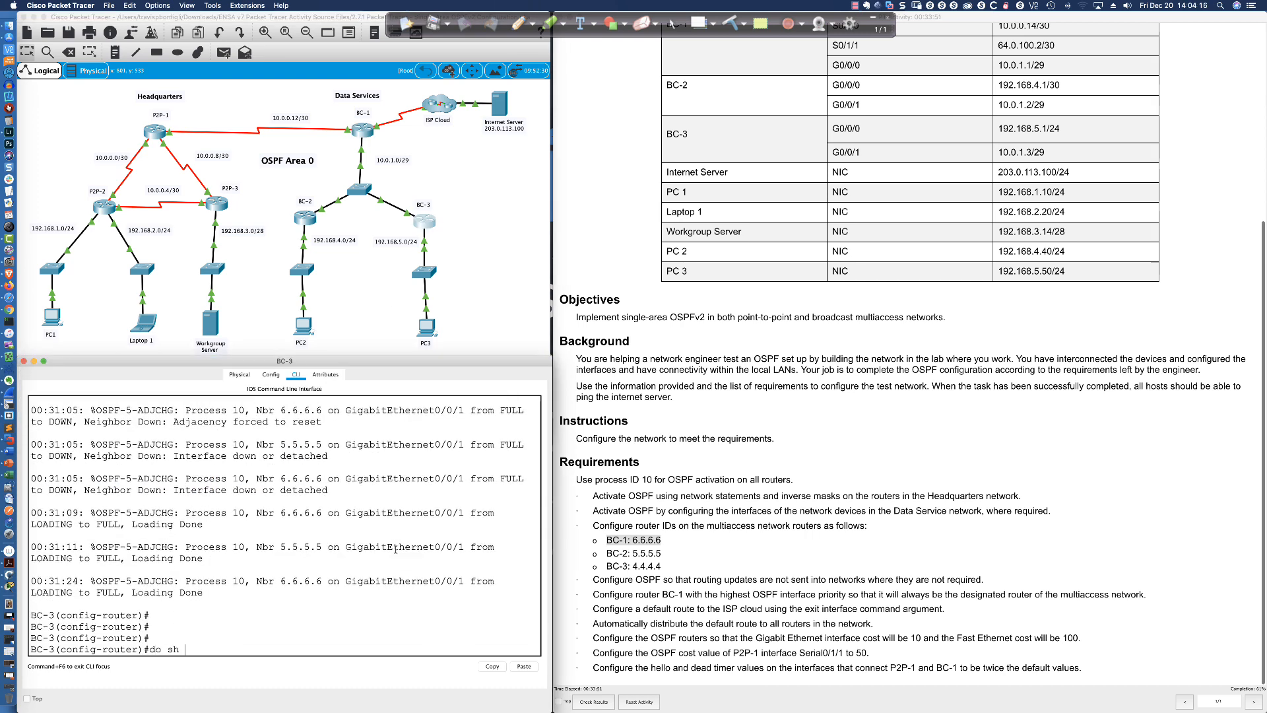
pyautogui.write('ip int bri')
pyautogui.press('Return')
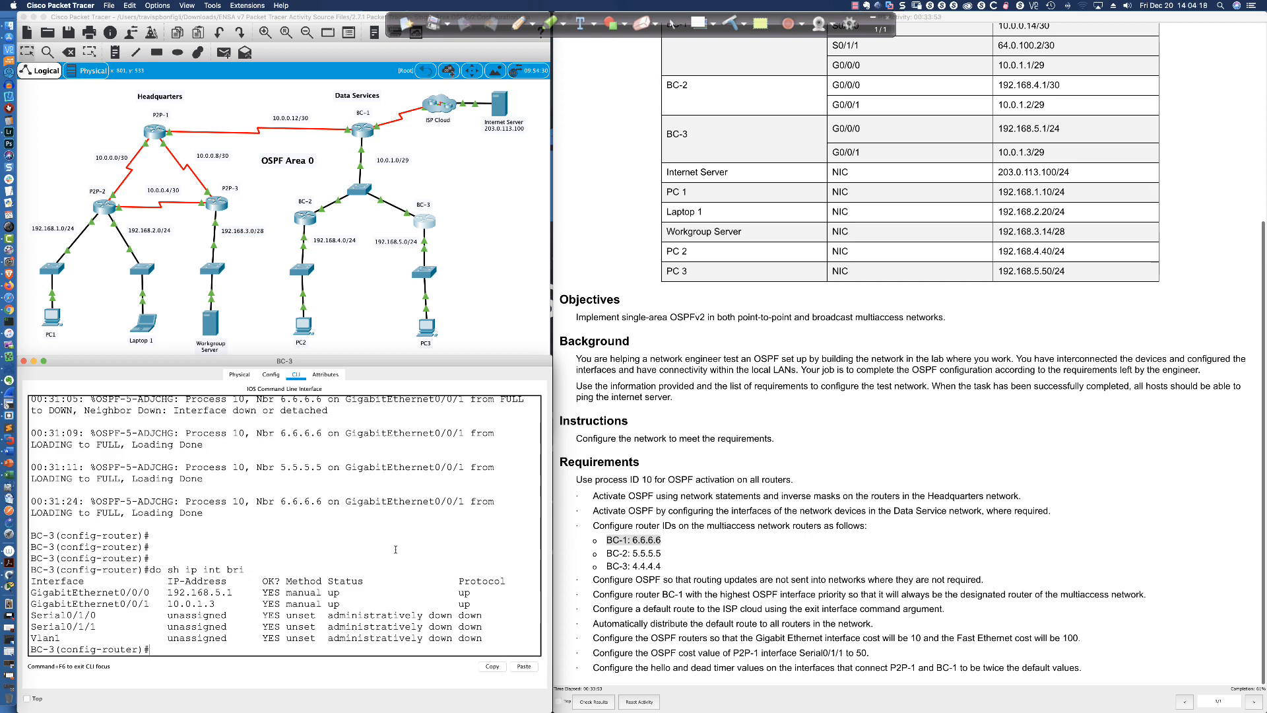
# Display the OSPF details of BC-3's interface gi0/0/1 and check its designated router line
pyautogui.write('do sh ip ospf int gi0/0/1')
pyautogui.press('Return')
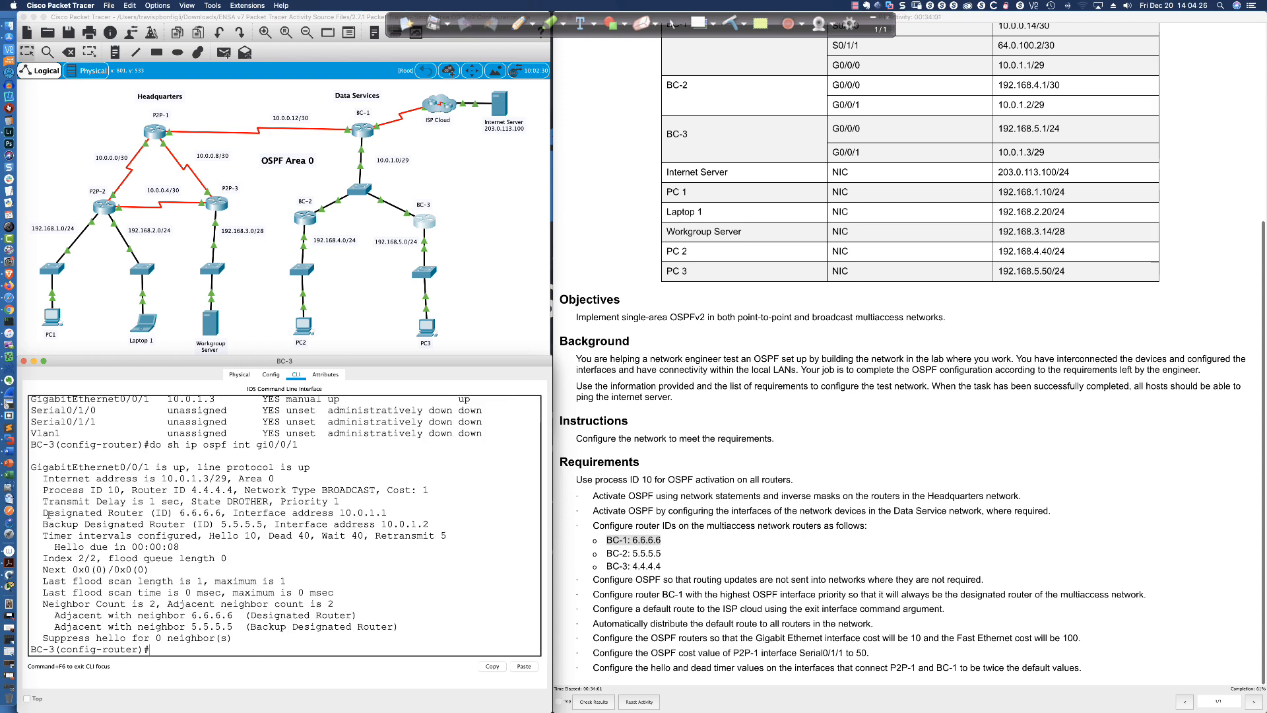
pyautogui.moveTo(48, 513); pyautogui.dragTo(302, 512)
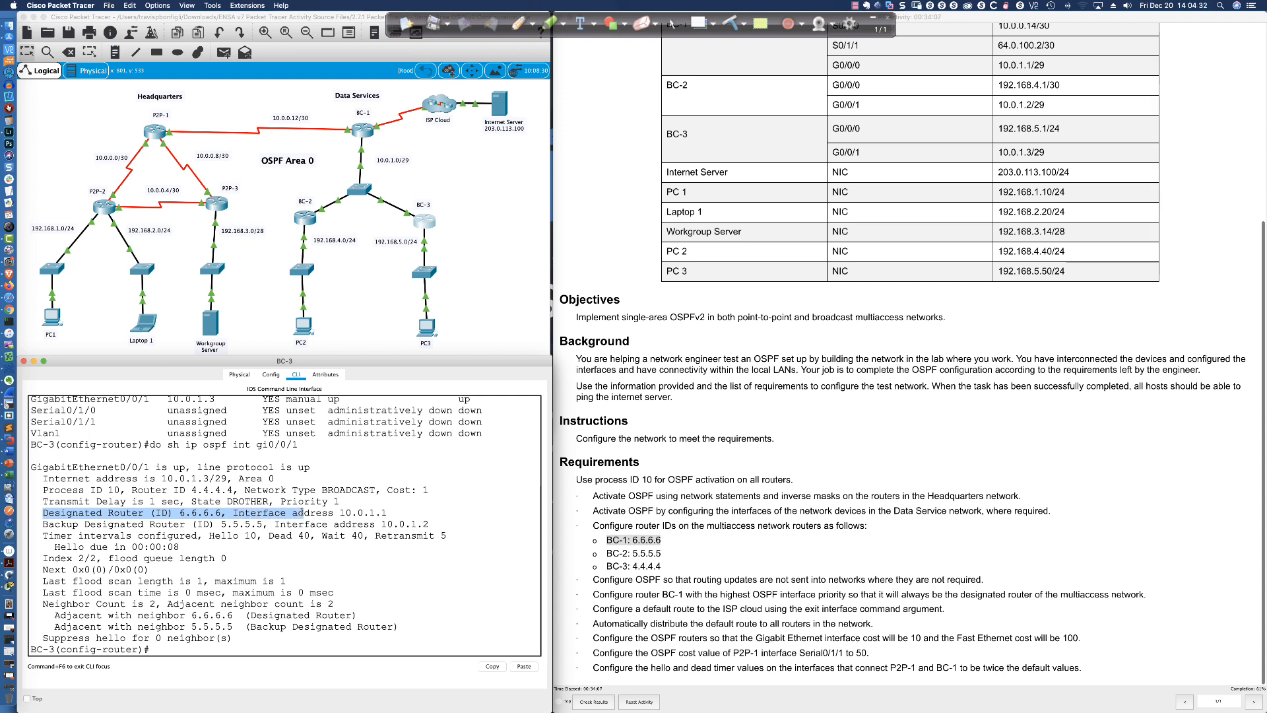
pyautogui.click(271, 513)
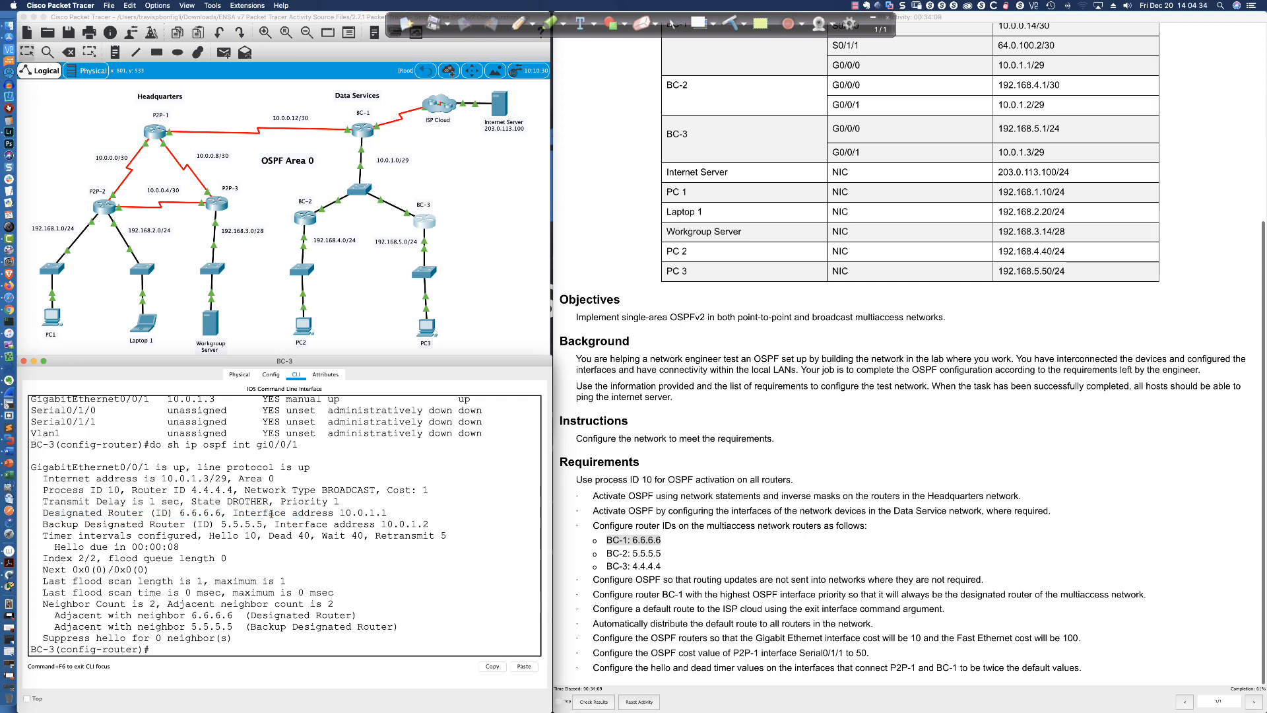
# Review the activity requirement about giving router BC-1 the highest OSPF interface priority
pyautogui.click(598, 581)
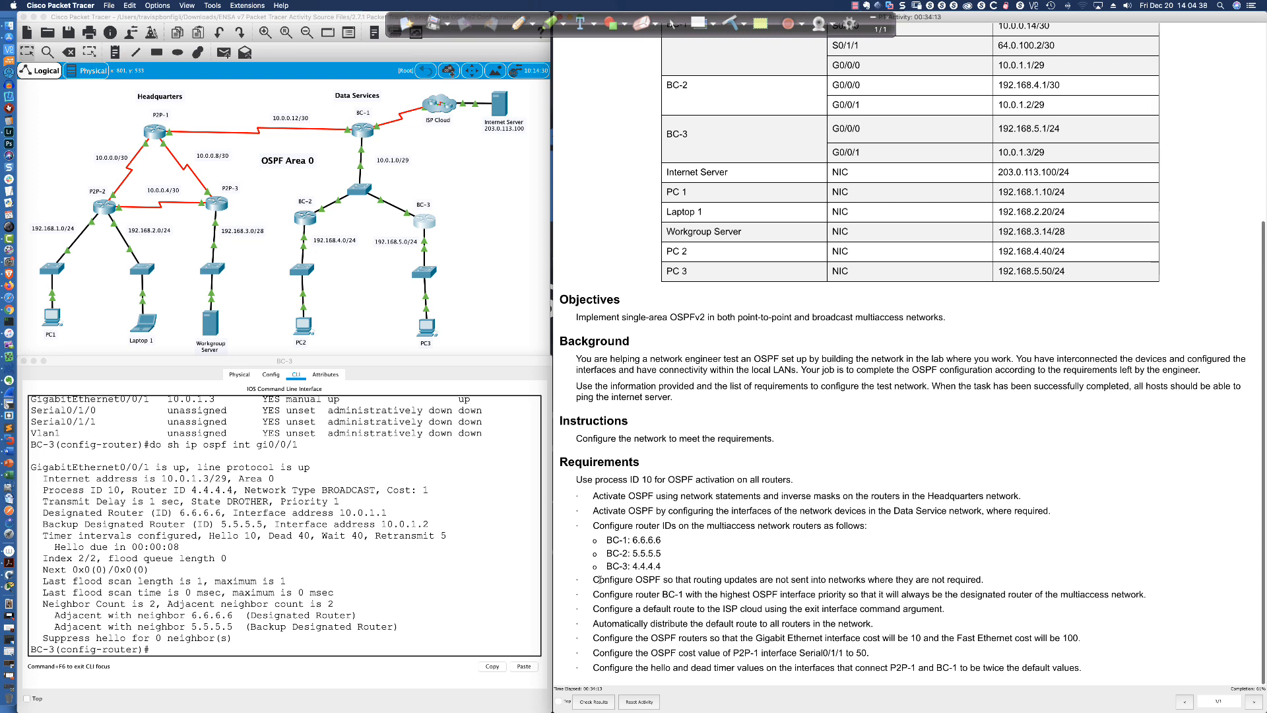
pyautogui.moveTo(596, 596); pyautogui.dragTo(850, 597)
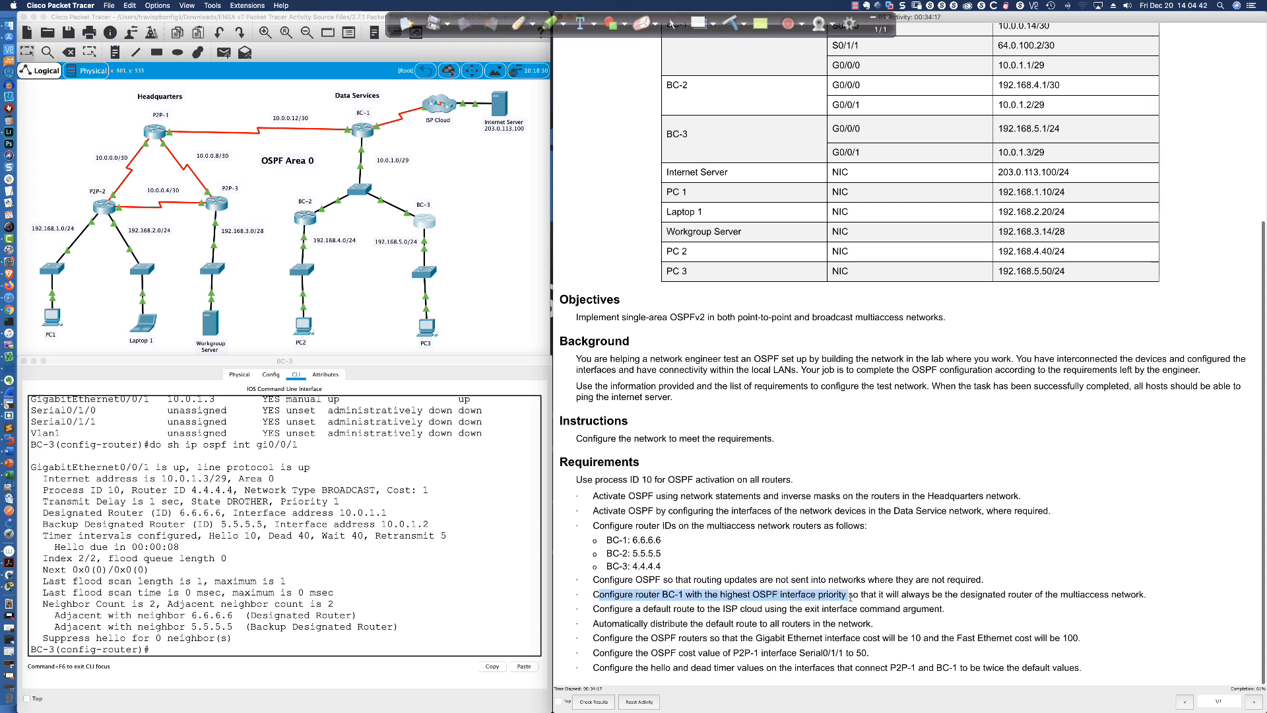
# Check the default-route requirement in the instructions and display the brief IP interface summary on router BC-1
pyautogui.click(614, 609)
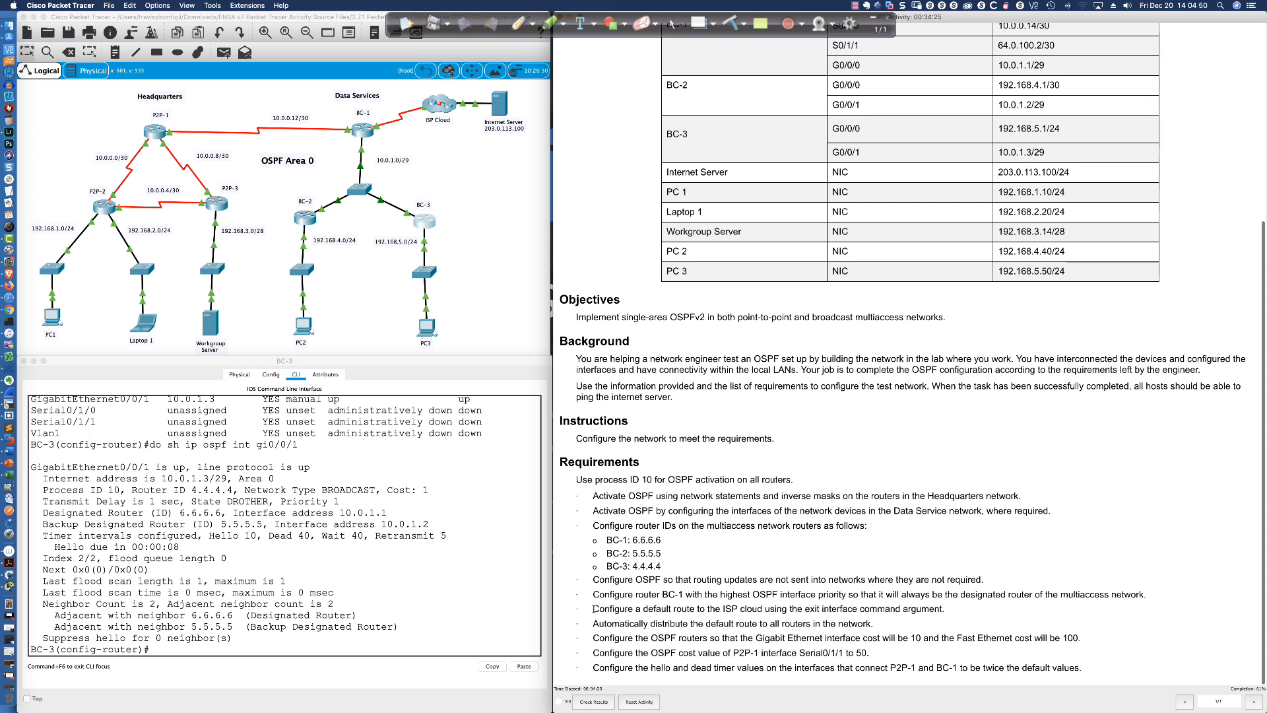
pyautogui.moveTo(594, 609); pyautogui.dragTo(824, 608)
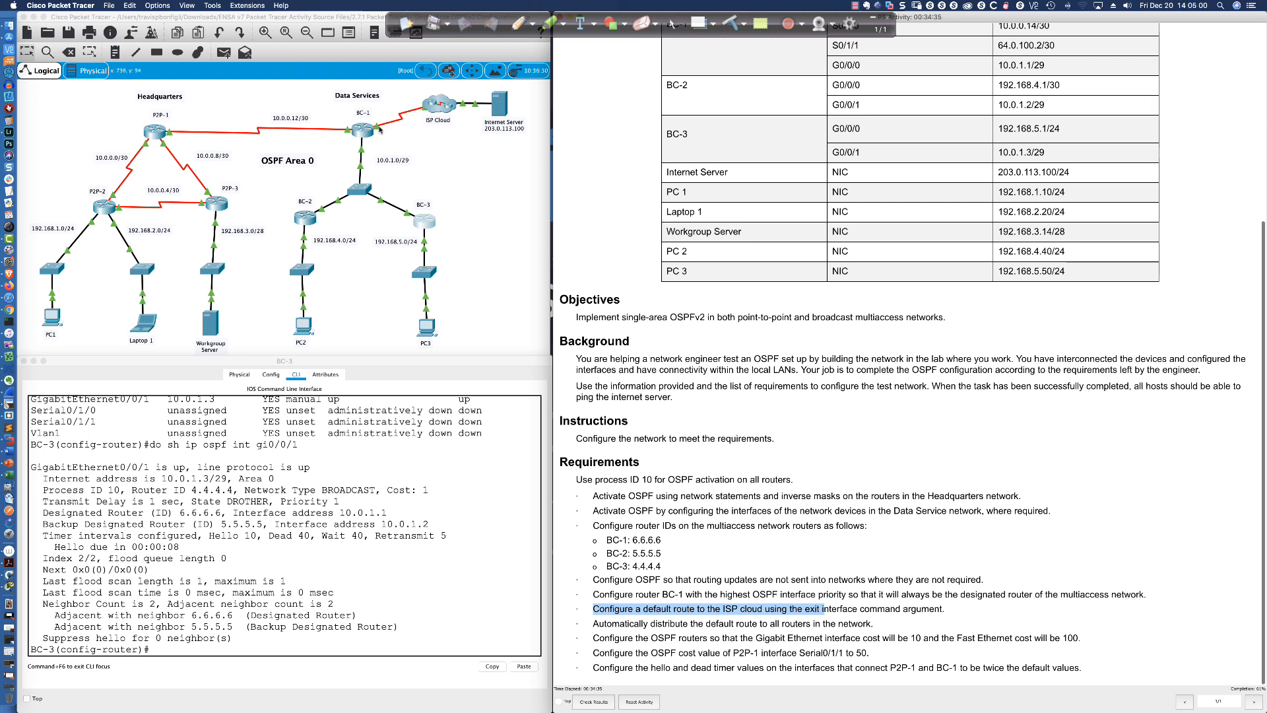
pyautogui.click(354, 130)
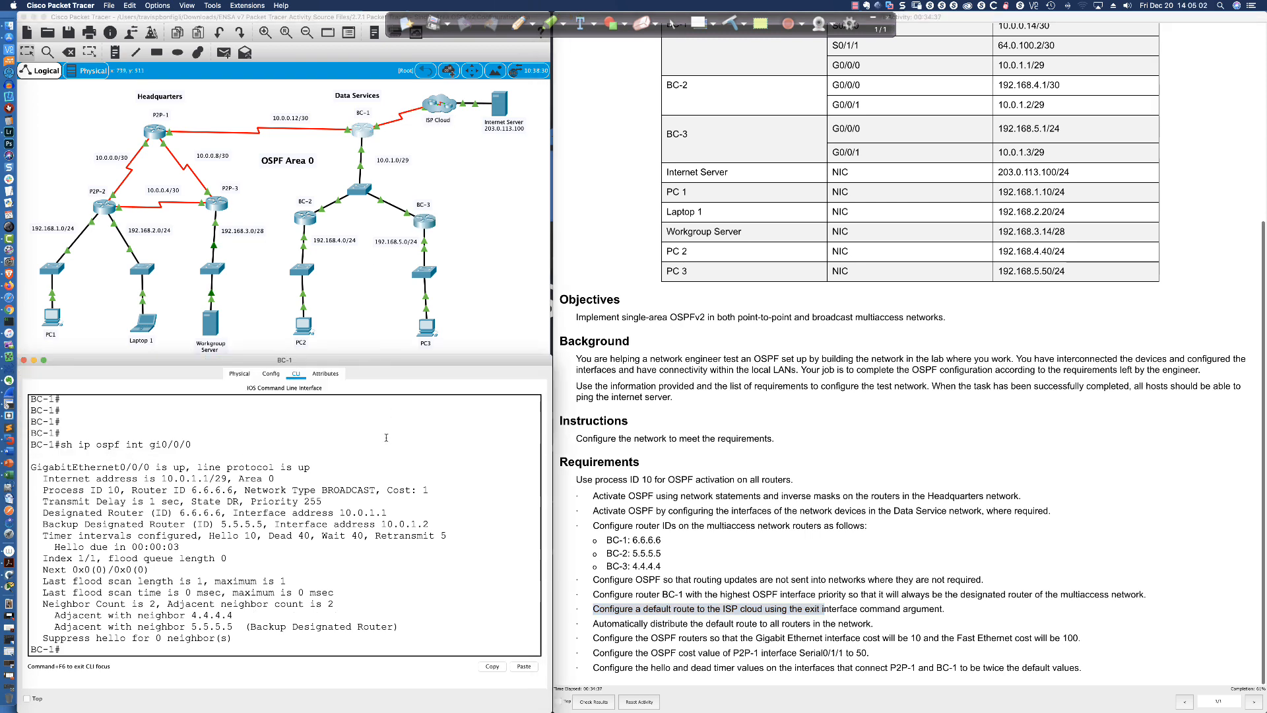
pyautogui.press('Return')
pyautogui.press('Return')
pyautogui.press('Return')
pyautogui.write('sh ip ')
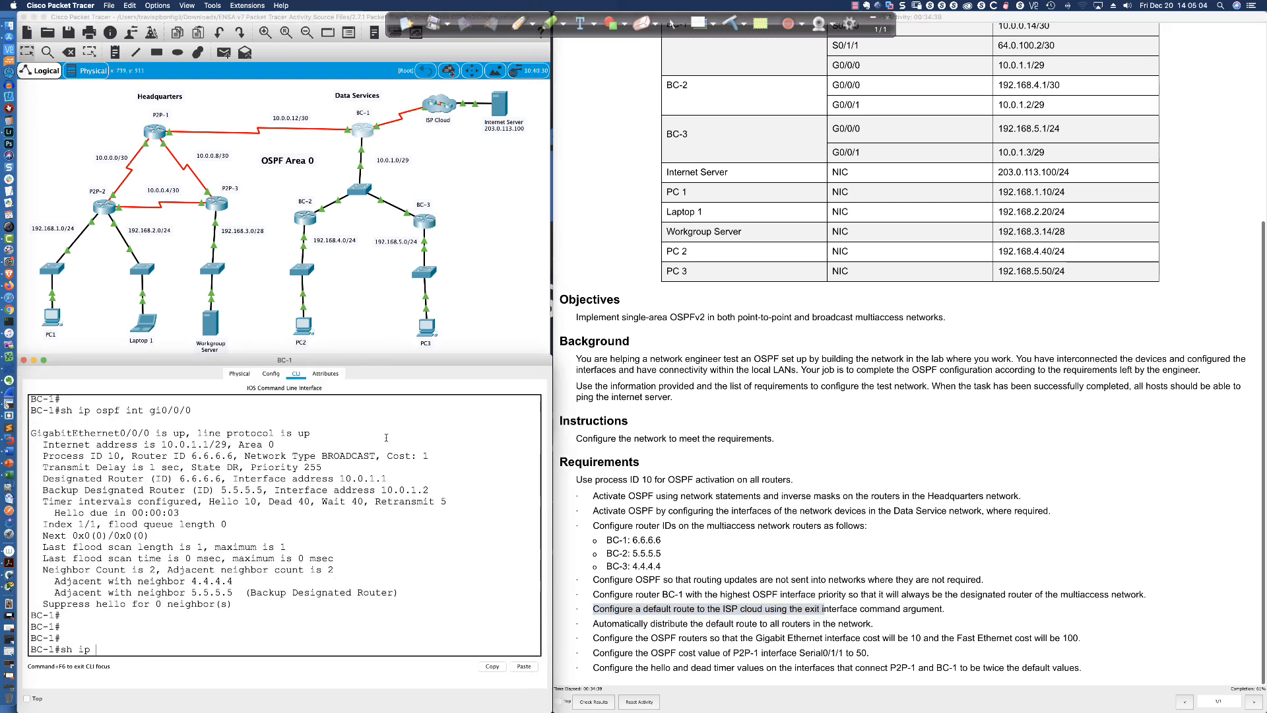
pyautogui.write('int bri')
pyautogui.press('Return')
pyautogui.press('Return')
pyautogui.press('Return')
pyautogui.press('Return')
pyautogui.press('Return')
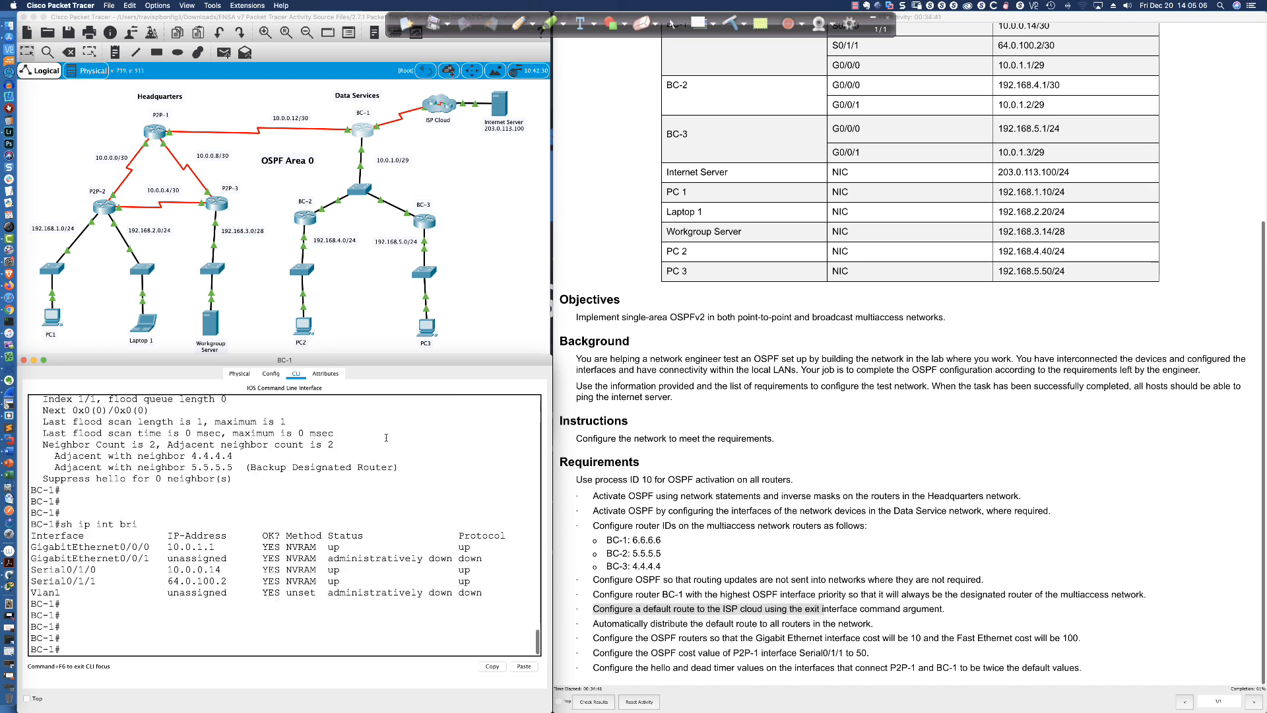
# In BC-1's global configuration, add a default static route 0.0.0.0 0.0.0.0 with exit interface s0/1/1
pyautogui.write('conf t')
pyautogui.press('Return')
pyautogui.write('ip ro')
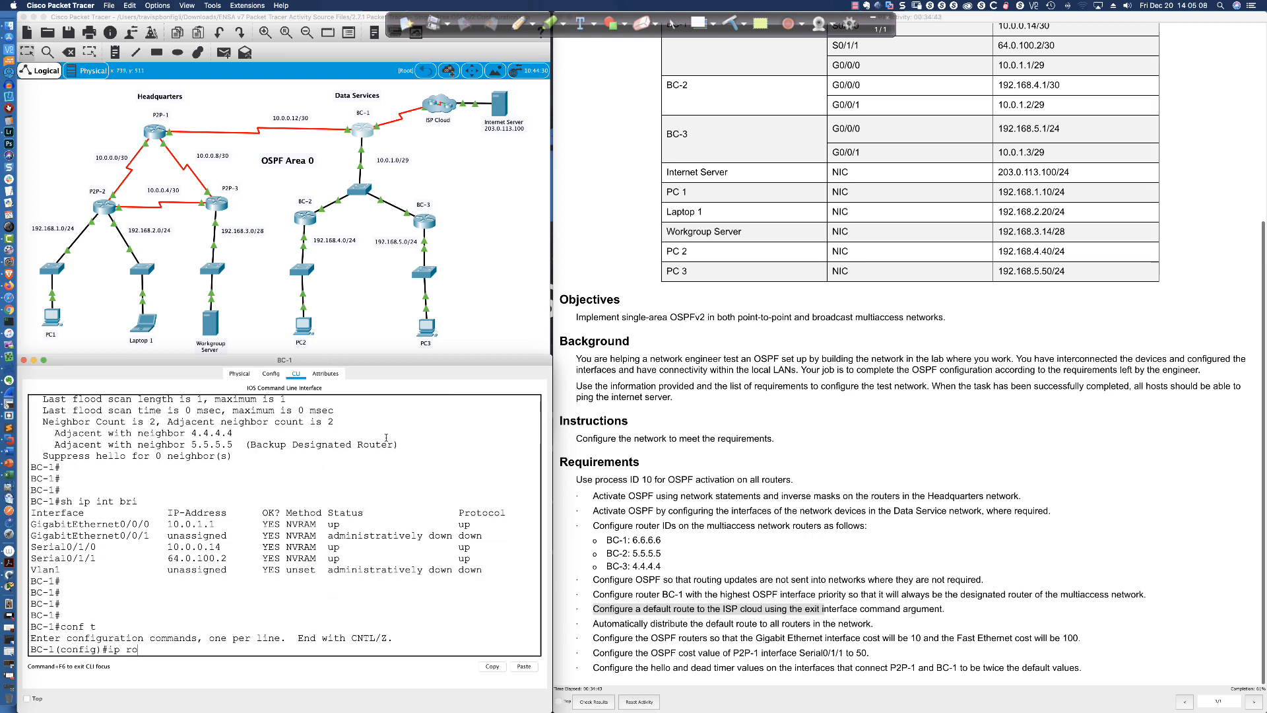
pyautogui.write('ute 0.0.0.0 0.0.0.0 s0/1/1')
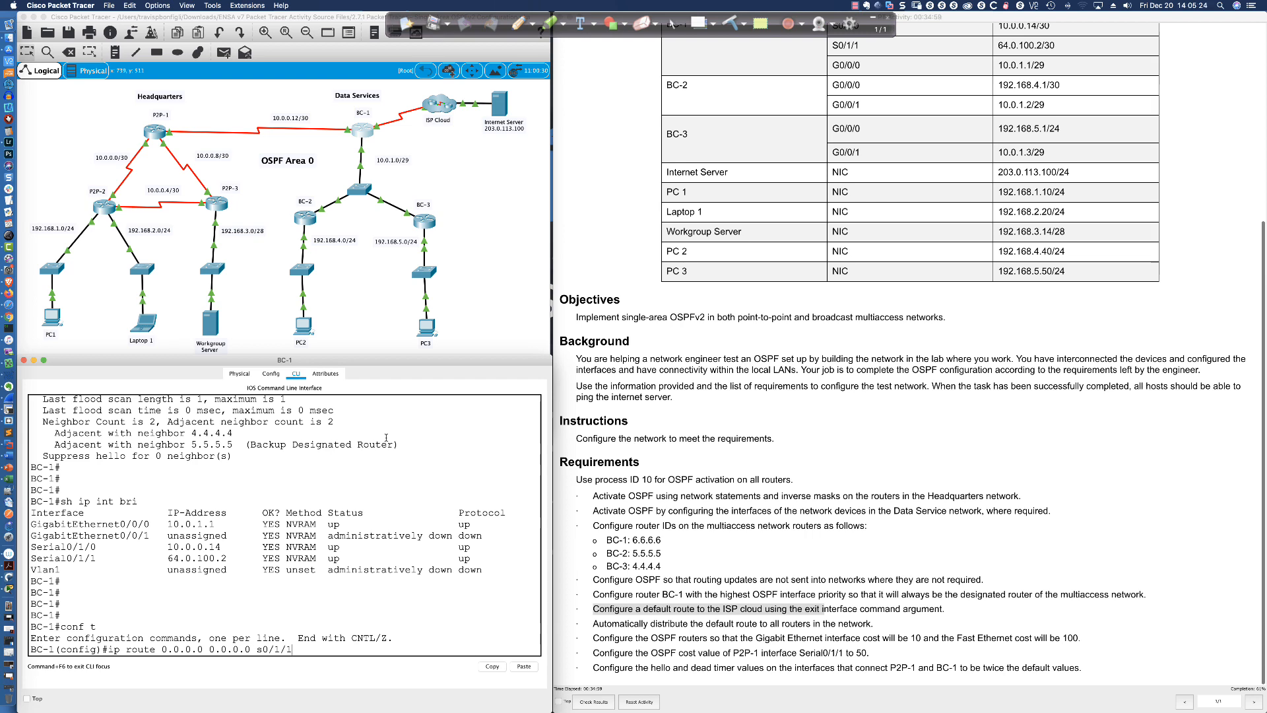
pyautogui.press('Return')
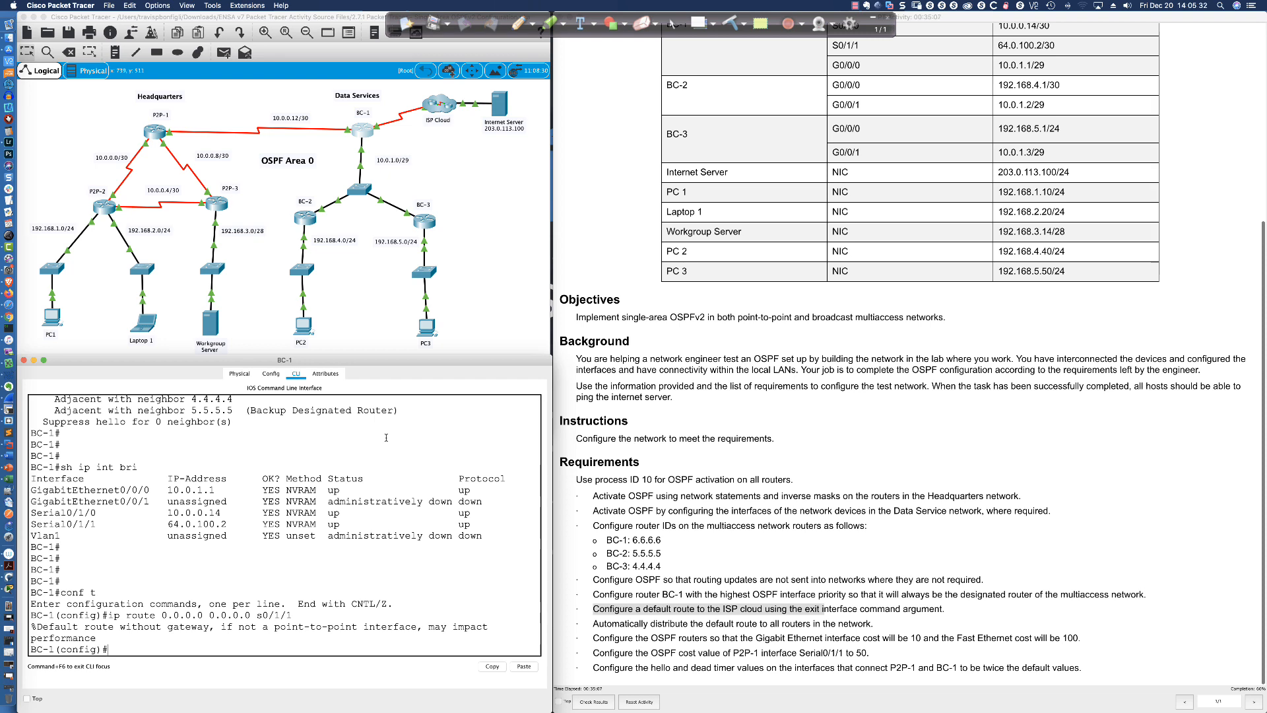
# Enter OSPF process 10 configuration on BC-1, compose the default-information originate command, and list its available options
pyautogui.click(598, 623)
pyautogui.moveTo(598, 623); pyautogui.dragTo(847, 627)
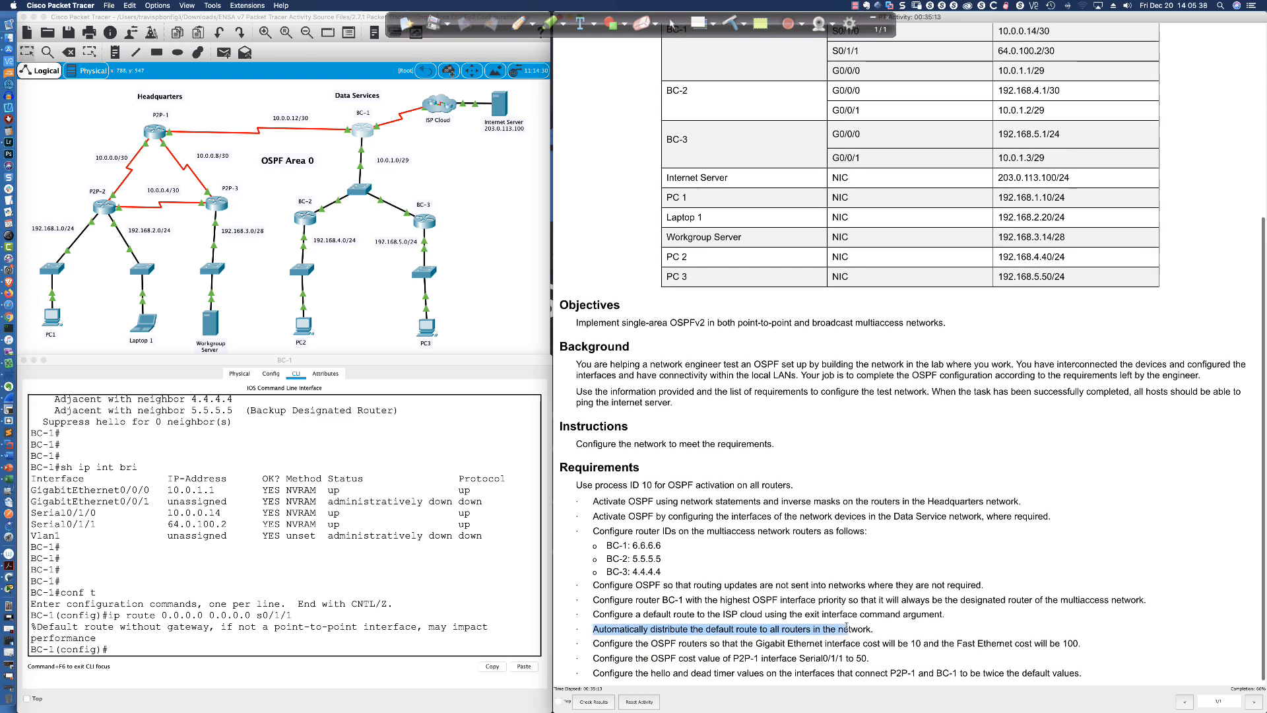
pyautogui.scroll(-1, 847, 627)
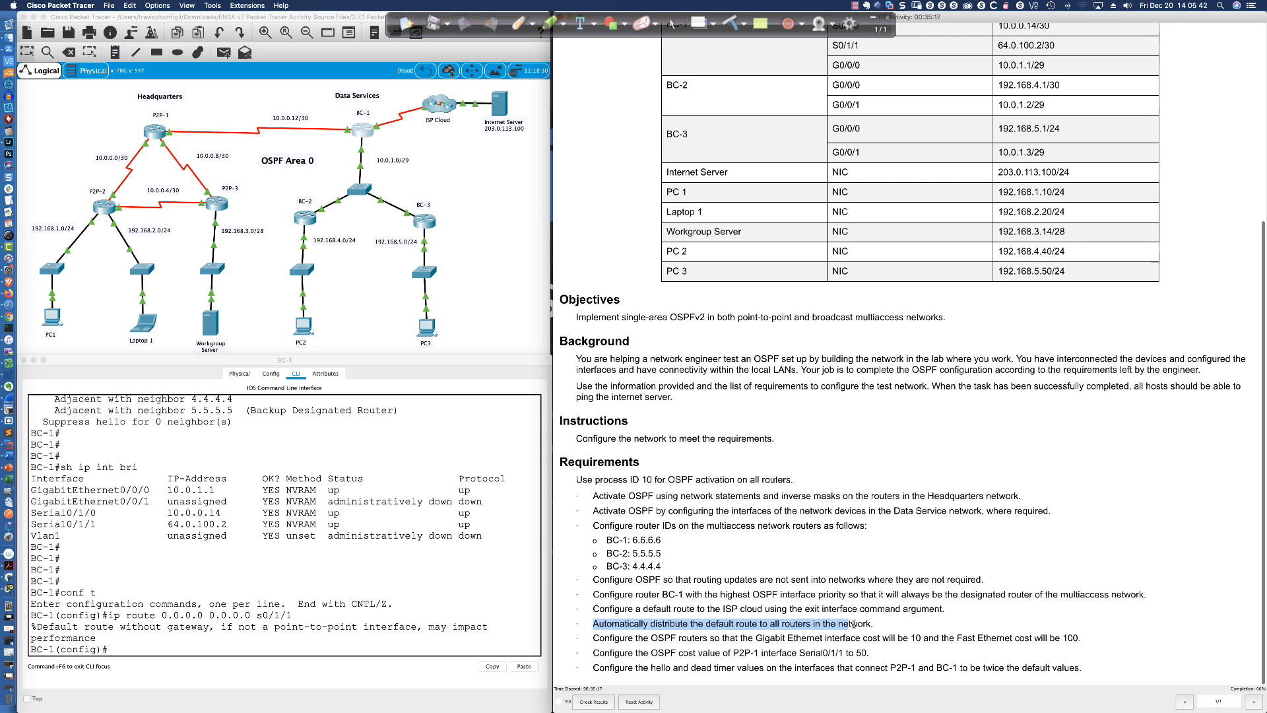
pyautogui.click(466, 632)
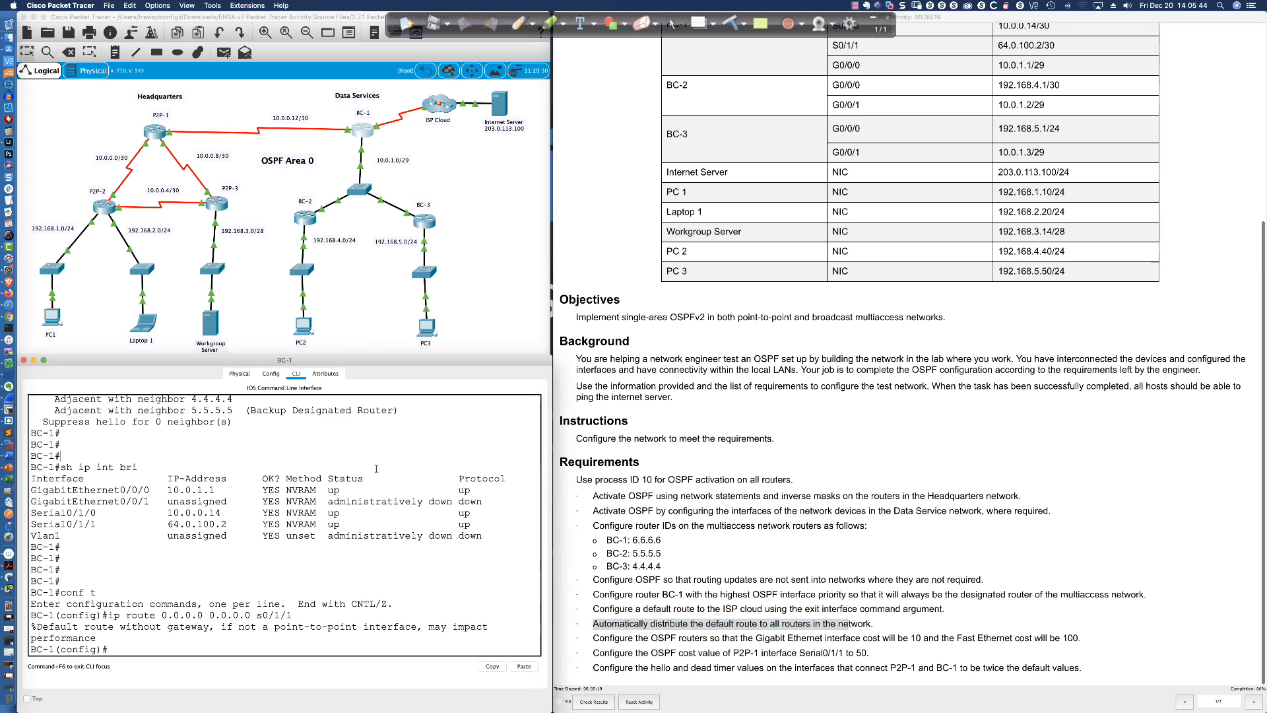
pyautogui.press('Return')
pyautogui.press('Return')
pyautogui.press('Return')
pyautogui.press('Return')
pyautogui.press('Return')
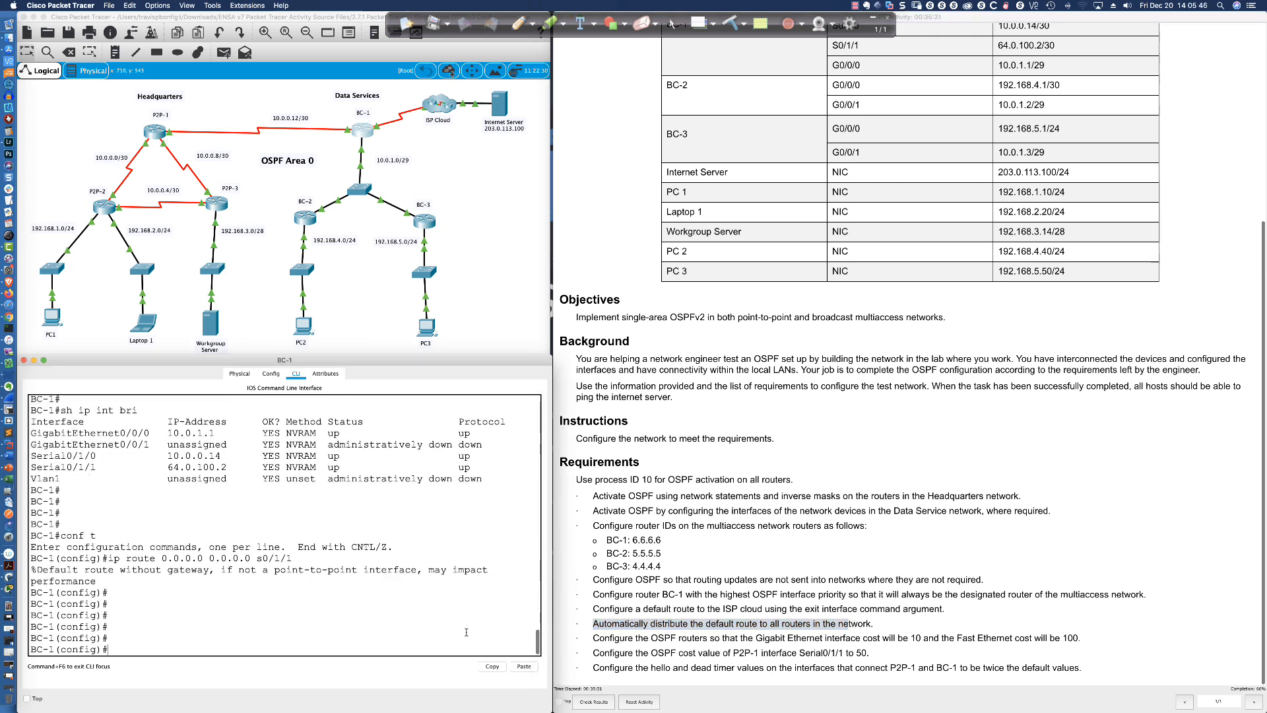
pyautogui.write('router ospf 10')
pyautogui.press('Return')
pyautogui.write('def')
pyautogui.press('Tab')
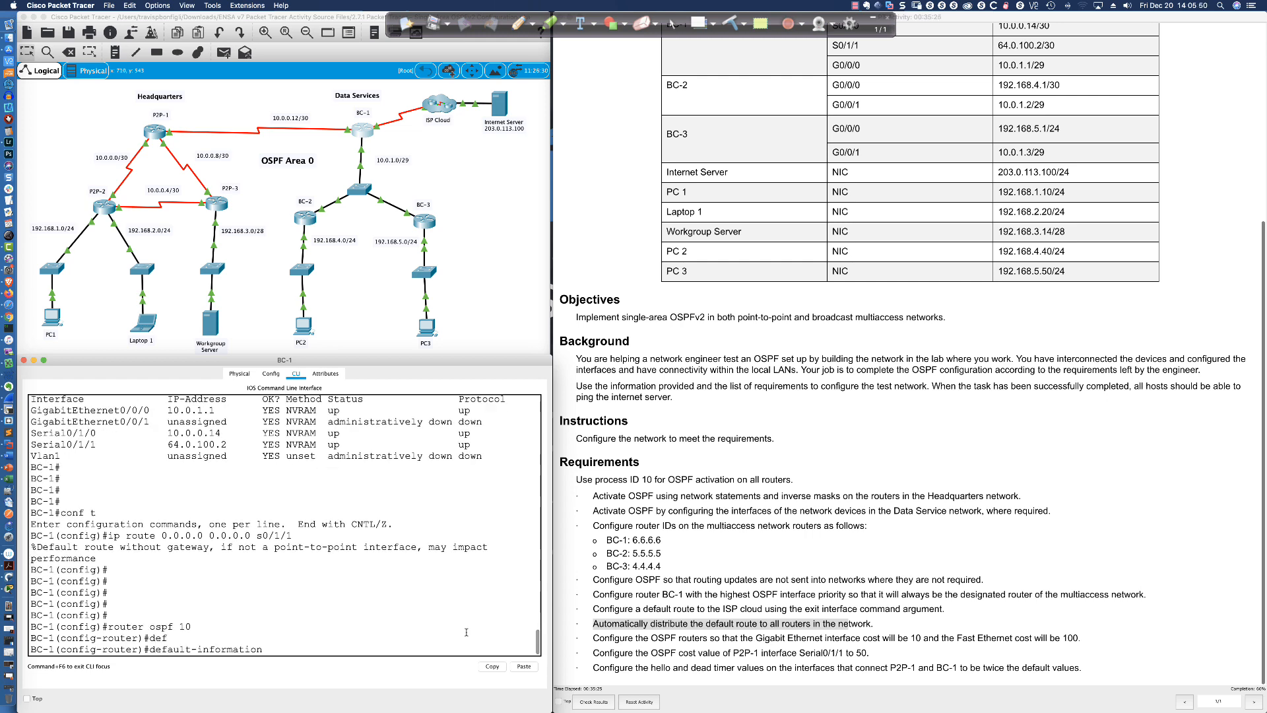
pyautogui.write('ori')
pyautogui.press('Tab')
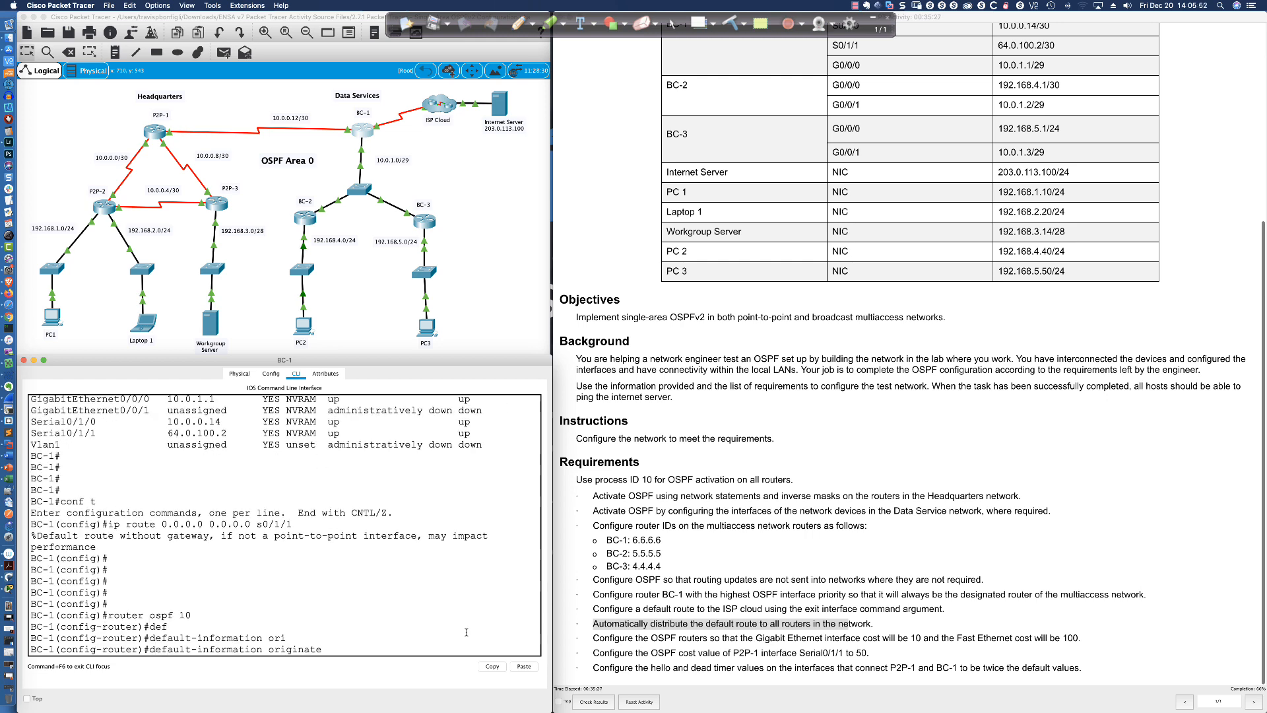
pyautogui.write('?')
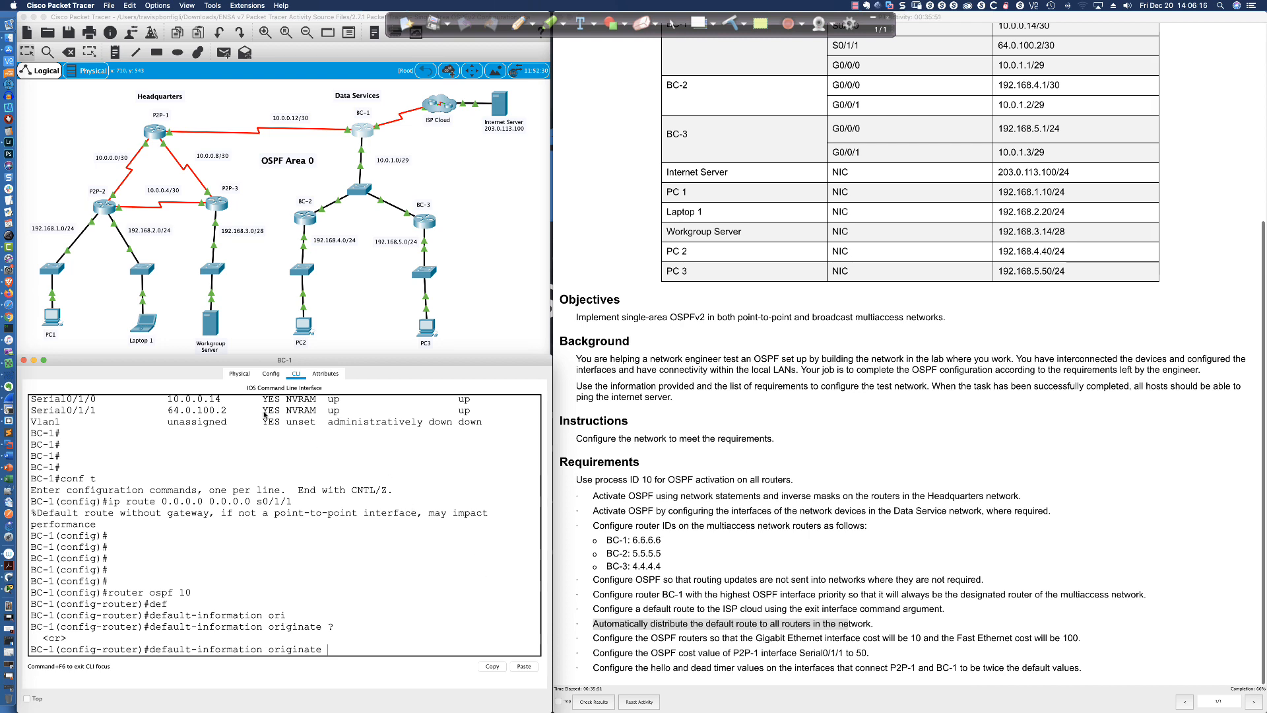
# Enter privileged mode on router P2P-2, display its IP routing table, and examine the gateway of last resort line
pyautogui.click(101, 215)
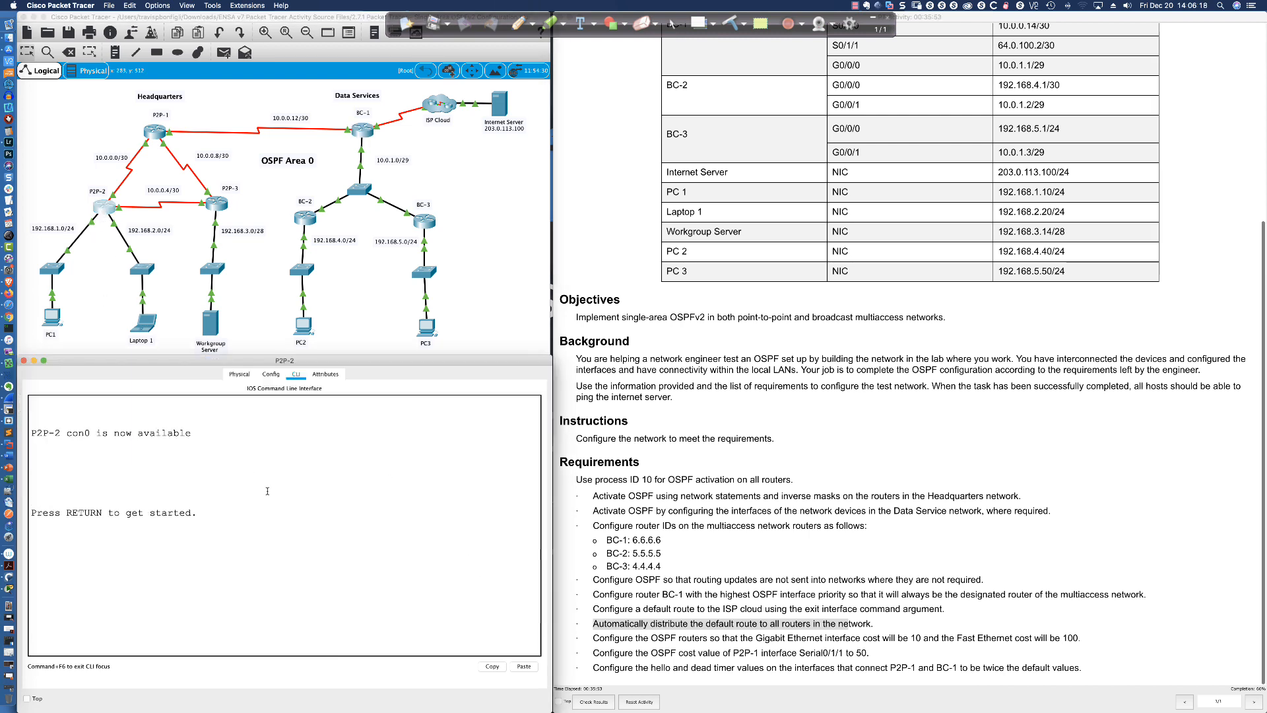
pyautogui.press('Return')
pyautogui.press('Return')
pyautogui.press('Return')
pyautogui.press('Return')
pyautogui.write('en')
pyautogui.press('Return')
pyautogui.write('sh ip route')
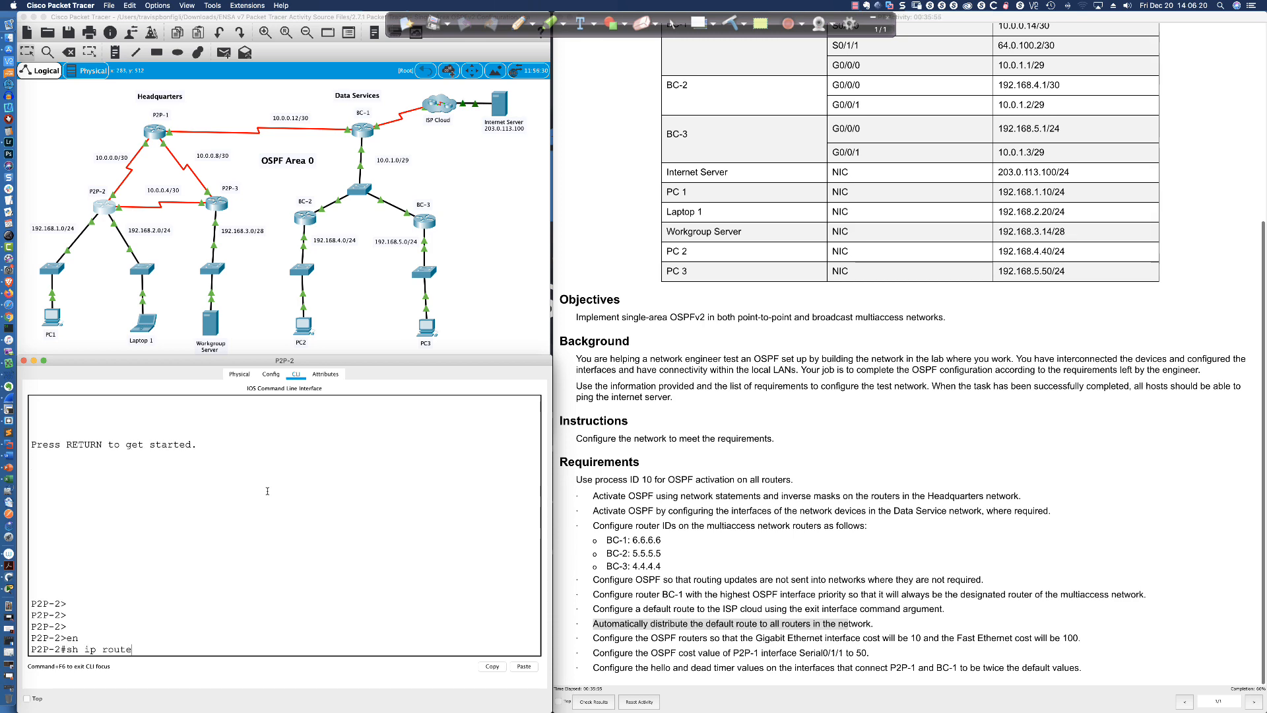
pyautogui.press('Return')
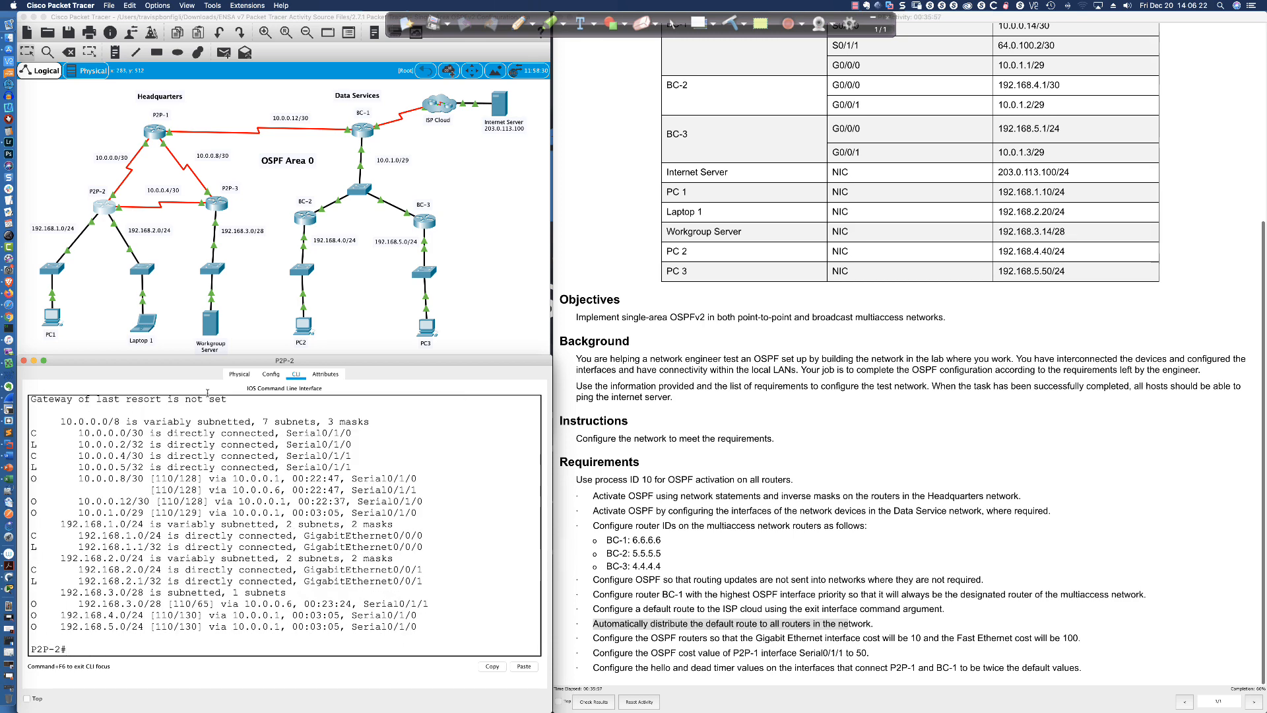
pyautogui.moveTo(228, 401); pyautogui.dragTo(54, 401)
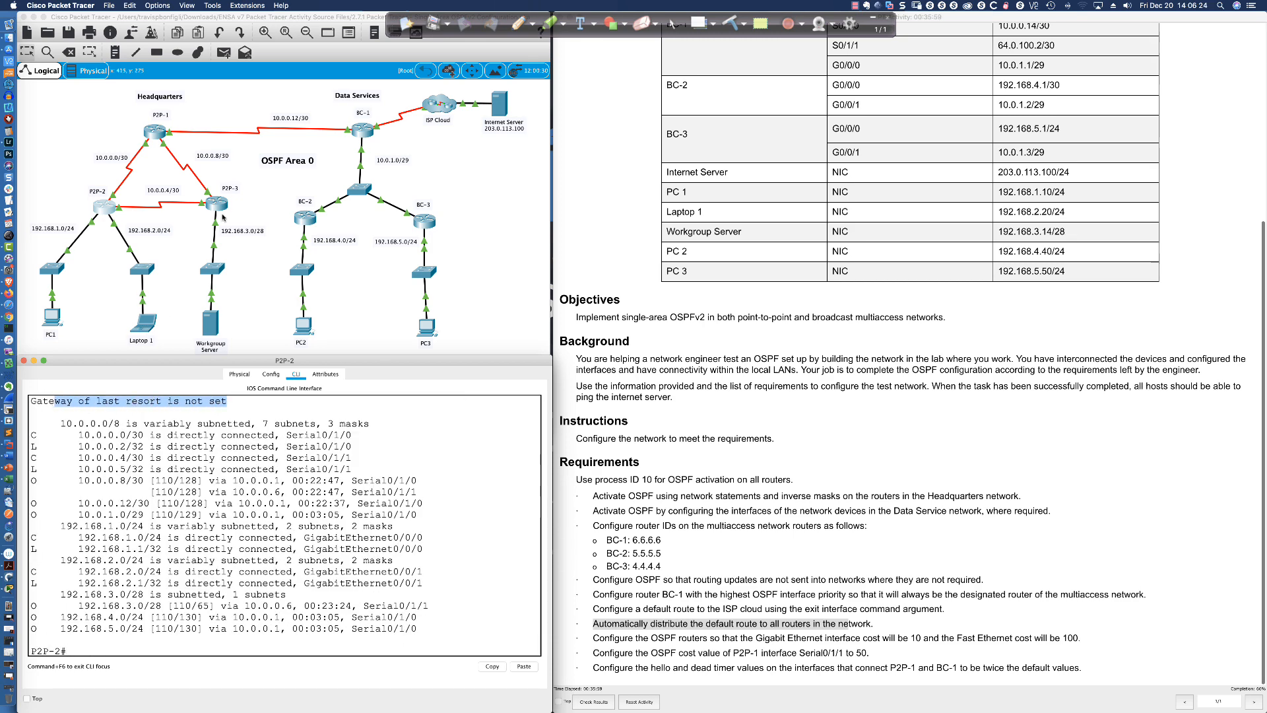
# Enter privileged mode on router P2P-3 and display its IP routing table
pyautogui.click(219, 206)
pyautogui.press('Return')
pyautogui.press('Return')
pyautogui.press('Return')
pyautogui.press('Return')
pyautogui.write('en')
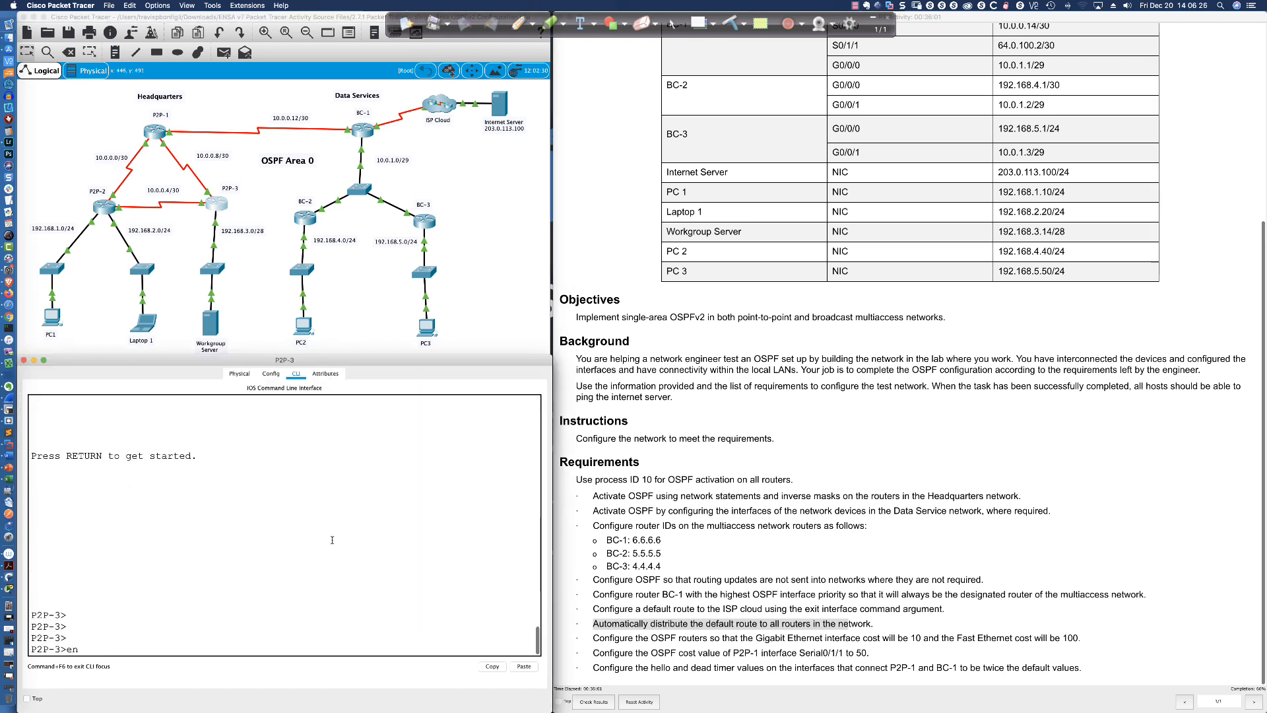
pyautogui.press('Return')
pyautogui.write('sh ip route')
pyautogui.press('Return')
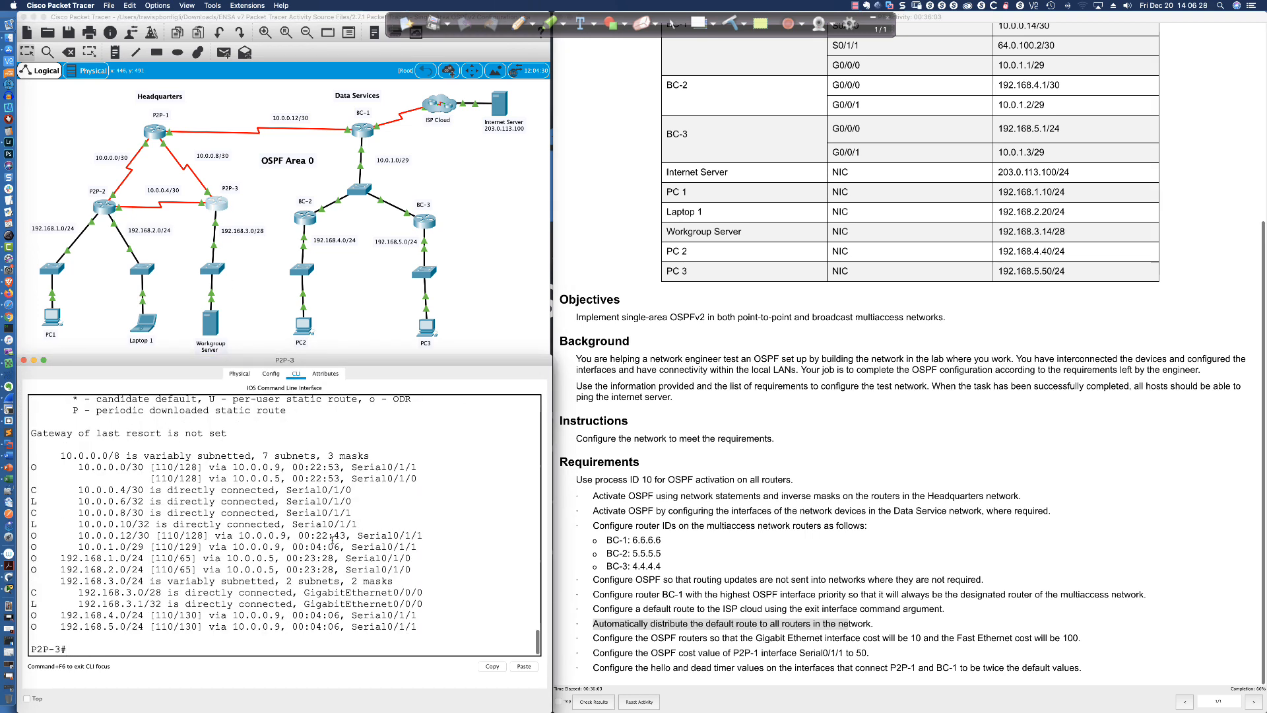
# Open the command line of router BC-2 at its privileged prompt
pyautogui.click(305, 218)
pyautogui.press('Return')
pyautogui.press('Return')
pyautogui.press('Return')
pyautogui.press('Return')
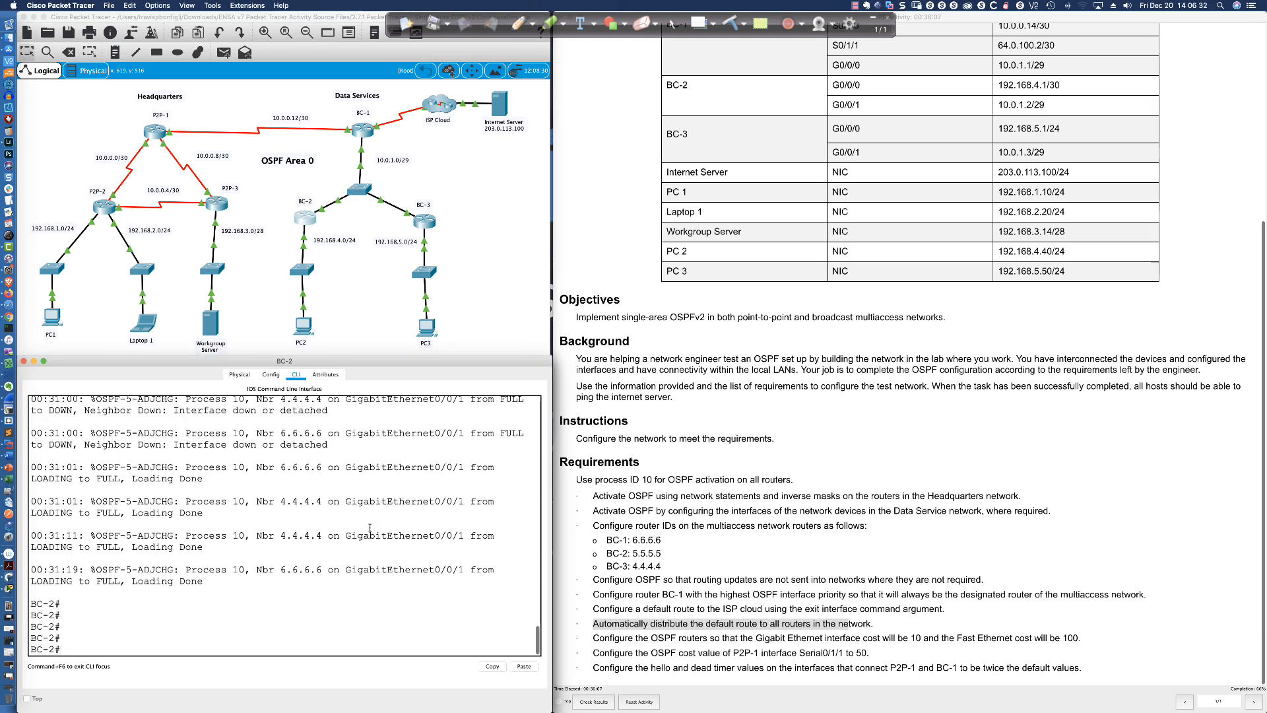
pyautogui.write('conf t')
pyautogui.press('Return')
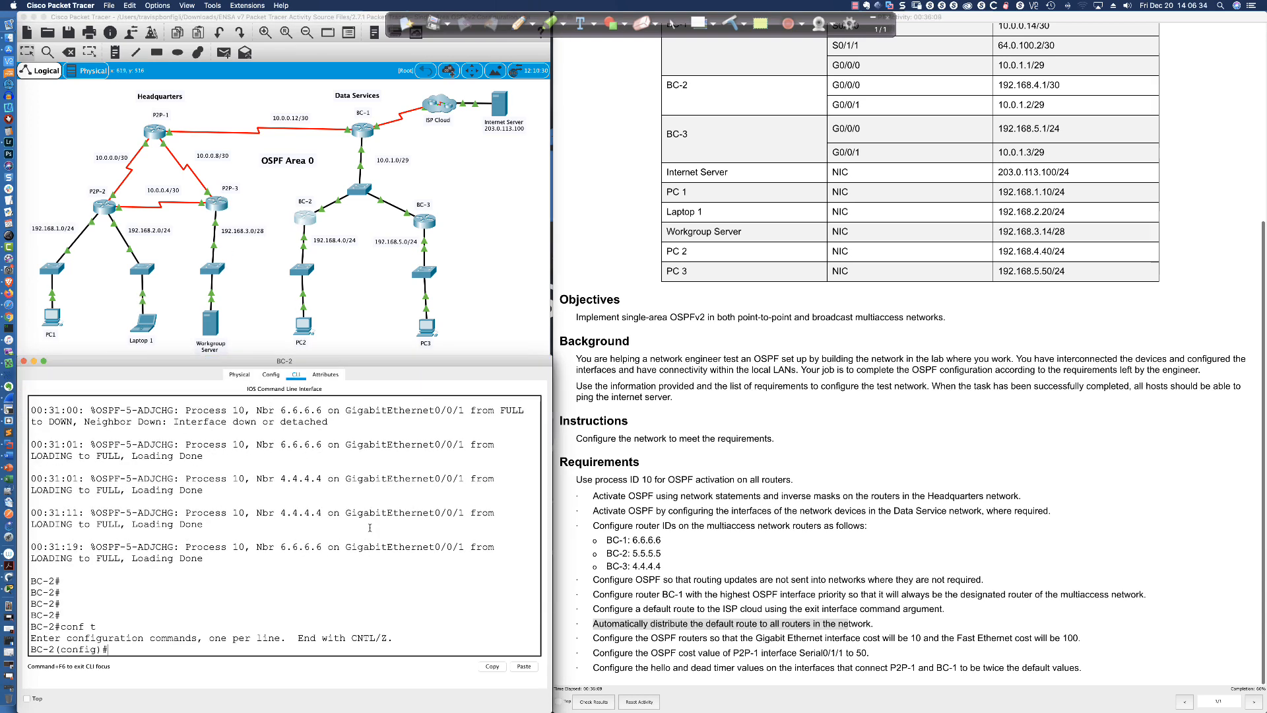
pyautogui.write('en')
pyautogui.write('xit')
pyautogui.press('Return')
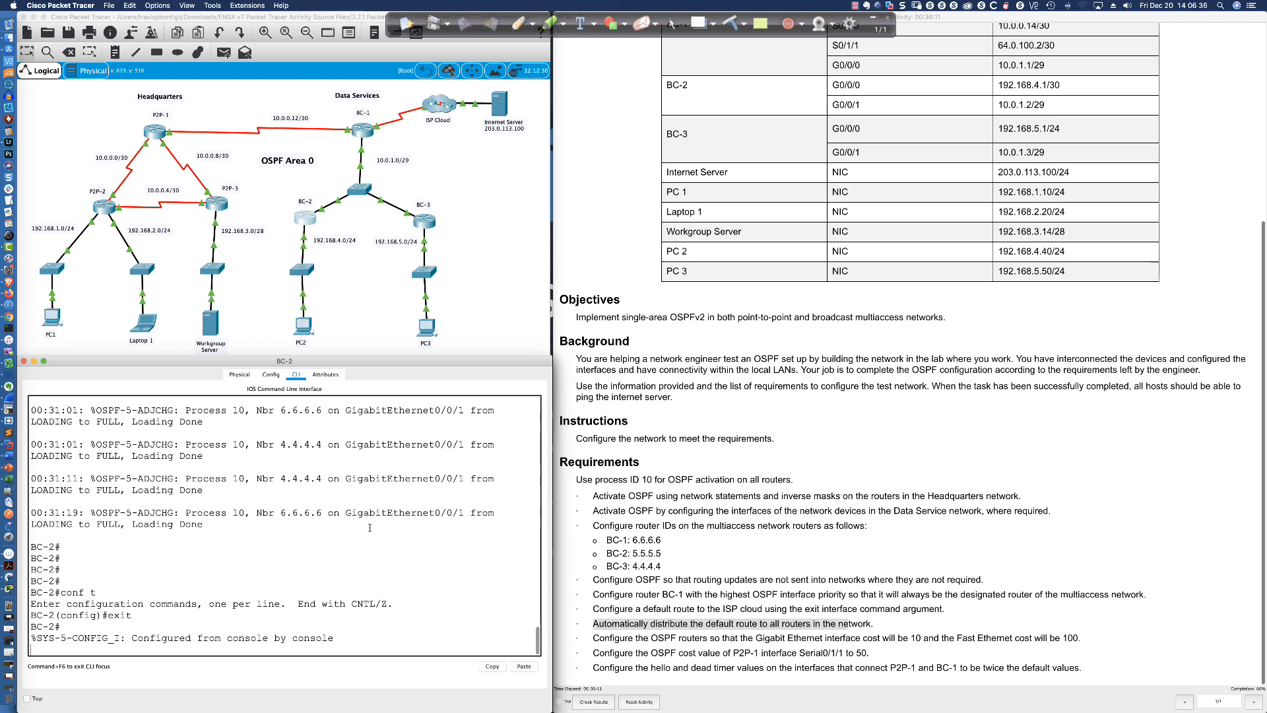
# Display the IP routing table of router BC-2 from privileged mode
pyautogui.press('Return')
pyautogui.press('Return')
pyautogui.press('Return')
pyautogui.press('Return')
pyautogui.press('Return')
pyautogui.write('sh ip route')
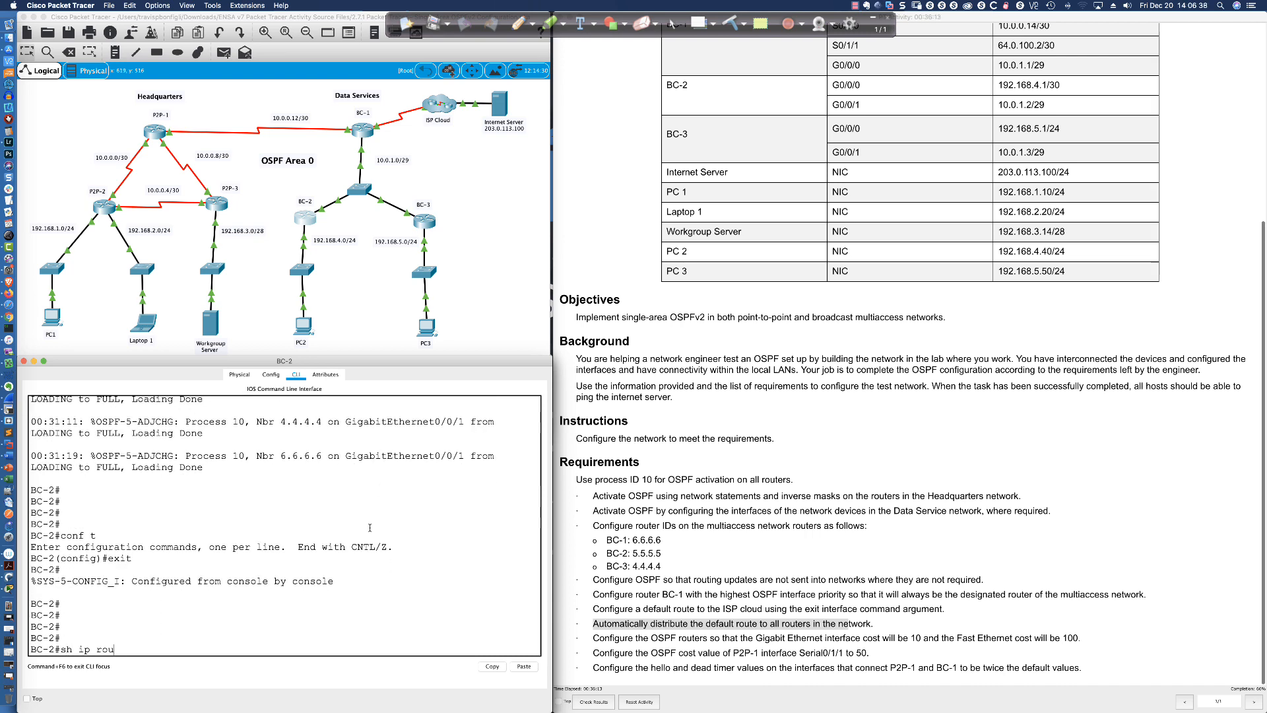
pyautogui.press('Return')
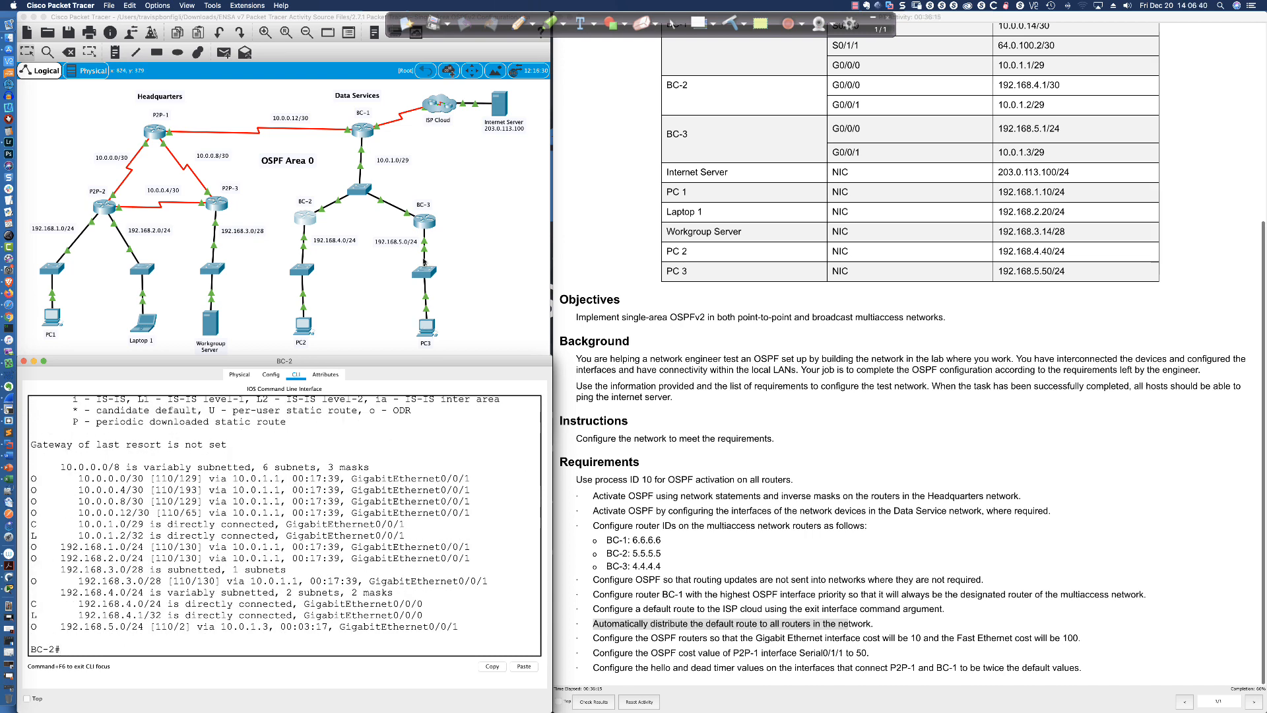
# Display router BC-3's IP routing table without leaving its OSPF router configuration mode
pyautogui.click(420, 225)
pyautogui.press('Return')
pyautogui.press('Return')
pyautogui.press('Return')
pyautogui.press('Return')
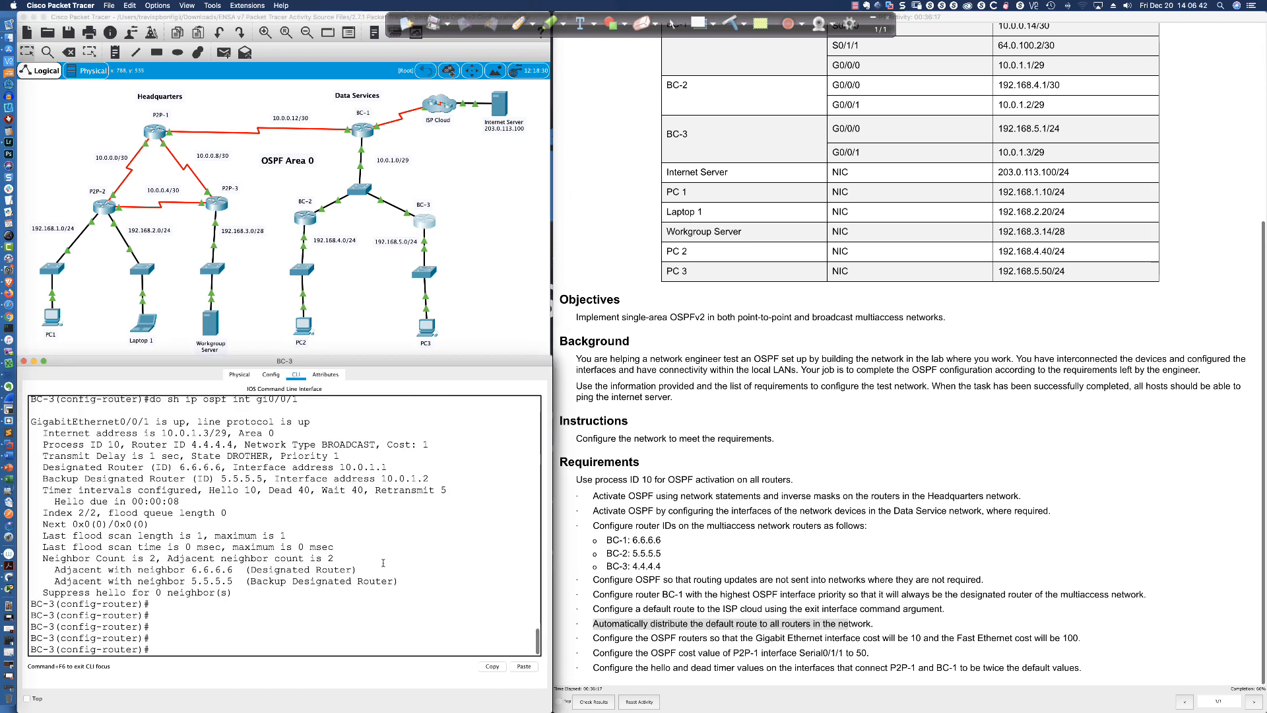
pyautogui.write('do sh ip rout')
pyautogui.press('Return')
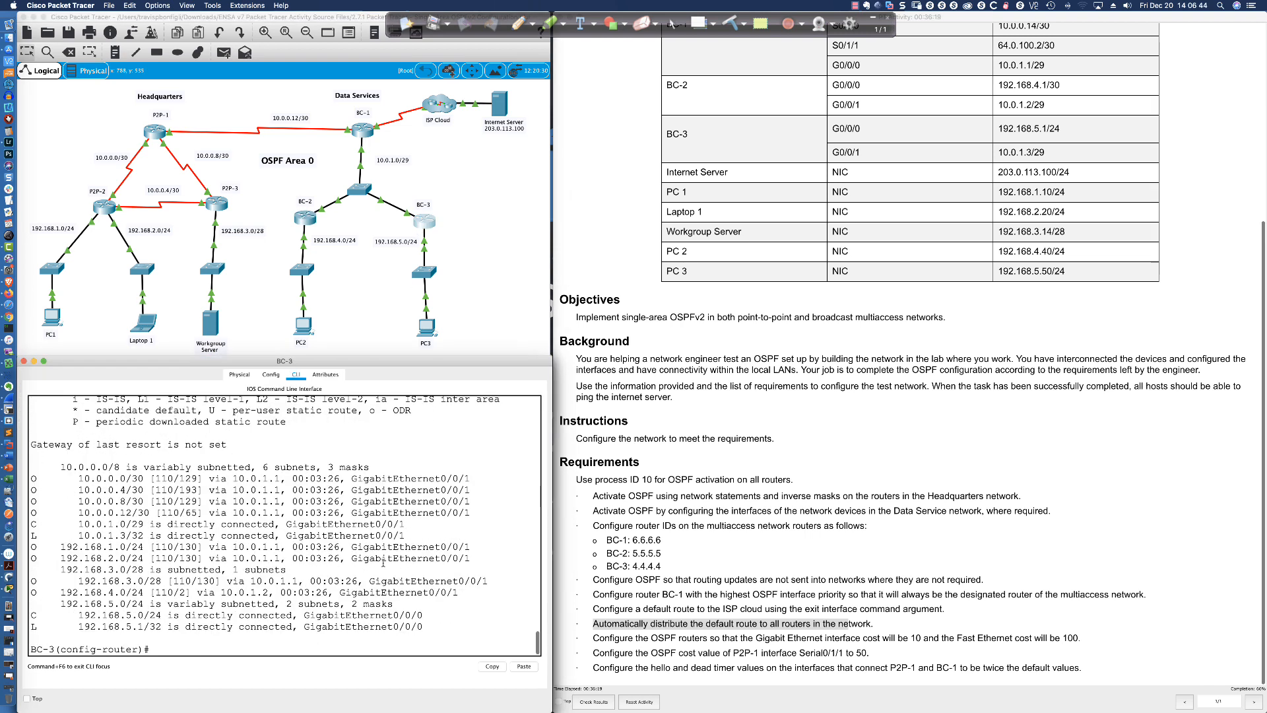
# Enter privileged mode on router P2P-1 and display its IP routing table
pyautogui.click(150, 132)
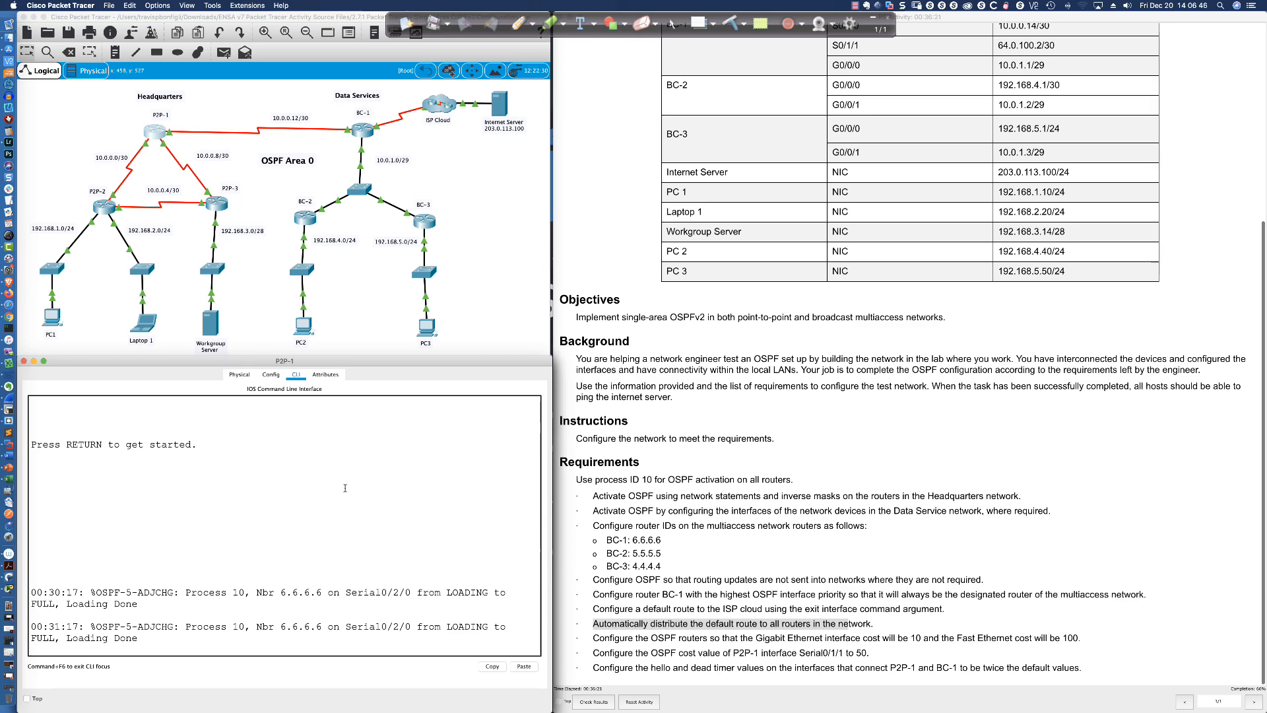
pyautogui.press('Return')
pyautogui.press('Return')
pyautogui.press('Return')
pyautogui.press('Return')
pyautogui.write('en')
pyautogui.press('Return')
pyautogui.write('sh ip rout')
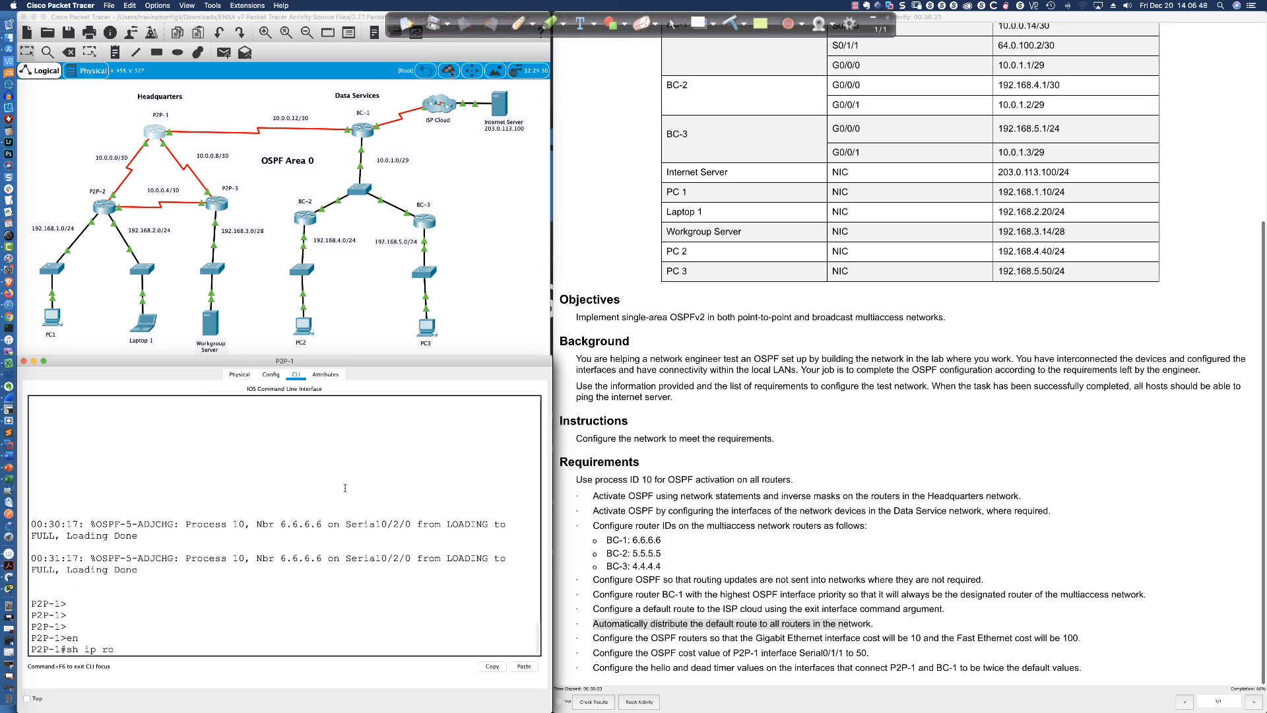
pyautogui.press('Return')
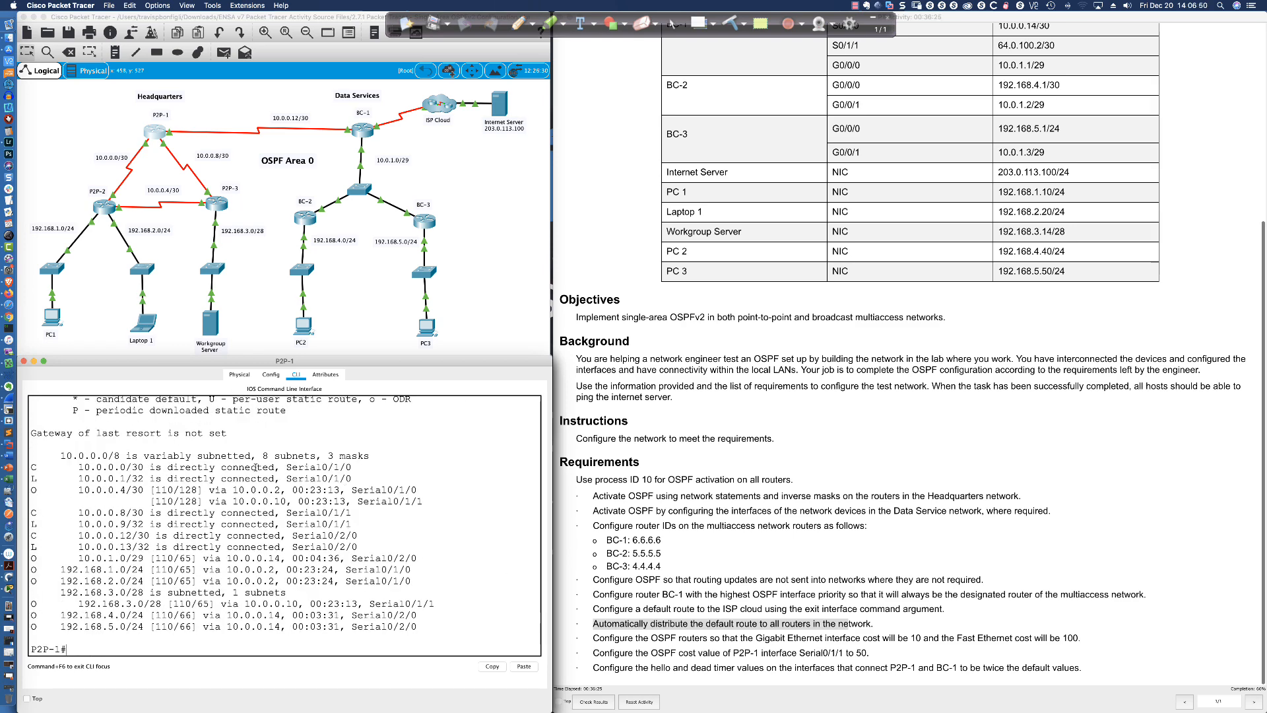
# Open PC1's IP configuration and examine its default gateway address
pyautogui.click(52, 322)
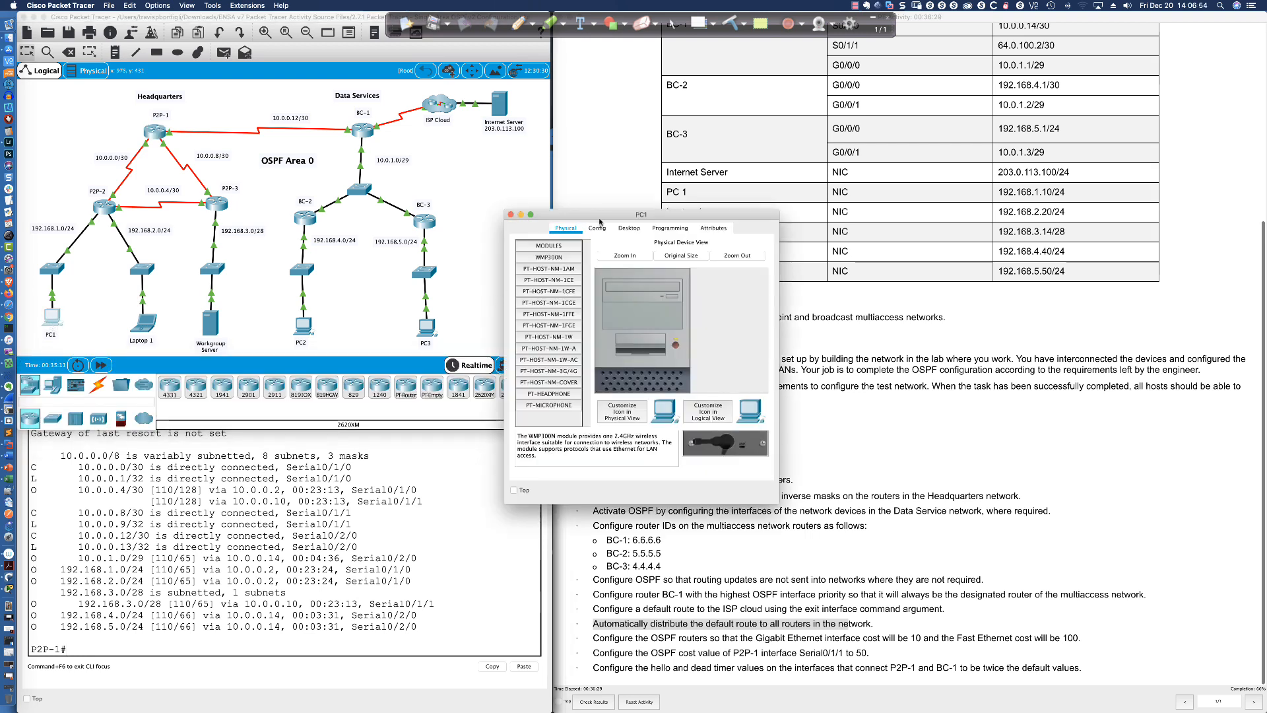
pyautogui.moveTo(600, 215); pyautogui.dragTo(186, 399)
pyautogui.click(218, 412)
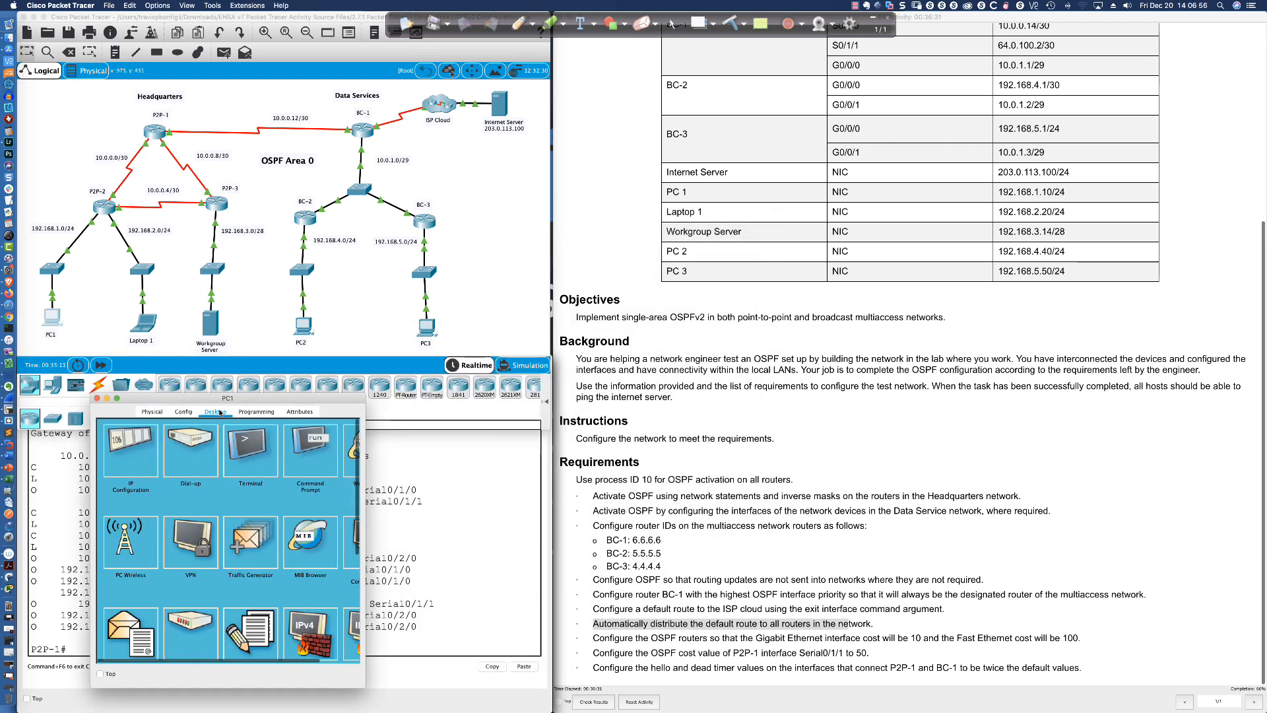
pyautogui.click(131, 455)
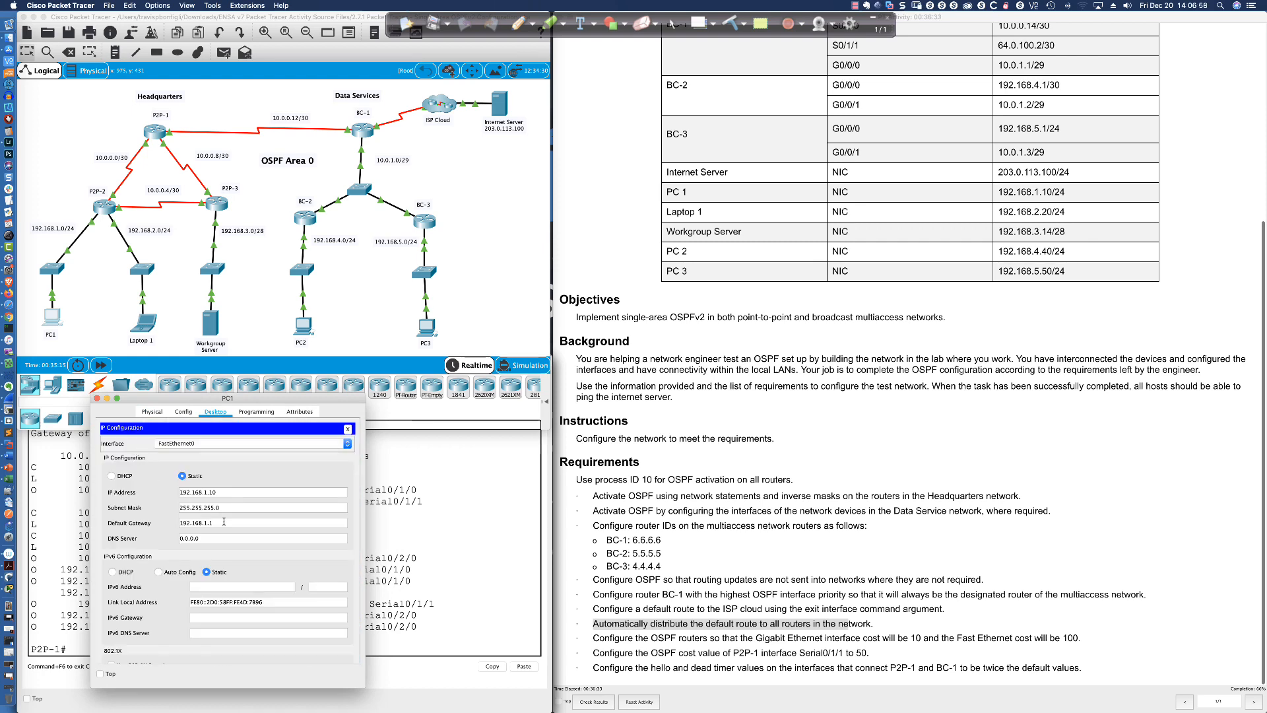
pyautogui.moveTo(224, 521); pyautogui.dragTo(176, 522)
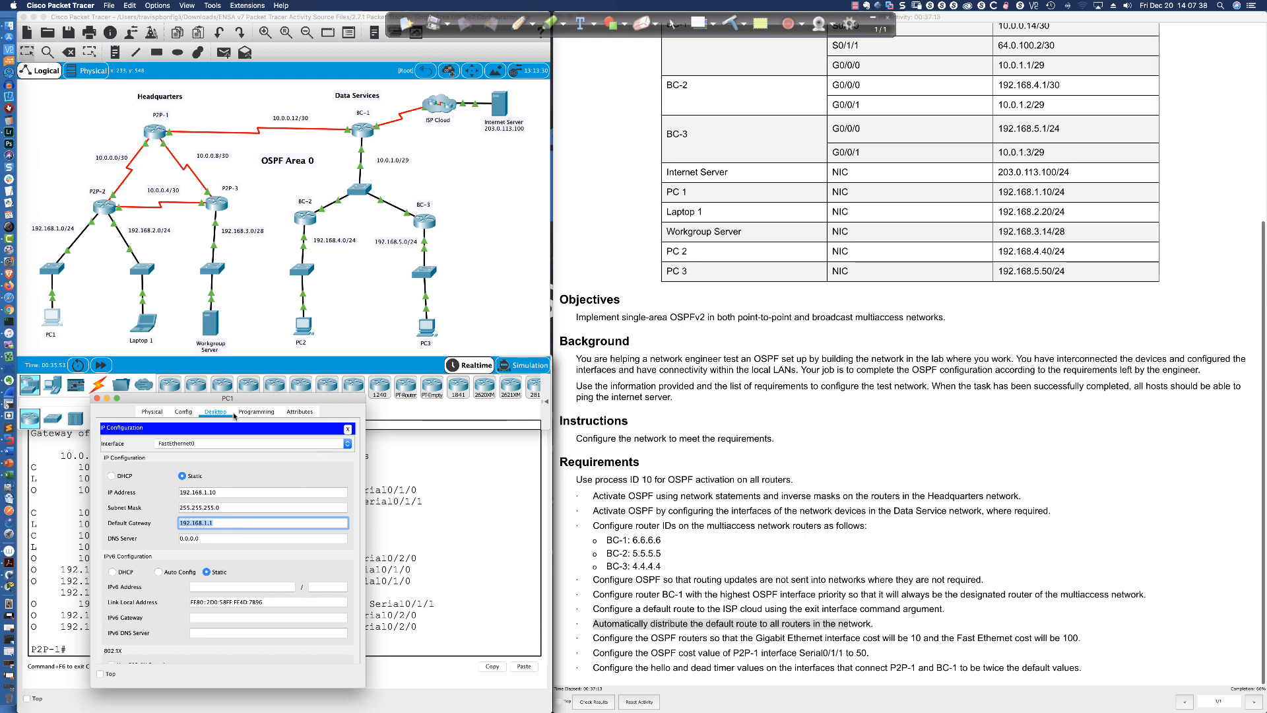
# Ping the Internet Server at 203.0.113.100 from PC1's command prompt and examine the replies' source address
pyautogui.click(348, 430)
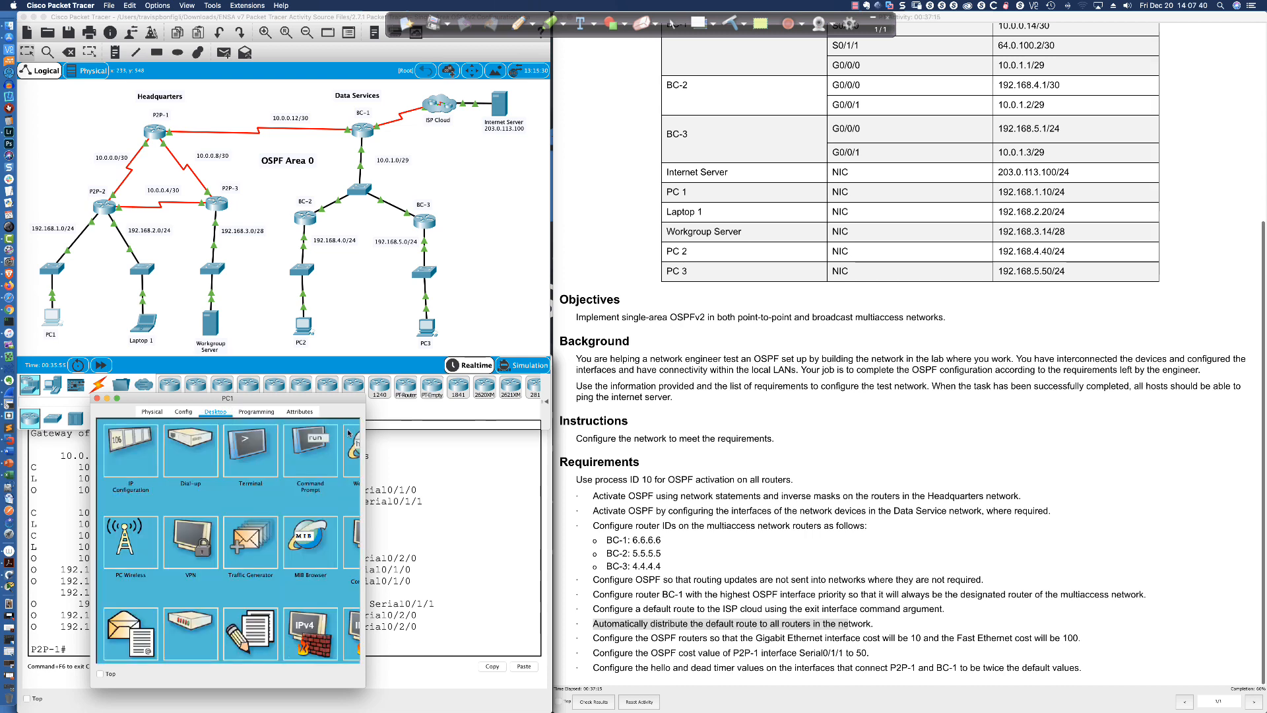
pyautogui.click(307, 455)
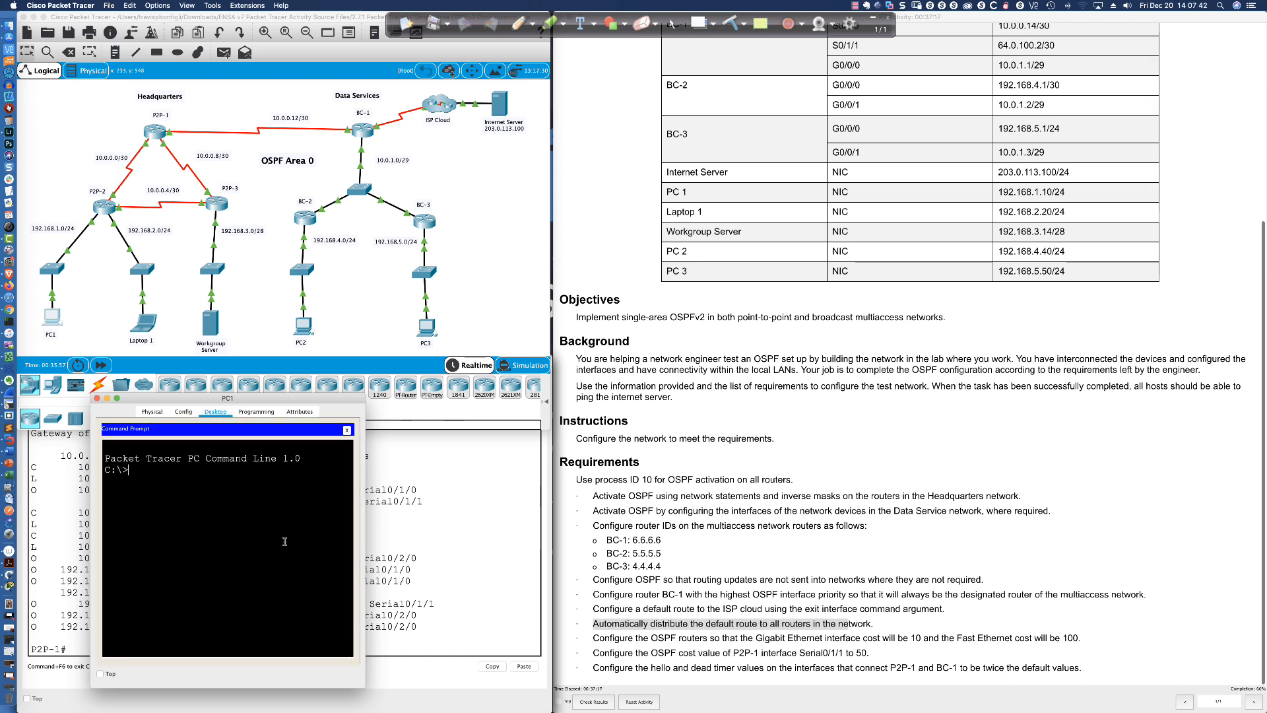
pyautogui.write('ping 203.0.113.100')
pyautogui.press('Return')
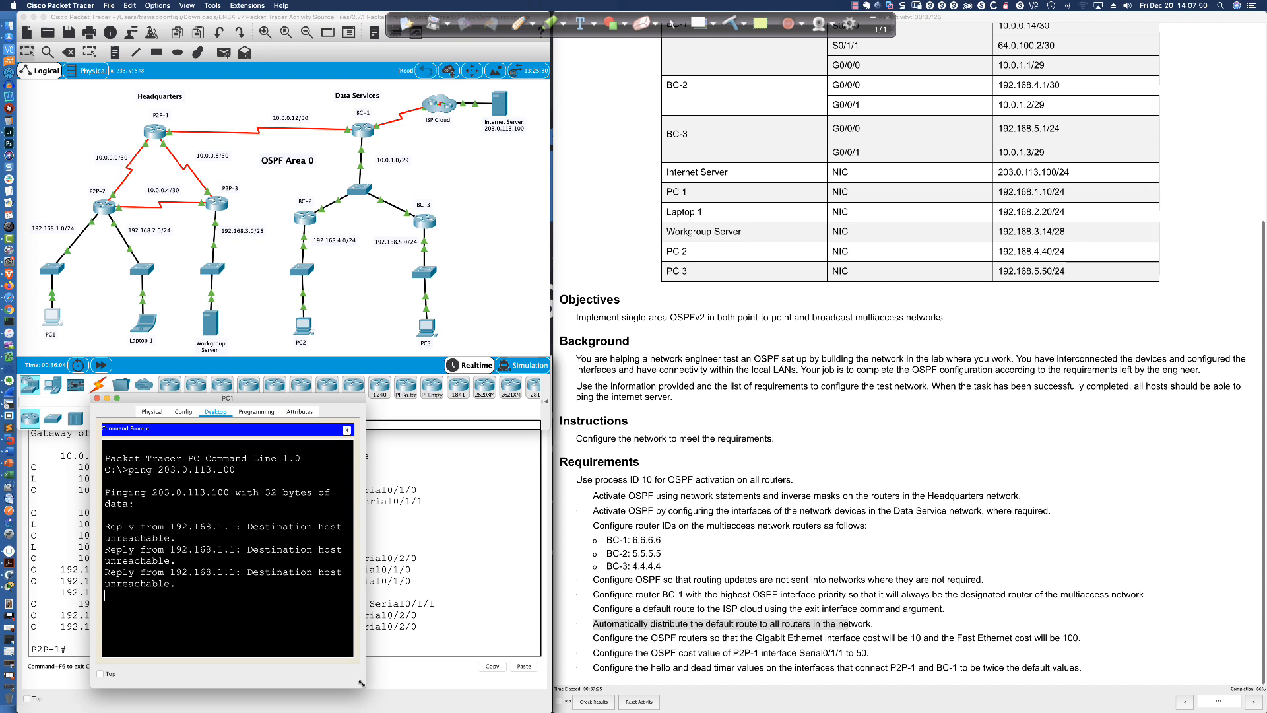
pyautogui.moveTo(361, 682); pyautogui.dragTo(519, 675)
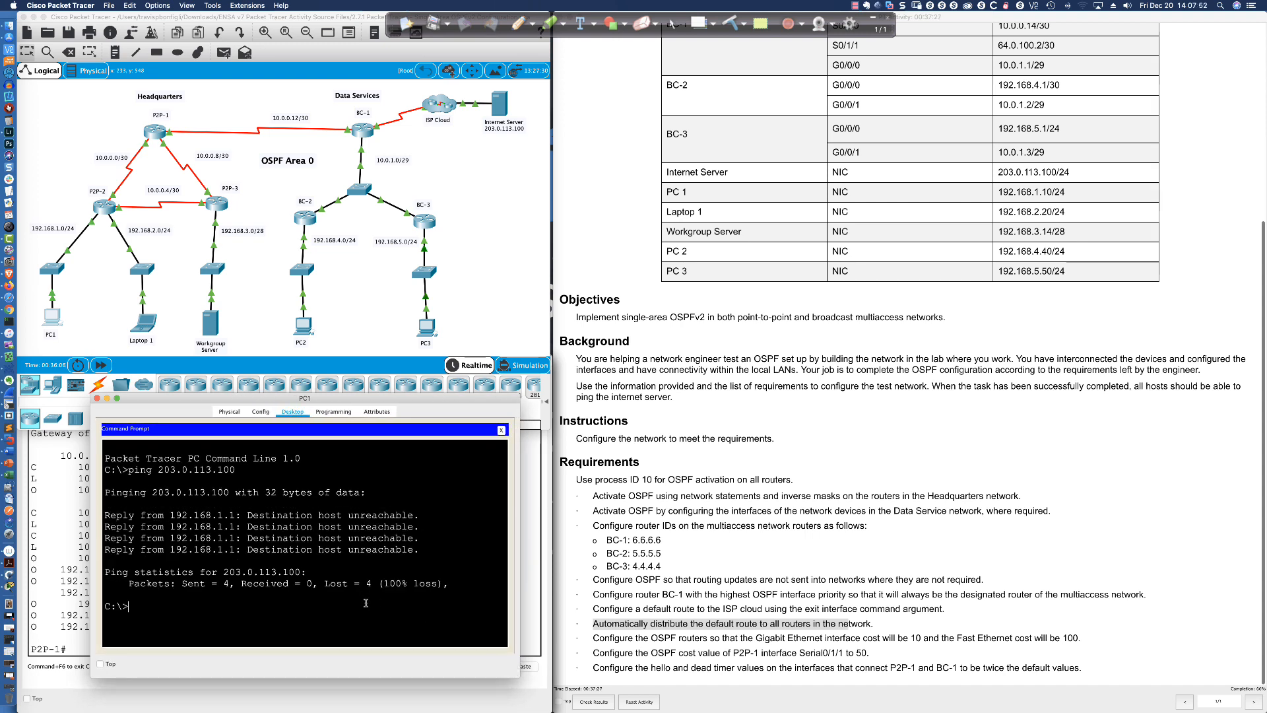
pyautogui.moveTo(170, 515); pyautogui.dragTo(242, 515)
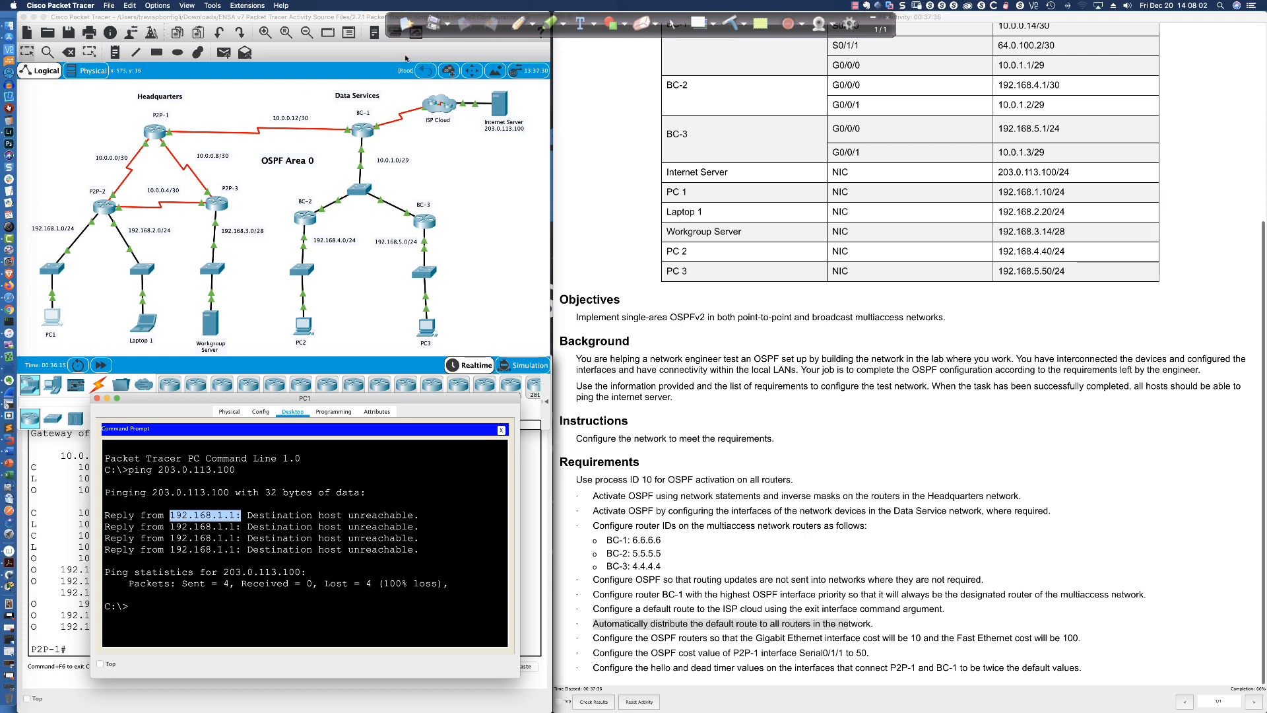
pyautogui.click(520, 23)
pyautogui.moveTo(60, 318); pyautogui.dragTo(103, 220)
pyautogui.moveTo(100, 219); pyautogui.dragTo(99, 217)
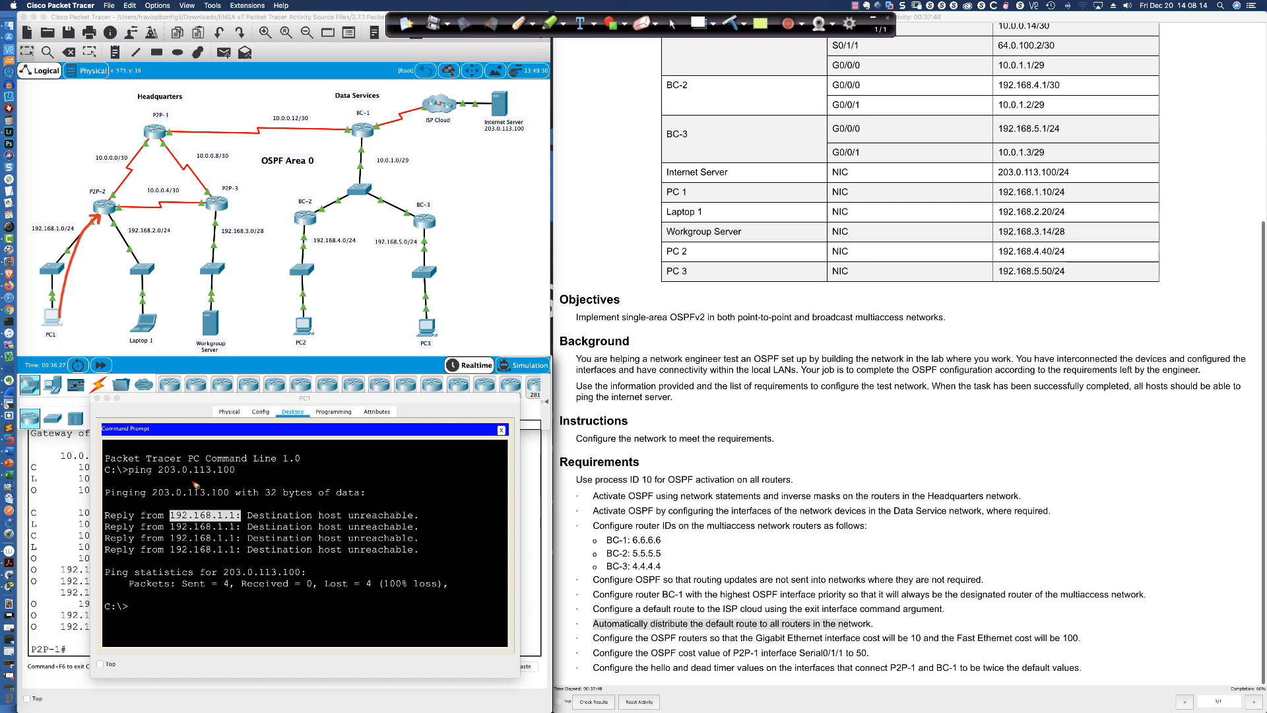
pyautogui.moveTo(194, 478)
pyautogui.mouseDown()
pyautogui.moveTo(166, 482)
pyautogui.moveTo(211, 507)
pyautogui.moveTo(153, 482)
pyautogui.mouseUp()
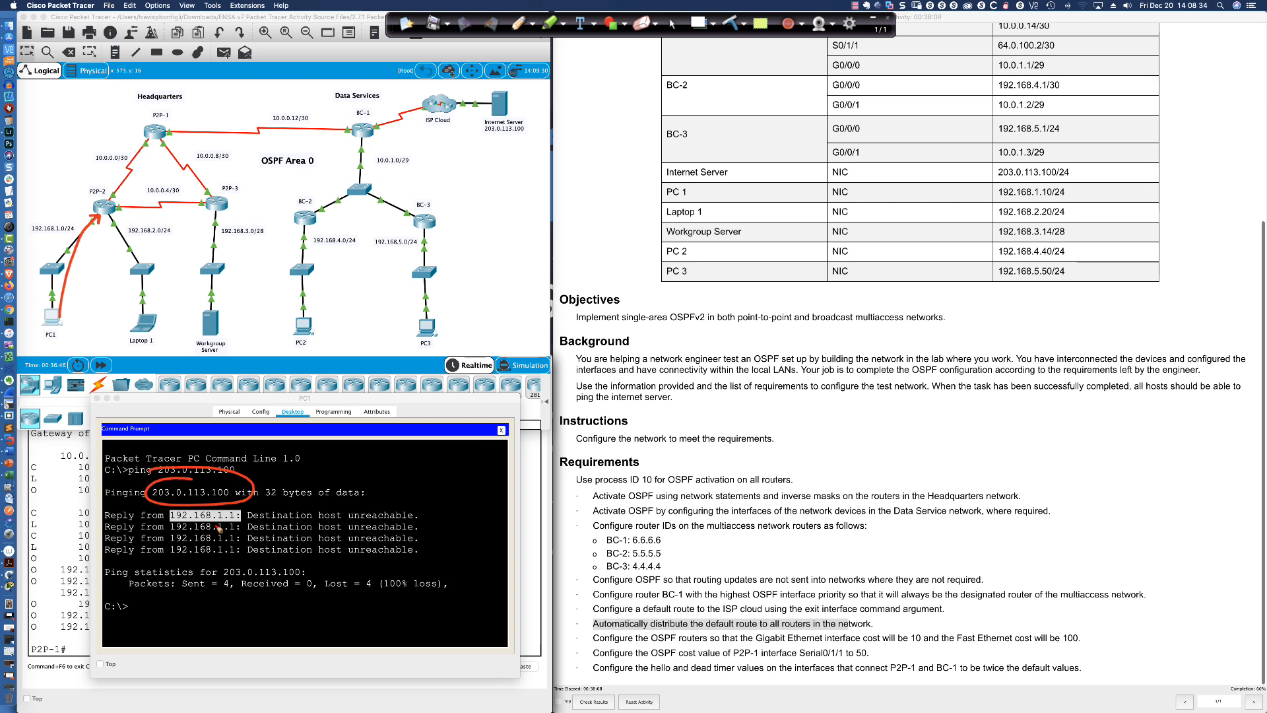
pyautogui.moveTo(346, 505)
pyautogui.mouseDown()
pyautogui.moveTo(270, 507)
pyautogui.moveTo(251, 521)
pyautogui.moveTo(331, 528)
pyautogui.moveTo(427, 514)
pyautogui.moveTo(301, 503)
pyautogui.mouseUp()
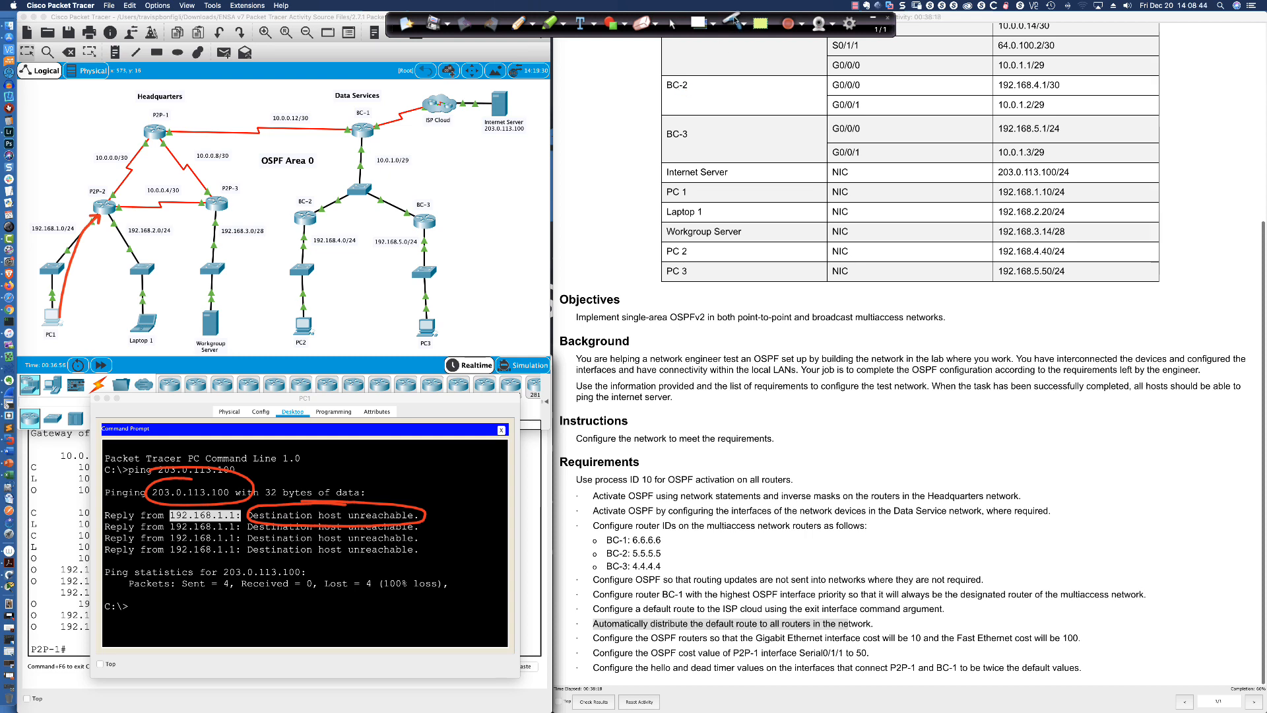
pyautogui.click(734, 20)
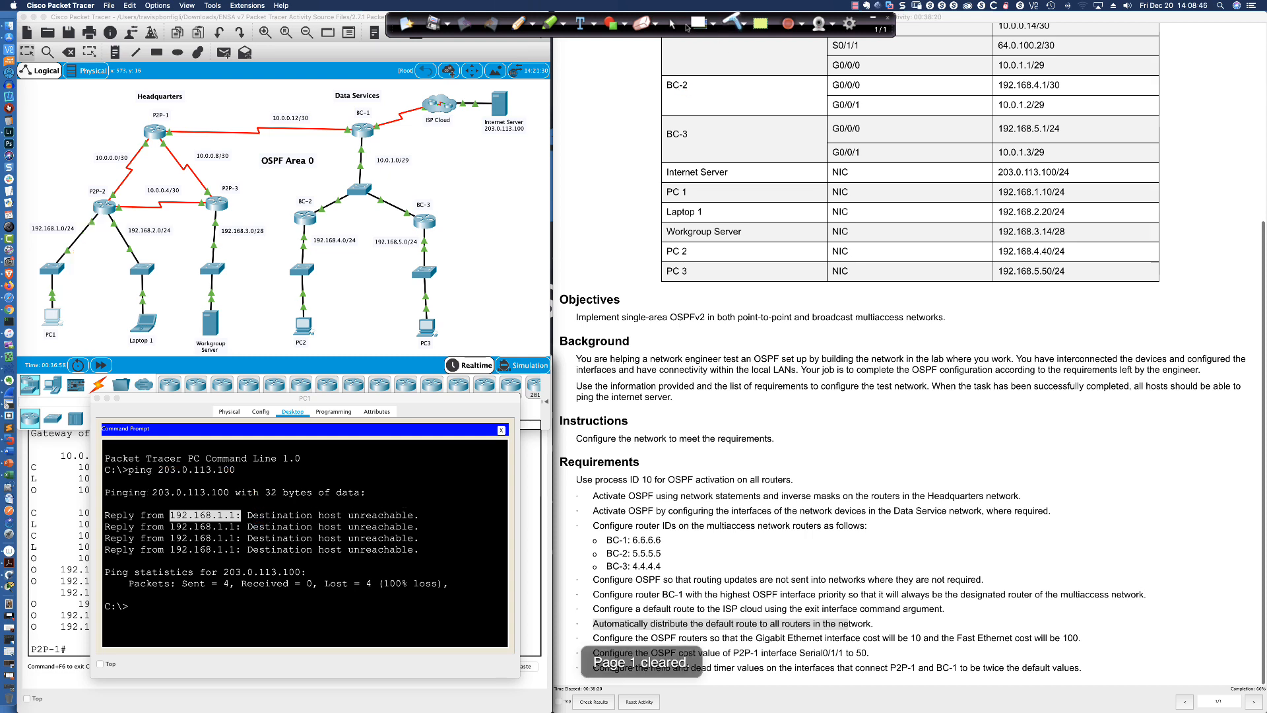
pyautogui.click(672, 24)
# Ping PC3 at 192.168.5.50 from PC1's command prompt
pyautogui.click(304, 574)
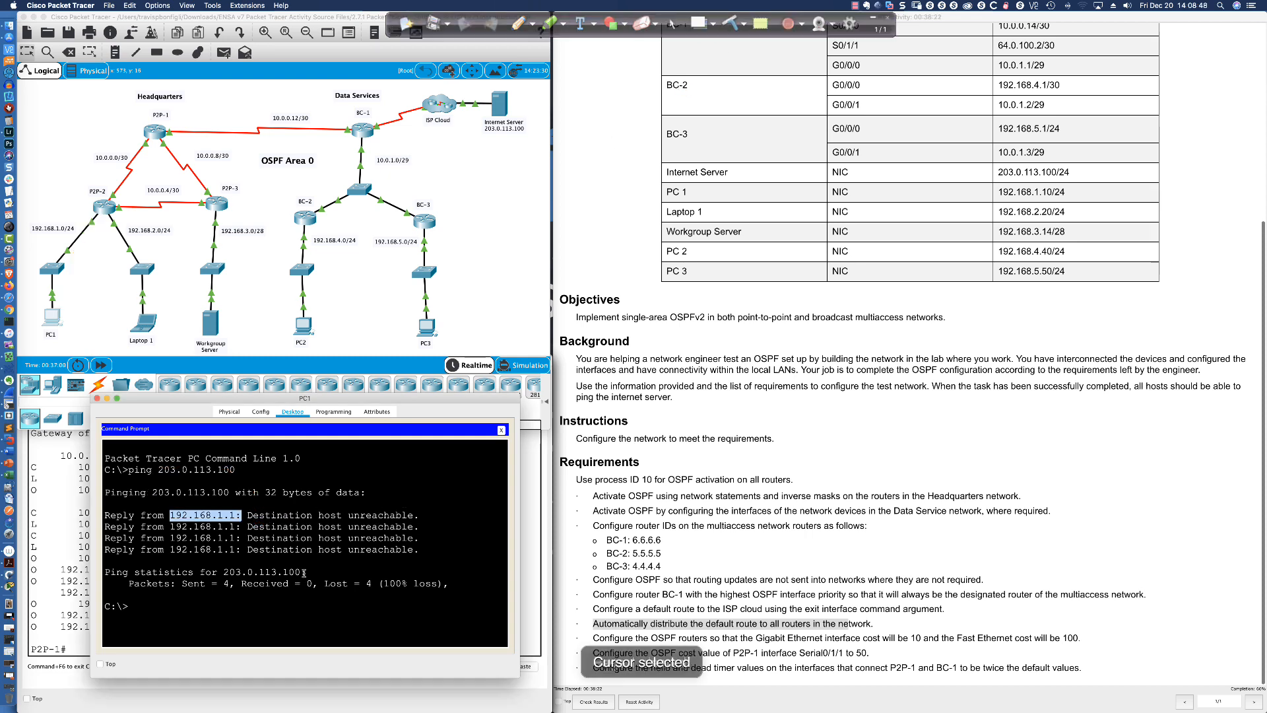
pyautogui.press('Return')
pyautogui.press('Return')
pyautogui.press('Return')
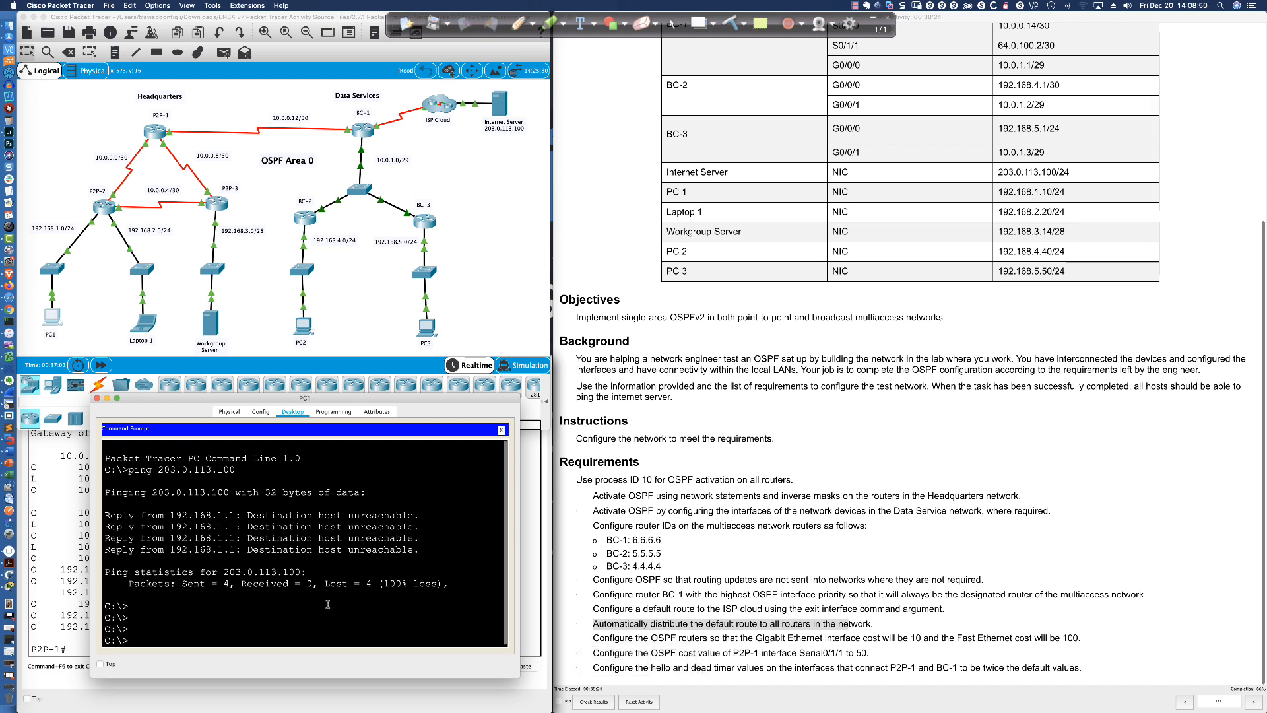
pyautogui.write('ping')
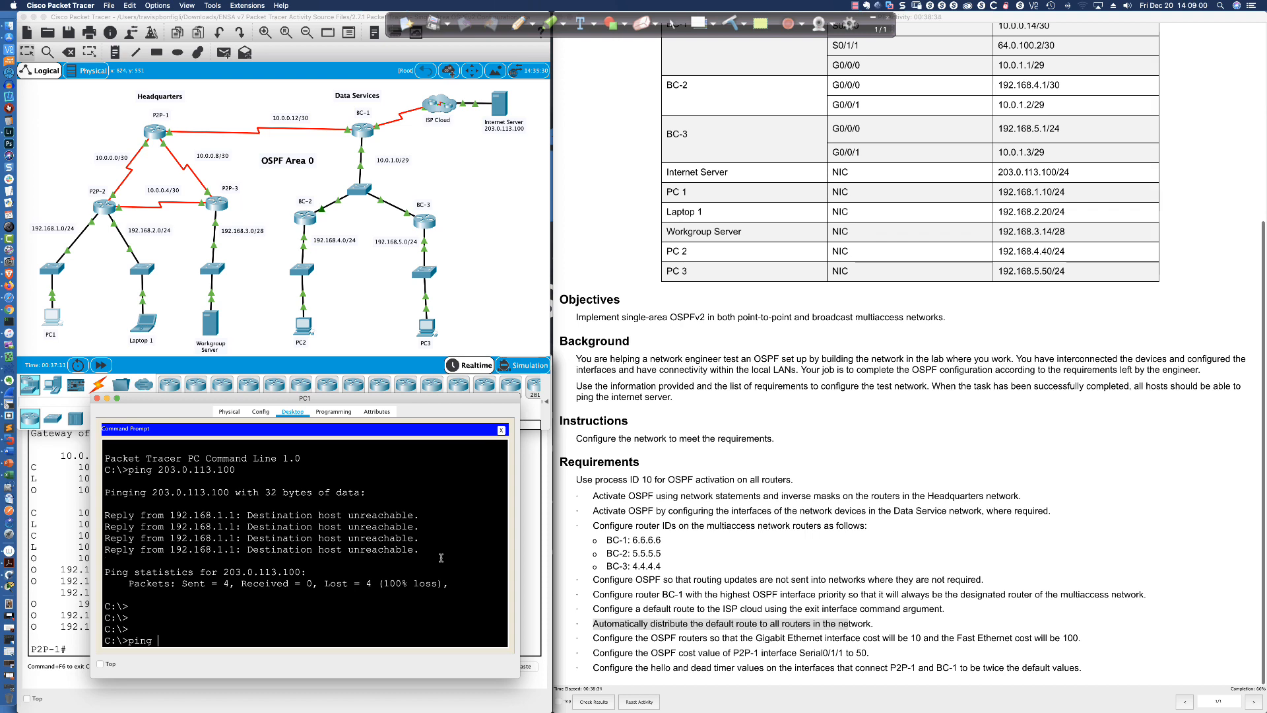
pyautogui.write('92.168.5.50')
pyautogui.press('Return')
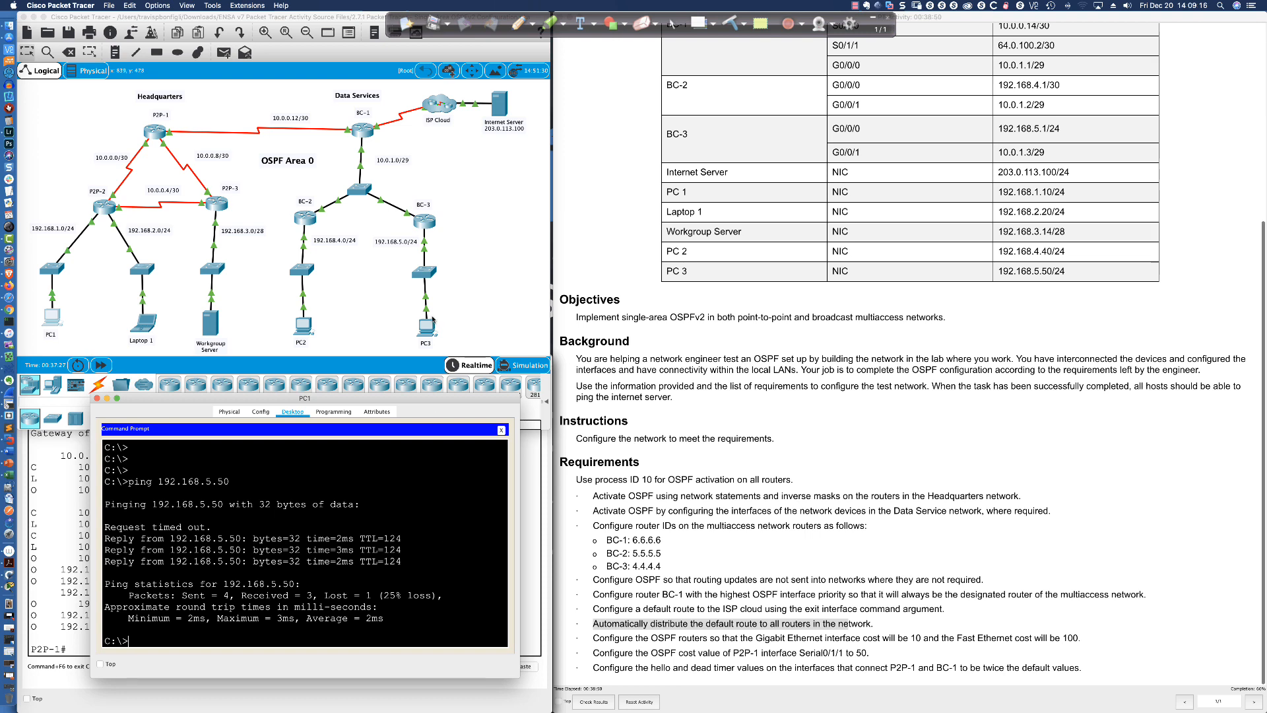
# Open router P2P-2's command line and examine the OSPF route to 192.168.5.0/24 in its routing table
pyautogui.click(104, 208)
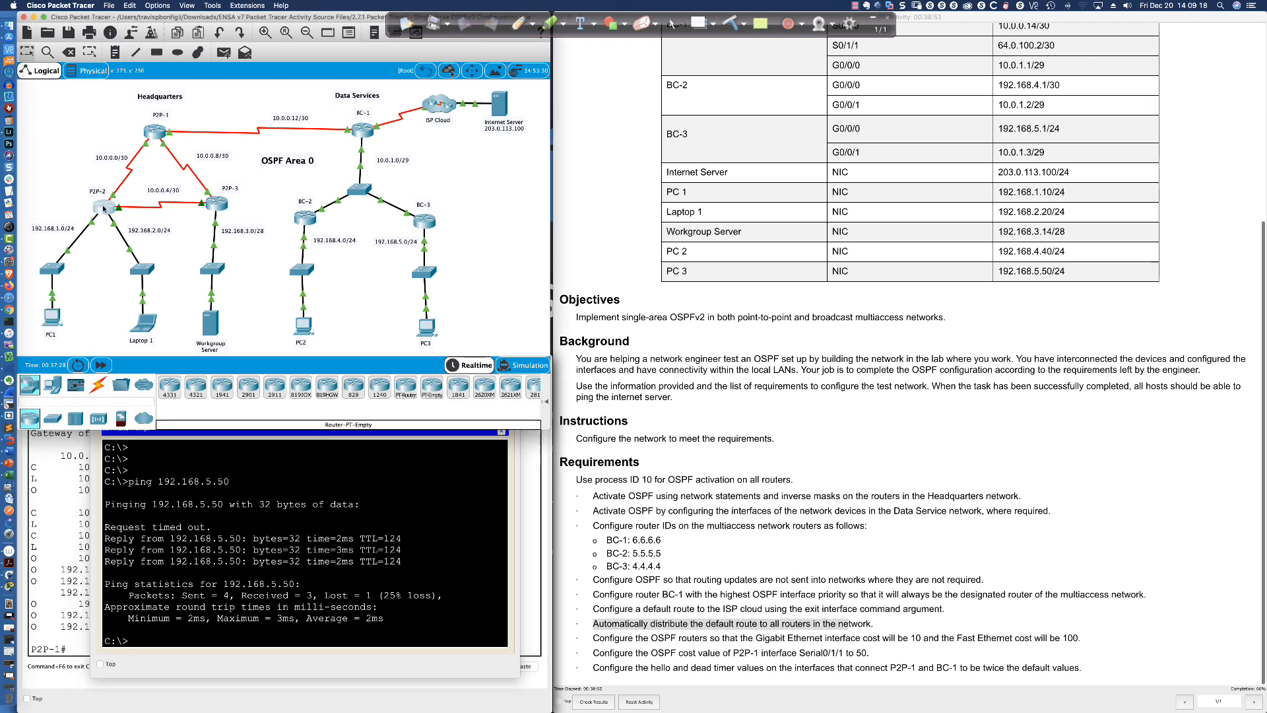
pyautogui.click(103, 208)
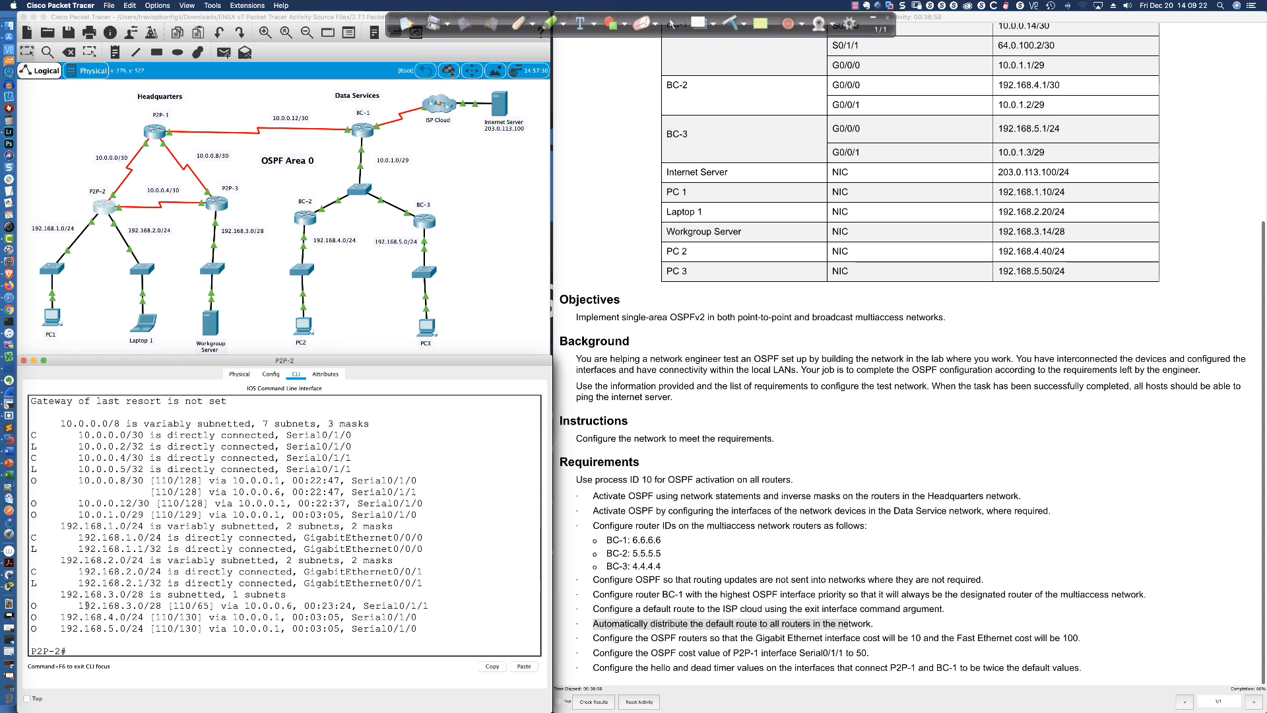
pyautogui.moveTo(31, 628); pyautogui.dragTo(416, 628)
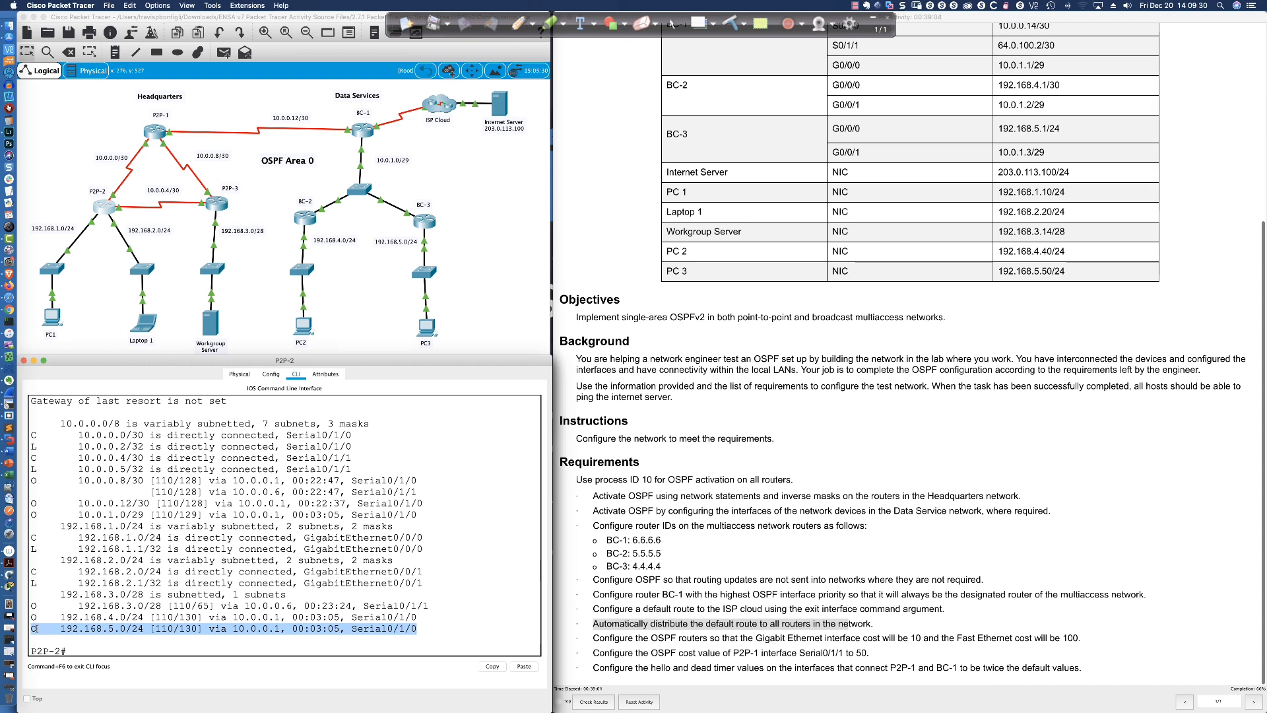
pyautogui.moveTo(31, 628); pyautogui.dragTo(37, 629)
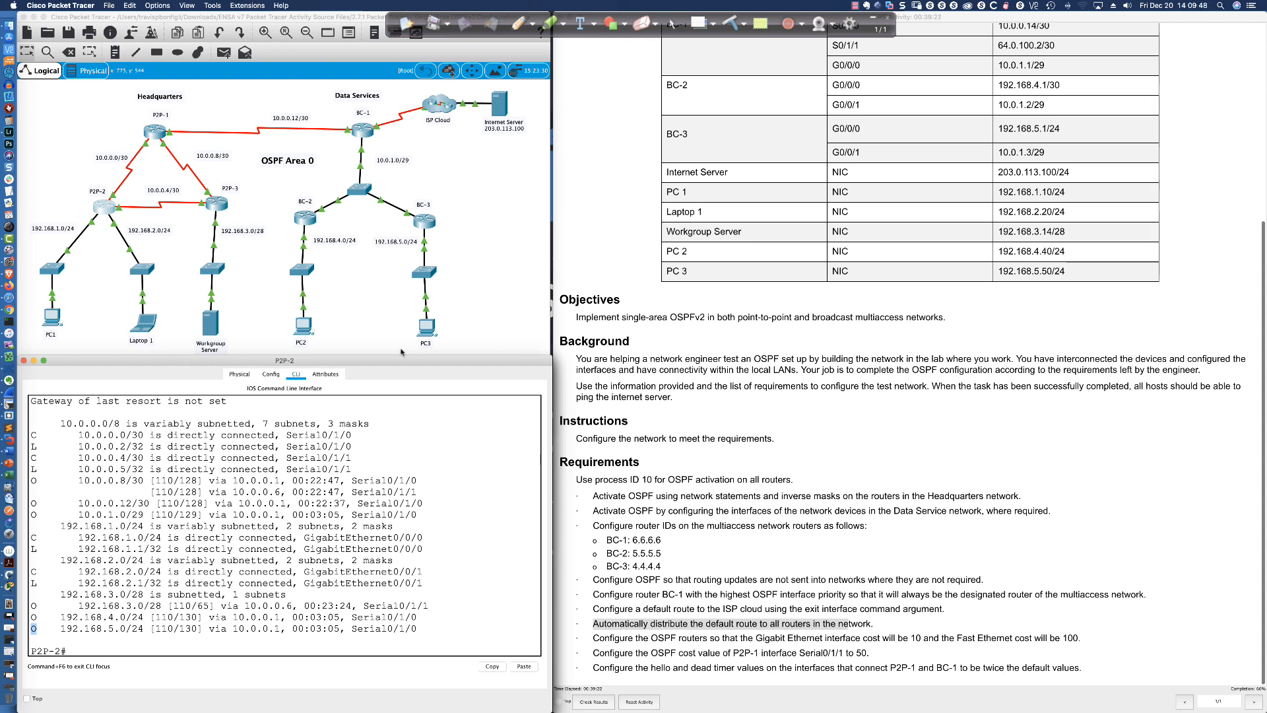
pyautogui.click(396, 436)
# Apply default-information originate in OSPF process 10 on router BC-1 to distribute the default route
pyautogui.click(362, 130)
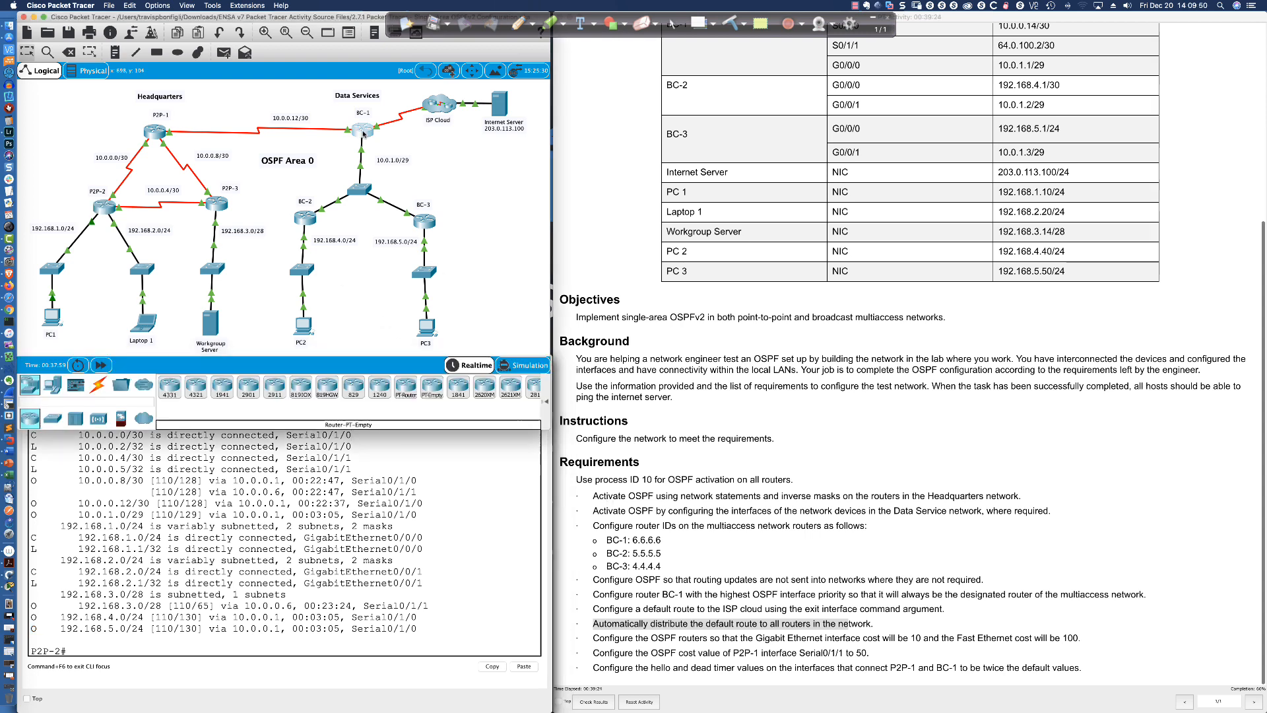
pyautogui.press('Return')
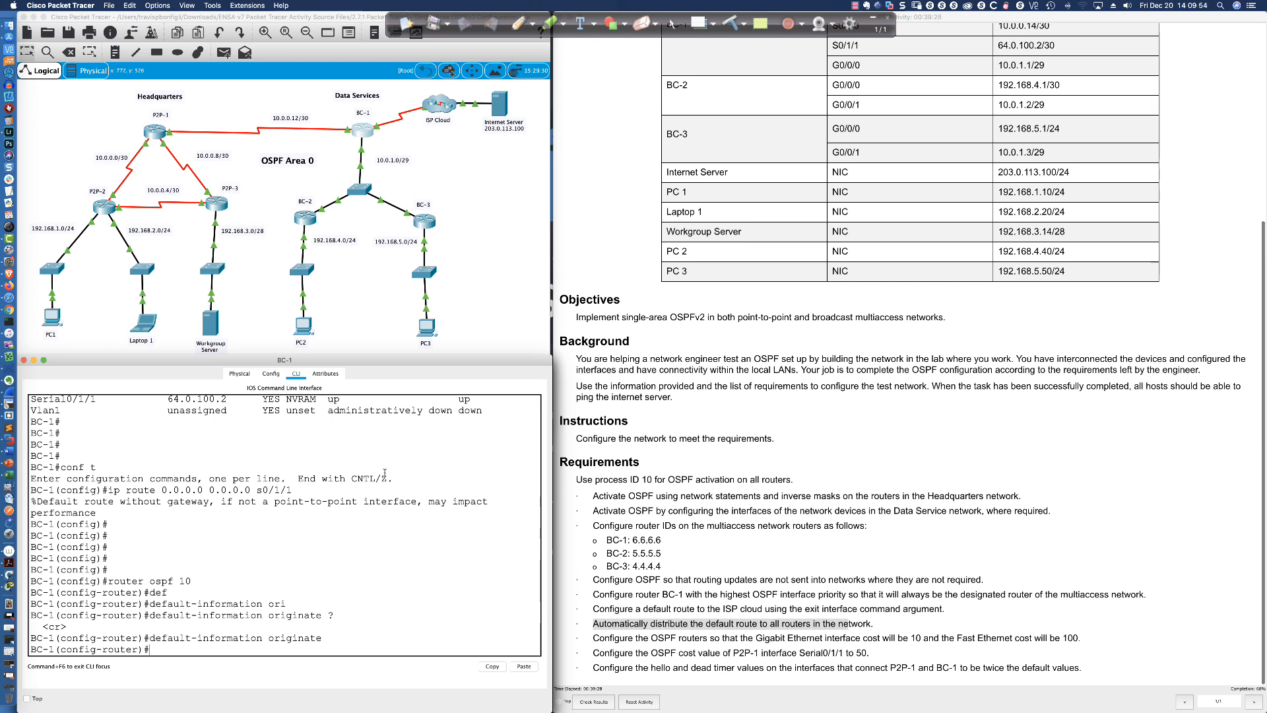
# Display router P2P-2's full IP routing table again and examine its gateway of last resort
pyautogui.click(105, 213)
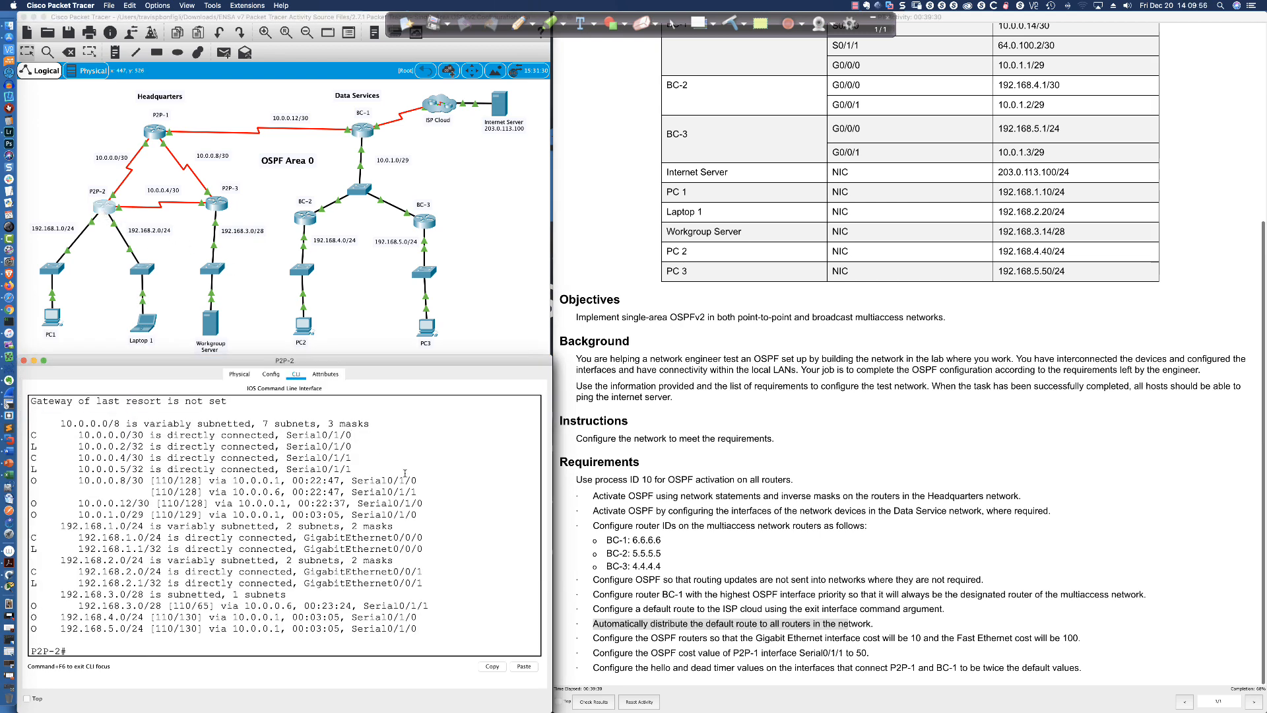
pyautogui.press('Return')
pyautogui.press('Return')
pyautogui.write('sh ip route')
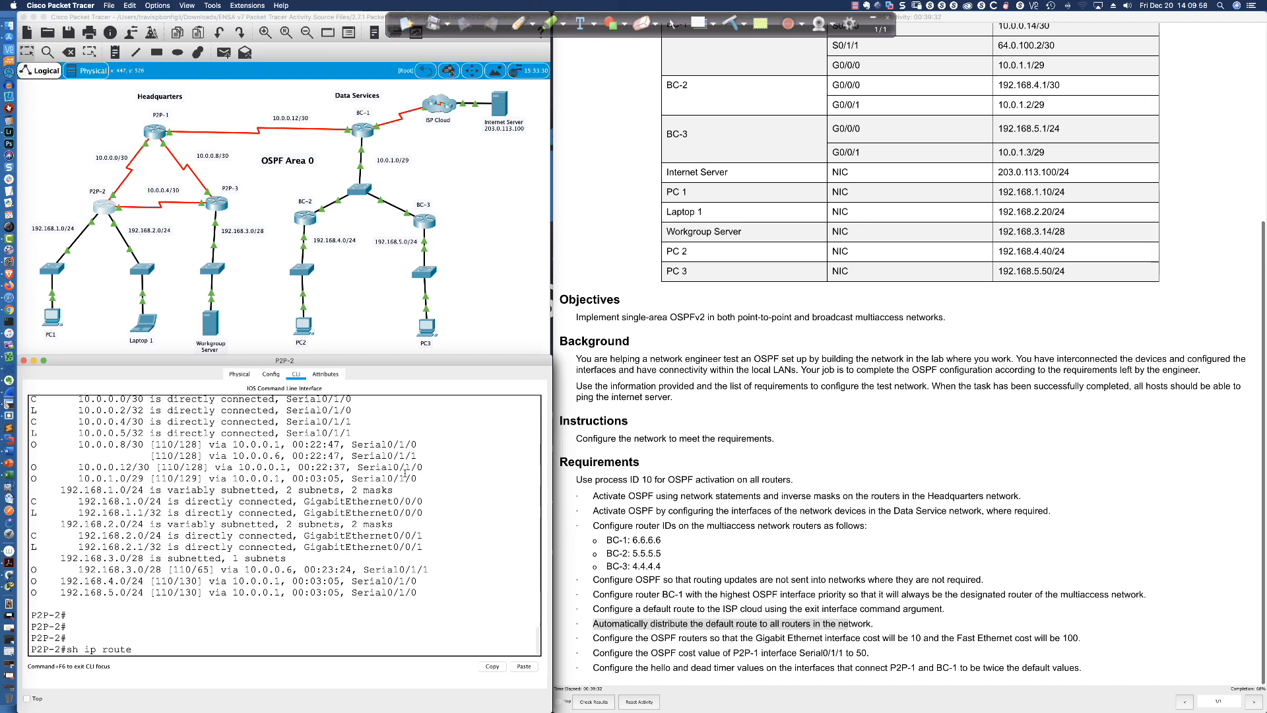
pyautogui.press('Return')
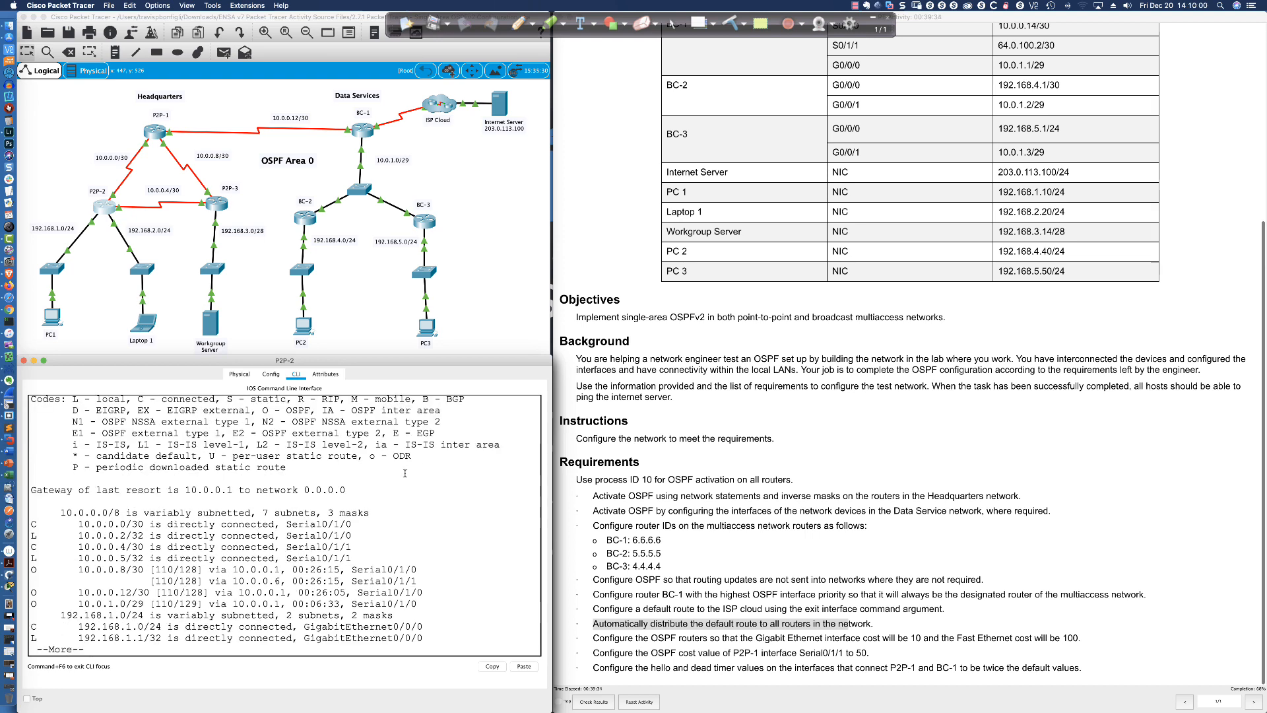
pyautogui.moveTo(346, 490); pyautogui.dragTo(173, 489)
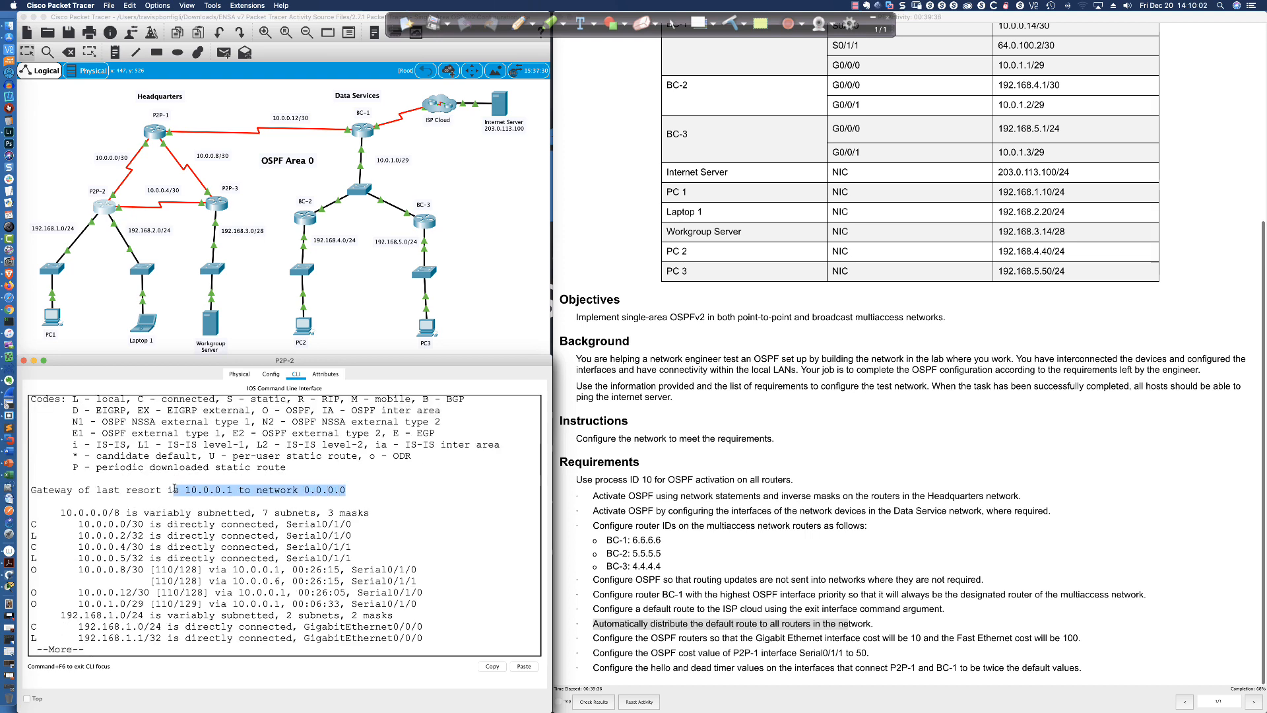
pyautogui.click(411, 481)
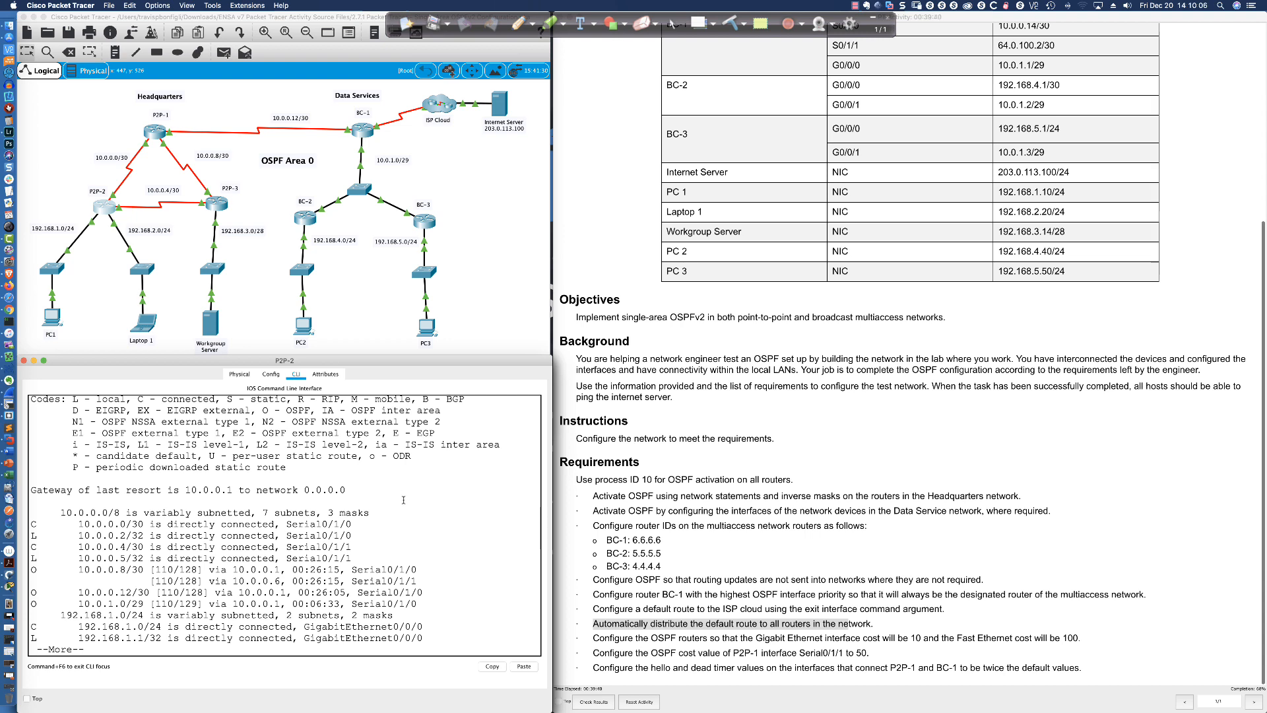
pyautogui.press('space')
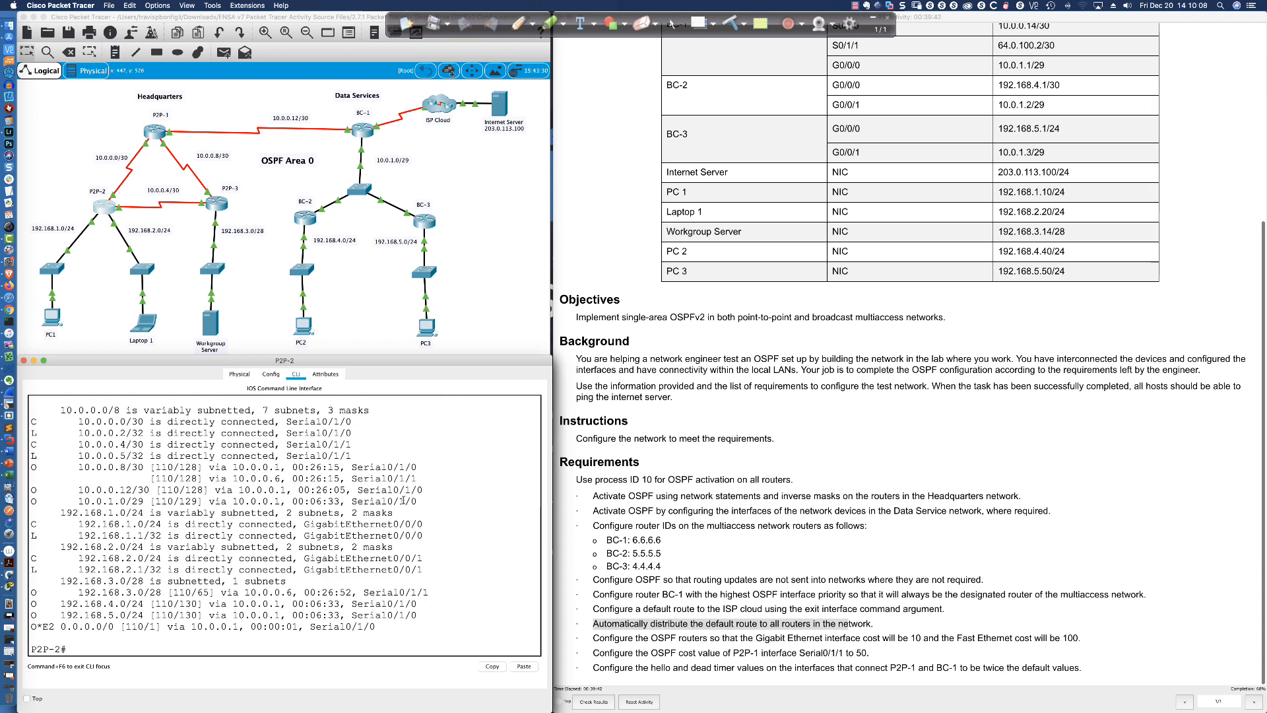
# Repeat the ping from PC1 to the Internet Server at 203.0.113.100
pyautogui.click(64, 319)
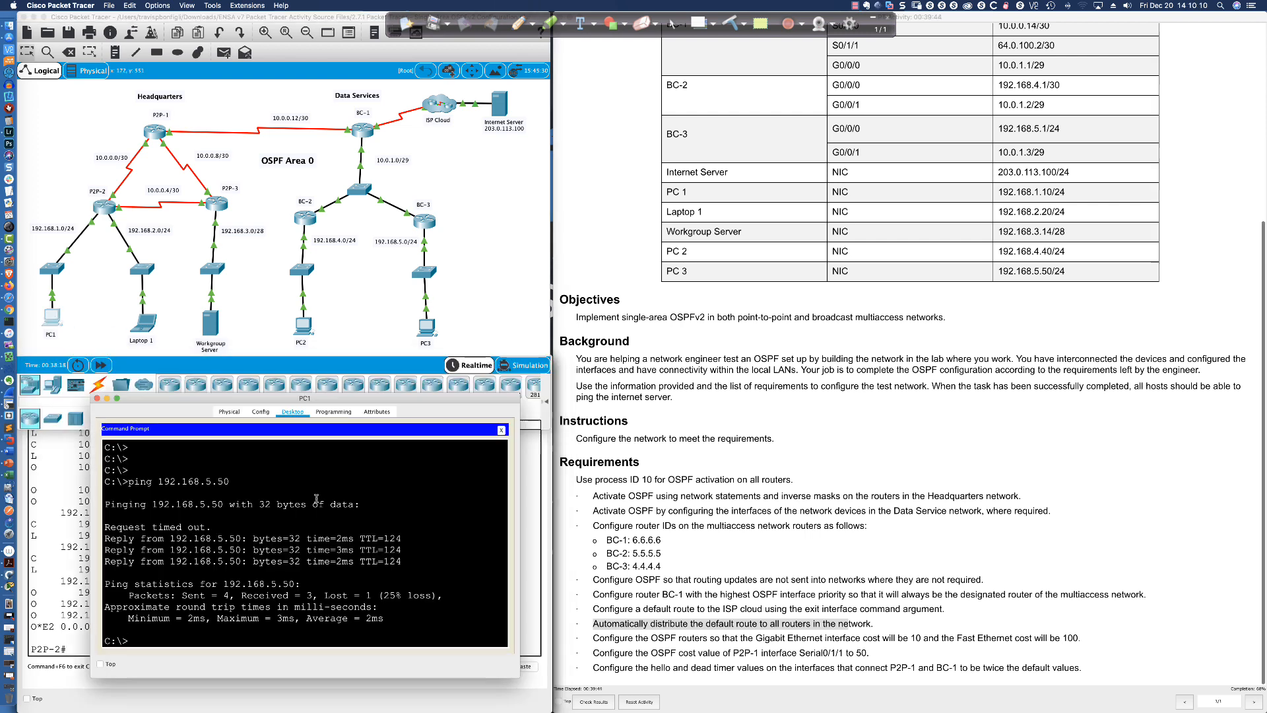
pyautogui.write('ping 203.0.113.100')
pyautogui.press('Return')
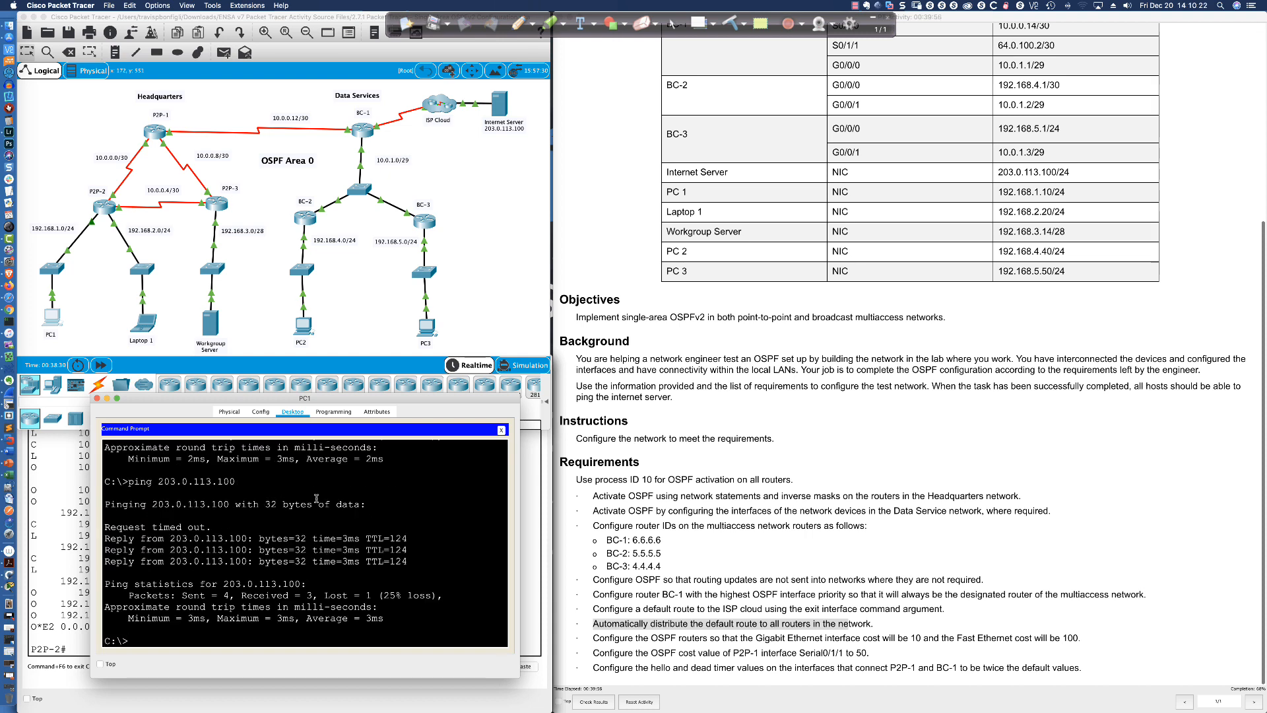
# Open Laptop 1's command prompt and ping the Internet Server at 203.0.113.100
pyautogui.click(144, 325)
pyautogui.moveTo(630, 212); pyautogui.dragTo(274, 385)
pyautogui.click(255, 394)
pyautogui.click(353, 429)
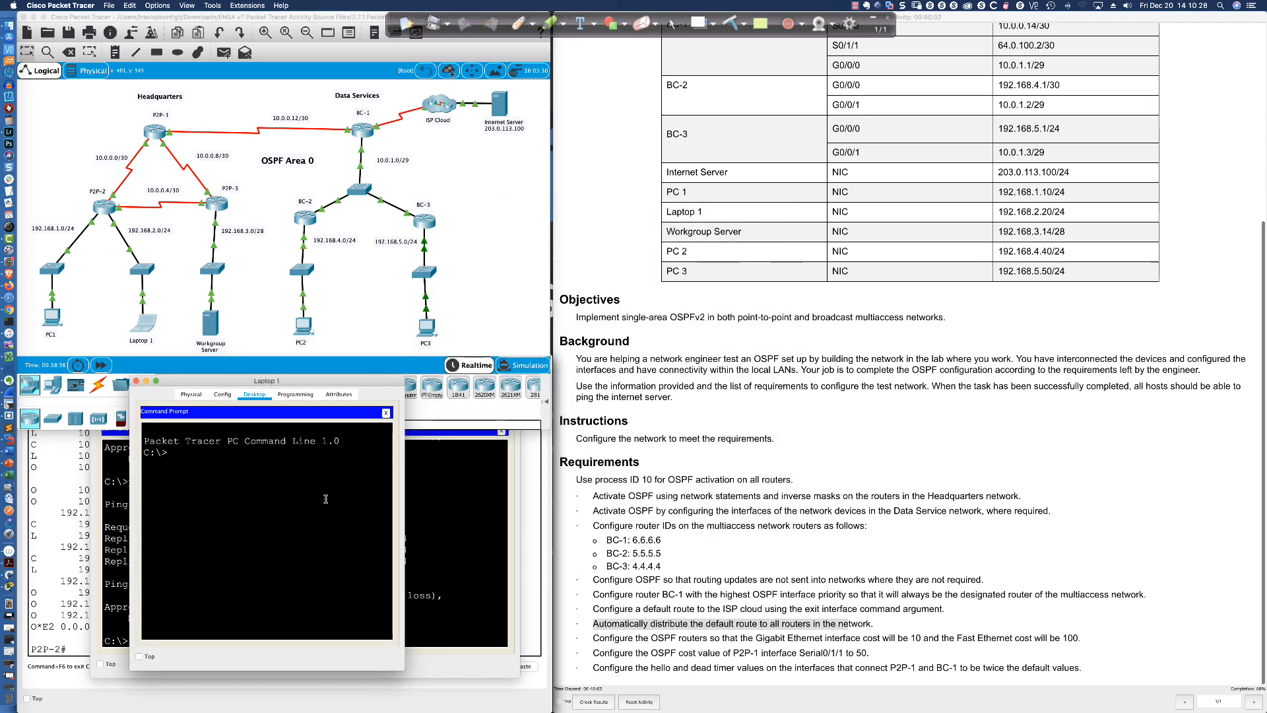
pyautogui.write('ping 203.0.113.100')
pyautogui.press('Return')
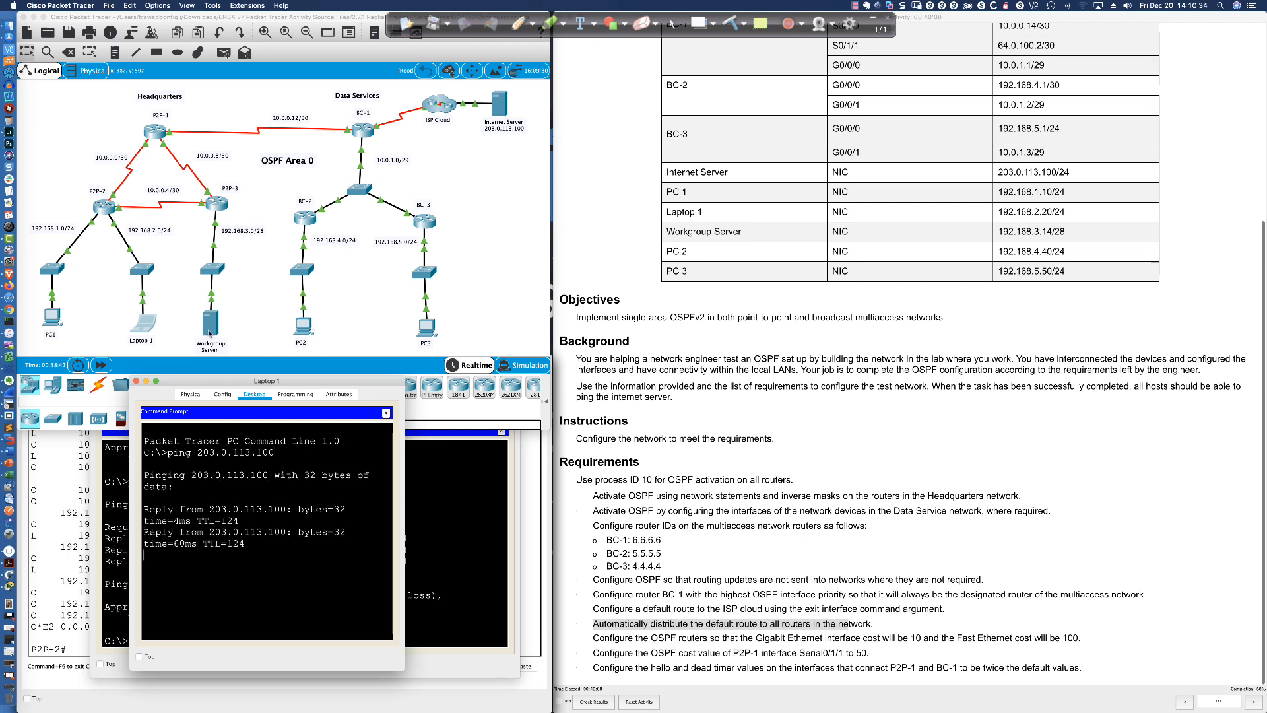
# Open the Workgroup Server's command prompt and ping the Internet Server at 203.0.113.100
pyautogui.click(210, 332)
pyautogui.click(645, 229)
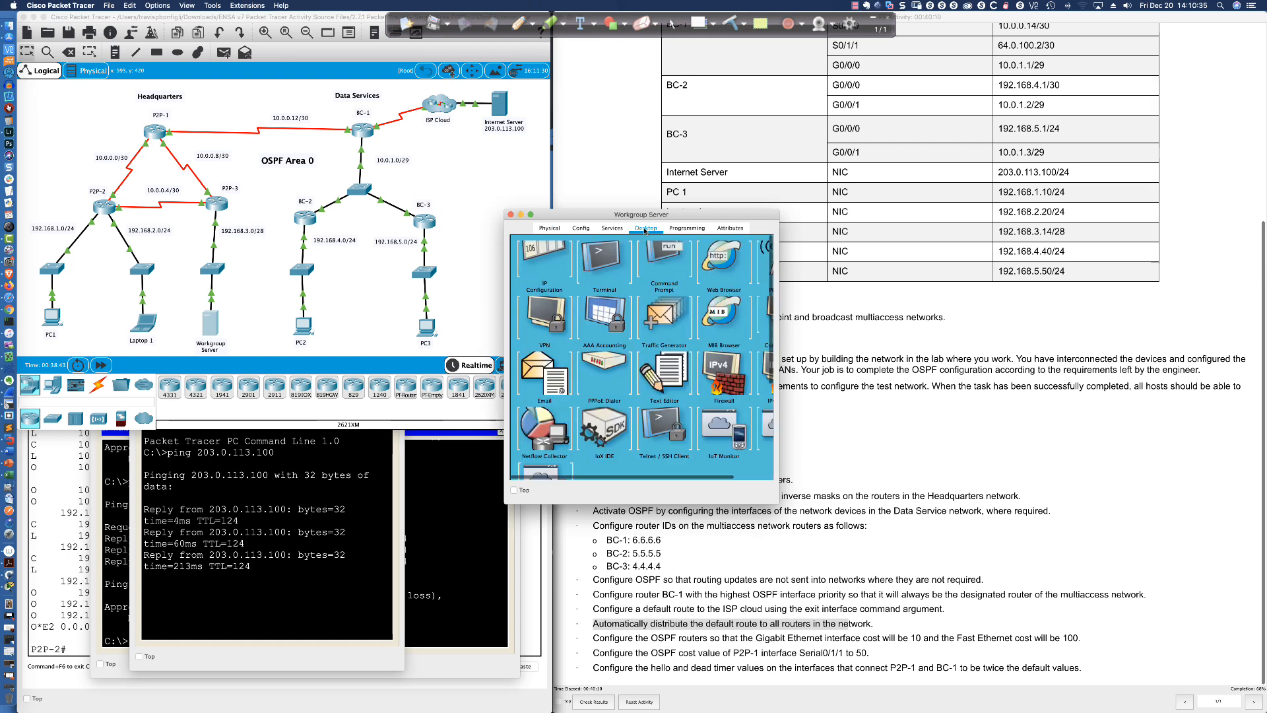
pyautogui.click(668, 261)
pyautogui.moveTo(634, 216); pyautogui.dragTo(299, 399)
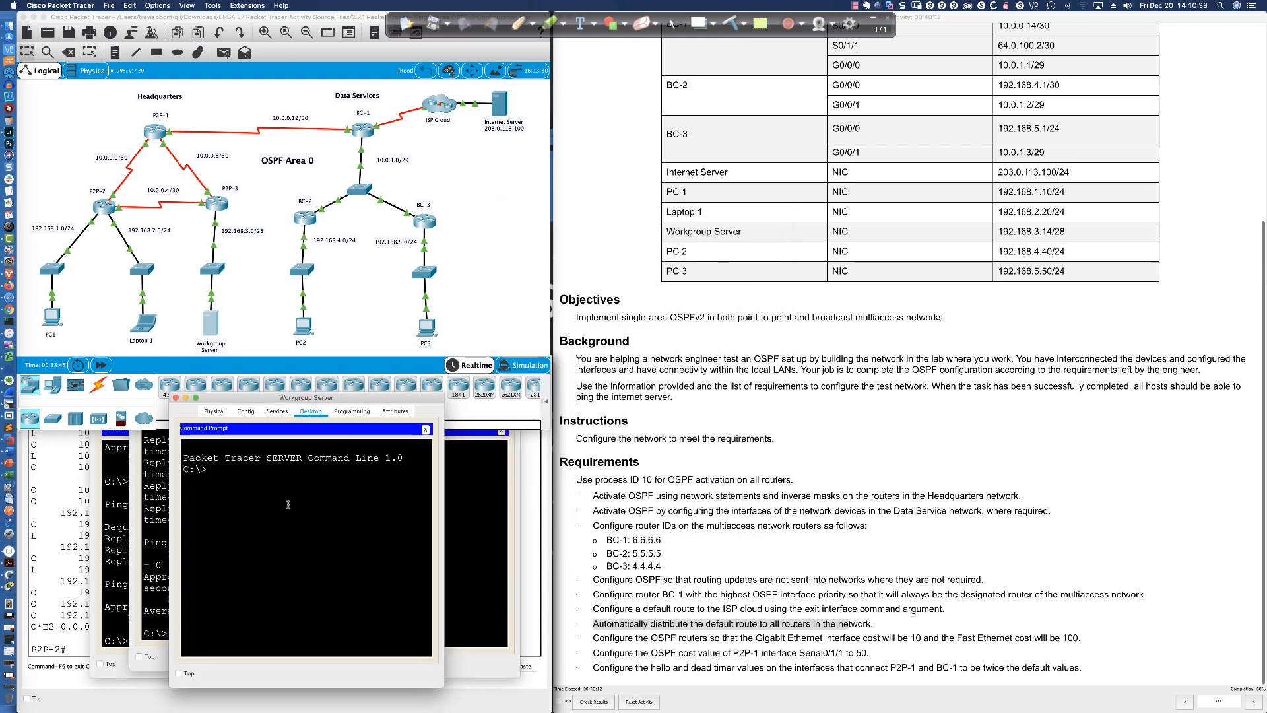
pyautogui.write('ping 203.0.113.100')
pyautogui.press('Return')
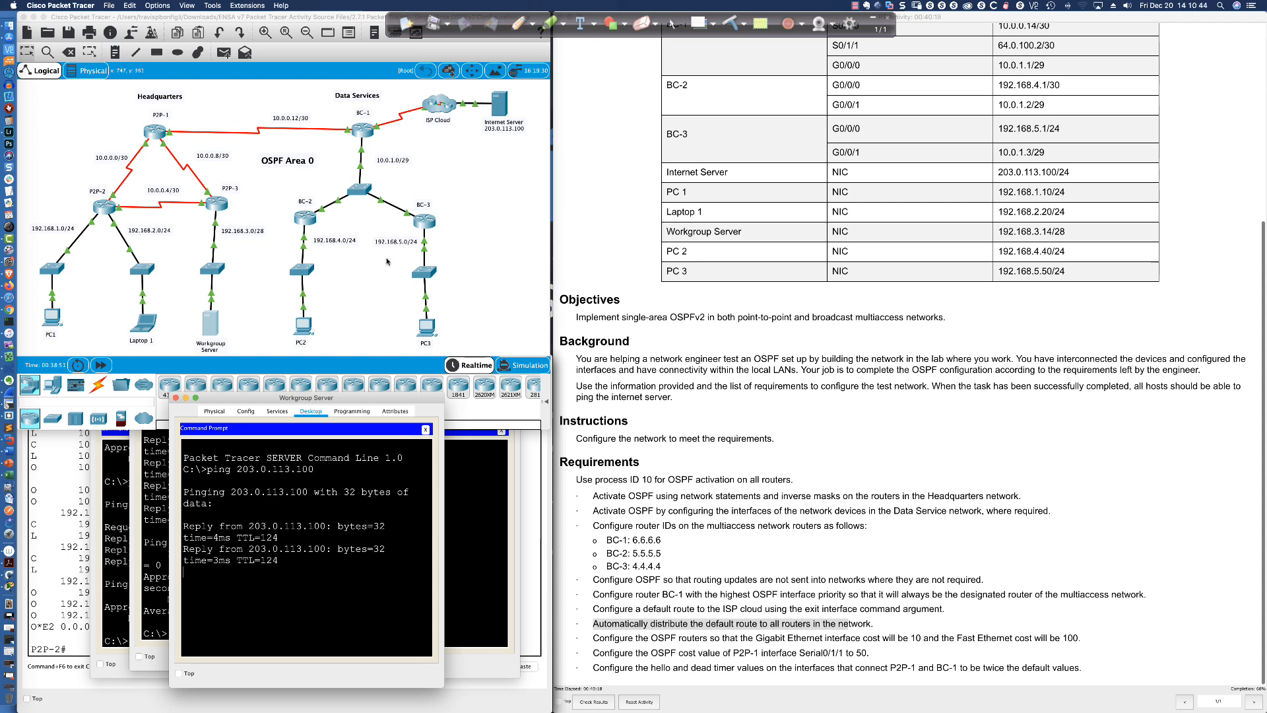
# Open PC2's command prompt and ping the Internet Server at 203.0.113.100
pyautogui.click(305, 326)
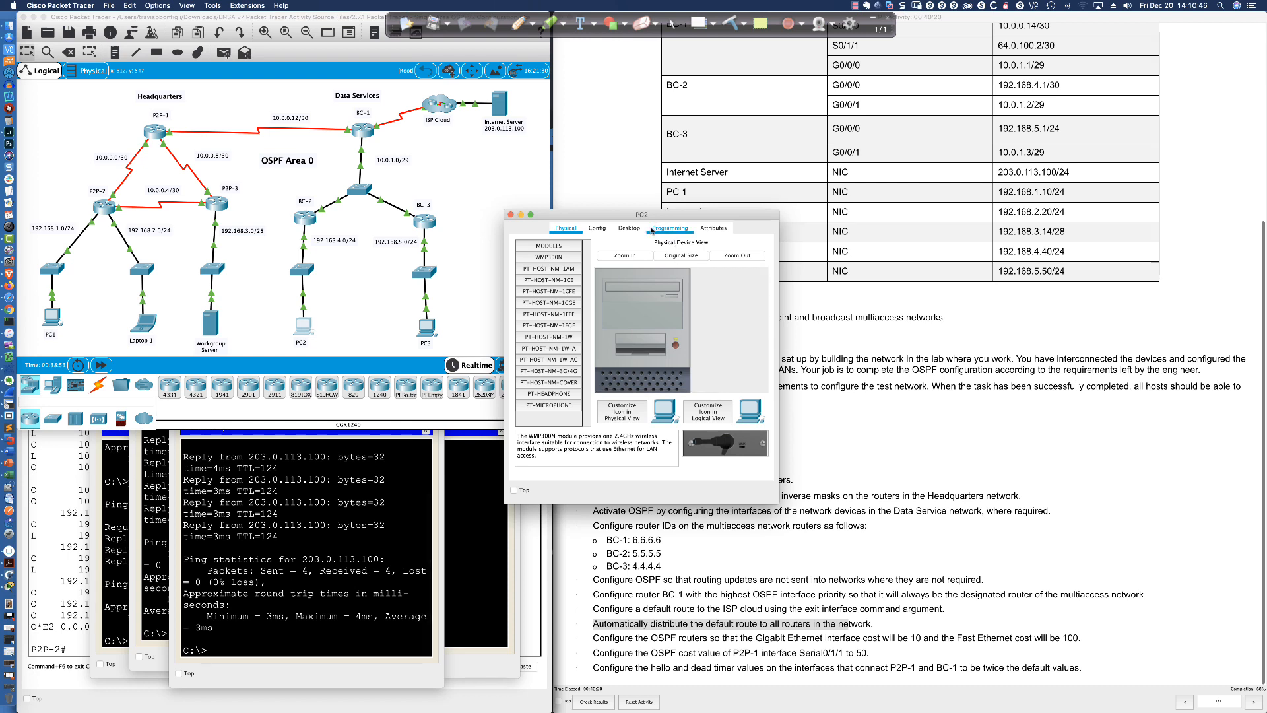
pyautogui.click(629, 227)
pyautogui.moveTo(624, 215); pyautogui.dragTo(343, 423)
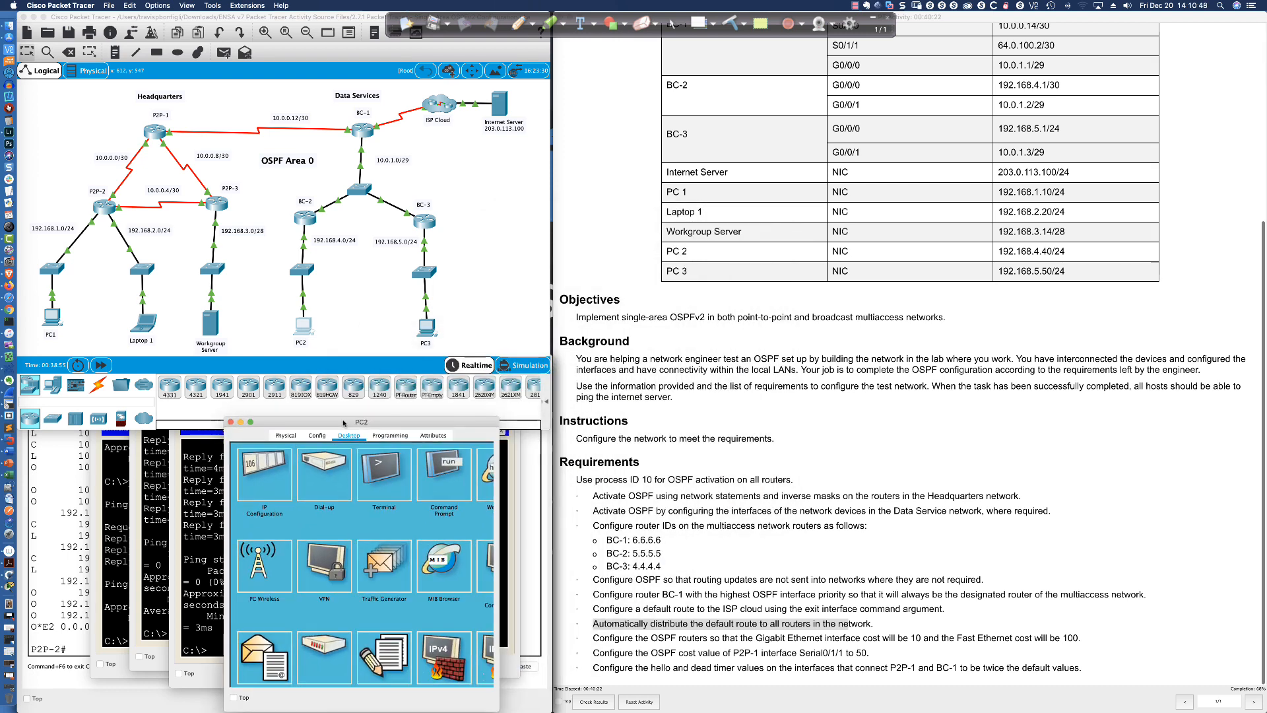
pyautogui.click(383, 472)
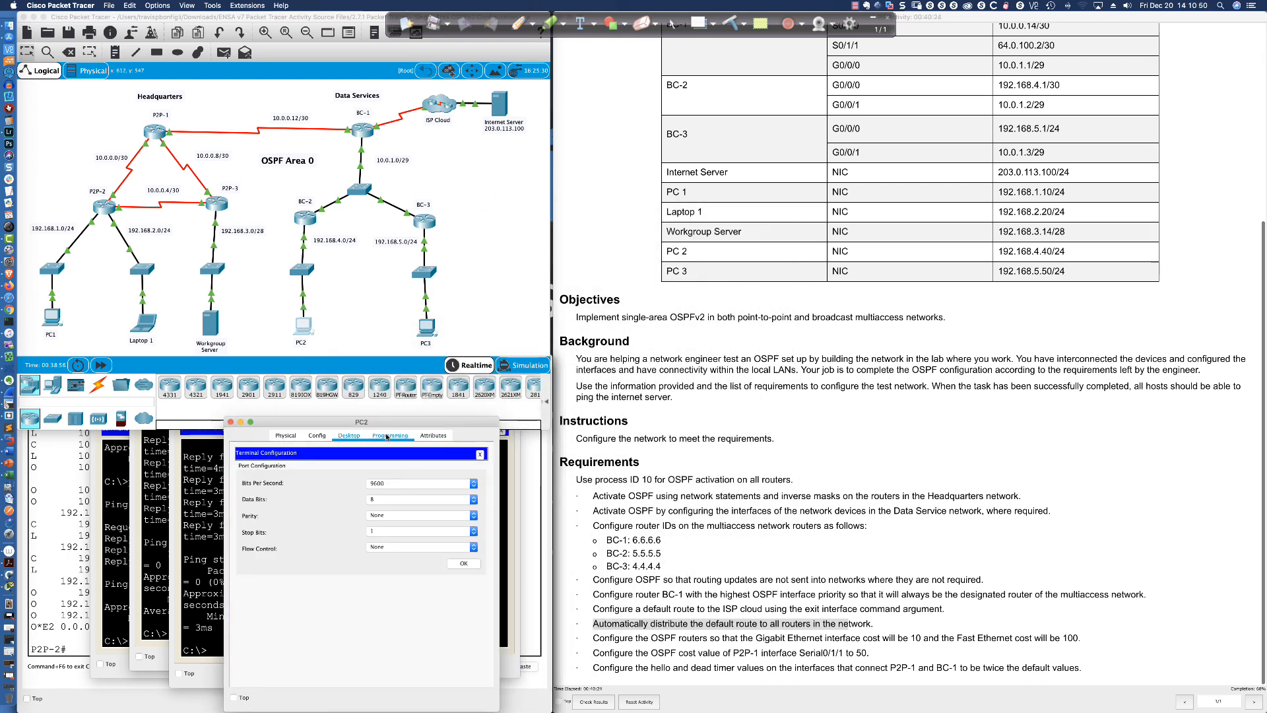
pyautogui.click(355, 438)
pyautogui.click(433, 467)
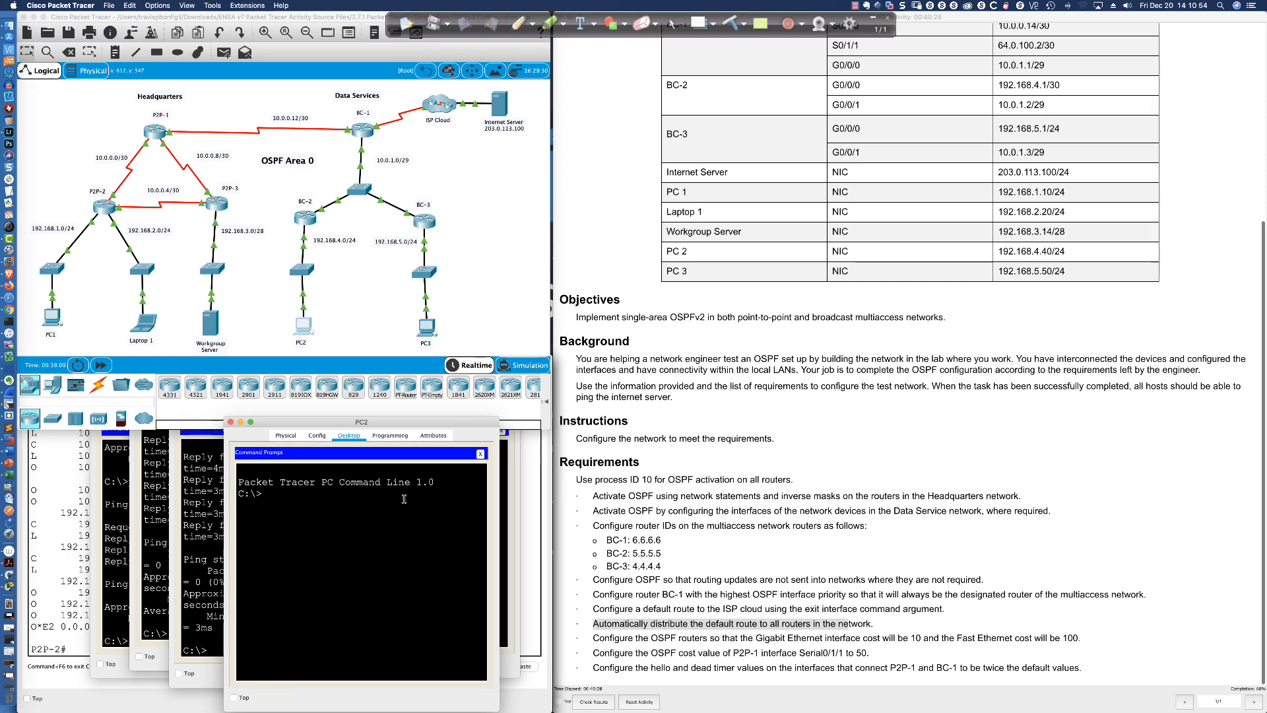
pyautogui.write('ping 203.0.113.100')
pyautogui.press('Return')
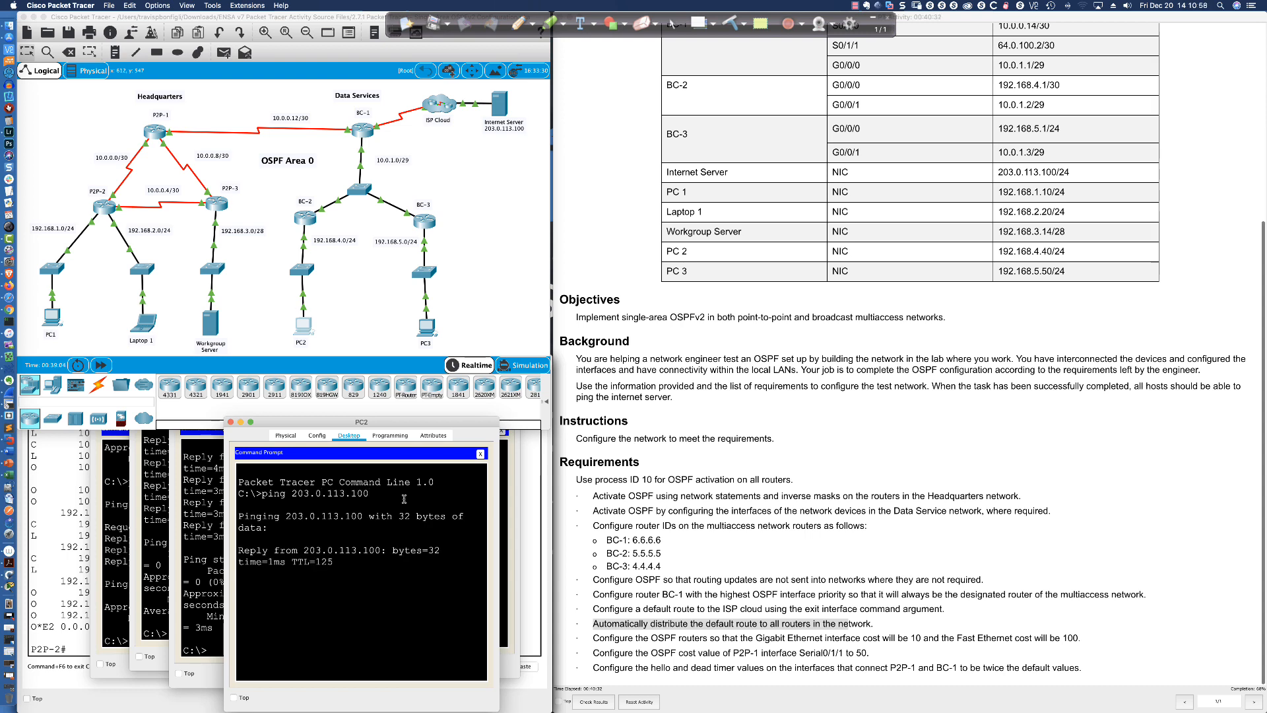
# Open PC3's command prompt and ping the Internet Server at 203.0.113.100
pyautogui.click(426, 325)
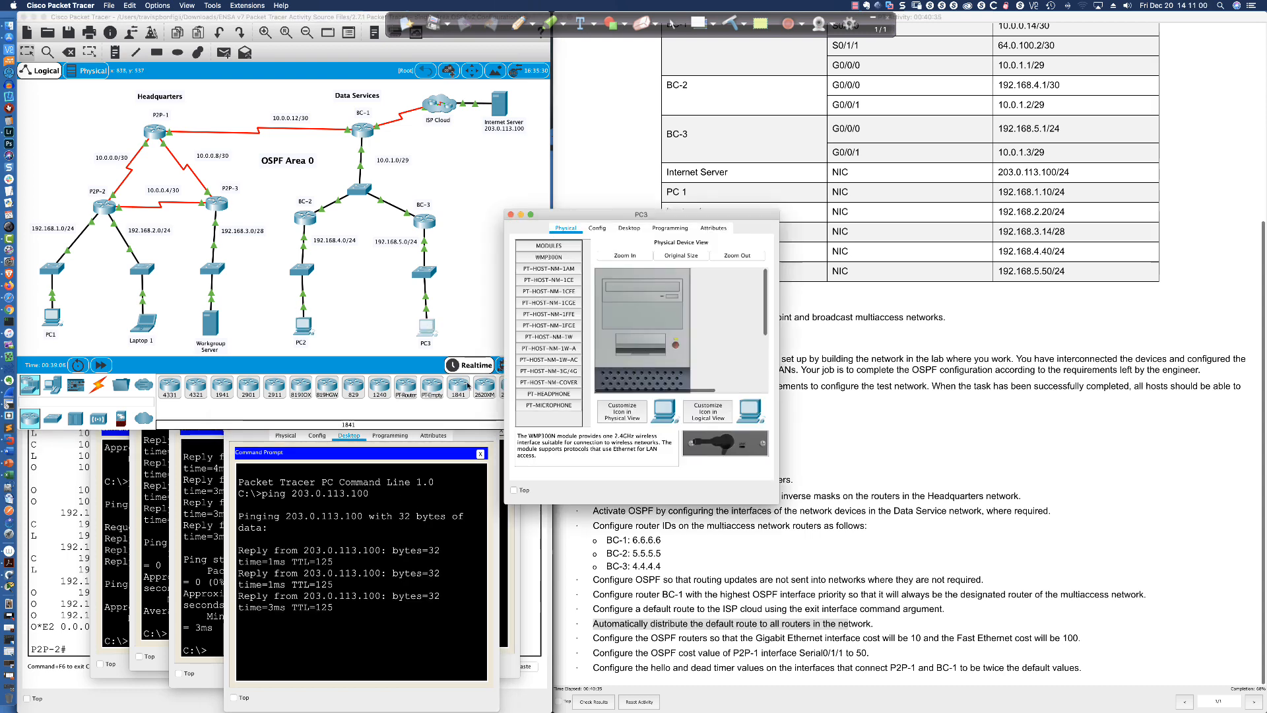
pyautogui.click(629, 227)
pyautogui.moveTo(617, 218); pyautogui.dragTo(334, 411)
pyautogui.click(441, 459)
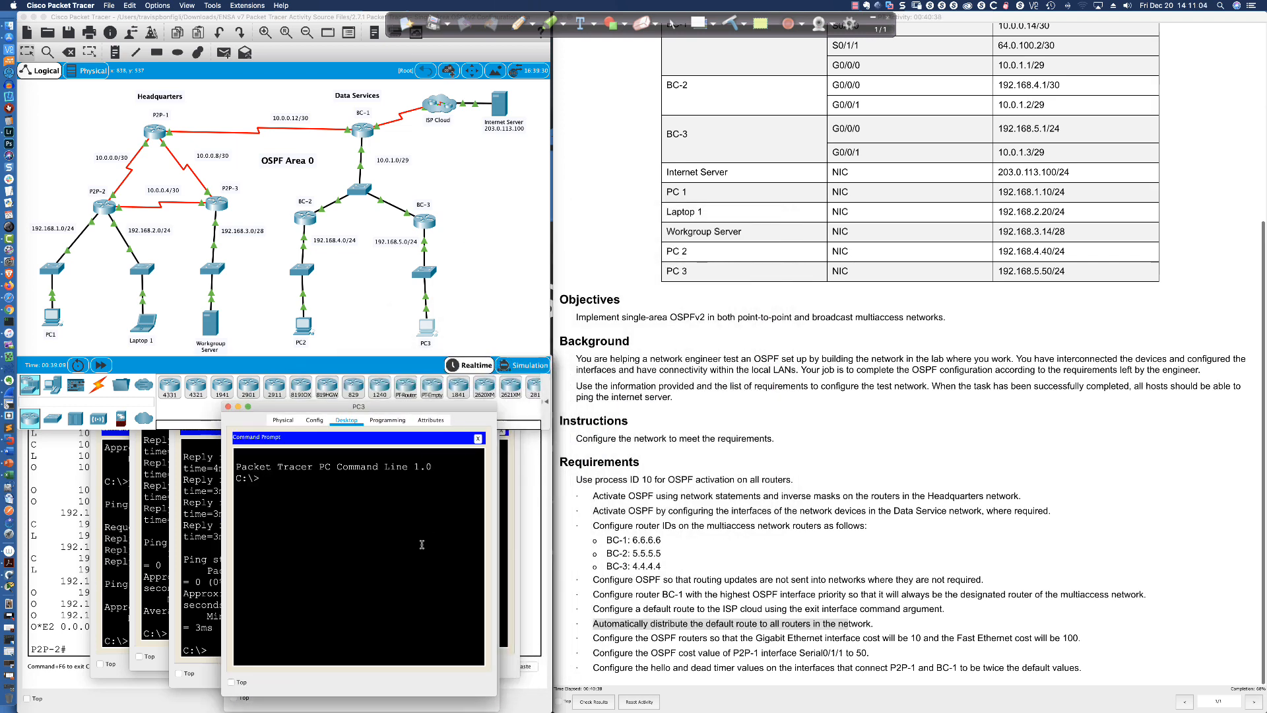
pyautogui.write('ping 203.0.113.100')
pyautogui.press('Return')
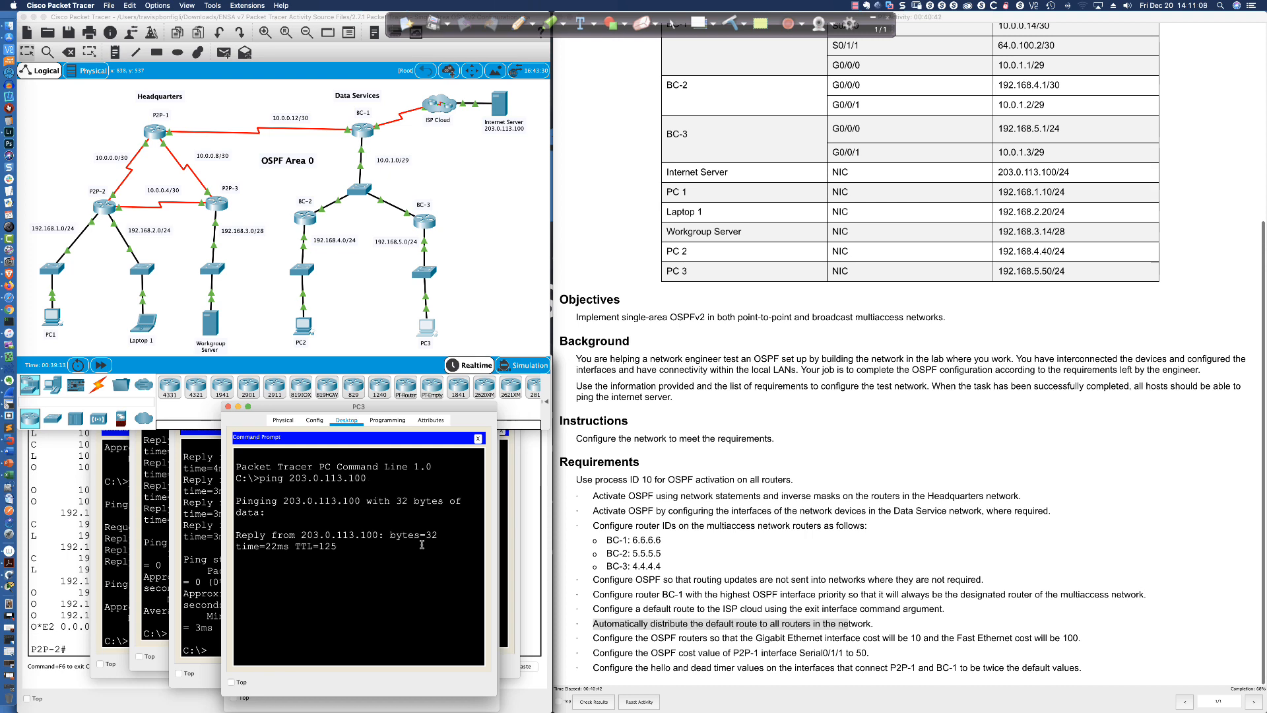
# Review the requirement to automatically distribute the default route to all routers, along with the addressing table and background notes
pyautogui.click(609, 623)
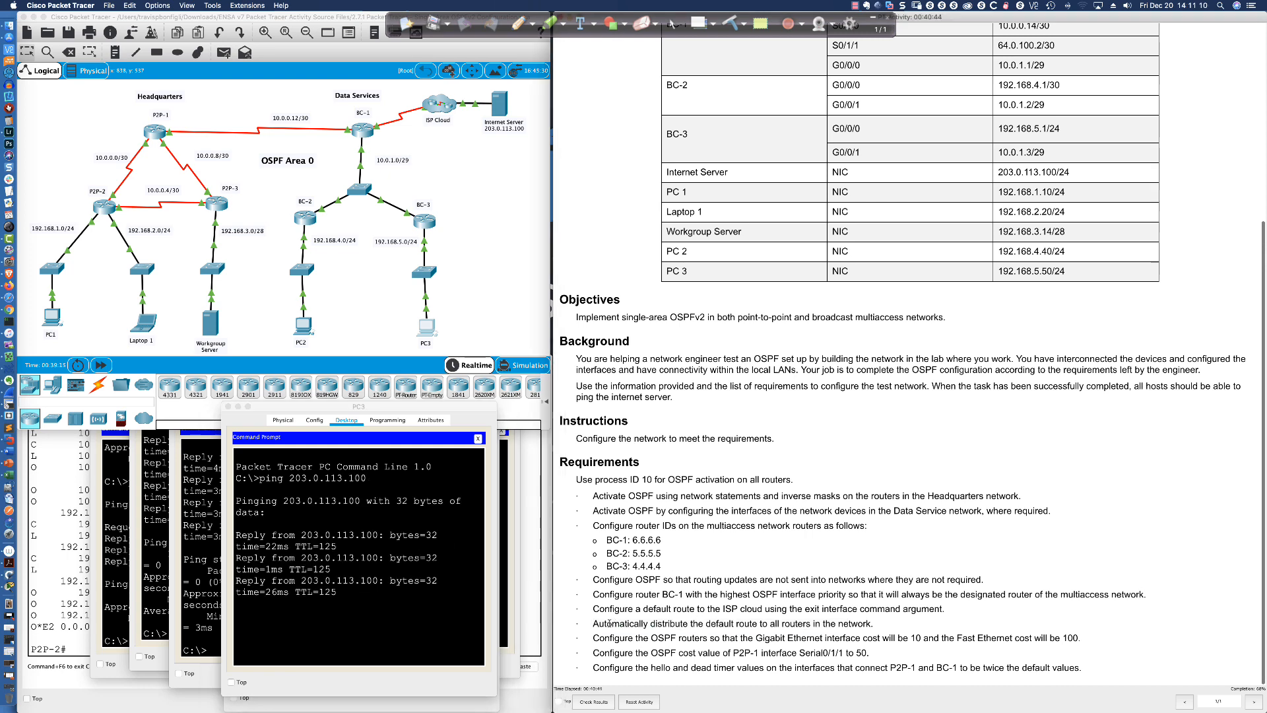
pyautogui.moveTo(595, 623); pyautogui.dragTo(793, 623)
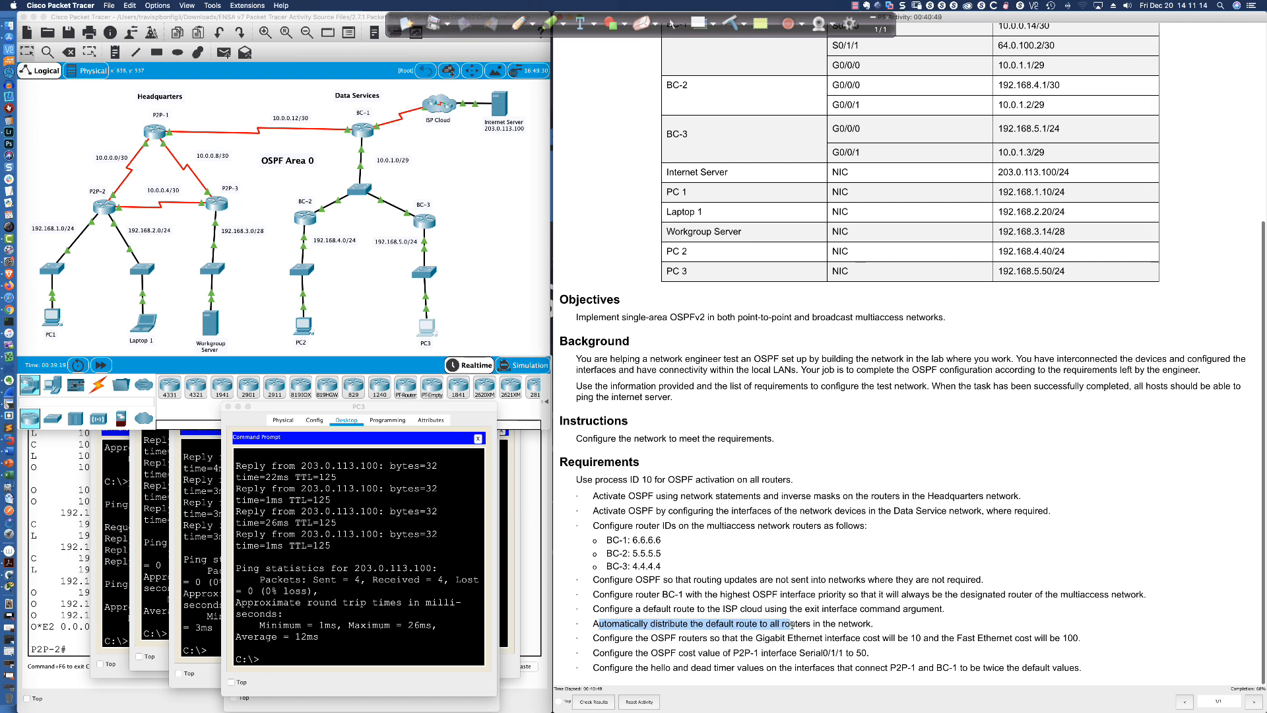
pyautogui.moveTo(792, 623); pyautogui.dragTo(875, 628)
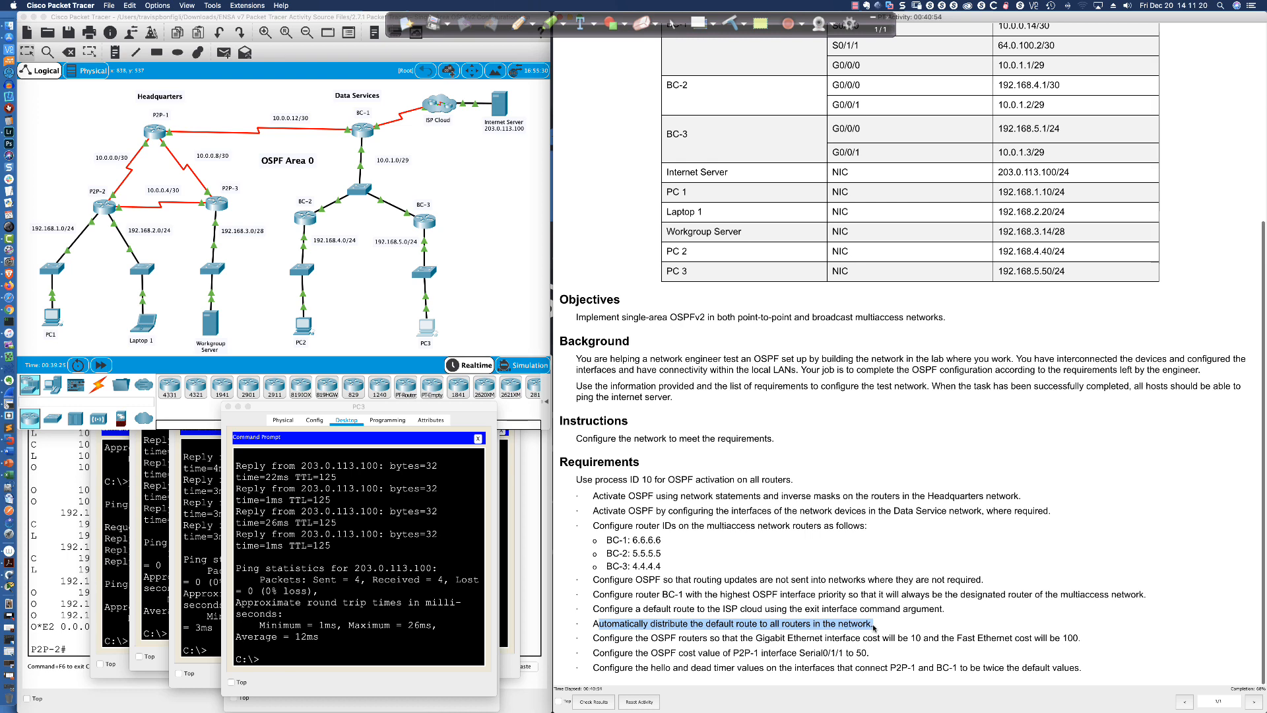
pyautogui.scroll(2, 874, 627)
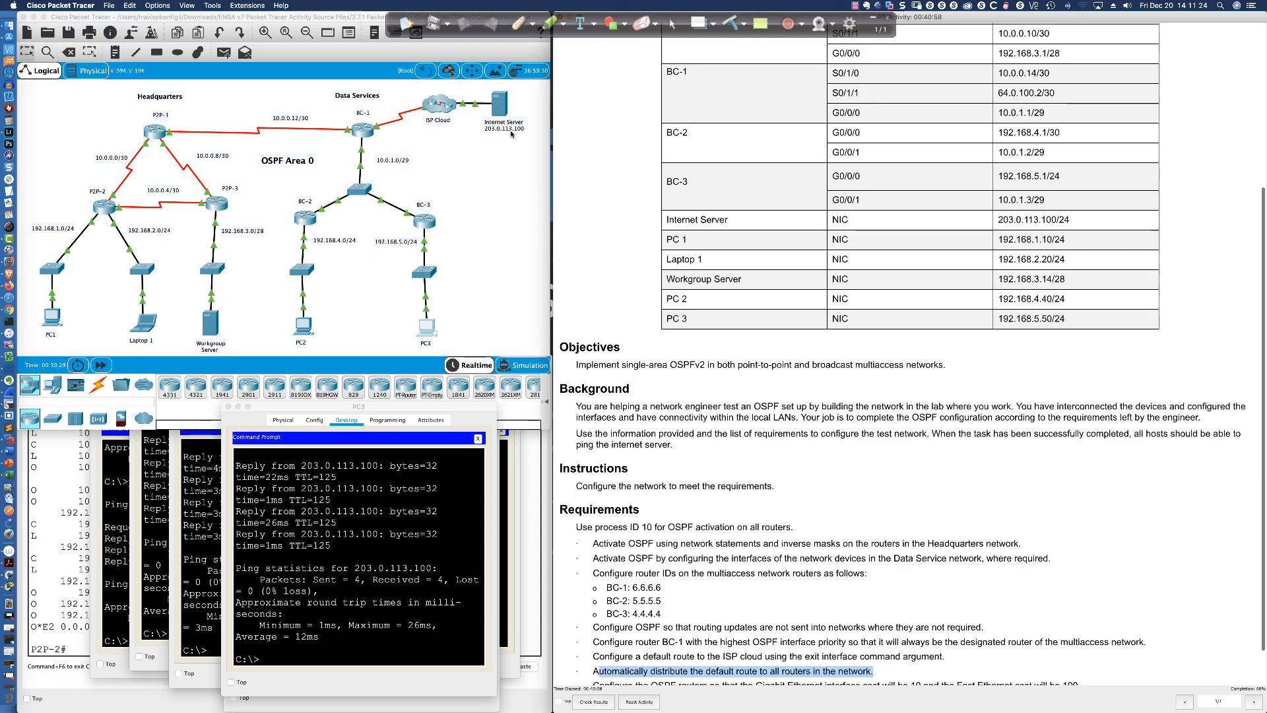
pyautogui.scroll(-3, 626, 233)
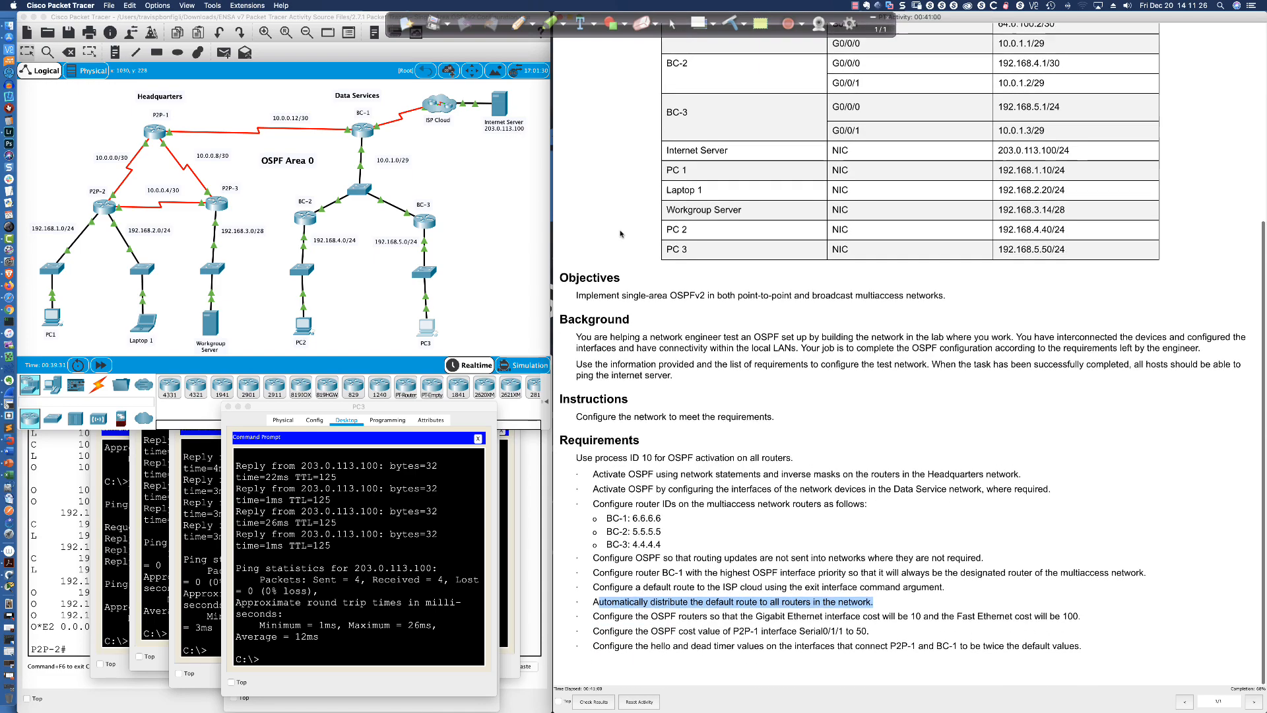
pyautogui.scroll(1, 567, 611)
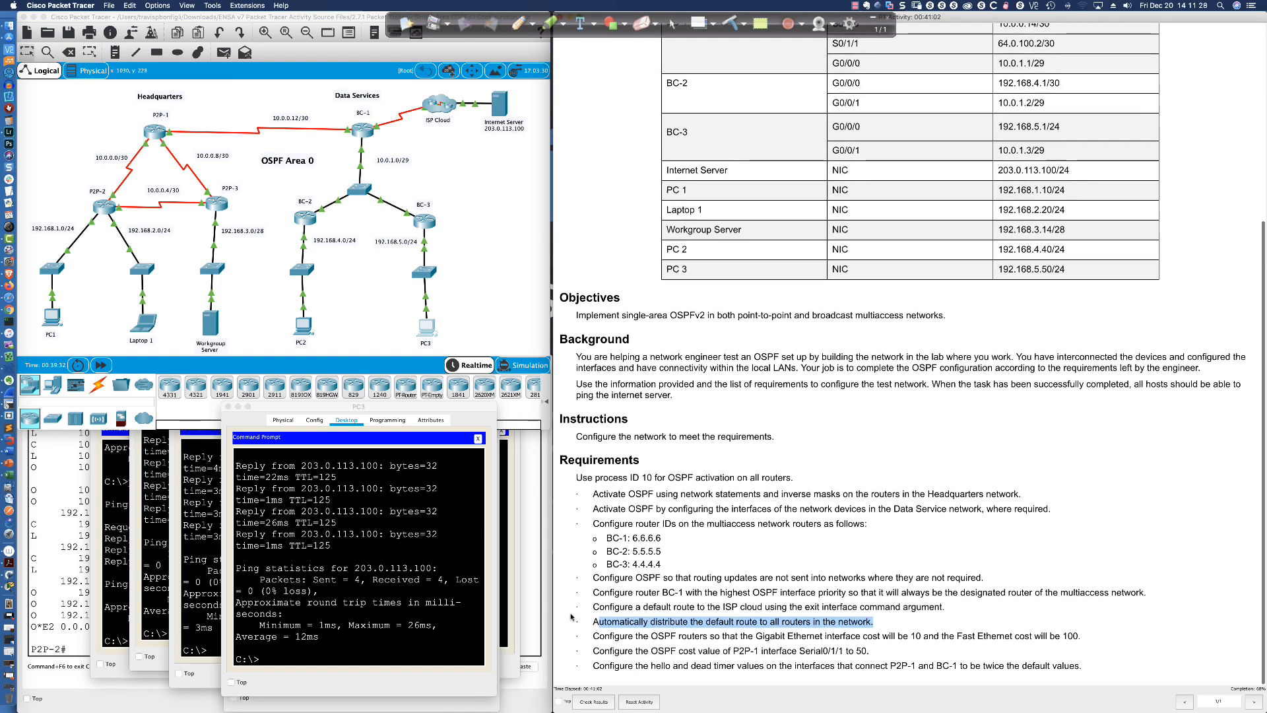
pyautogui.click(571, 616)
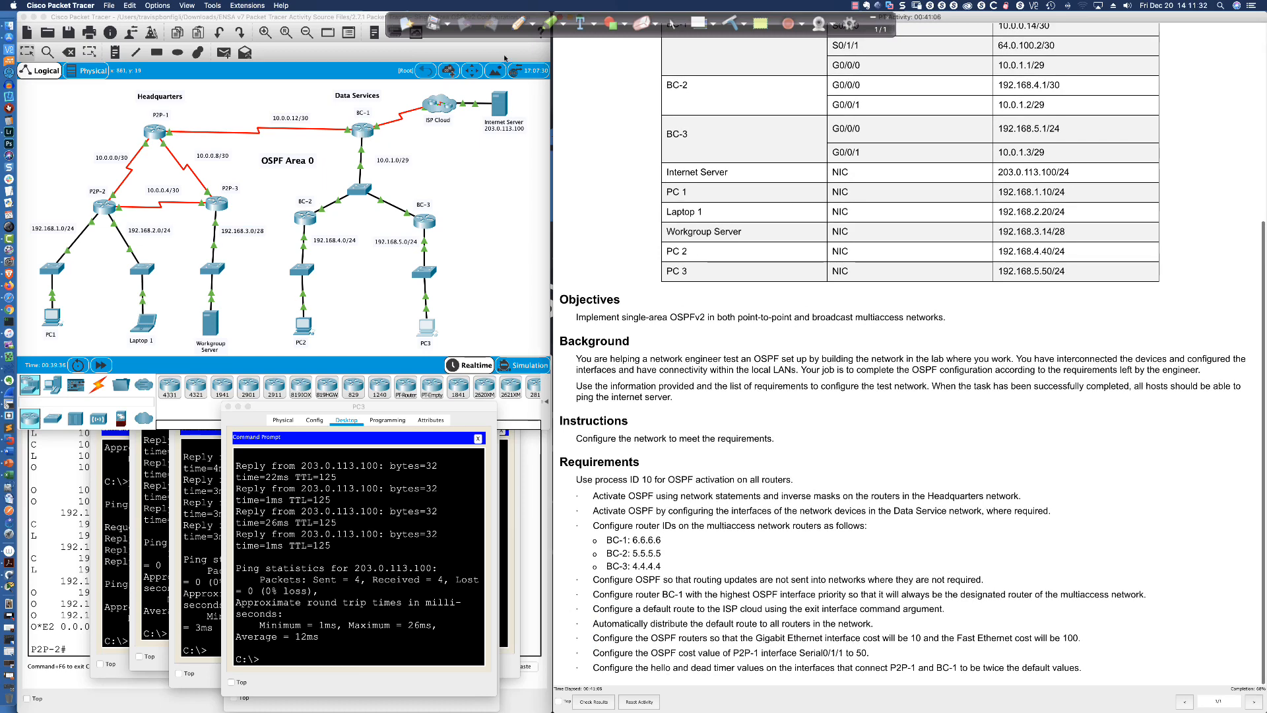
pyautogui.click(520, 24)
pyautogui.moveTo(349, 110)
pyautogui.mouseDown()
pyautogui.moveTo(379, 146)
pyautogui.moveTo(415, 136)
pyautogui.moveTo(406, 120)
pyautogui.mouseUp()
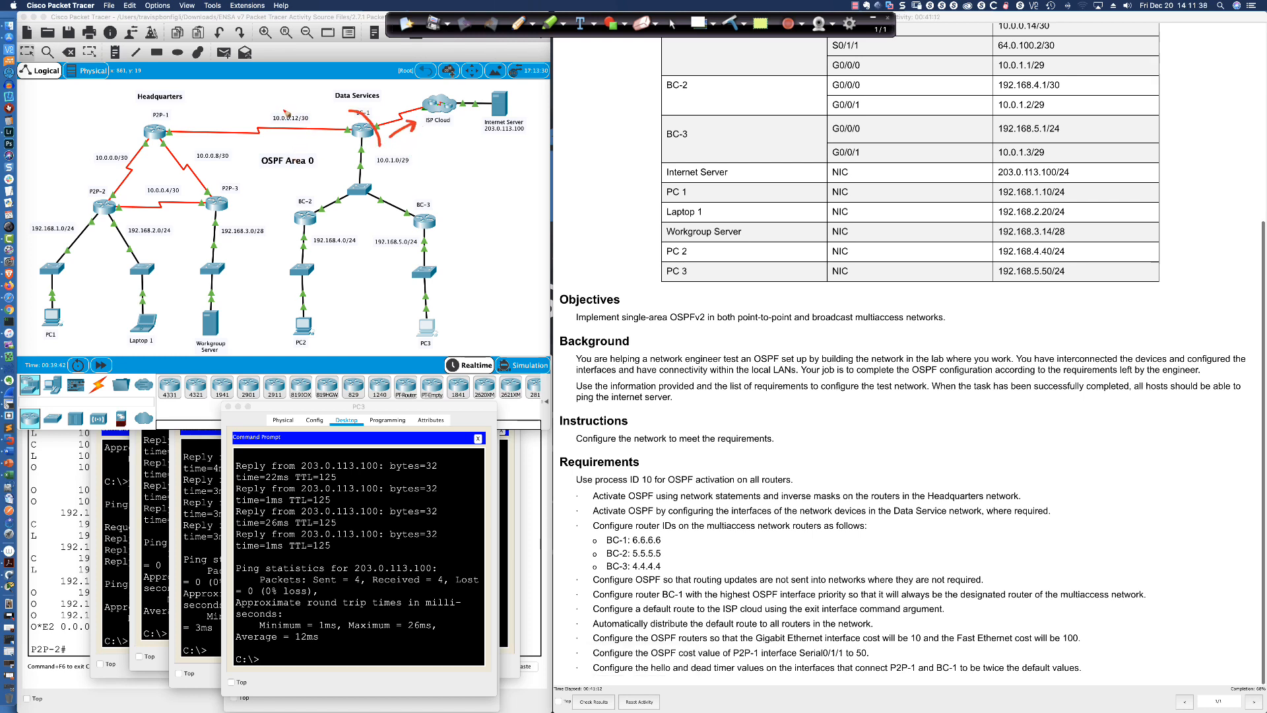
pyautogui.moveTo(287, 145)
pyautogui.mouseDown()
pyautogui.moveTo(333, 173)
pyautogui.moveTo(277, 140)
pyautogui.mouseUp()
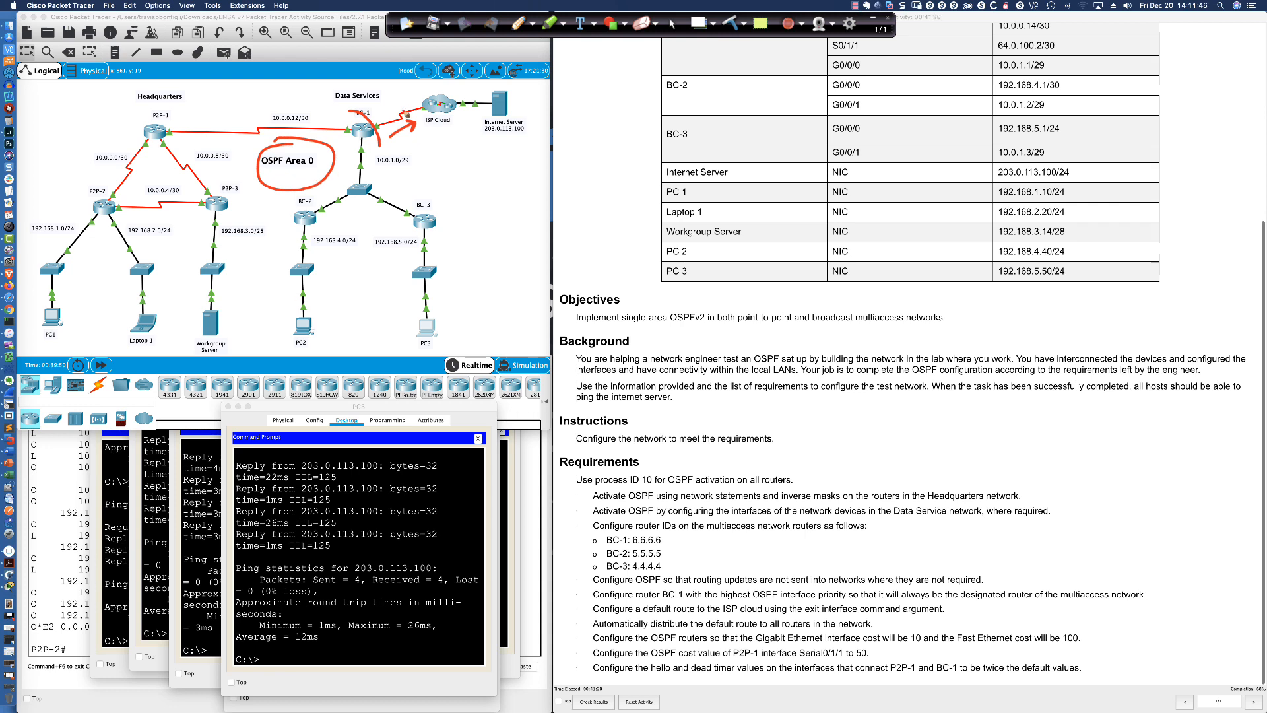
pyautogui.moveTo(351, 103)
pyautogui.mouseDown()
pyautogui.moveTo(378, 146)
pyautogui.moveTo(357, 103)
pyautogui.moveTo(349, 127)
pyautogui.moveTo(378, 130)
pyautogui.mouseUp()
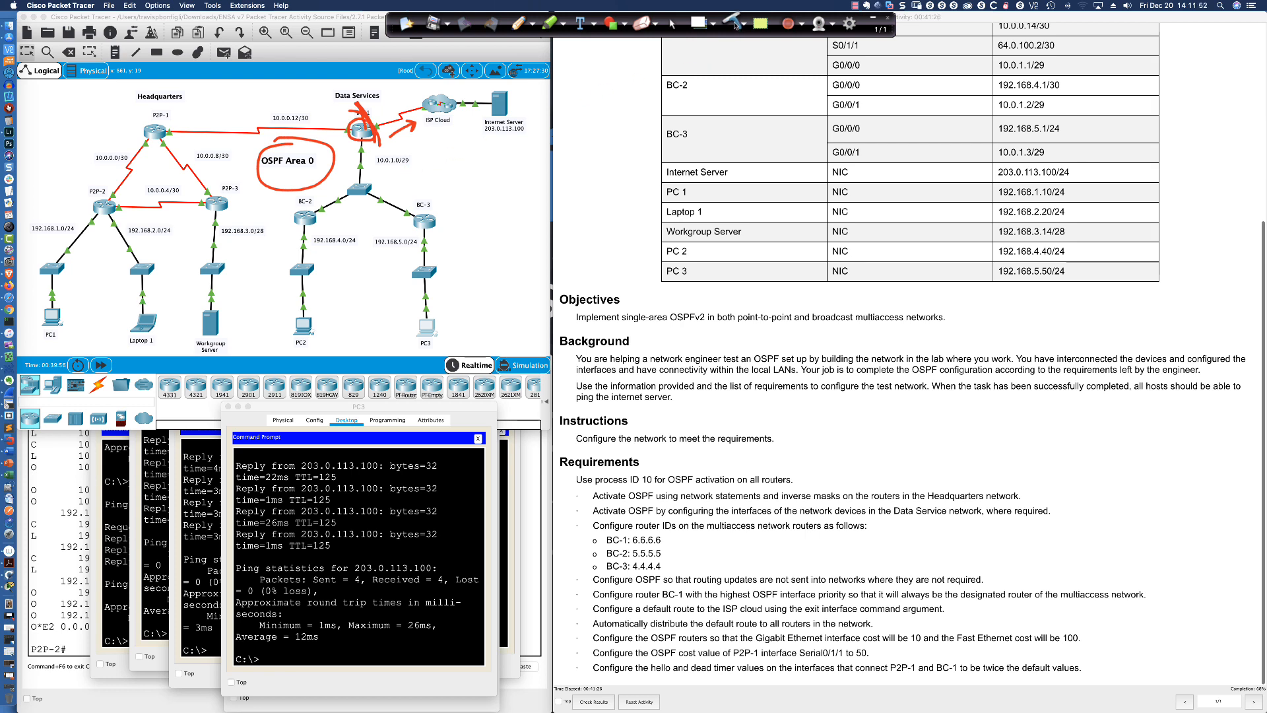
pyautogui.click(673, 25)
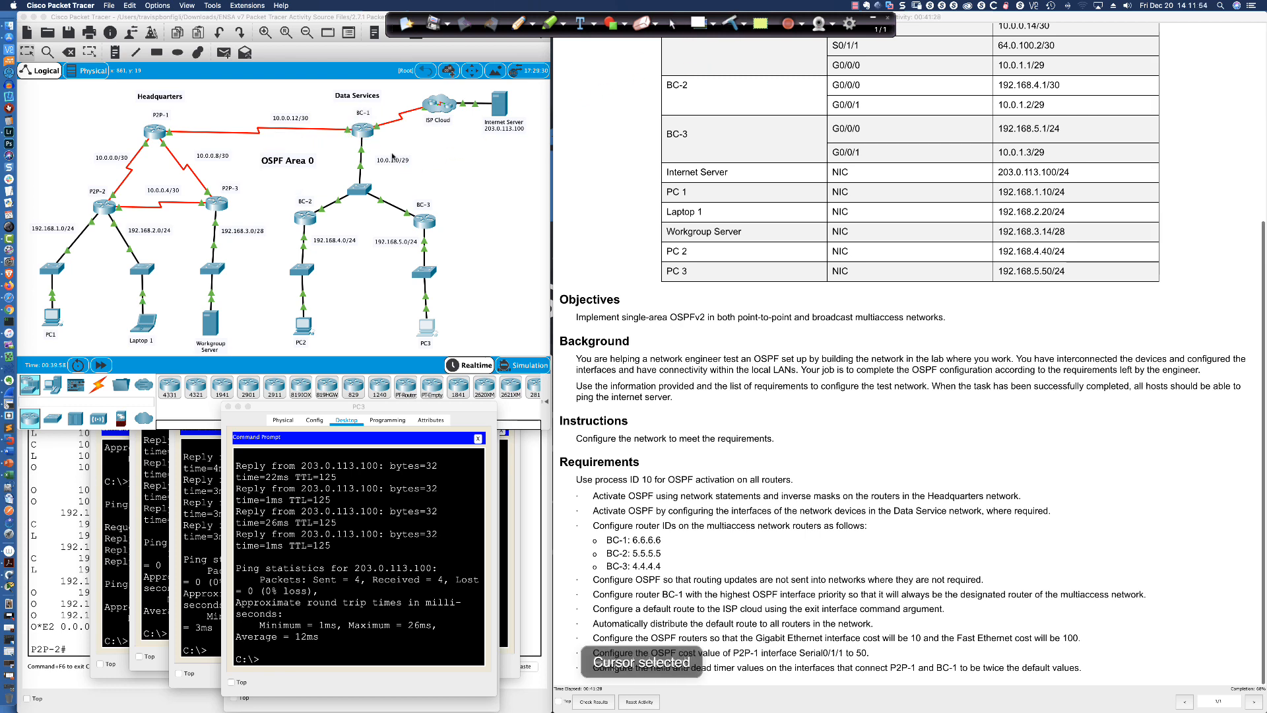
# Leave configuration mode on router BC-1 and display its OSPF process information with sh ip ospf
pyautogui.click(360, 135)
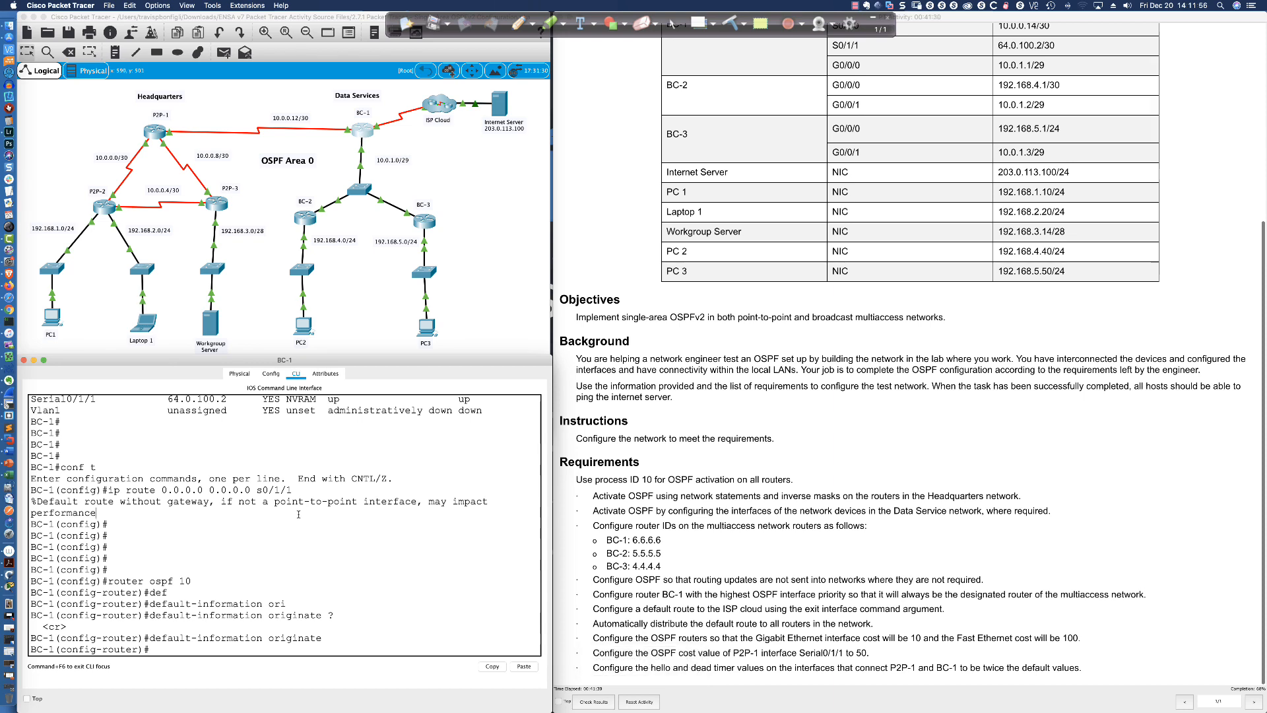
pyautogui.write('end')
pyautogui.press('Return')
pyautogui.press('Return')
pyautogui.press('Return')
pyautogui.press('Return')
pyautogui.press('Return')
pyautogui.press('Return')
pyautogui.press('Return')
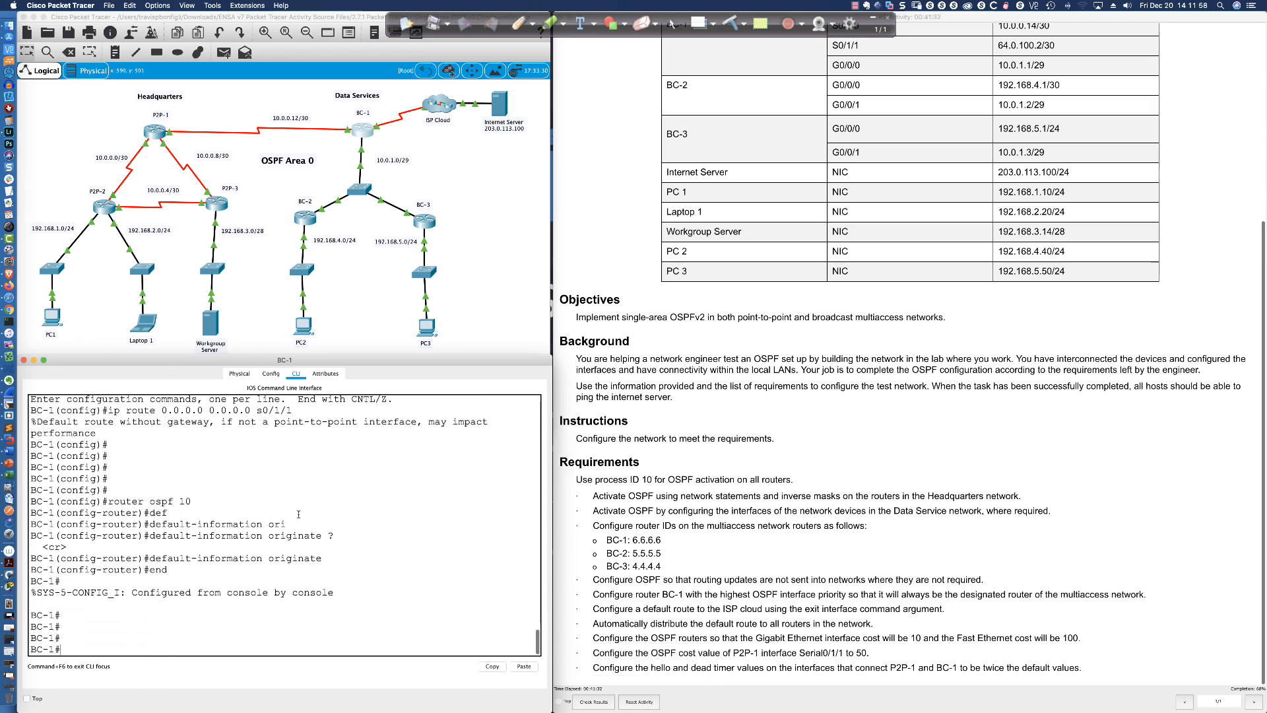
pyautogui.write('sh ip ospf')
pyautogui.press('Return')
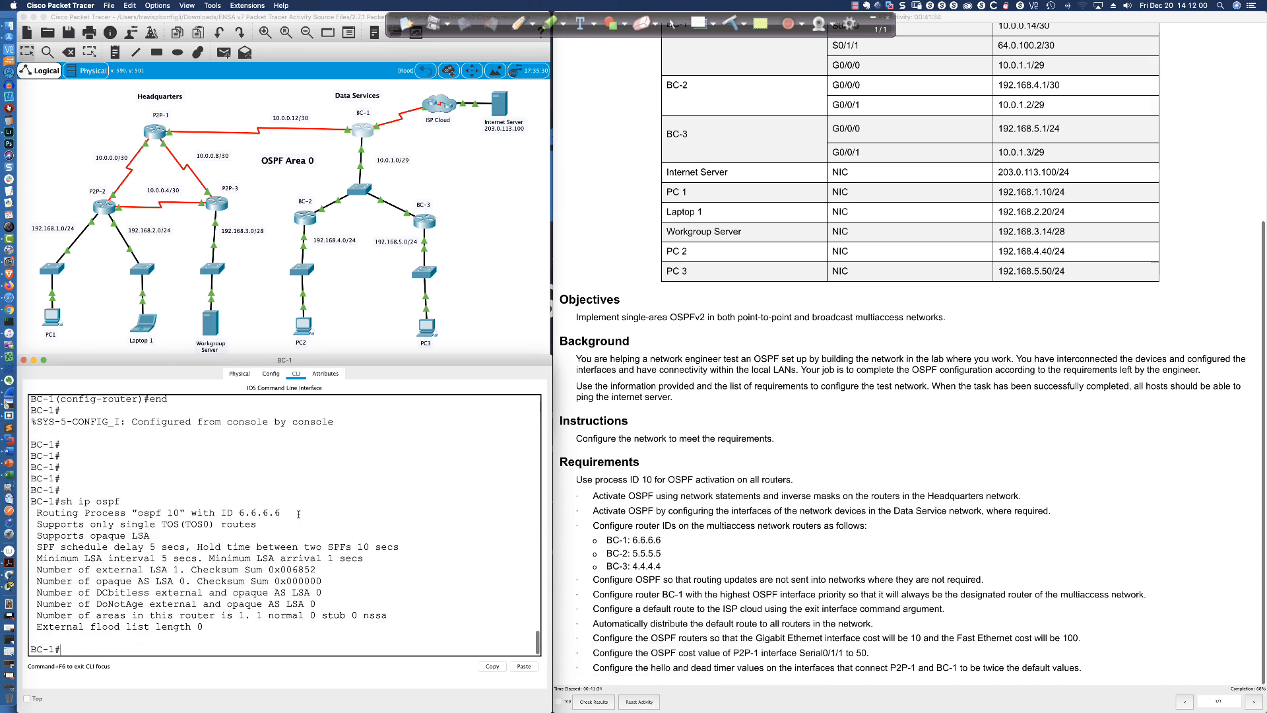
# Display BC-1's IP routing protocol details and examine the line describing its autonomous system boundary role
pyautogui.press('Return')
pyautogui.press('Return')
pyautogui.press('Return')
pyautogui.write('sh ip protoco')
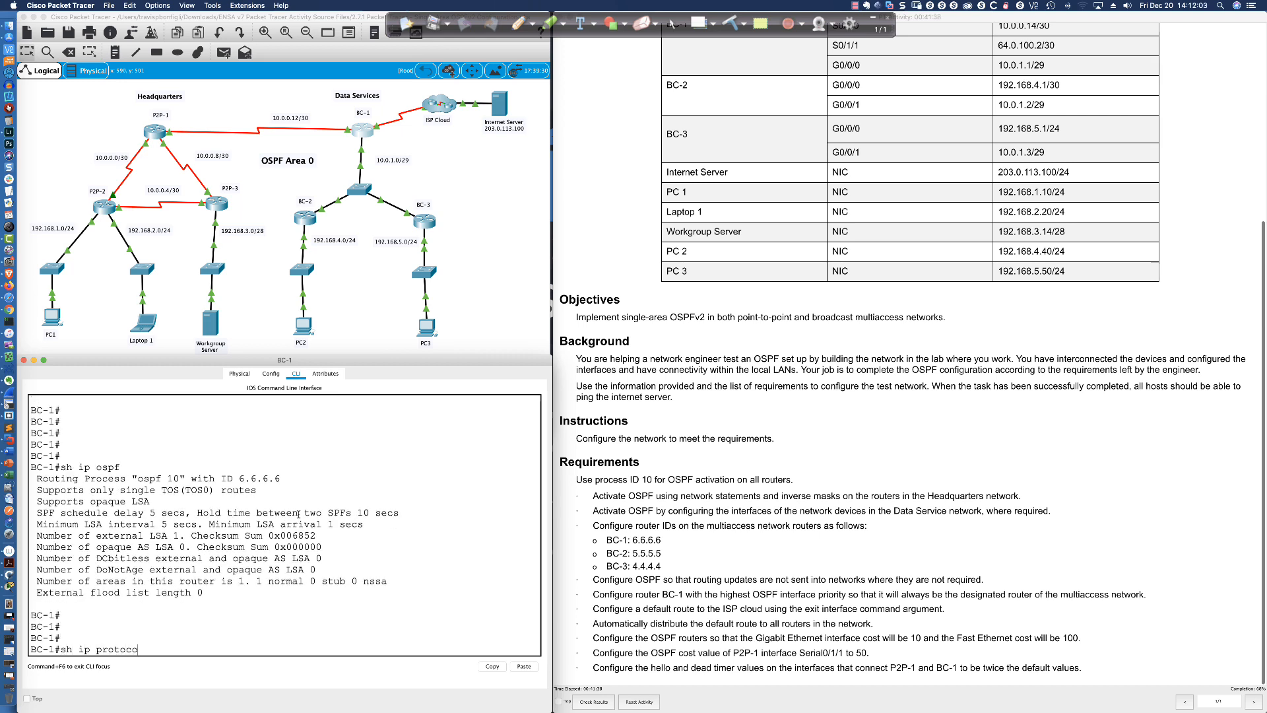
pyautogui.press('Return')
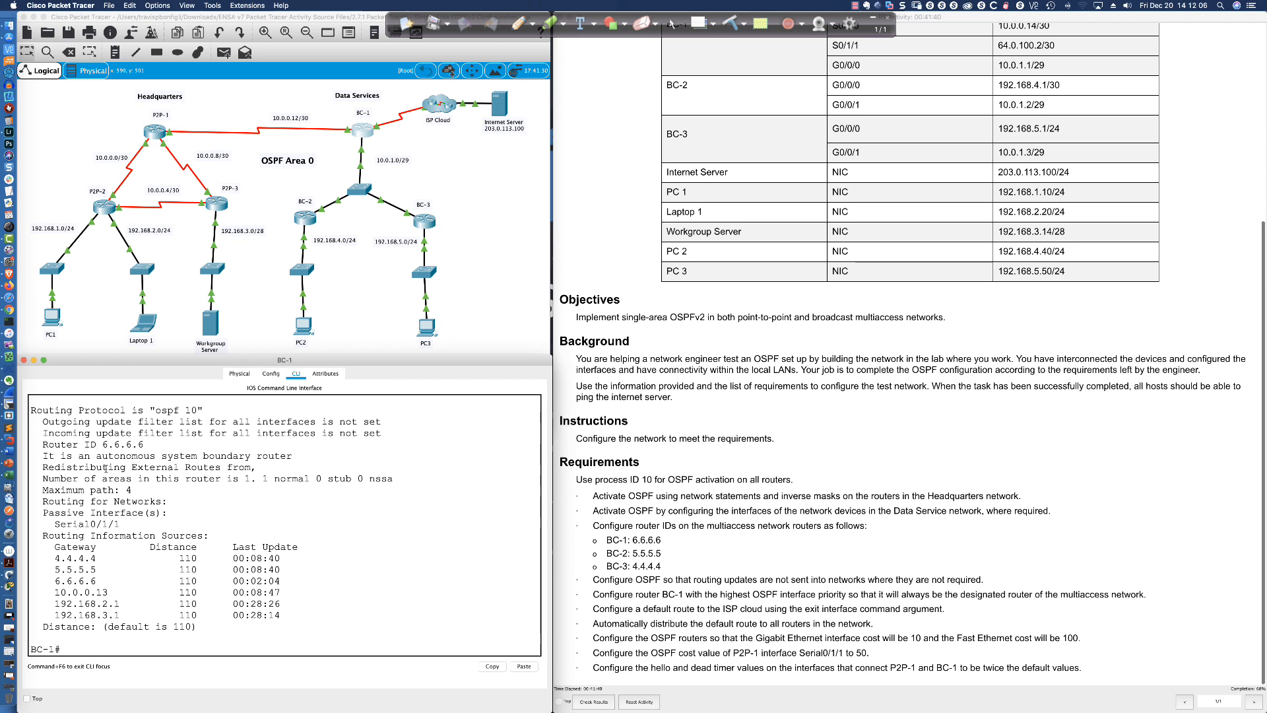
pyautogui.moveTo(43, 456); pyautogui.dragTo(293, 456)
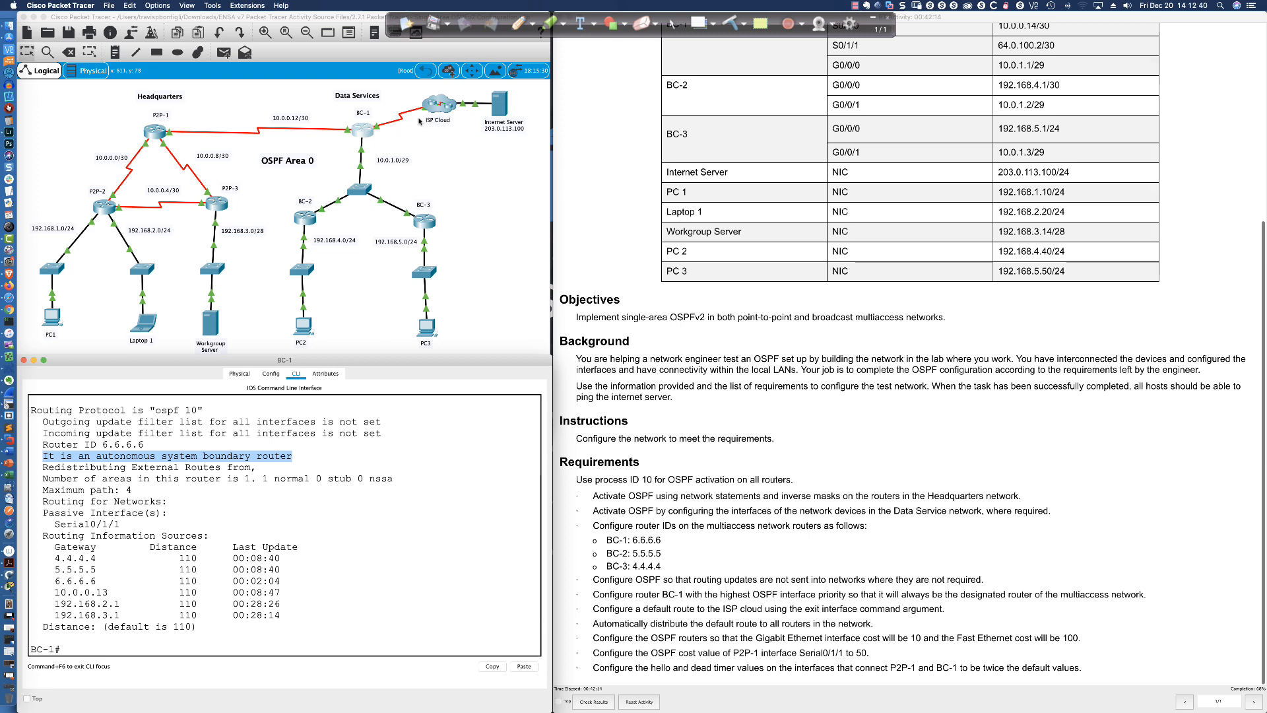
# Review the requirement for a Gigabit Ethernet interface cost of 10 and a Fast Ethernet cost of 100
pyautogui.click(594, 577)
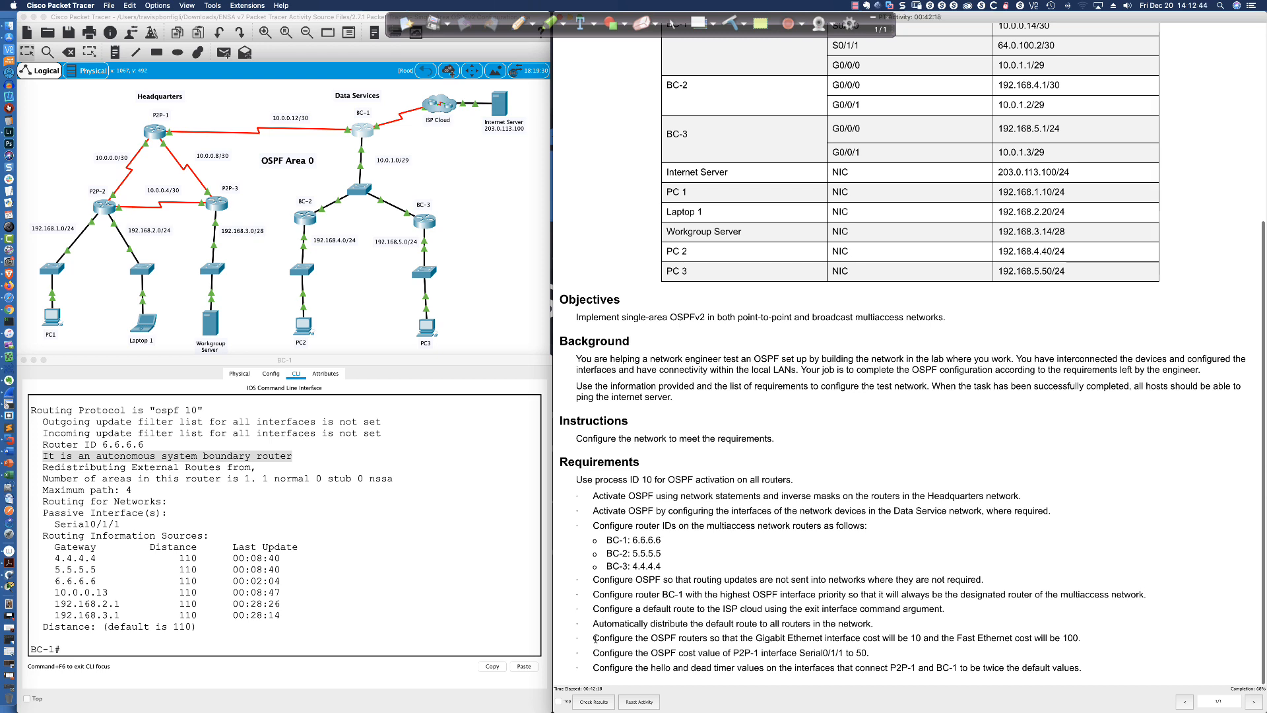
pyautogui.moveTo(596, 637); pyautogui.dragTo(1083, 642)
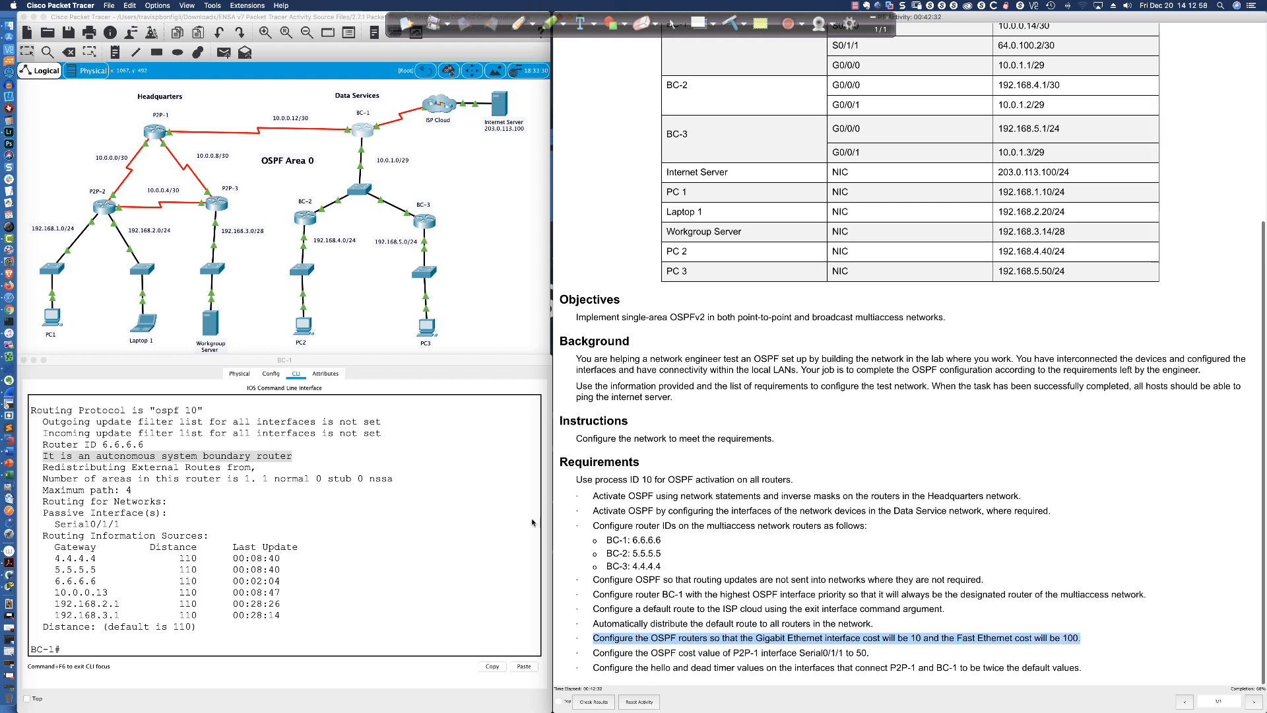
pyautogui.click(345, 456)
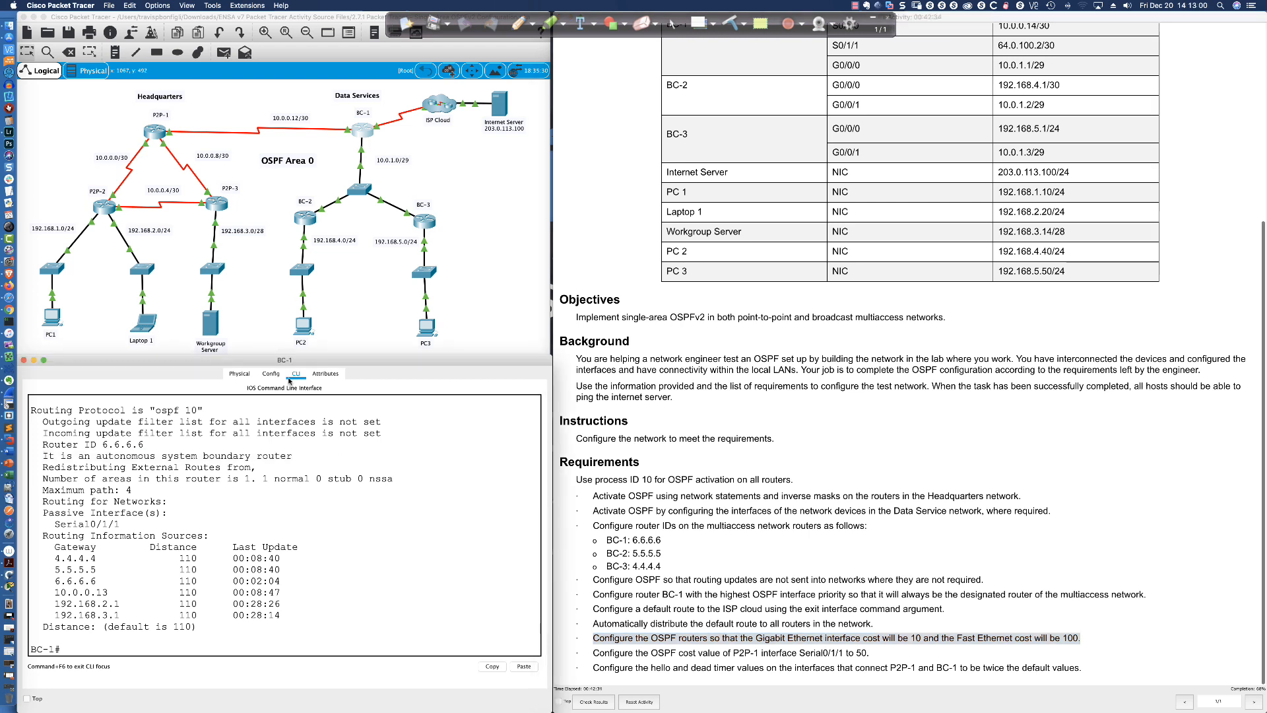
# Display the OSPF interface details on router P2P-2 and examine the costs of its Gigabit Ethernet interfaces
pyautogui.click(102, 210)
pyautogui.press('Return')
pyautogui.press('Return')
pyautogui.press('Return')
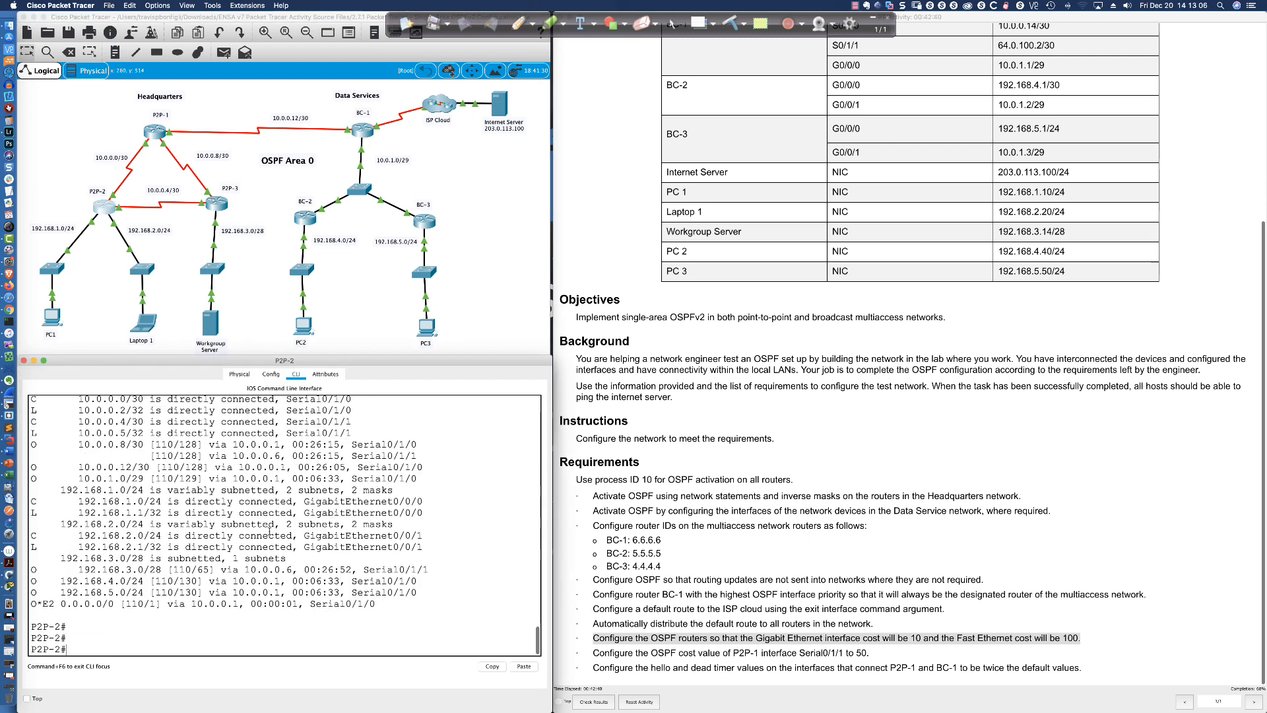
pyautogui.write('sh ip ospf int')
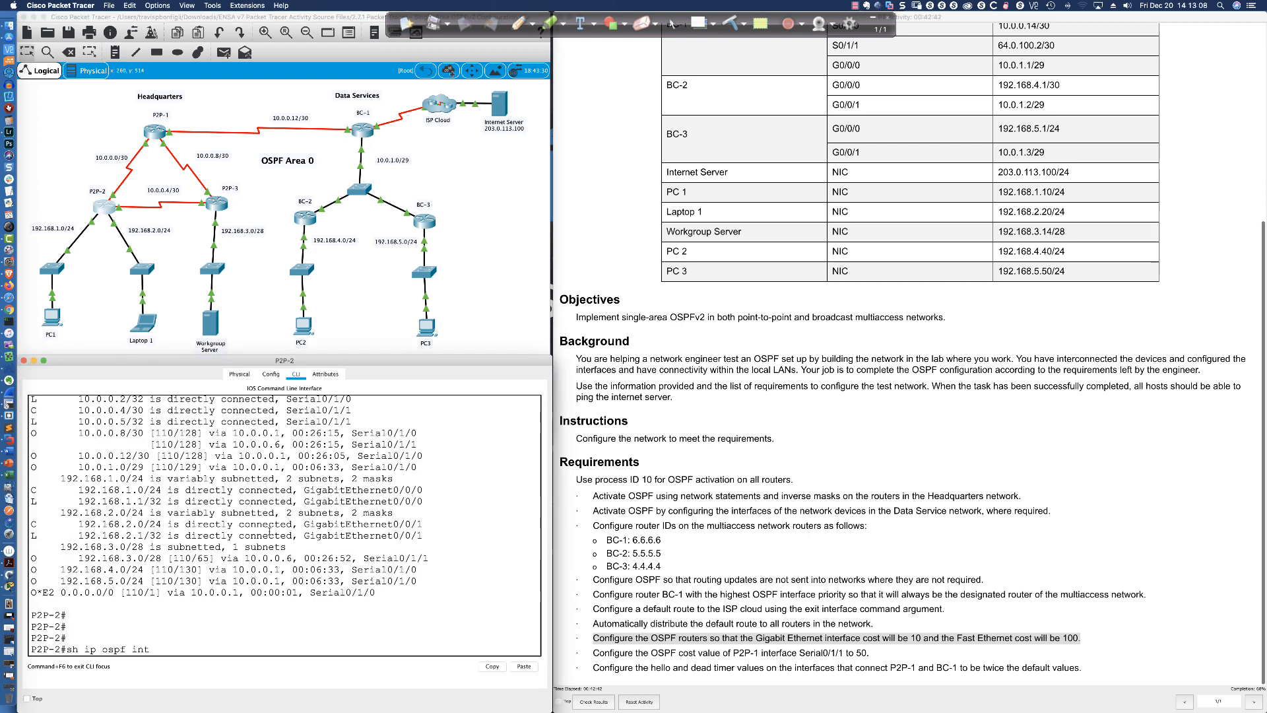
pyautogui.press('Return')
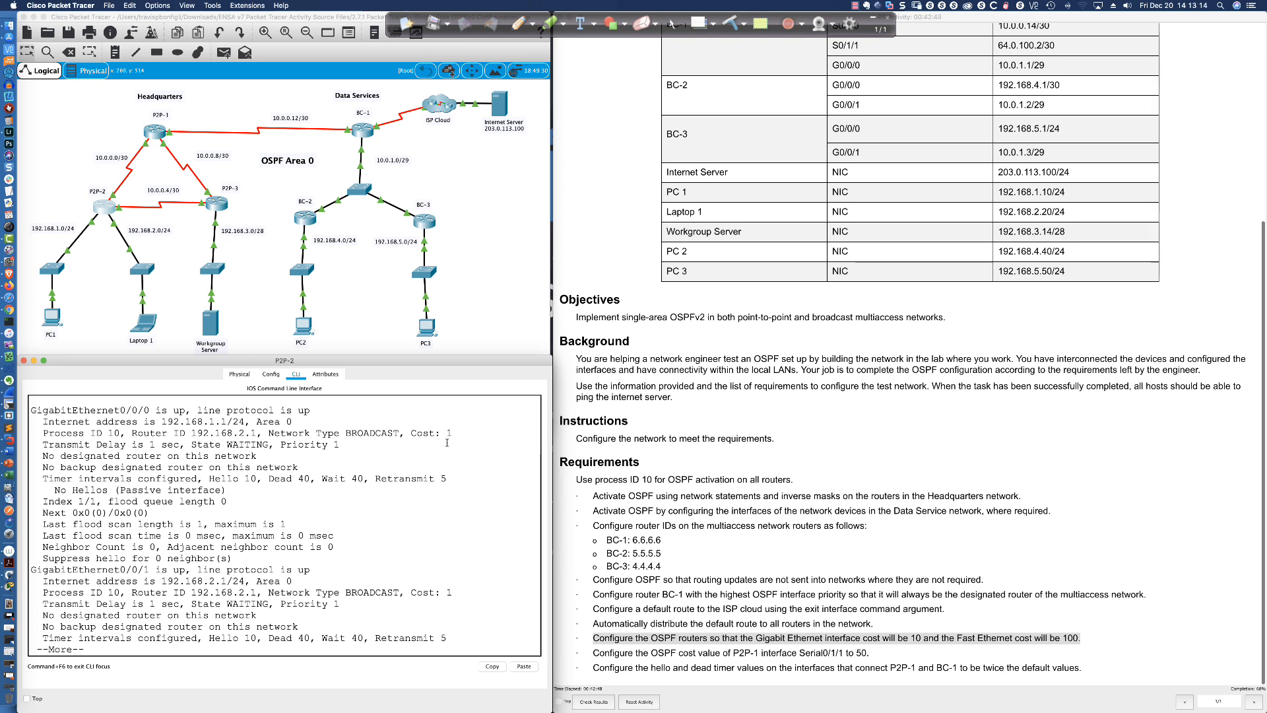
pyautogui.moveTo(452, 433); pyautogui.dragTo(412, 433)
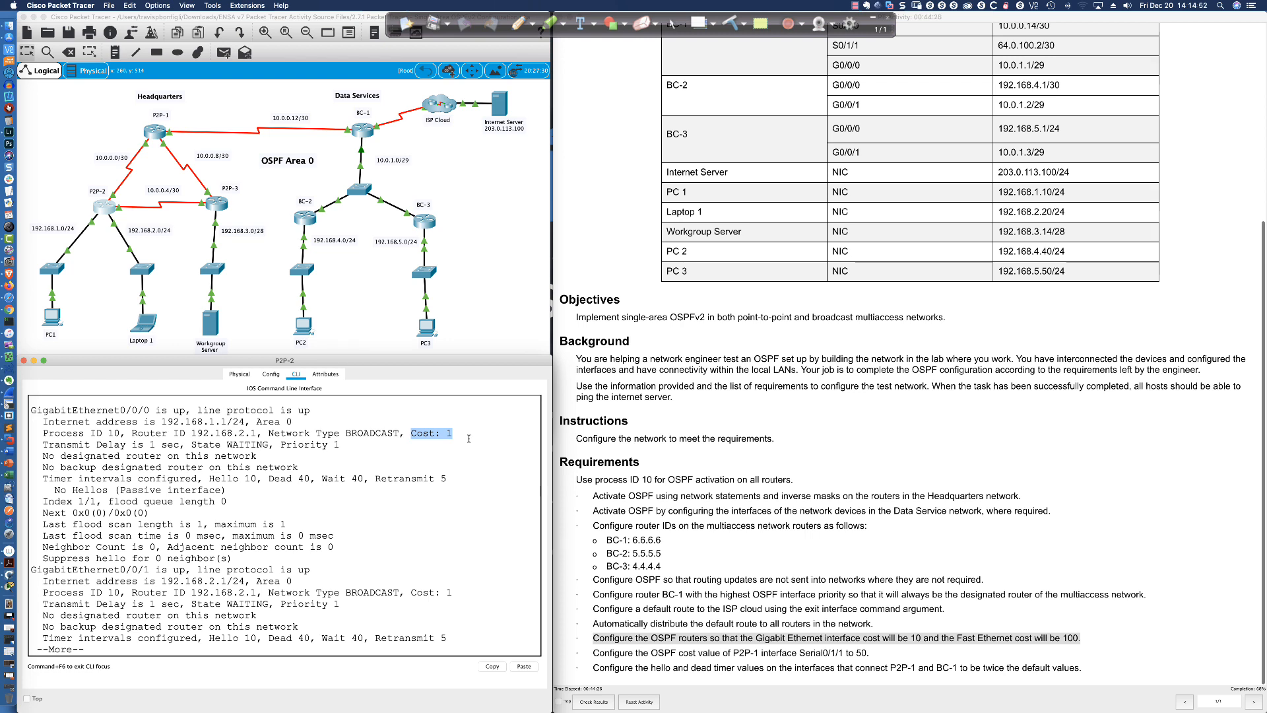
pyautogui.moveTo(454, 434); pyautogui.dragTo(412, 433)
pyautogui.click(478, 531)
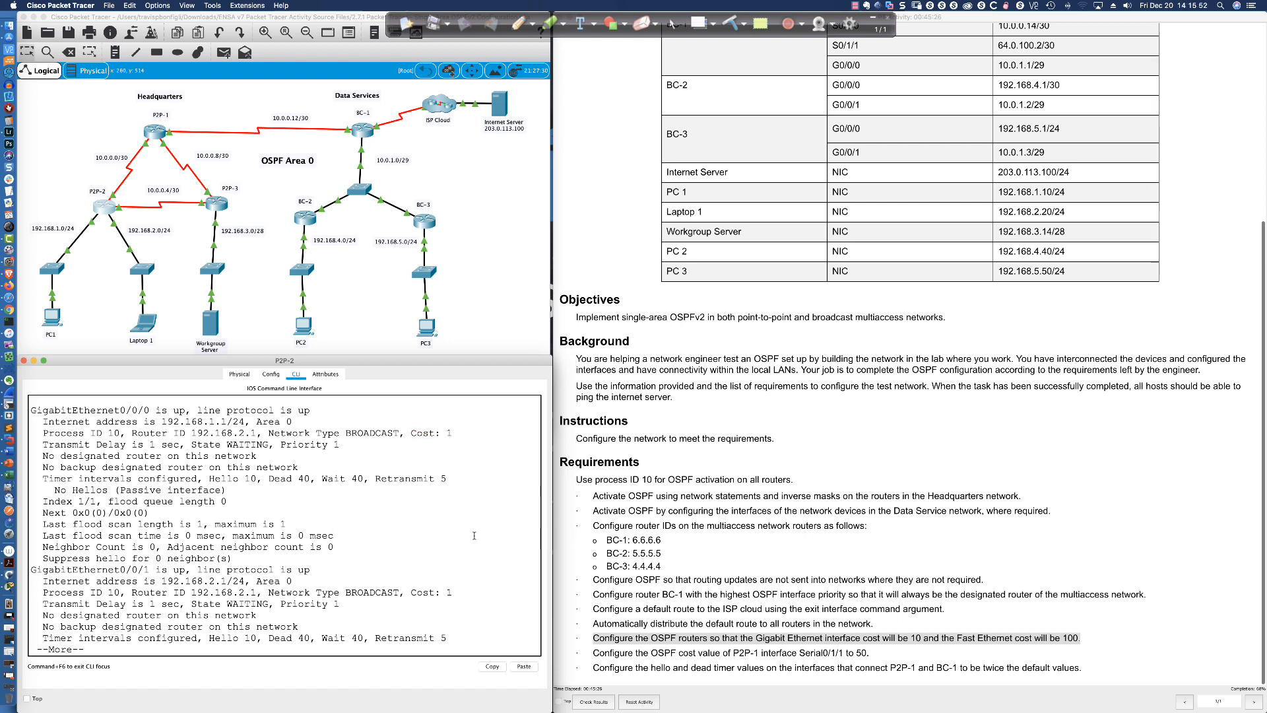
pyautogui.press('space')
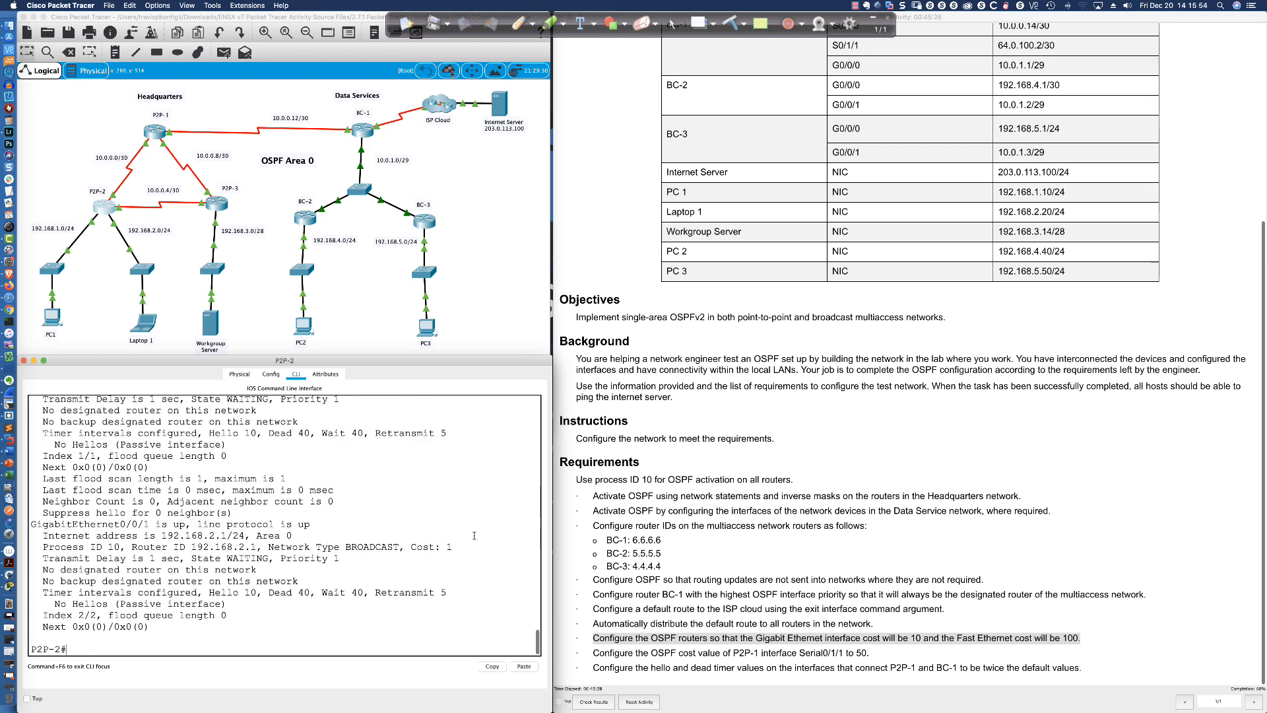
# Enter OSPF process 10 configuration on P2P-2 and list the accepted values and units for auto-cost reference-bandwidth
pyautogui.write('conf t')
pyautogui.press('Return')
pyautogui.write('router ')
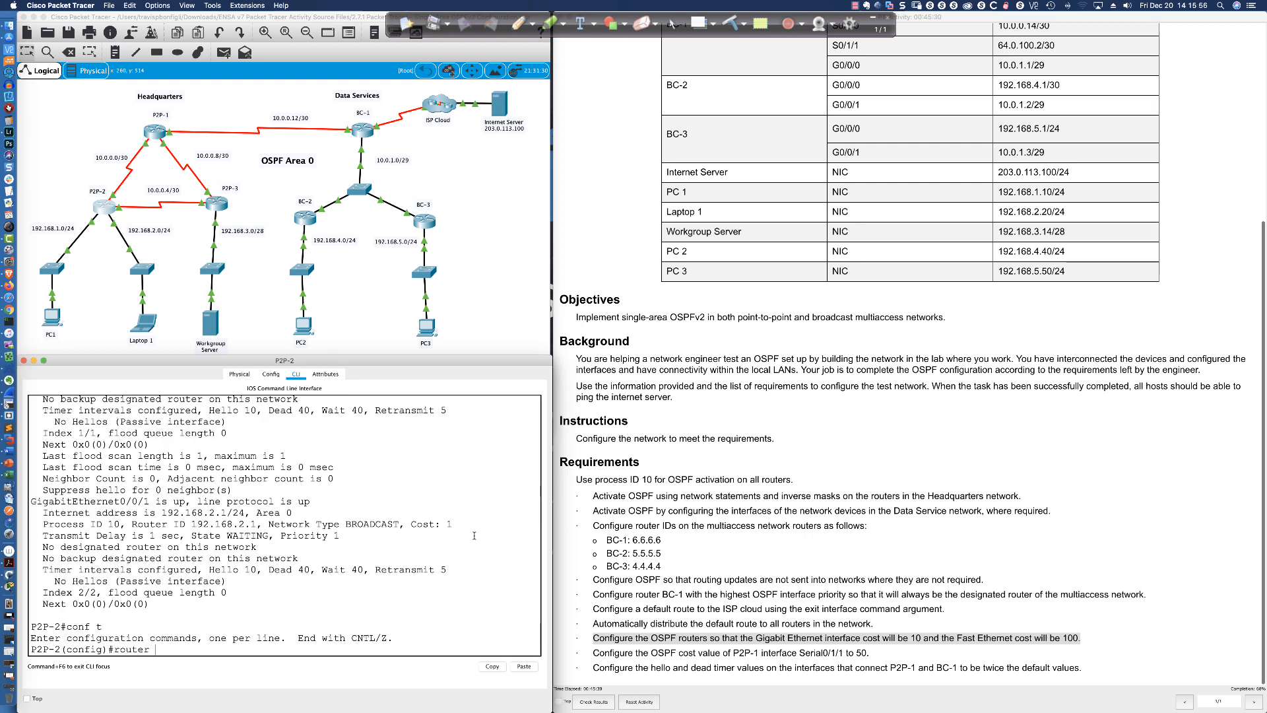
pyautogui.write('ospf 10')
pyautogui.press('Return')
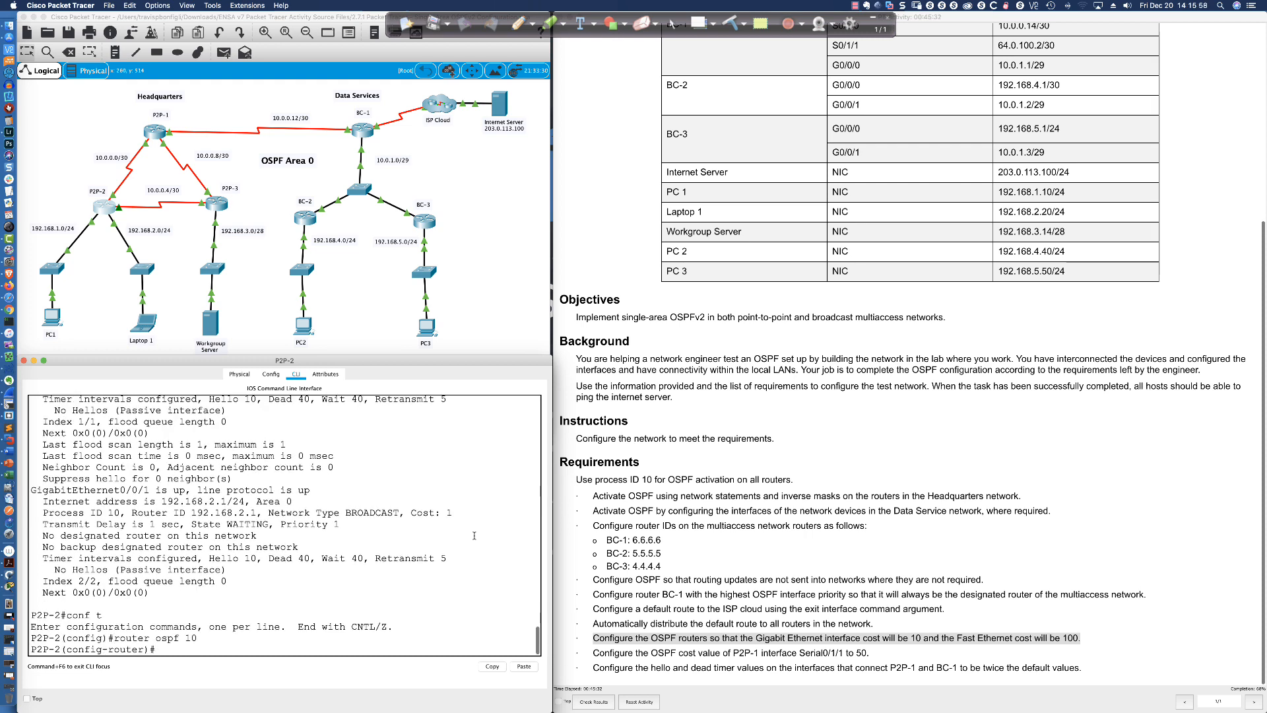
pyautogui.write('aut')
pyautogui.write('o')
pyautogui.press('Tab')
pyautogui.write('ref')
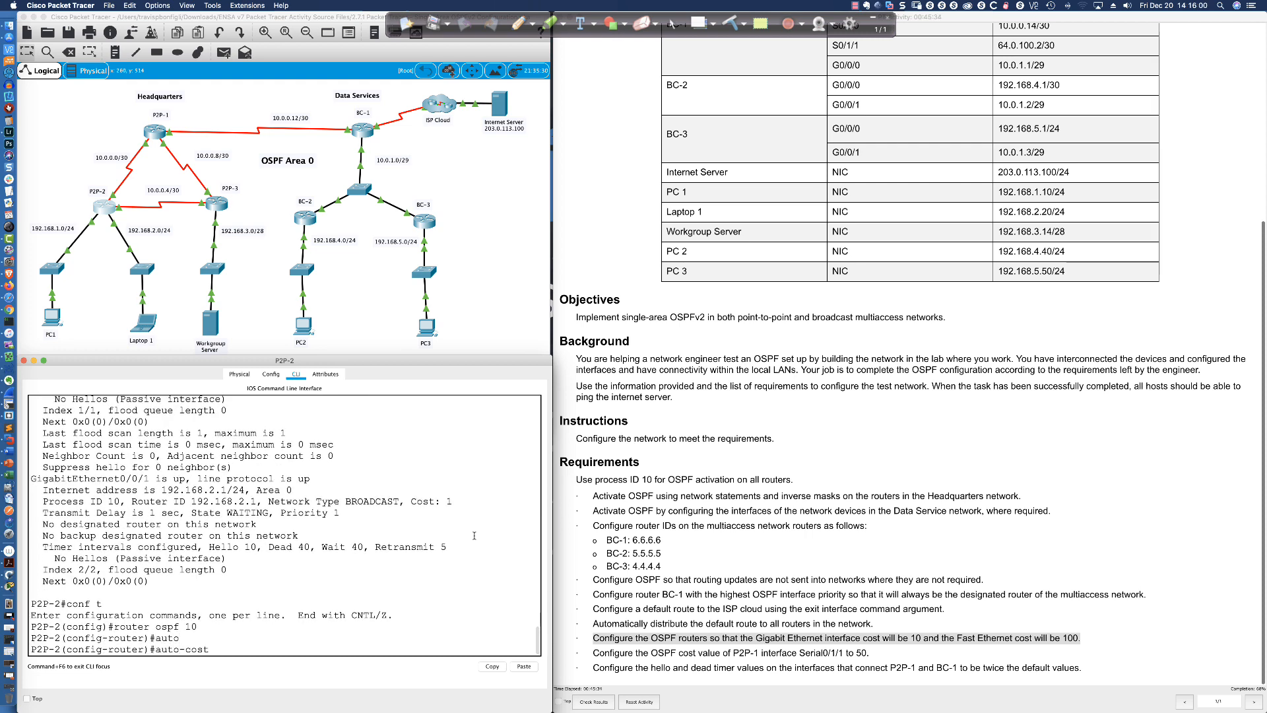
pyautogui.press('Tab')
pyautogui.write('10')
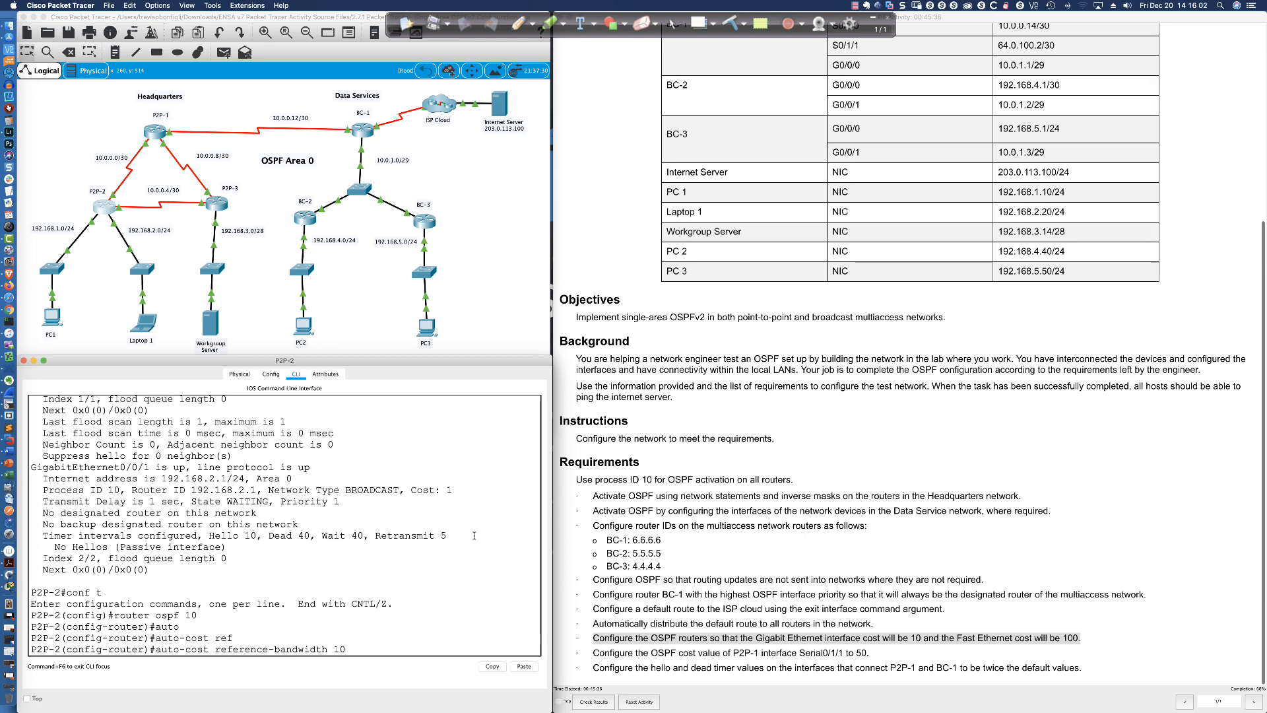
pyautogui.write('00')
pyautogui.press('BackSpace')
pyautogui.press('BackSpace')
pyautogui.press('BackSpace')
pyautogui.press('BackSpace')
pyautogui.write('?')
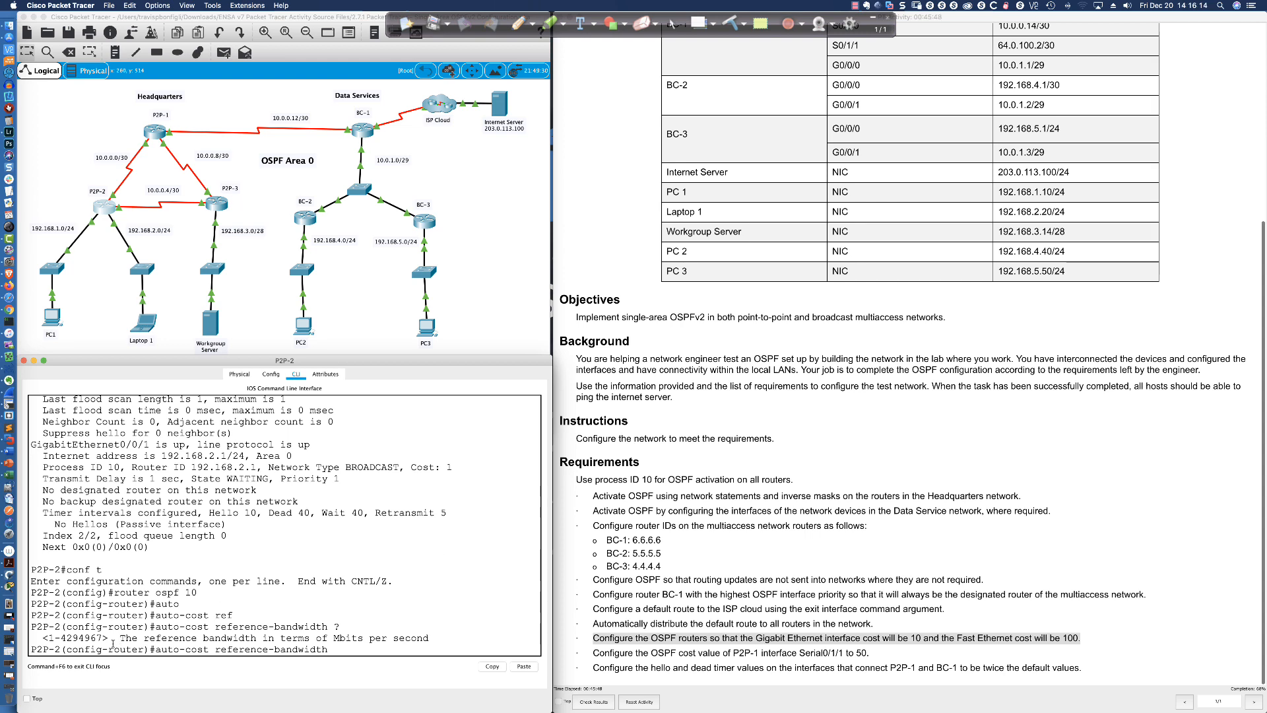
# Set the OSPF auto-cost reference bandwidth on P2P-2 to 1000 Mbits per second
pyautogui.moveTo(62, 638); pyautogui.dragTo(90, 638)
pyautogui.click(340, 651)
pyautogui.write('1000')
pyautogui.press('Return')
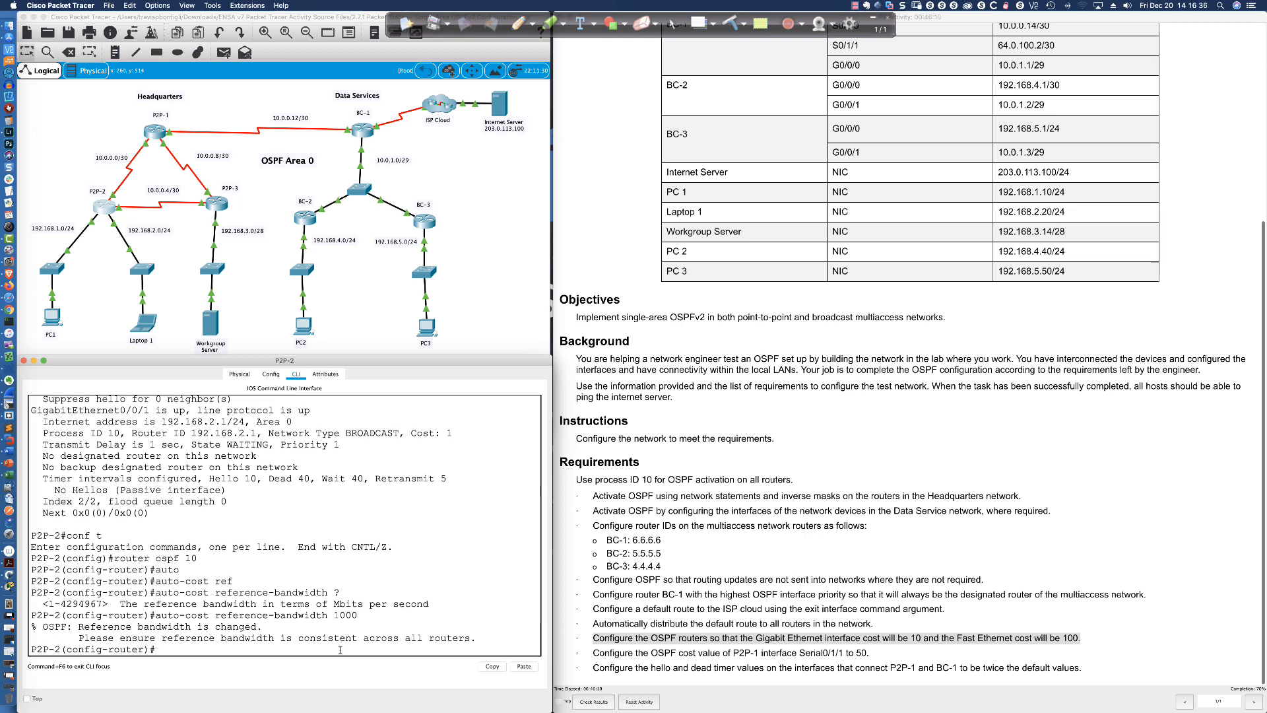
pyautogui.press('Return')
pyautogui.press('Return')
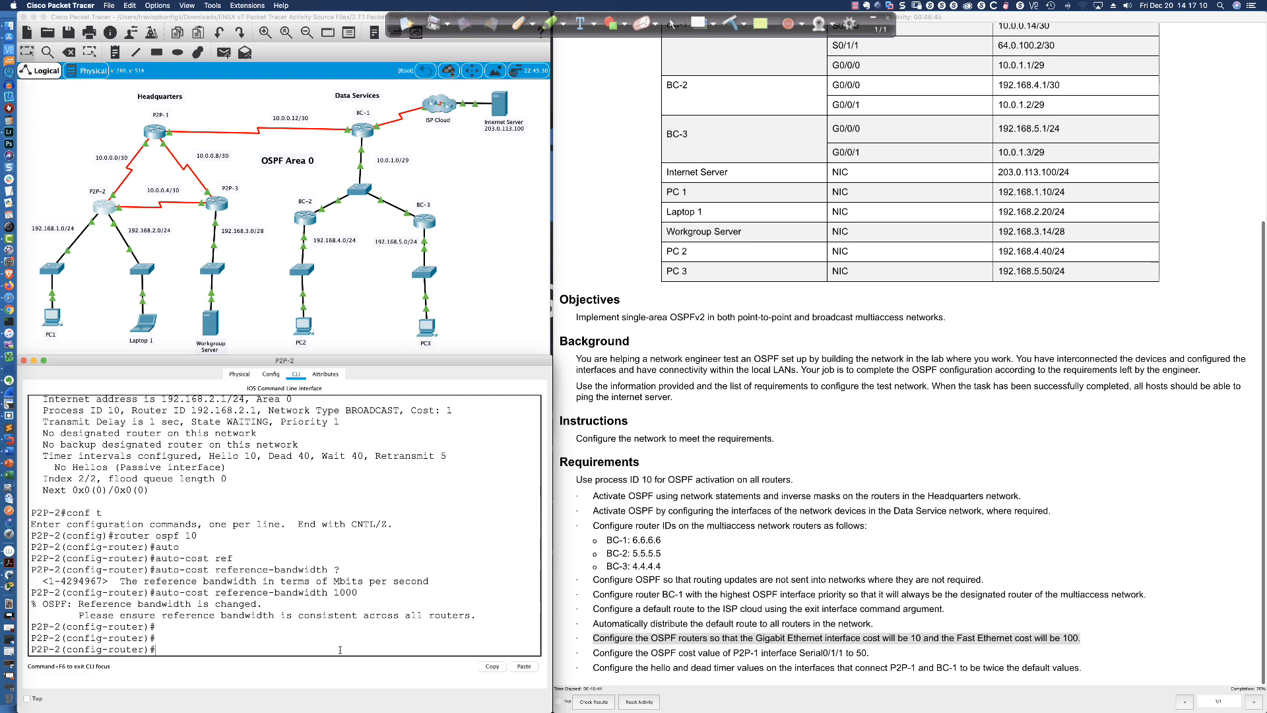
# Leave configuration mode on P2P-2 and save the running configuration with wr
pyautogui.write('end')
pyautogui.press('Return')
pyautogui.write('wr')
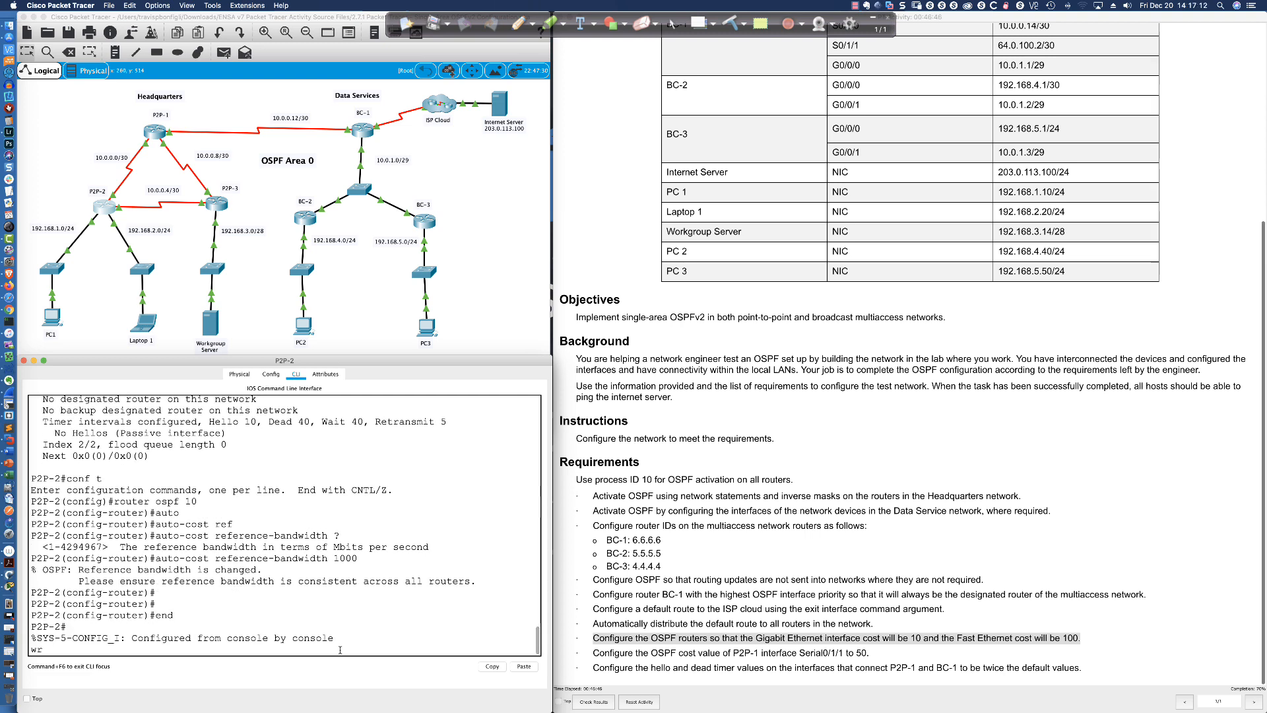
pyautogui.press('Return')
pyautogui.press('Return')
pyautogui.press('Return')
pyautogui.press('Return')
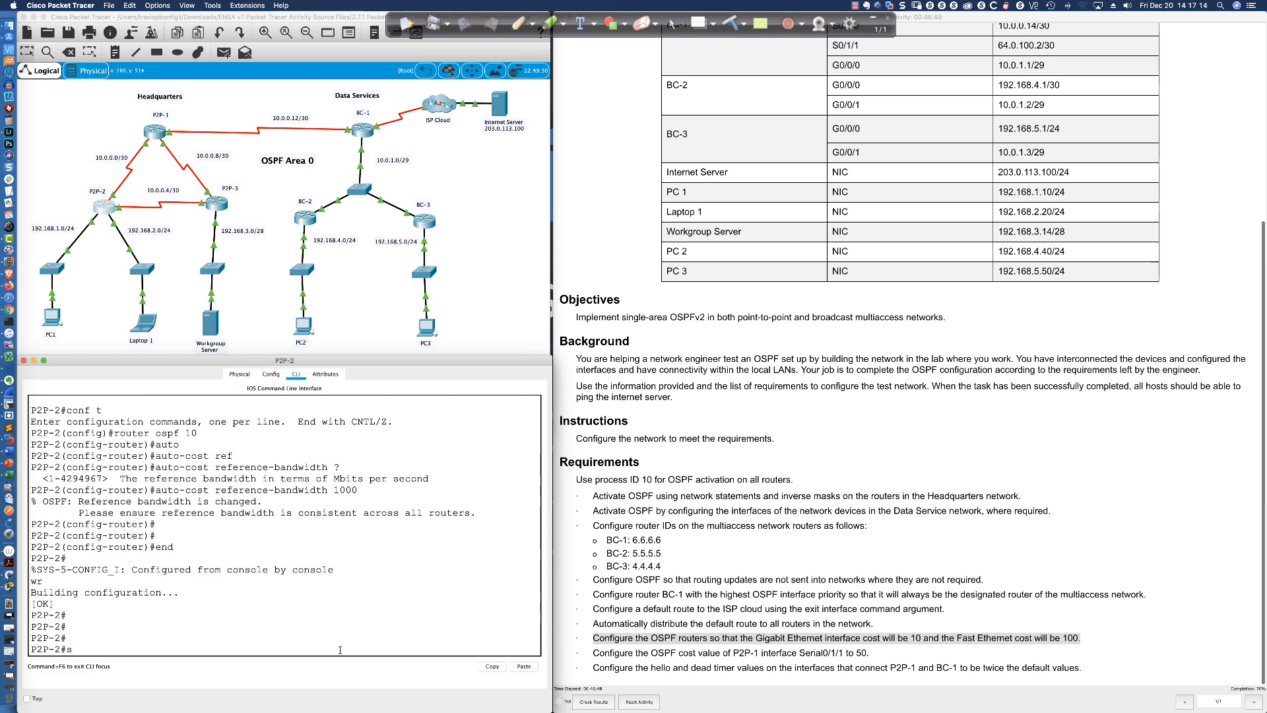
# Display P2P-2's OSPF interface details with sh ip ospf int and examine the GigabitEthernet and serial costs
pyautogui.write('sh ip ospf int')
pyautogui.press('Return')
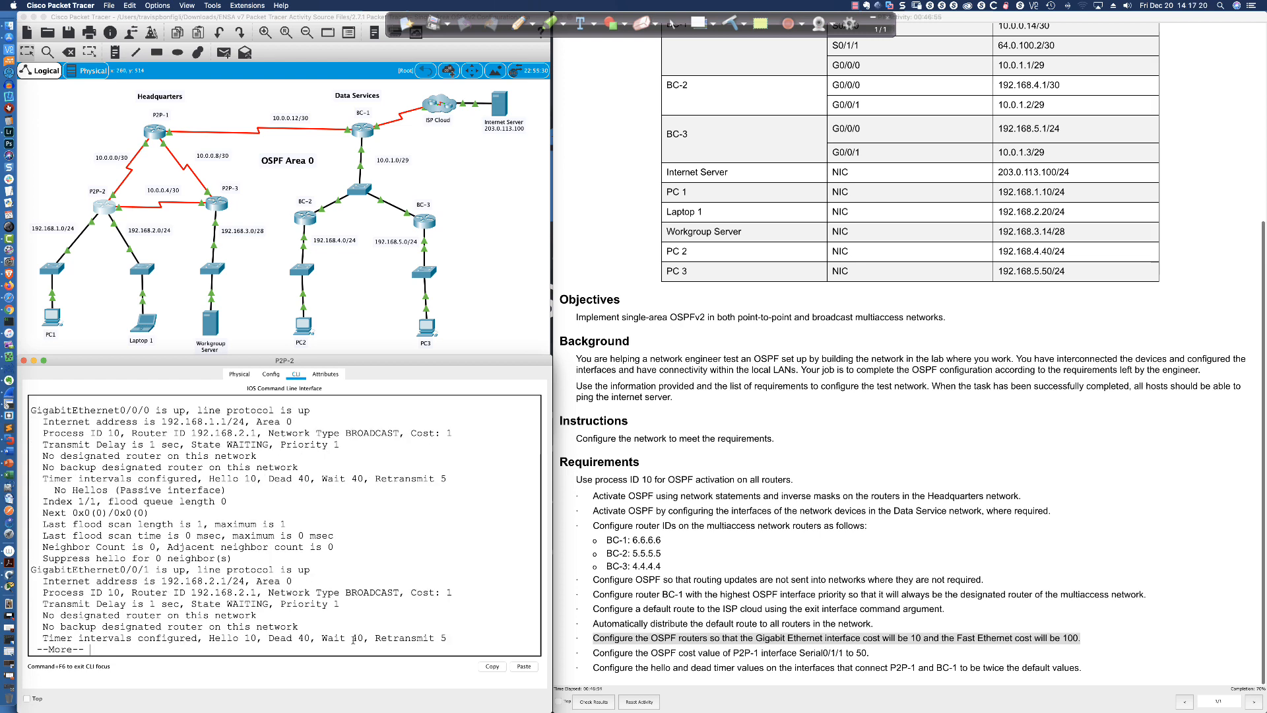
pyautogui.press('space')
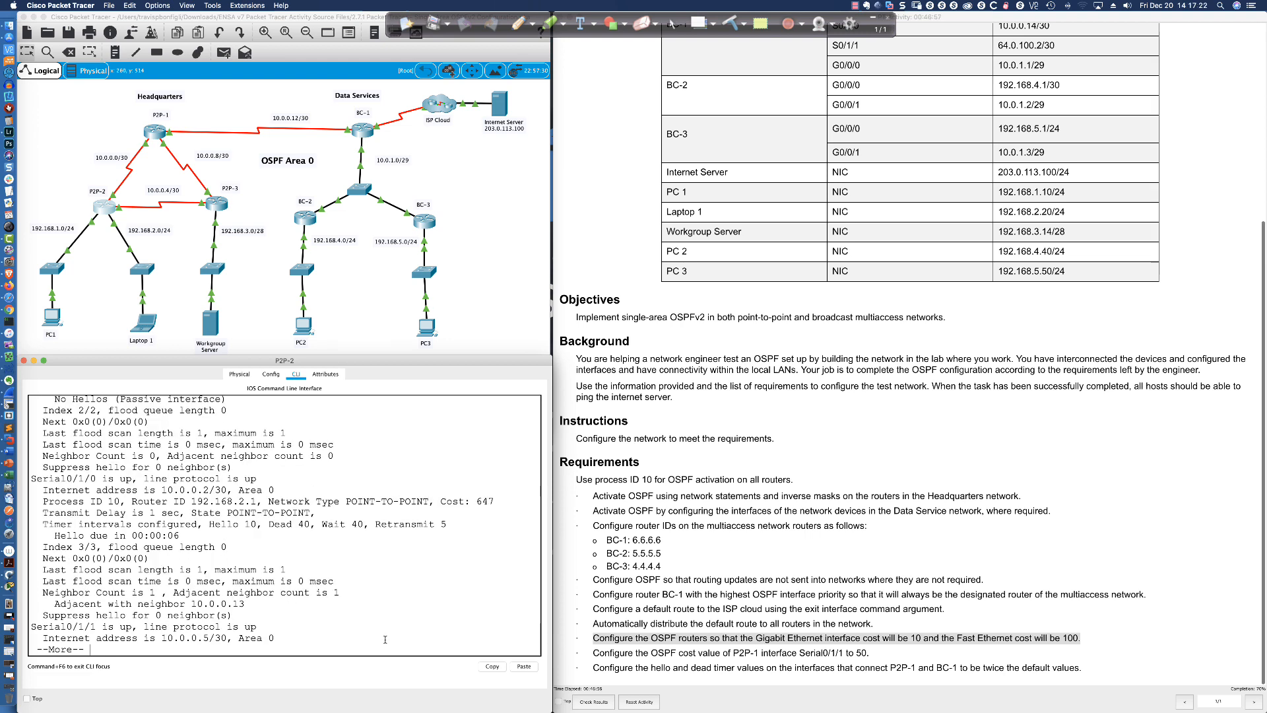
pyautogui.press('space')
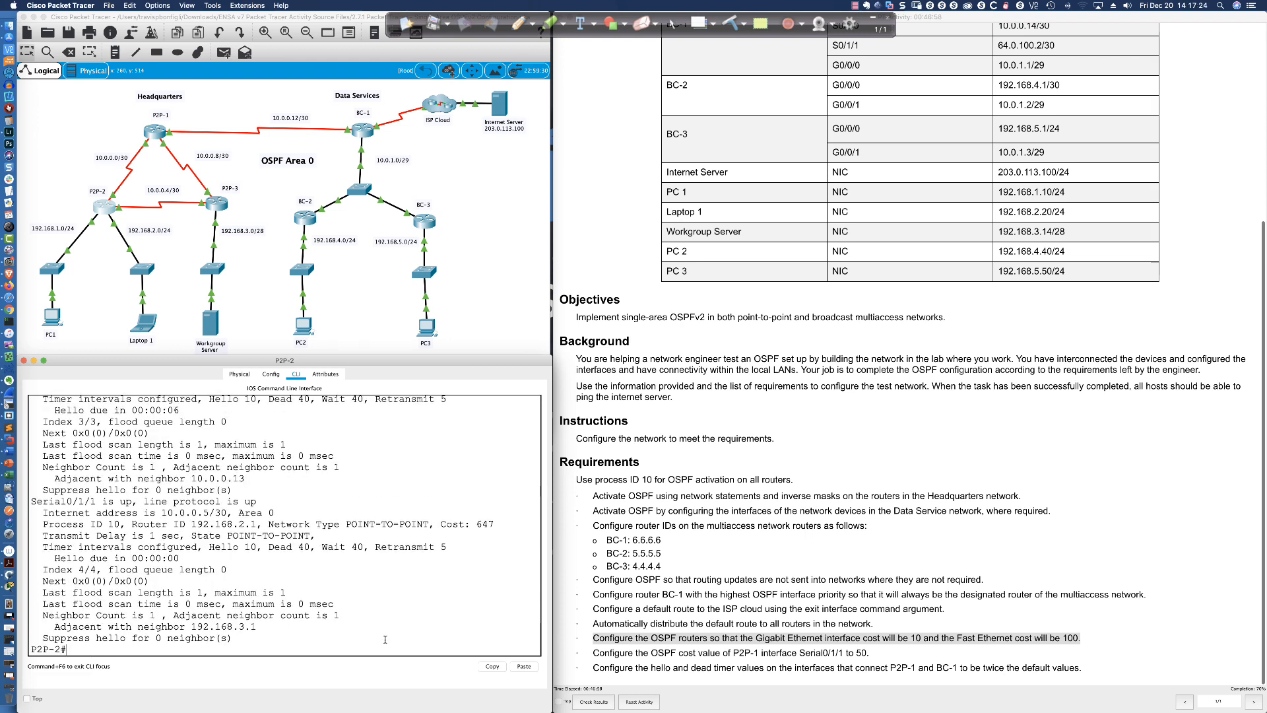
pyautogui.scroll(10, 385, 639)
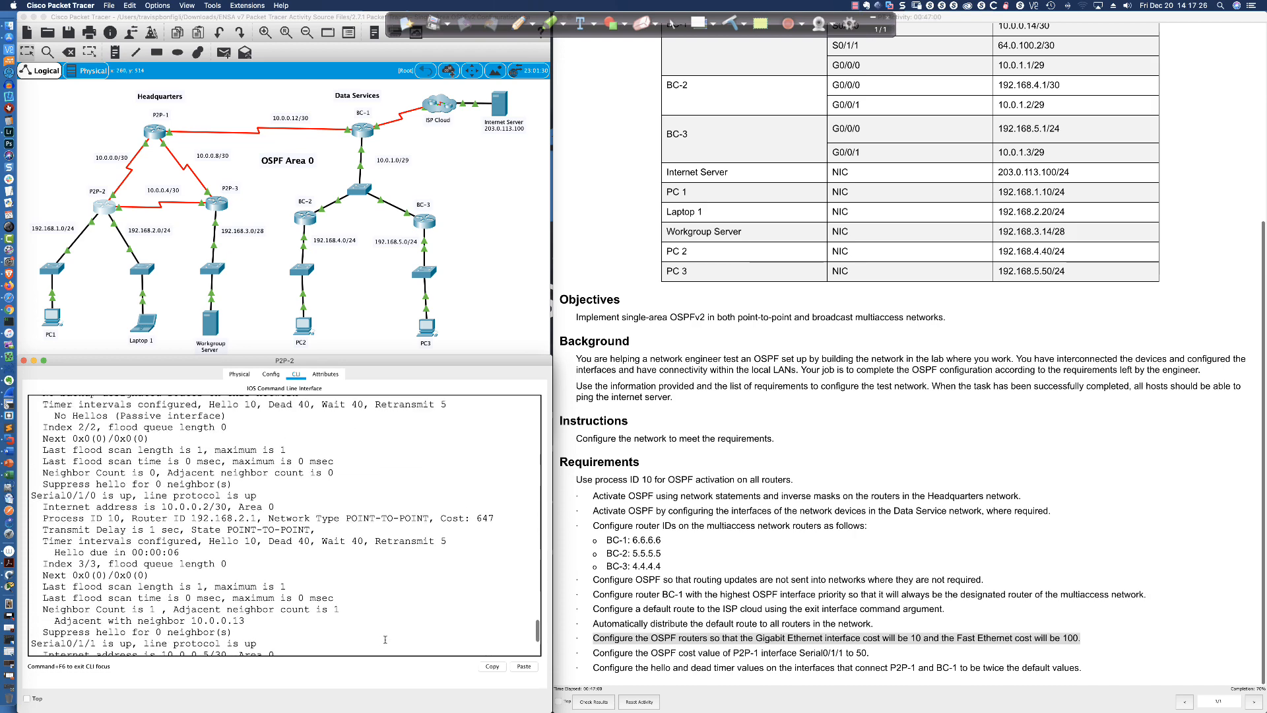
pyautogui.scroll(8, 385, 639)
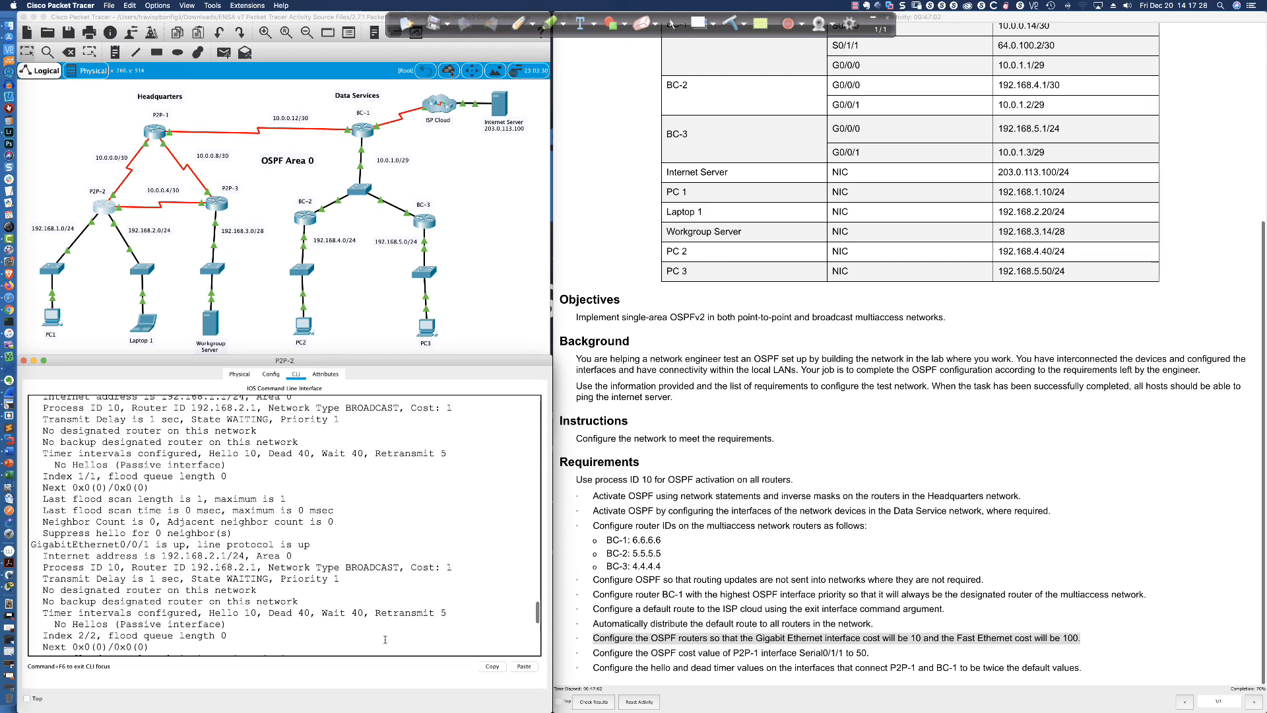
pyautogui.scroll(1, 385, 639)
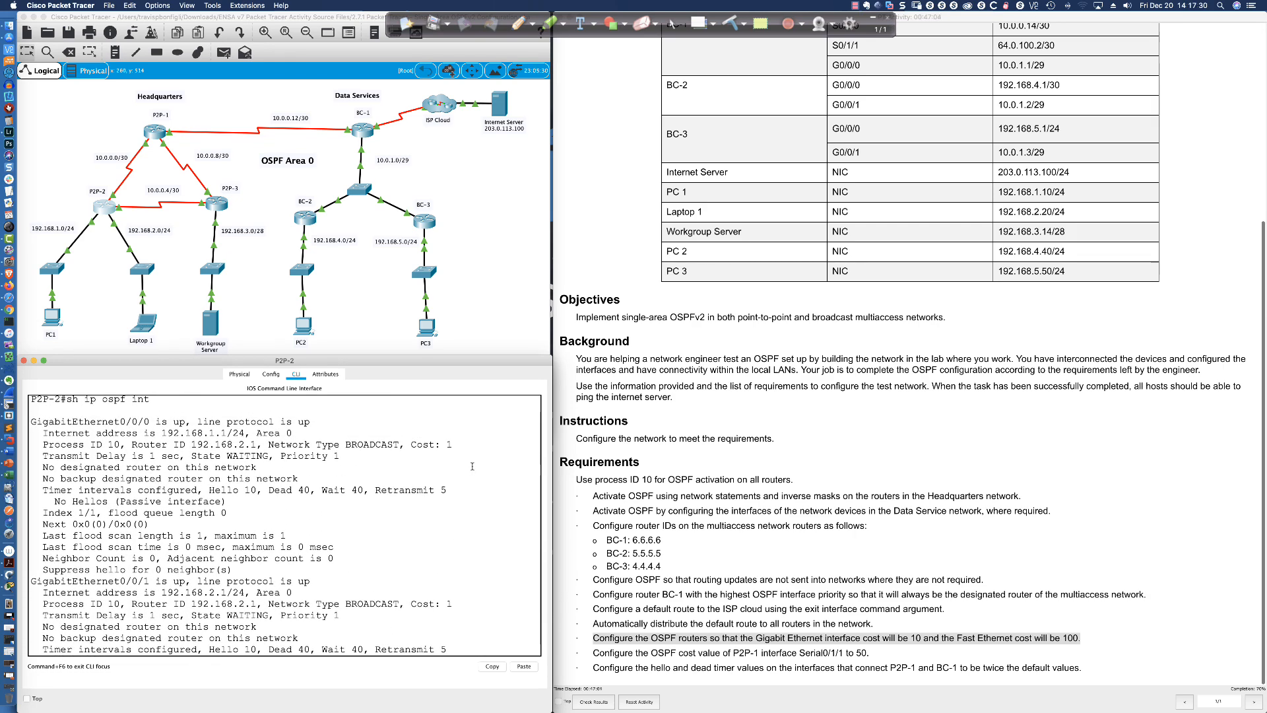
pyautogui.moveTo(454, 444); pyautogui.dragTo(436, 444)
# Try a reference bandwidth of 10 in P2P-2's OSPF process 10 and display the OSPF interface costs from configuration mode
pyautogui.press('Return')
pyautogui.press('Return')
pyautogui.press('Return')
pyautogui.press('Return')
pyautogui.write('conf t')
pyautogui.press('Return')
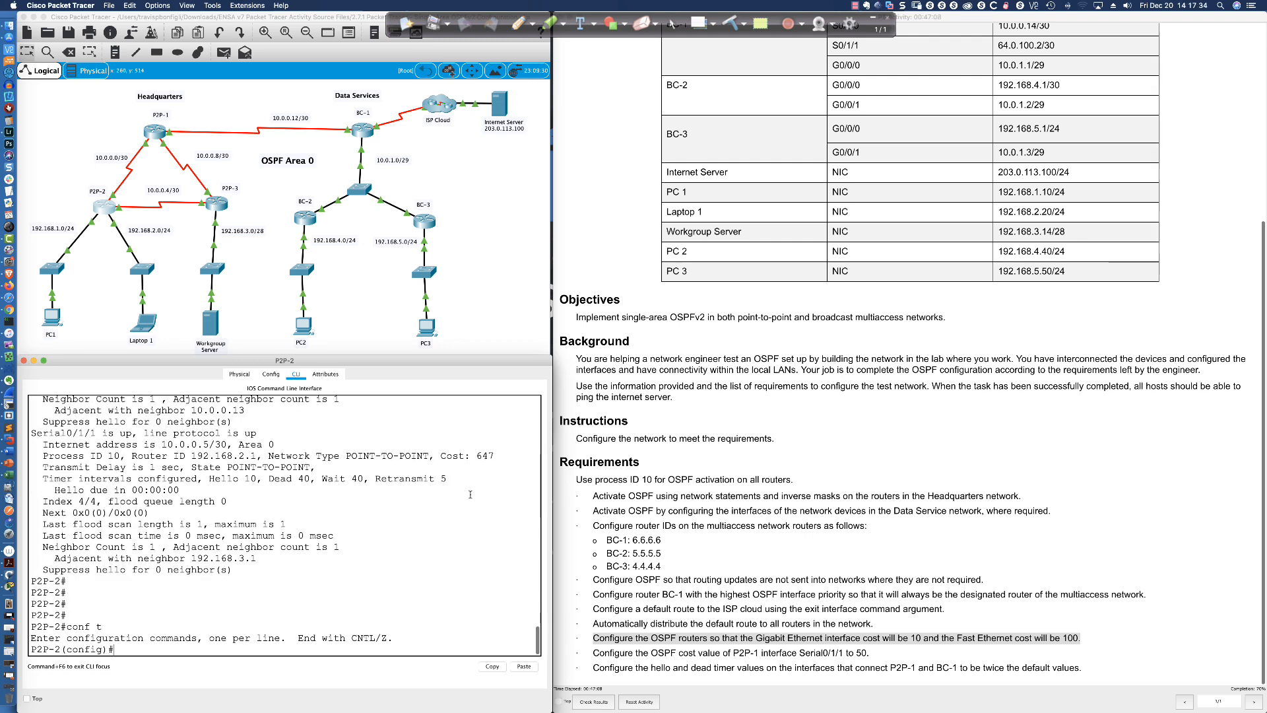
pyautogui.write('router ospf 10')
pyautogui.press('Return')
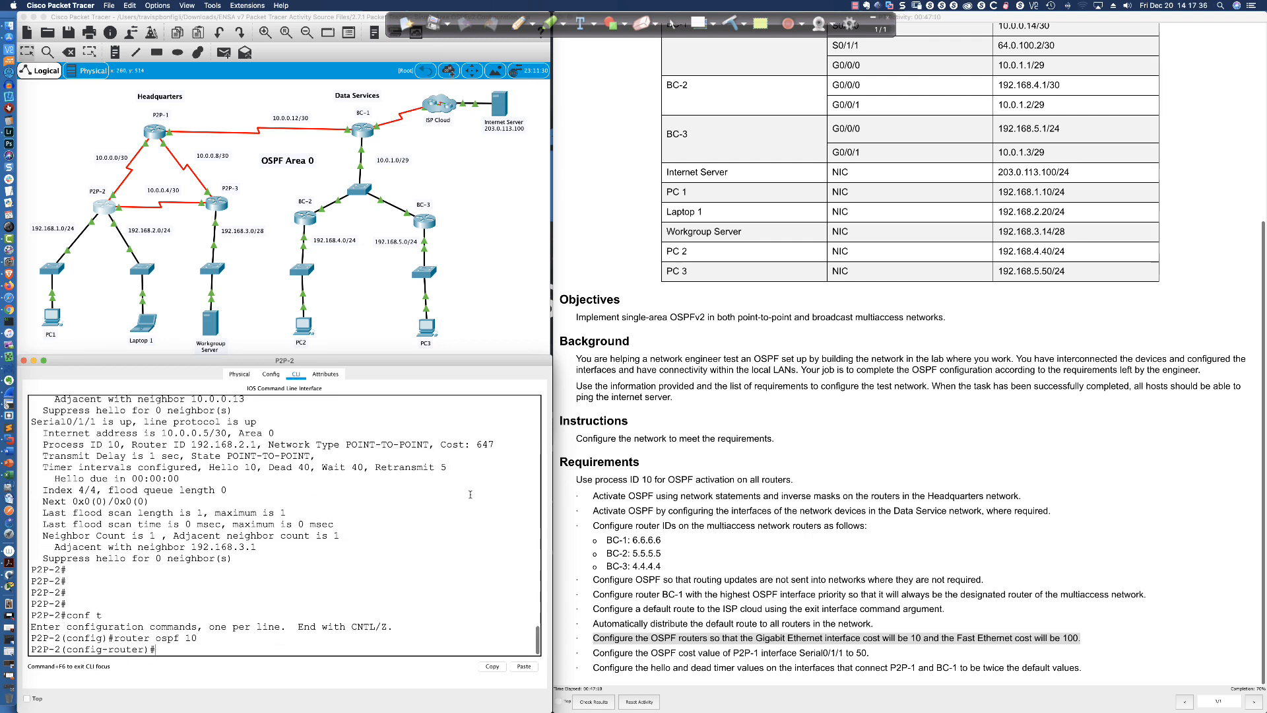
pyautogui.write('au')
pyautogui.press('Tab')
pyautogui.write('ref')
pyautogui.press('Tab')
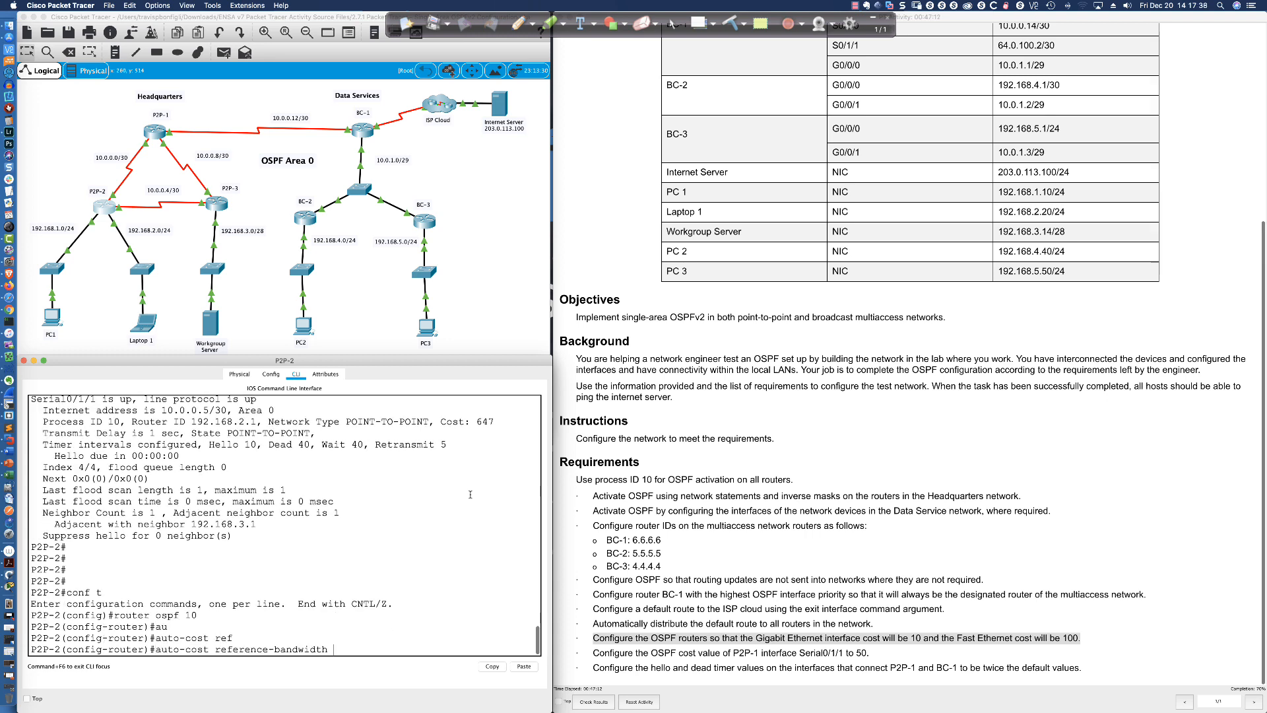
pyautogui.write('10')
pyautogui.press('Return')
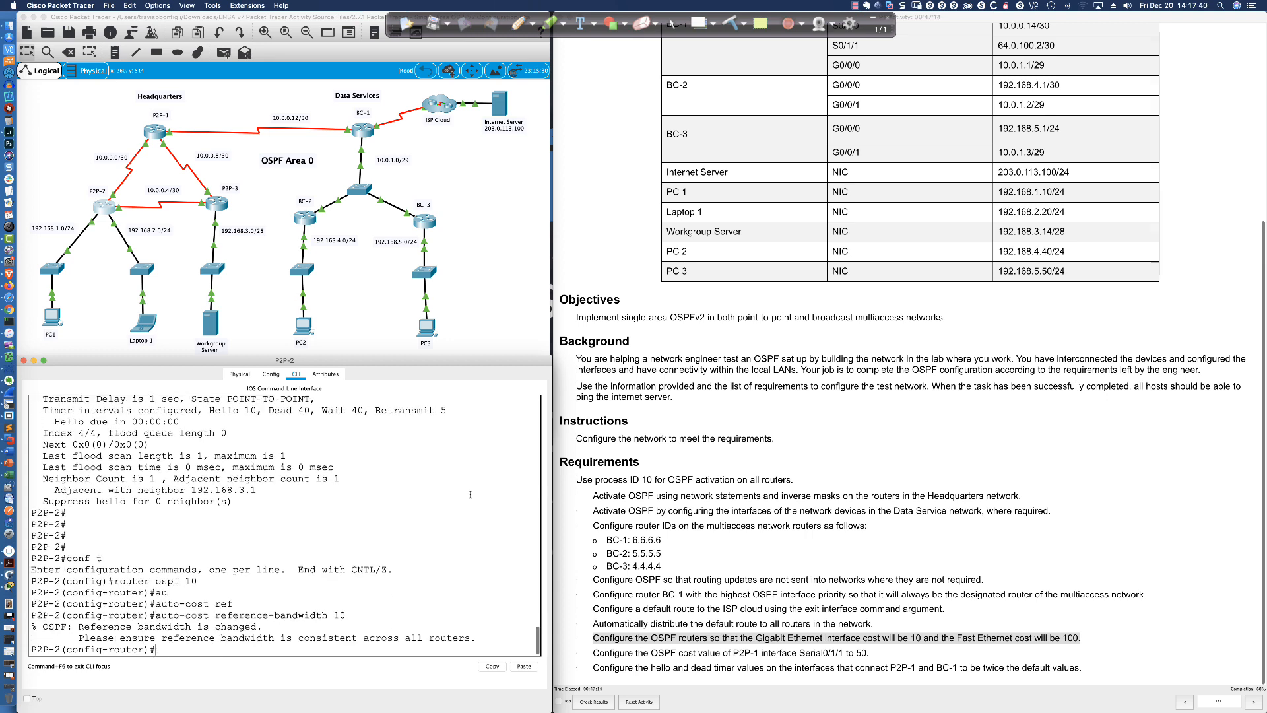
pyautogui.write('do sh ip ospf int')
pyautogui.press('Return')
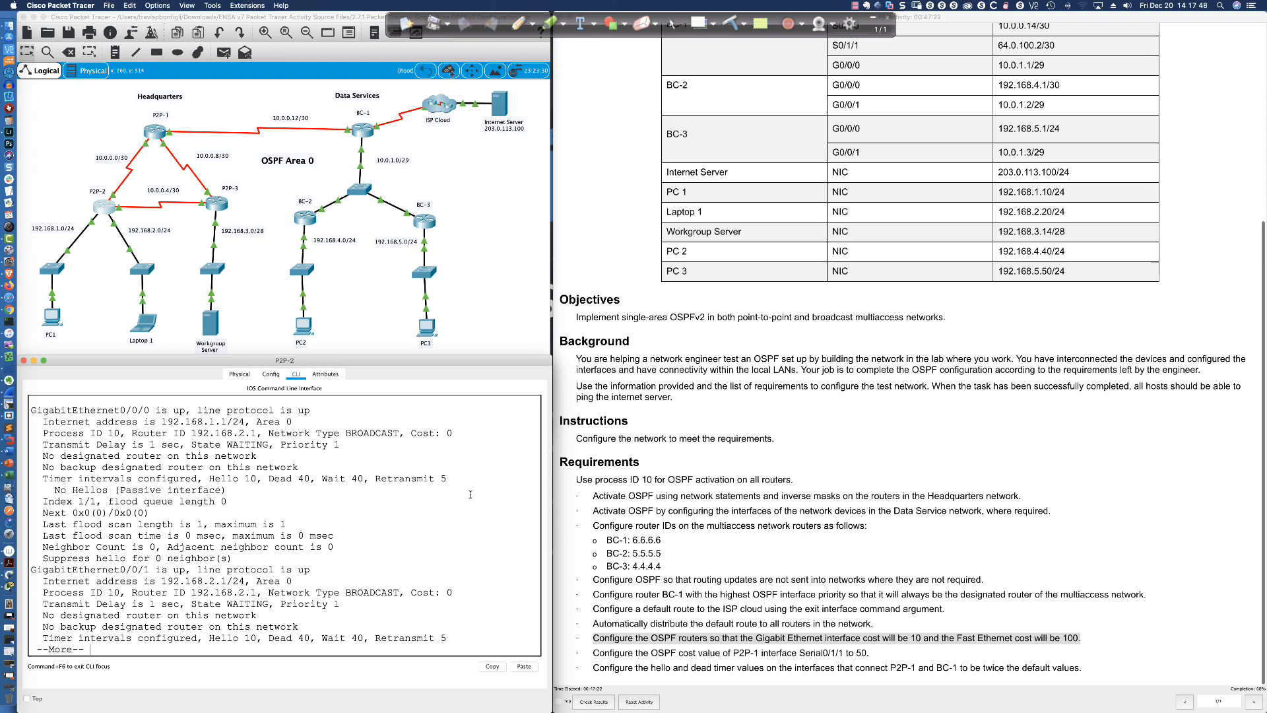
# Set P2P-2's OSPF reference bandwidth to 1000 and display its OSPF interface details again
pyautogui.write('auto-cost reference-bandwidth 10')
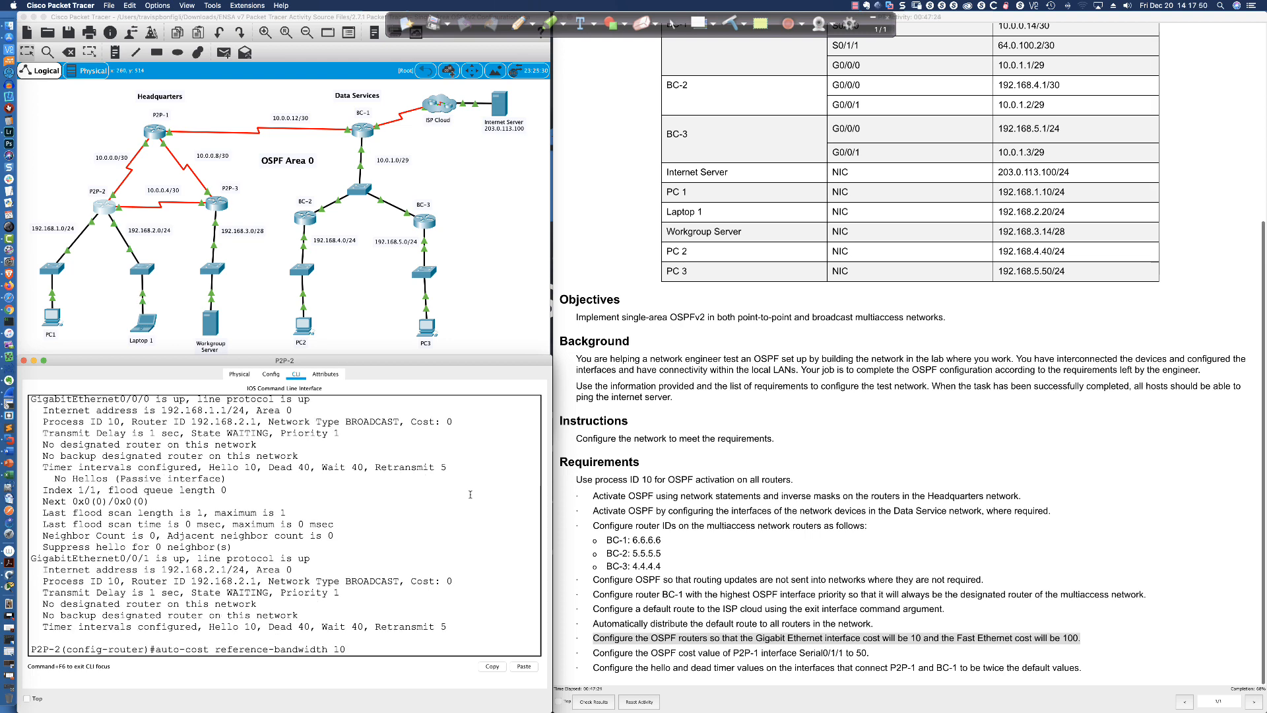
pyautogui.write('00')
pyautogui.press('Return')
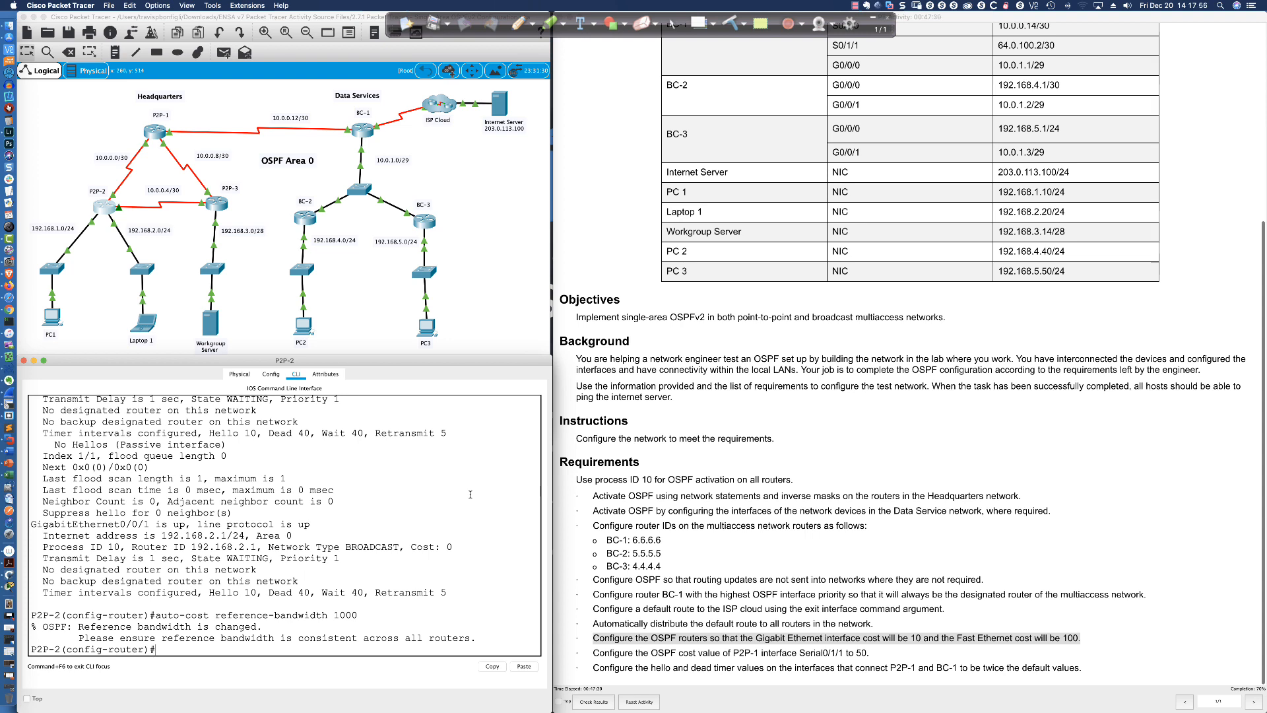
pyautogui.press('Up')
pyautogui.press('Up')
pyautogui.press('Return')
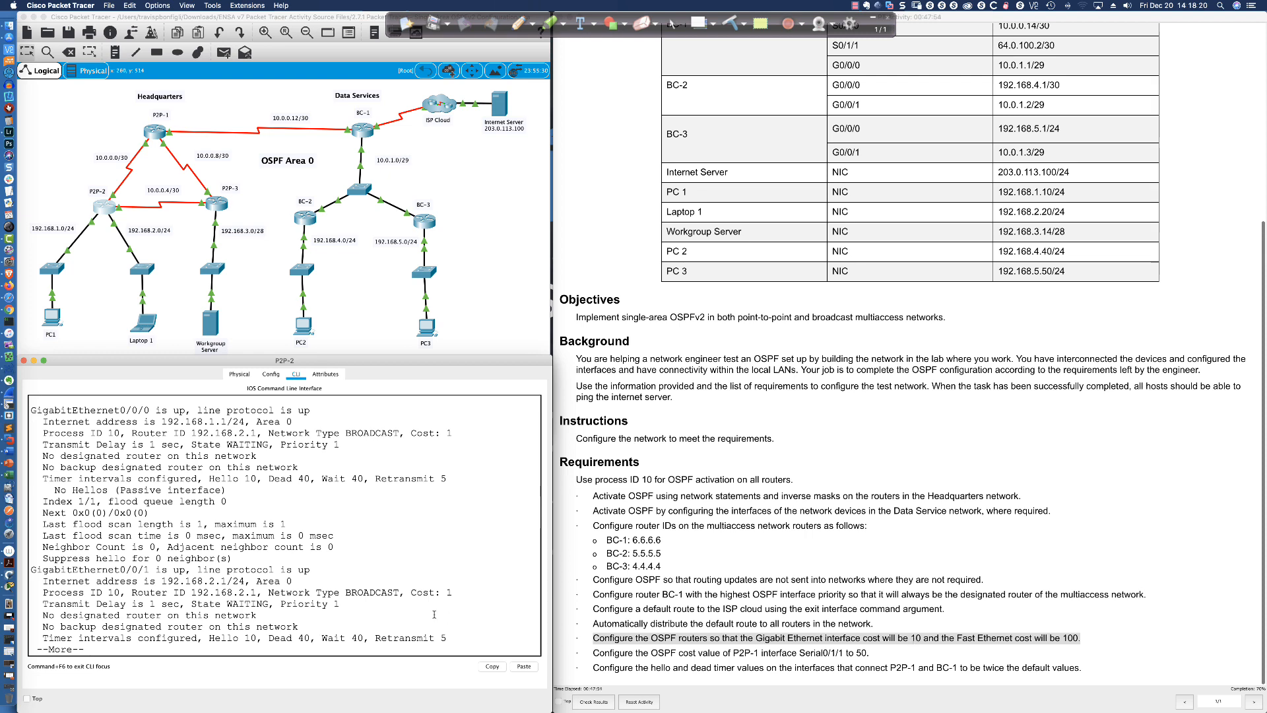
# Try an auto-cost reference bandwidth of 10000 in P2P-2's OSPF process
pyautogui.press('space')
pyautogui.write('auto-cost reference-bandwidth 10000')
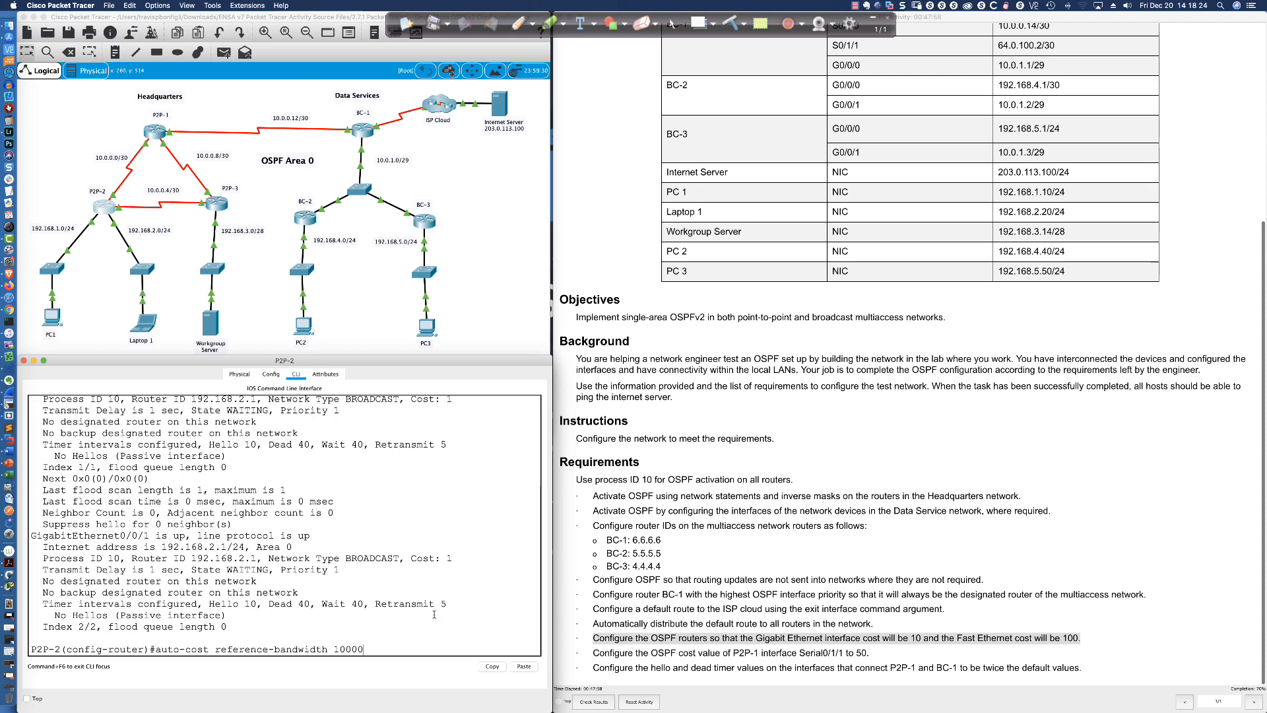
pyautogui.press('Return')
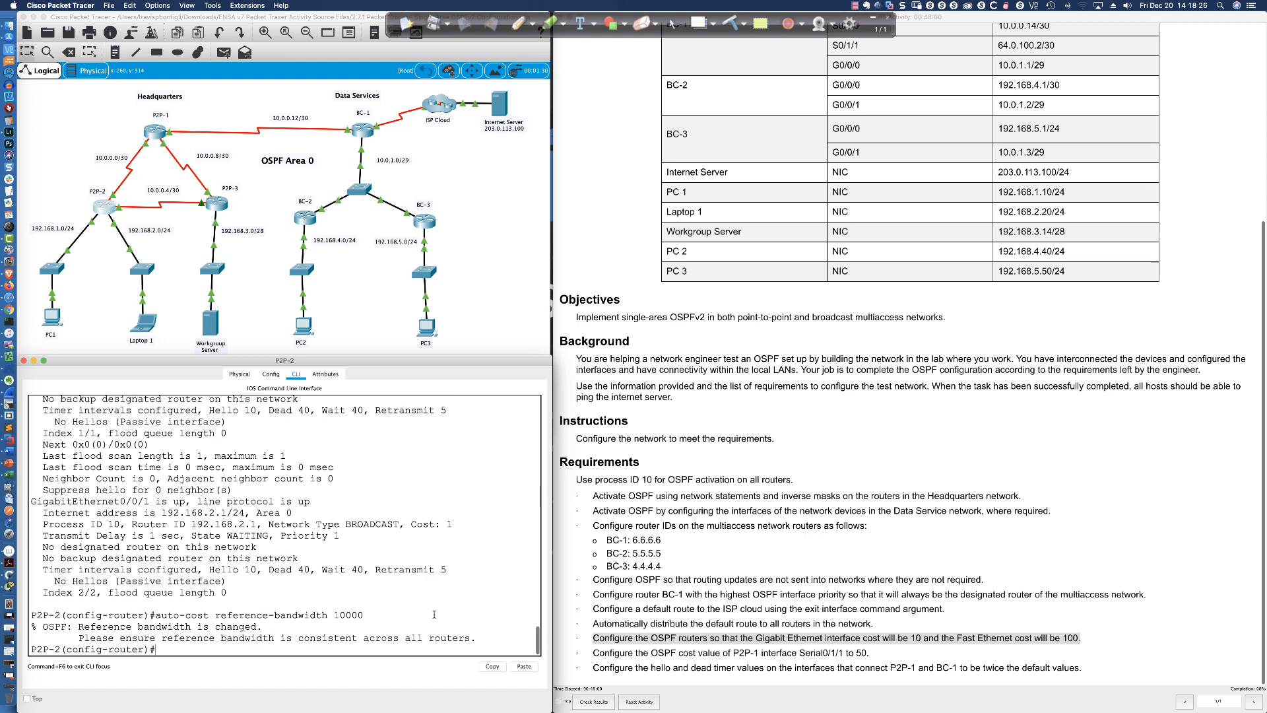
pyautogui.press('Return')
pyautogui.press('Return')
pyautogui.press('Return')
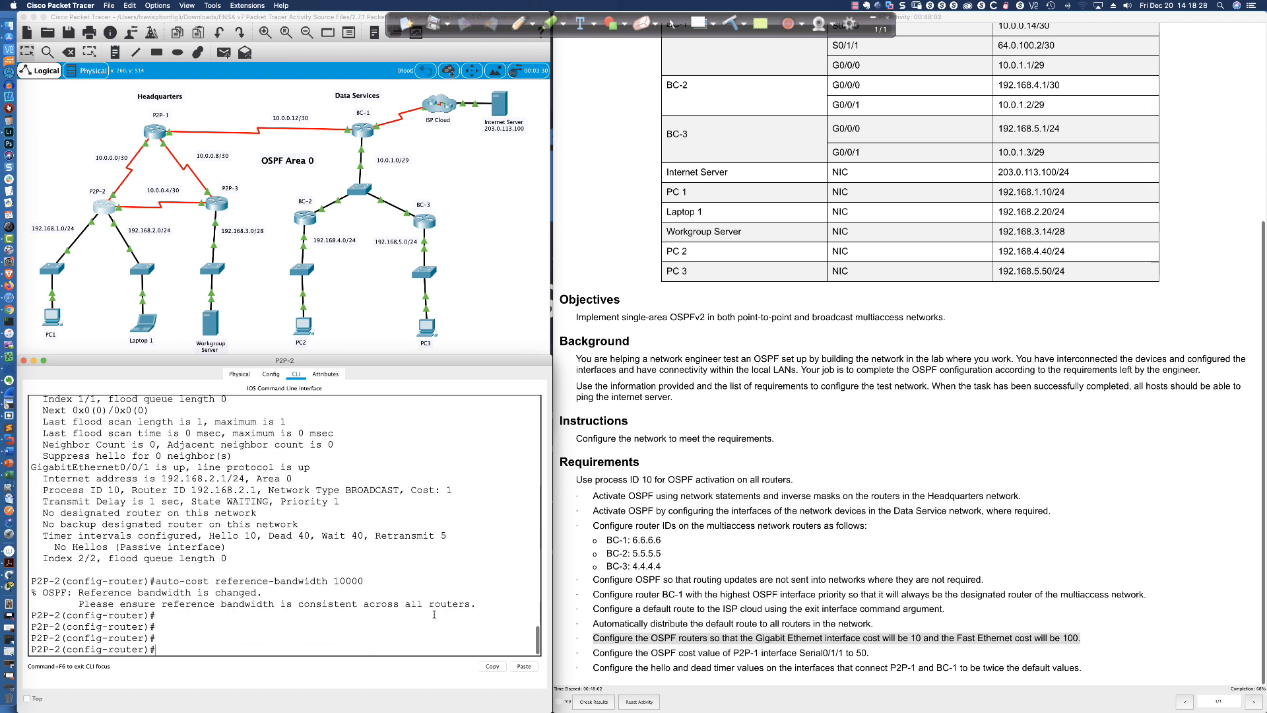
# Redisplay P2P-2's OSPF interface details and examine the cost of GigabitEthernet0/0/0
pyautogui.press('Up')
pyautogui.press('Up')
pyautogui.press('Return')
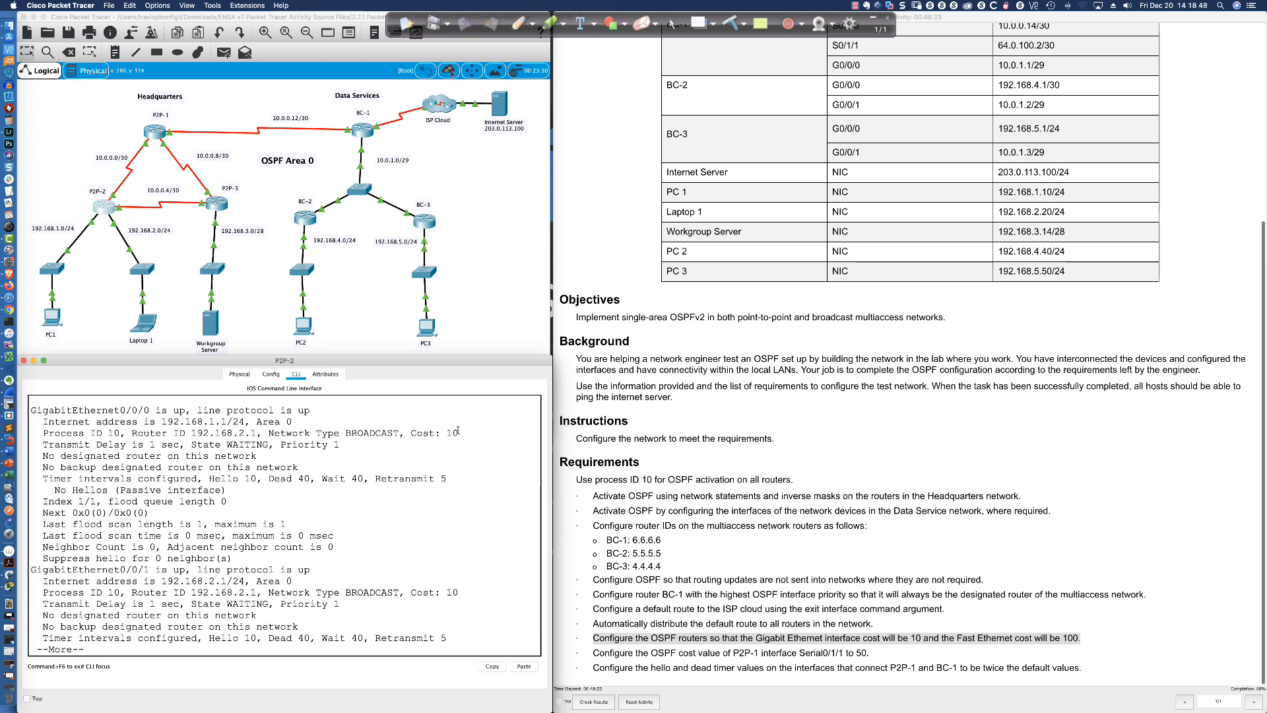
pyautogui.moveTo(459, 430); pyautogui.dragTo(403, 432)
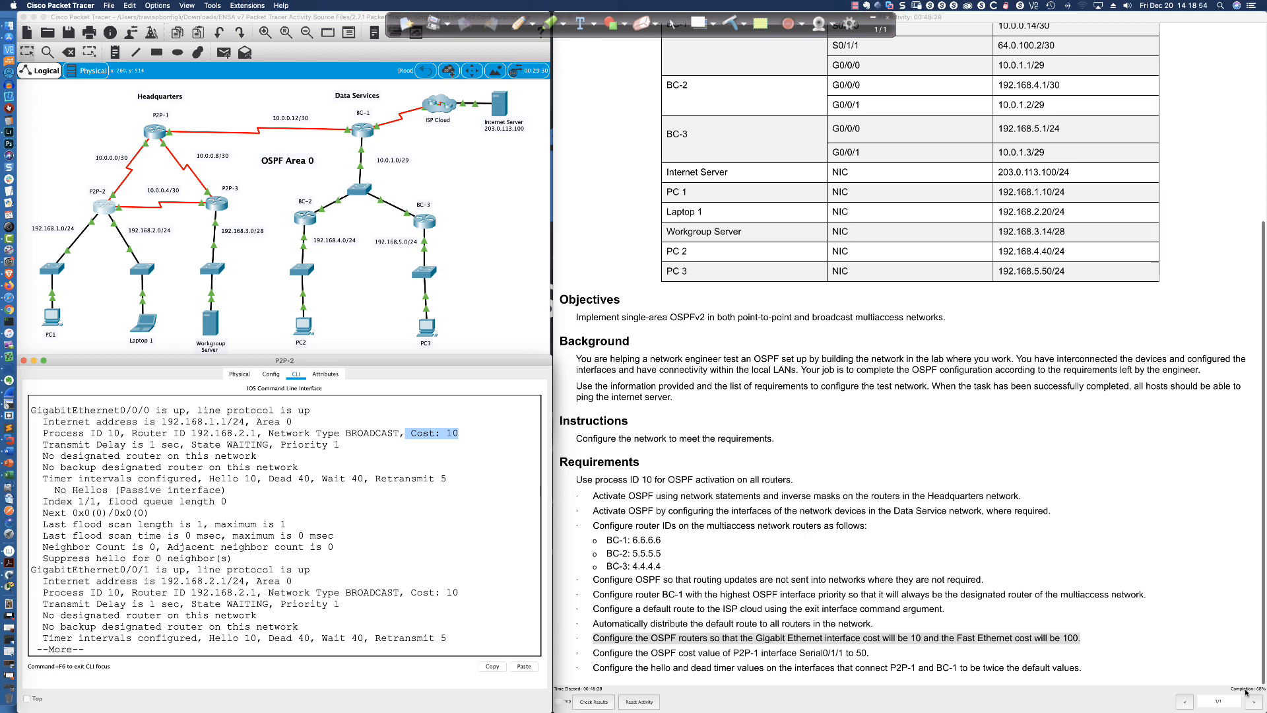
# Stop the interface listing and return P2P-2's OSPF auto-cost reference bandwidth to 1000
pyautogui.click(532, 592)
pyautogui.press('q')
pyautogui.press('Up')
pyautogui.press('Up')
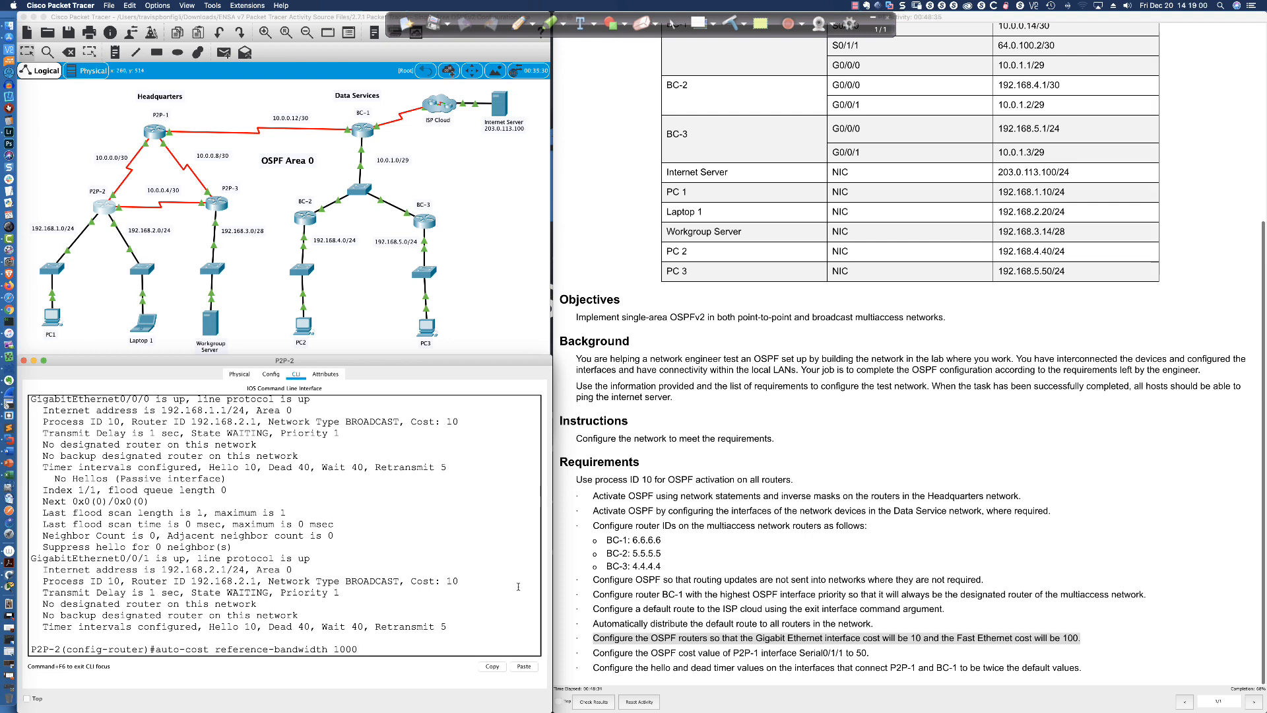
pyautogui.press('Return')
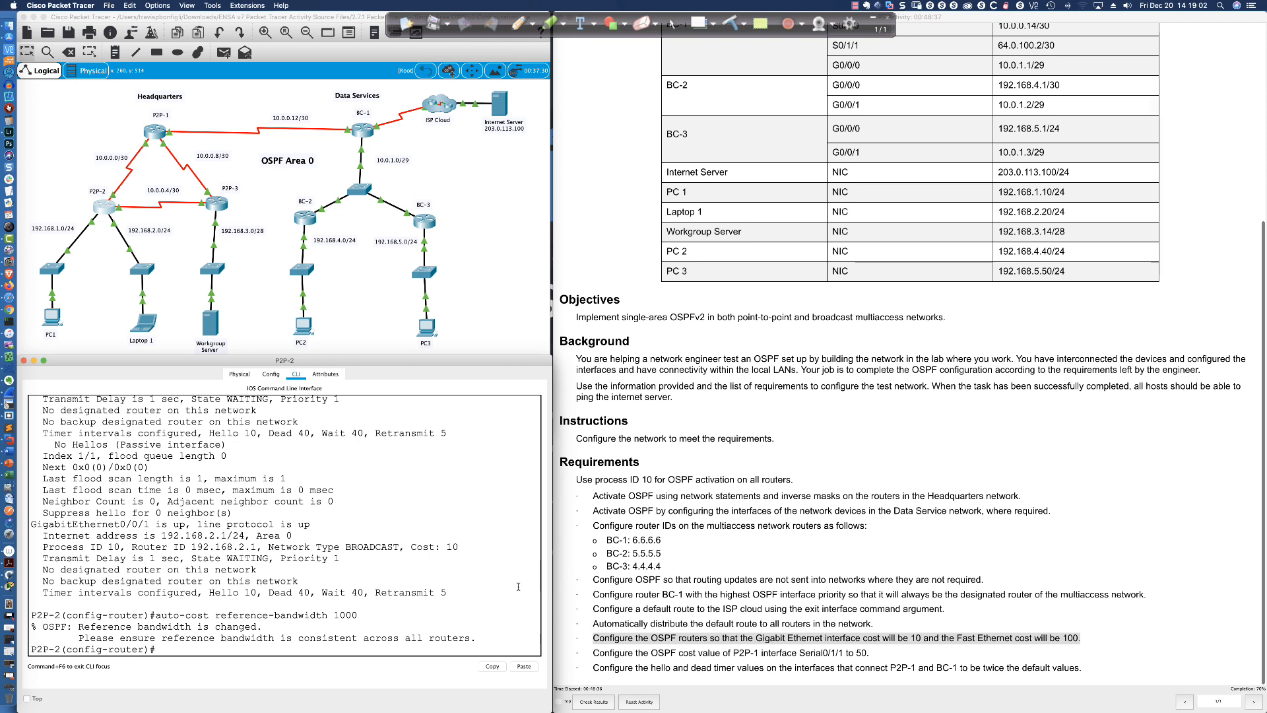
pyautogui.press('Return')
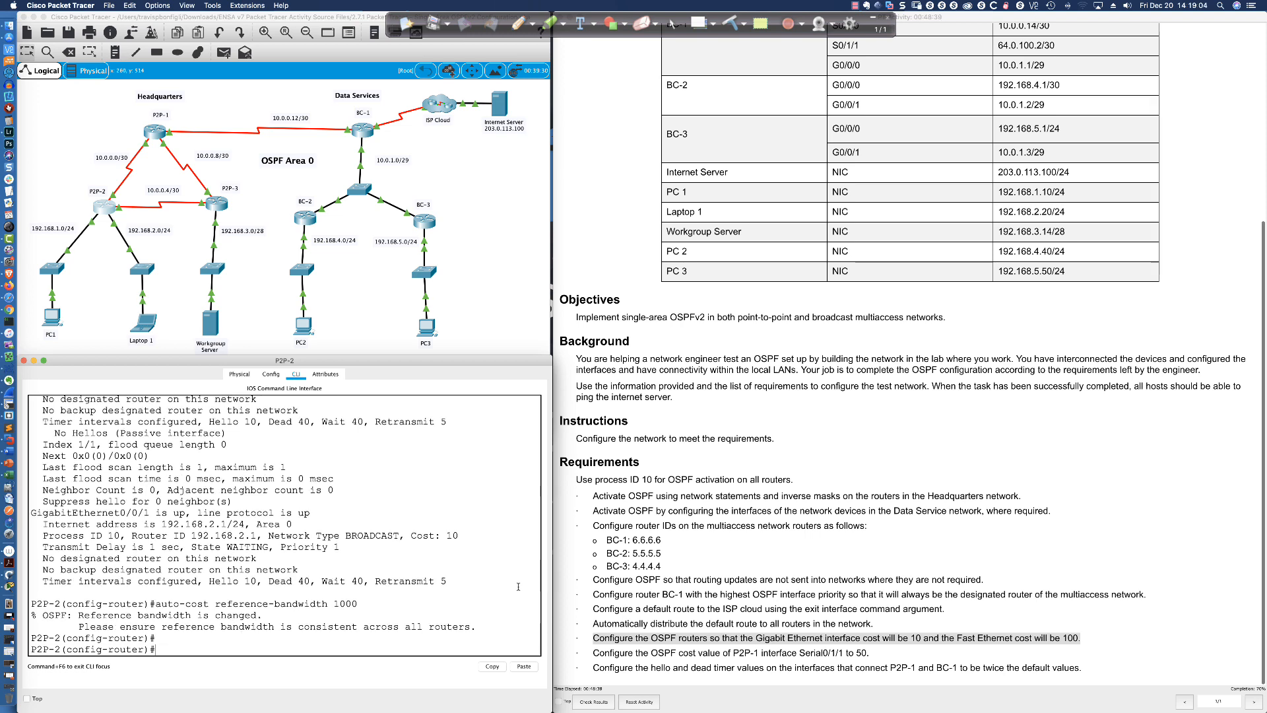
# Reread the lab requirement on Gigabit Ethernet and Fast Ethernet costs, comparing the 10 and 100 values
pyautogui.click(942, 637)
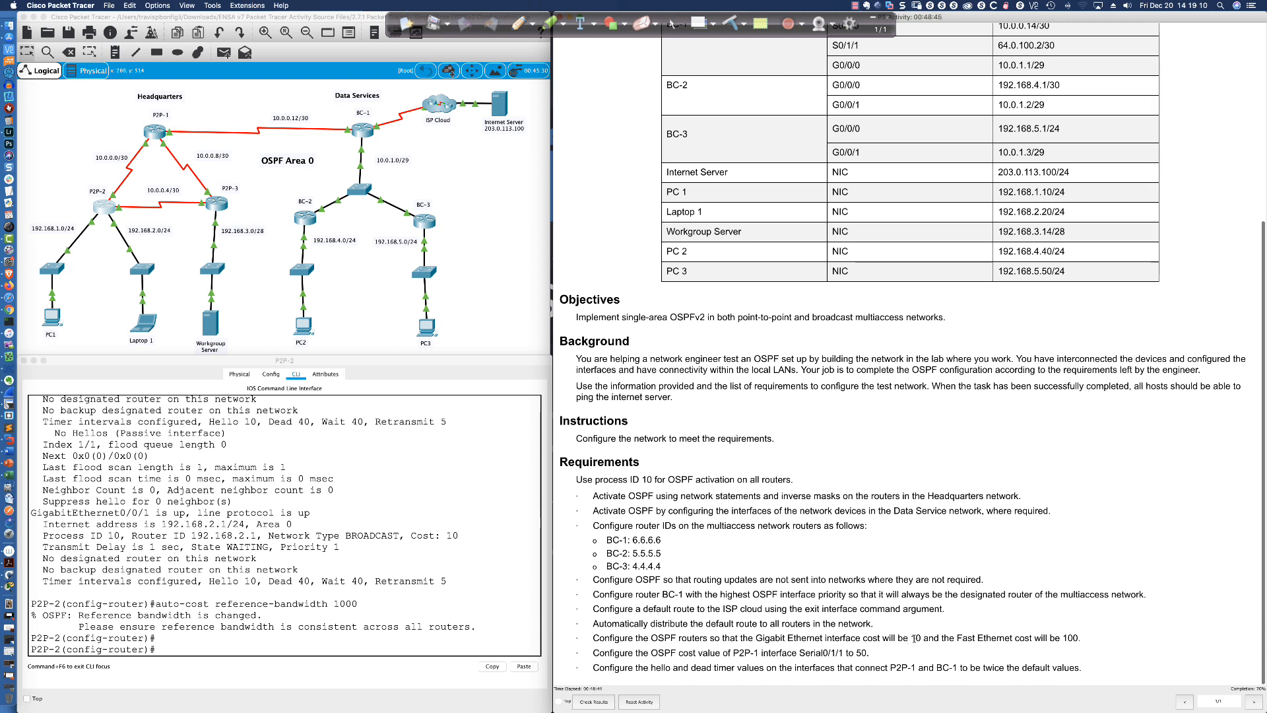
pyautogui.moveTo(915, 638); pyautogui.dragTo(921, 637)
pyautogui.moveTo(1070, 638); pyautogui.dragTo(1076, 638)
pyautogui.moveTo(903, 638); pyautogui.dragTo(1087, 641)
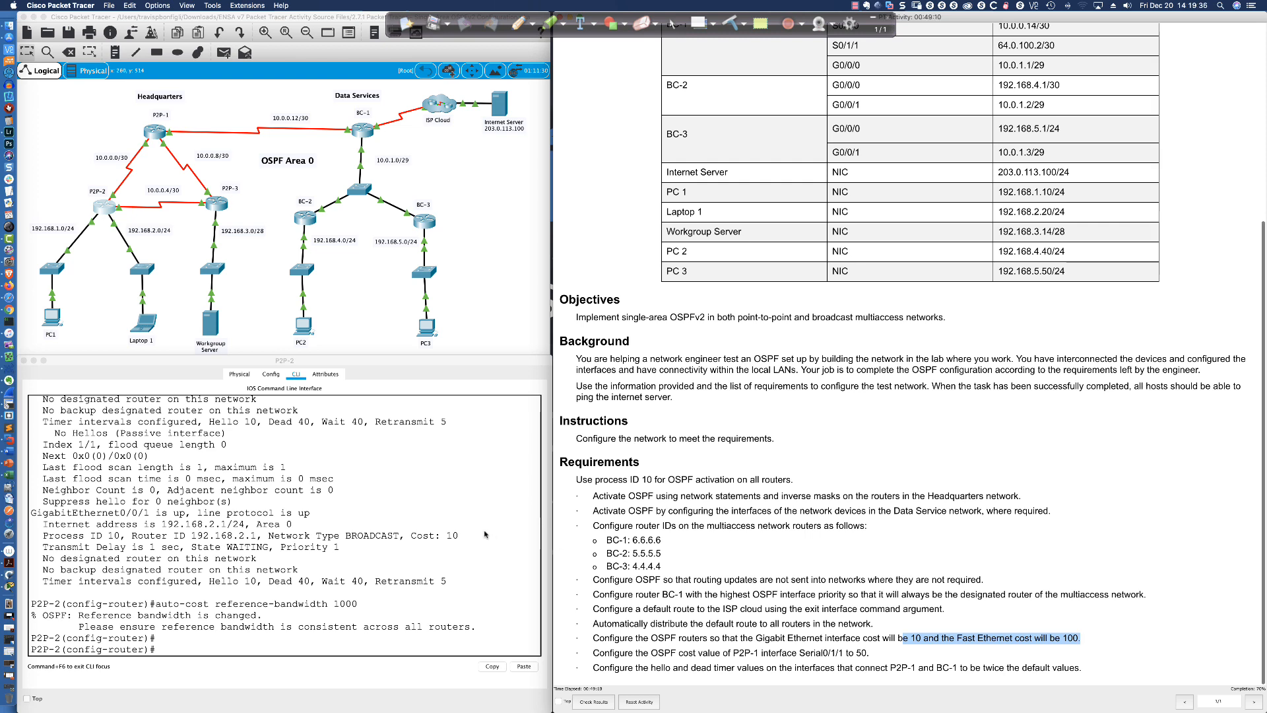
# Open P2P-3's command line and enter global configuration mode
pyautogui.click(428, 524)
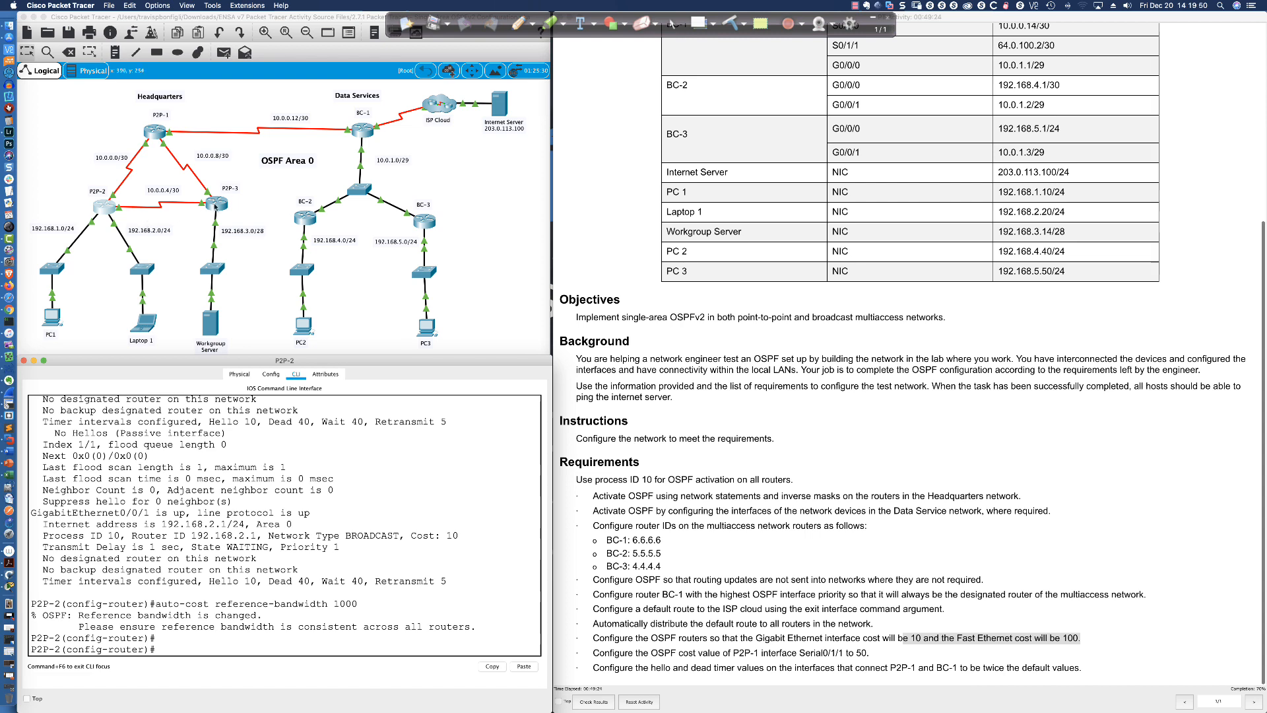
pyautogui.click(215, 207)
pyautogui.press('Return')
pyautogui.press('Return')
pyautogui.press('Return')
pyautogui.press('Return')
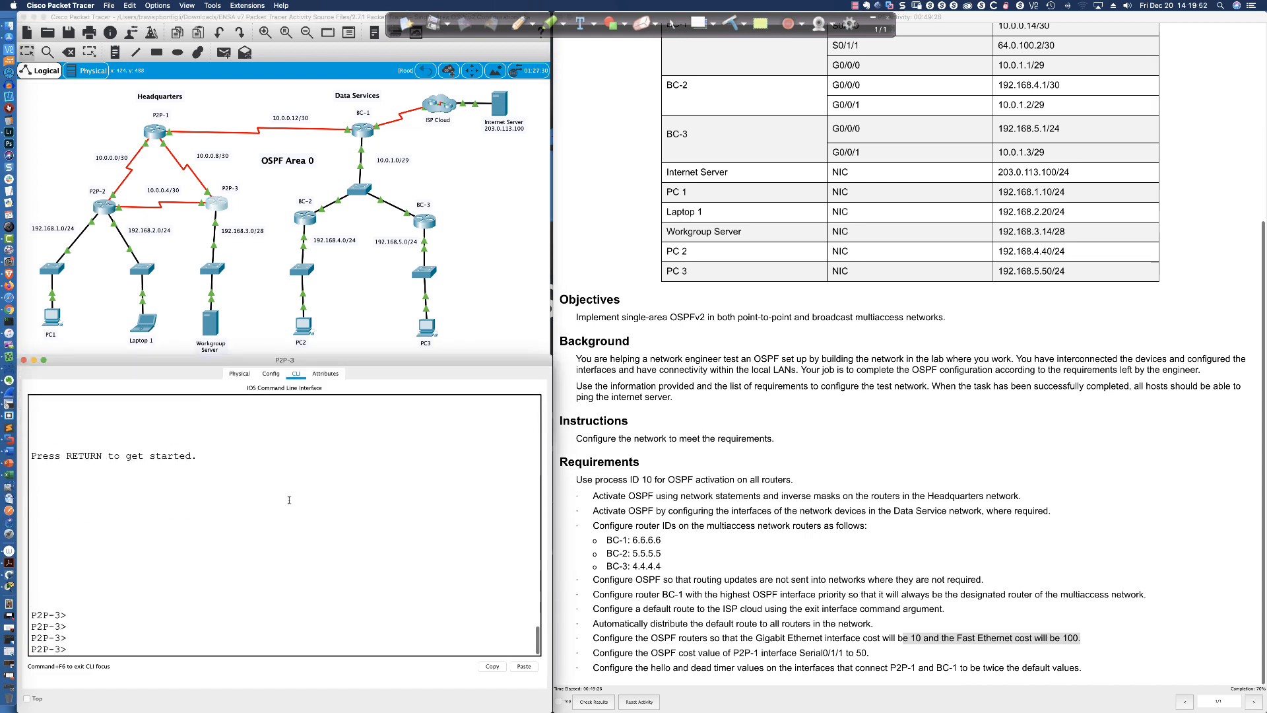
pyautogui.write('en')
pyautogui.press('Return')
pyautogui.write('conf t')
pyautogui.press('Return')
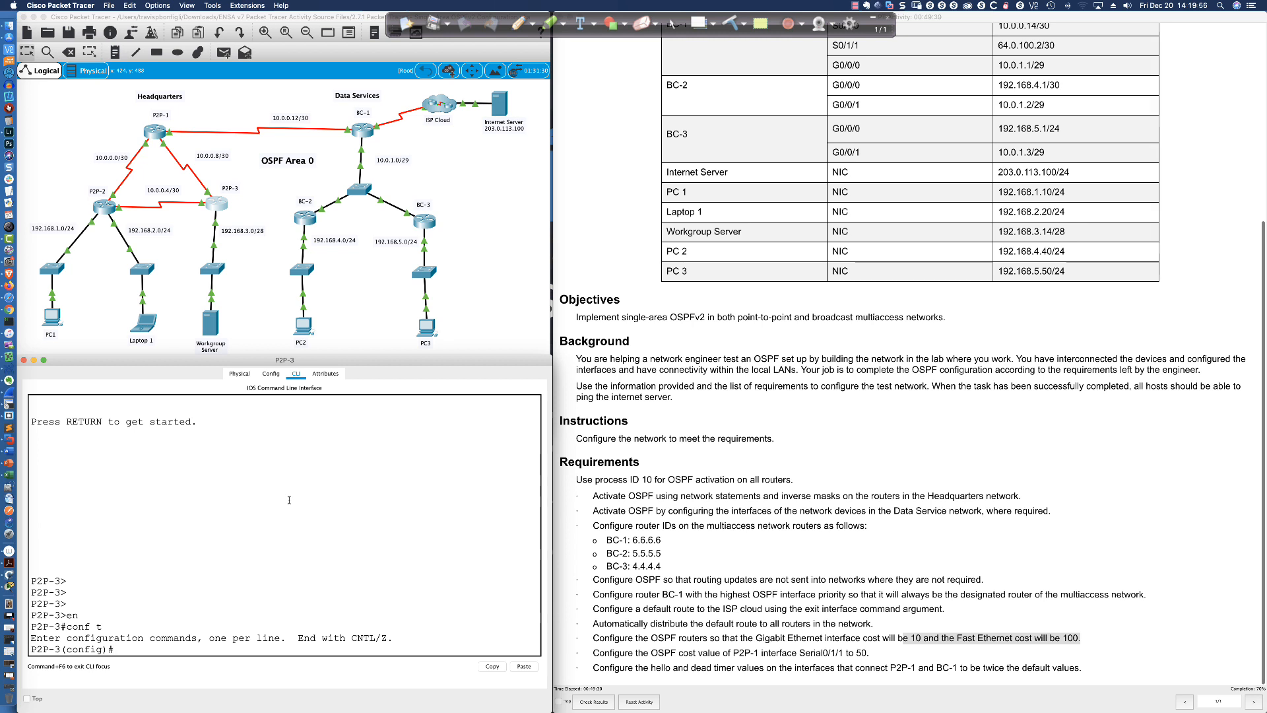
# Set the auto-cost reference bandwidth to 1000 in P2P-3's OSPF process 10
pyautogui.write('router ospf 10')
pyautogui.press('Return')
pyautogui.write('au')
pyautogui.press('Tab')
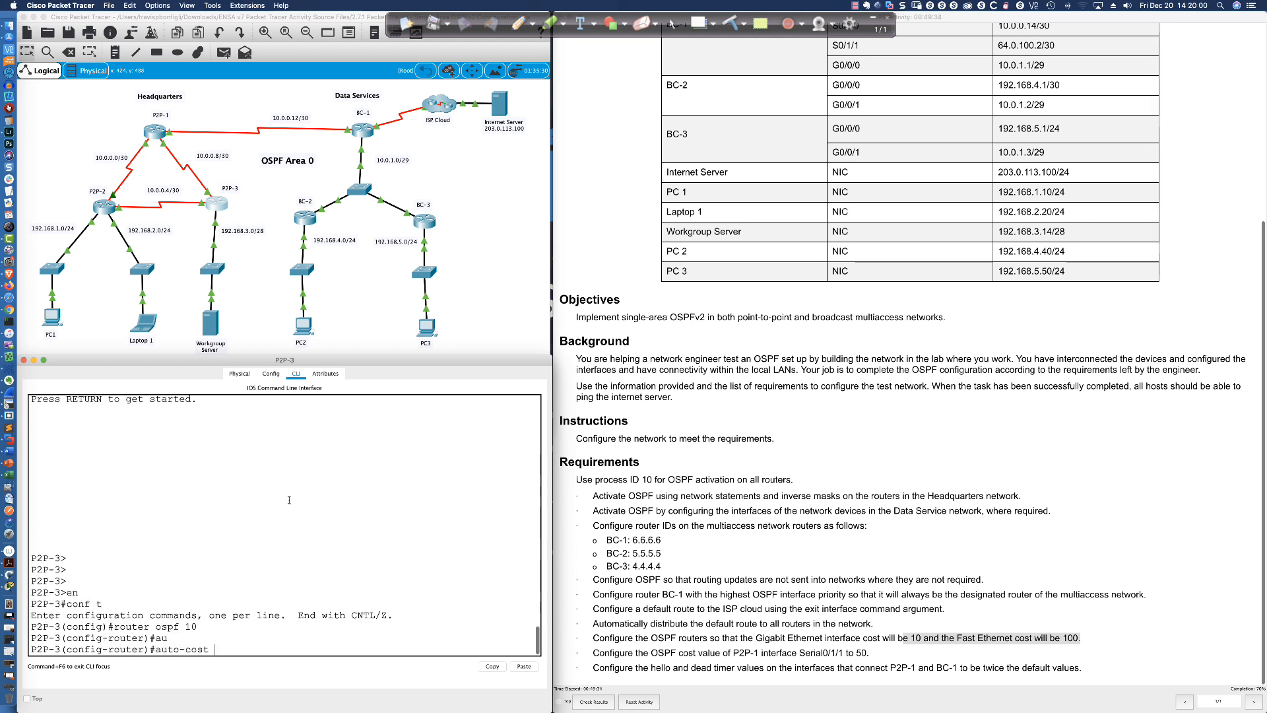
pyautogui.write('ref')
pyautogui.press('Tab')
pyautogui.write('1000')
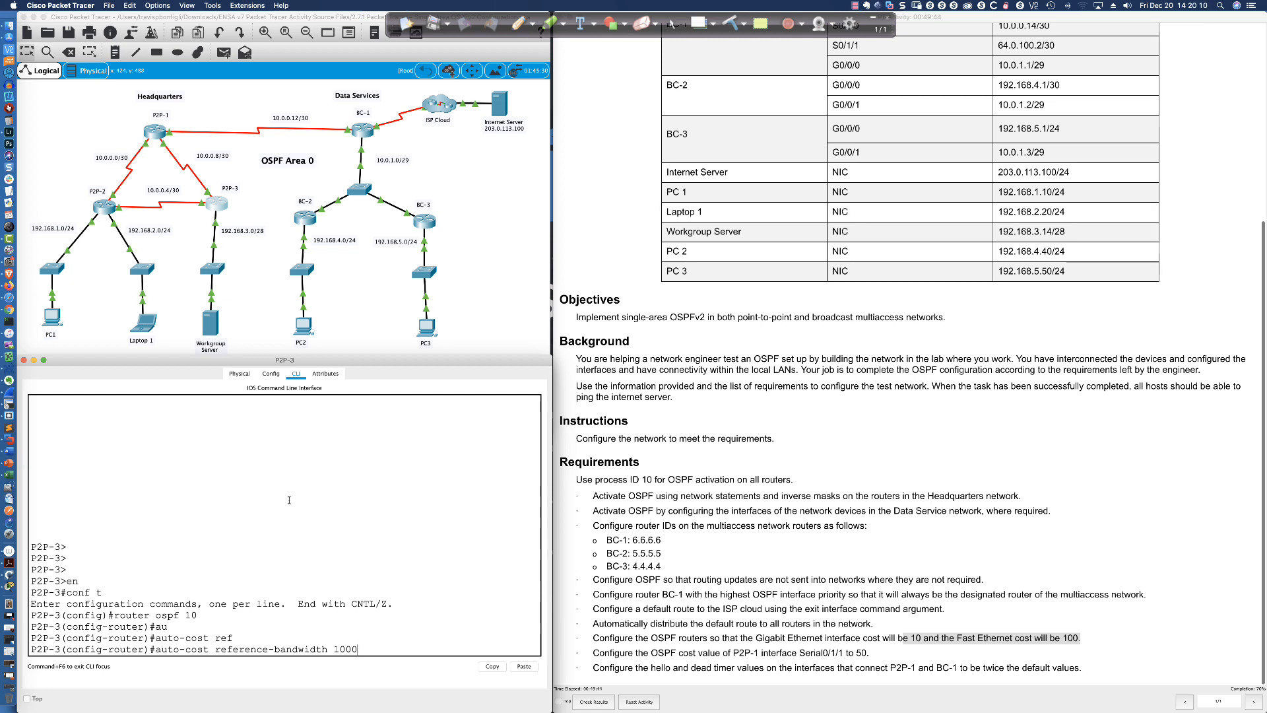
pyautogui.press('Return')
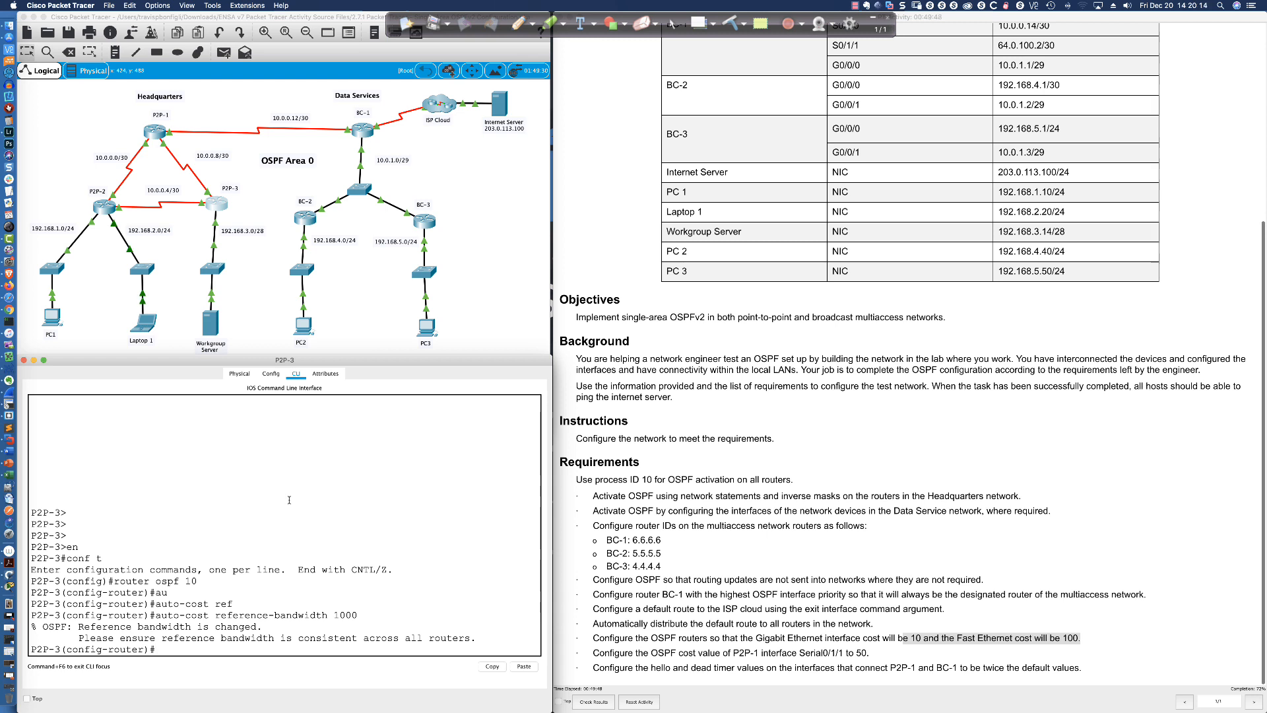
# Display P2P-3's OSPF interface details from configuration mode and examine the cost of GigabitEthernet0/0/0
pyautogui.write('do shi p')
pyautogui.press('BackSpace')
pyautogui.press('BackSpace')
pyautogui.press('BackSpace')
pyautogui.write('ip ospf int')
pyautogui.press('Return')
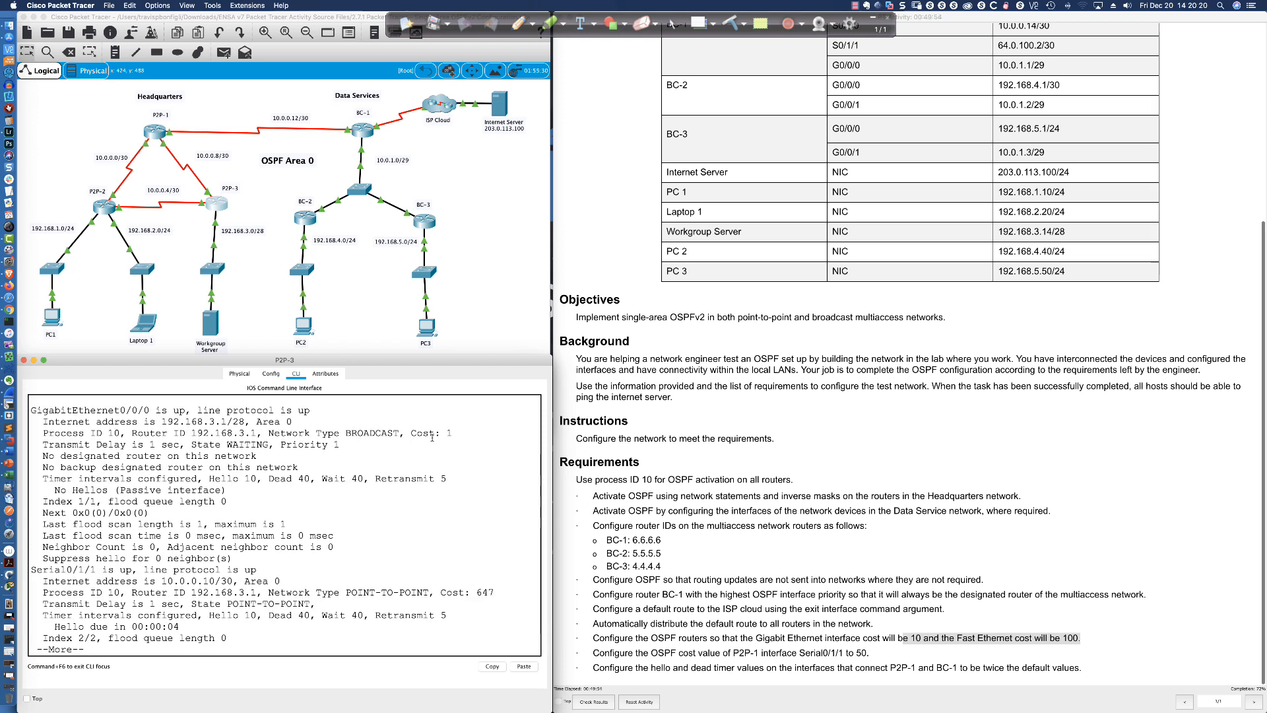
pyautogui.moveTo(453, 434); pyautogui.dragTo(388, 437)
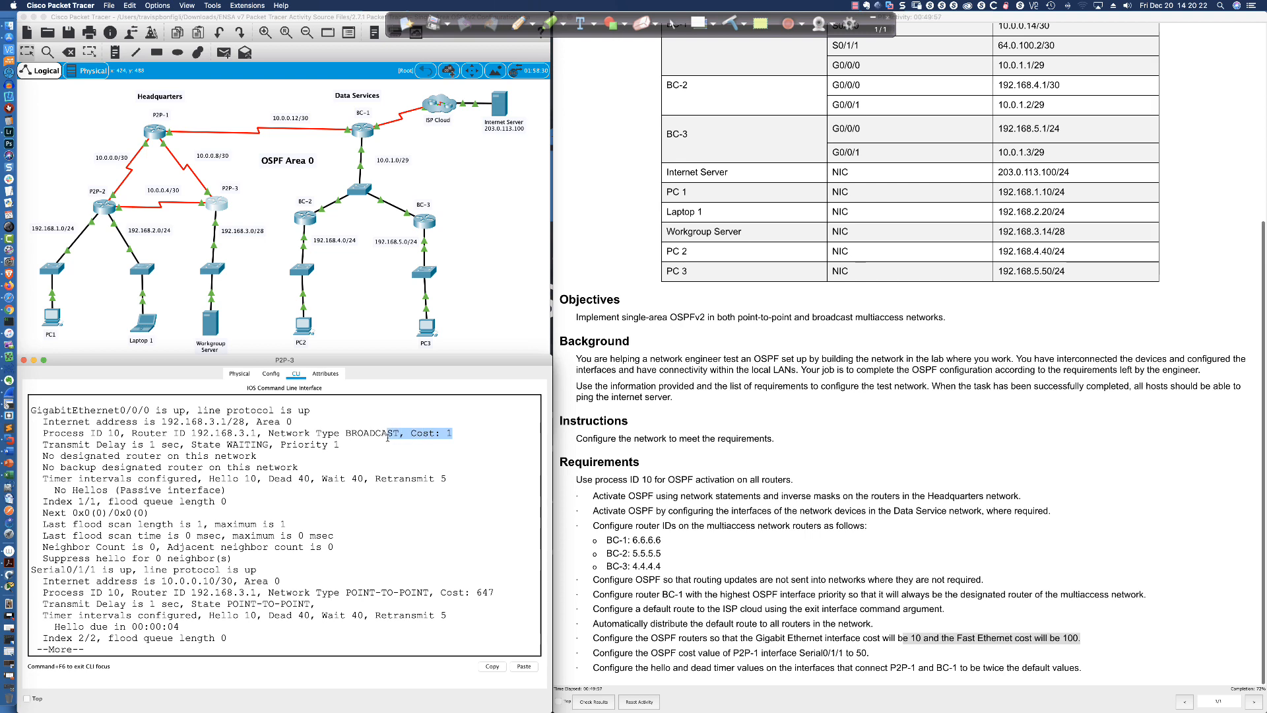
pyautogui.click(471, 500)
pyautogui.press('space')
# Try an auto-cost reference bandwidth of 10000 in P2P-3's OSPF process
pyautogui.write('auto-cost reference-bandwidth 1000')
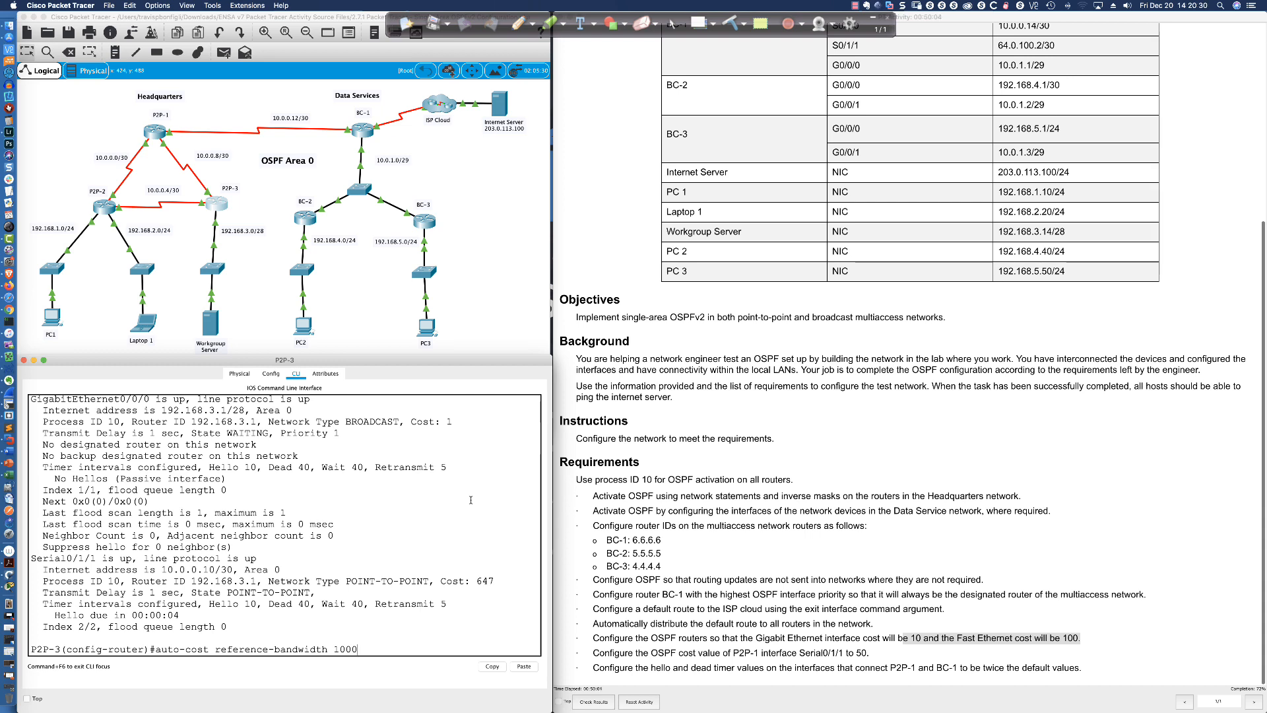
pyautogui.write('0')
pyautogui.press('Return')
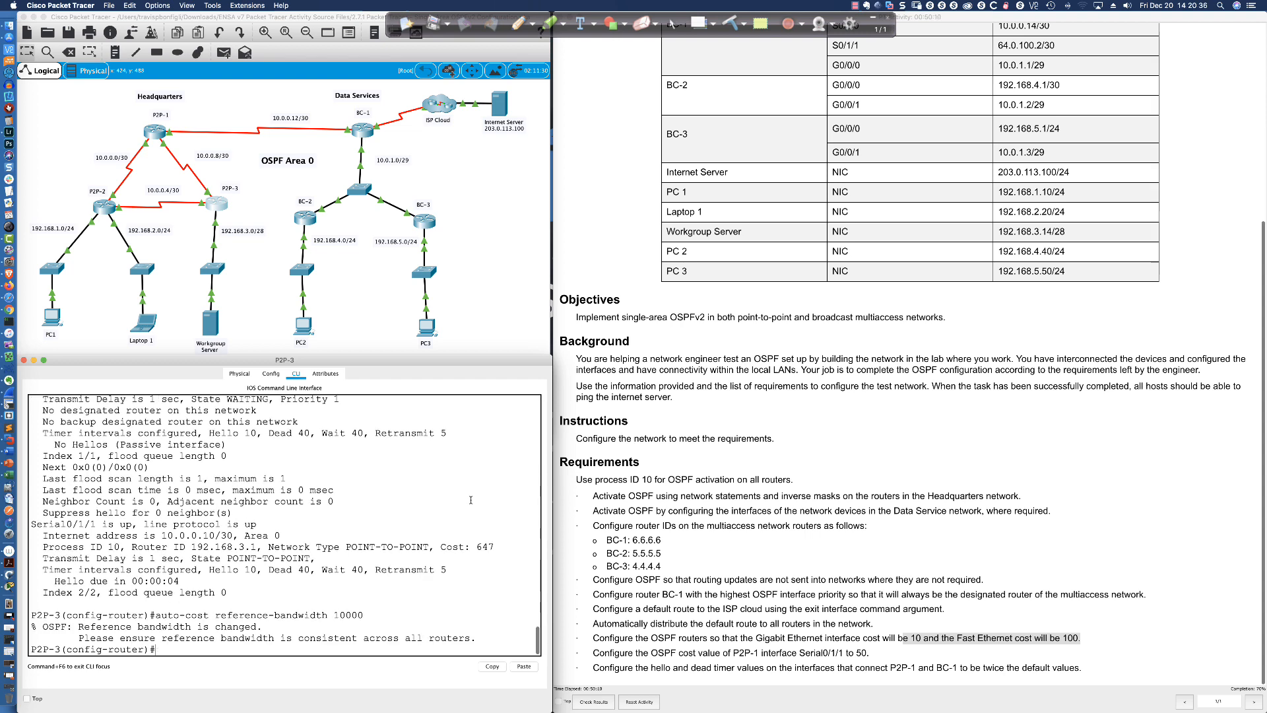
pyautogui.press('Return')
pyautogui.press('Return')
# Redisplay P2P-3's OSPF interface details, check the GigabitEthernet0/0/0 cost, and stop the listing
pyautogui.press('Up')
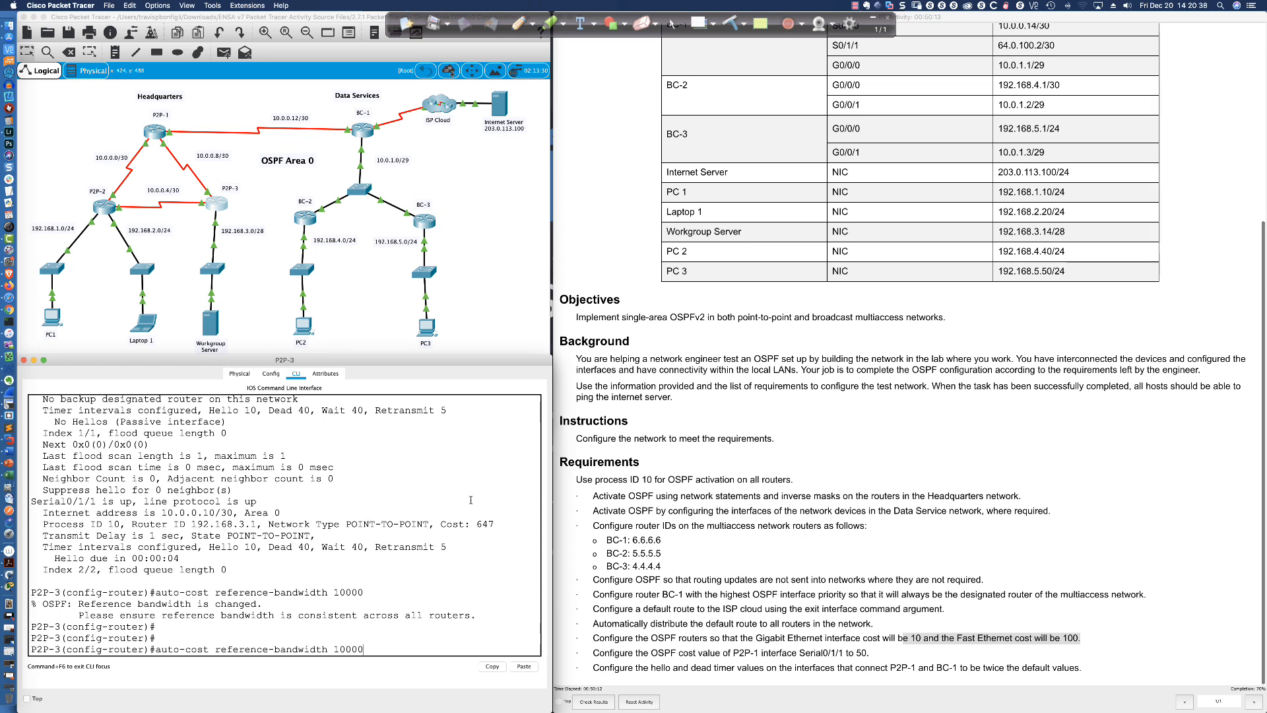
pyautogui.press('Up')
pyautogui.press('Return')
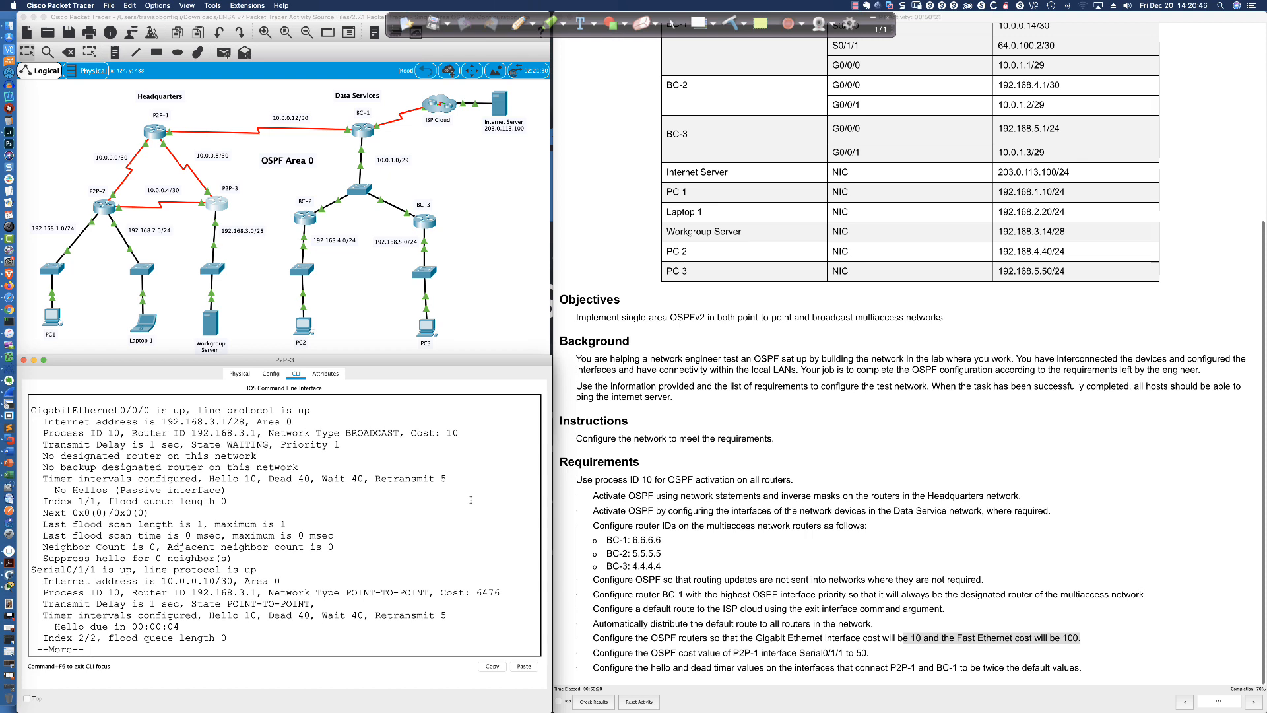
pyautogui.press('q')
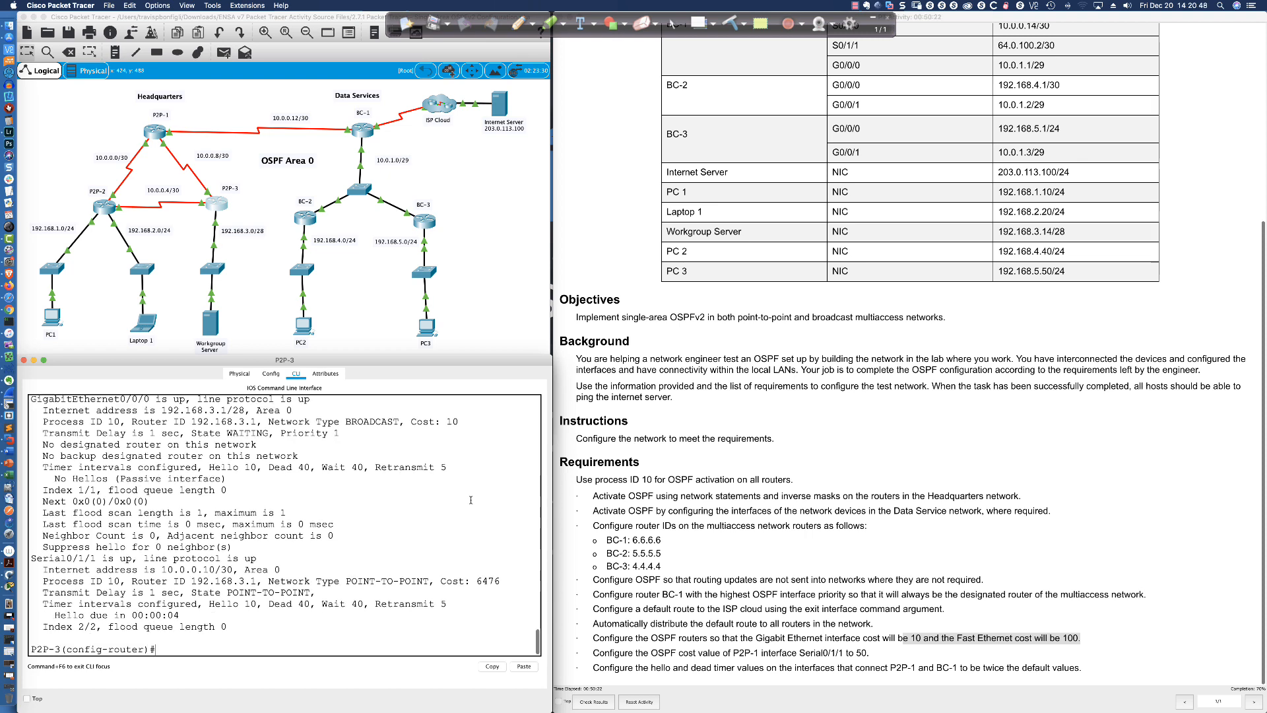
# Return P2P-3's OSPF auto-cost reference bandwidth to 1000
pyautogui.press('Up')
pyautogui.press('Up')
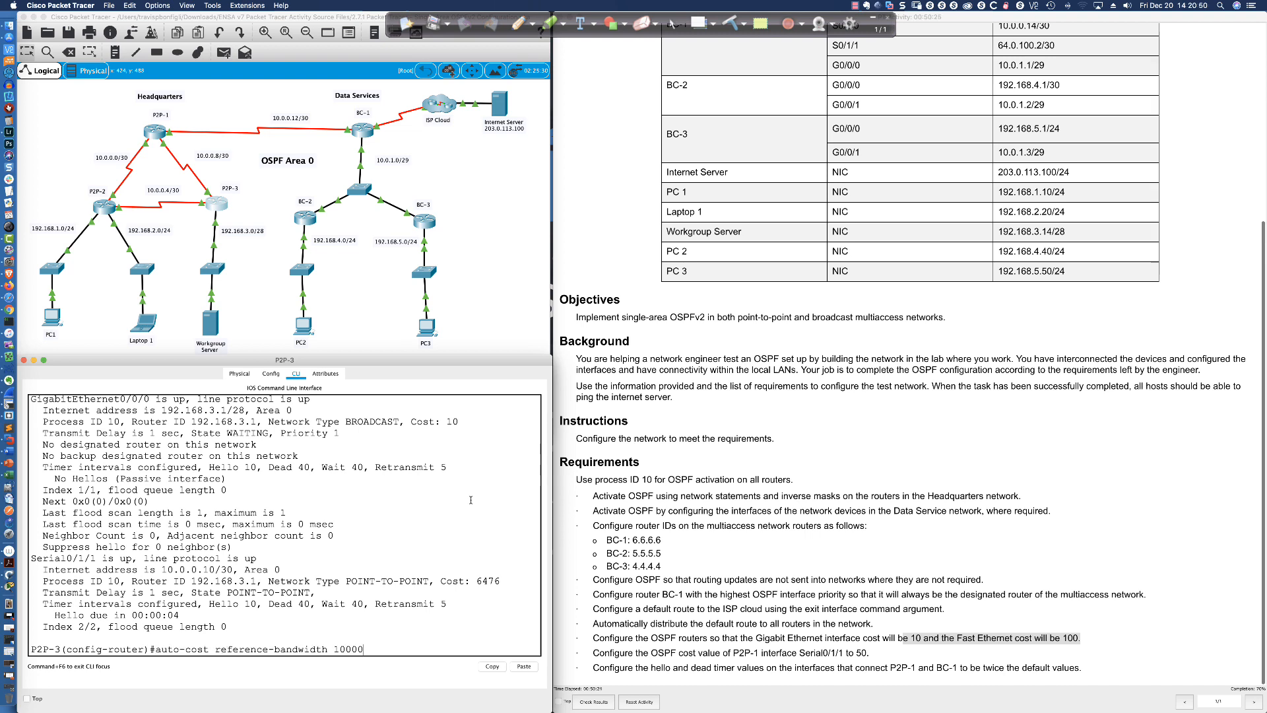
pyautogui.press('Down')
pyautogui.press('Up')
pyautogui.press('BackSpace')
pyautogui.press('Return')
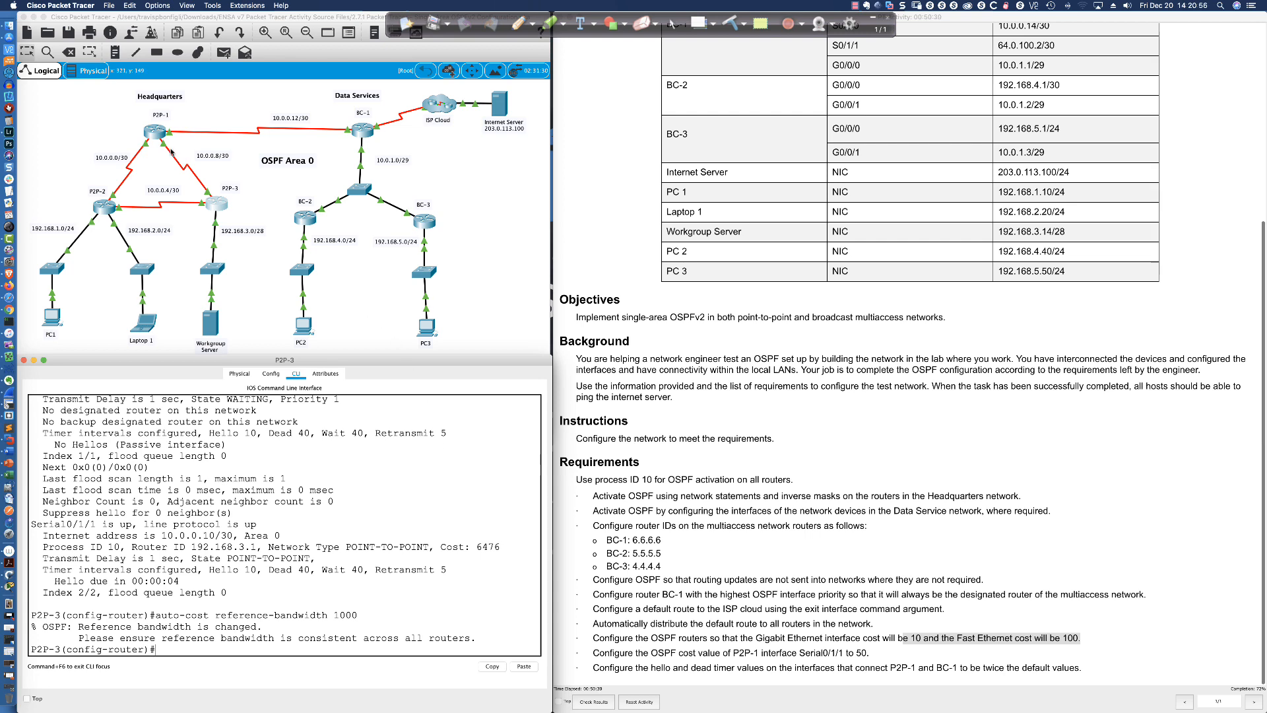
# Open P2P-1's command line and enter global configuration mode
pyautogui.click(149, 135)
pyautogui.press('Return')
pyautogui.press('Return')
pyautogui.press('Return')
pyautogui.press('Return')
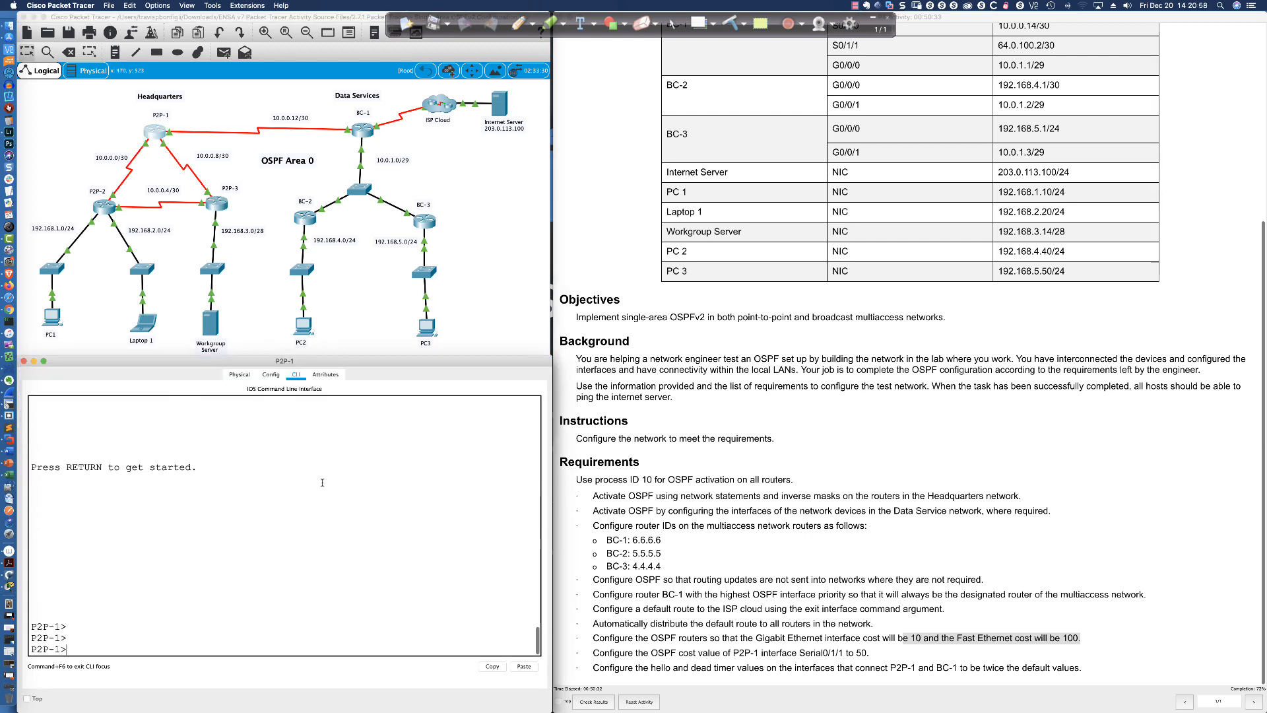
pyautogui.write('en')
pyautogui.press('Return')
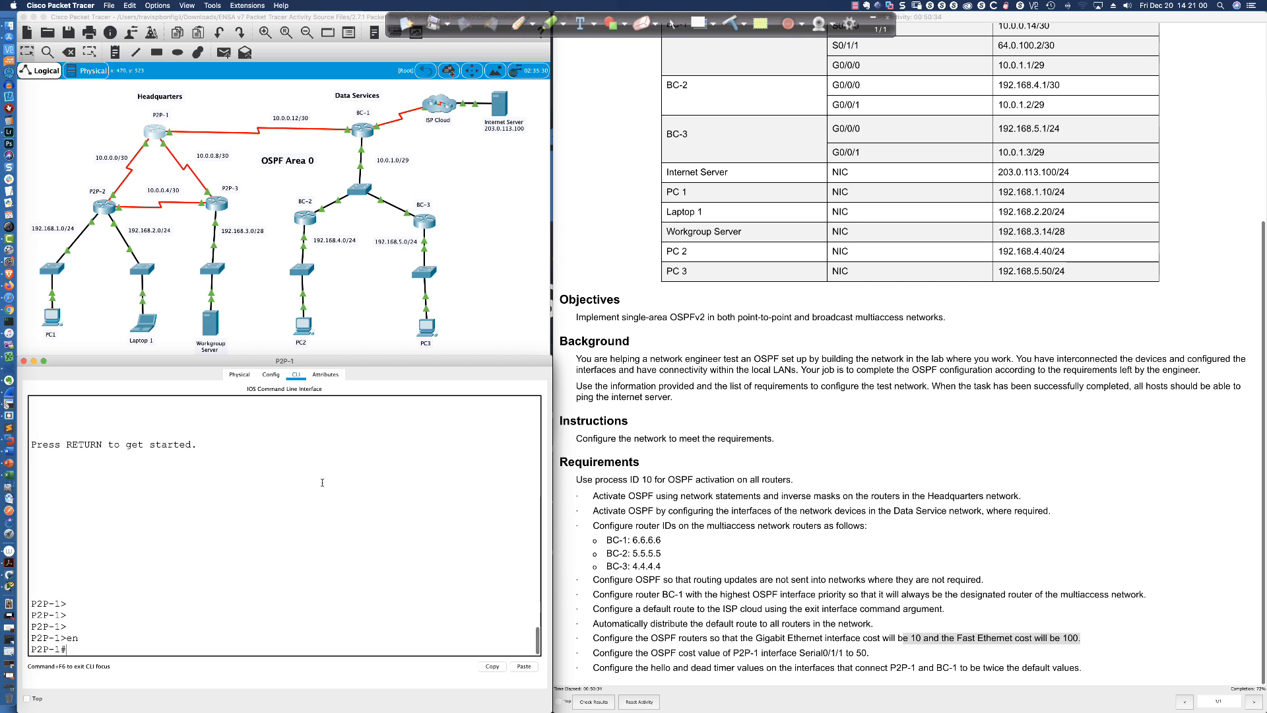
pyautogui.write('conf t')
pyautogui.press('Return')
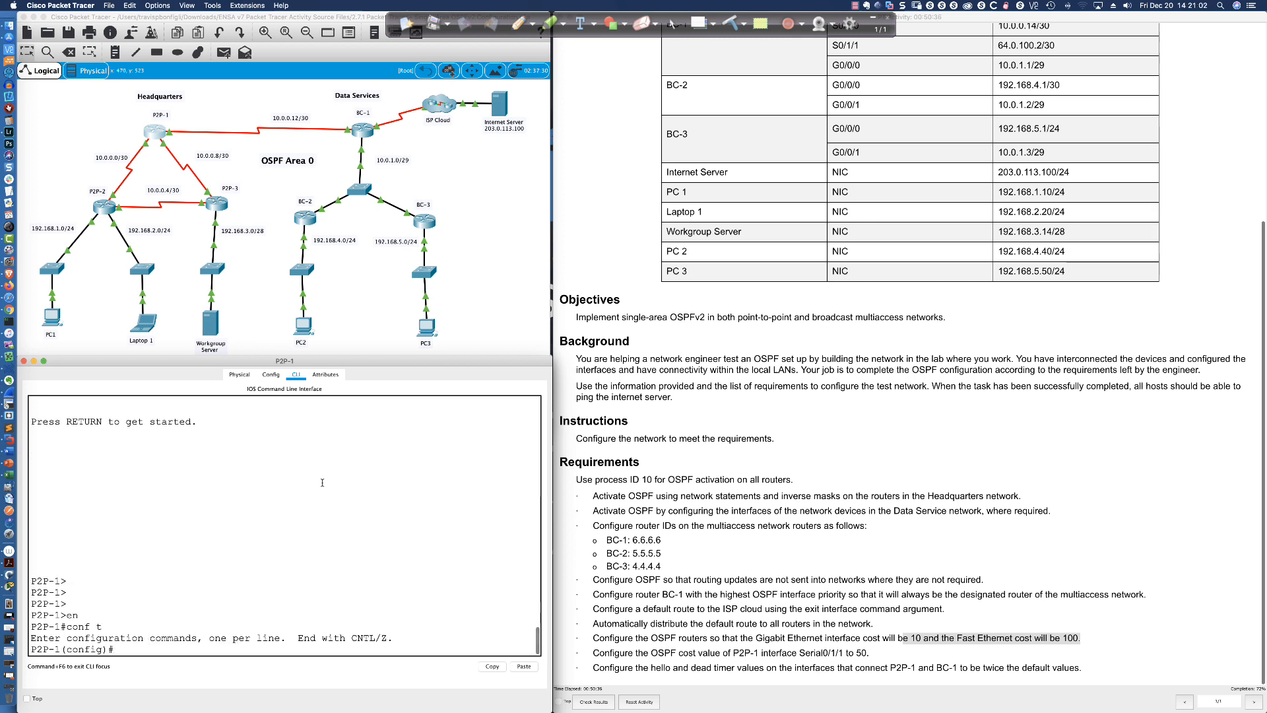
# Set the auto-cost reference bandwidth to 1000 in P2P-1's OSPF process 10
pyautogui.write('router ospf 10')
pyautogui.press('Return')
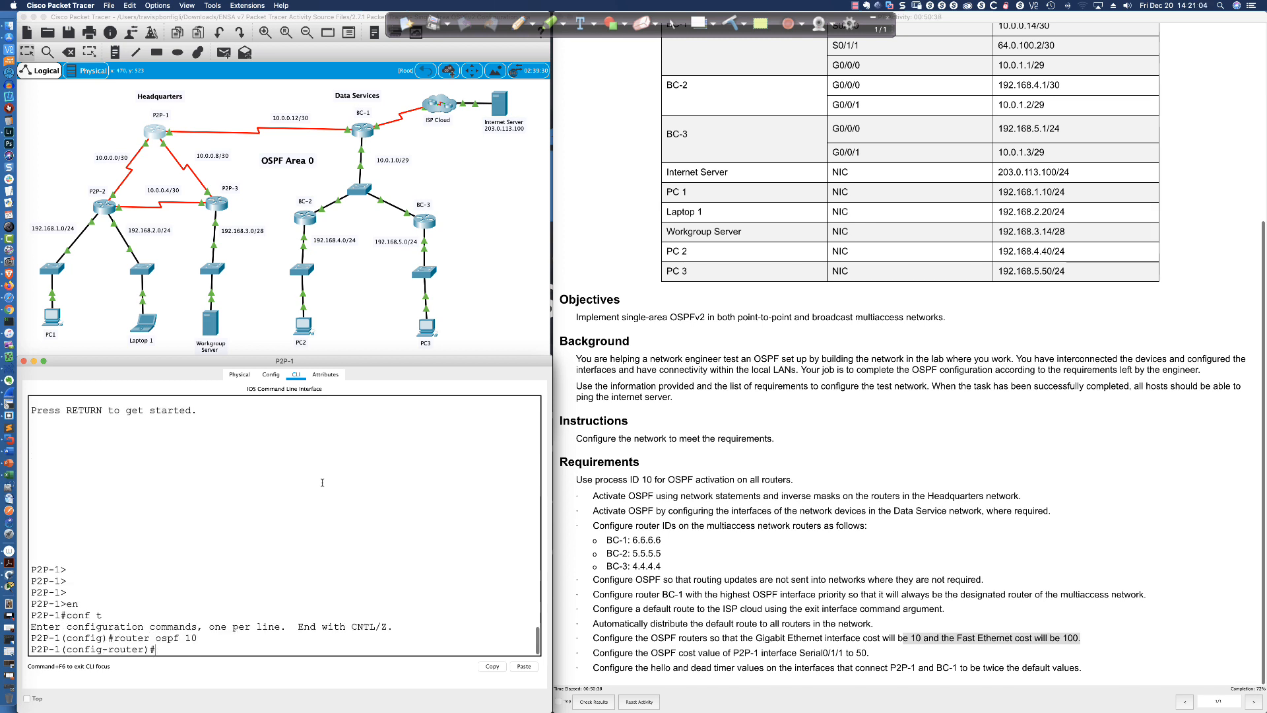
pyautogui.write('au')
pyautogui.press('Tab')
pyautogui.write('ref')
pyautogui.press('Tab')
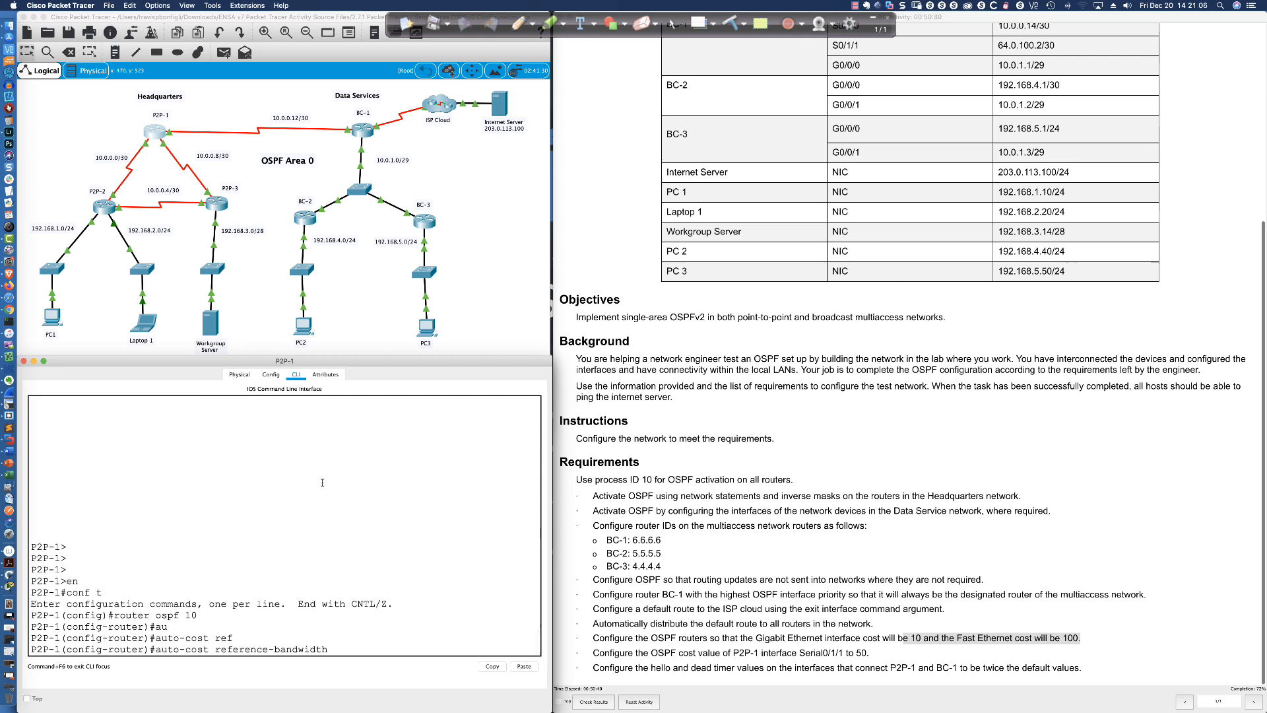
pyautogui.write('1000')
pyautogui.press('Return')
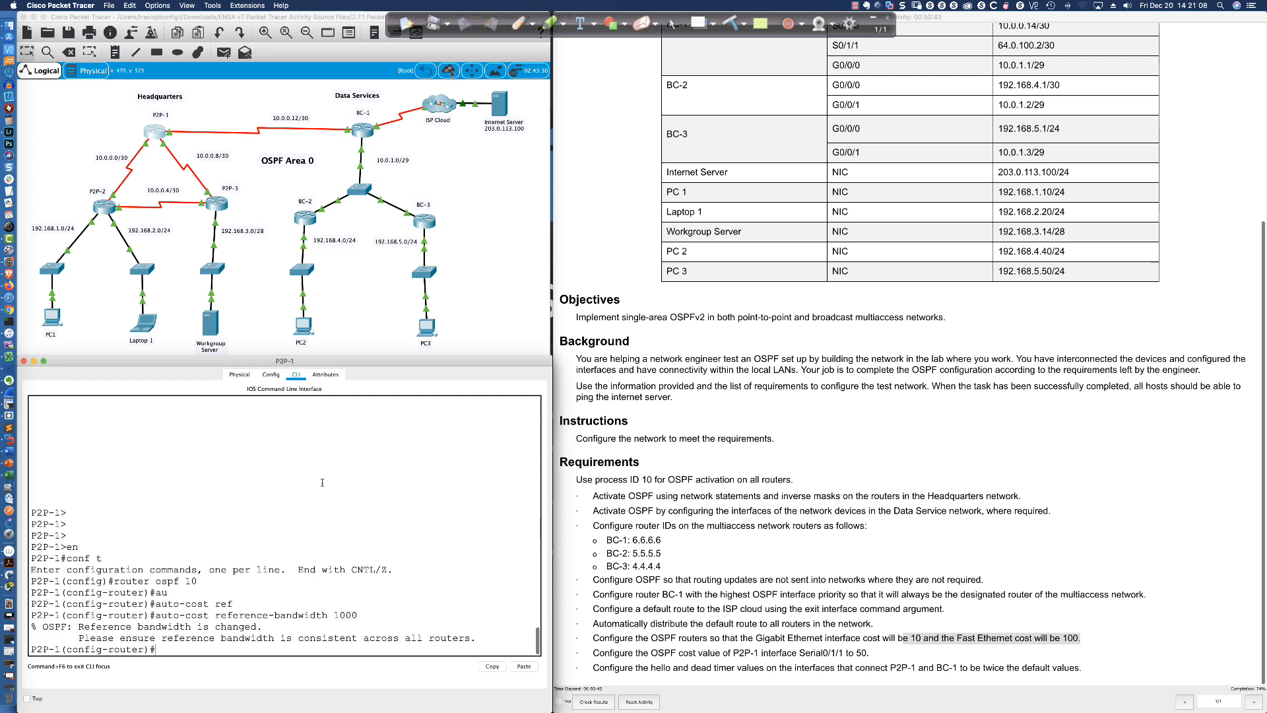
pyautogui.scroll(4, 322, 482)
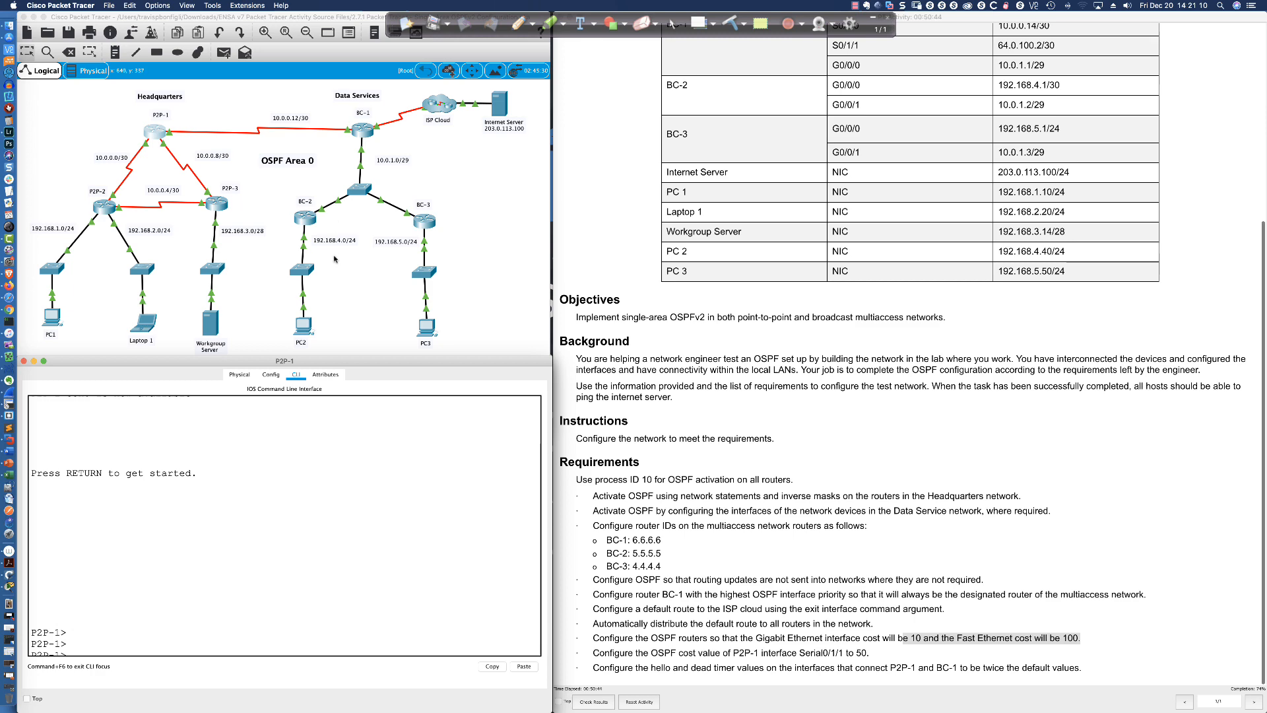
pyautogui.scroll(-4, 338, 409)
# Open BC-1's command line and enter global configuration mode
pyautogui.click(362, 131)
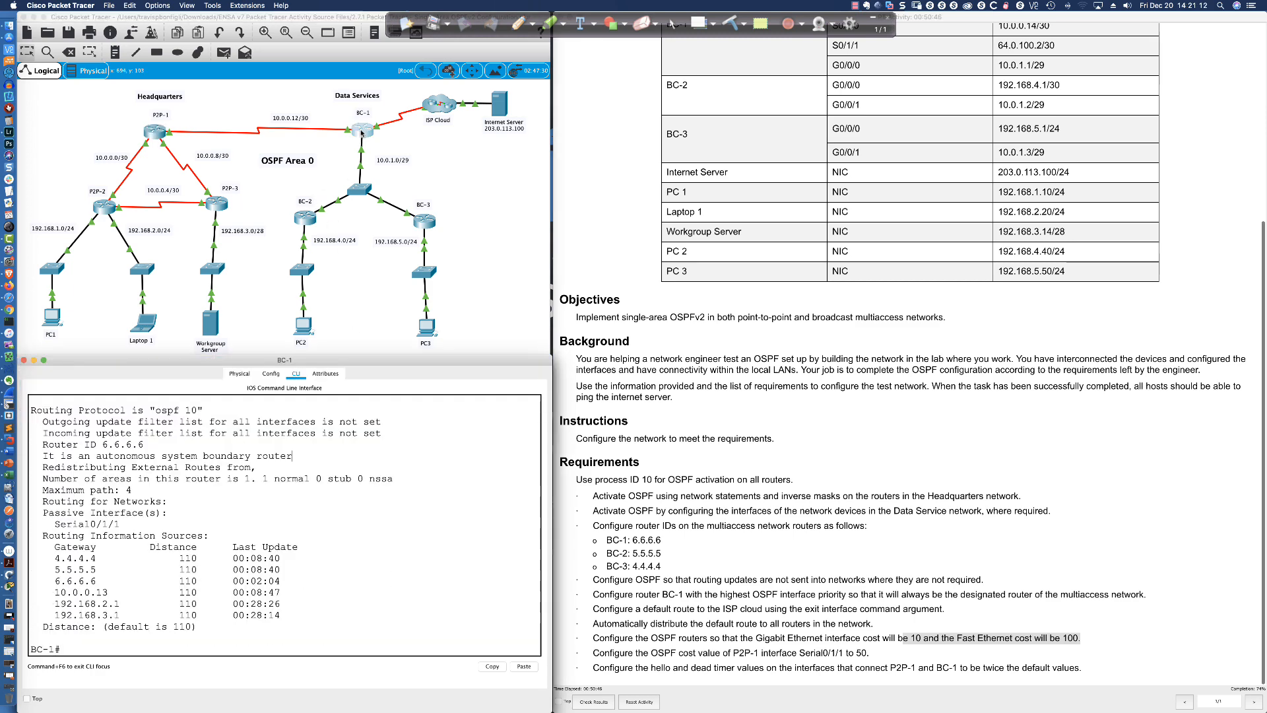
pyautogui.scroll(-1, 390, 523)
pyautogui.press('Return')
pyautogui.press('Return')
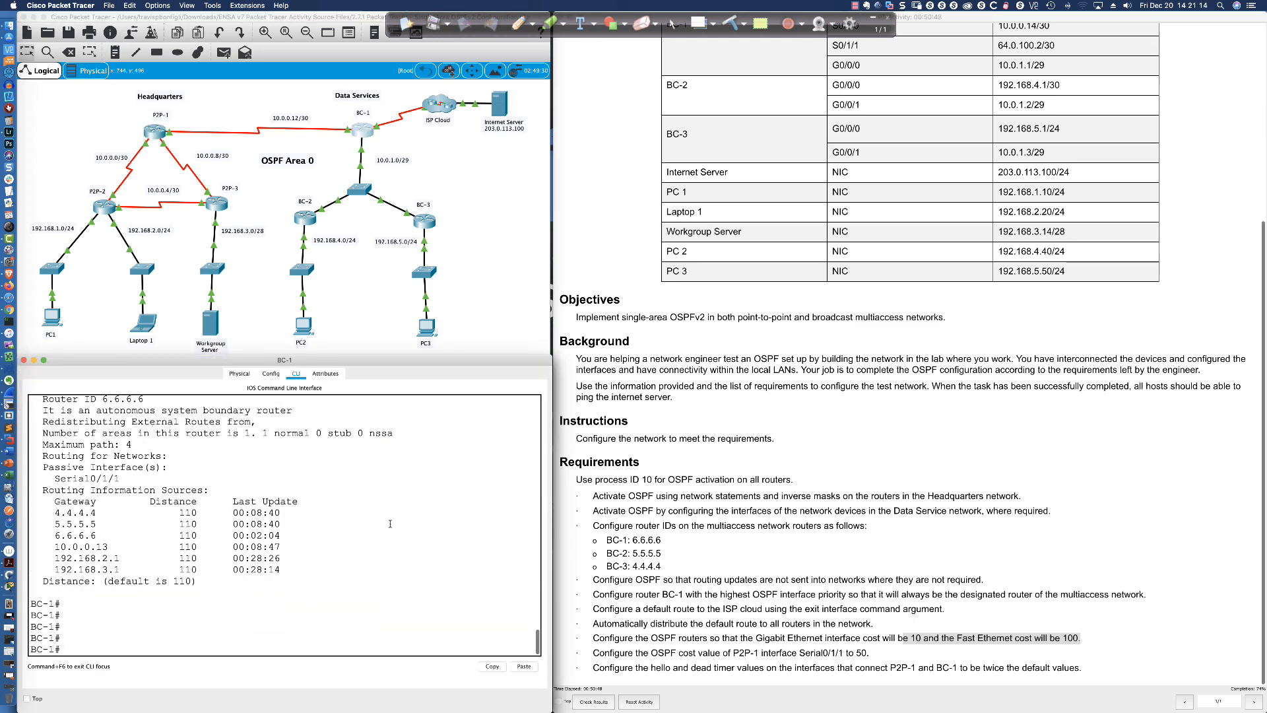
pyautogui.press('Return')
pyautogui.write('conf t')
pyautogui.press('Return')
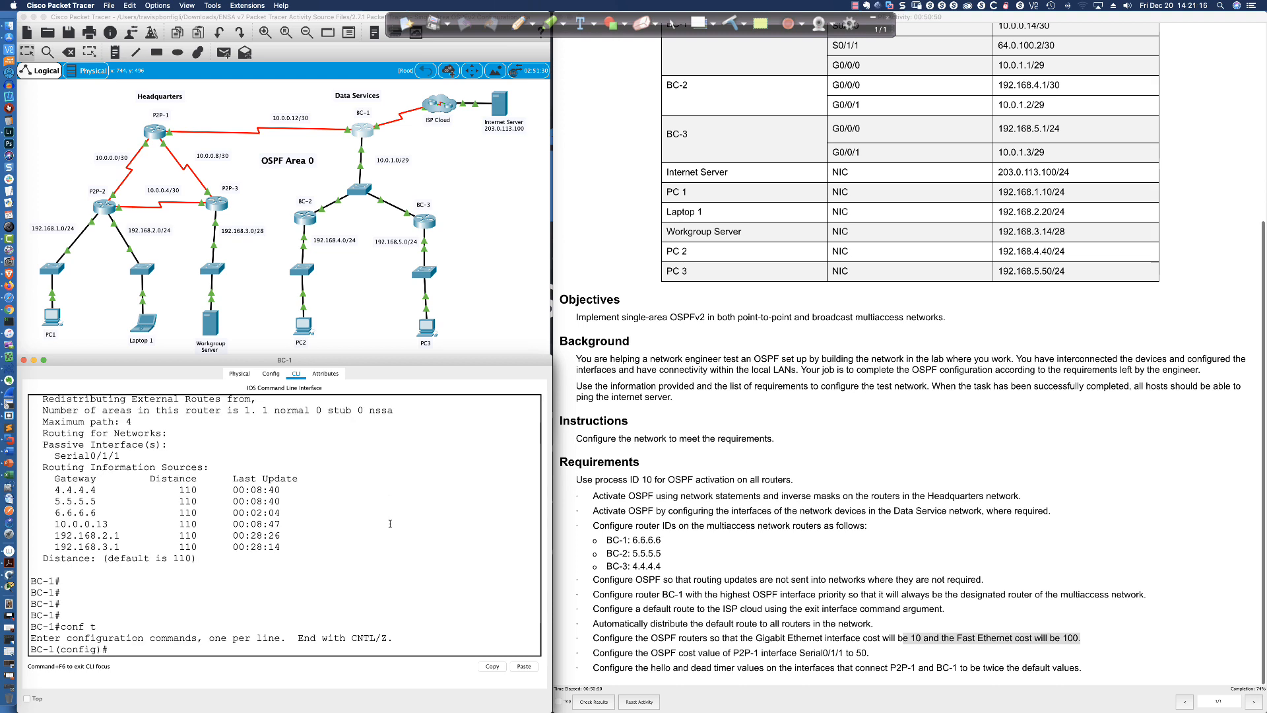
pyautogui.write('router ospf 109')
pyautogui.press('Return')
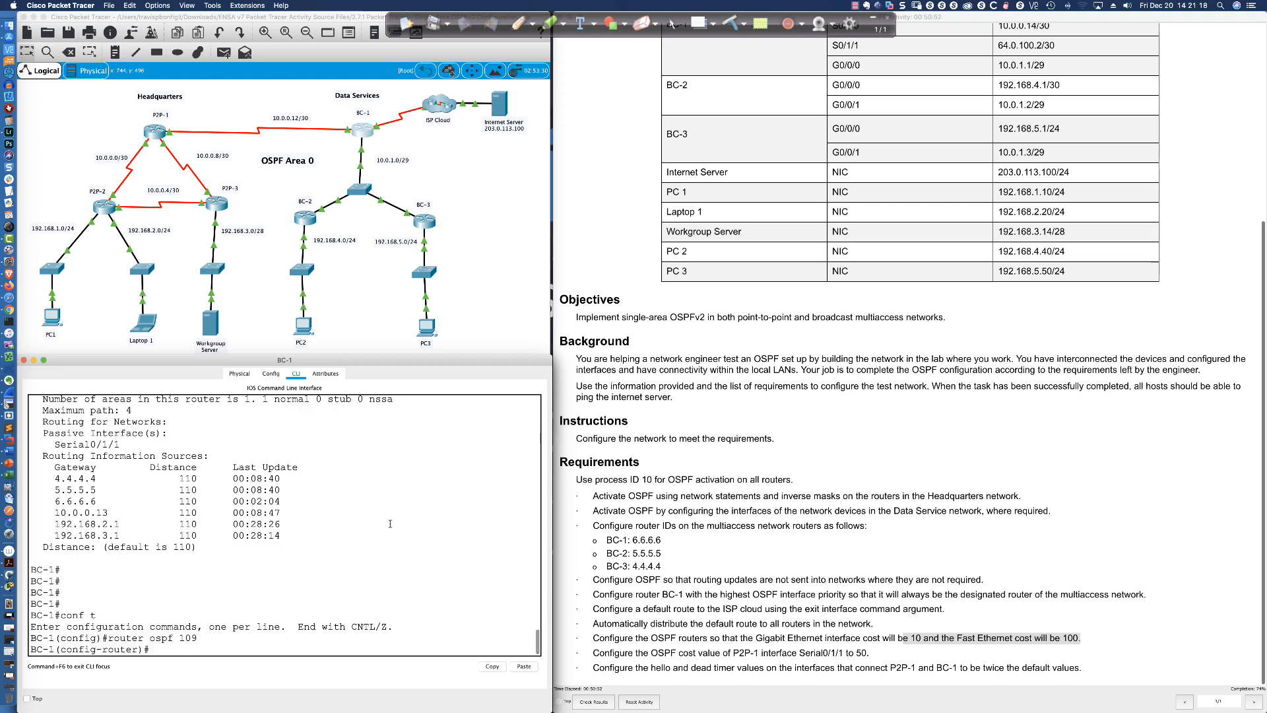
pyautogui.write('exit')
pyautogui.press('Return')
pyautogui.write('no rou')
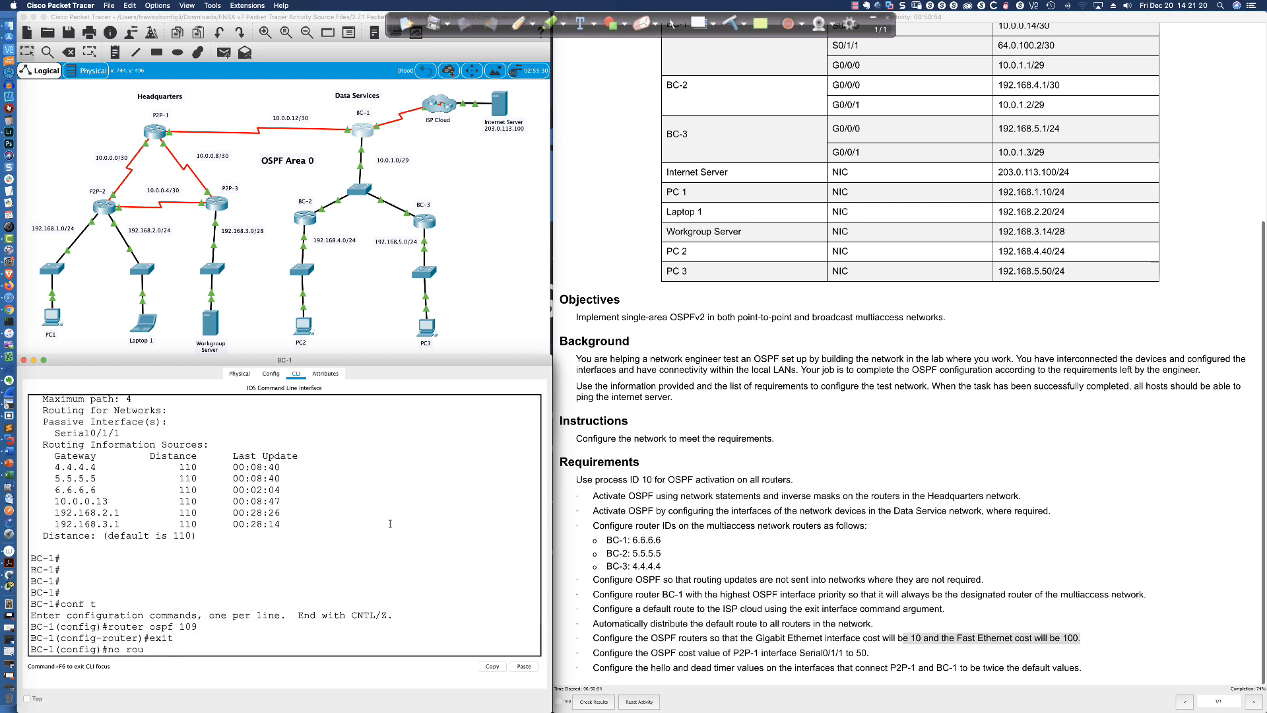
pyautogui.write('ter ospf 109')
pyautogui.press('Return')
# Set the auto-cost reference bandwidth to 1000 in BC-1's OSPF process 10
pyautogui.write('router osp')
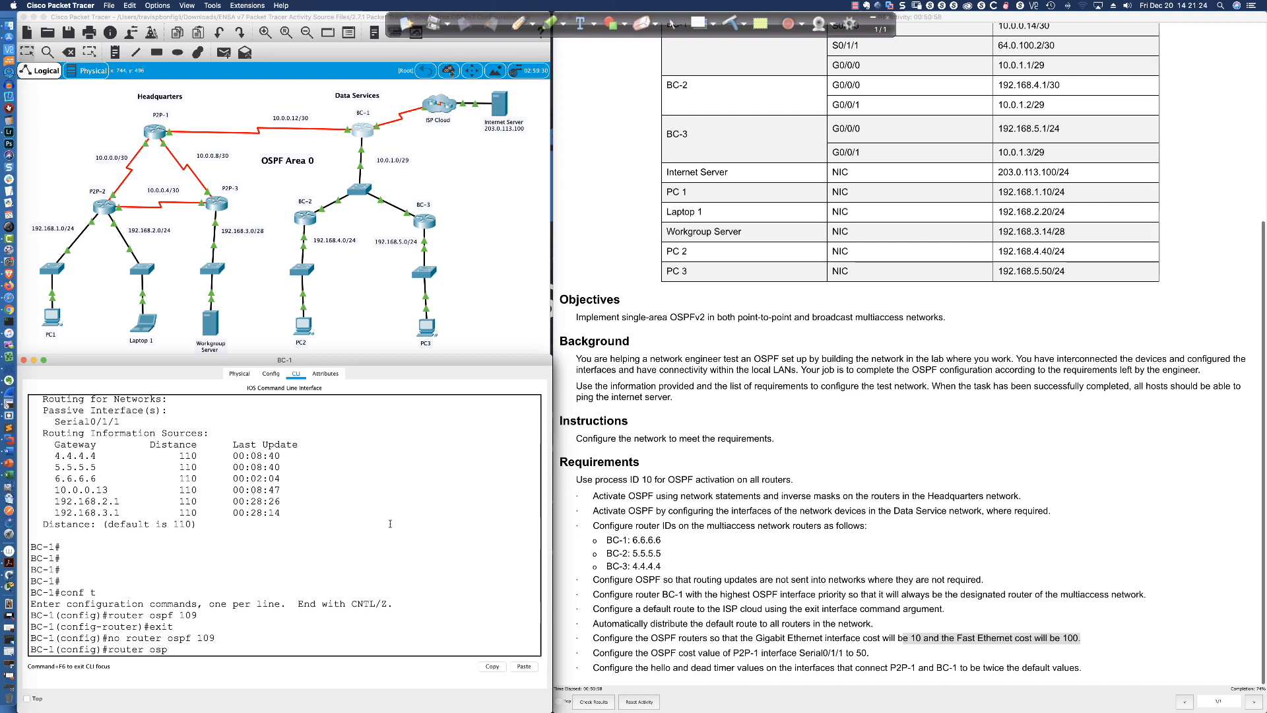
pyautogui.write('f 10')
pyautogui.press('Return')
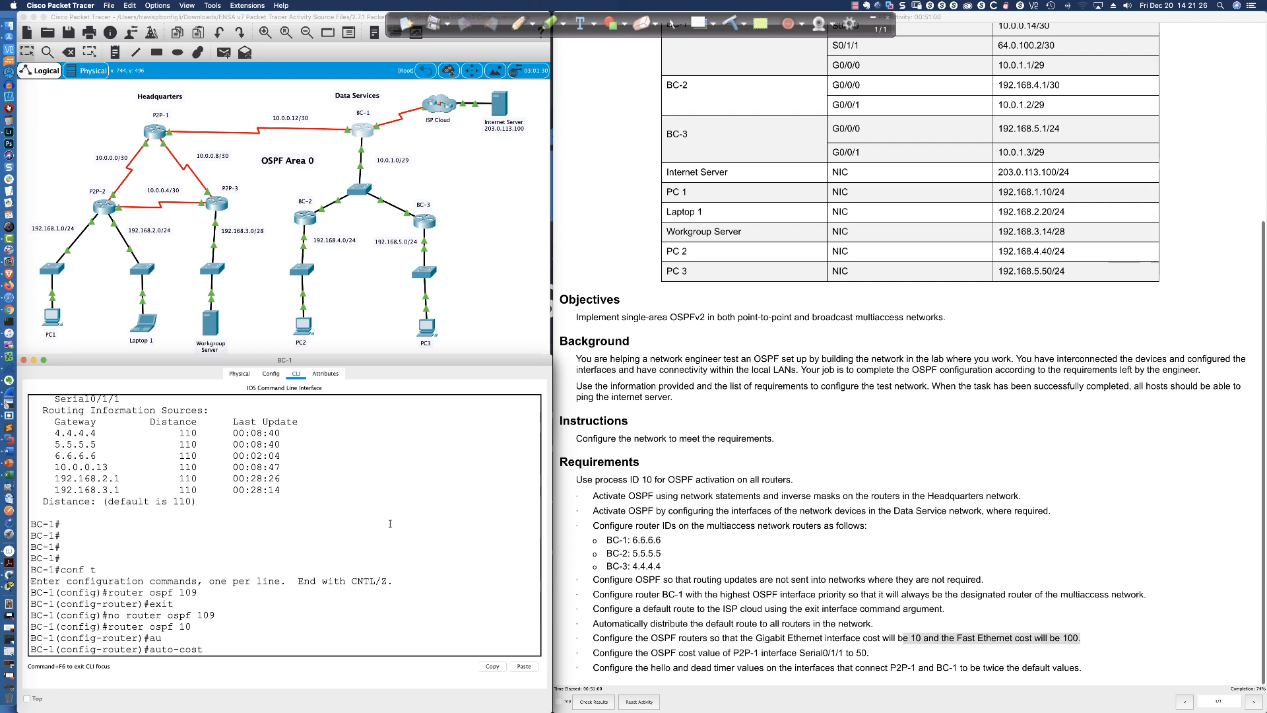
pyautogui.write('ref')
pyautogui.press('Tab')
pyautogui.write('1000')
pyautogui.press('Return')
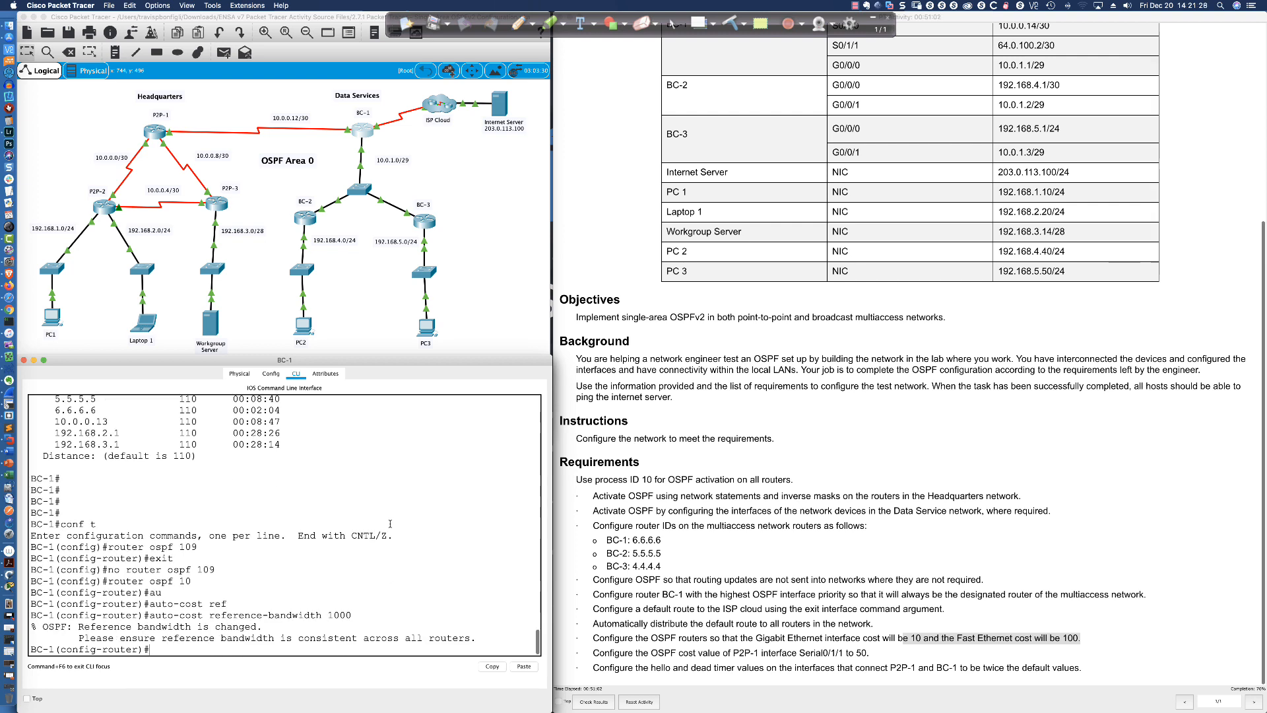
# Open BC-2's command line and enter global configuration mode
pyautogui.click(305, 216)
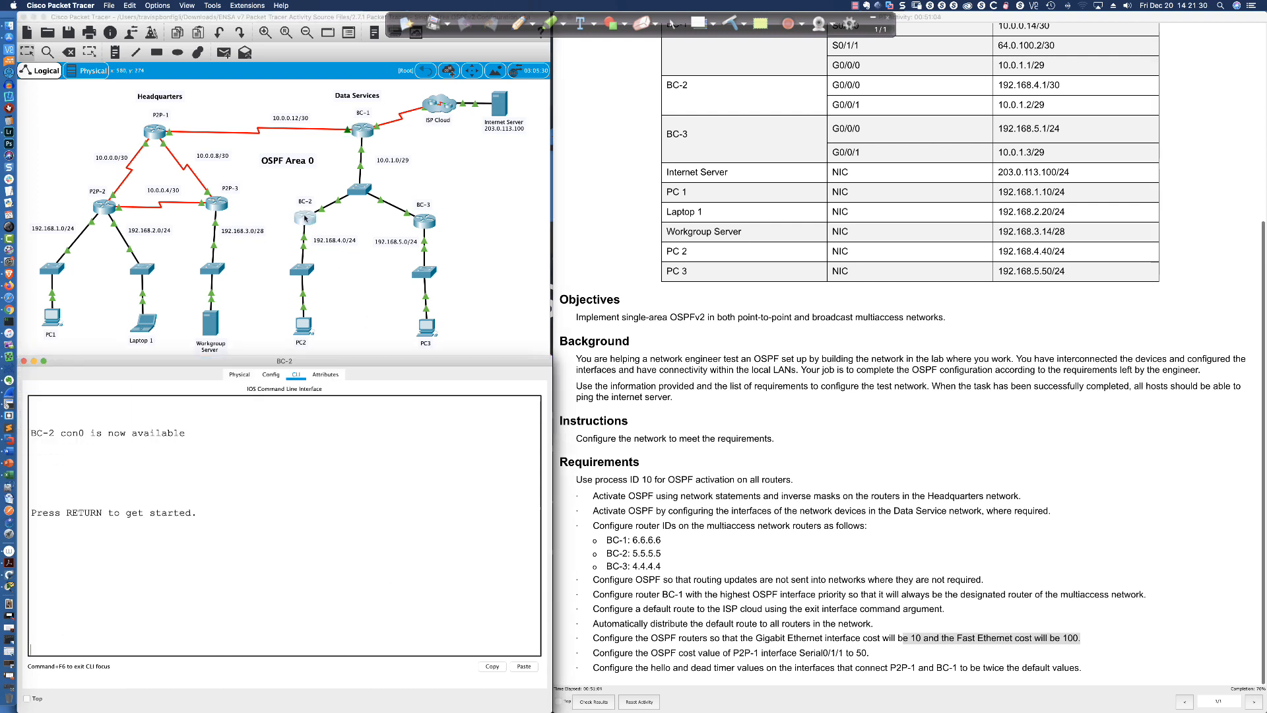
pyautogui.moveTo(354, 512); pyautogui.dragTo(354, 517)
pyautogui.press('Return')
pyautogui.press('Return')
pyautogui.press('Return')
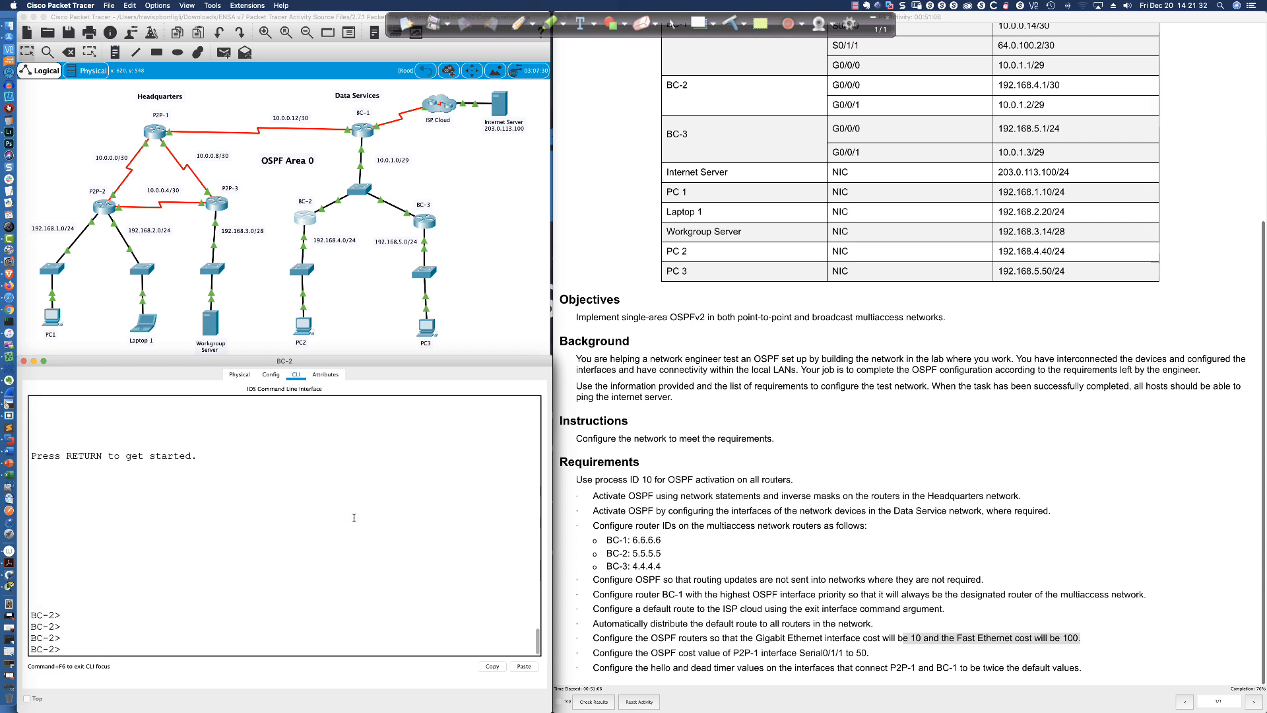
pyautogui.write('en')
pyautogui.press('Return')
pyautogui.write('conf t')
pyautogui.press('Return')
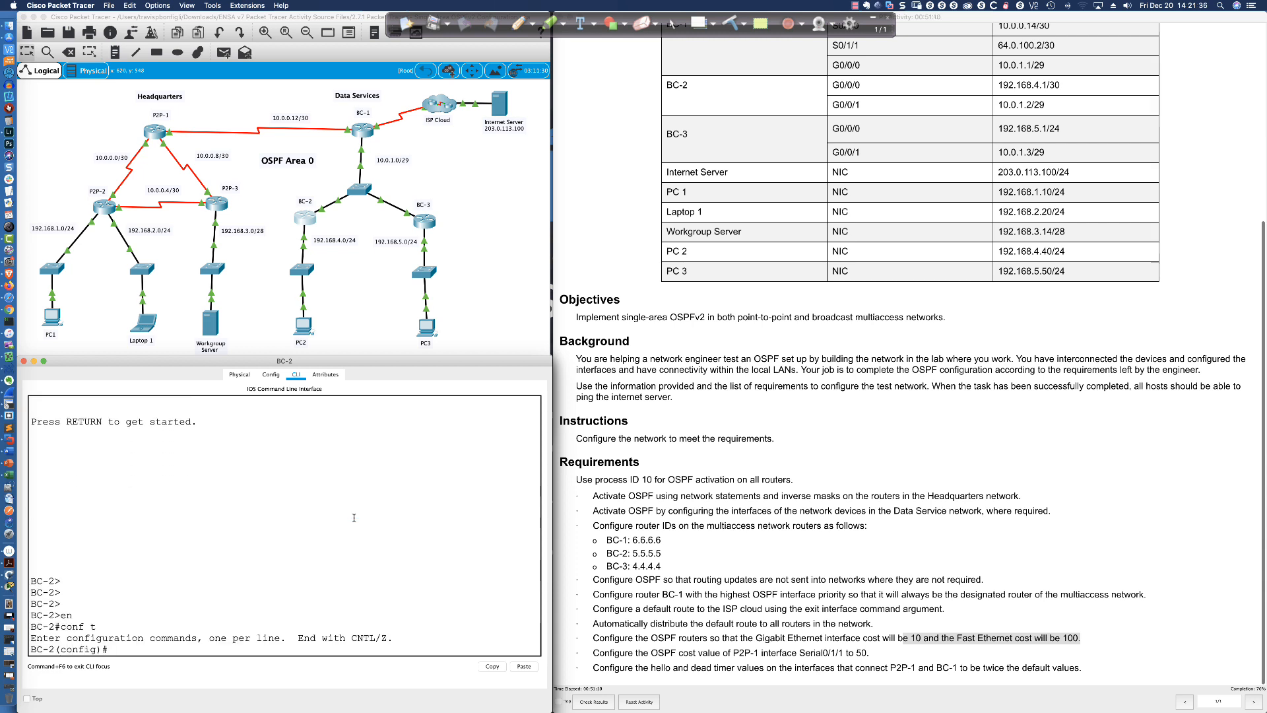
# Set the auto-cost reference bandwidth to 1000 in BC-2's OSPF process 10
pyautogui.write('router ospf 10')
pyautogui.press('Return')
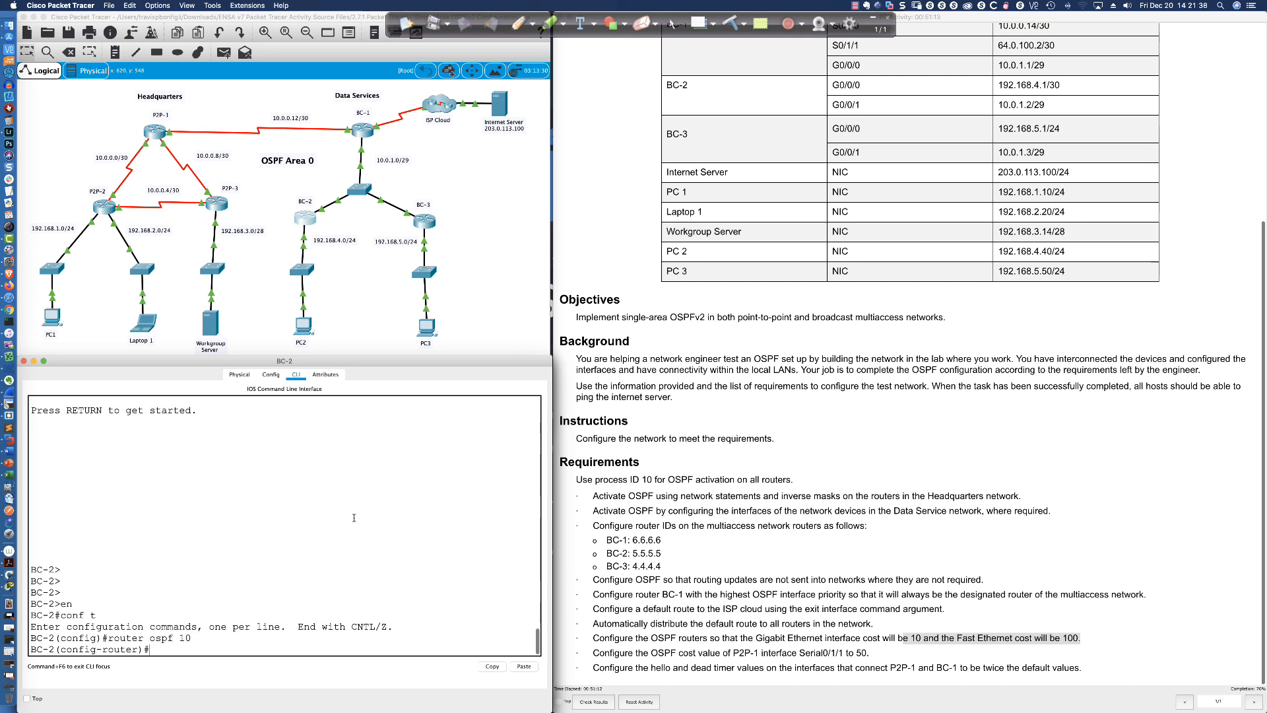
pyautogui.write('au')
pyautogui.press('Tab')
pyautogui.write('ref')
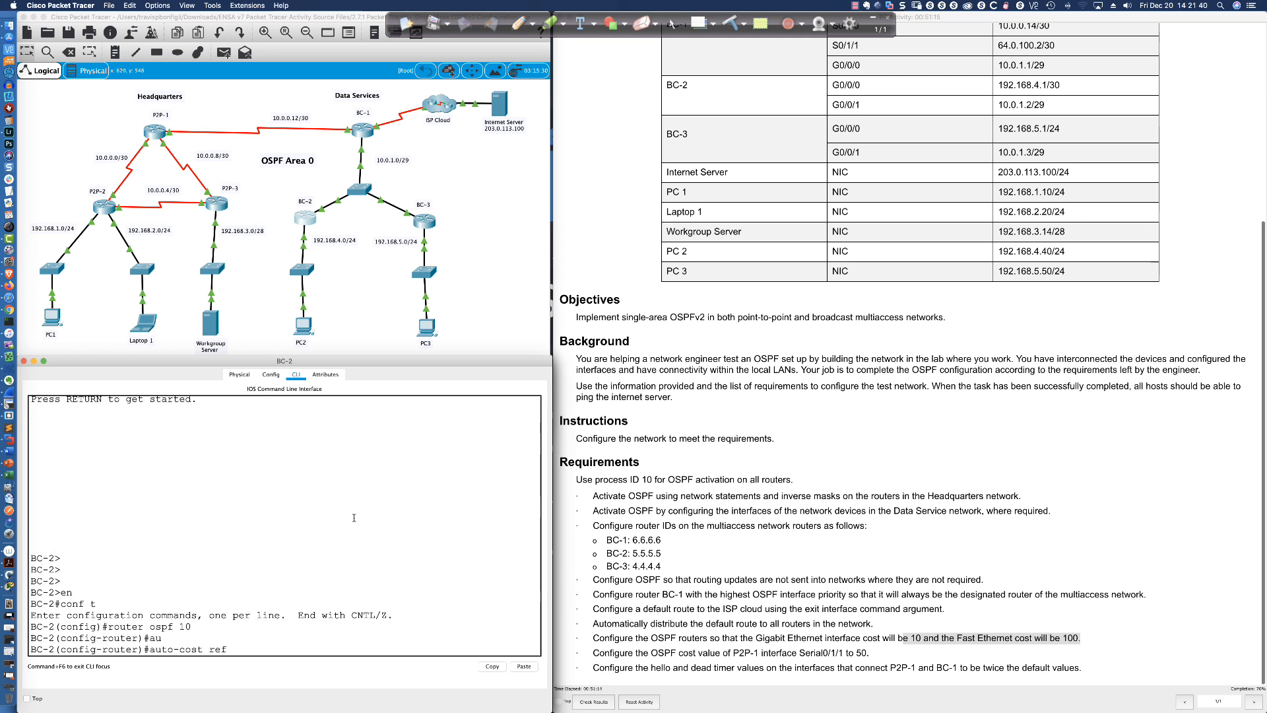
pyautogui.press('Tab')
pyautogui.write('1000')
pyautogui.press('Return')
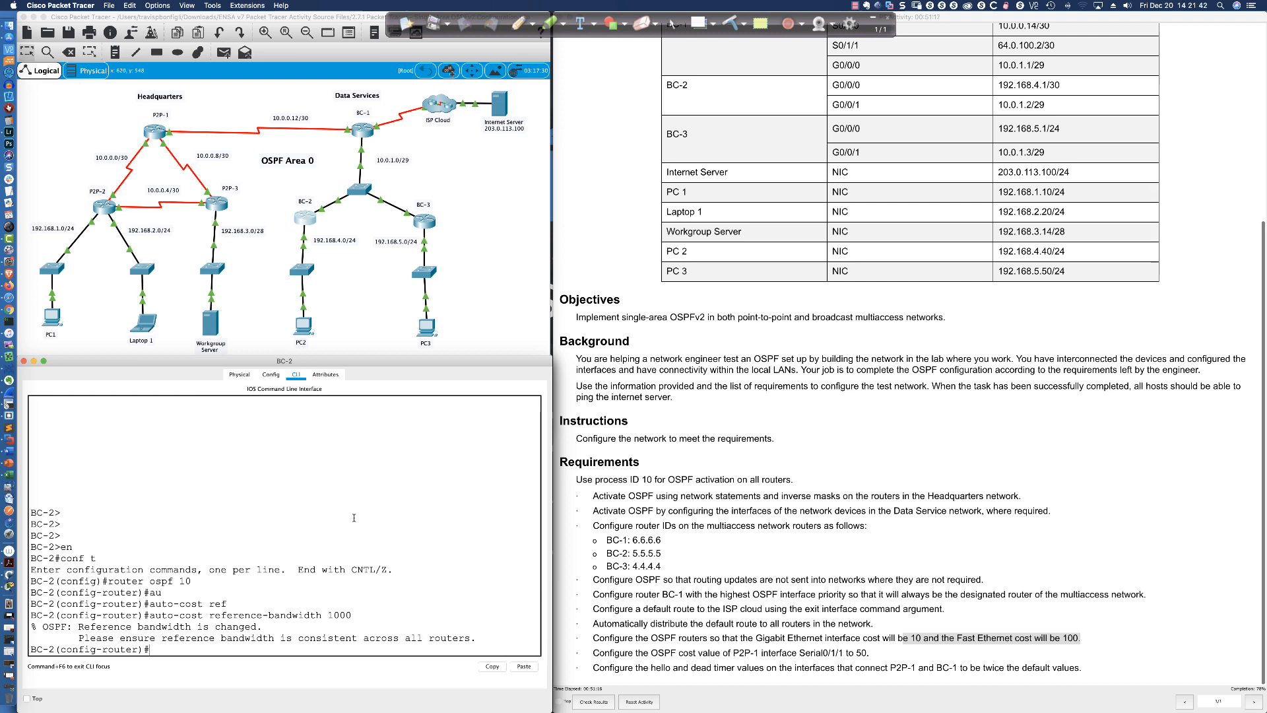
# Open BC-3's command line and enter global configuration mode
pyautogui.click(419, 225)
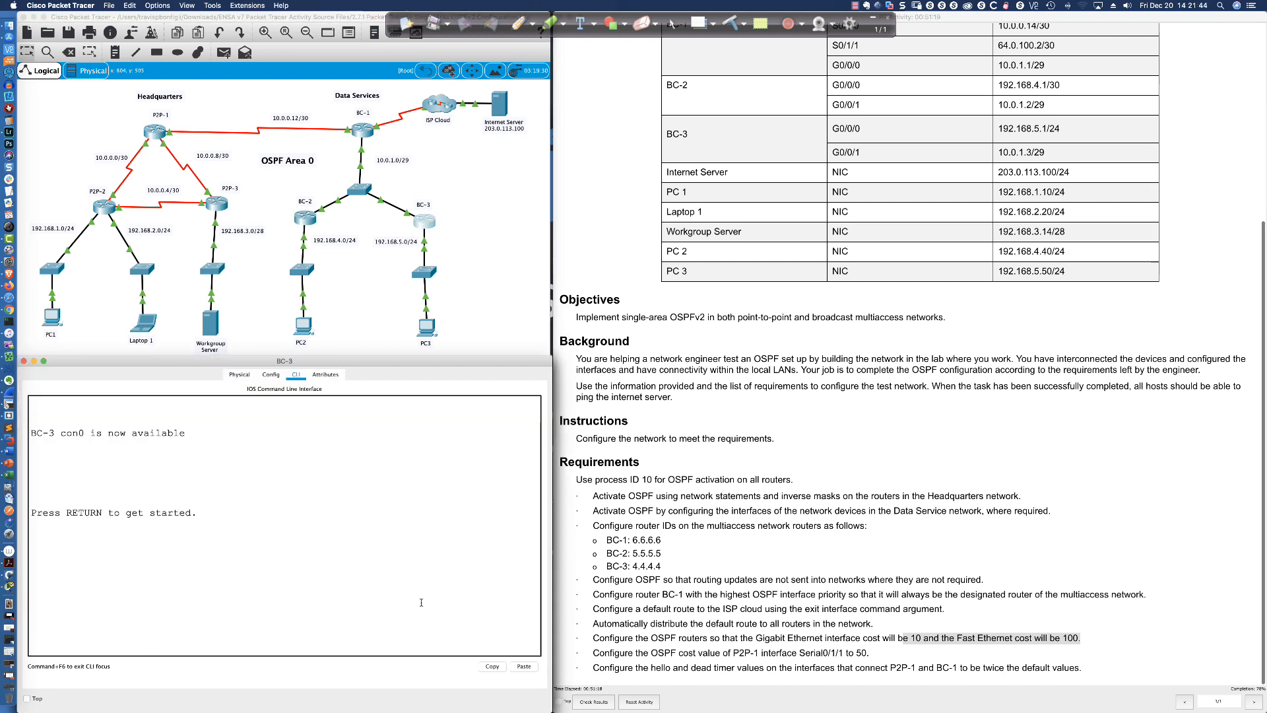
pyautogui.press('Return')
pyautogui.press('Return')
pyautogui.press('Return')
pyautogui.press('Return')
pyautogui.press('Return')
pyautogui.write('en')
pyautogui.press('Return')
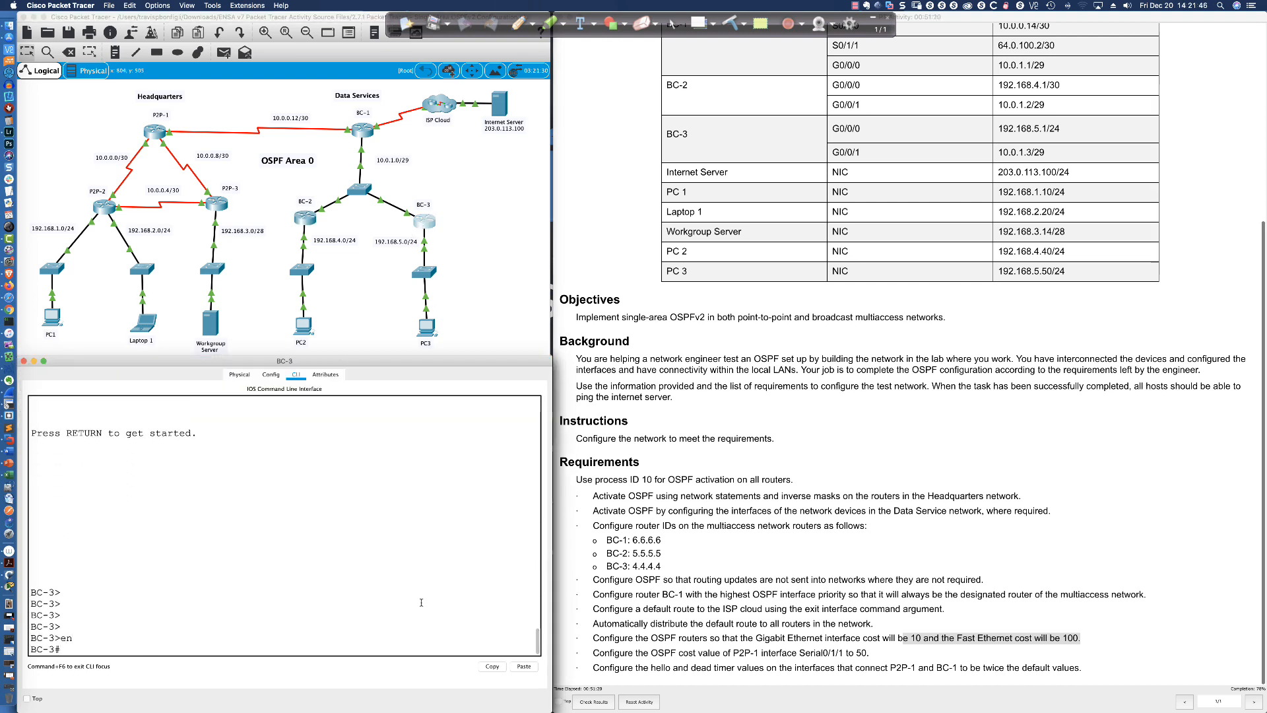
pyautogui.write('conf t')
pyautogui.press('Return')
# Set the auto-cost reference bandwidth to 1000 in BC-3's OSPF process 10
pyautogui.write('router')
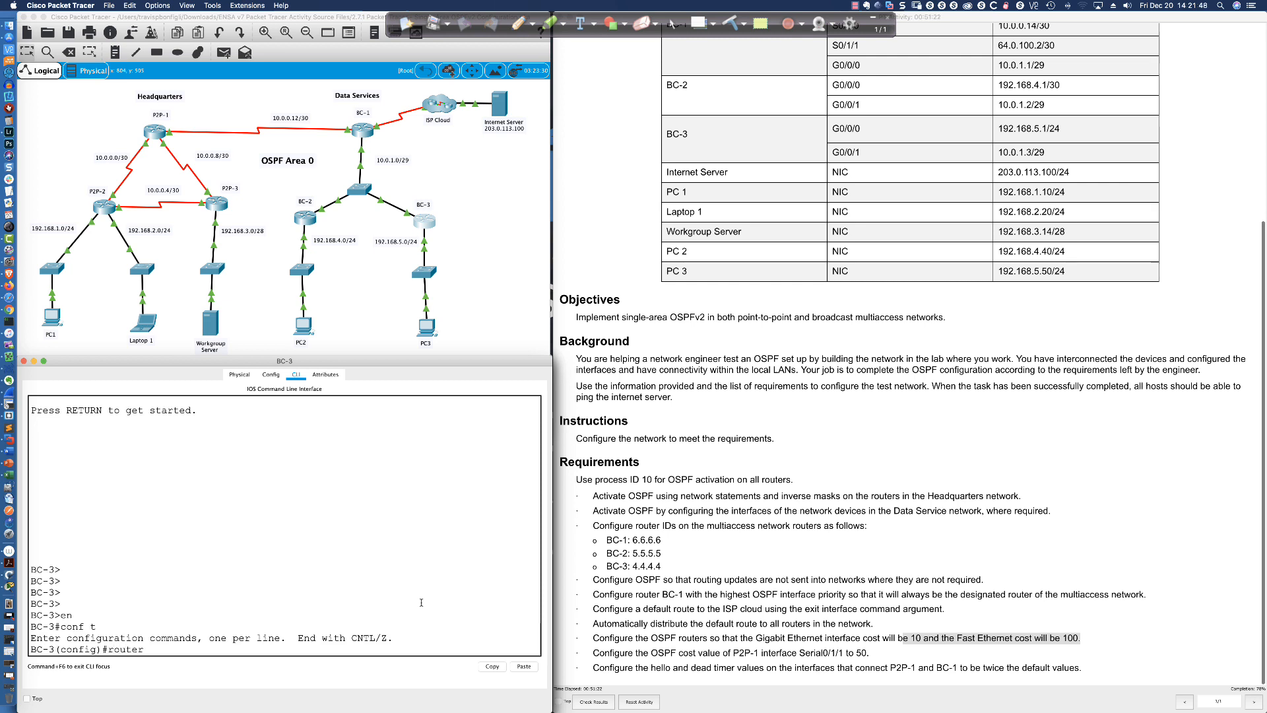
pyautogui.write(' ospf 10')
pyautogui.press('Return')
pyautogui.write('auto')
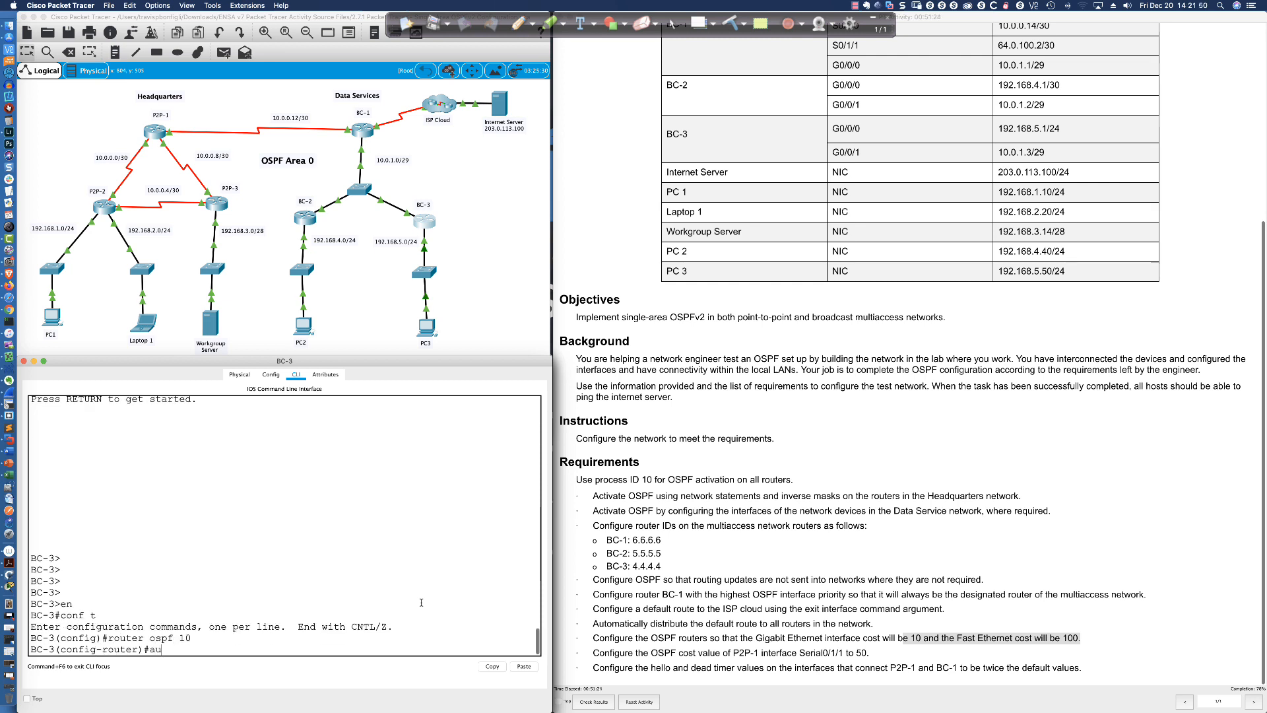
pyautogui.press('Tab')
pyautogui.write('ref')
pyautogui.press('Tab')
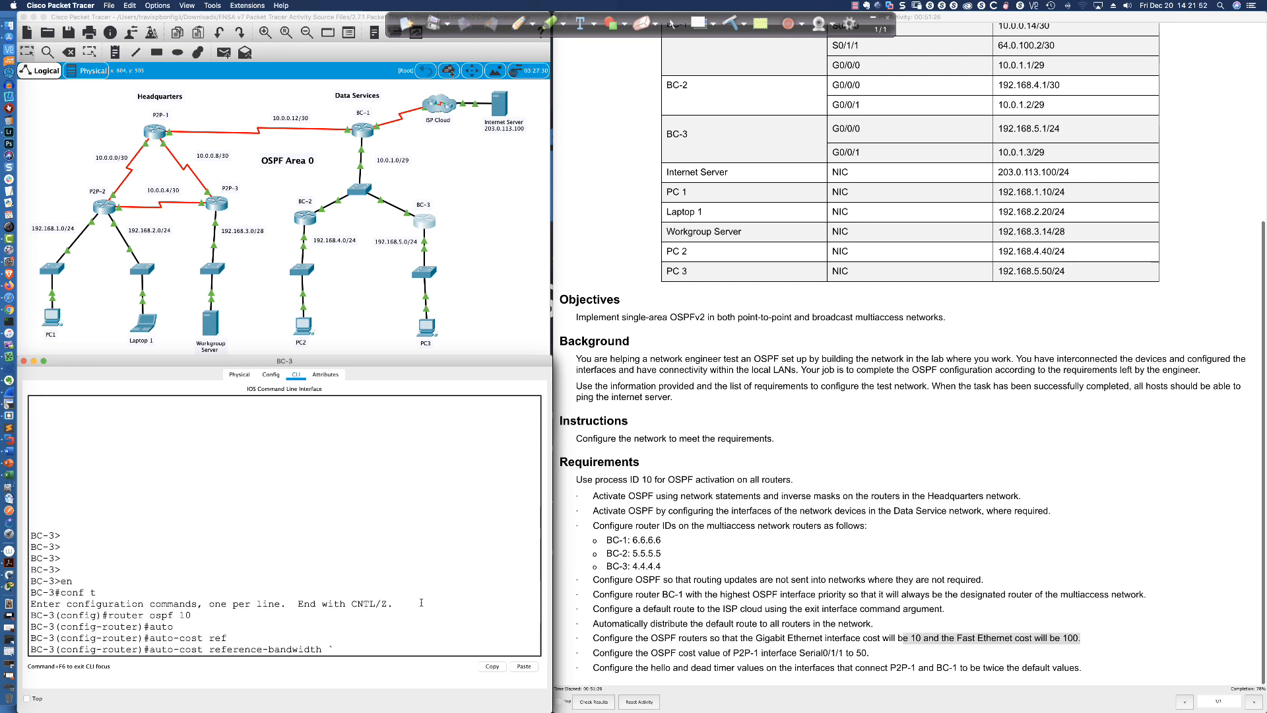
pyautogui.write('`0')
pyautogui.press('Return')
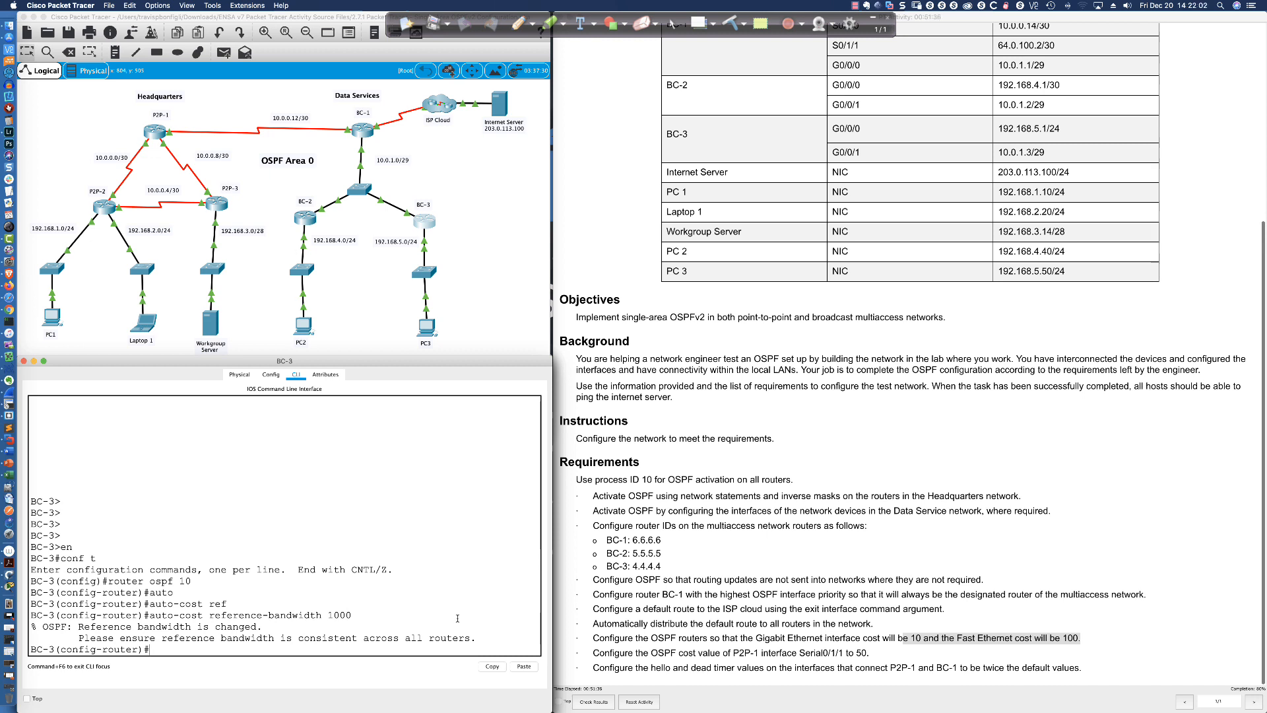
# Review the requirement for the OSPF cost value of P2P-1's Serial0/1/1 interface
pyautogui.click(605, 639)
pyautogui.moveTo(591, 652); pyautogui.dragTo(895, 657)
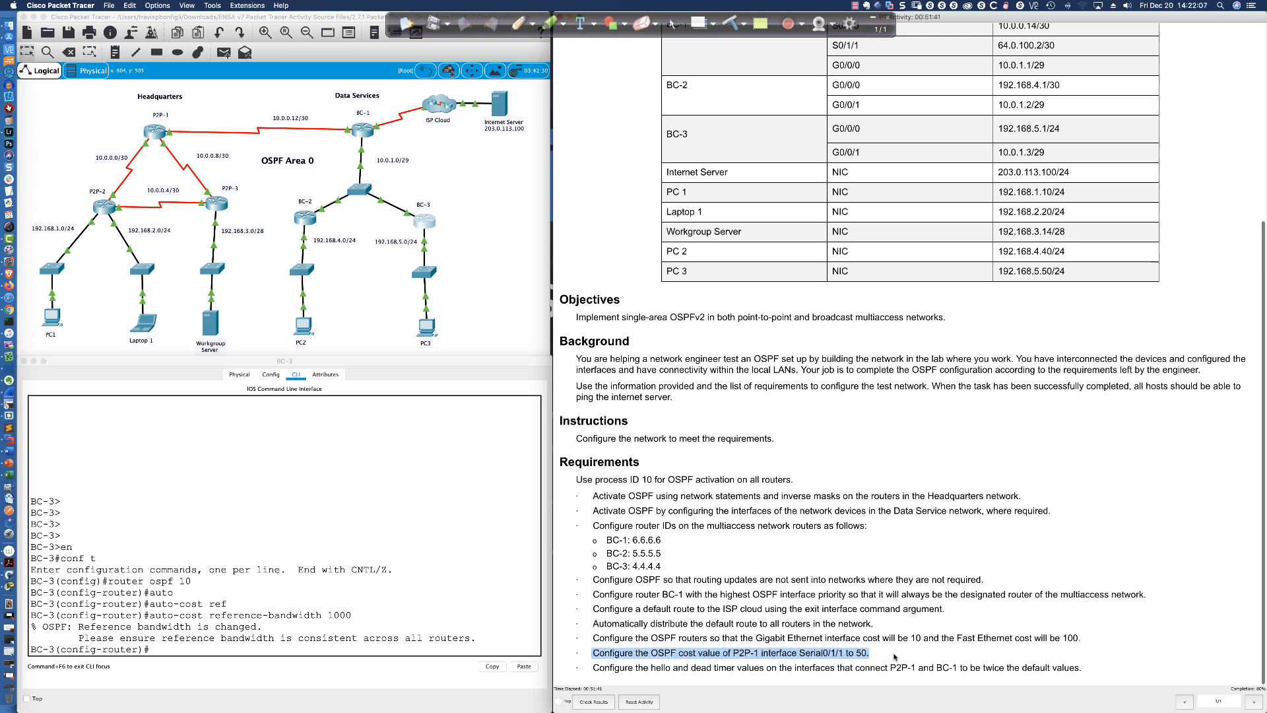
pyautogui.click(746, 652)
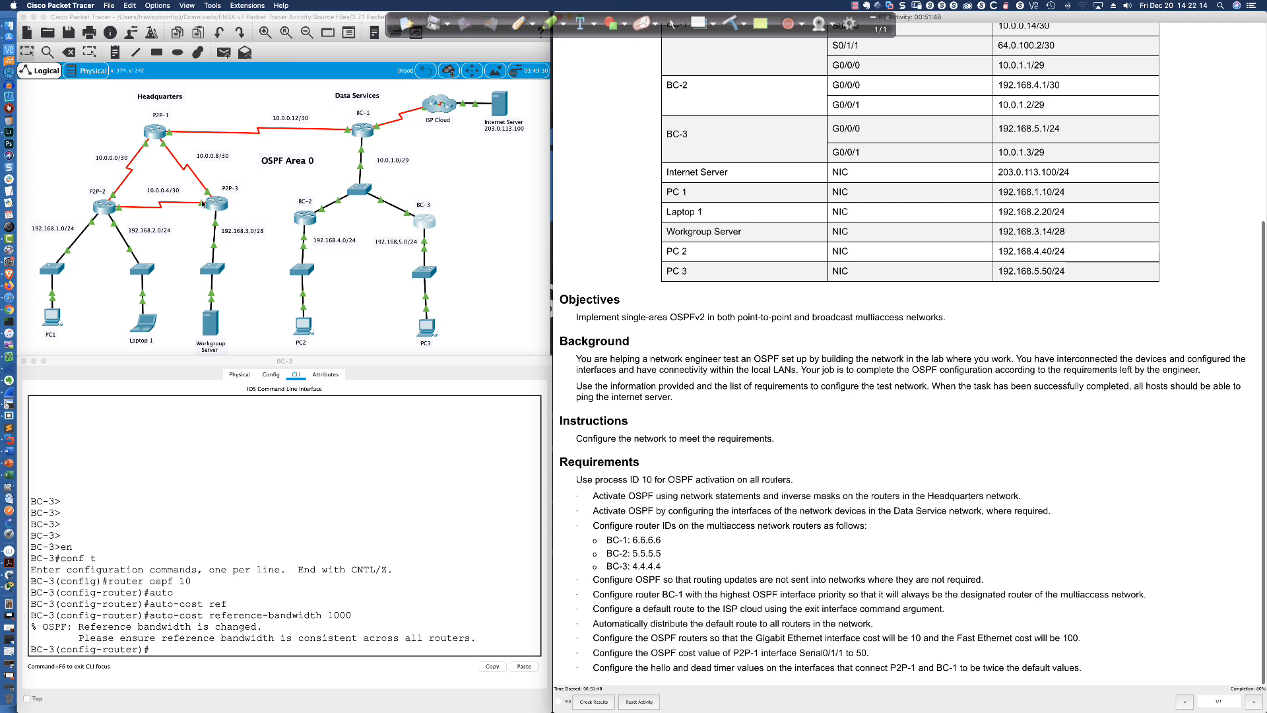
# List P2P-1's interfaces with "do sh ip int bri" and locate the Serial0/1/1 entry
pyautogui.click(155, 132)
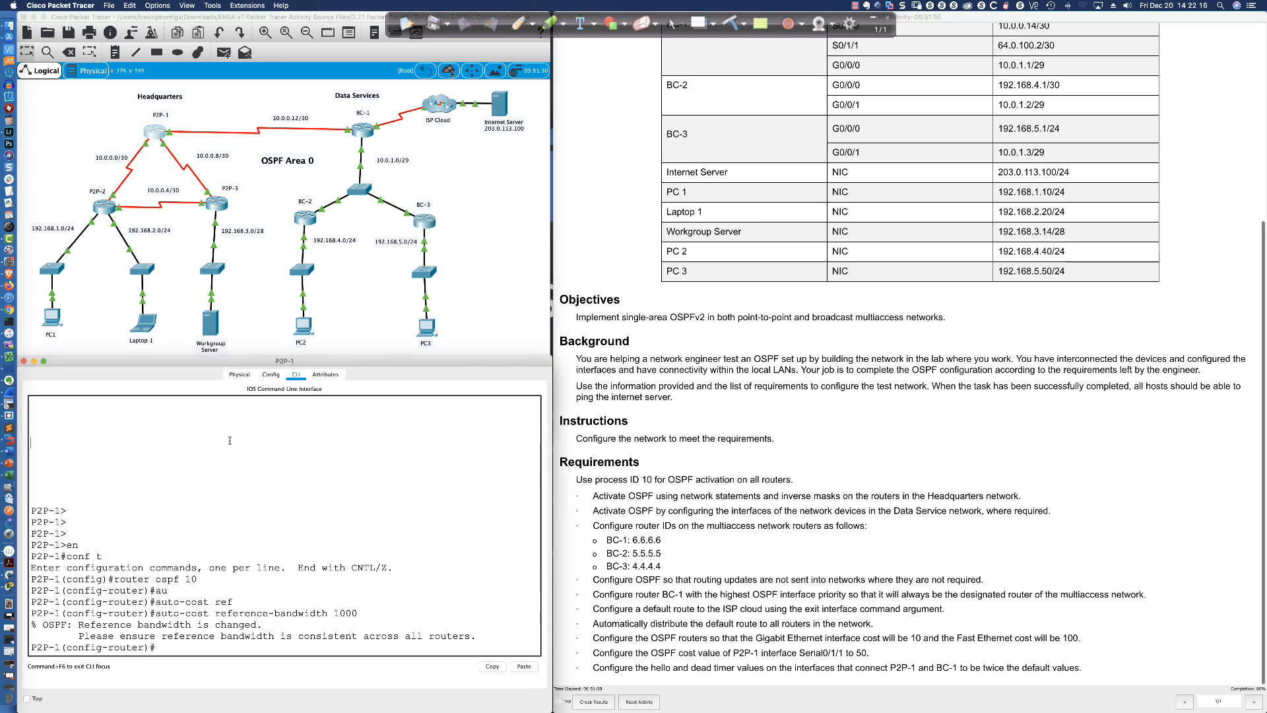
pyautogui.press('Return')
pyautogui.press('Return')
pyautogui.press('Return')
pyautogui.write('do sh ip itn b')
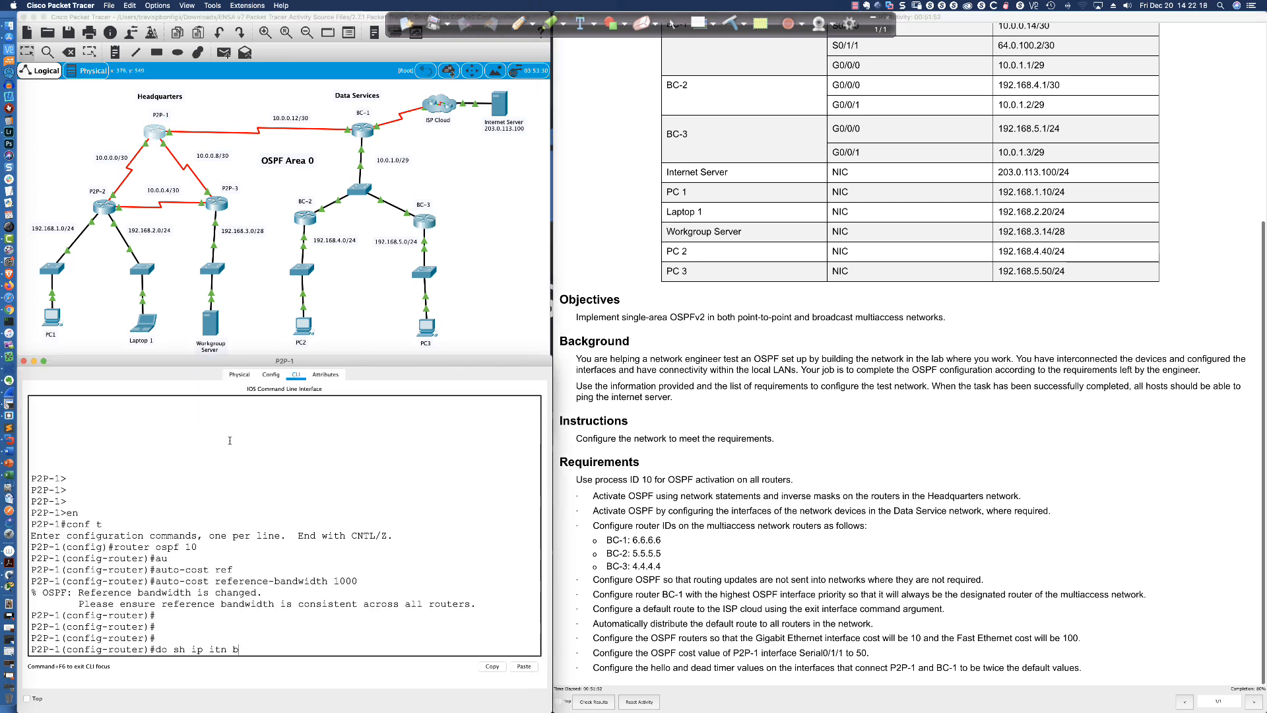
pyautogui.press('BackSpace')
pyautogui.press('BackSpace')
pyautogui.write('n')
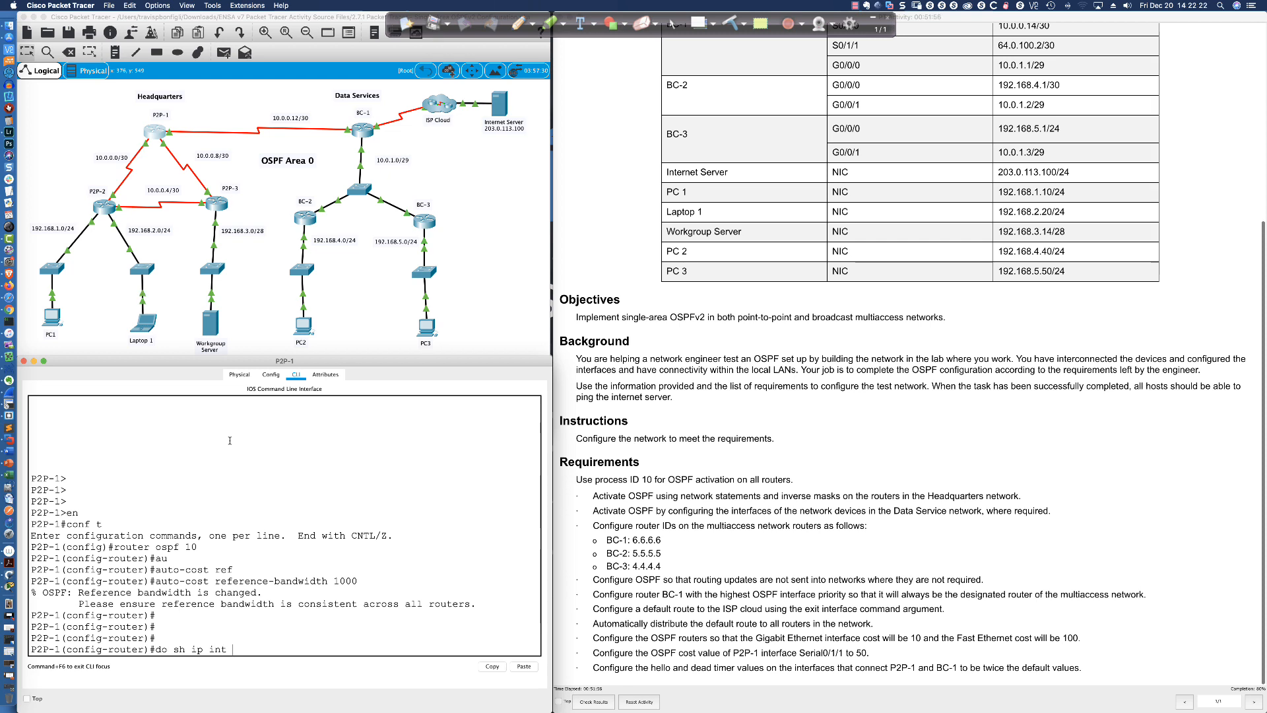
pyautogui.write('t bri')
pyautogui.press('Return')
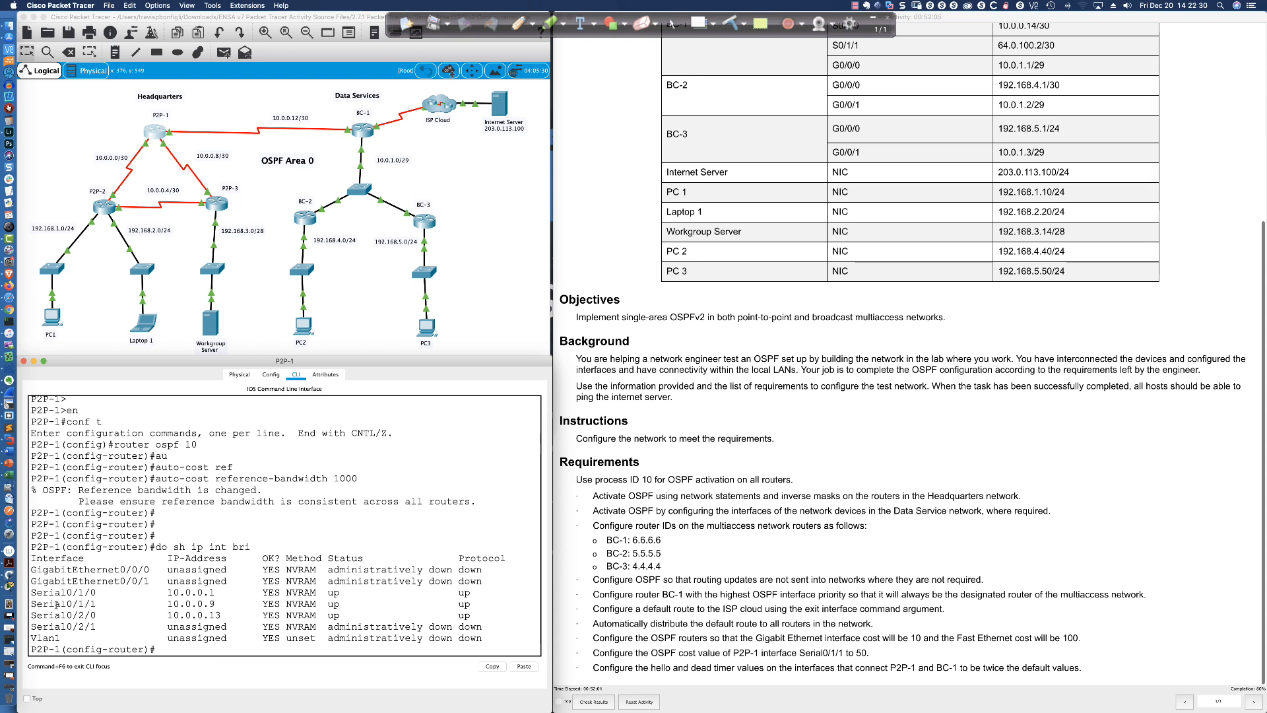
pyautogui.moveTo(49, 603); pyautogui.dragTo(219, 603)
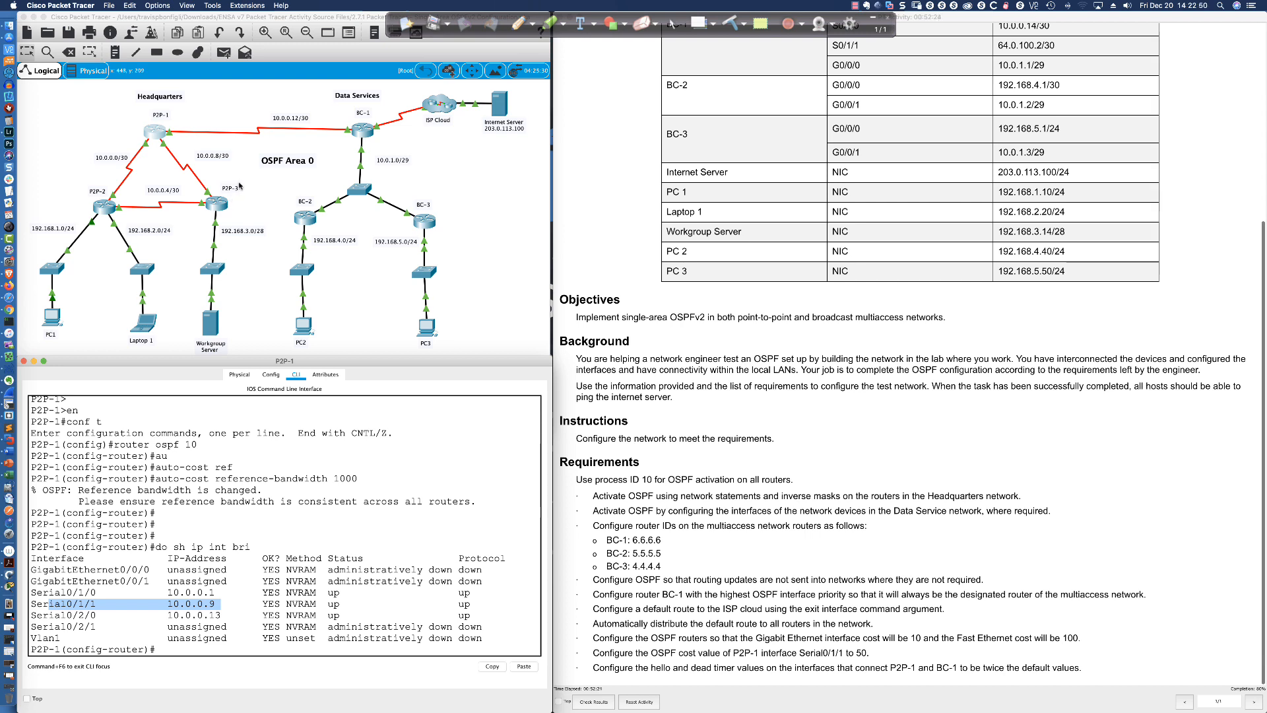
# Annotate the topology with cost 50 on P2P-1's link to P2P-3 and circles around the Headquarters networks, and clear the marks
pyautogui.click(518, 23)
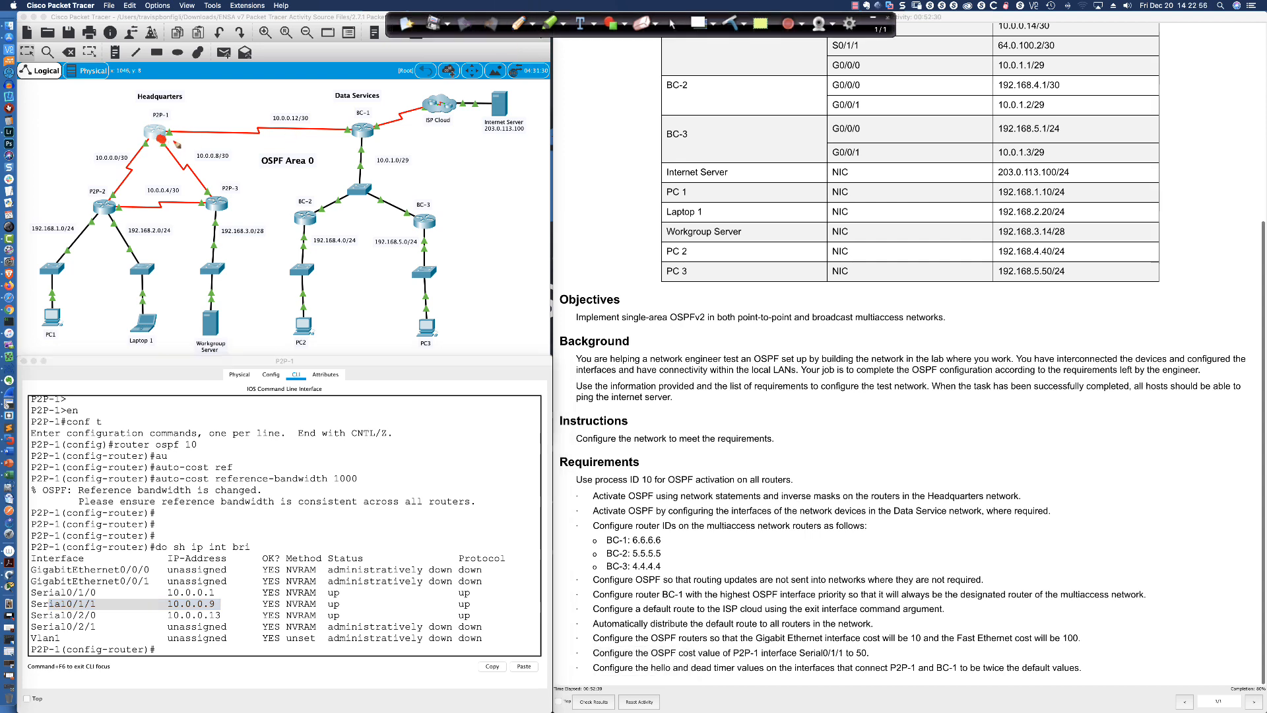
pyautogui.moveTo(175, 141); pyautogui.dragTo(185, 139)
pyautogui.moveTo(163, 144); pyautogui.dragTo(165, 161)
pyautogui.moveTo(165, 160); pyautogui.dragTo(169, 155)
pyautogui.moveTo(150, 134)
pyautogui.mouseDown()
pyautogui.moveTo(129, 141)
pyautogui.moveTo(114, 172)
pyautogui.moveTo(249, 176)
pyautogui.moveTo(261, 351)
pyautogui.mouseUp()
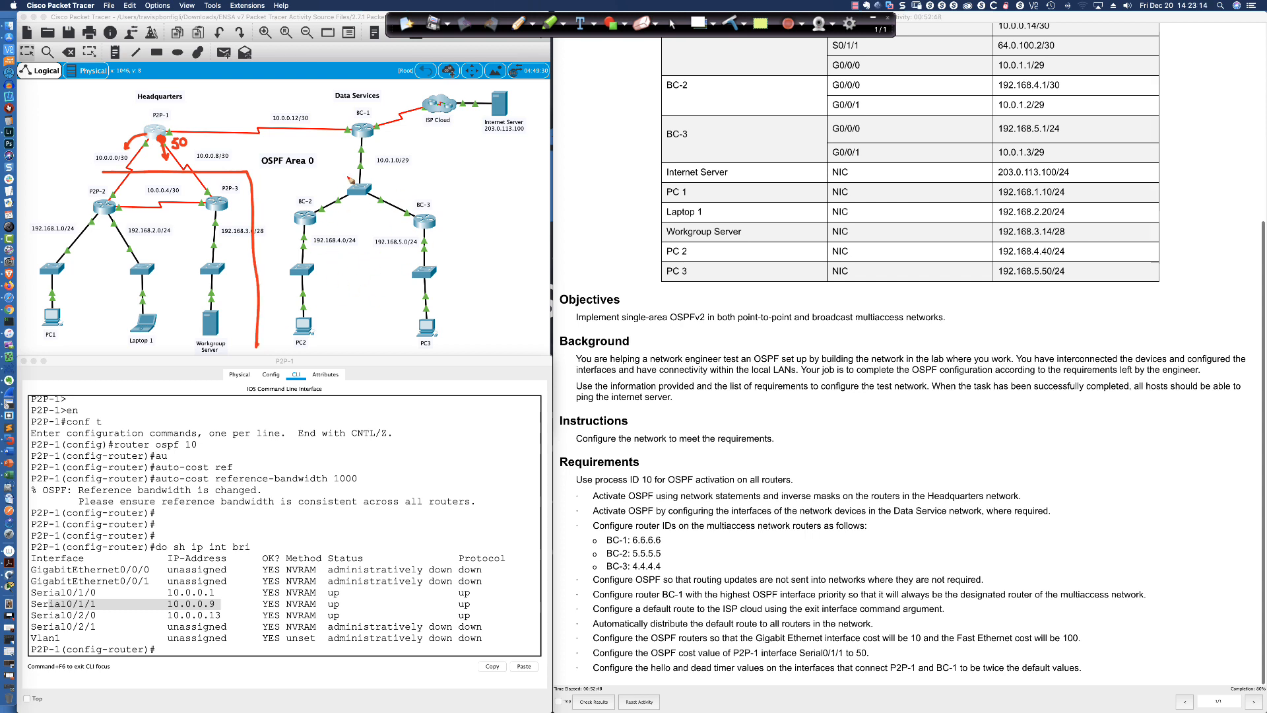
pyautogui.moveTo(328, 176)
pyautogui.mouseDown()
pyautogui.moveTo(428, 223)
pyautogui.moveTo(348, 330)
pyautogui.moveTo(410, 361)
pyautogui.mouseUp()
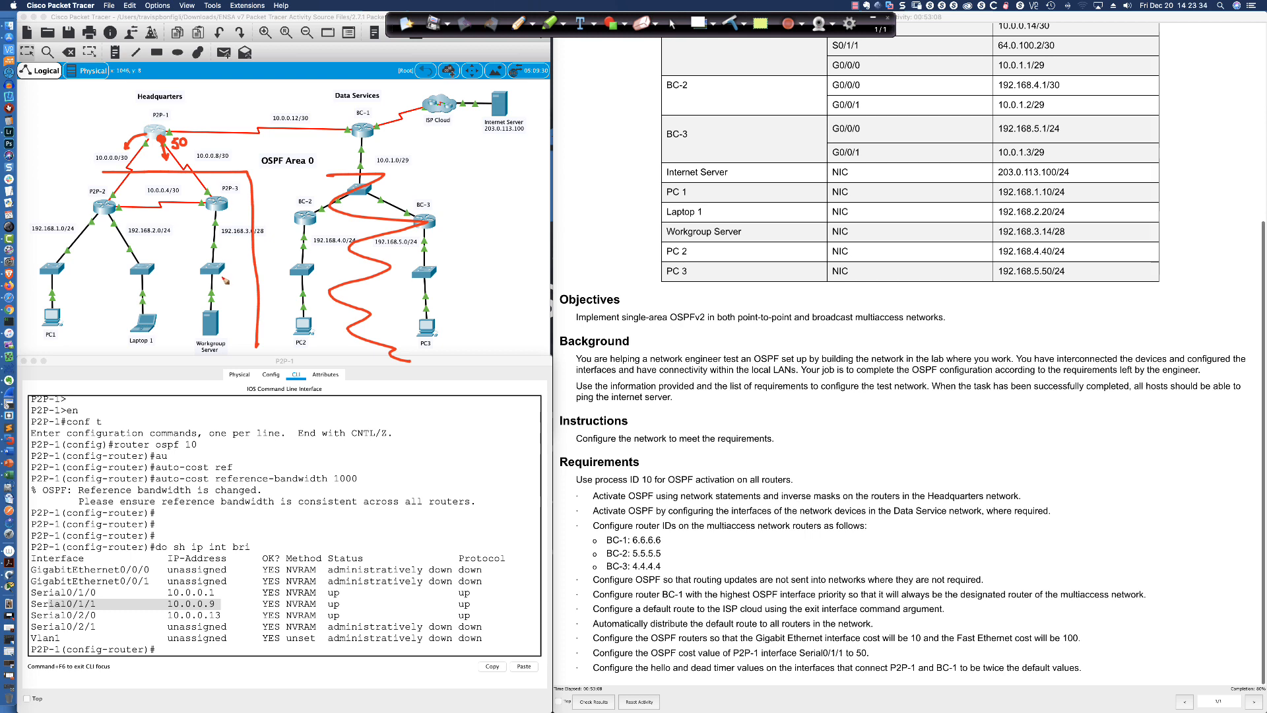
pyautogui.moveTo(232, 223)
pyautogui.mouseDown()
pyautogui.moveTo(244, 244)
pyautogui.moveTo(228, 220)
pyautogui.moveTo(184, 240)
pyautogui.moveTo(124, 219)
pyautogui.moveTo(27, 236)
pyautogui.moveTo(86, 229)
pyautogui.moveTo(54, 212)
pyautogui.mouseUp()
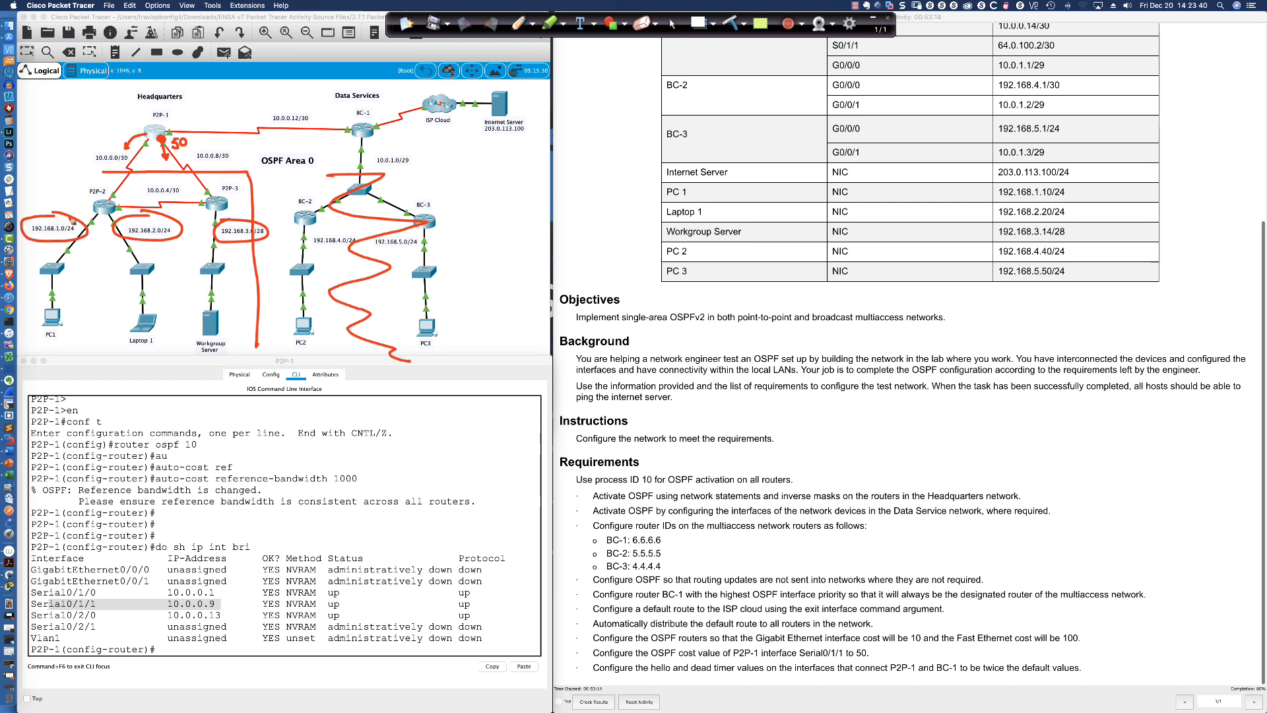
pyautogui.moveTo(146, 136)
pyautogui.mouseDown()
pyautogui.moveTo(104, 145)
pyautogui.moveTo(118, 138)
pyautogui.mouseUp()
pyautogui.moveTo(156, 130)
pyautogui.mouseDown()
pyautogui.moveTo(160, 163)
pyautogui.moveTo(165, 130)
pyautogui.mouseUp()
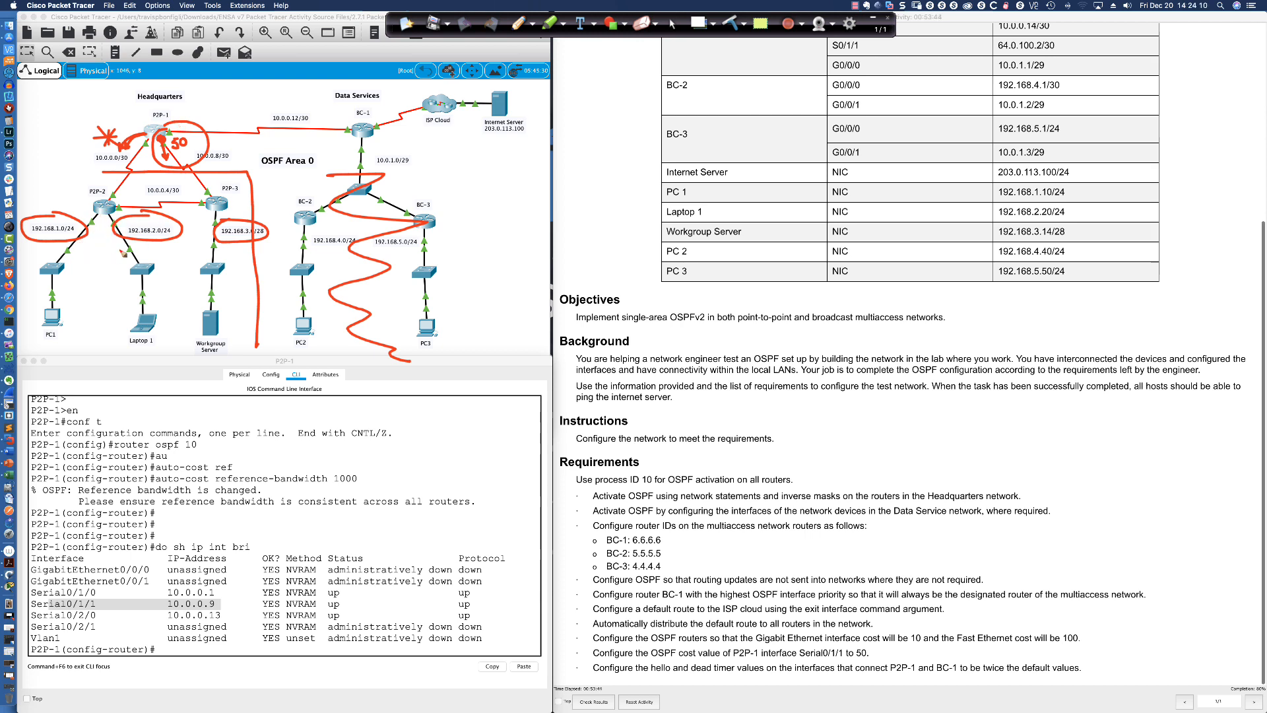
pyautogui.moveTo(221, 316)
pyautogui.mouseDown()
pyautogui.moveTo(197, 324)
pyautogui.moveTo(235, 347)
pyautogui.moveTo(224, 309)
pyautogui.mouseUp()
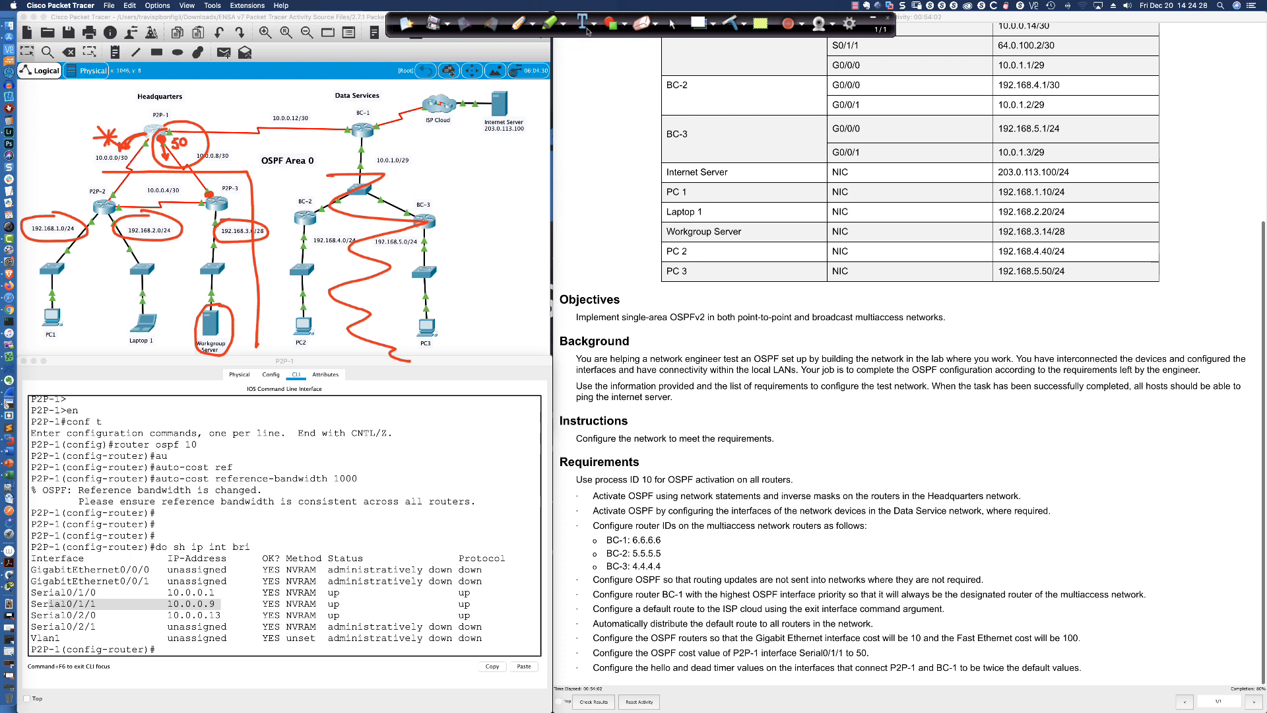
pyautogui.click(735, 20)
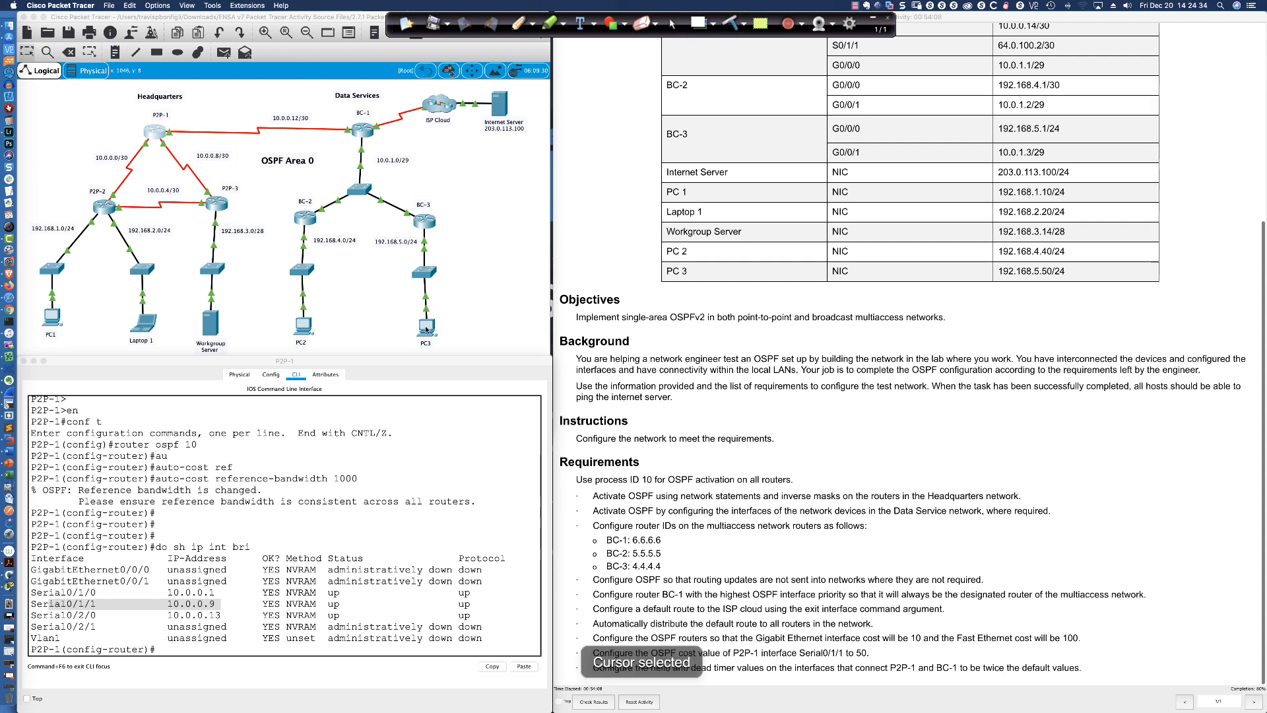
# Trace the route from PC3 to the Workgroup Server at 192.168.3.14 and examine its hops in a wider window
pyautogui.click(427, 329)
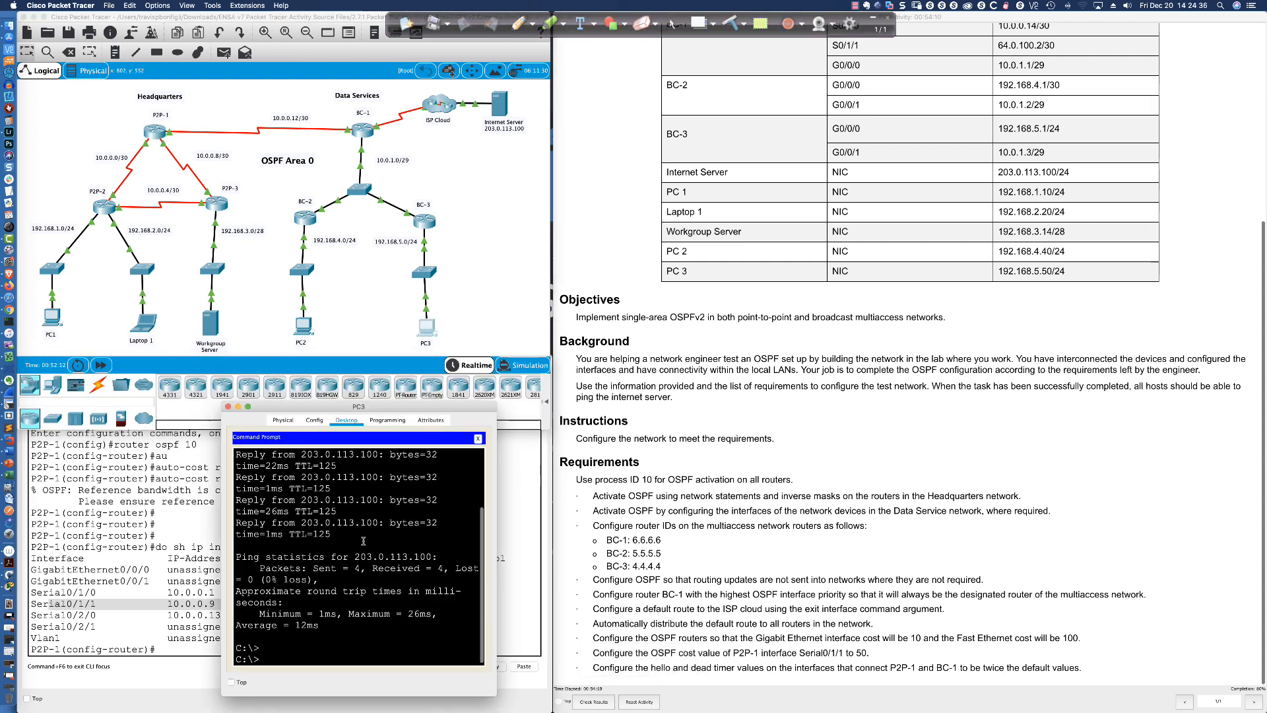
pyautogui.press('Return')
pyautogui.press('Return')
pyautogui.write('t')
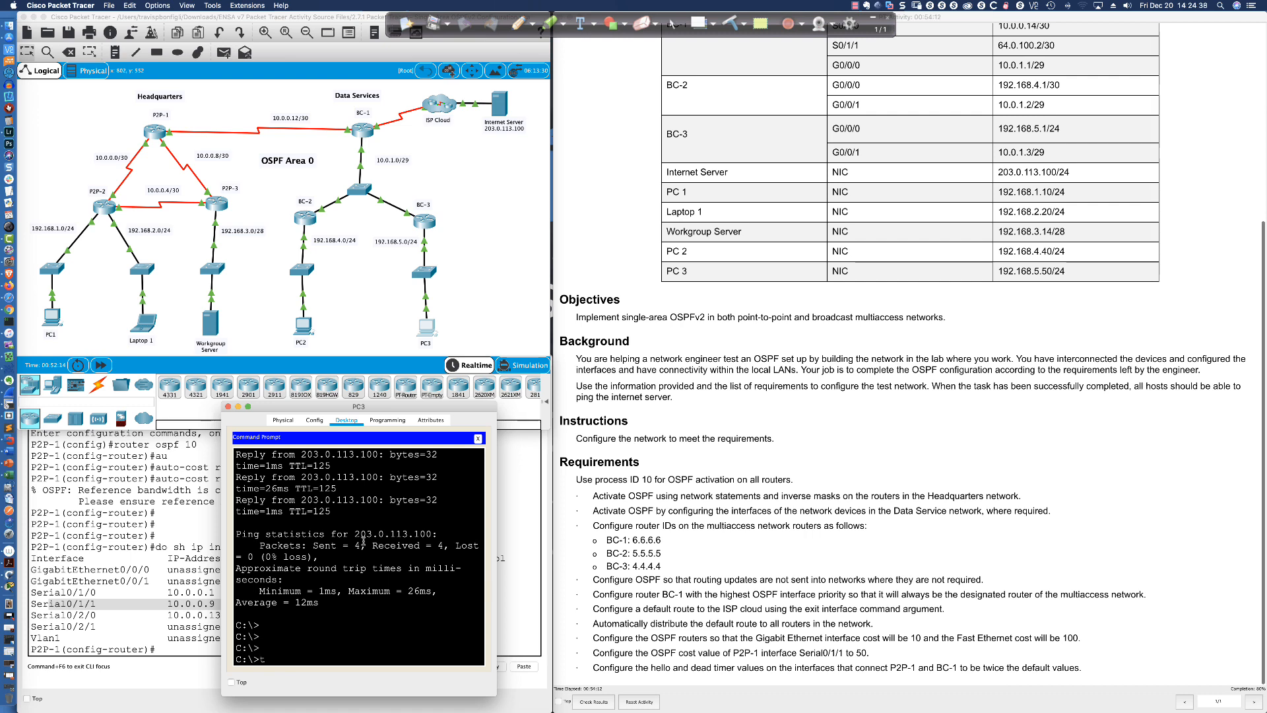
pyautogui.write('racert 192.168.3.')
pyautogui.write('14')
pyautogui.press('Return')
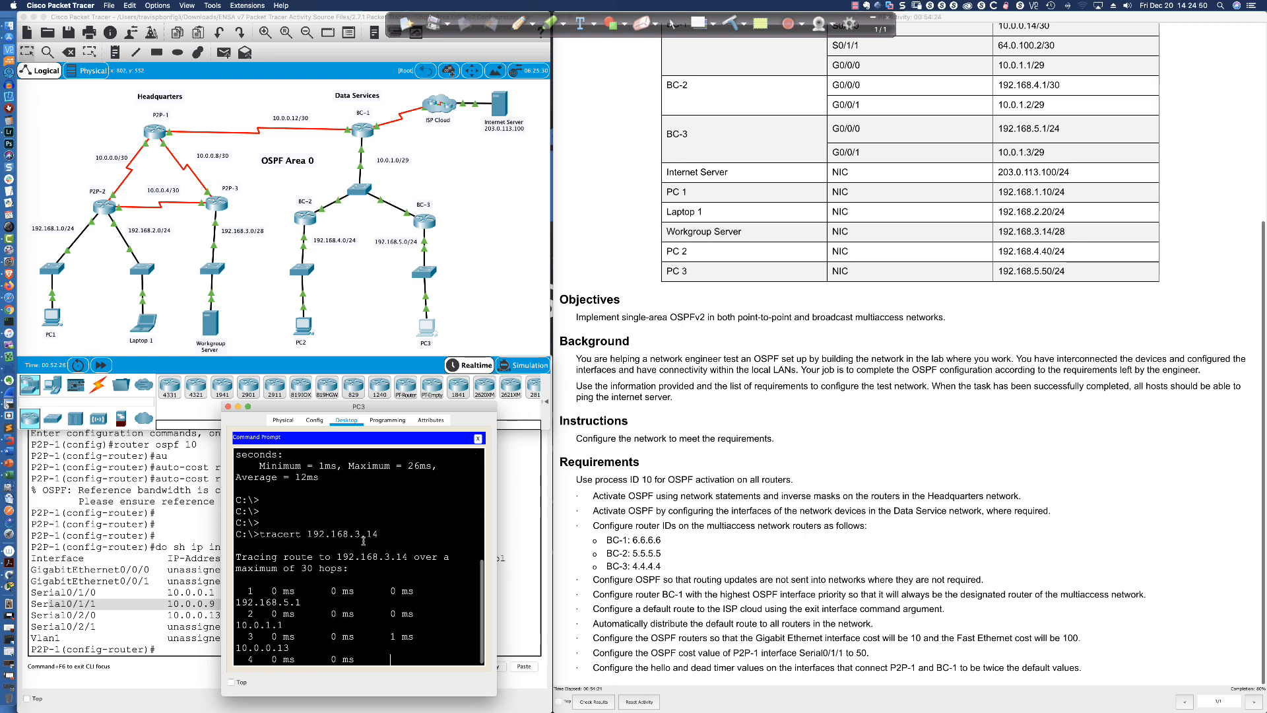
pyautogui.moveTo(221, 573); pyautogui.dragTo(84, 573)
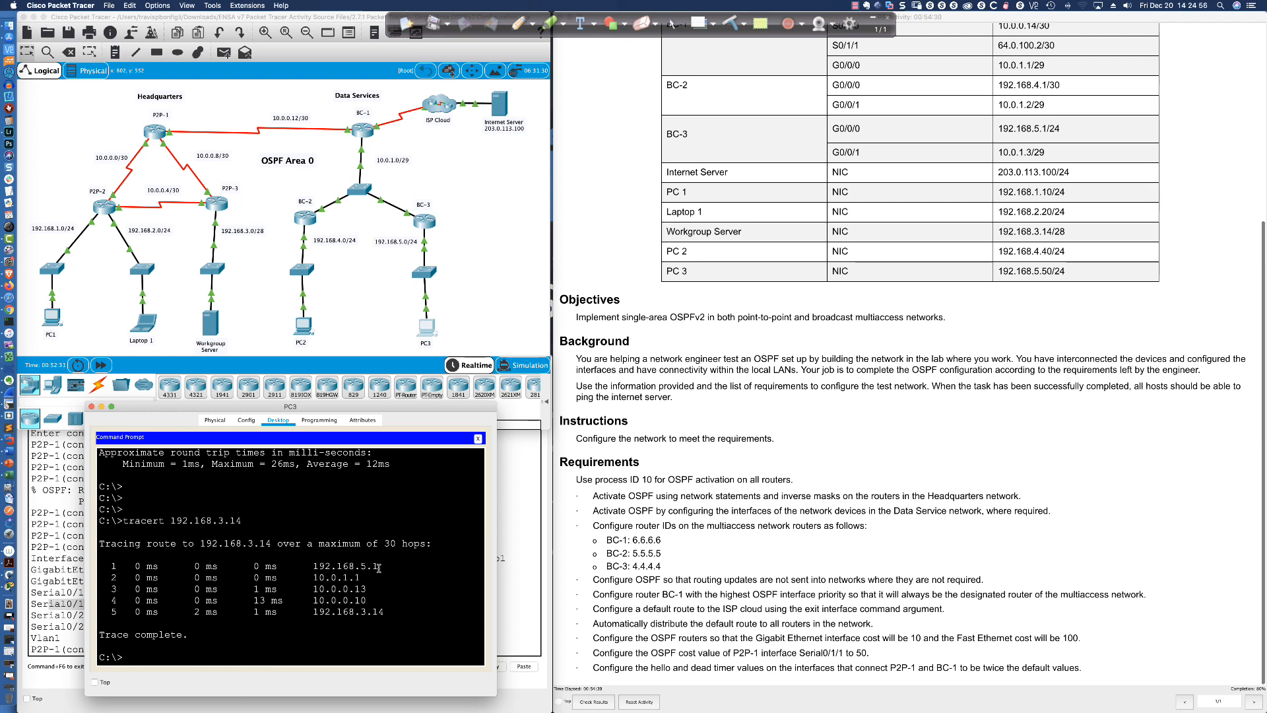
pyautogui.moveTo(379, 566); pyautogui.dragTo(357, 566)
# Draw the route from PC3 to the Workgroup Server and the alternative through P2P-2 on the topology, and clear the marks
pyautogui.click(520, 23)
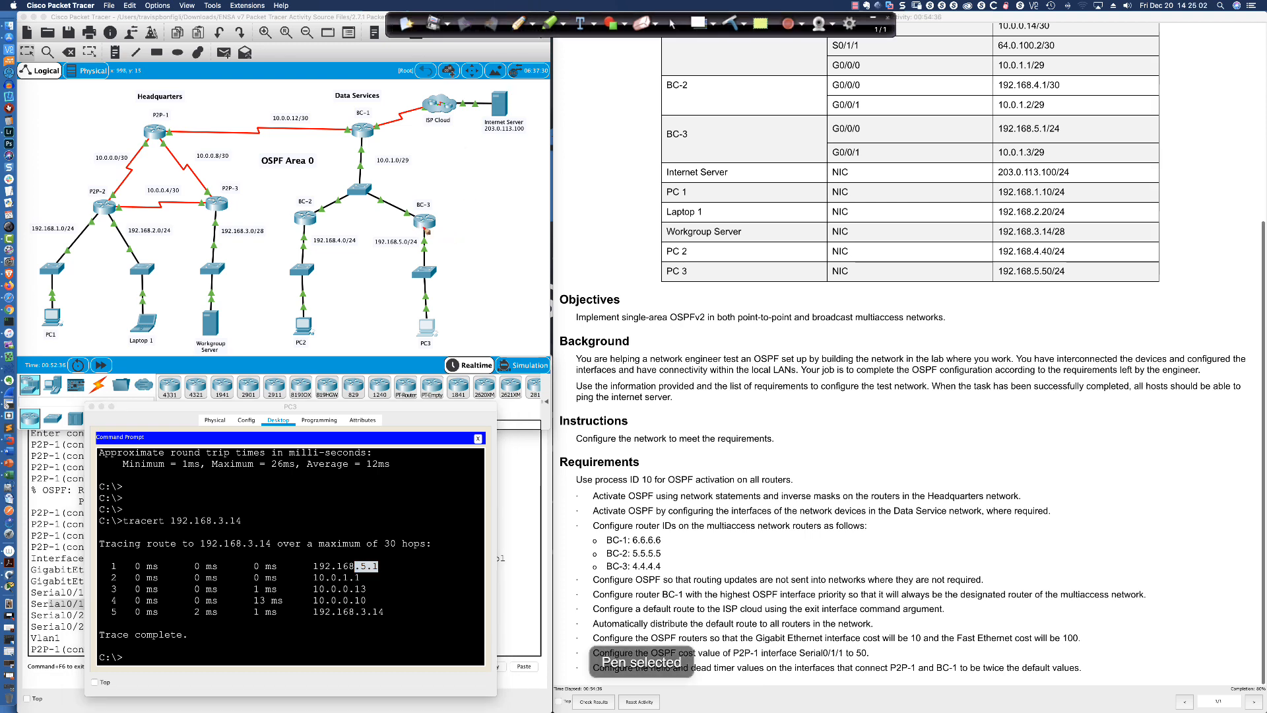
pyautogui.moveTo(423, 227); pyautogui.dragTo(427, 229)
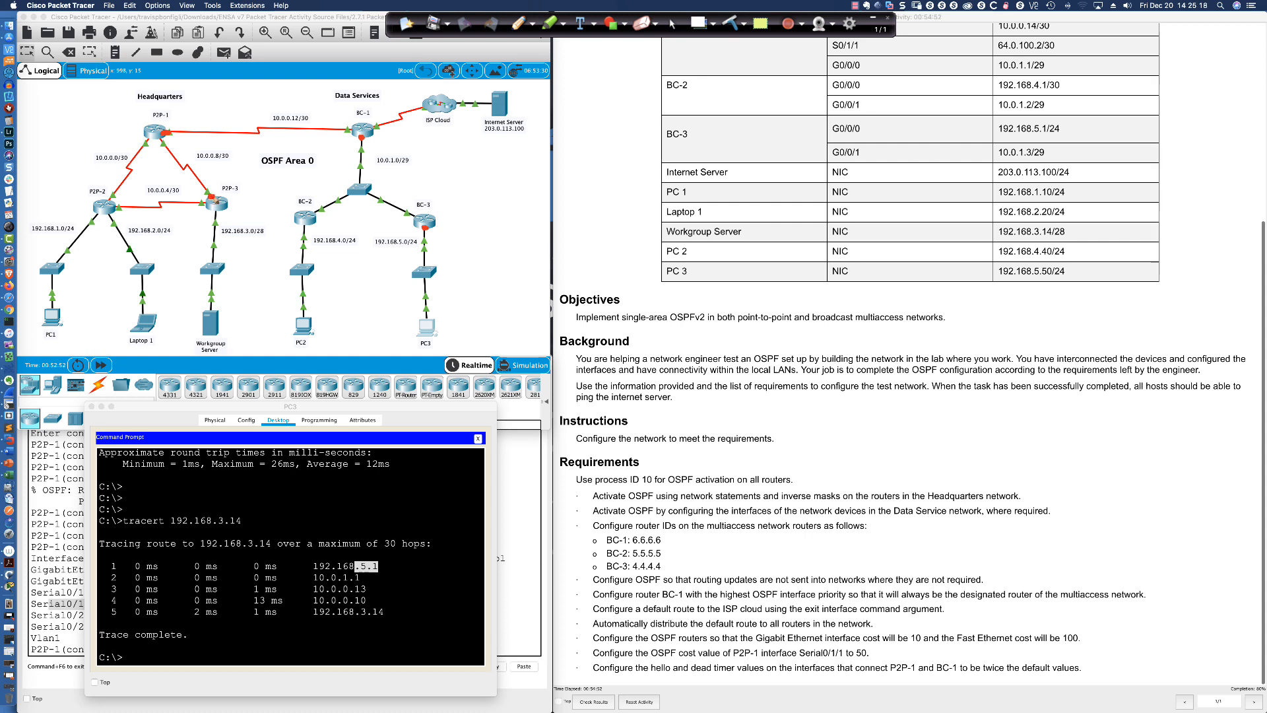
pyautogui.moveTo(218, 204); pyautogui.dragTo(232, 320)
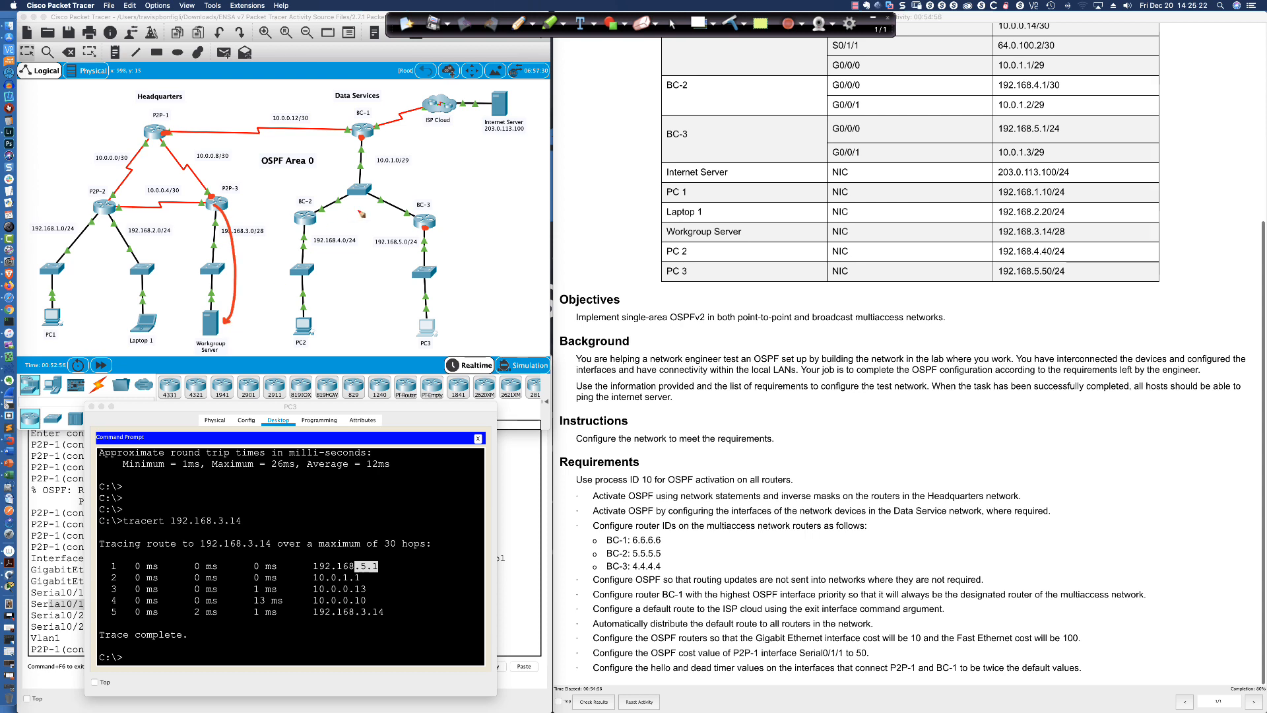
pyautogui.moveTo(427, 328)
pyautogui.mouseDown()
pyautogui.moveTo(411, 216)
pyautogui.moveTo(360, 177)
pyautogui.moveTo(357, 132)
pyautogui.moveTo(165, 135)
pyautogui.moveTo(229, 231)
pyautogui.moveTo(225, 326)
pyautogui.moveTo(236, 320)
pyautogui.mouseUp()
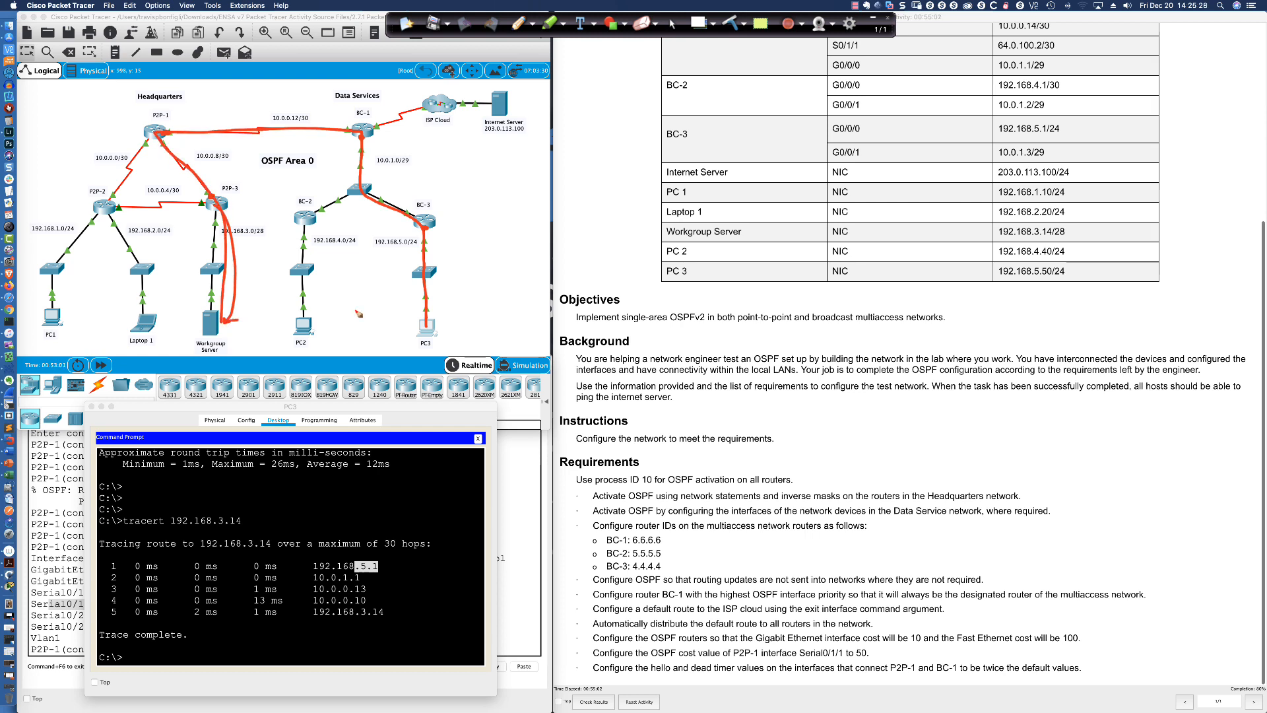
pyautogui.moveTo(144, 121)
pyautogui.mouseDown()
pyautogui.moveTo(94, 181)
pyautogui.moveTo(121, 168)
pyautogui.moveTo(136, 197)
pyautogui.moveTo(171, 195)
pyautogui.mouseUp()
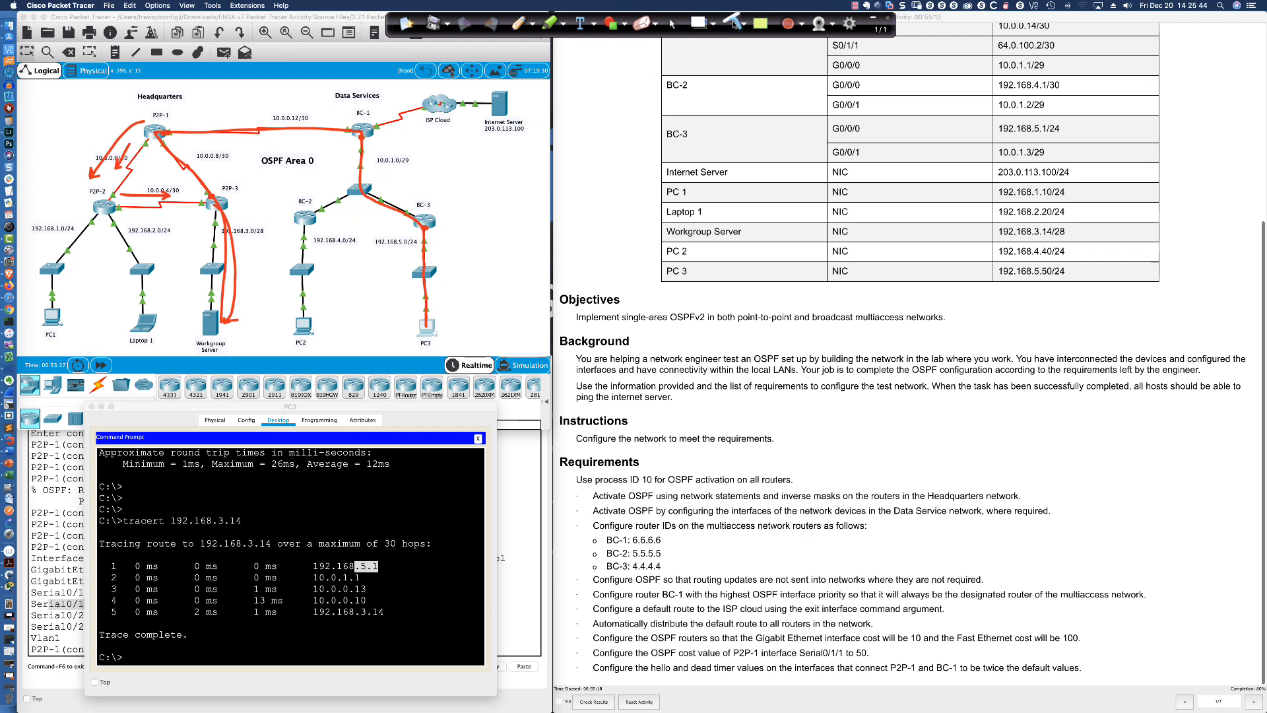
pyautogui.click(668, 25)
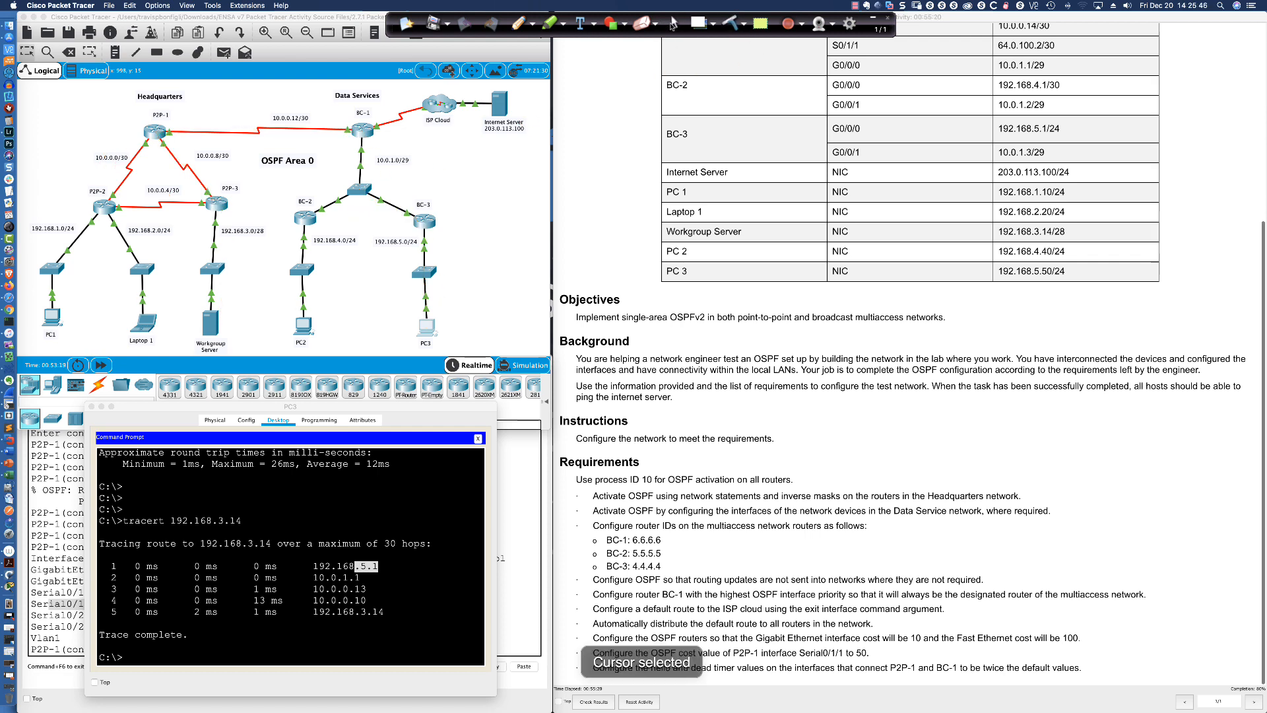
# Set the OSPF cost of P2P-1's interface s0/1/1 to 50 with "ip ospf cost 50"
pyautogui.click(163, 137)
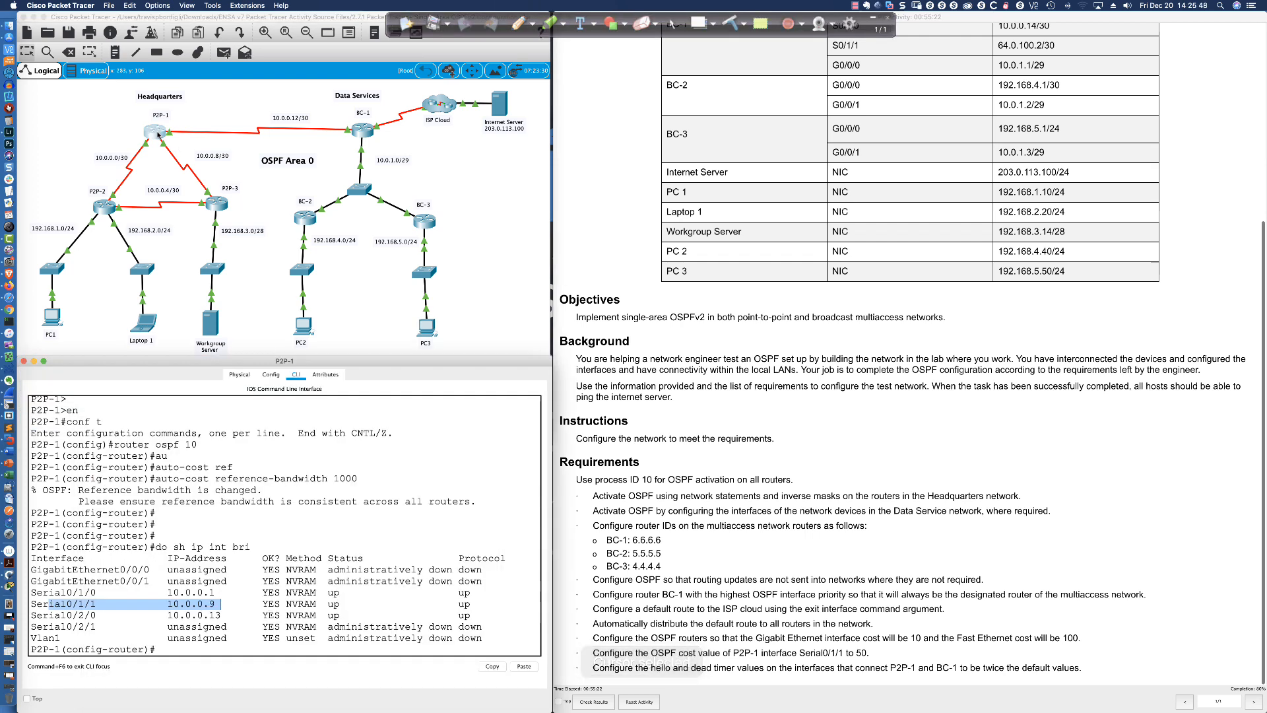
pyautogui.press('Return')
pyautogui.press('Return')
pyautogui.press('Return')
pyautogui.write('i')
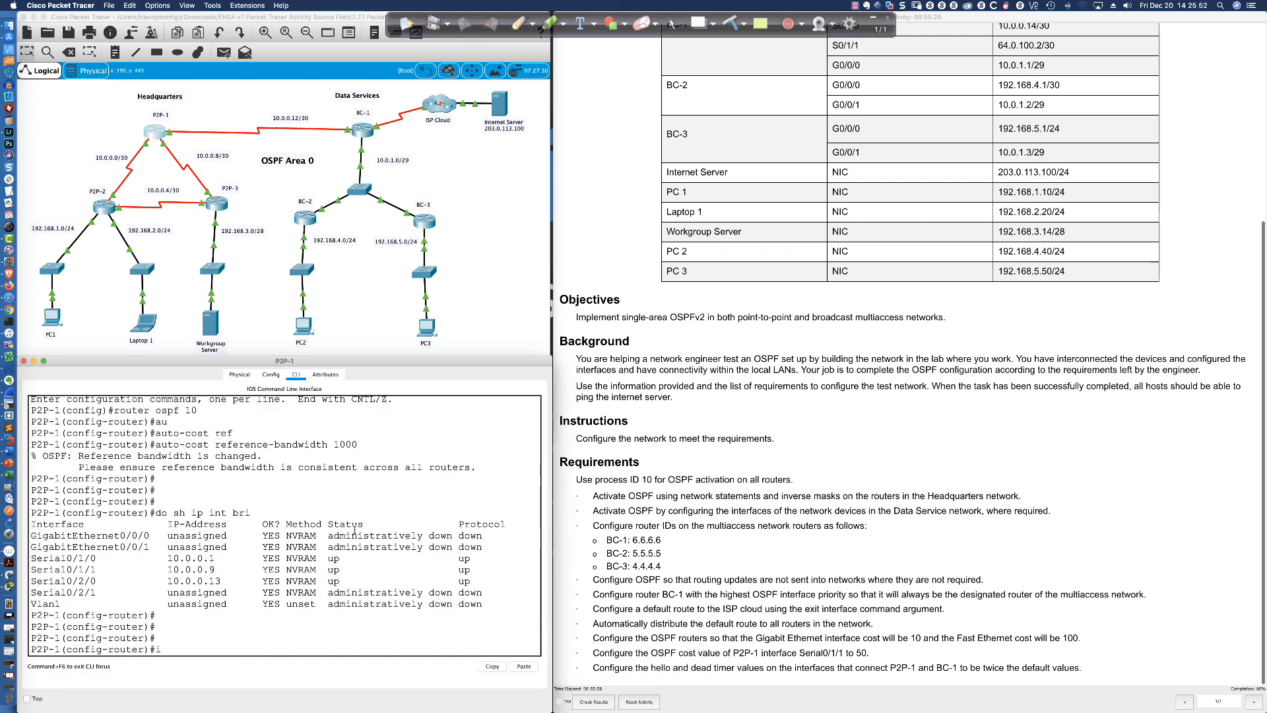
pyautogui.write('nt s0/1/1')
pyautogui.press('Return')
pyautogui.write('ip ospf cost')
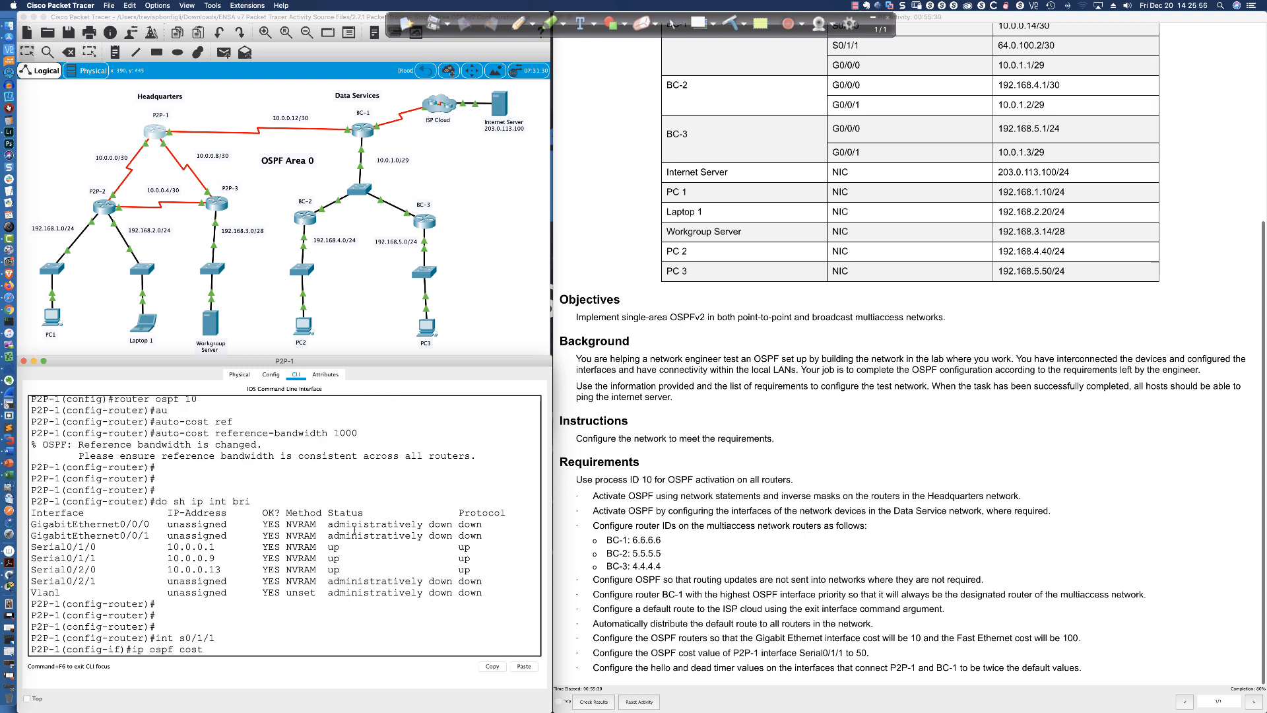
pyautogui.write(' 50')
pyautogui.press('Return')
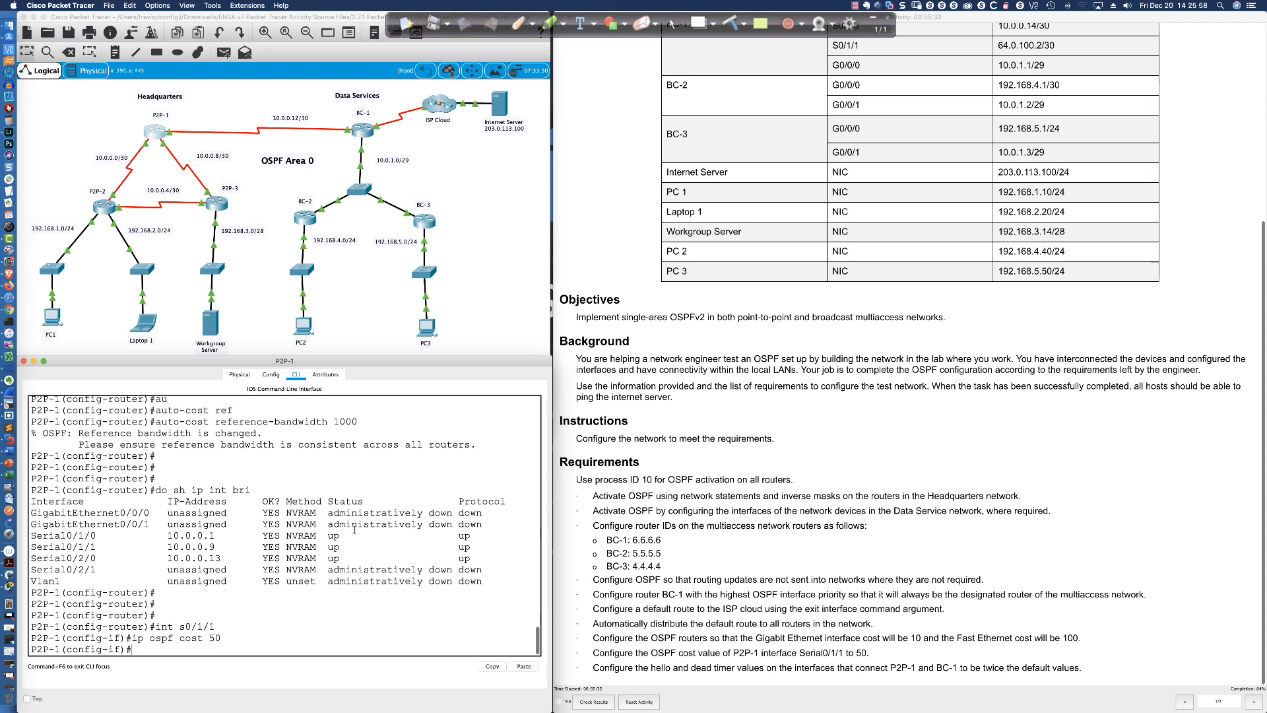
# Trace the route from PC3 to the Workgroup Server at 192.168.3.14 again with the new cost configured on P2P-1
pyautogui.click(427, 327)
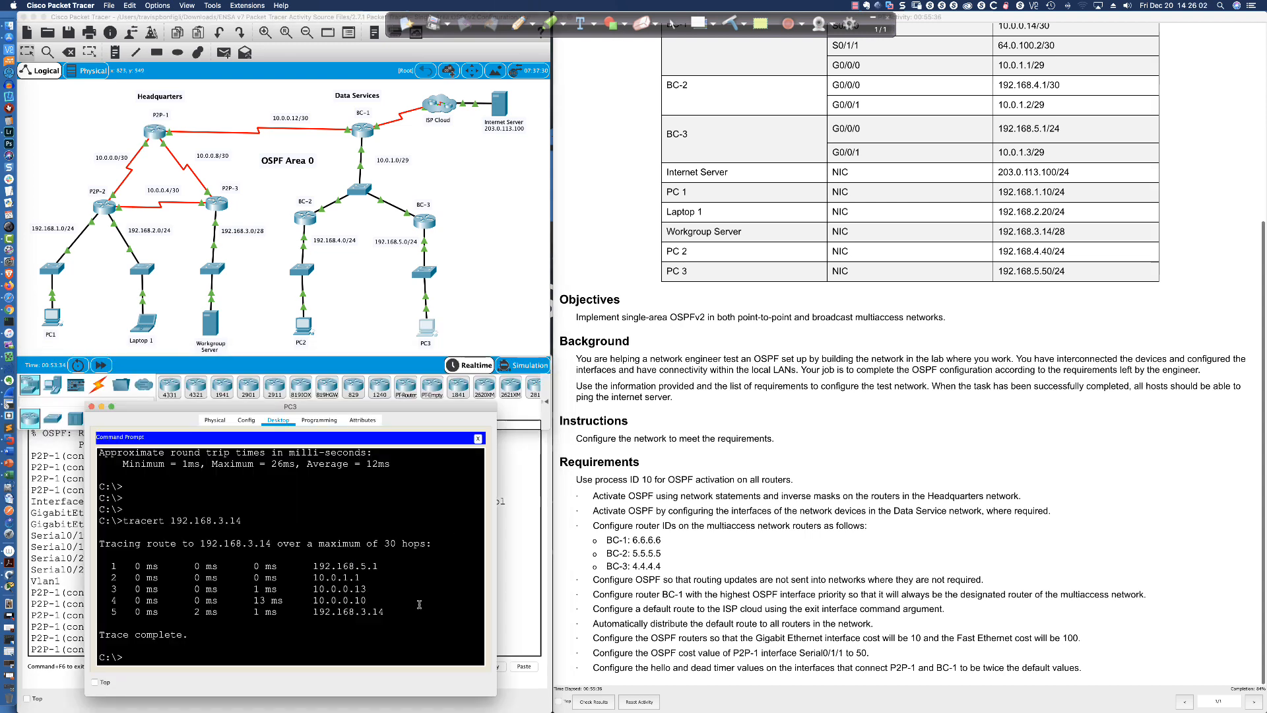
pyautogui.press('Return')
pyautogui.press('Return')
pyautogui.press('Return')
pyautogui.press('Return')
pyautogui.press('Return')
pyautogui.press('Return')
pyautogui.write('cls')
pyautogui.press('Return')
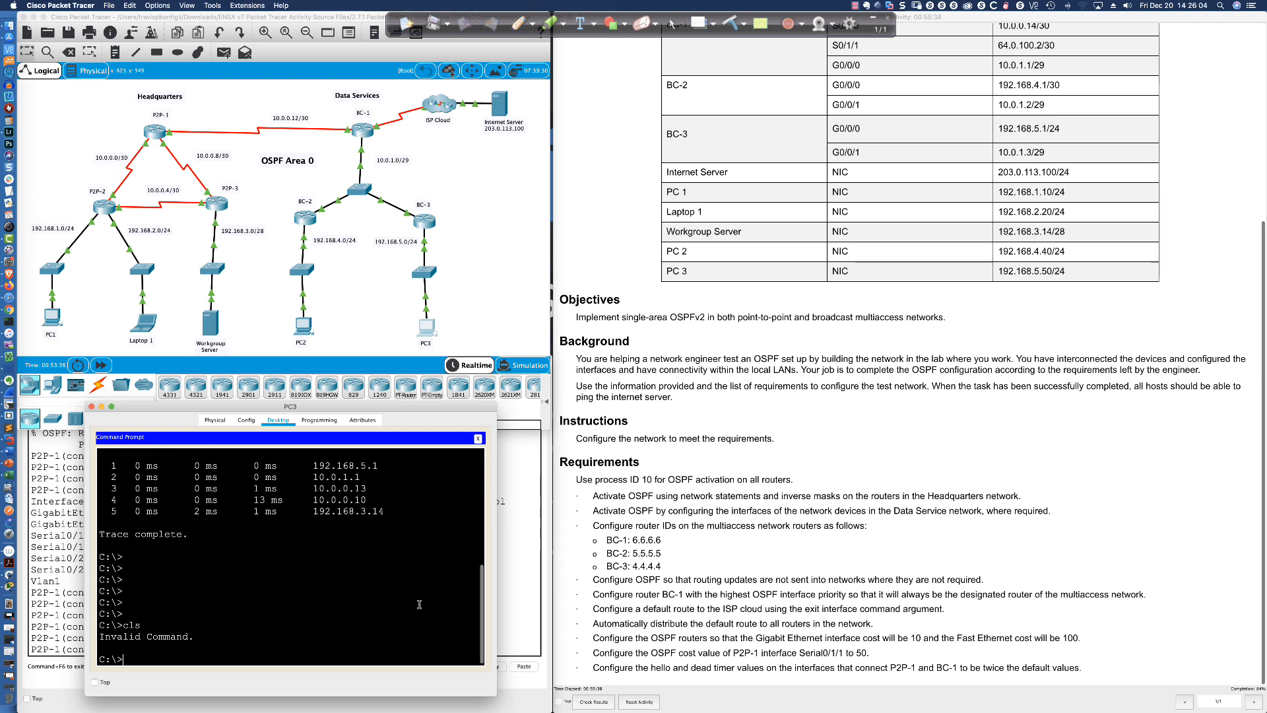
pyautogui.press('Return')
pyautogui.press('Return')
pyautogui.press('Return')
pyautogui.press('Return')
pyautogui.press('Return')
pyautogui.press('Return')
pyautogui.write('cls')
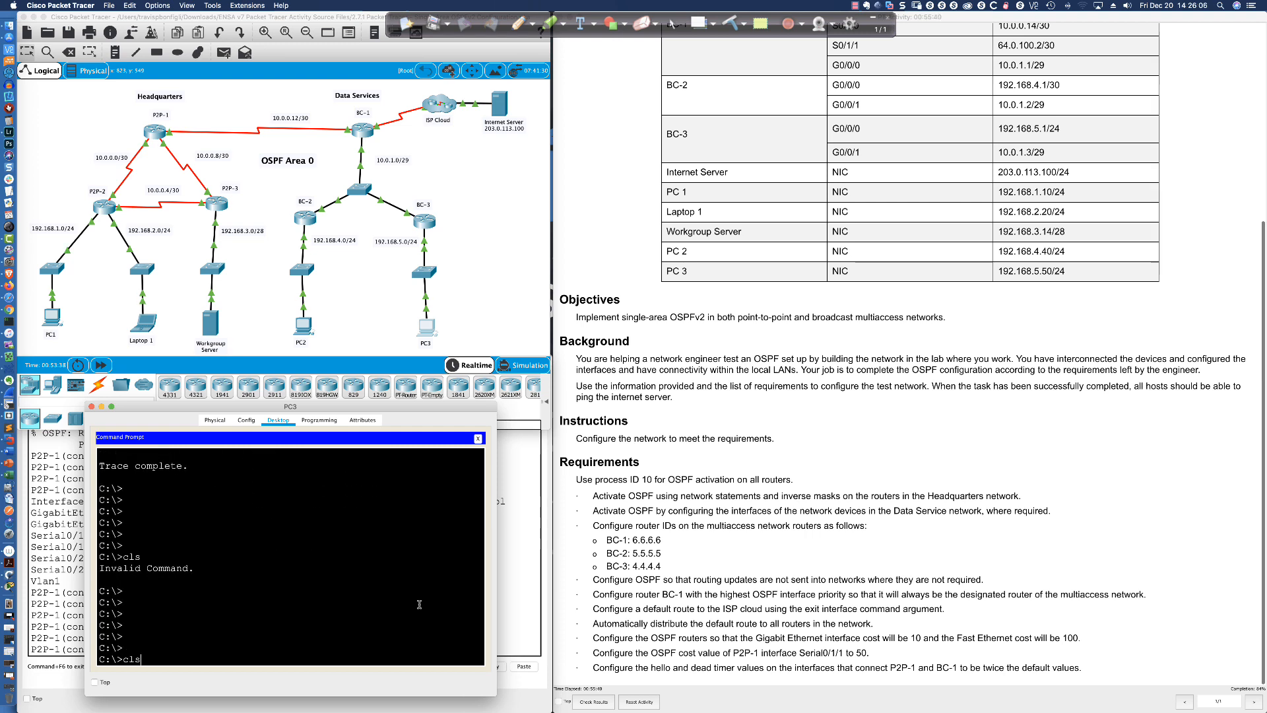
pyautogui.press('Up')
pyautogui.press('Up')
pyautogui.press('Return')
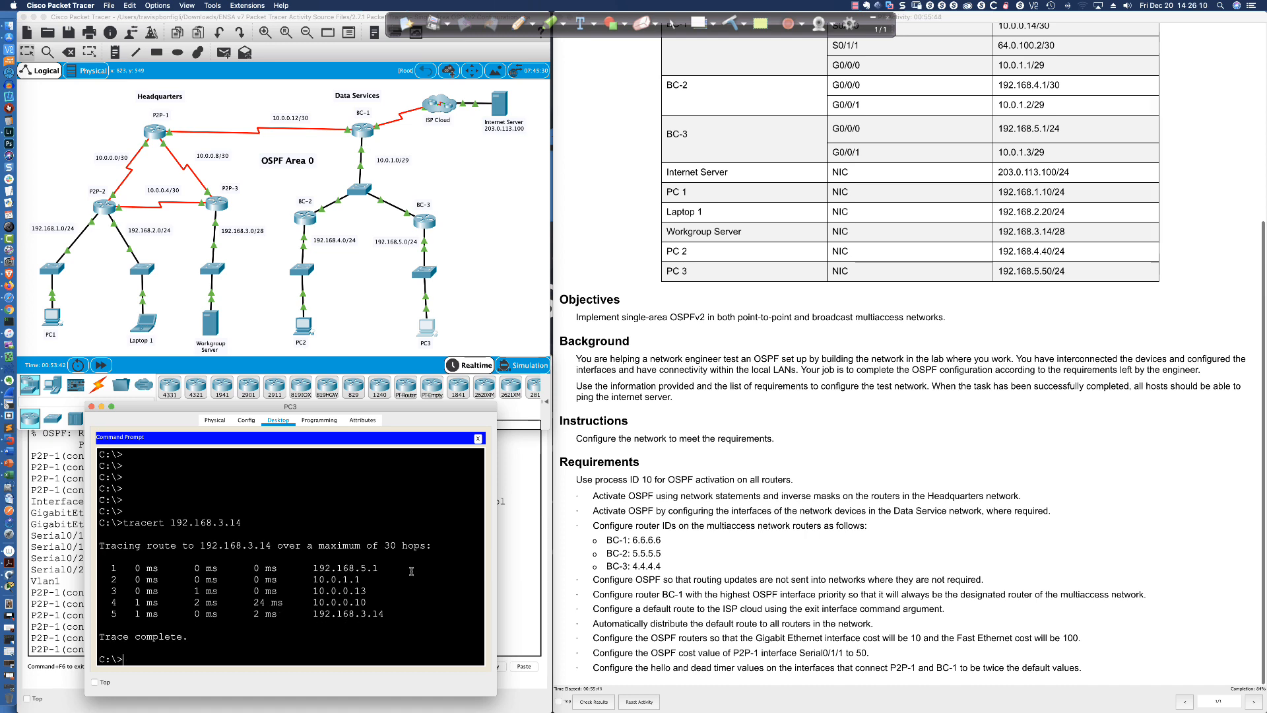
# Mark the traced hops at BC-3, BC-1 and P2P-1 on the topology with the Pen, and clear the marks
pyautogui.click(520, 24)
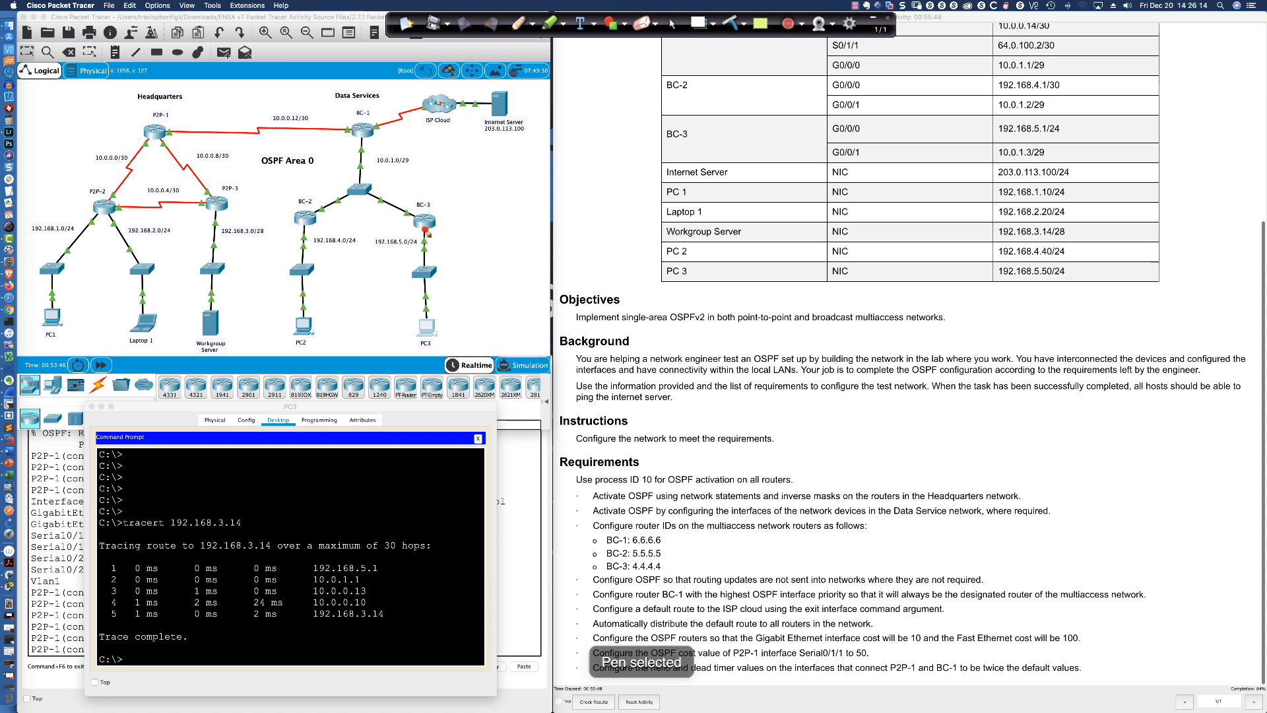
pyautogui.moveTo(362, 139); pyautogui.dragTo(362, 140)
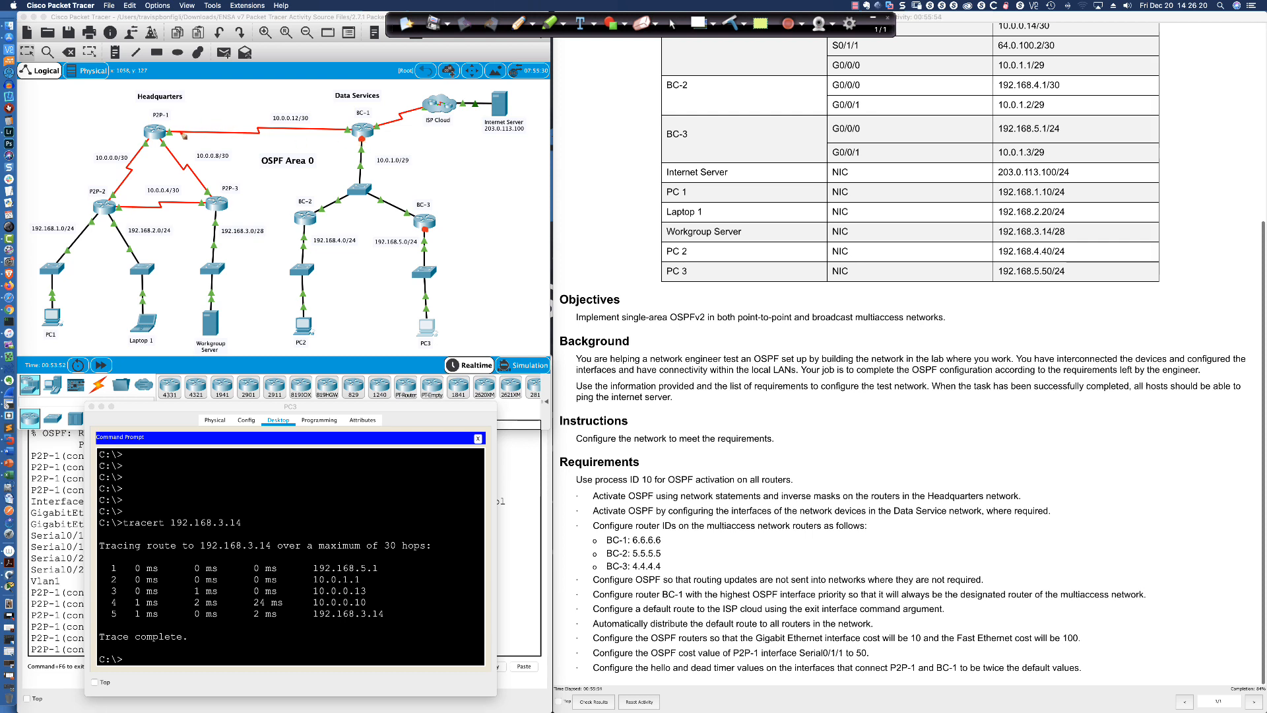
pyautogui.moveTo(167, 133); pyautogui.dragTo(169, 133)
pyautogui.click(674, 25)
# Return to P2P-1's command line and enter interface configuration for s0/2/0
pyautogui.click(161, 139)
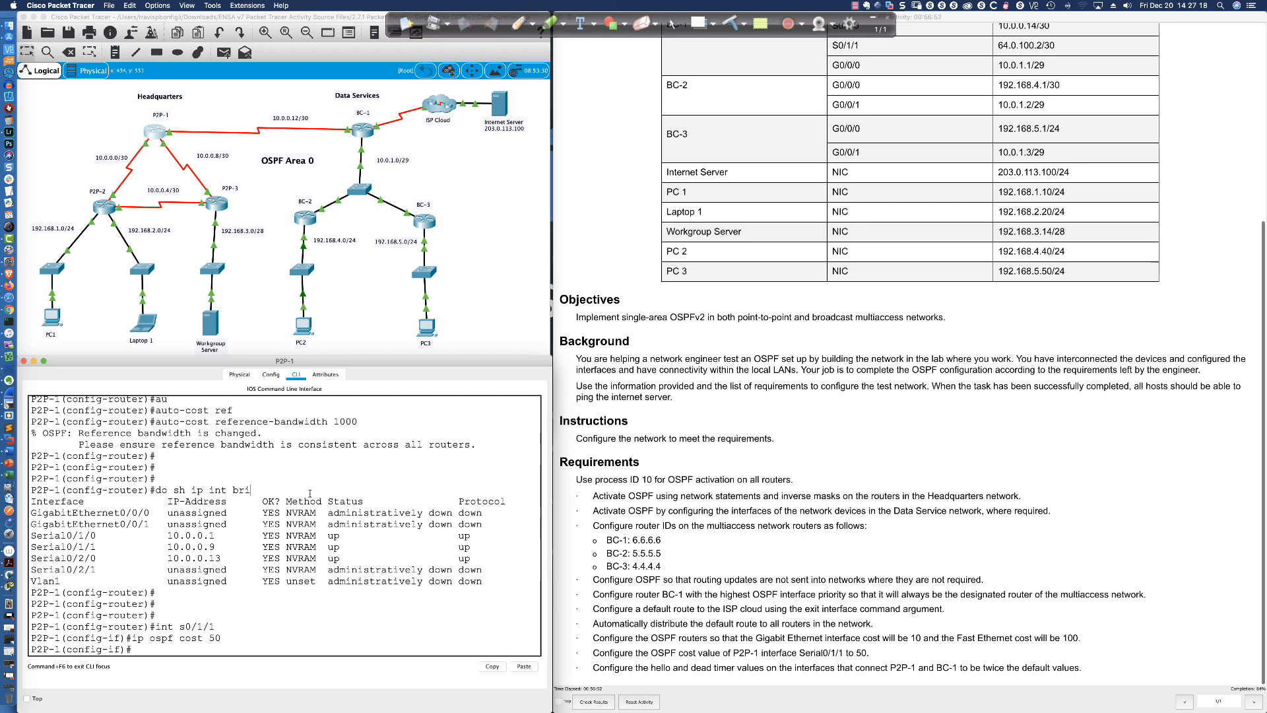
pyautogui.press('Return')
pyautogui.press('Return')
pyautogui.press('Return')
pyautogui.press('Return')
pyautogui.press('Return')
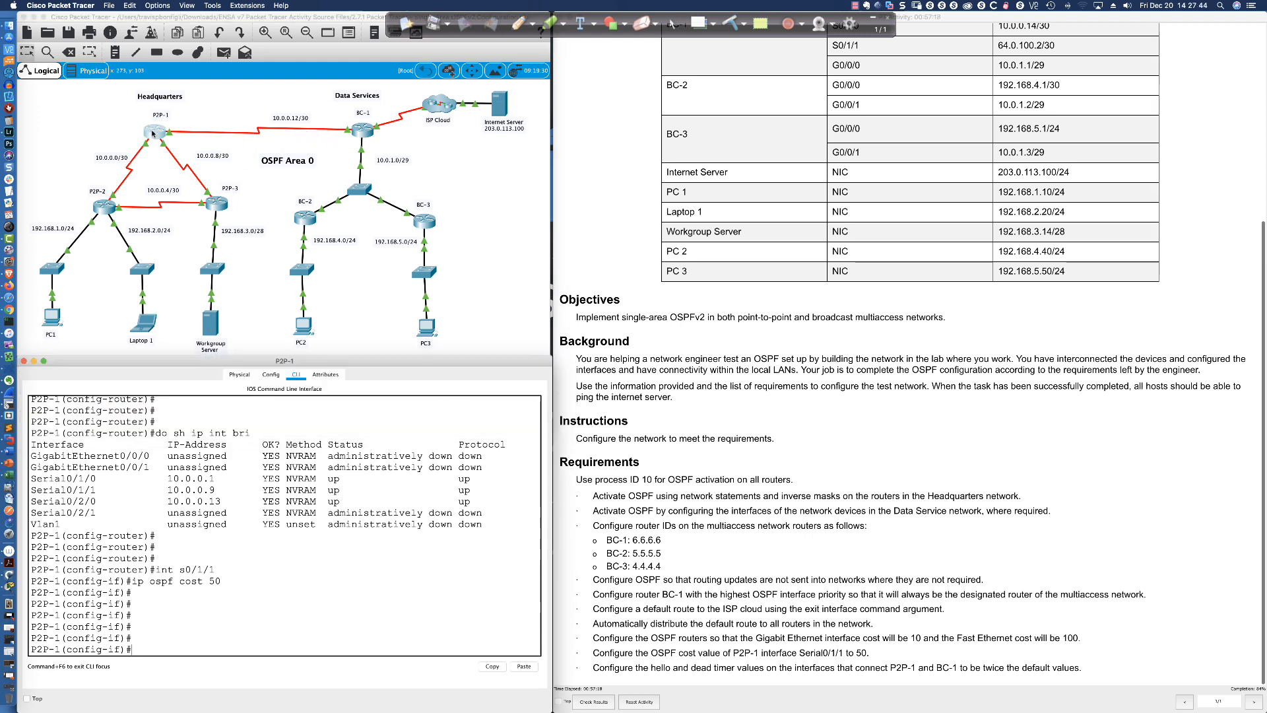
pyautogui.press('Return')
pyautogui.press('Return')
pyautogui.press('Return')
pyautogui.press('Return')
pyautogui.press('Return')
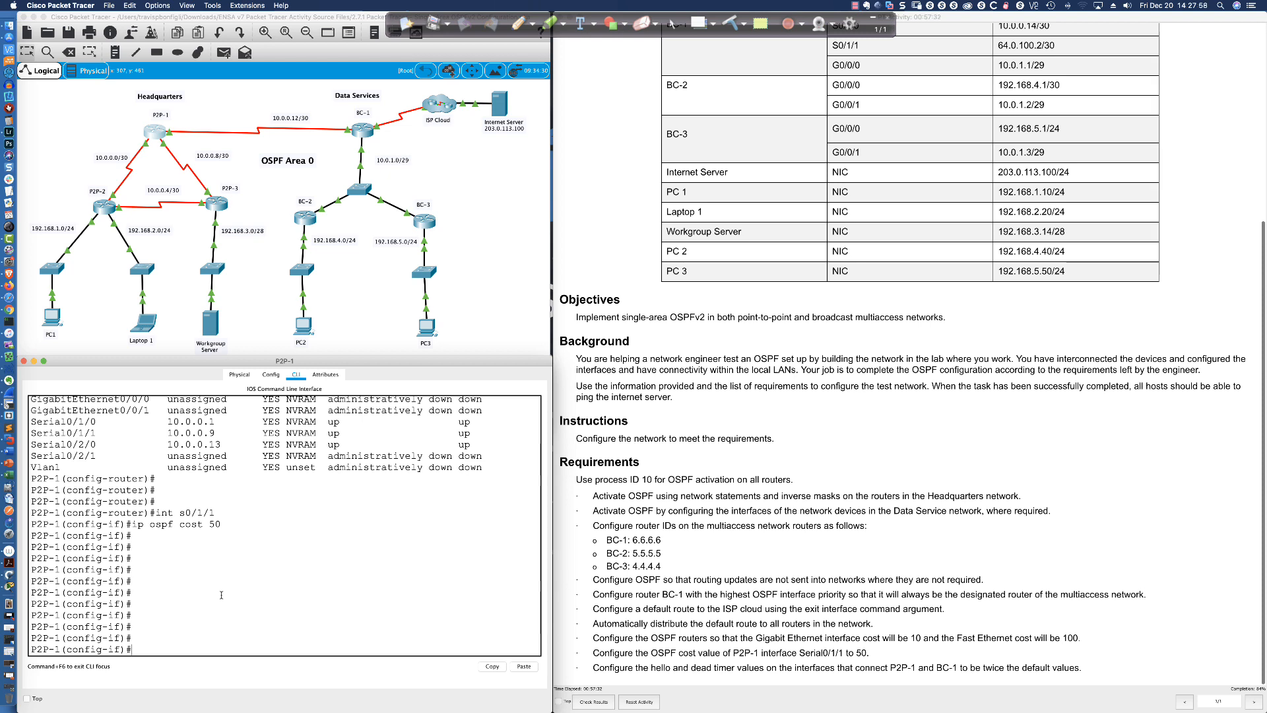
pyautogui.write('int s0/2/0')
pyautogui.press('Return')
pyautogui.press('Return')
pyautogui.press('Return')
pyautogui.press('Return')
pyautogui.press('Return')
pyautogui.press('Return')
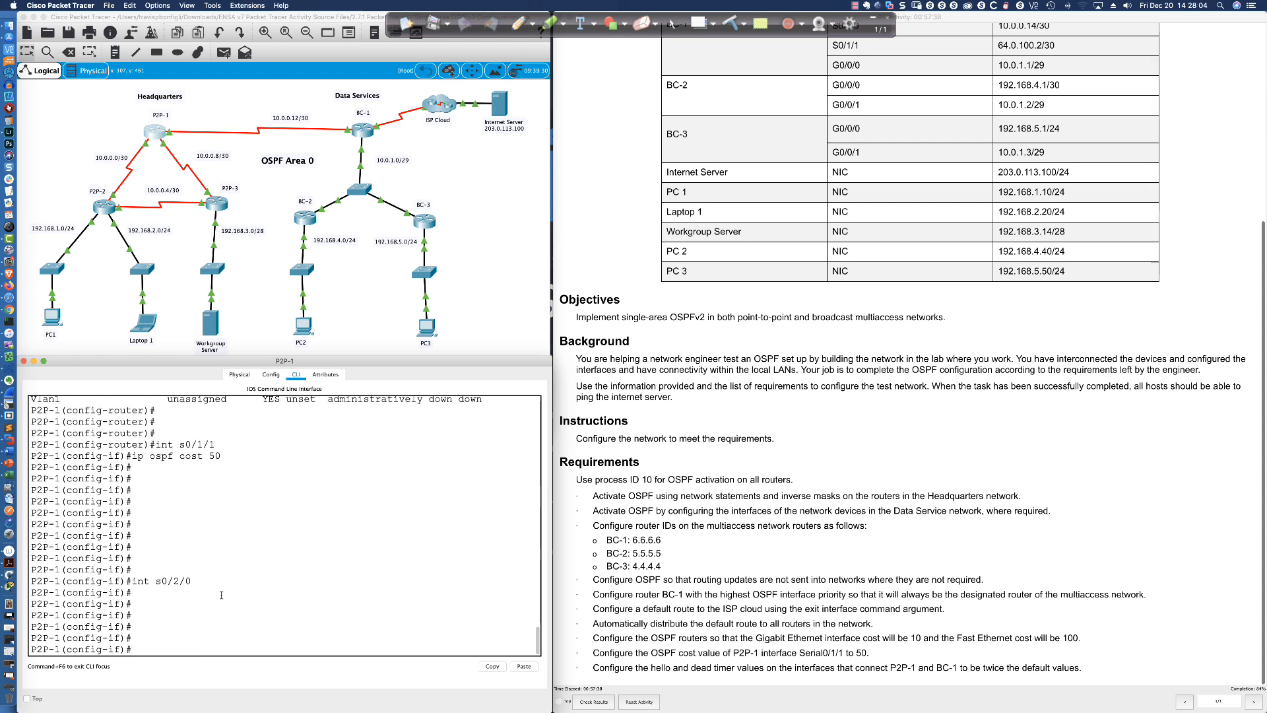
# Set the OSPF hello interval to 20 and the dead interval to 80 on P2P-1's s0/2/0
pyautogui.write('ip ospf')
pyautogui.write('hel')
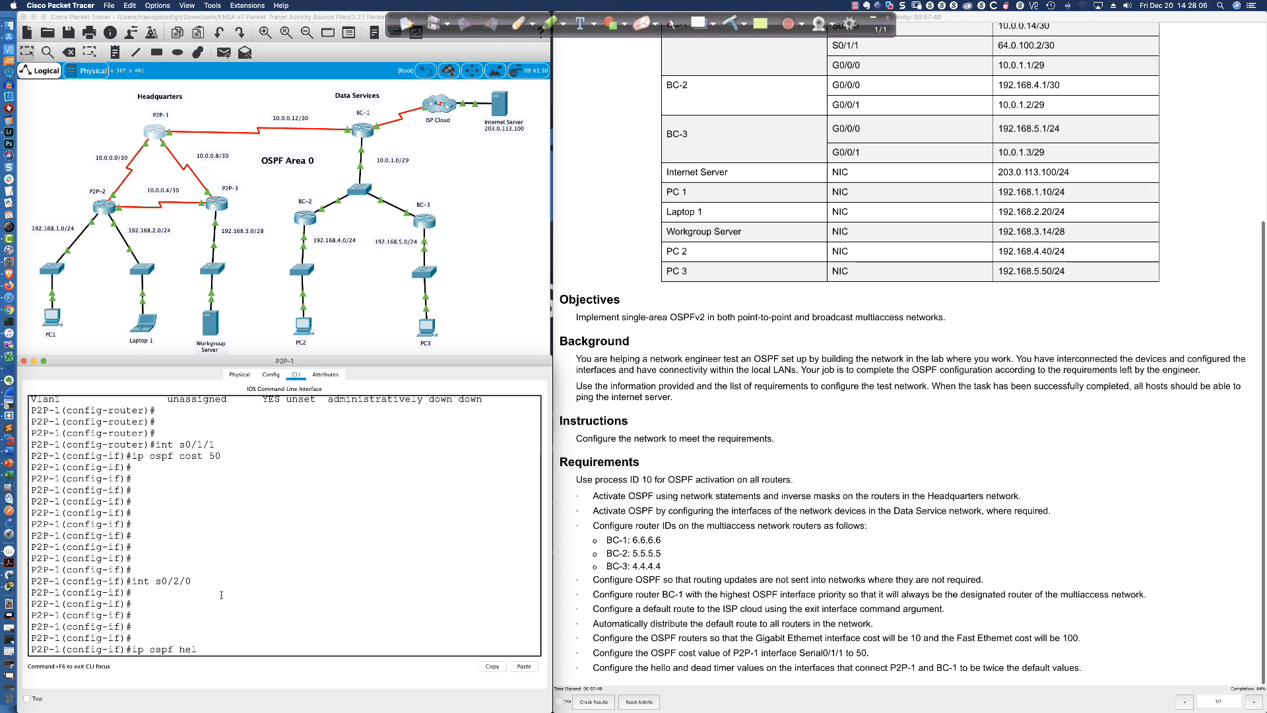
pyautogui.press('Tab')
pyautogui.write('20')
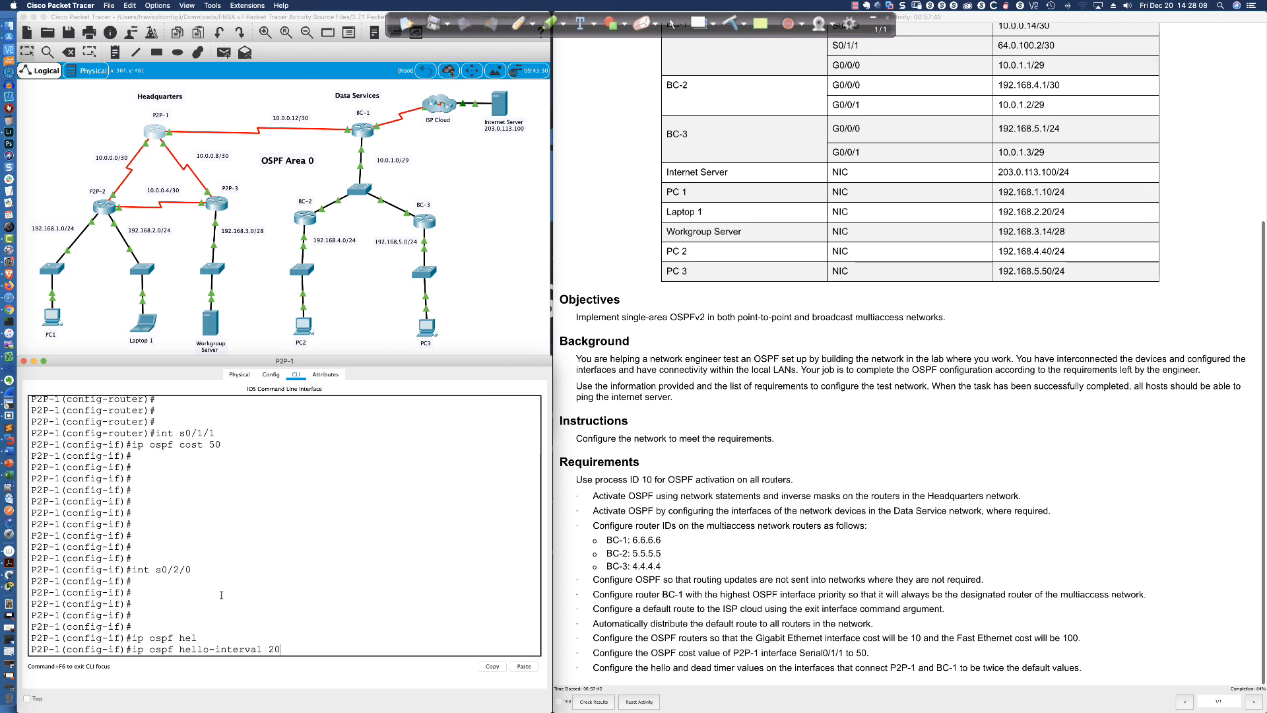
pyautogui.press('Return')
pyautogui.write('ip ospf')
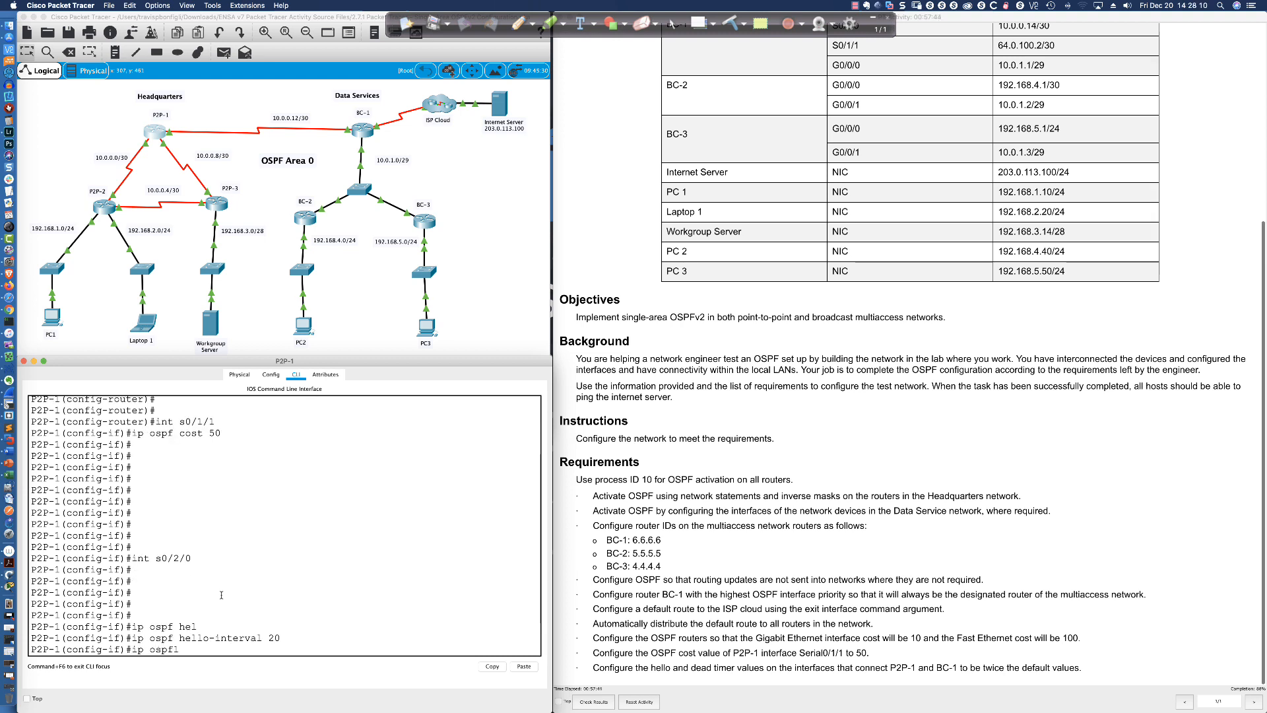
pyautogui.write(' de')
pyautogui.press('Tab')
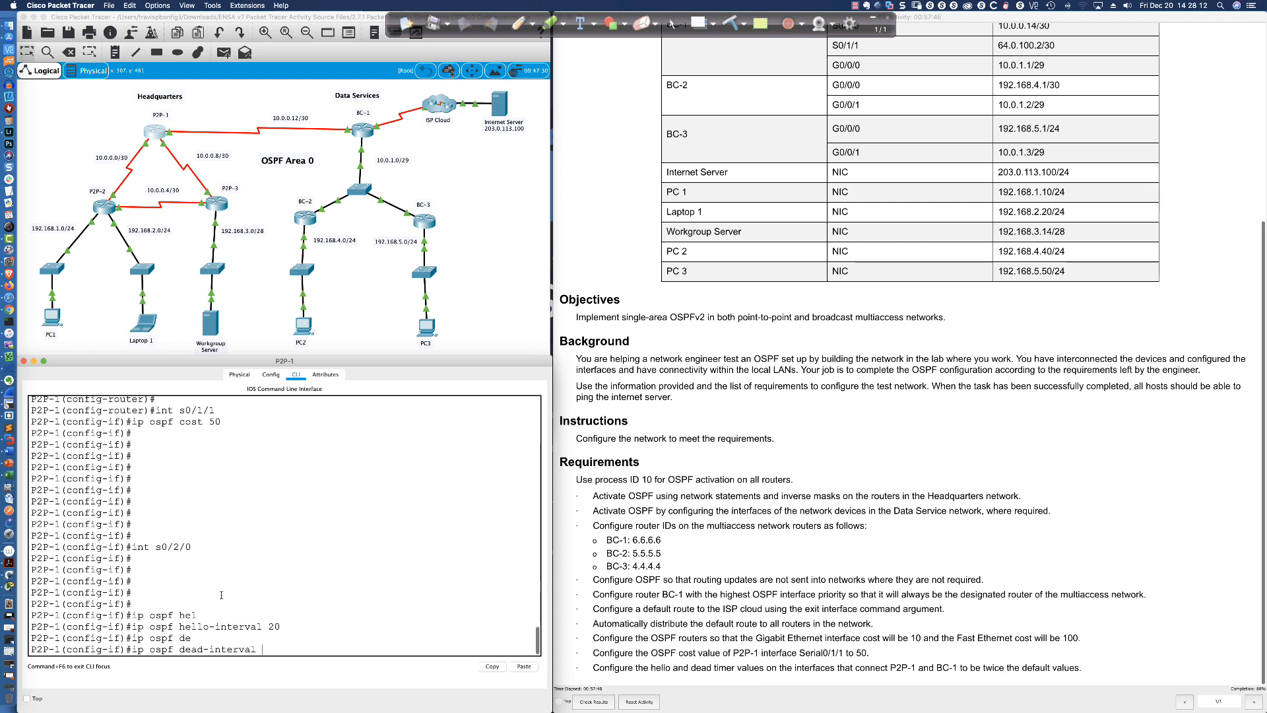
pyautogui.write('80')
pyautogui.press('Return')
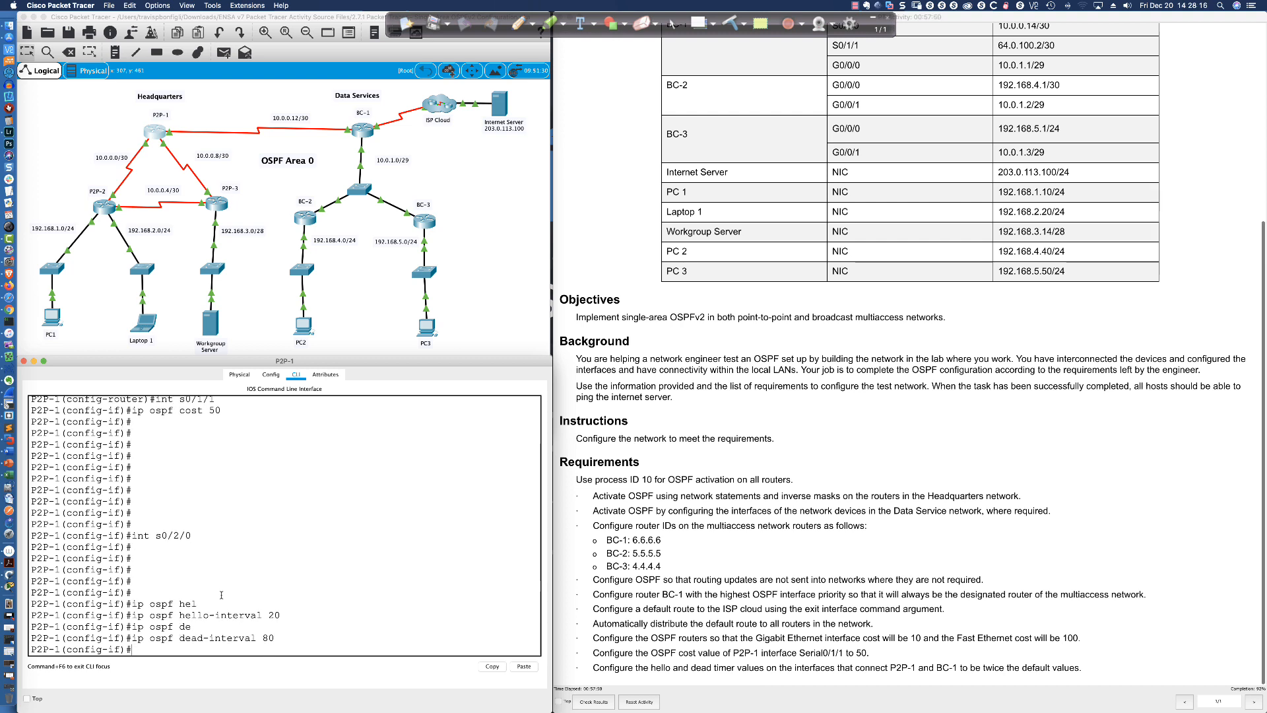
# Leave configuration mode on P2P-1 and save the configuration with "wr"
pyautogui.write('end')
pyautogui.press('Return')
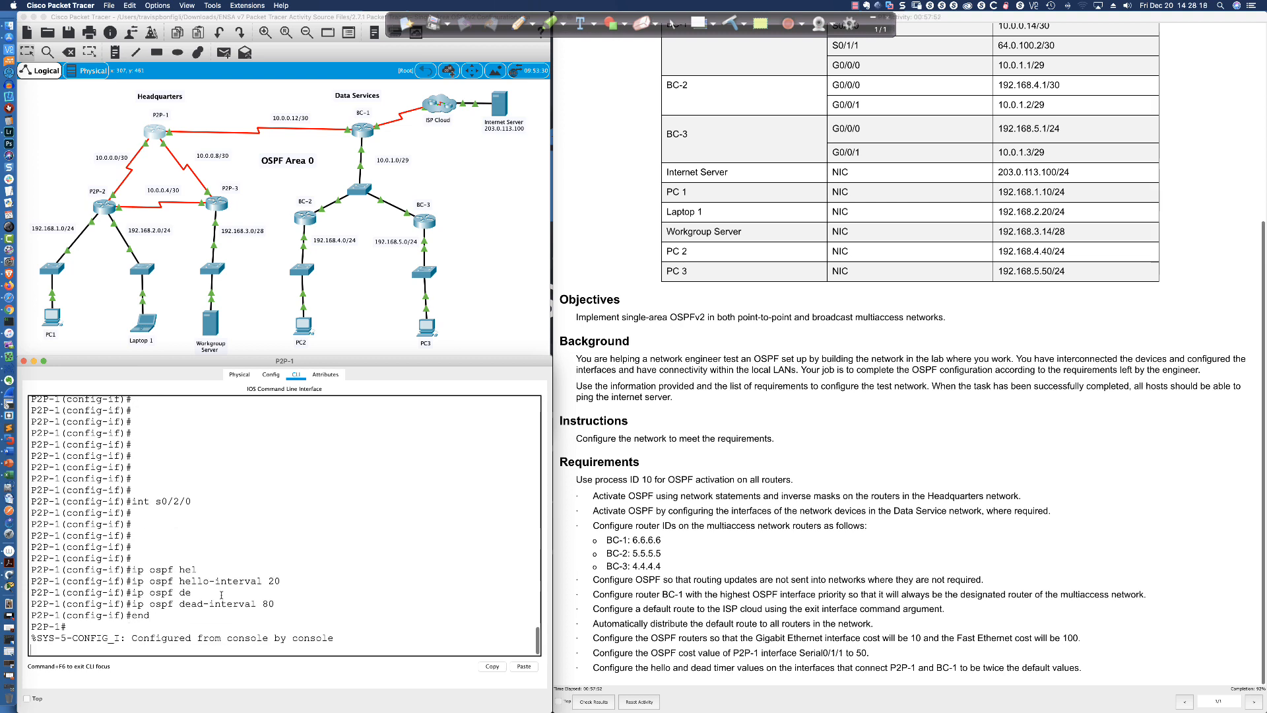
pyautogui.press('Return')
pyautogui.write('wr')
pyautogui.press('Return')
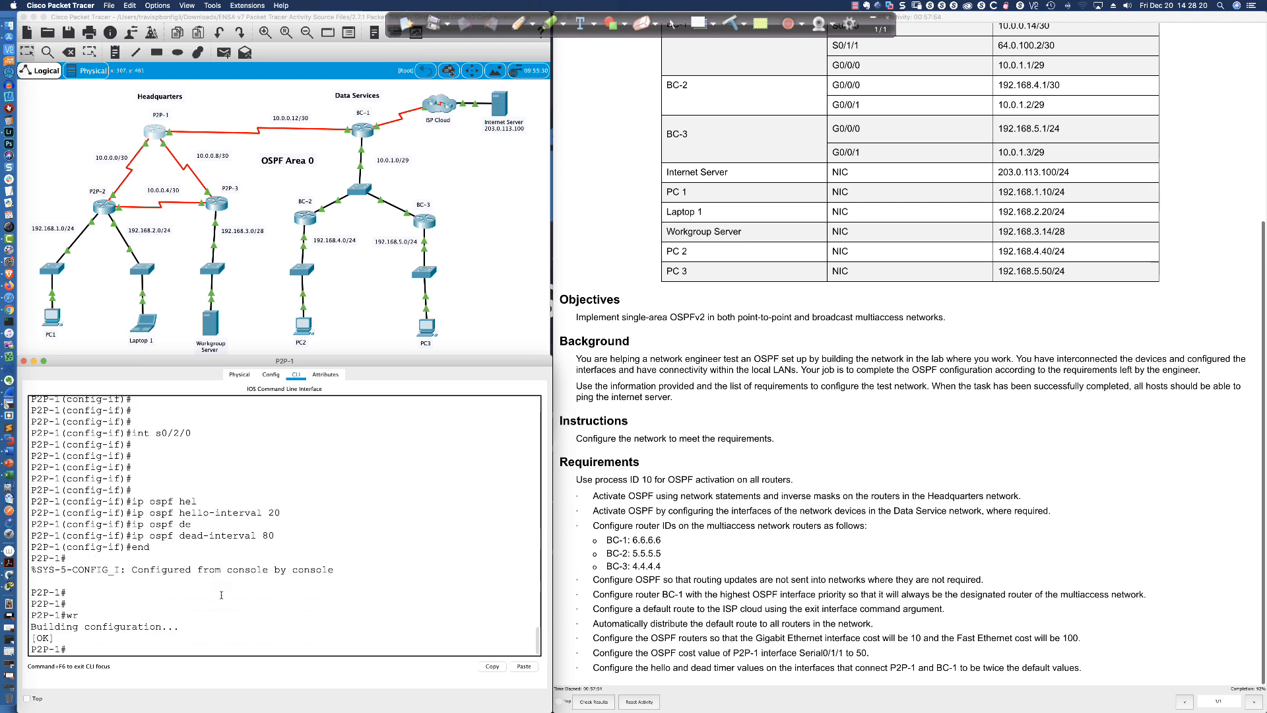
# List BC-1's interfaces with "do sh ip int bri" to identify the serial link towards P2P-1
pyautogui.click(358, 139)
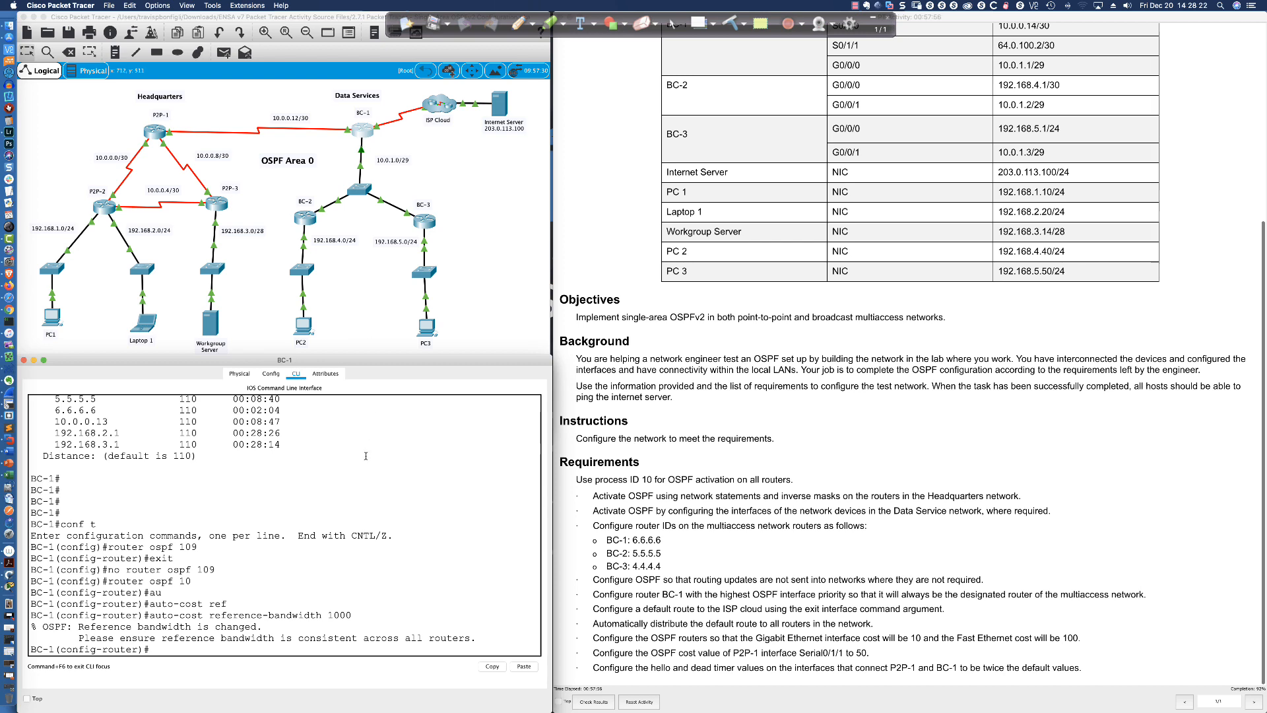
pyautogui.press('Return')
pyautogui.press('Return')
pyautogui.press('Return')
pyautogui.press('Return')
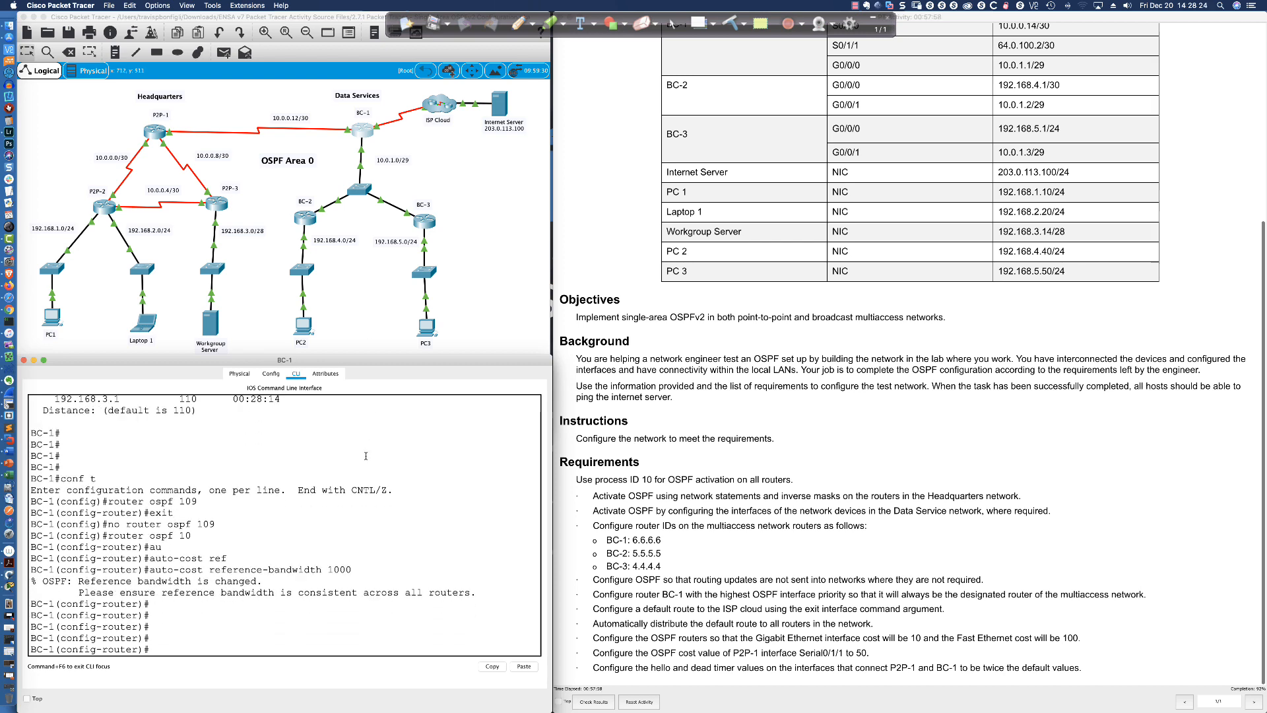
pyautogui.write('do sh ip int bri')
pyautogui.press('Return')
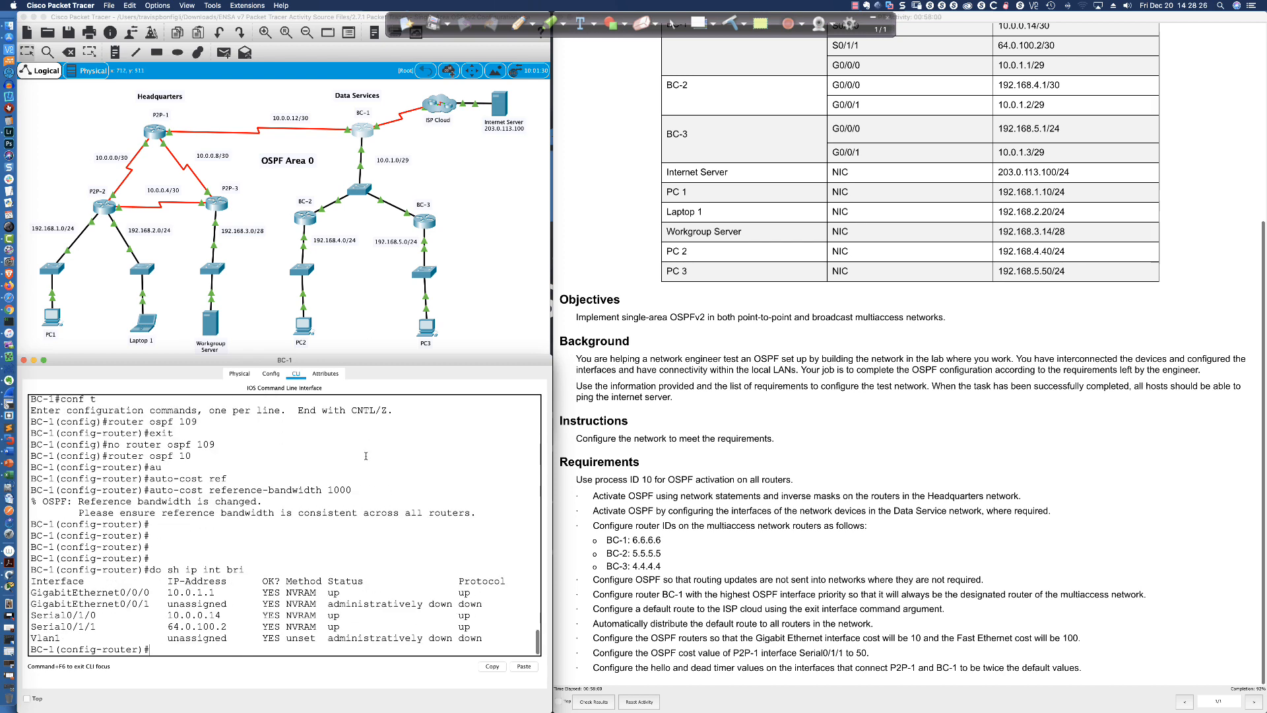
# Set the OSPF hello interval to 20 and the dead interval to 80 on BC-1's s0/1/0, and leave configuration mode
pyautogui.write('int s0/1/0')
pyautogui.press('Return')
pyautogui.write('ip')
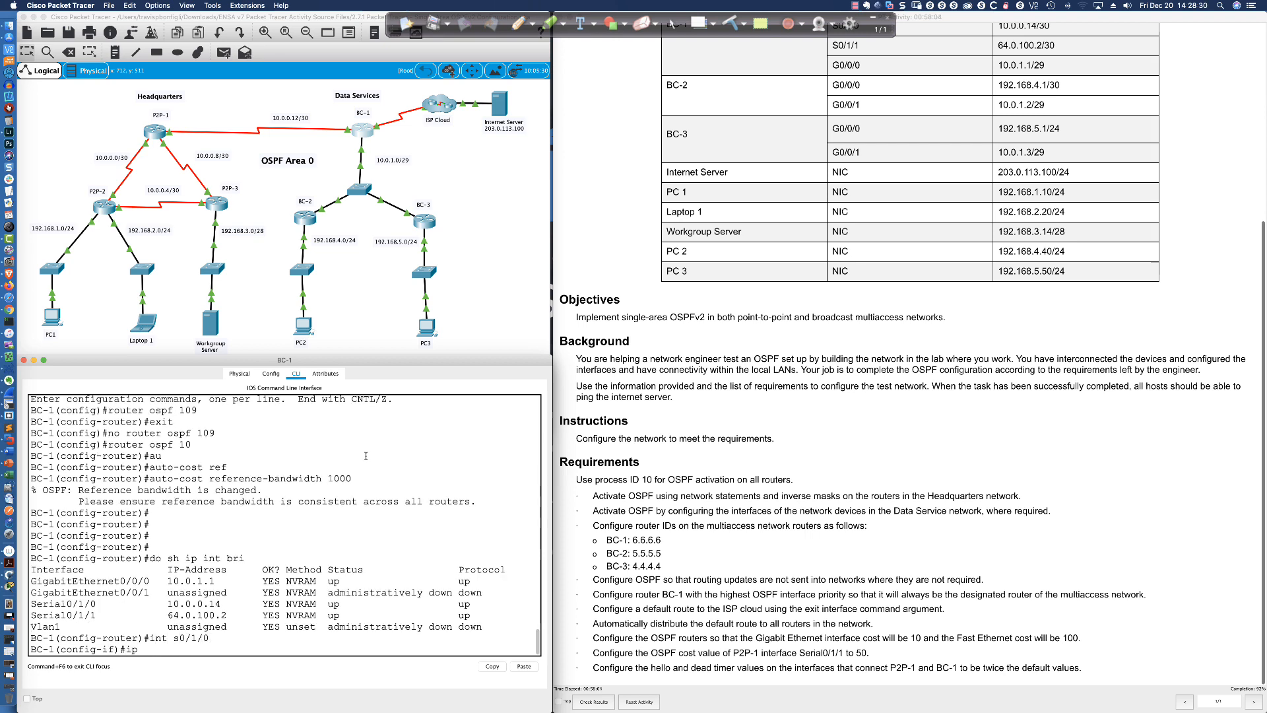
pyautogui.write(' ospf hel')
pyautogui.press('Tab')
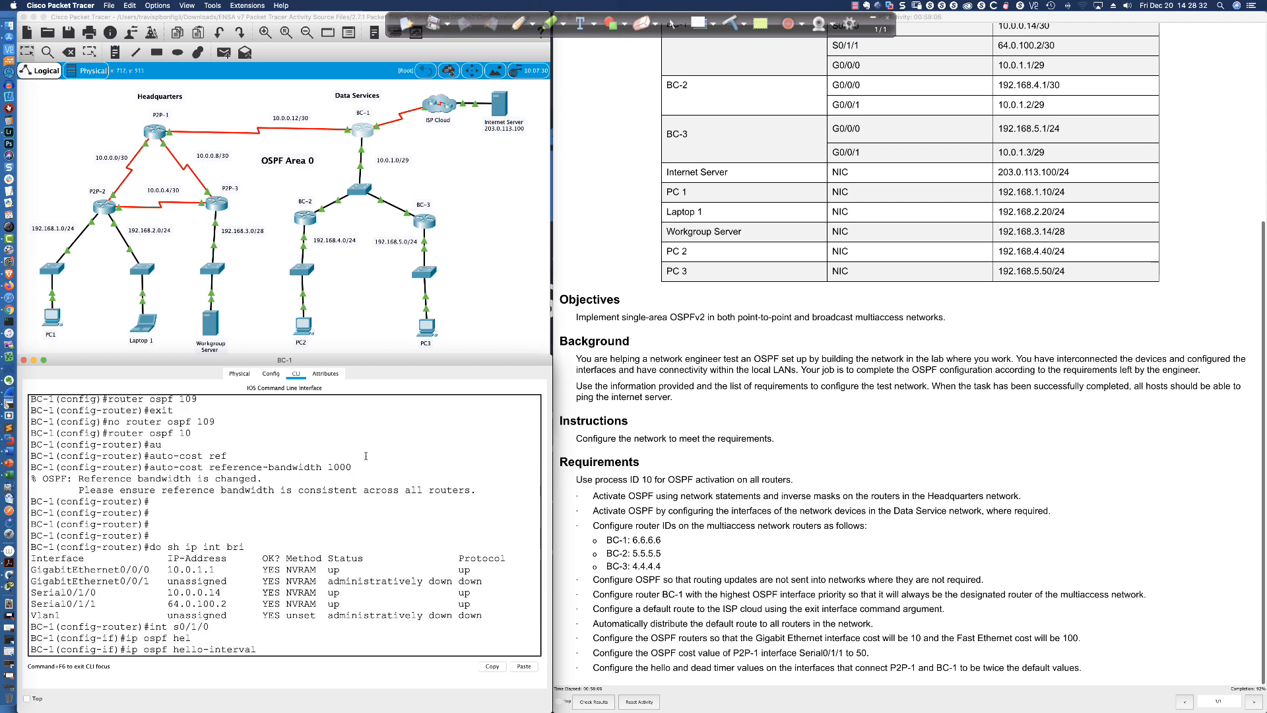
pyautogui.write('20')
pyautogui.press('Return')
pyautogui.write('ip o')
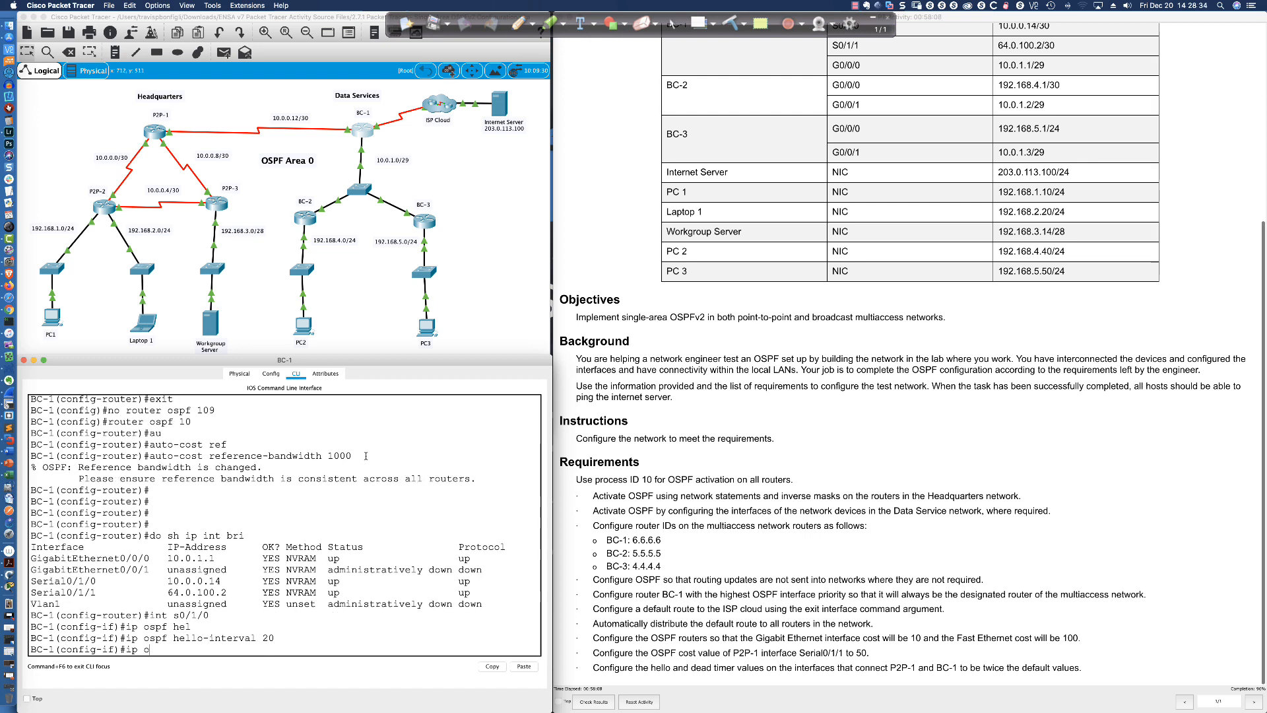
pyautogui.write('spf de')
pyautogui.press('Tab')
pyautogui.write('80')
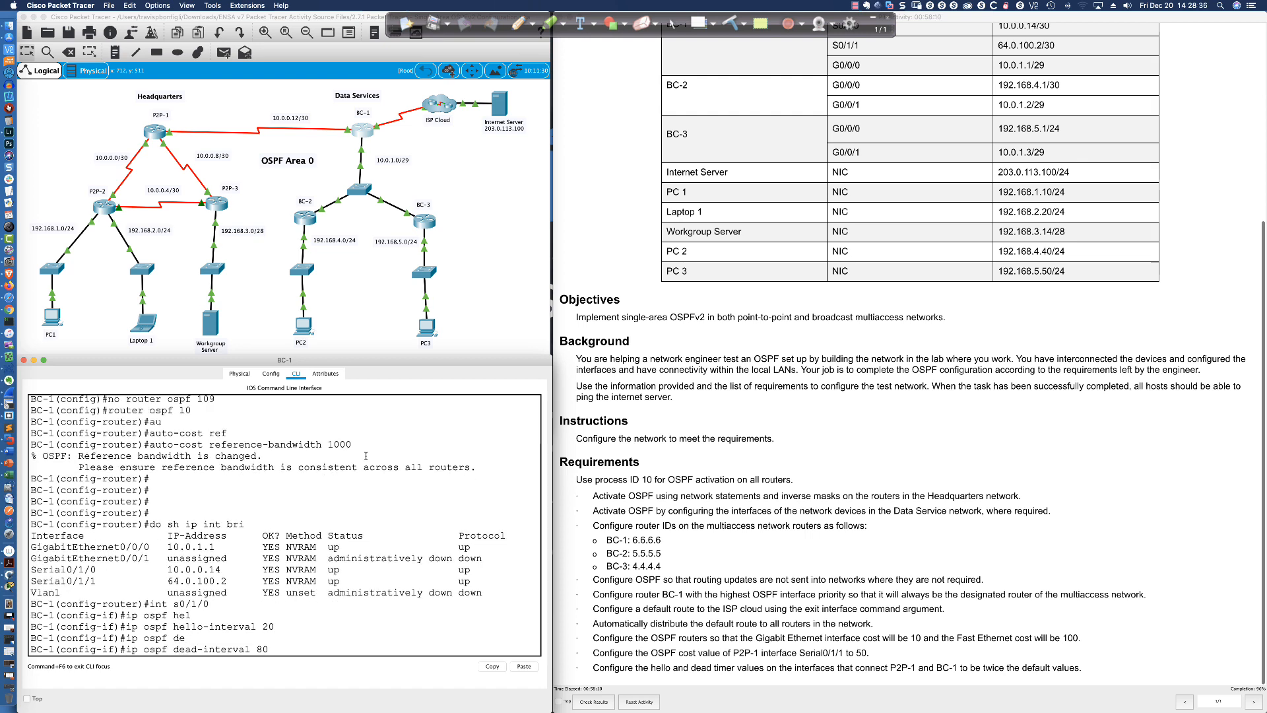
pyautogui.press('Return')
pyautogui.press('Return')
pyautogui.press('Return')
pyautogui.press('Return')
pyautogui.write('end')
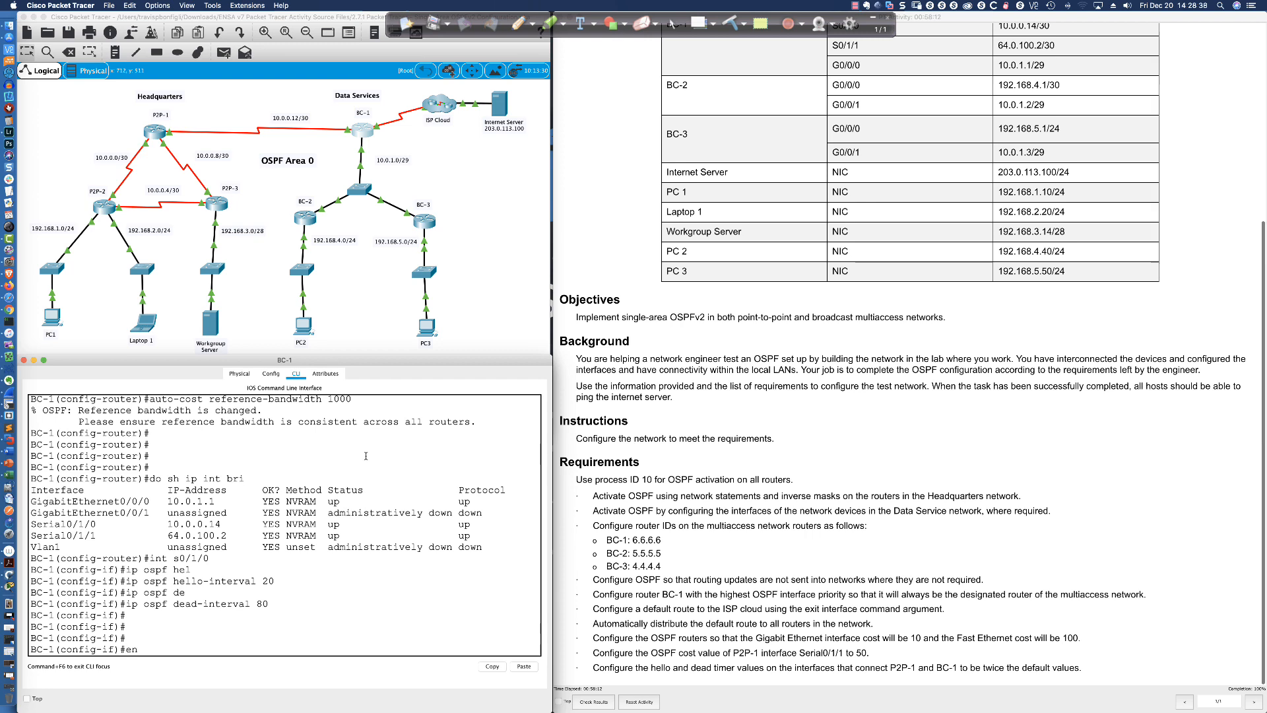
pyautogui.press('Return')
# List BC-1's OSPF neighbors with "sh ip ospf neigh"
pyautogui.press('Return')
pyautogui.press('Return')
pyautogui.press('Return')
pyautogui.press('Return')
pyautogui.press('Return')
pyautogui.write('s')
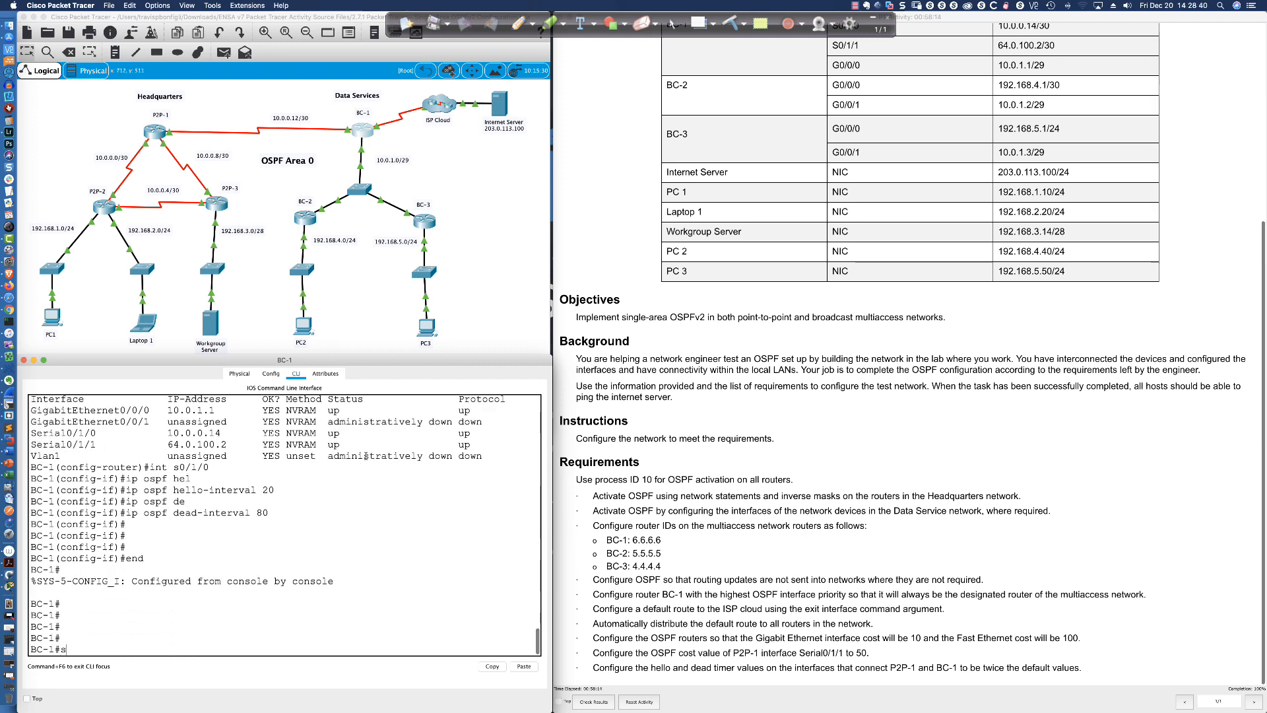
pyautogui.write('h ip ospf neigh')
pyautogui.press('Return')
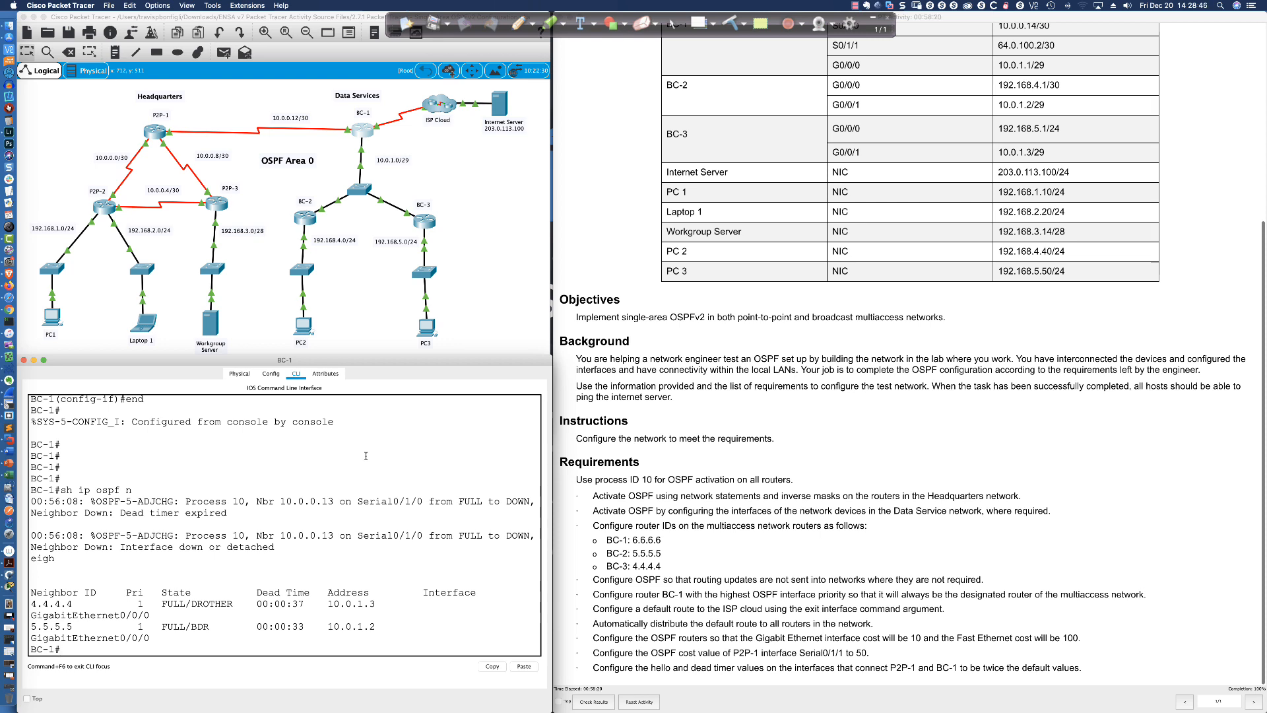
# Repeat the OSPF neighbor listing on BC-1 to check the adjacency with P2P-1
pyautogui.press('Return')
pyautogui.press('Return')
pyautogui.press('Return')
pyautogui.press('Return')
pyautogui.press('Up')
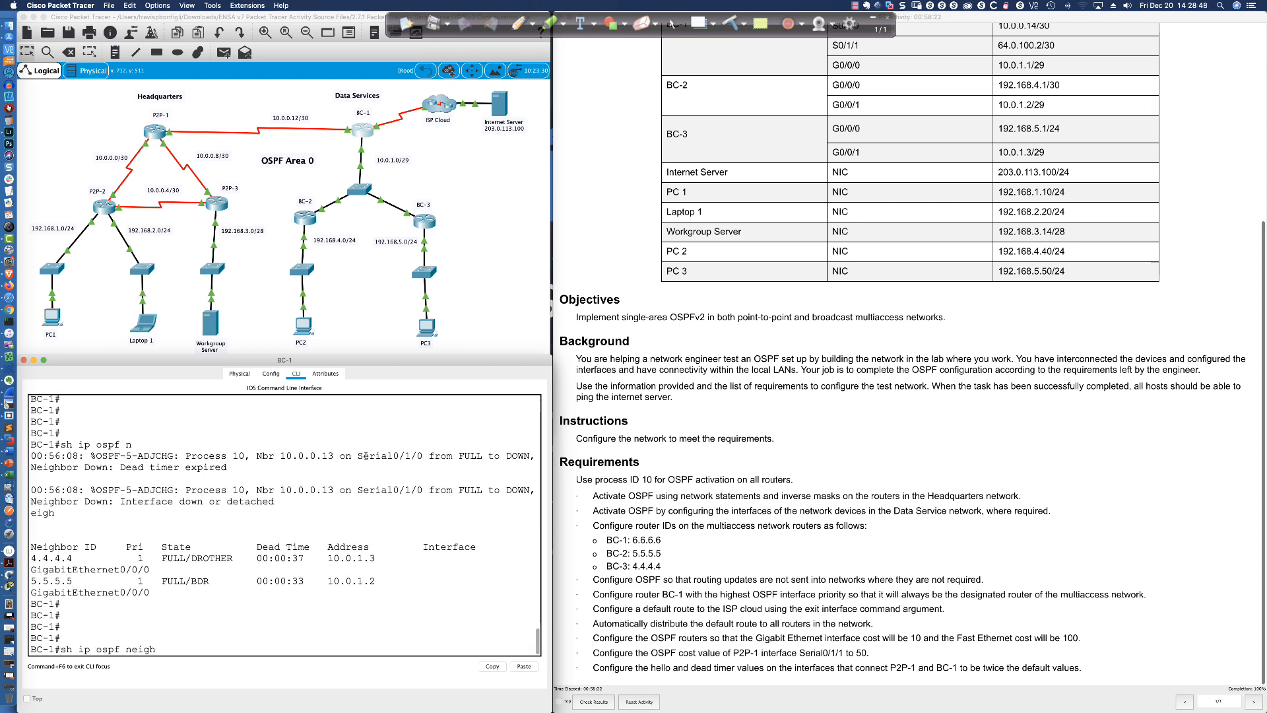
pyautogui.press('Return')
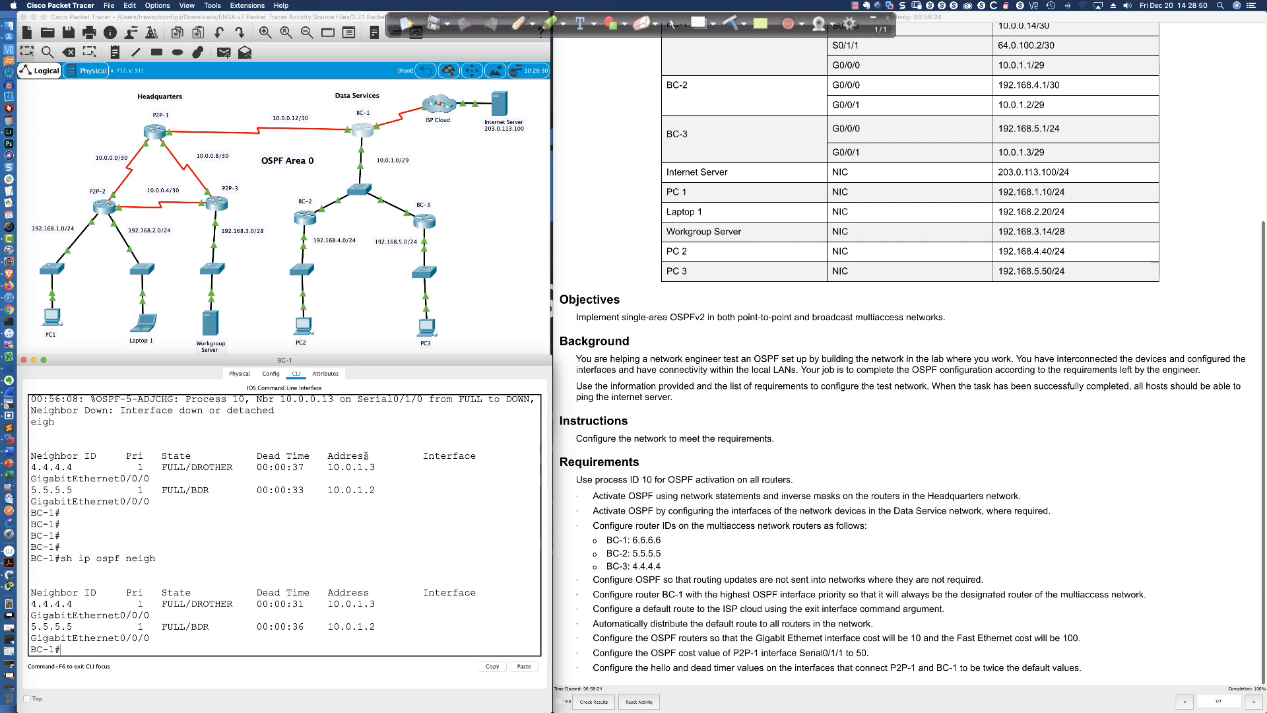
# Widen BC-1's window so each neighbor entry fits on one line, and rerun "sh ip ospf neigh"
pyautogui.moveTo(552, 553); pyautogui.dragTo(608, 548)
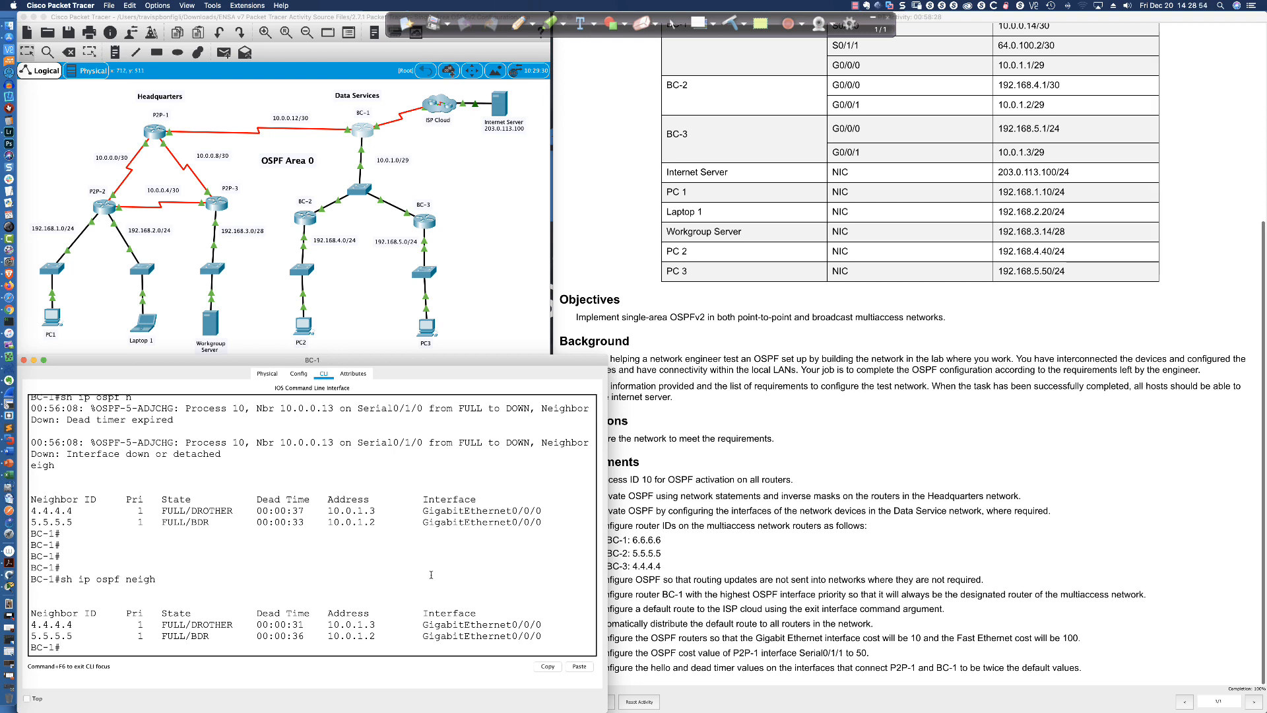
pyautogui.press('Return')
pyautogui.press('Return')
pyautogui.press('Return')
pyautogui.press('Return')
pyautogui.press('Return')
pyautogui.press('Up')
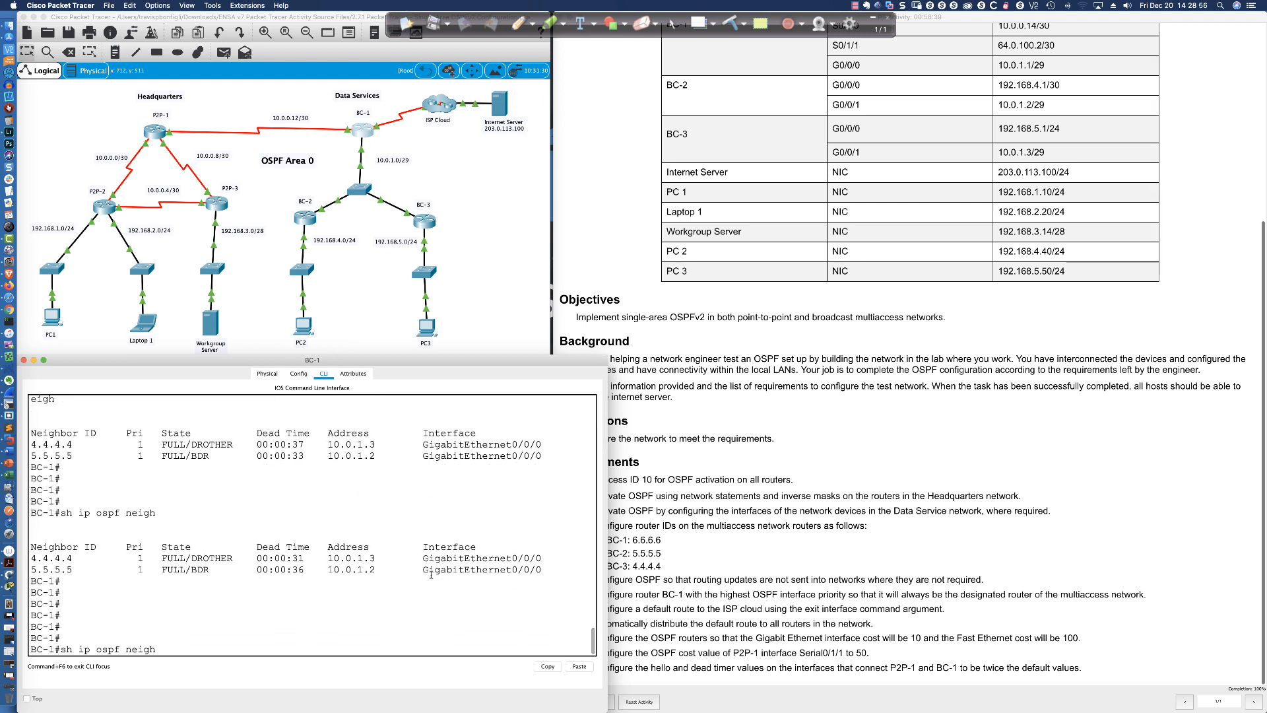
pyautogui.press('Return')
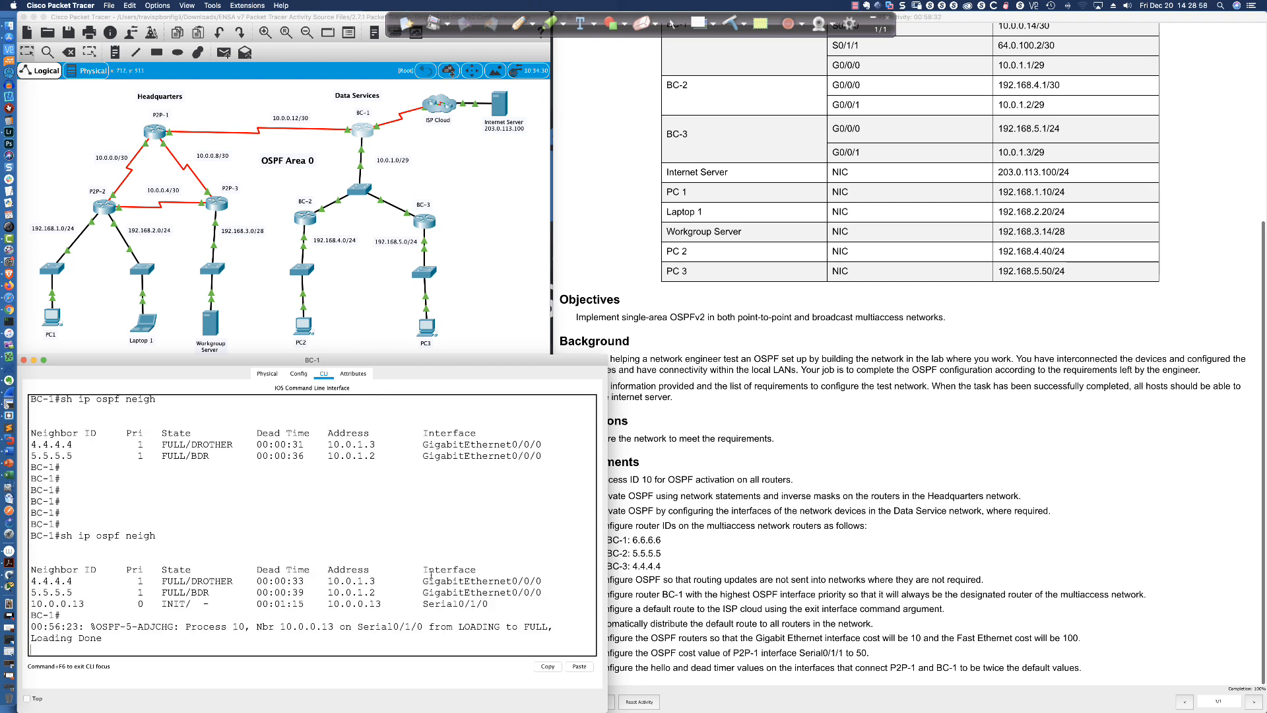
# List BC-1's OSPF neighbors again and highlight the Serial0/1/0 neighbor's entry and its dead time
pyautogui.press('Return')
pyautogui.press('Return')
pyautogui.press('Return')
pyautogui.press('Return')
pyautogui.press('Return')
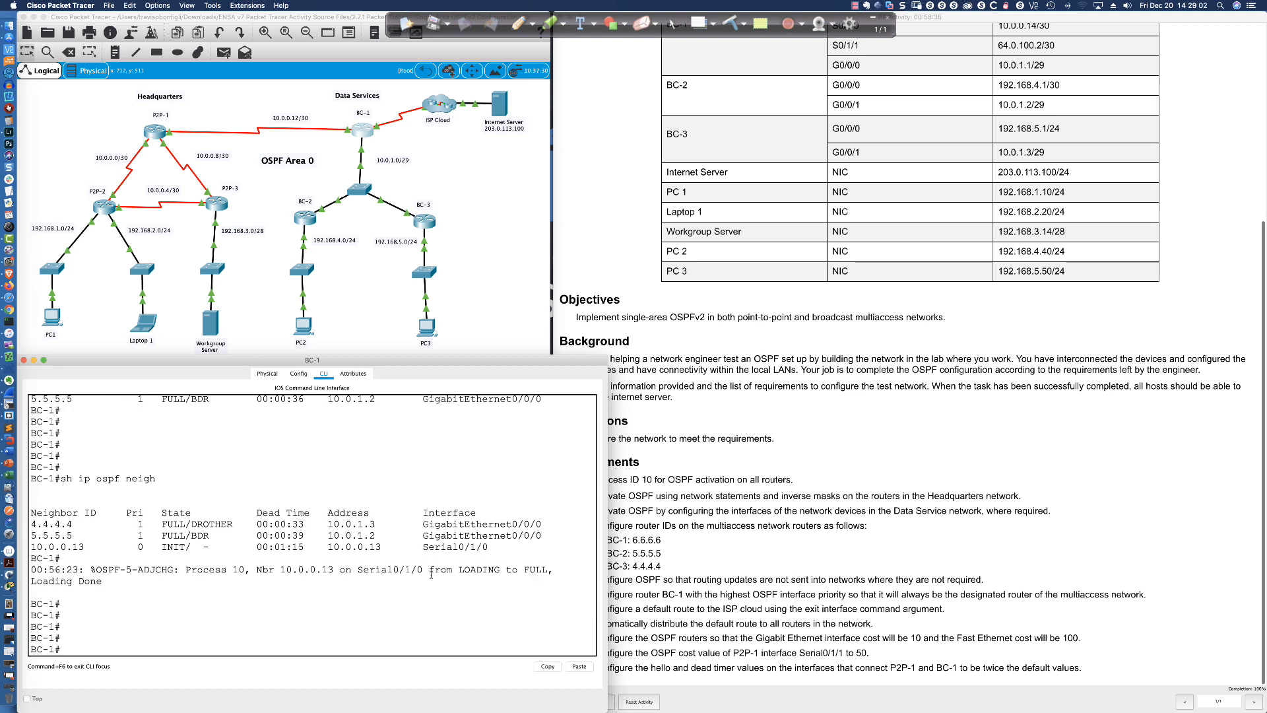
pyautogui.press('Return')
pyautogui.press('Up')
pyautogui.press('Return')
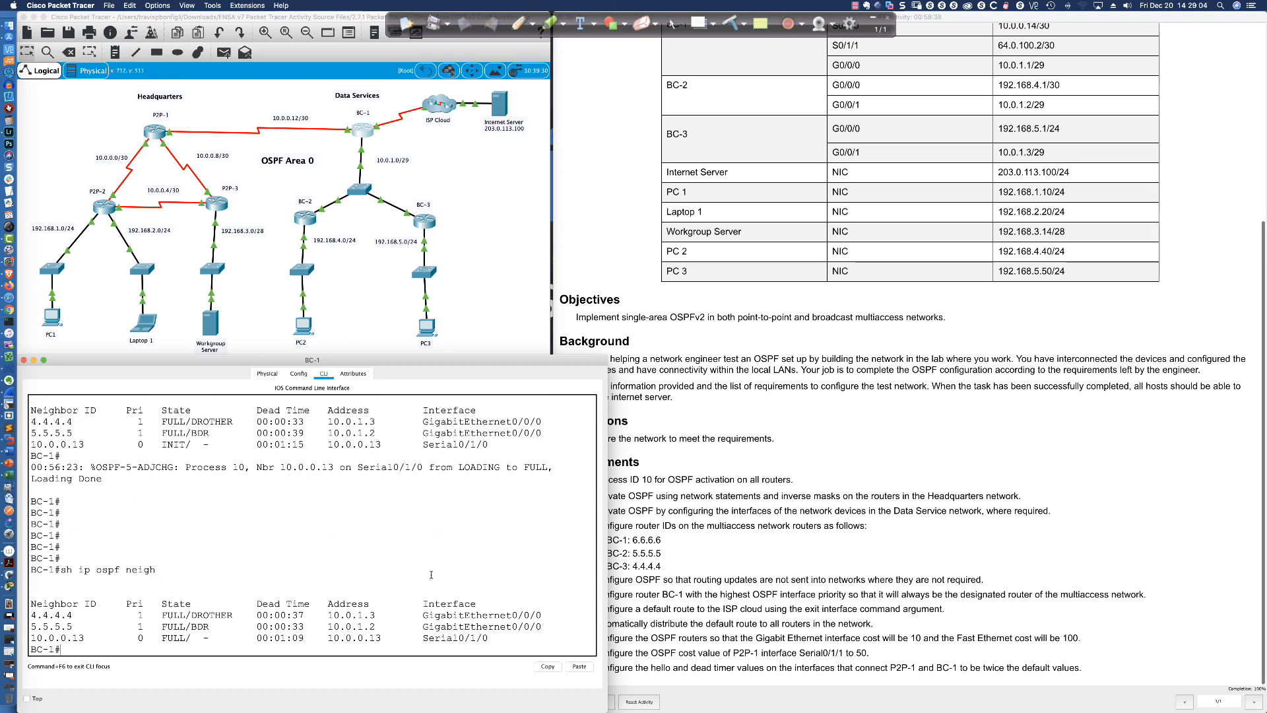
pyautogui.moveTo(487, 636); pyautogui.dragTo(63, 637)
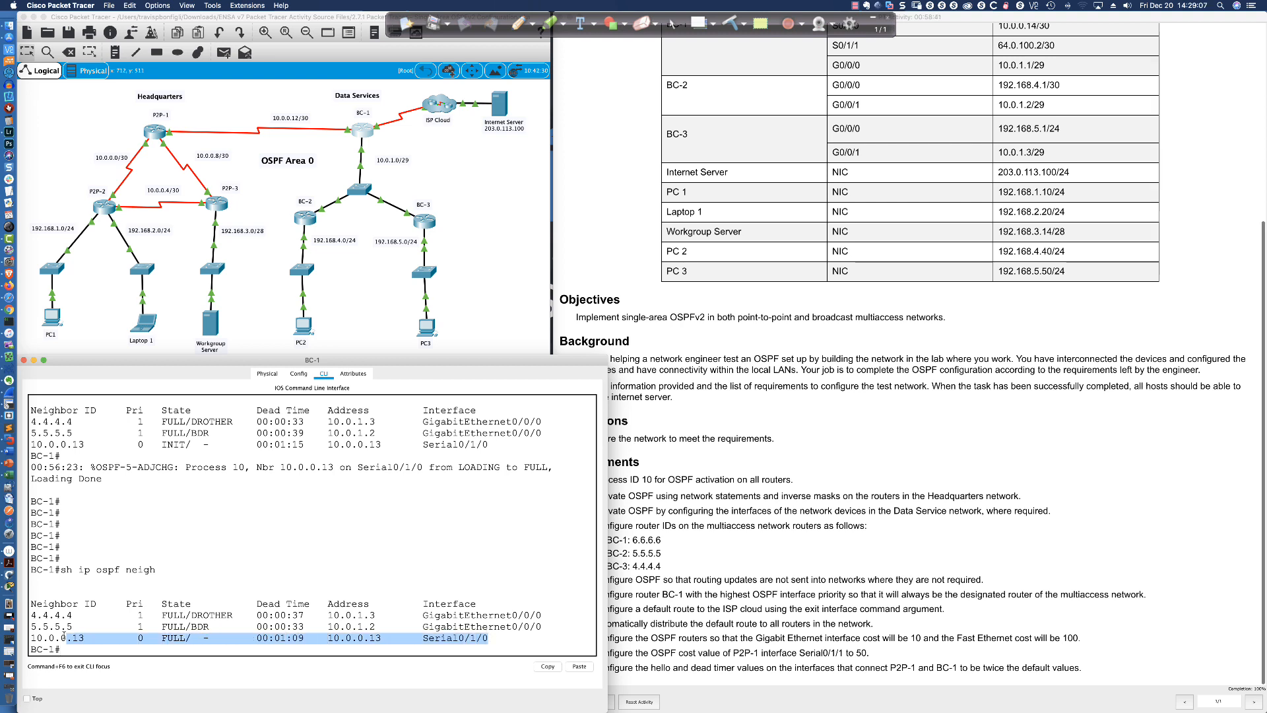
pyautogui.click(300, 645)
pyautogui.moveTo(276, 638); pyautogui.dragTo(305, 639)
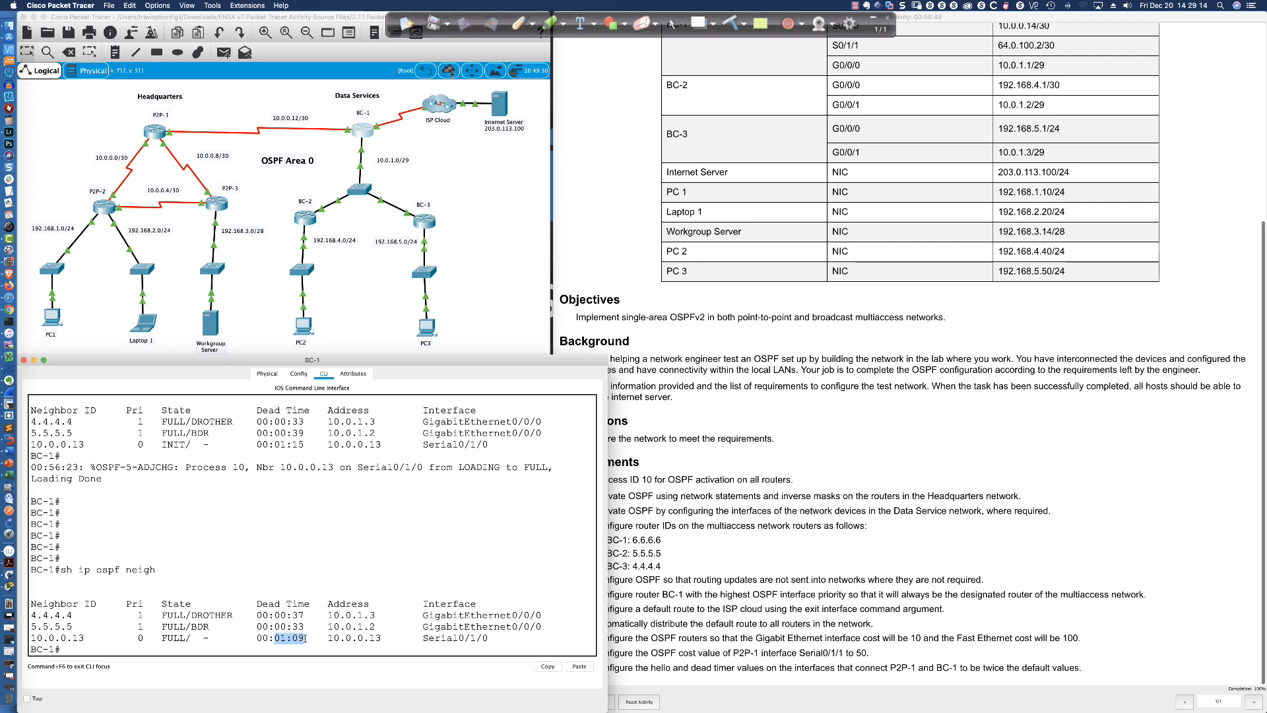
# Rerun "sh ip ospf neigh" on BC-1 several times in a row to watch the neighbors' dead timers
pyautogui.click(422, 603)
pyautogui.press('Up')
pyautogui.press('Return')
pyautogui.press('Up')
pyautogui.press('Return')
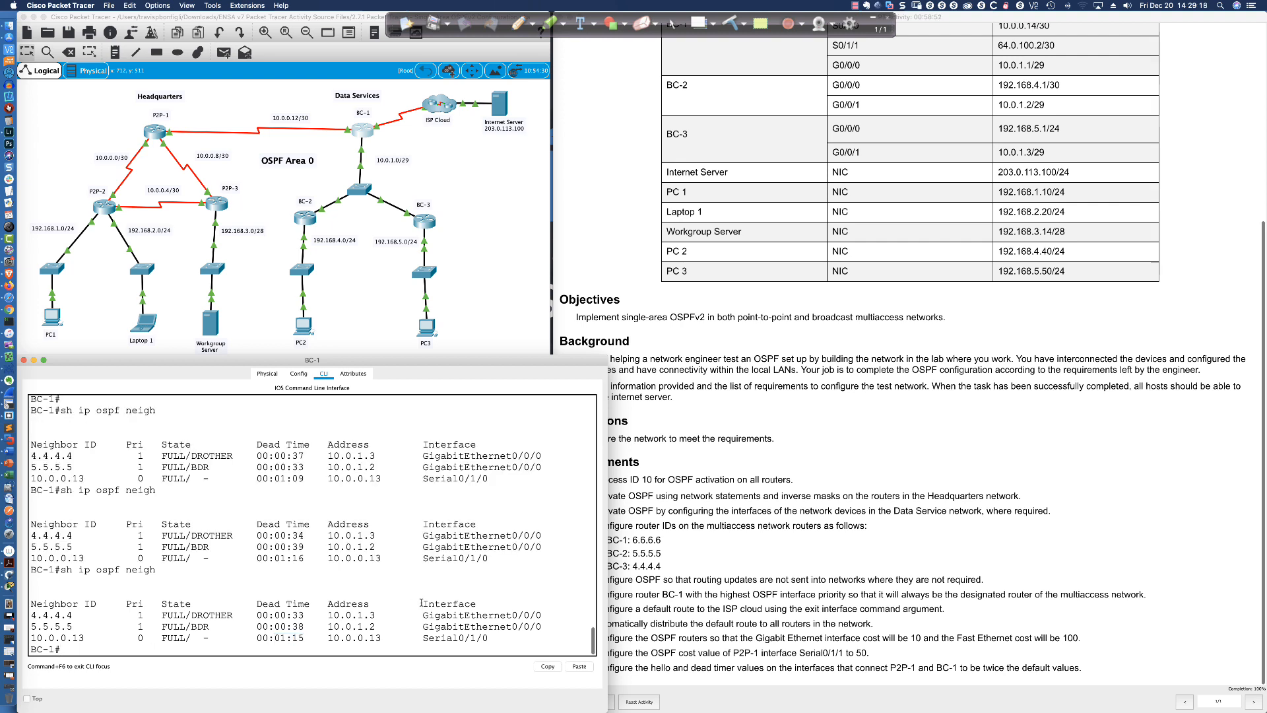
pyautogui.press('Up')
pyautogui.press('Return')
pyautogui.press('Return')
pyautogui.write('conf t')
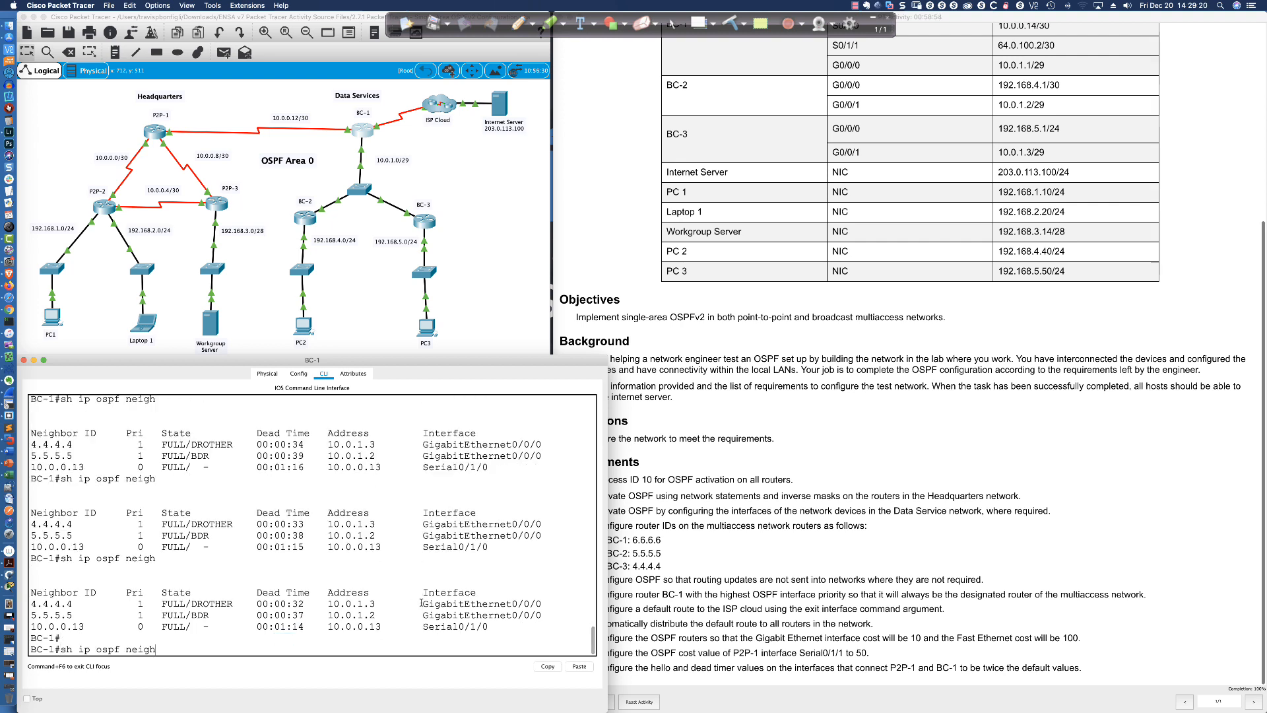
pyautogui.press('Return')
pyautogui.write('ip ospf dead-interval 80')
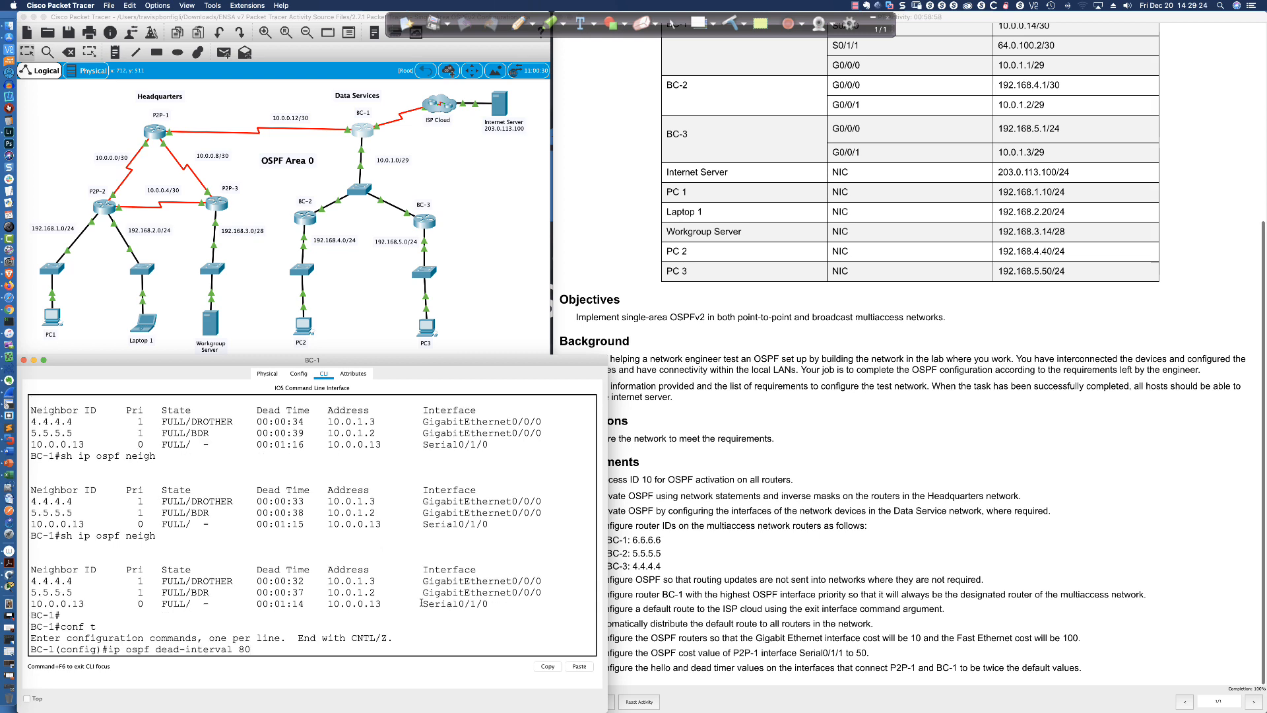
pyautogui.press('BackSpace')
pyautogui.press('BackSpace')
pyautogui.press('BackSpace')
pyautogui.press('BackSpace')
pyautogui.press('BackSpace')
pyautogui.press('BackSpace')
pyautogui.press('BackSpace')
pyautogui.press('BackSpace')
pyautogui.press('BackSpace')
pyautogui.press('BackSpace')
pyautogui.press('BackSpace')
pyautogui.press('BackSpace')
pyautogui.press('BackSpace')
pyautogui.press('BackSpace')
pyautogui.press('BackSpace')
pyautogui.press('BackSpace')
pyautogui.press('BackSpace')
pyautogui.press('BackSpace')
pyautogui.press('BackSpace')
pyautogui.press('BackSpace')
pyautogui.write('end')
pyautogui.press('Return')
# Save BC-1's running configuration with "wr"
pyautogui.press('Return')
pyautogui.press('Return')
pyautogui.press('Return')
pyautogui.write('wr')
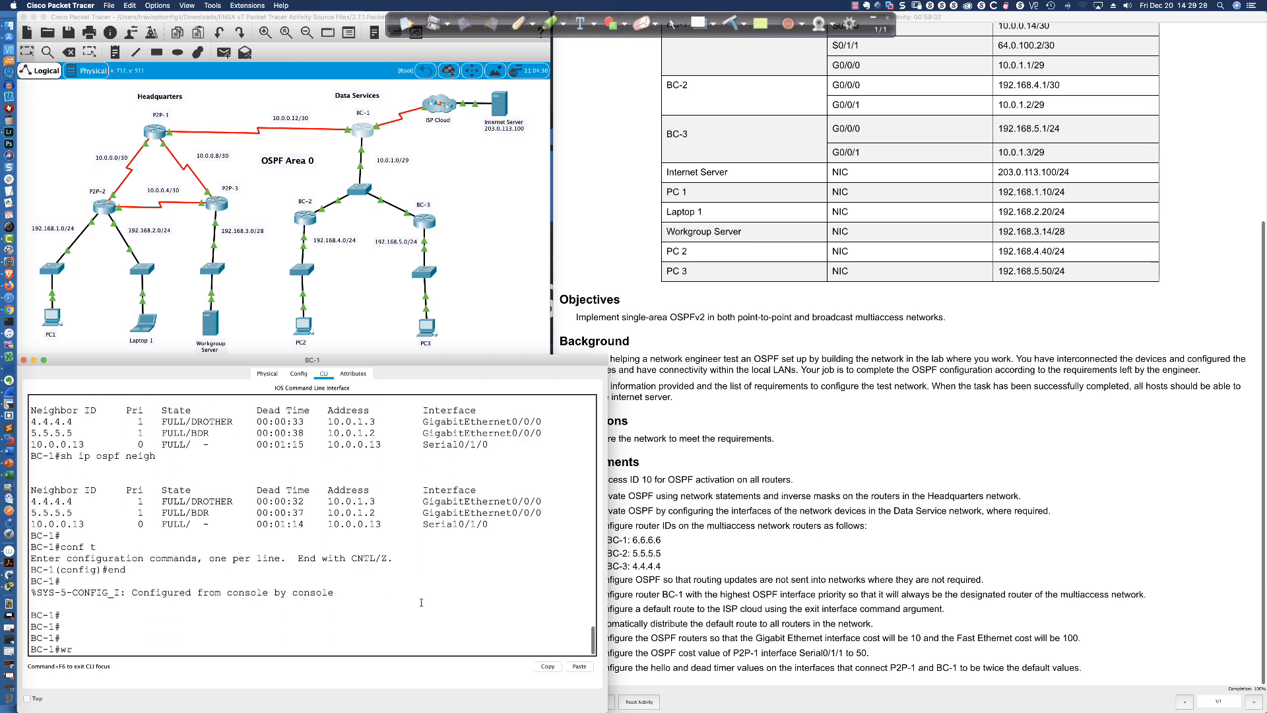
pyautogui.press('Return')
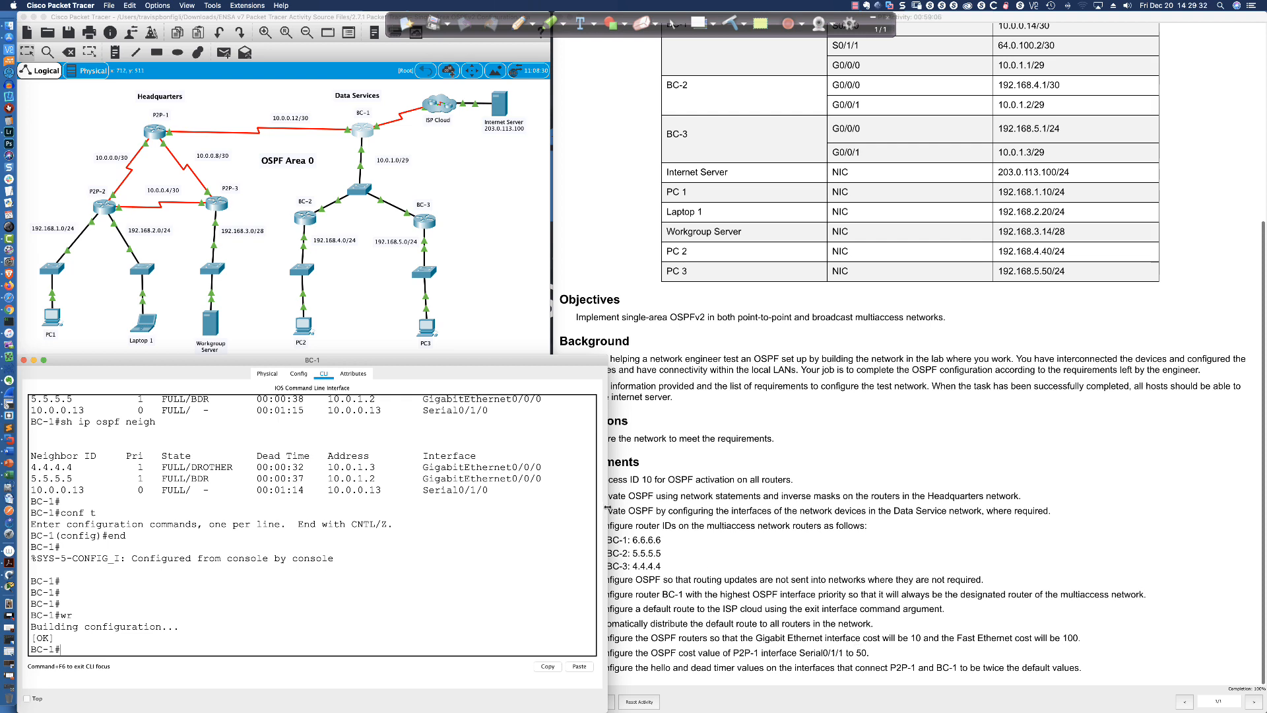
# Narrow BC-1's window to uncover the instructions and highlight the Gigabit Ethernet and Fast Ethernet cost requirement
pyautogui.moveTo(607, 507); pyautogui.dragTo(558, 505)
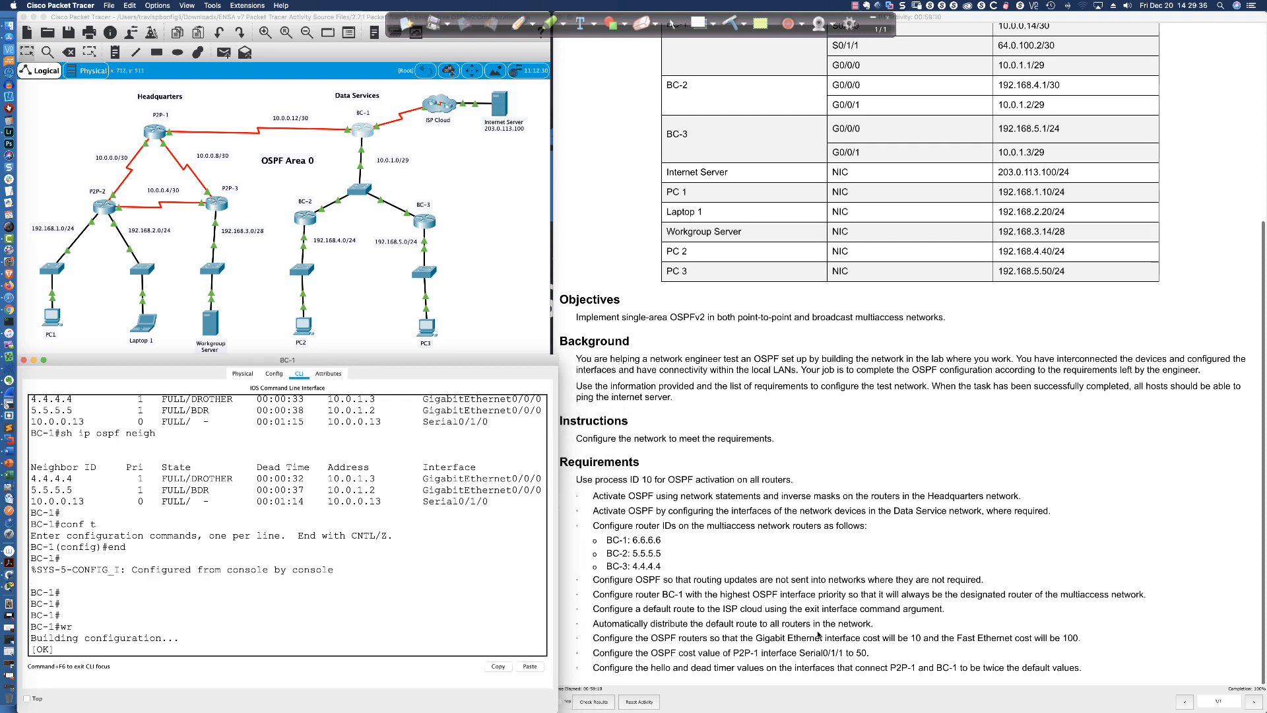
pyautogui.moveTo(816, 638); pyautogui.dragTo(1085, 642)
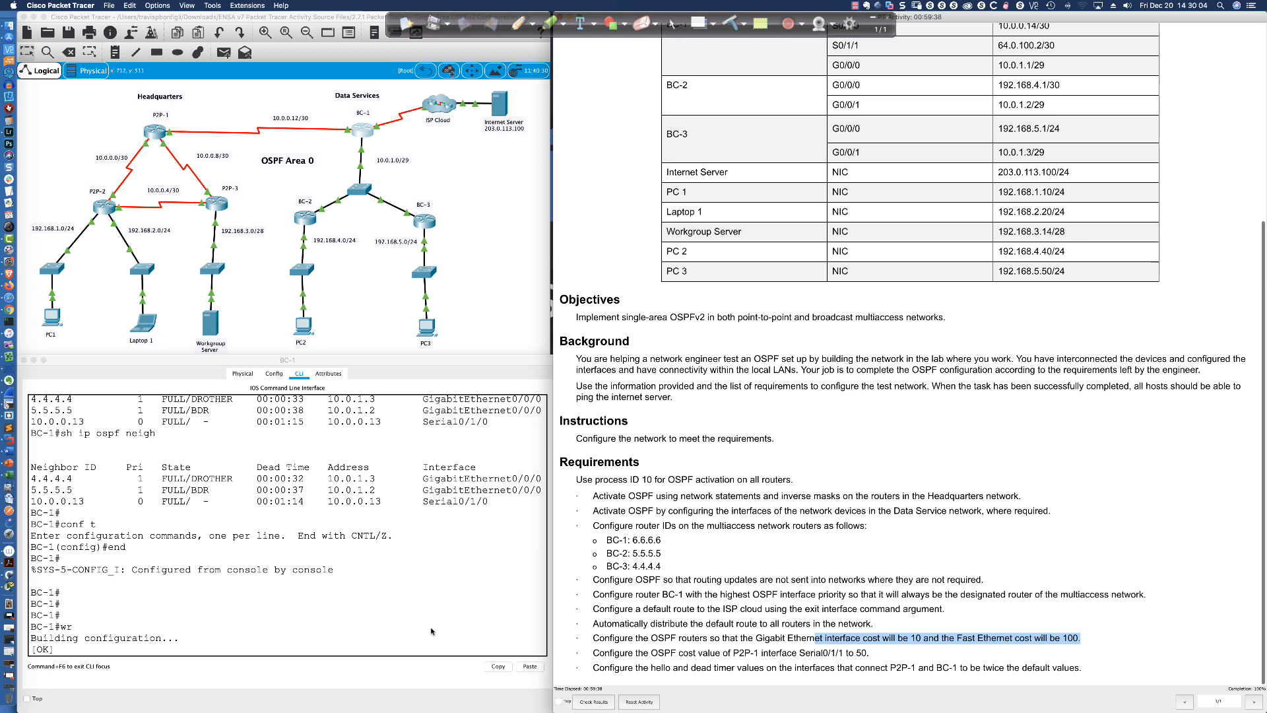
# Switch to Microsoft PowerPoint
pyautogui.press('super+Tab')
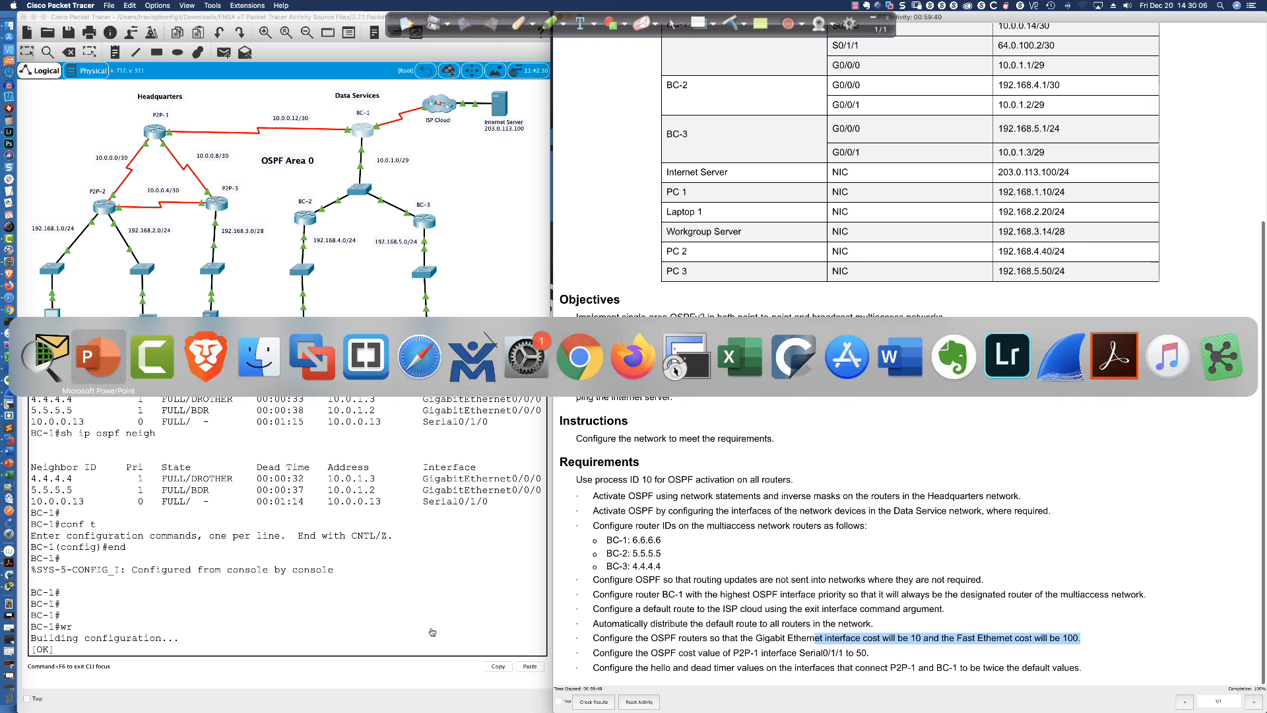